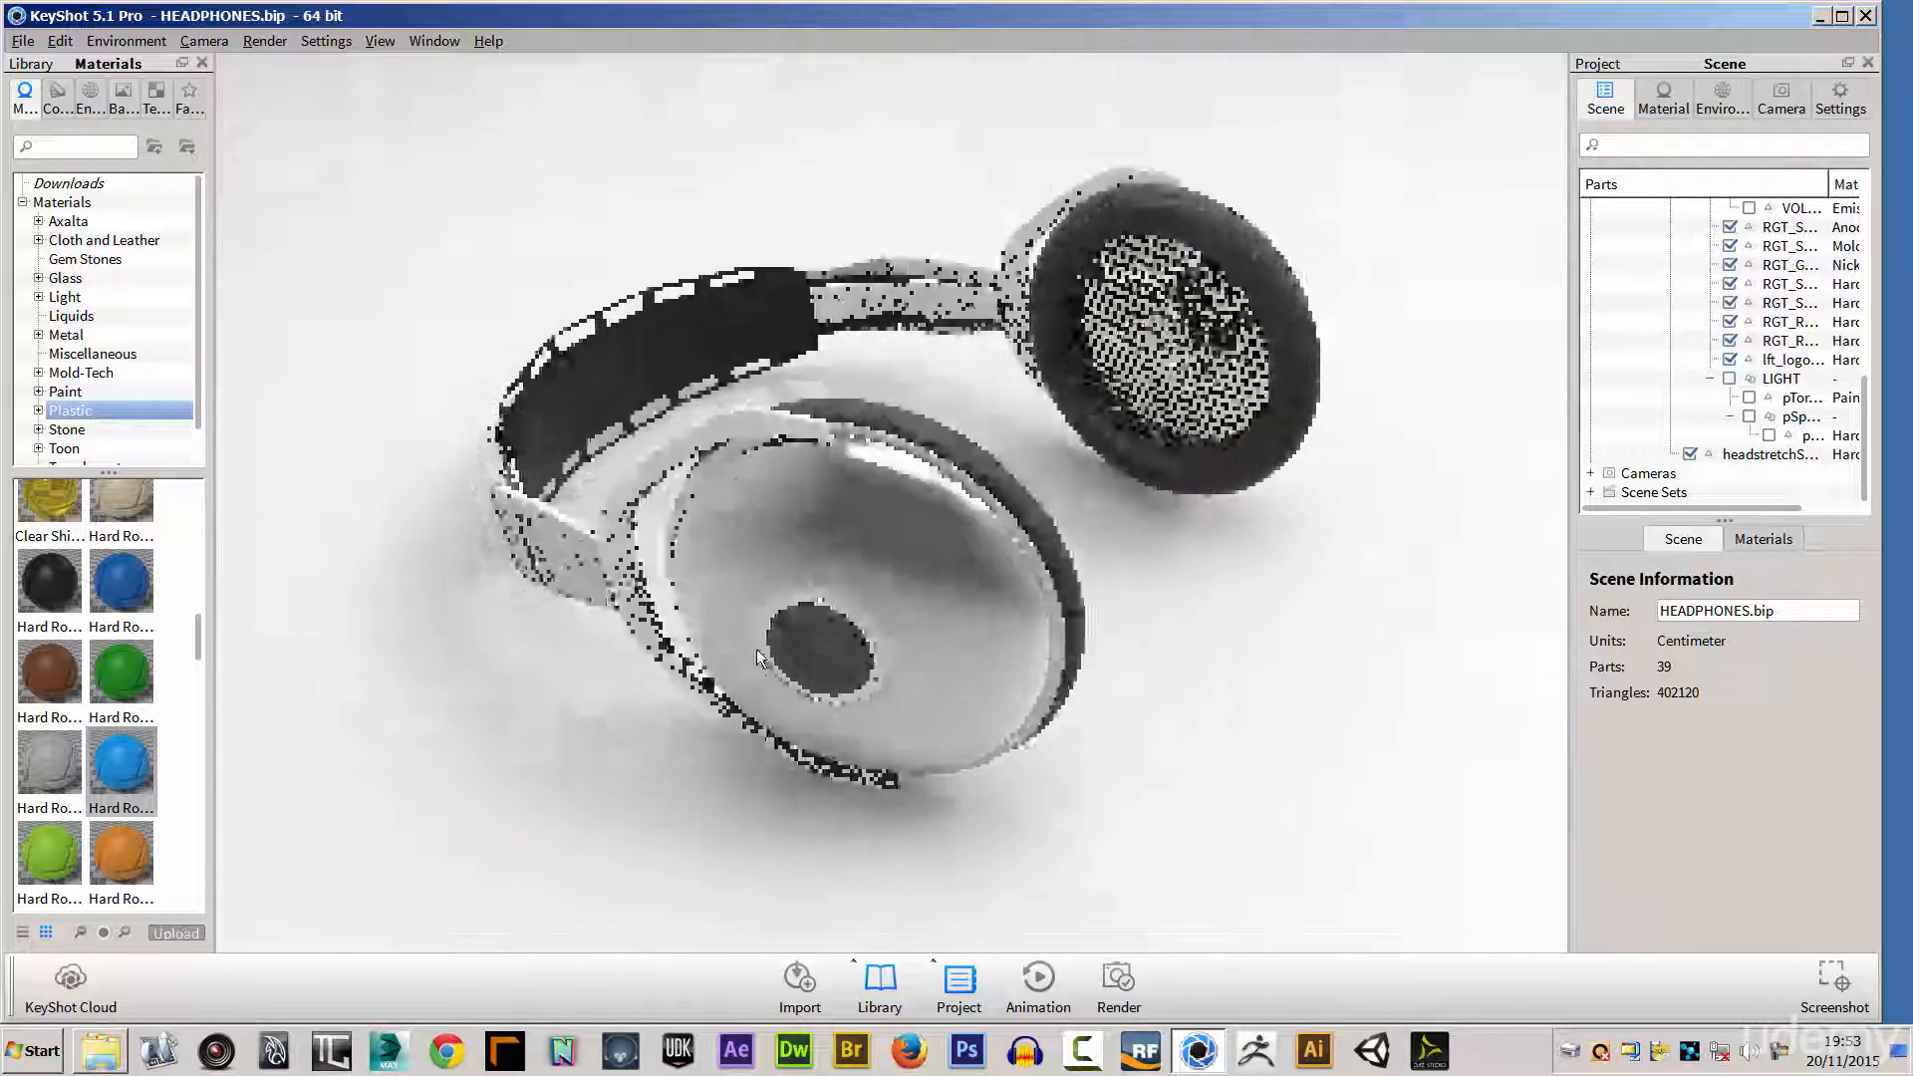
Step: Show the LIGHT group and change the material type of its small blue sphere on the ear cup to Glass
{"action": "left_click_drag", "start_coordinate": [797, 560], "coordinate": [837, 538]}
{"action": "left_click", "coordinate": [1729, 379]}
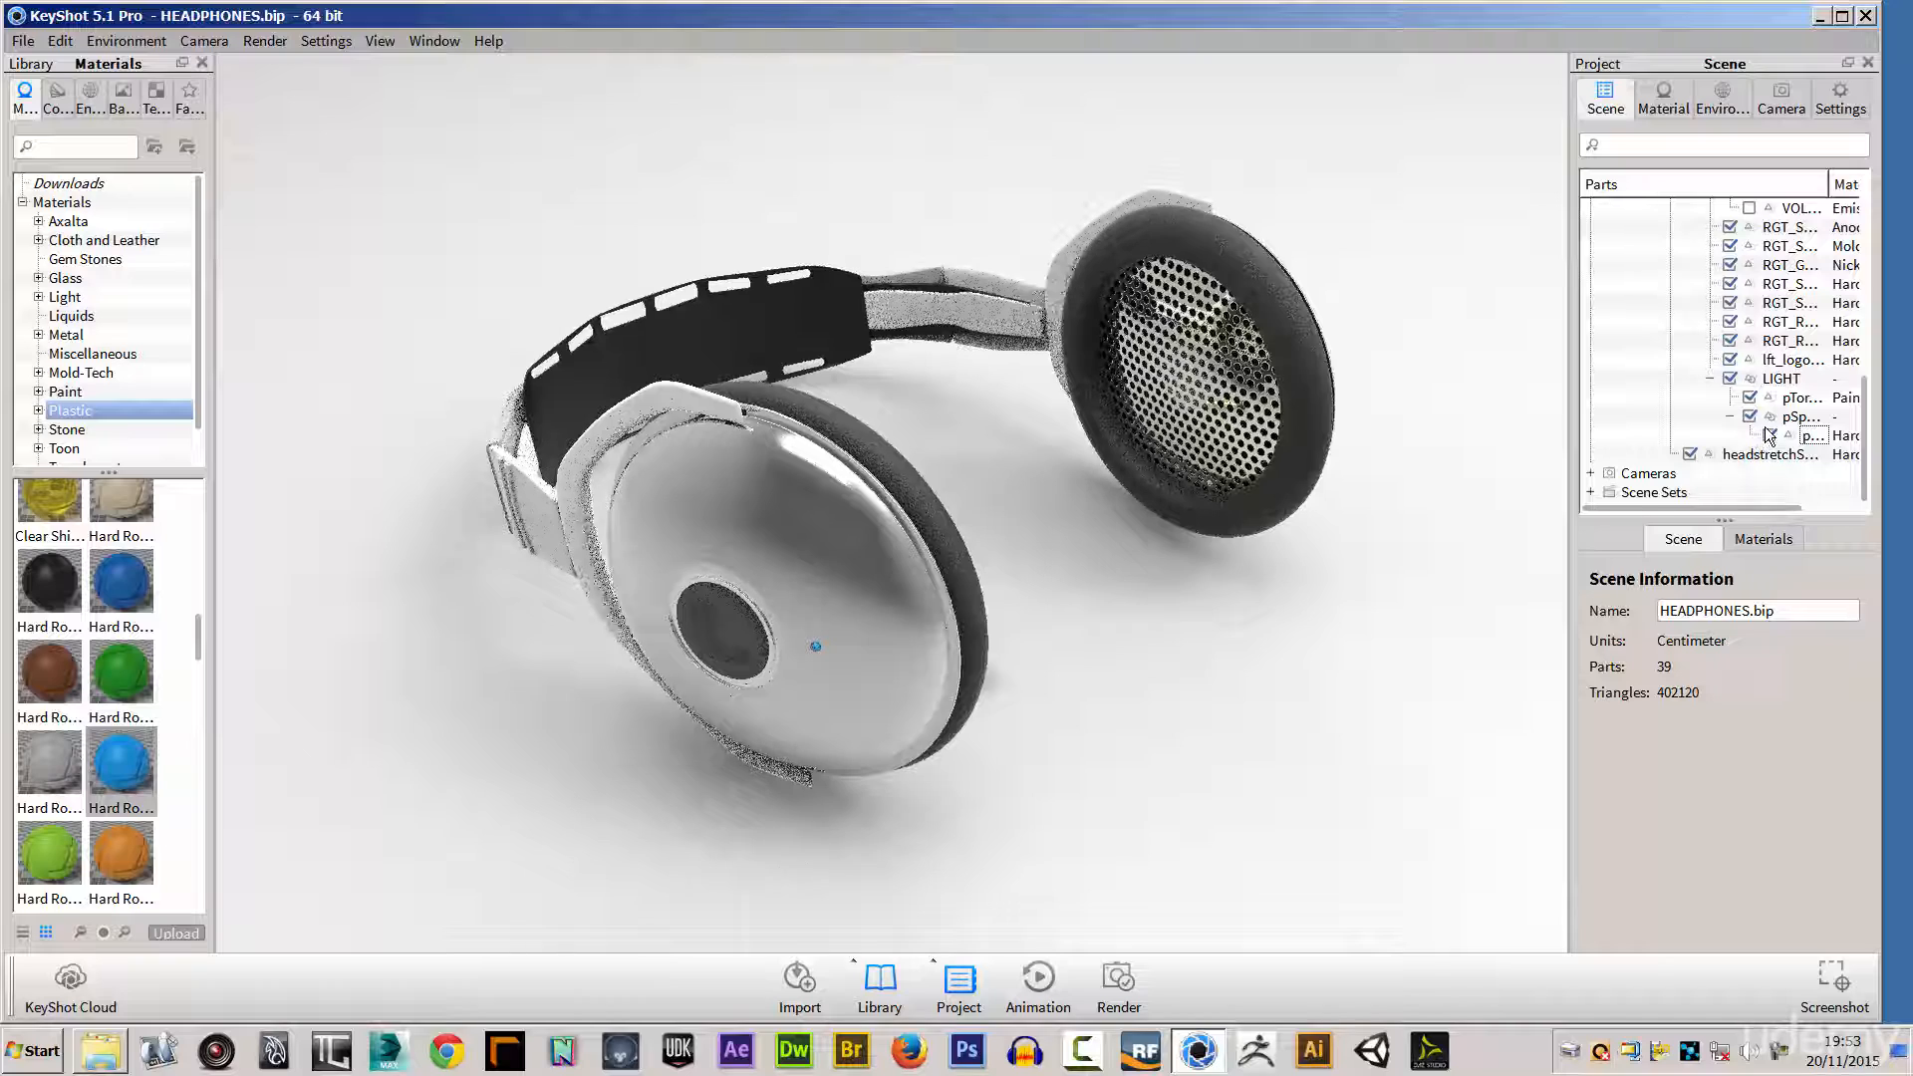
{"action": "left_click_drag", "start_coordinate": [1074, 660], "coordinate": [948, 563]}
{"action": "scroll", "coordinate": [1402, 582], "scroll_direction": "up", "scroll_amount": 5}
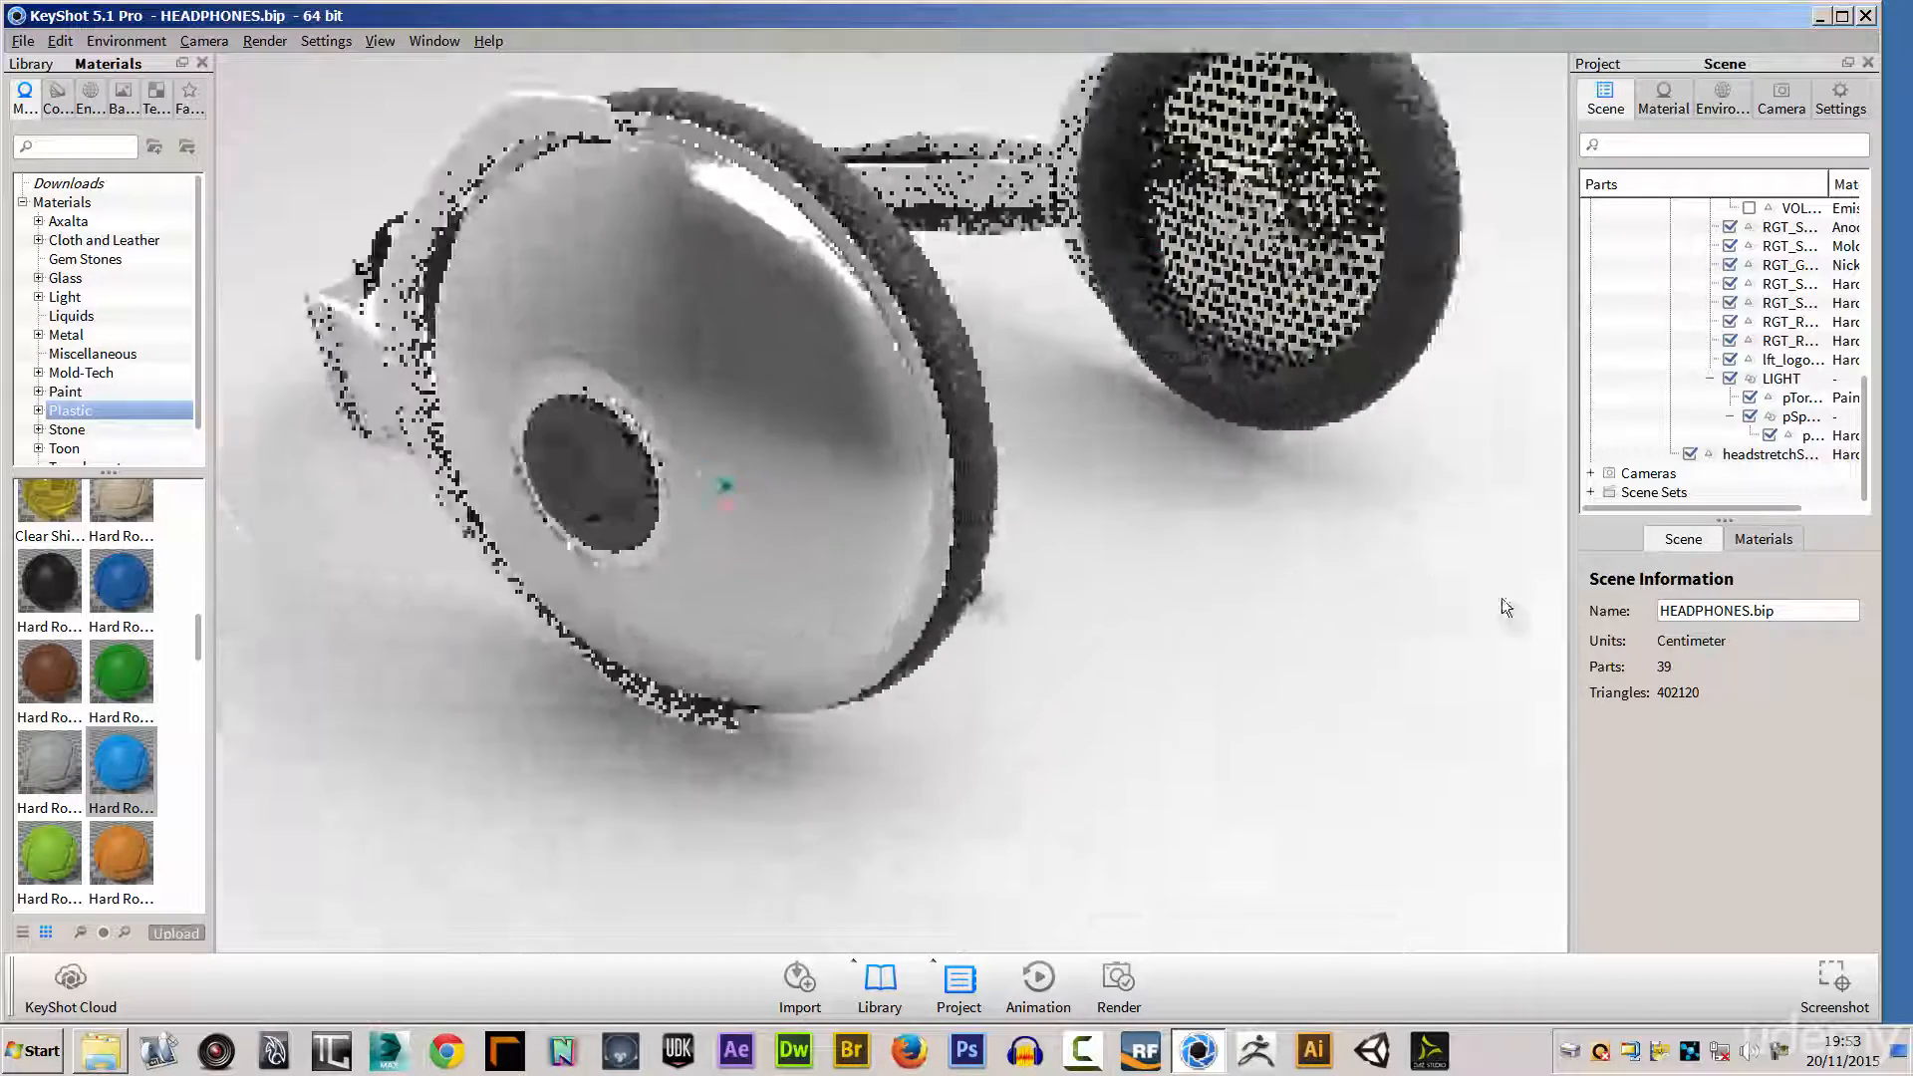
{"action": "scroll", "coordinate": [1285, 689], "scroll_direction": "up", "scroll_amount": 3}
{"action": "scroll", "coordinate": [1449, 675], "scroll_direction": "up", "scroll_amount": 3}
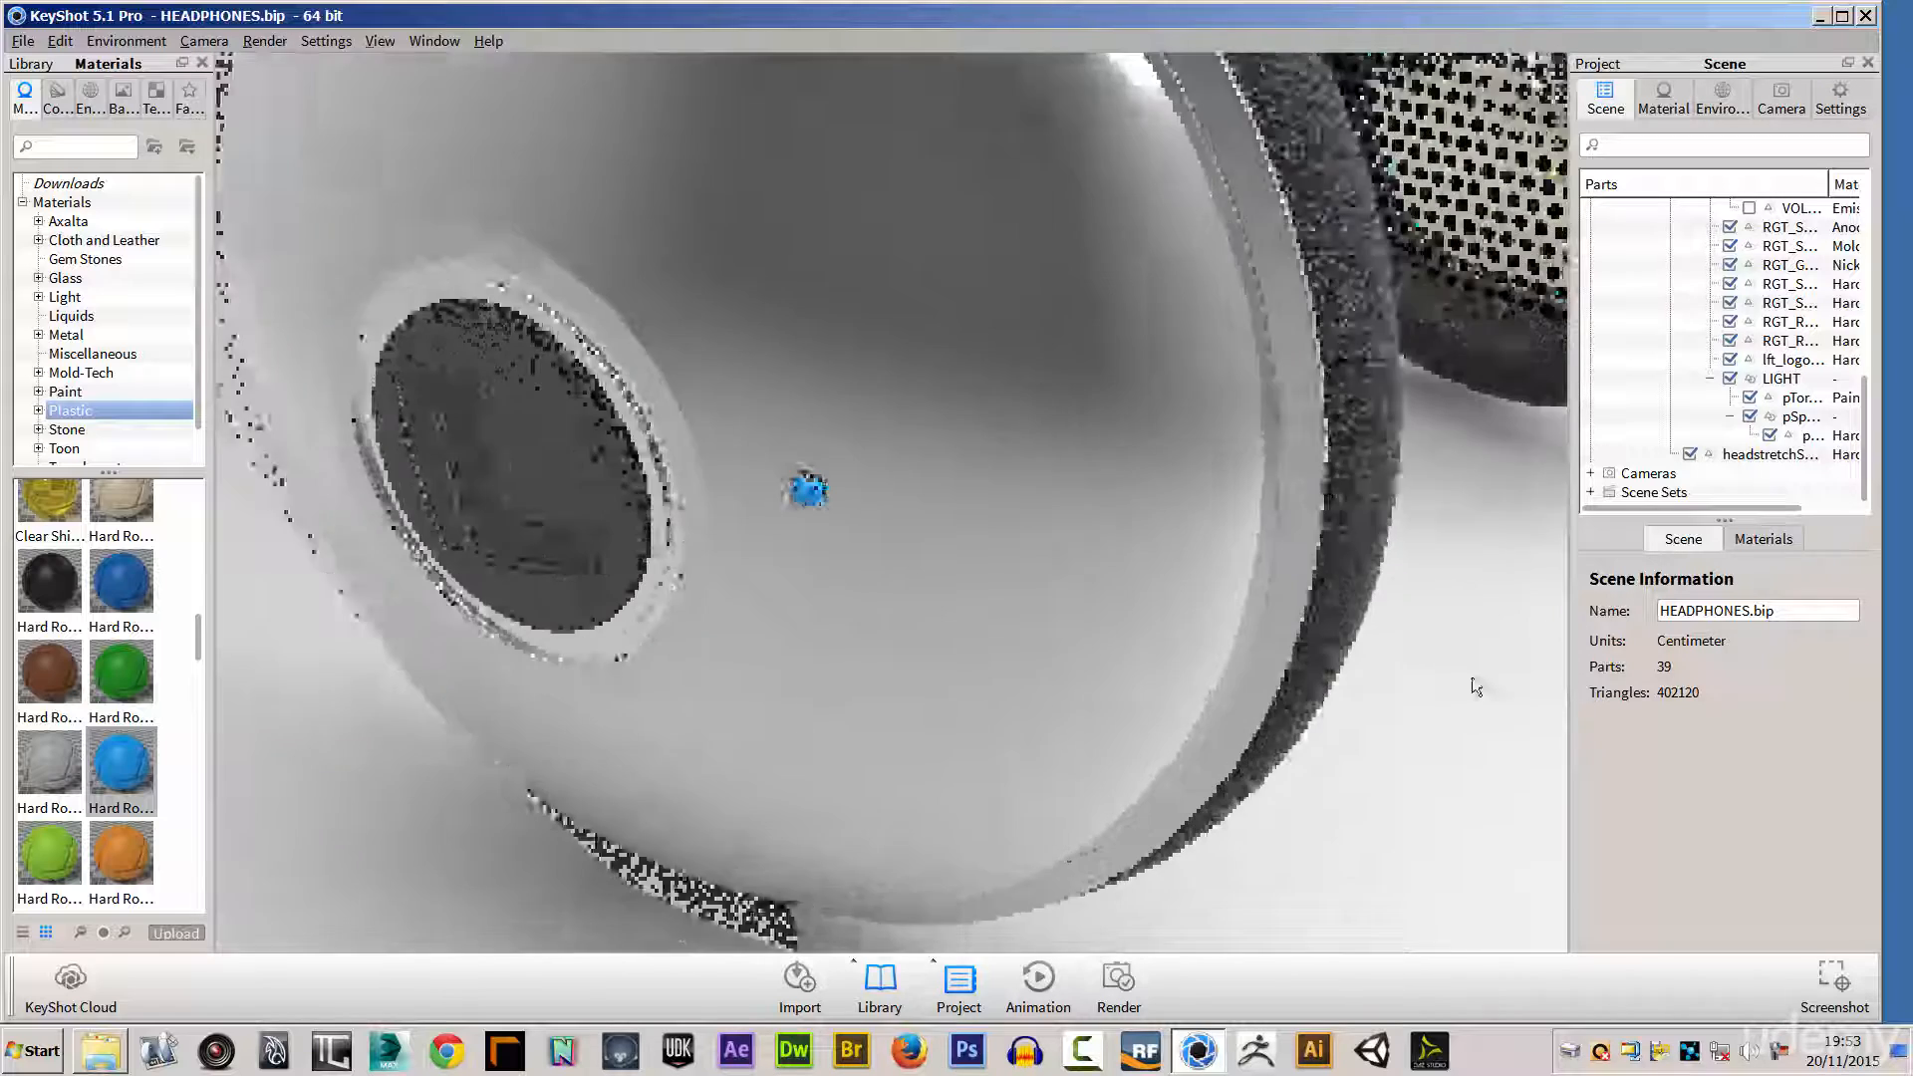
{"action": "double_click", "coordinate": [797, 488]}
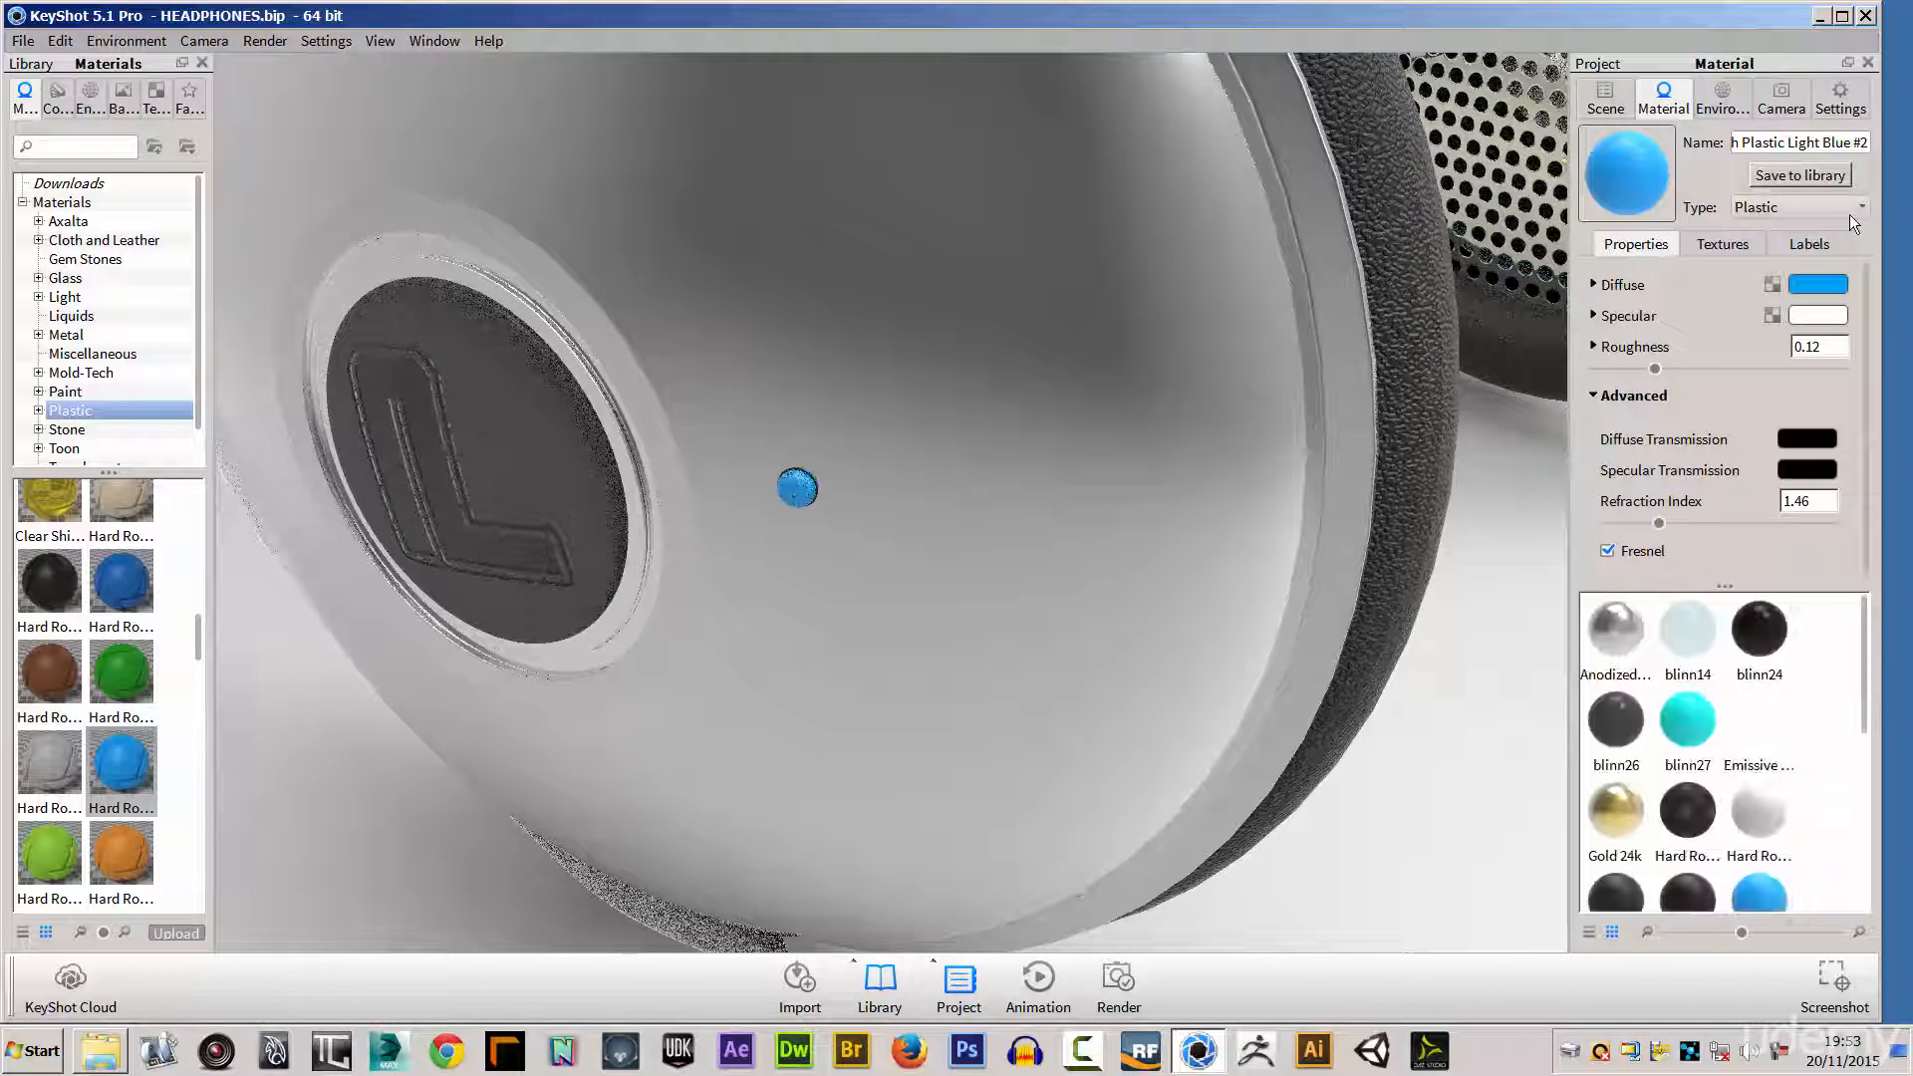
{"action": "left_click", "coordinate": [1854, 207]}
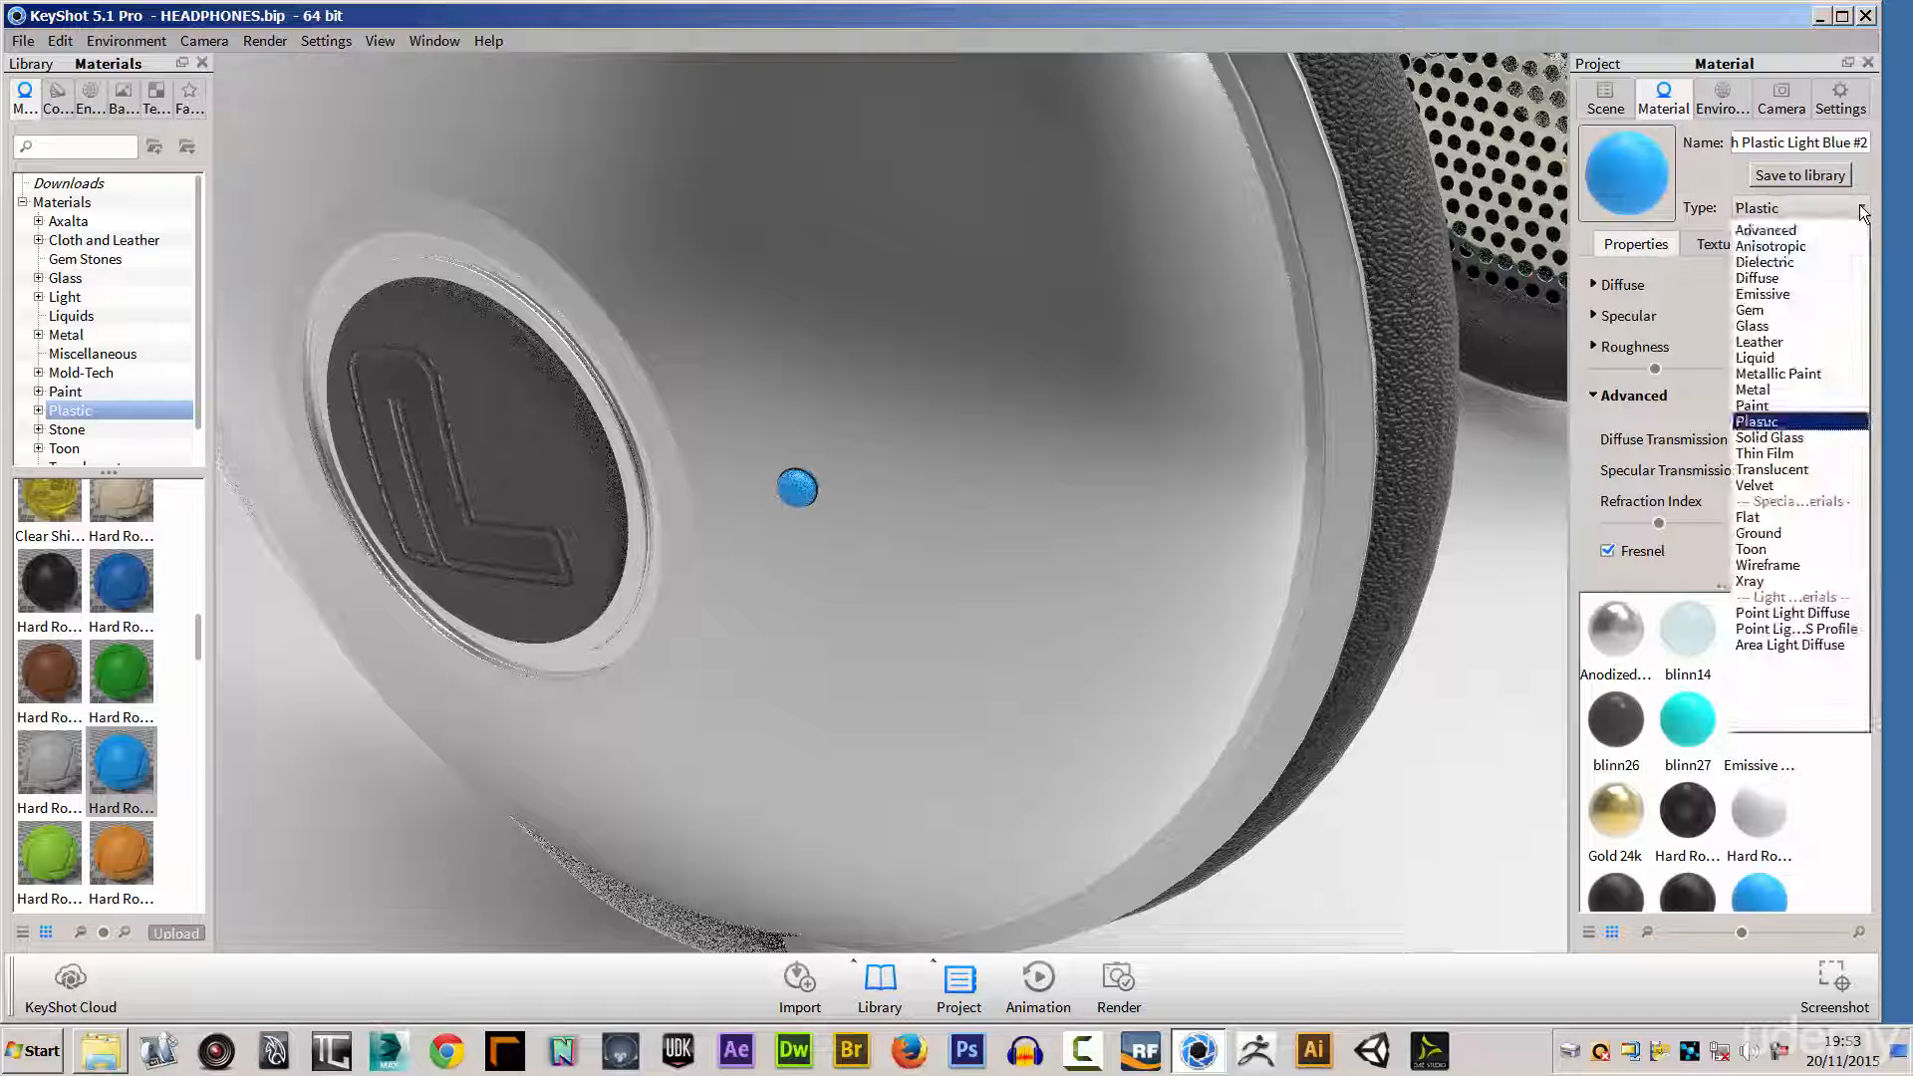
{"action": "left_click", "coordinate": [1769, 326]}
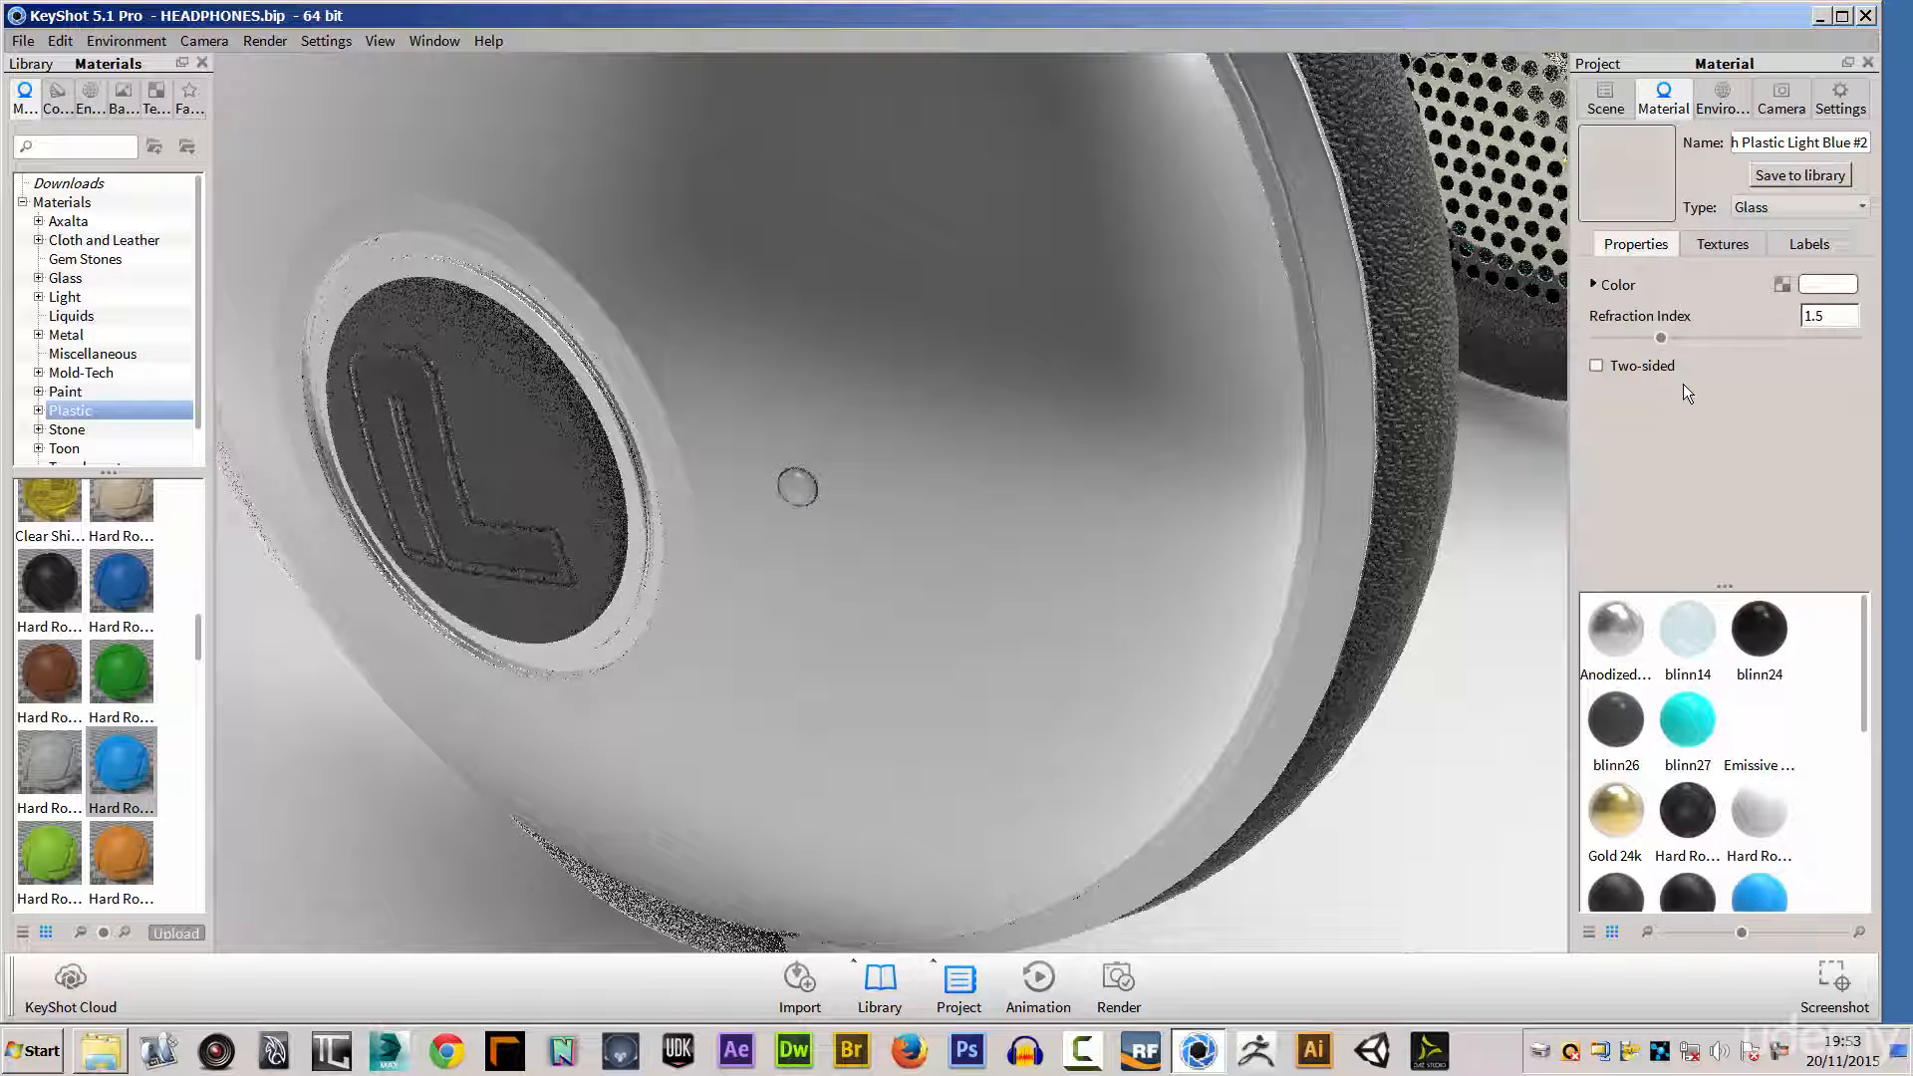
Step: Set the sphere's glass colour to light cyan with RGB 59, 228, 250
{"action": "left_click", "coordinate": [1826, 285]}
{"action": "left_click", "coordinate": [1817, 156]}
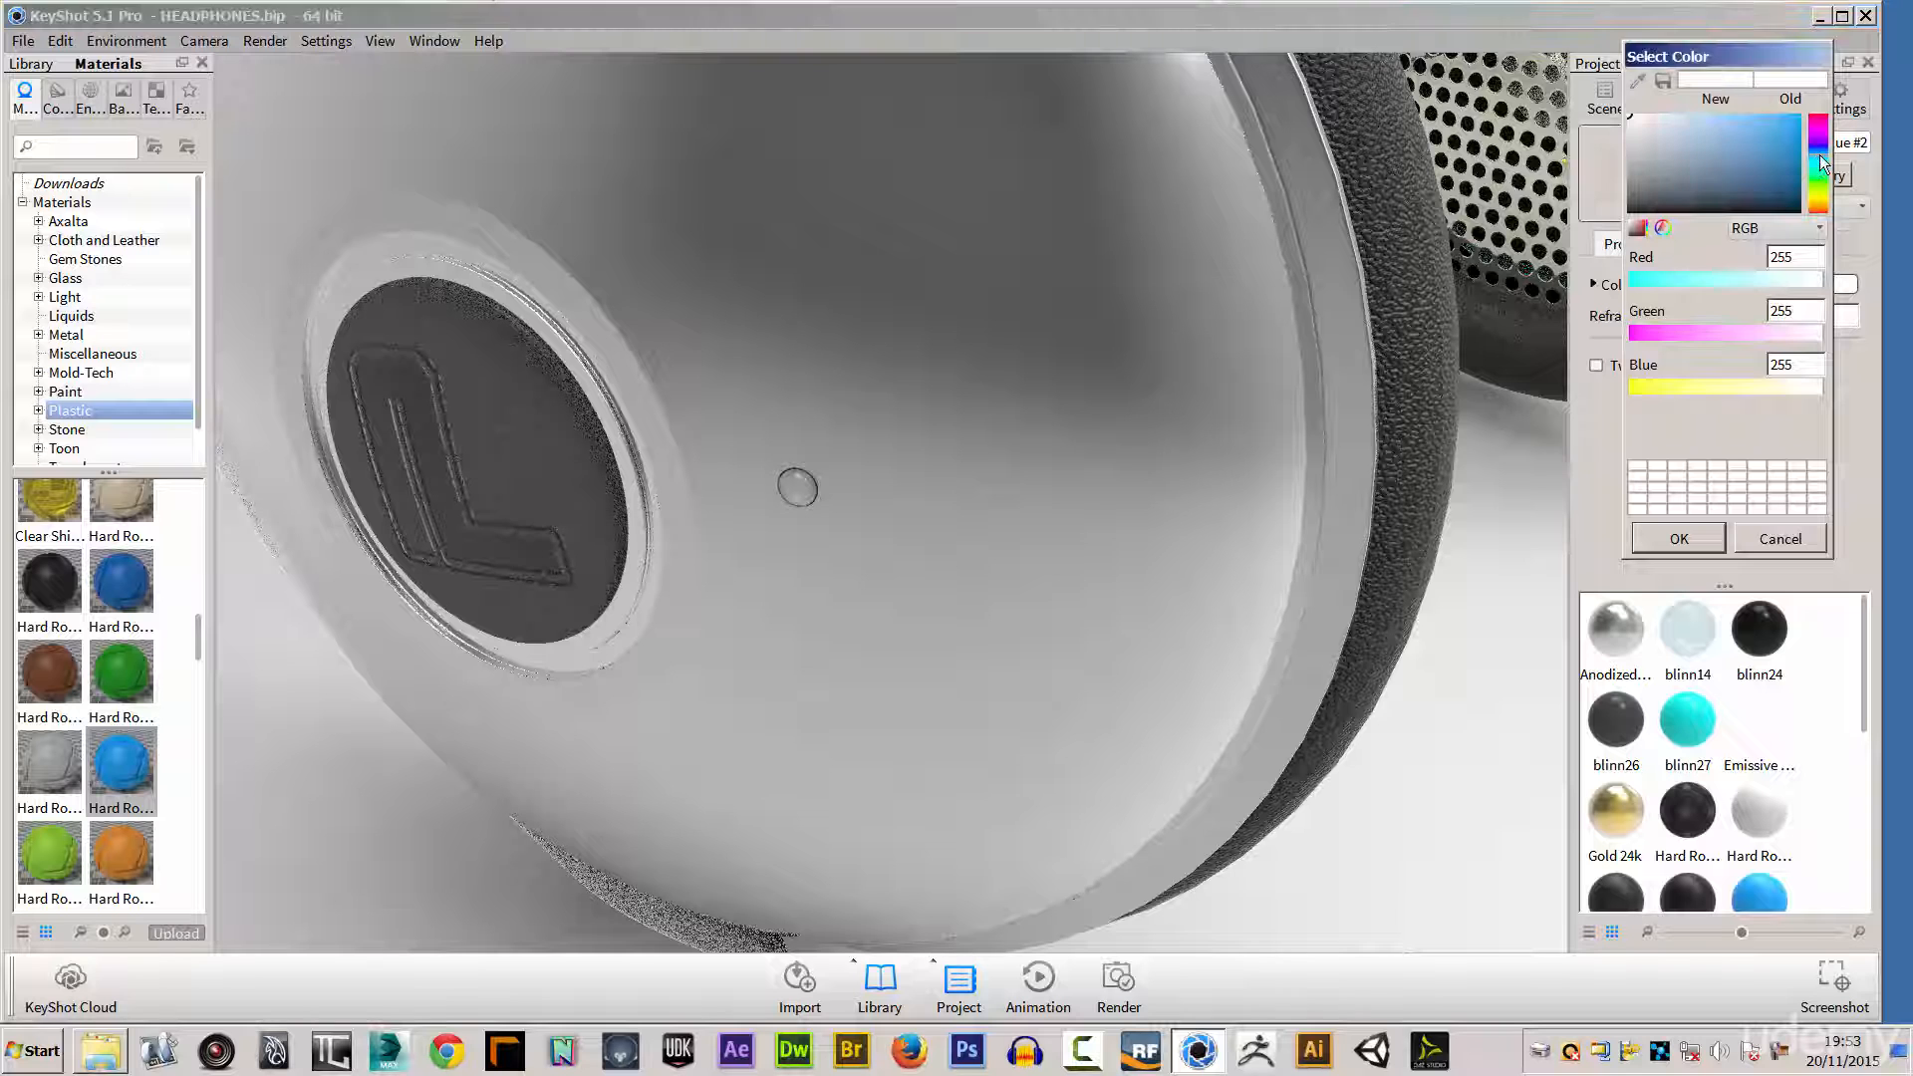
{"action": "mouse_move", "coordinate": [1784, 131]}
{"action": "left_mouse_down"}
{"action": "mouse_move", "coordinate": [1796, 114]}
{"action": "mouse_move", "coordinate": [1820, 161]}
{"action": "left_mouse_up"}
{"action": "left_click", "coordinate": [1824, 153]}
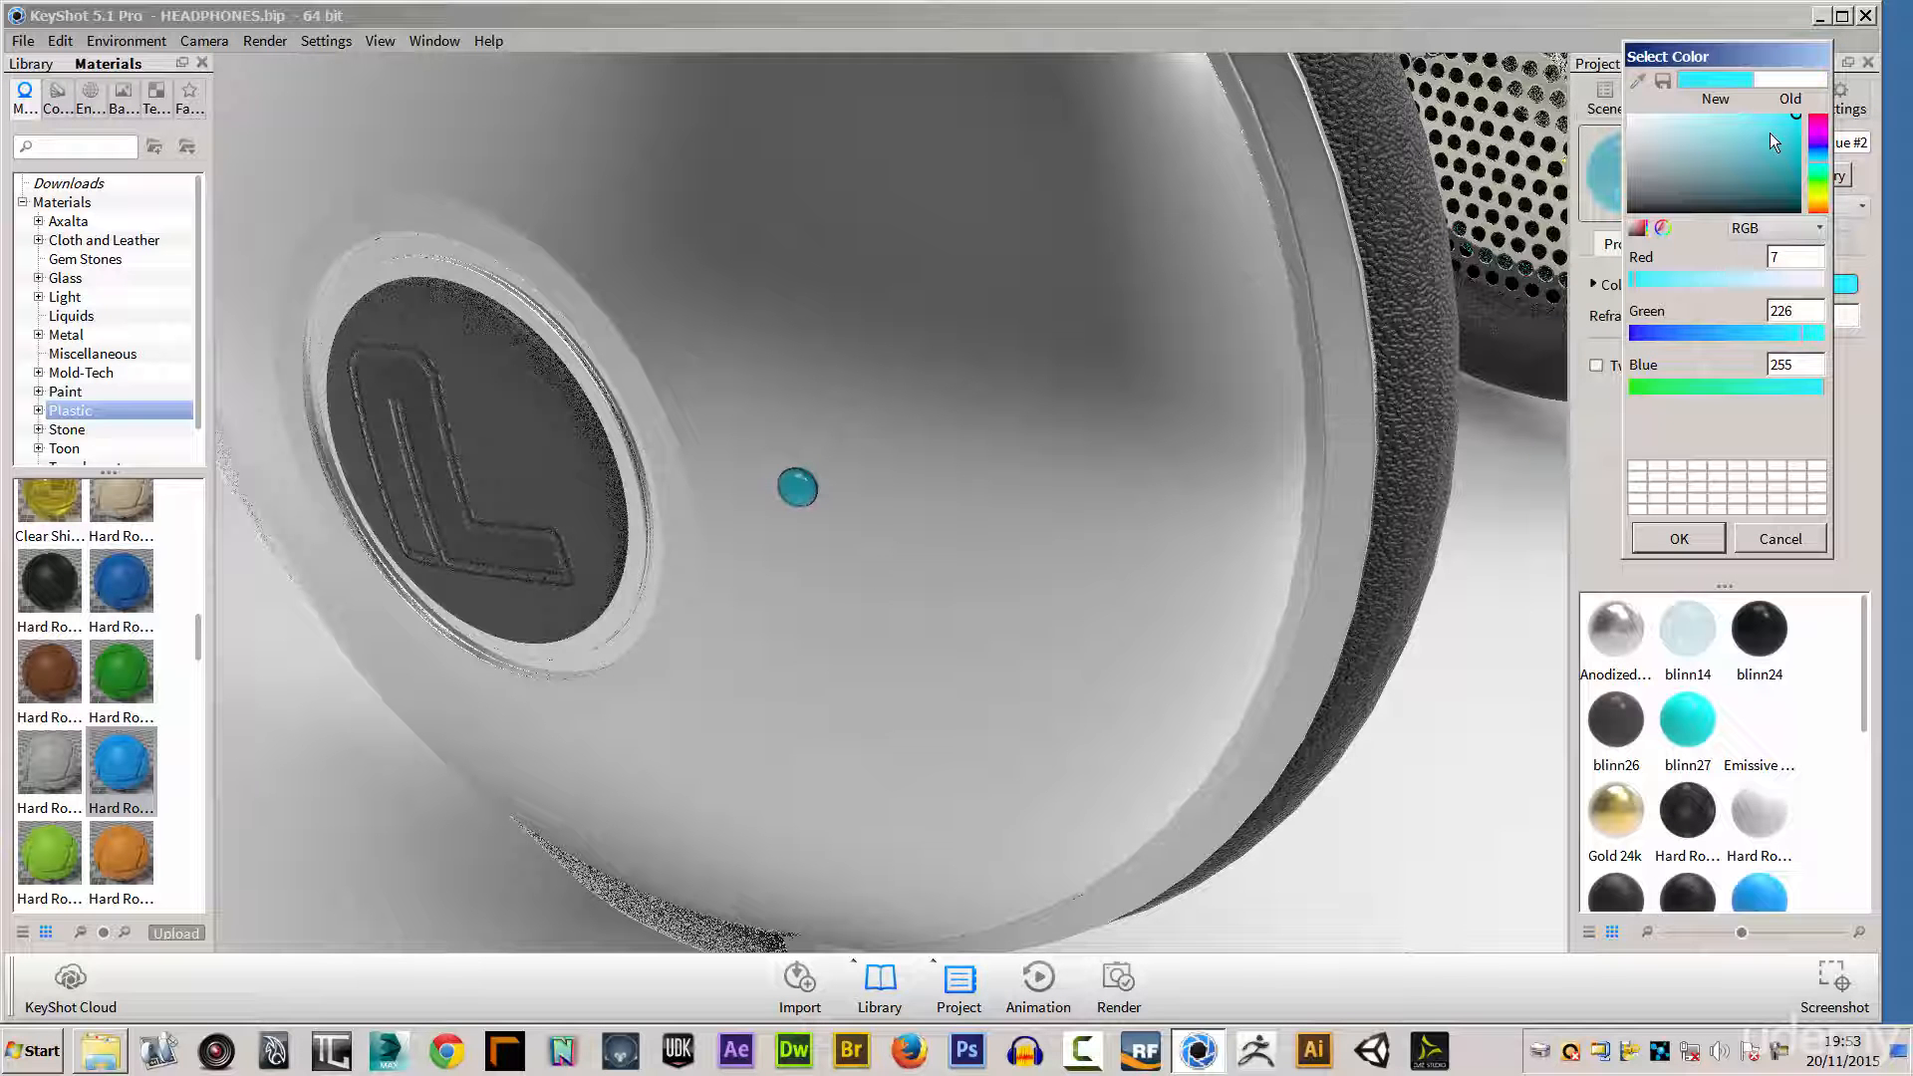
{"action": "left_click_drag", "start_coordinate": [1777, 123], "coordinate": [1759, 116]}
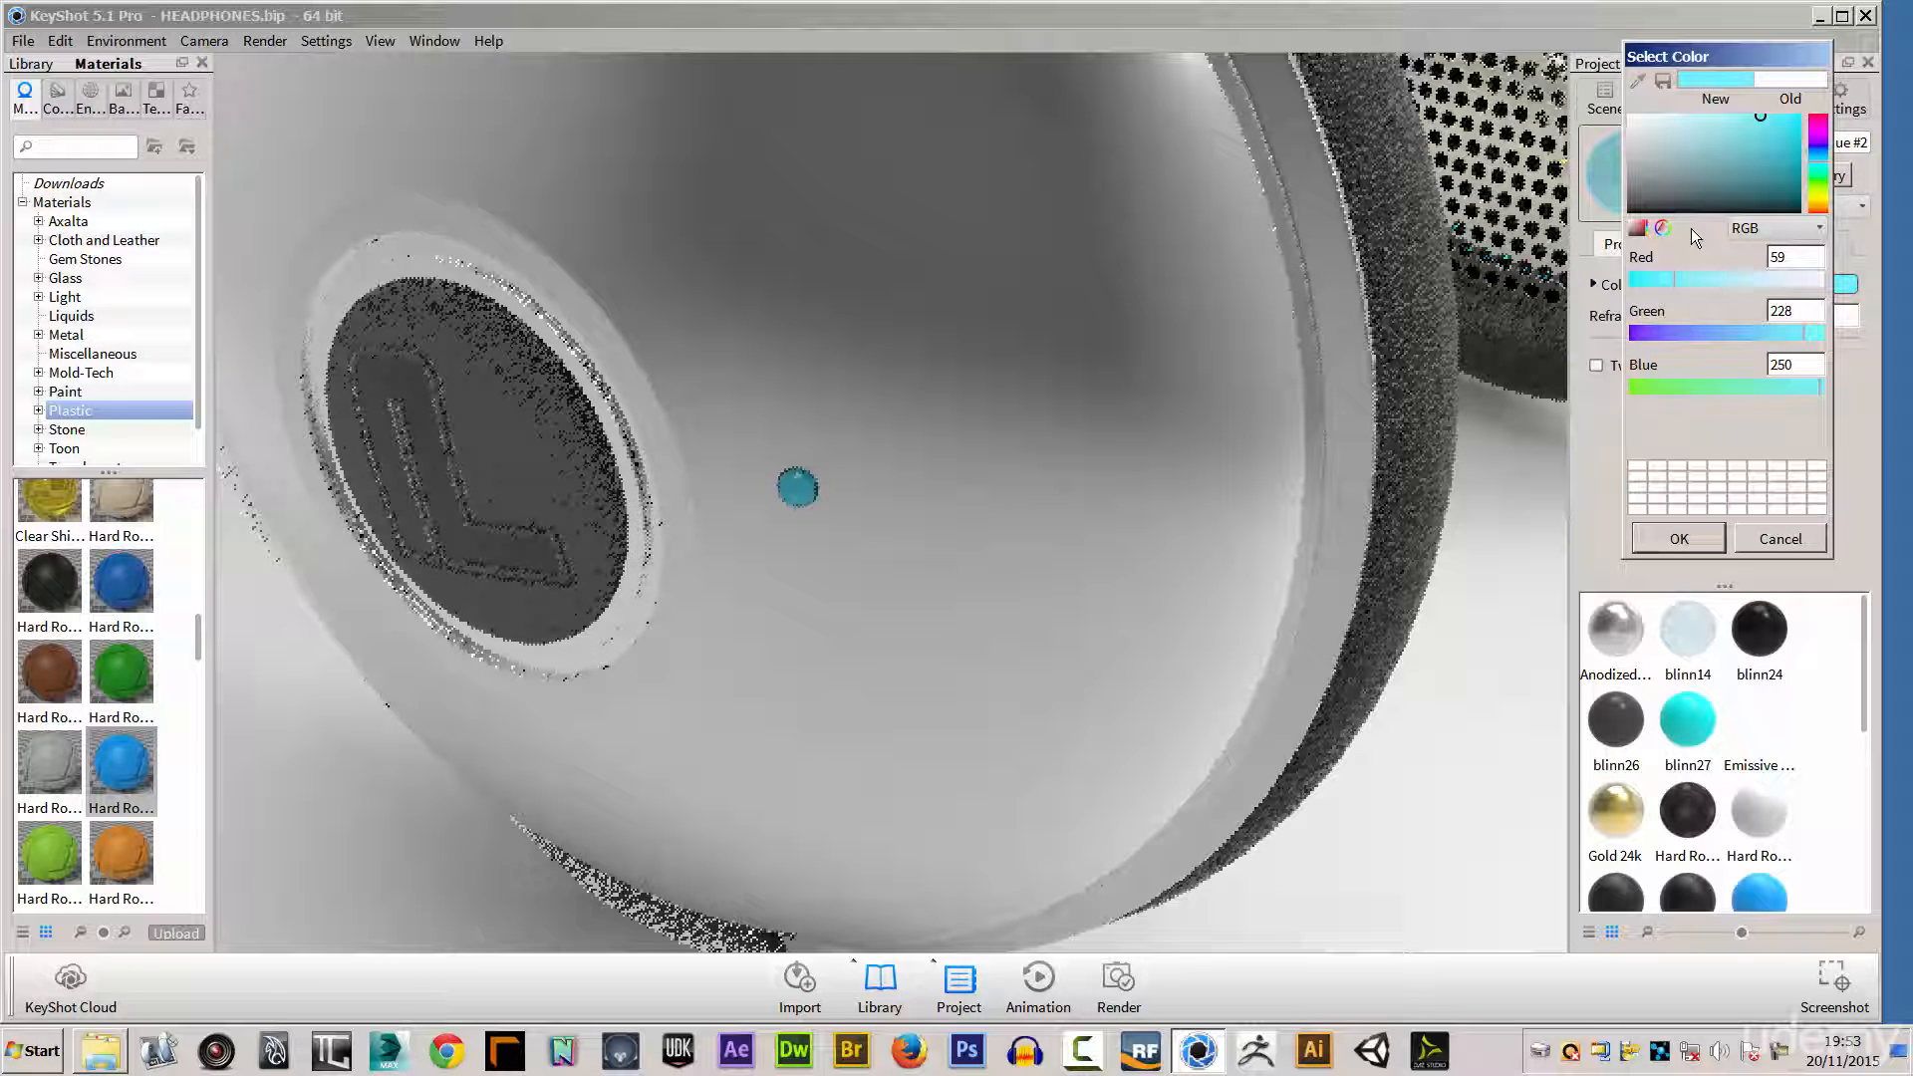
{"action": "left_click", "coordinate": [1679, 539]}
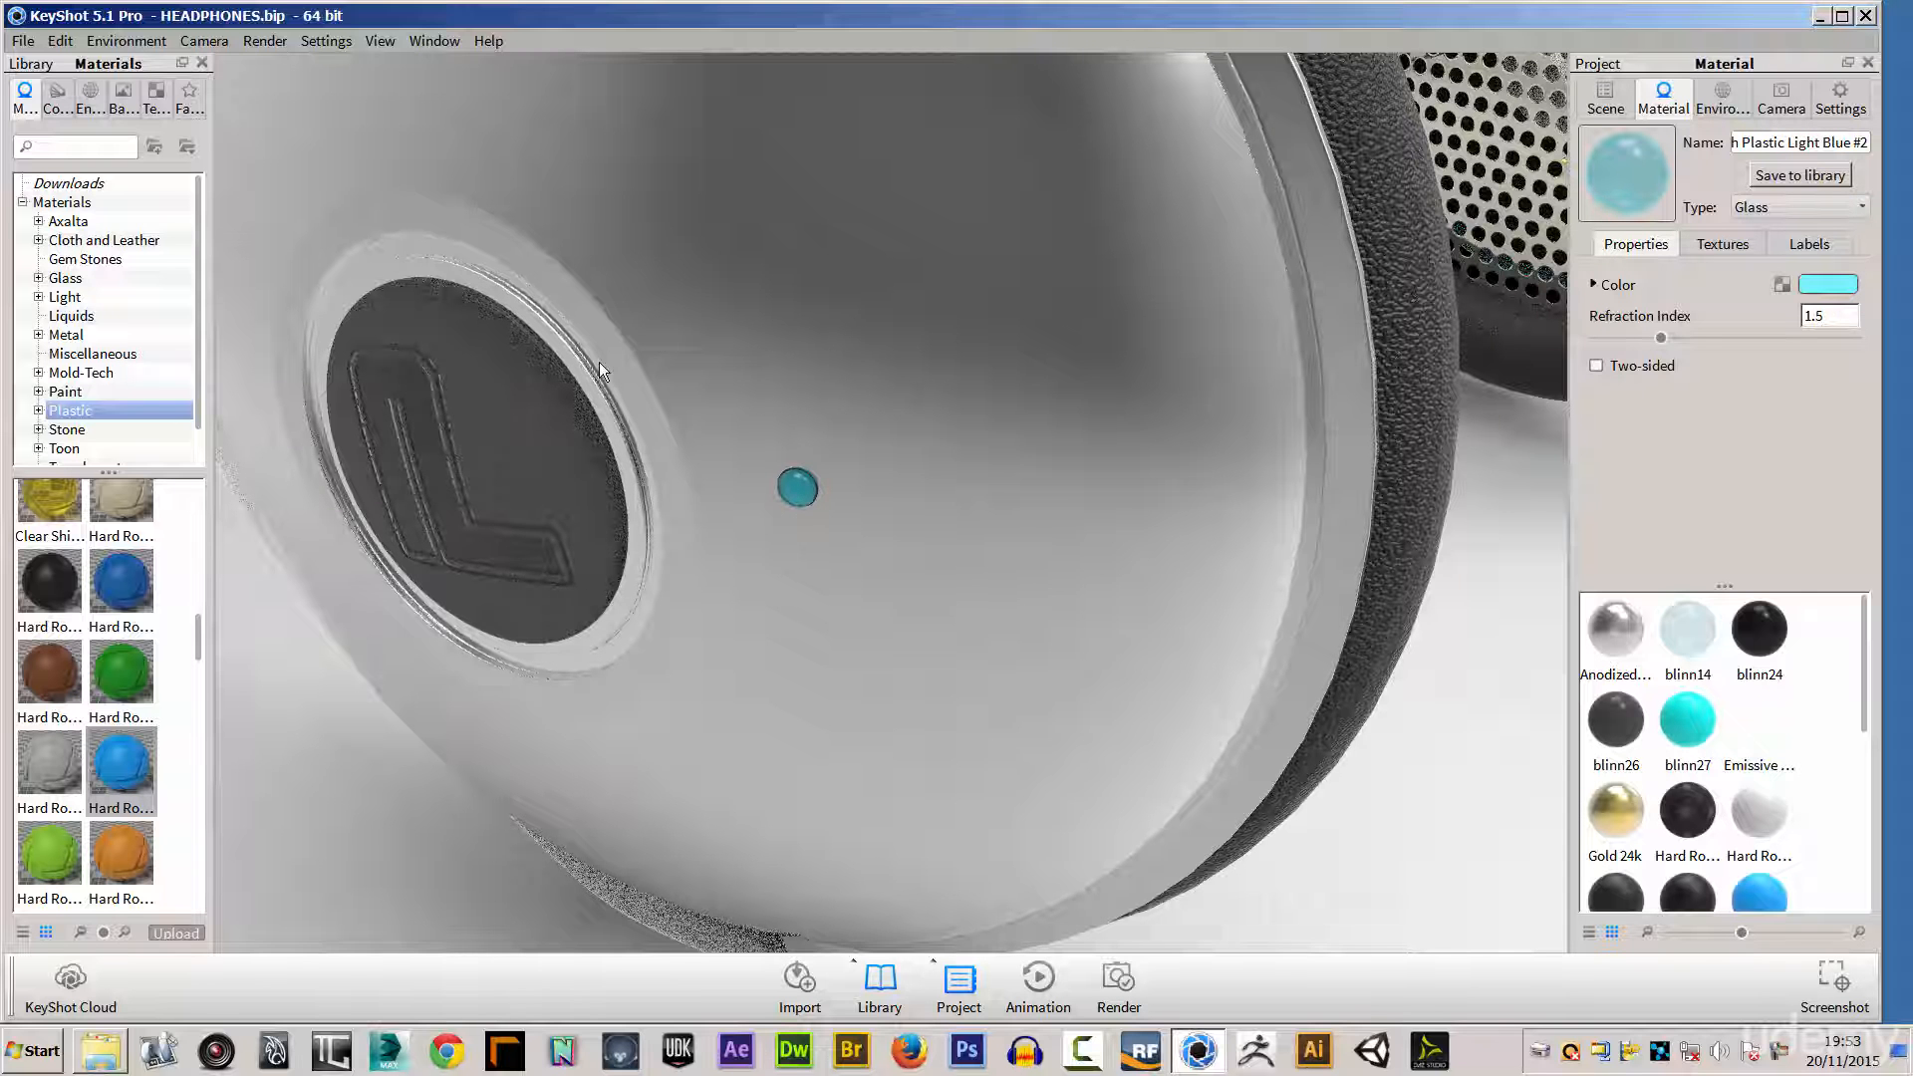
Step: Try the Emissive material type on the sphere and switch it back to Glass
{"action": "left_click", "coordinate": [1861, 209]}
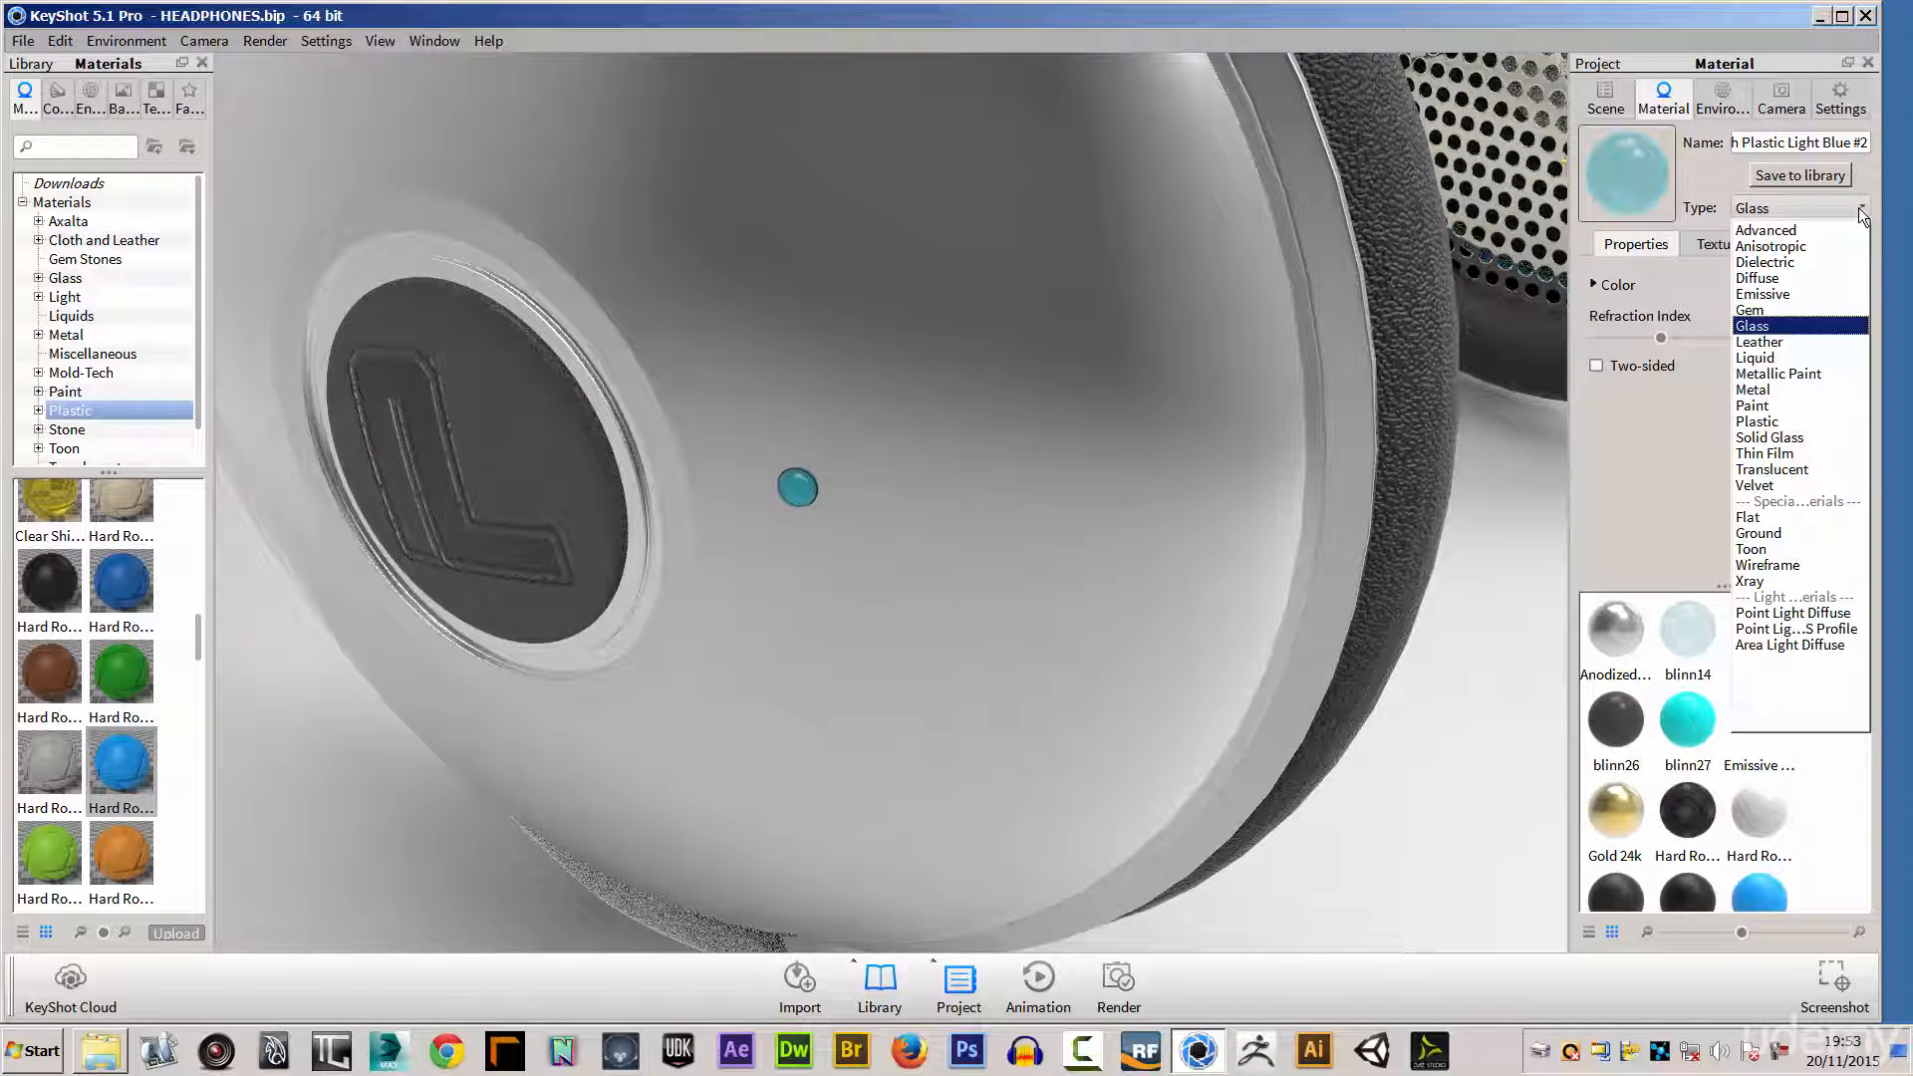
{"action": "left_click", "coordinate": [1763, 295]}
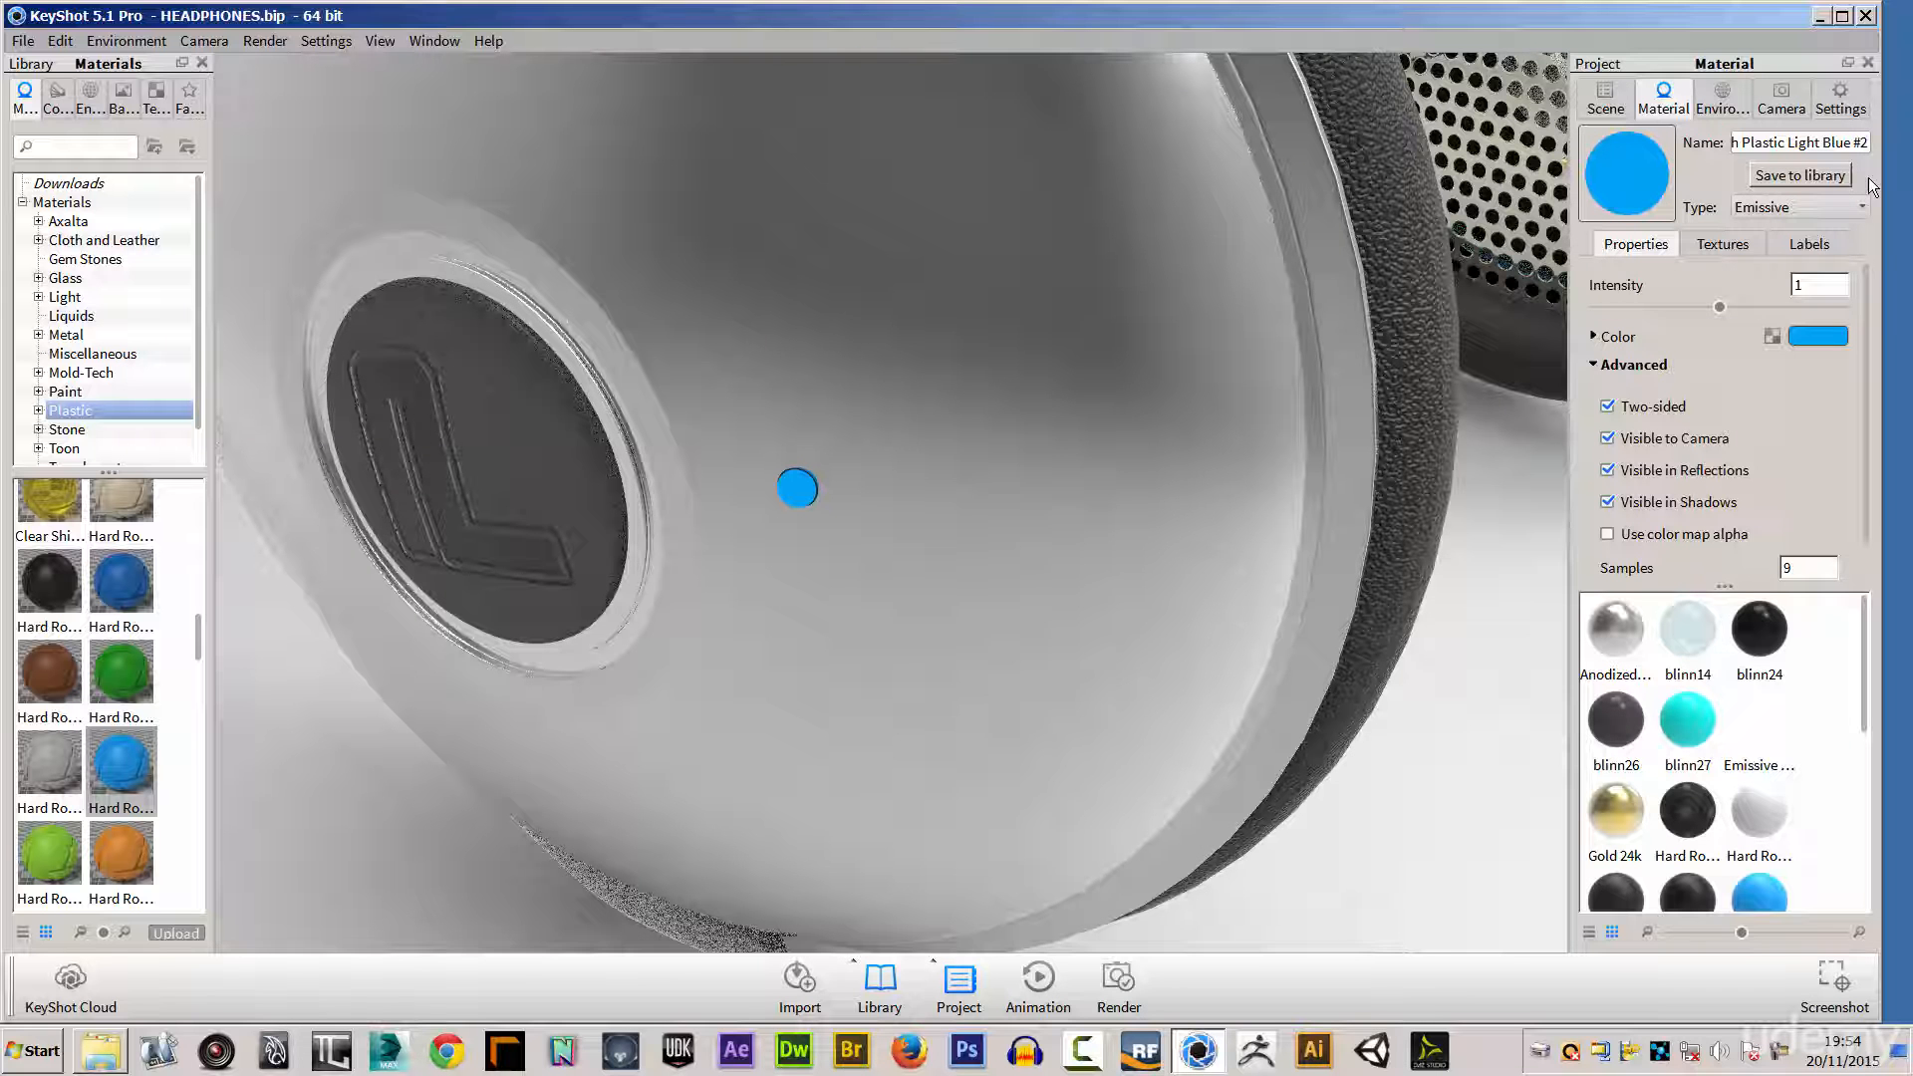
{"action": "left_click", "coordinate": [1862, 208]}
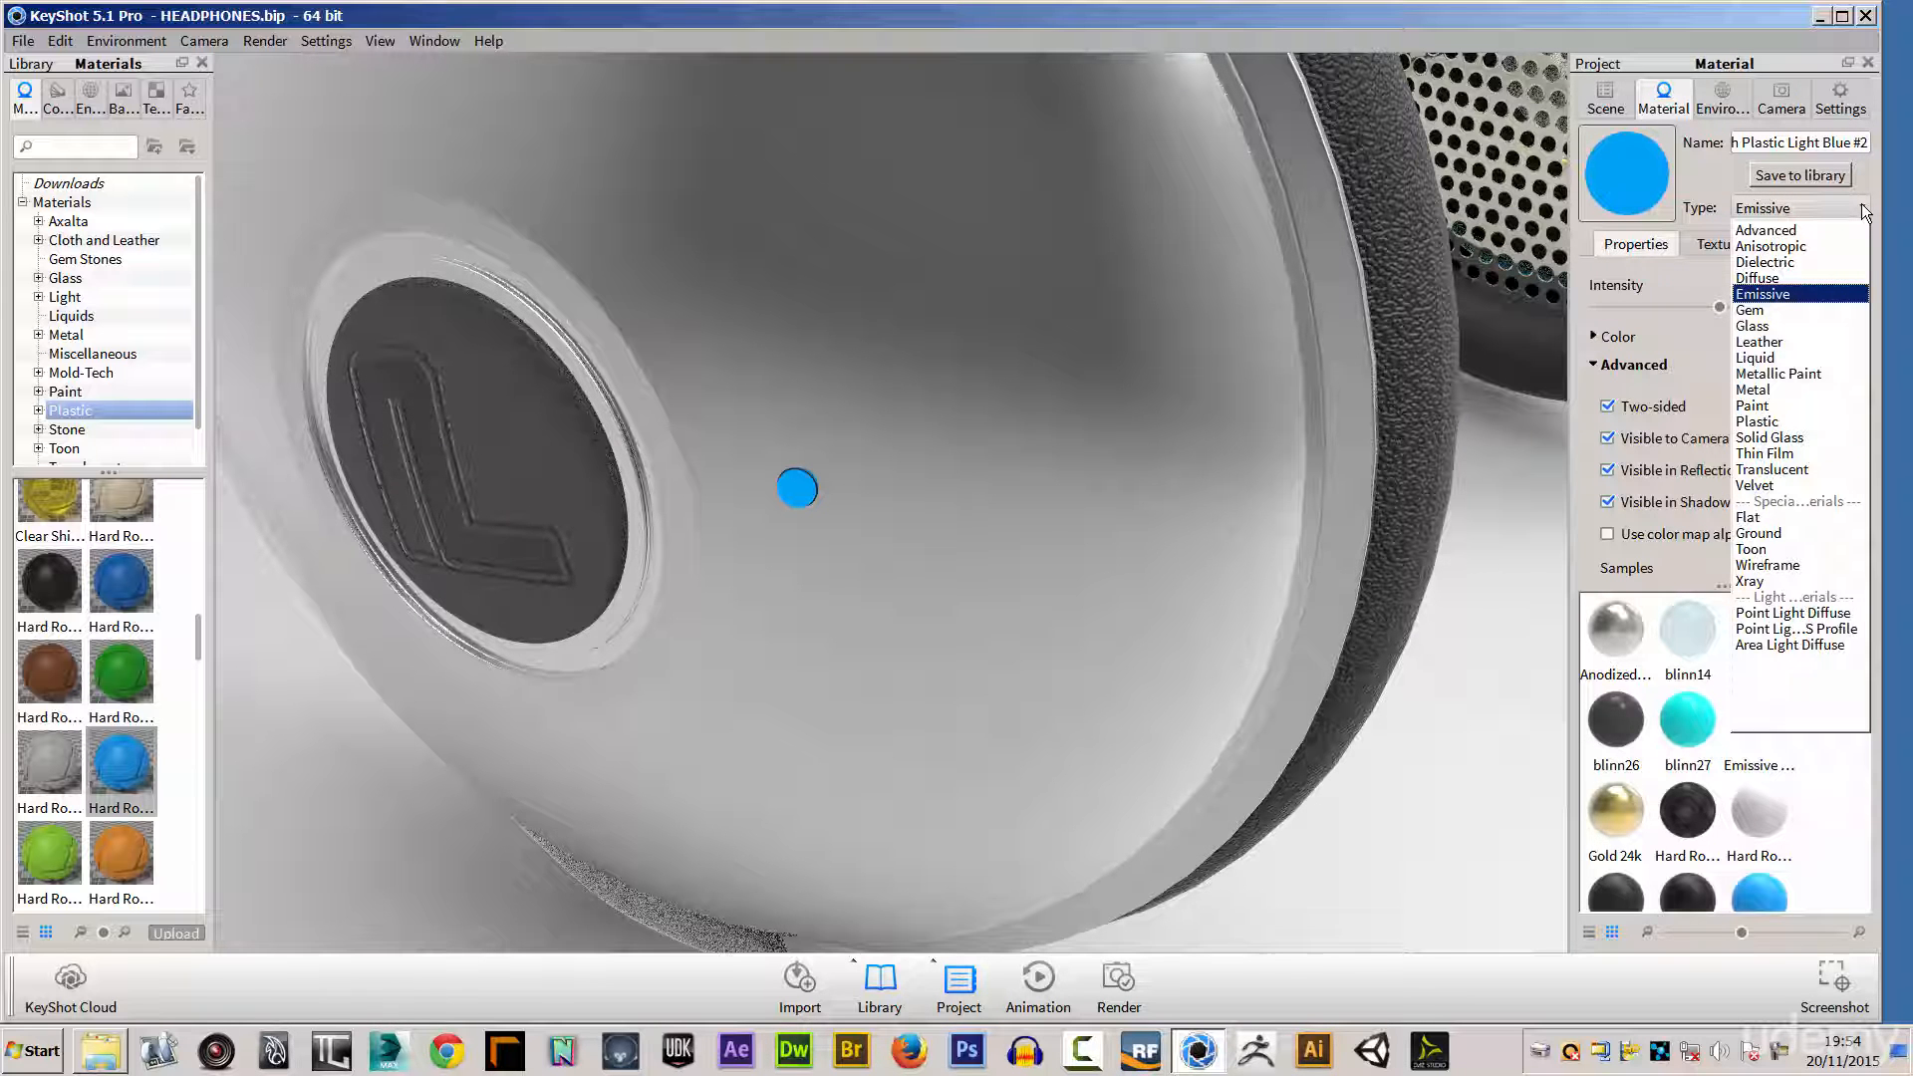
{"action": "left_click", "coordinate": [1750, 326]}
Step: Set the sphere's glass colour to pale turquoise with RGB 100, 255, 245
{"action": "left_click", "coordinate": [1821, 287]}
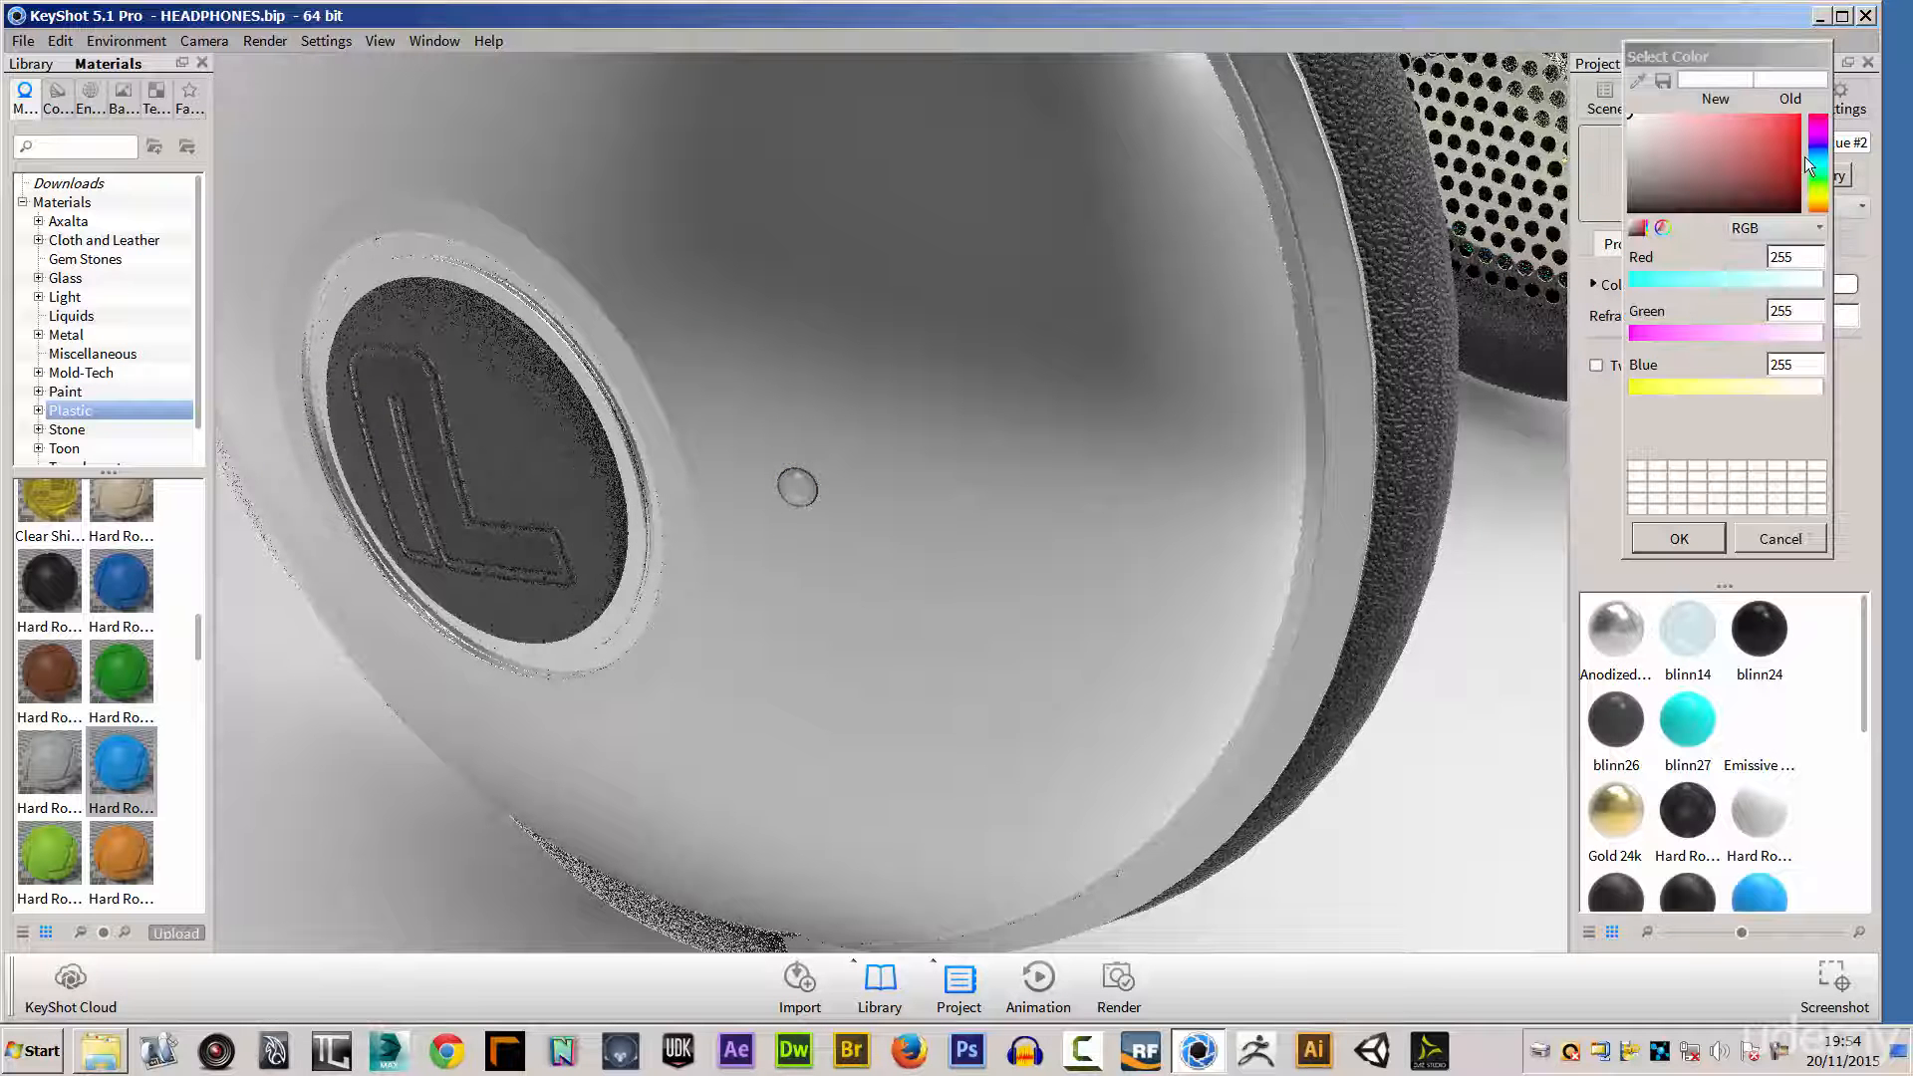
{"action": "left_click", "coordinate": [1819, 165]}
{"action": "mouse_move", "coordinate": [1750, 135]}
{"action": "left_mouse_down"}
{"action": "mouse_move", "coordinate": [1801, 110]}
{"action": "mouse_move", "coordinate": [1732, 114]}
{"action": "left_mouse_up"}
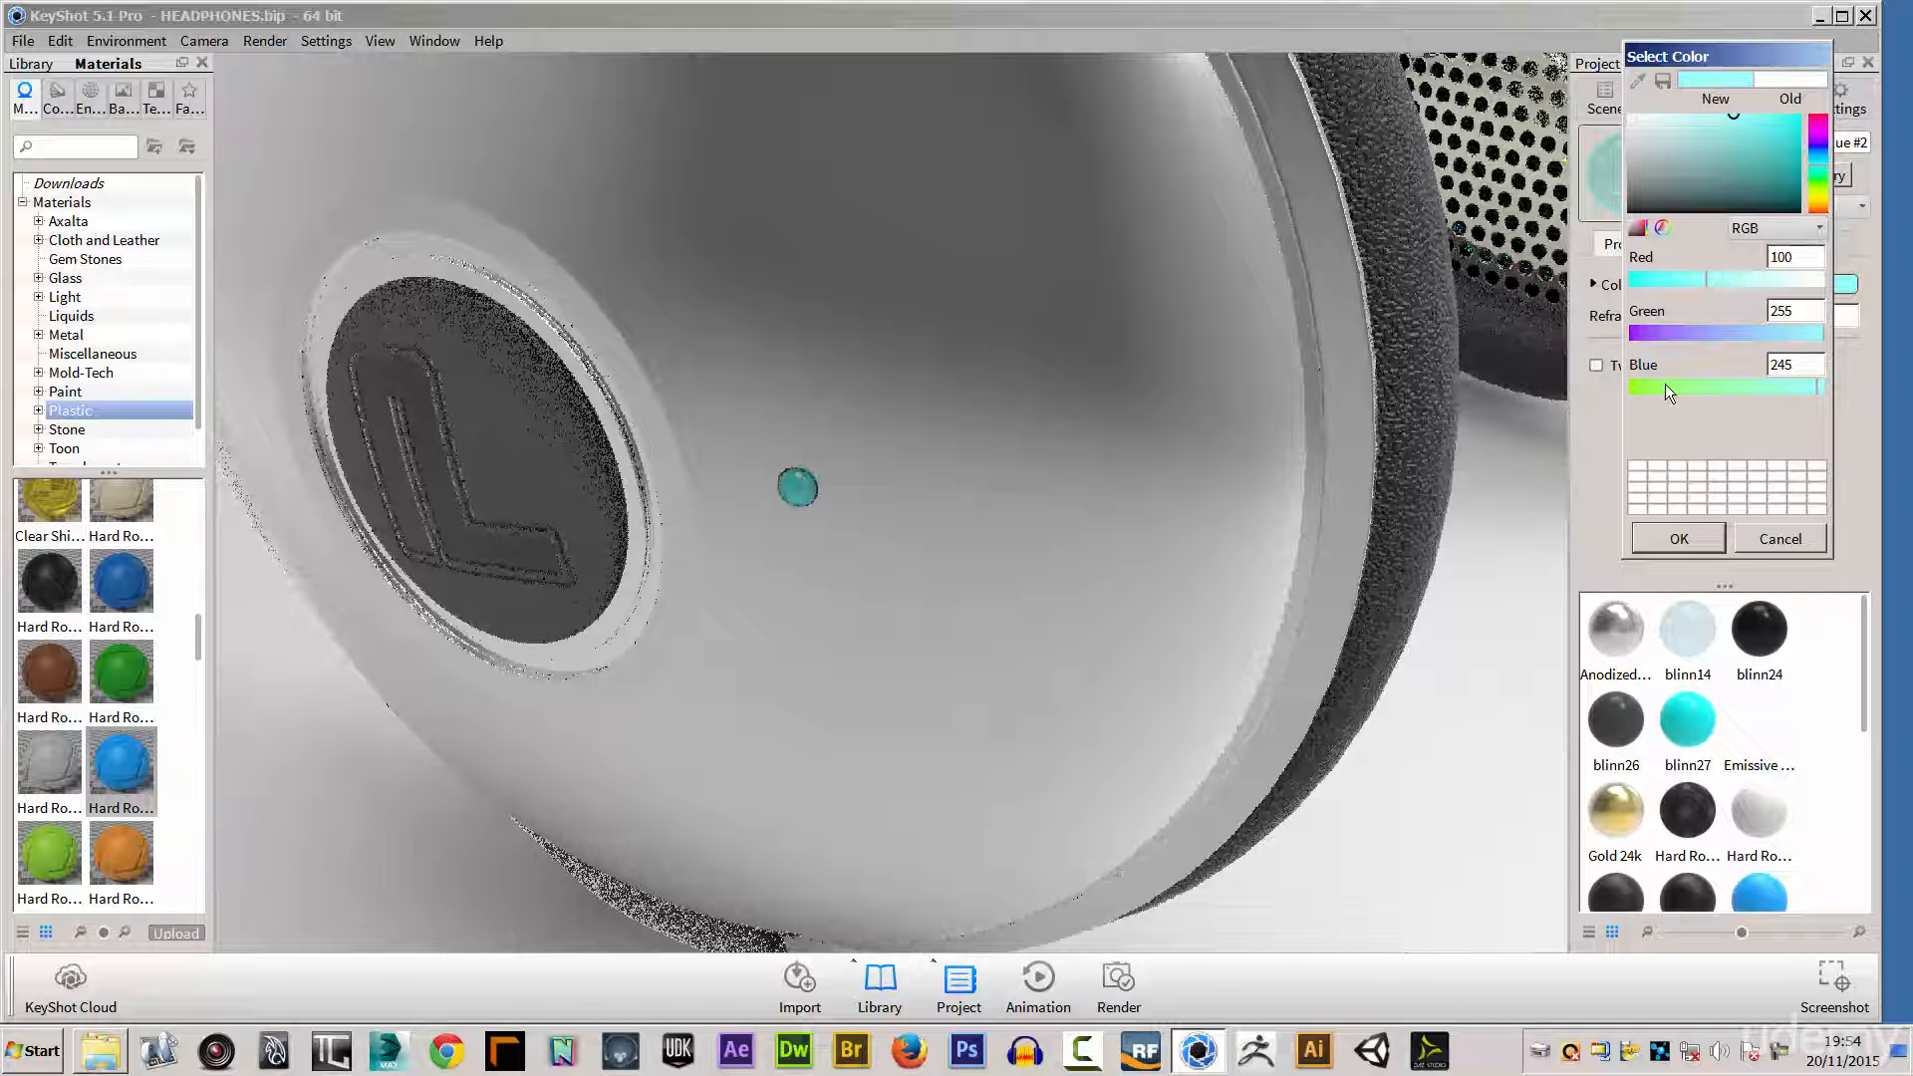
{"action": "left_click", "coordinate": [1679, 538]}
Step: Toggle the glass sphere's visibility off and on to identify its part in the LIGHT group
{"action": "left_click", "coordinate": [1606, 104]}
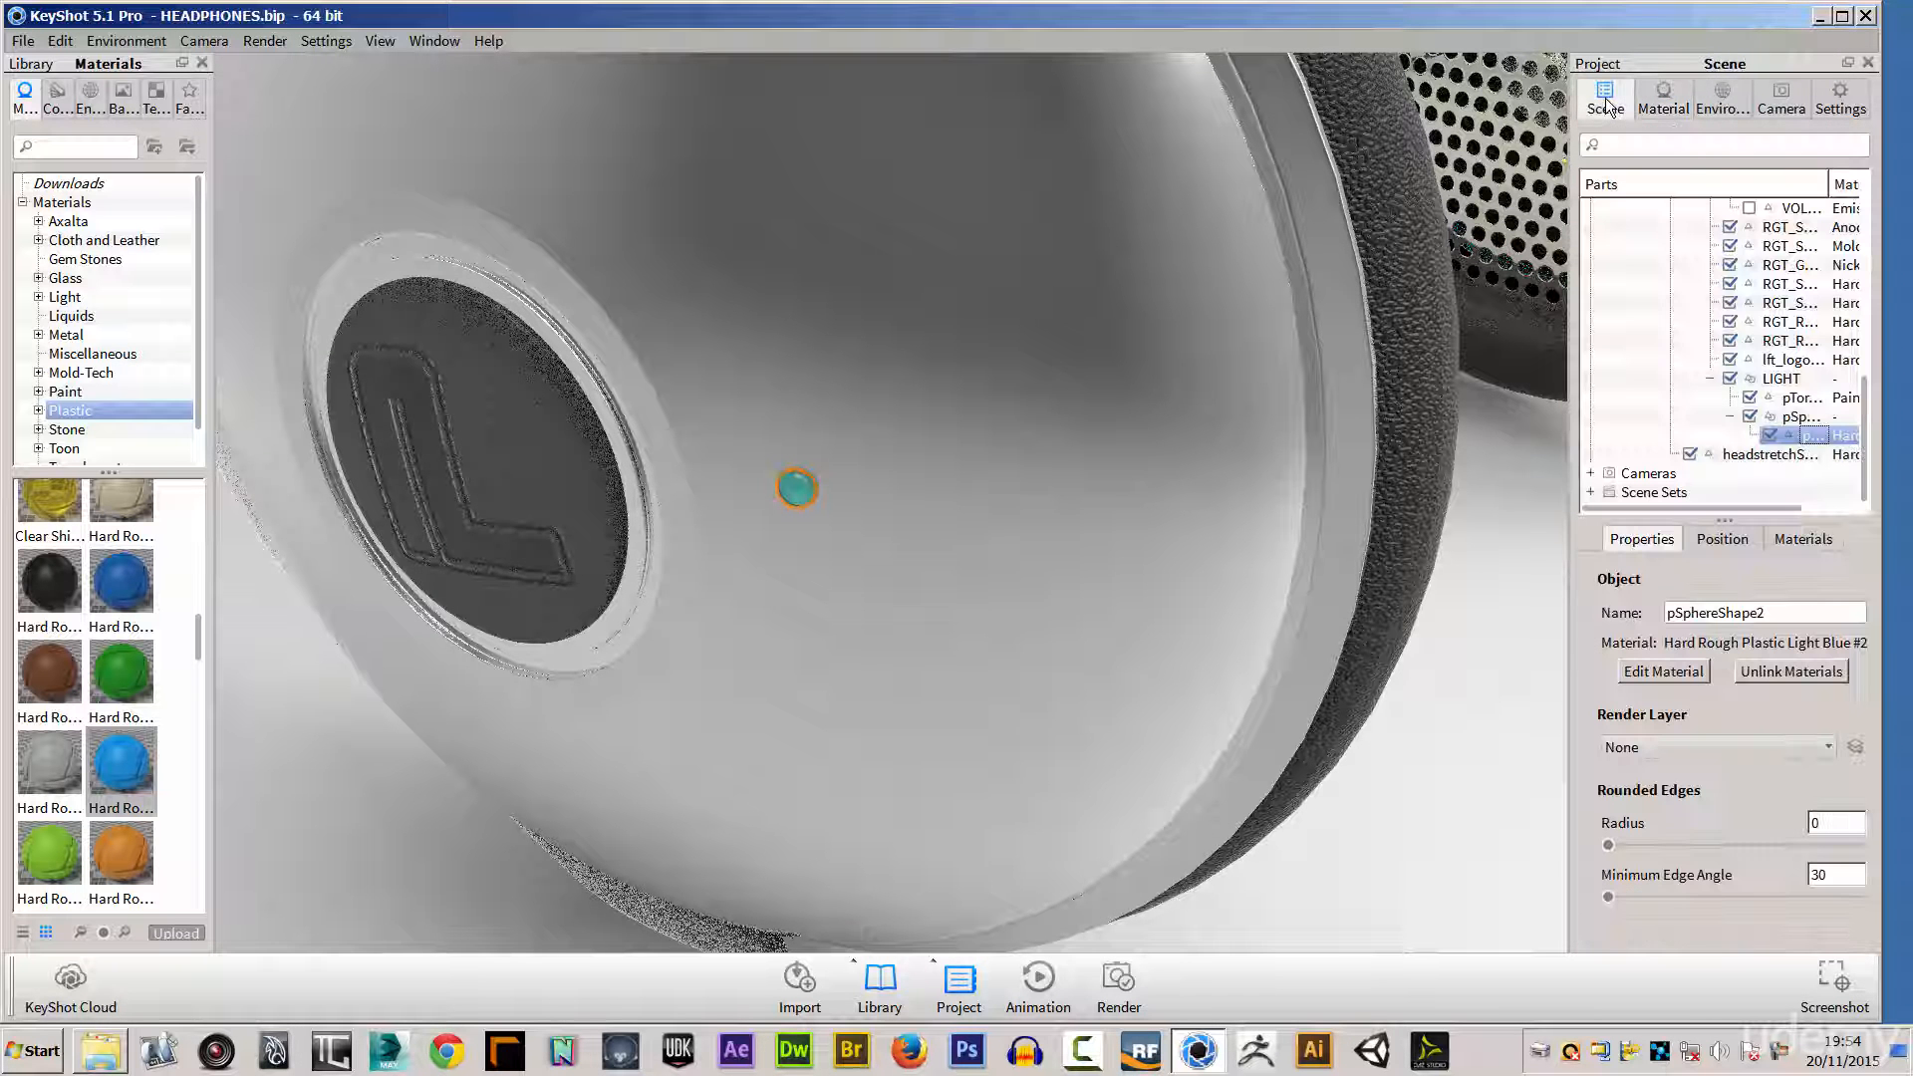
{"action": "left_click", "coordinate": [1769, 436]}
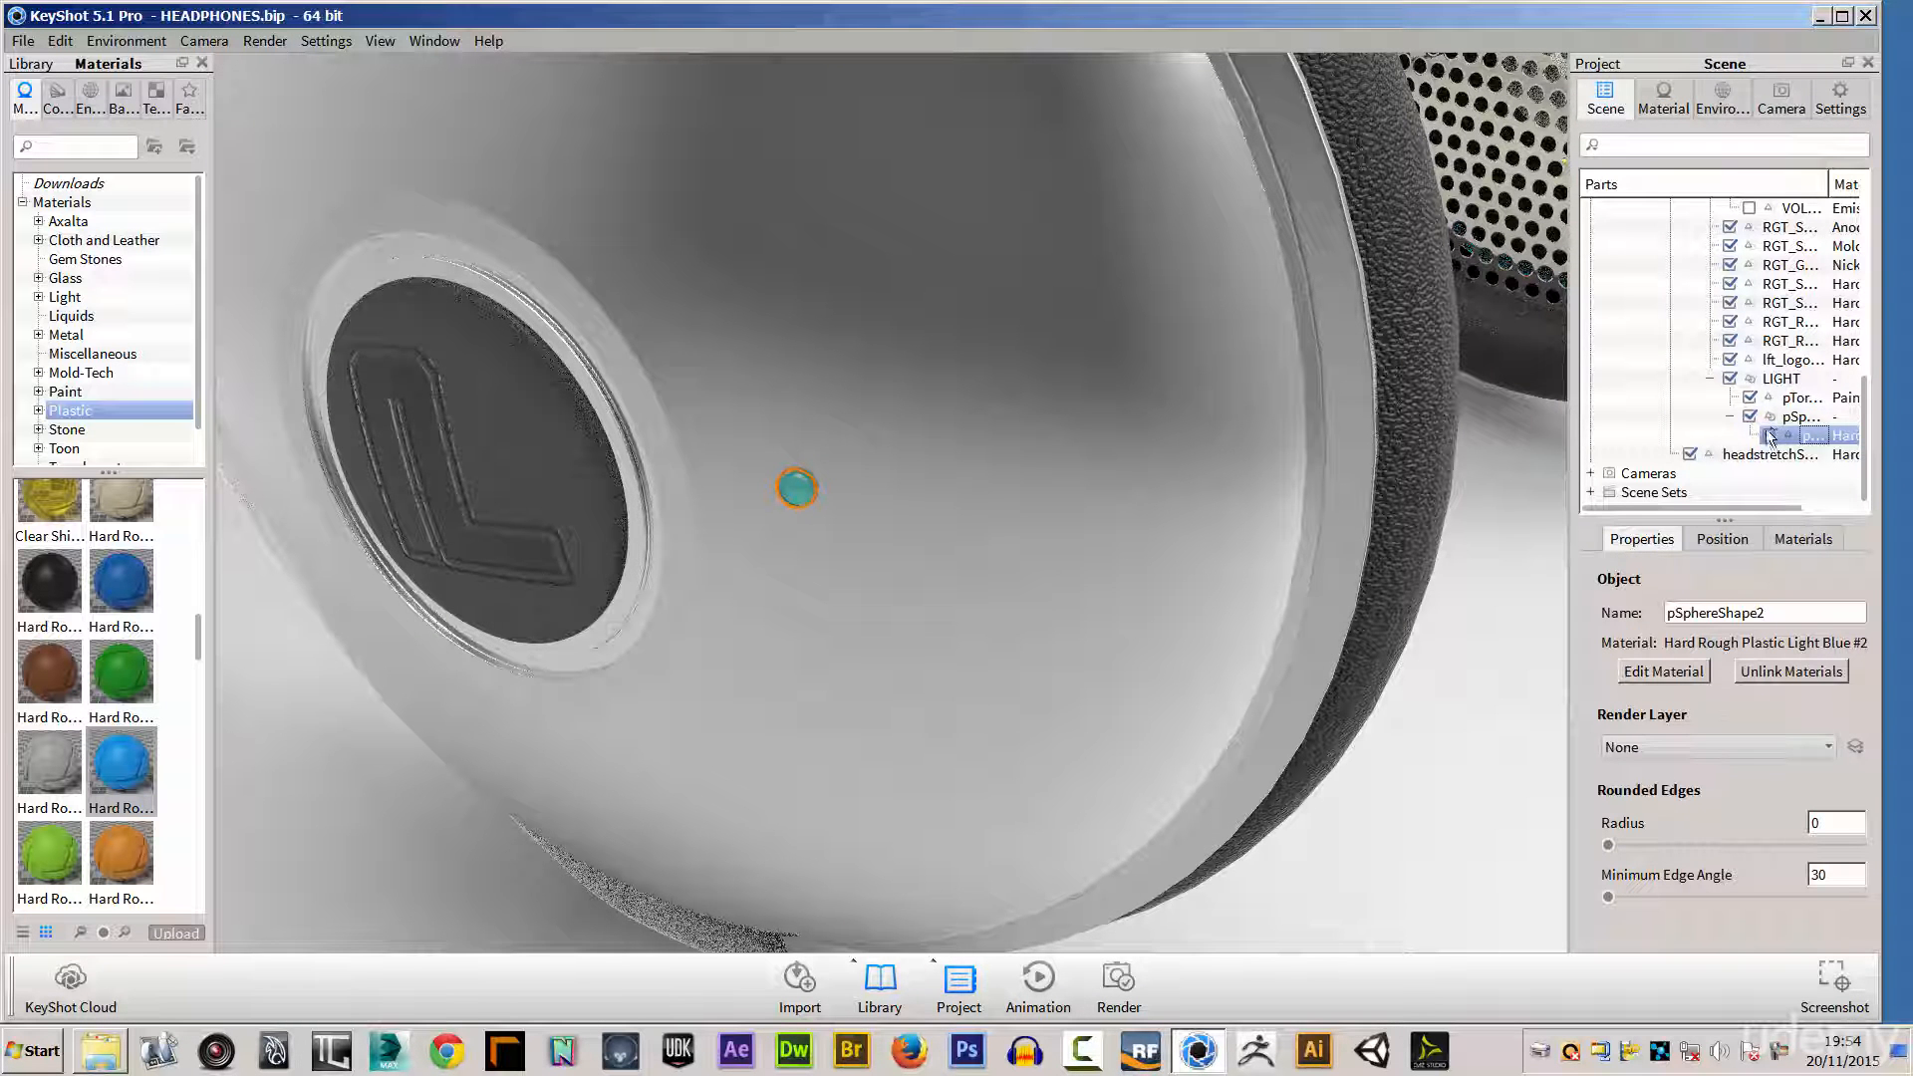
{"action": "left_click", "coordinate": [1770, 435]}
{"action": "left_click", "coordinate": [1769, 436]}
{"action": "left_click", "coordinate": [1769, 436]}
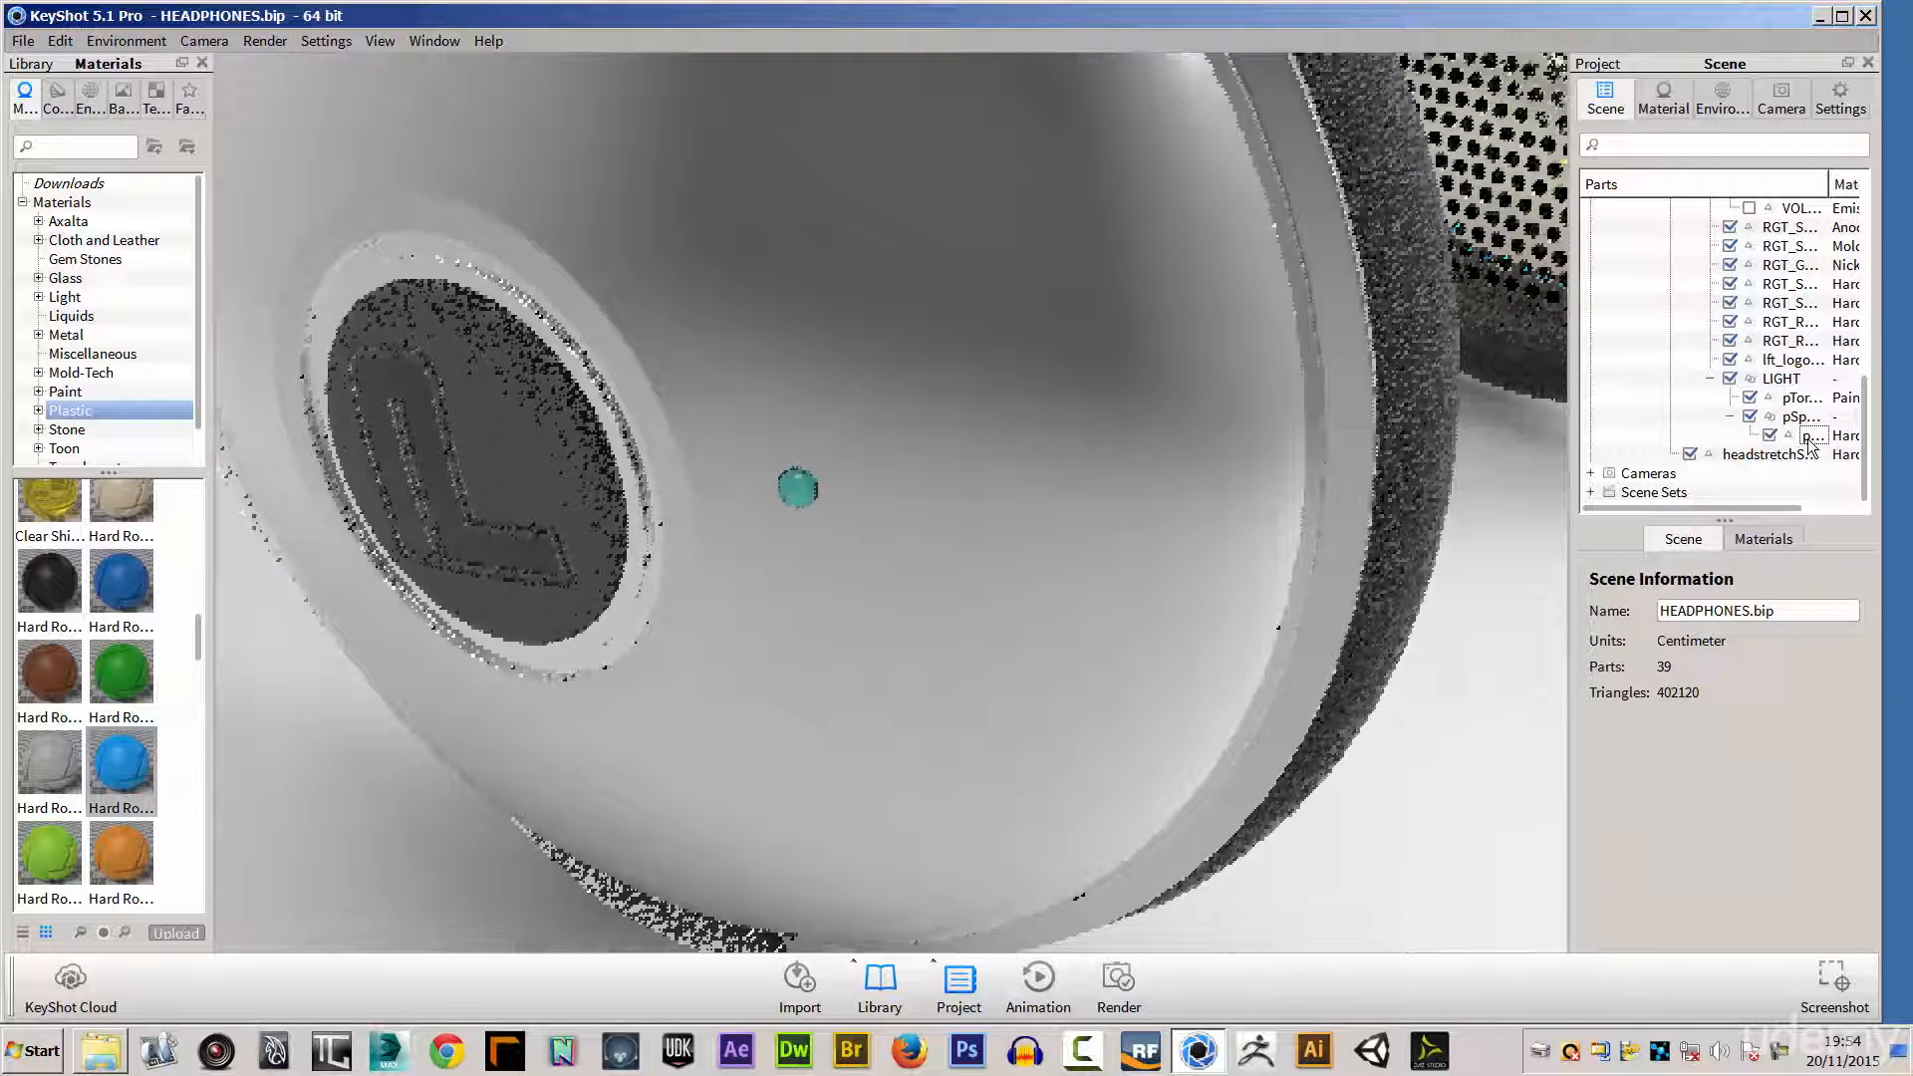
Step: Maximize the window, duplicate the glass sphere part pSphereShape2, and hide the first of the two spheres
{"action": "left_click", "coordinate": [1808, 436]}
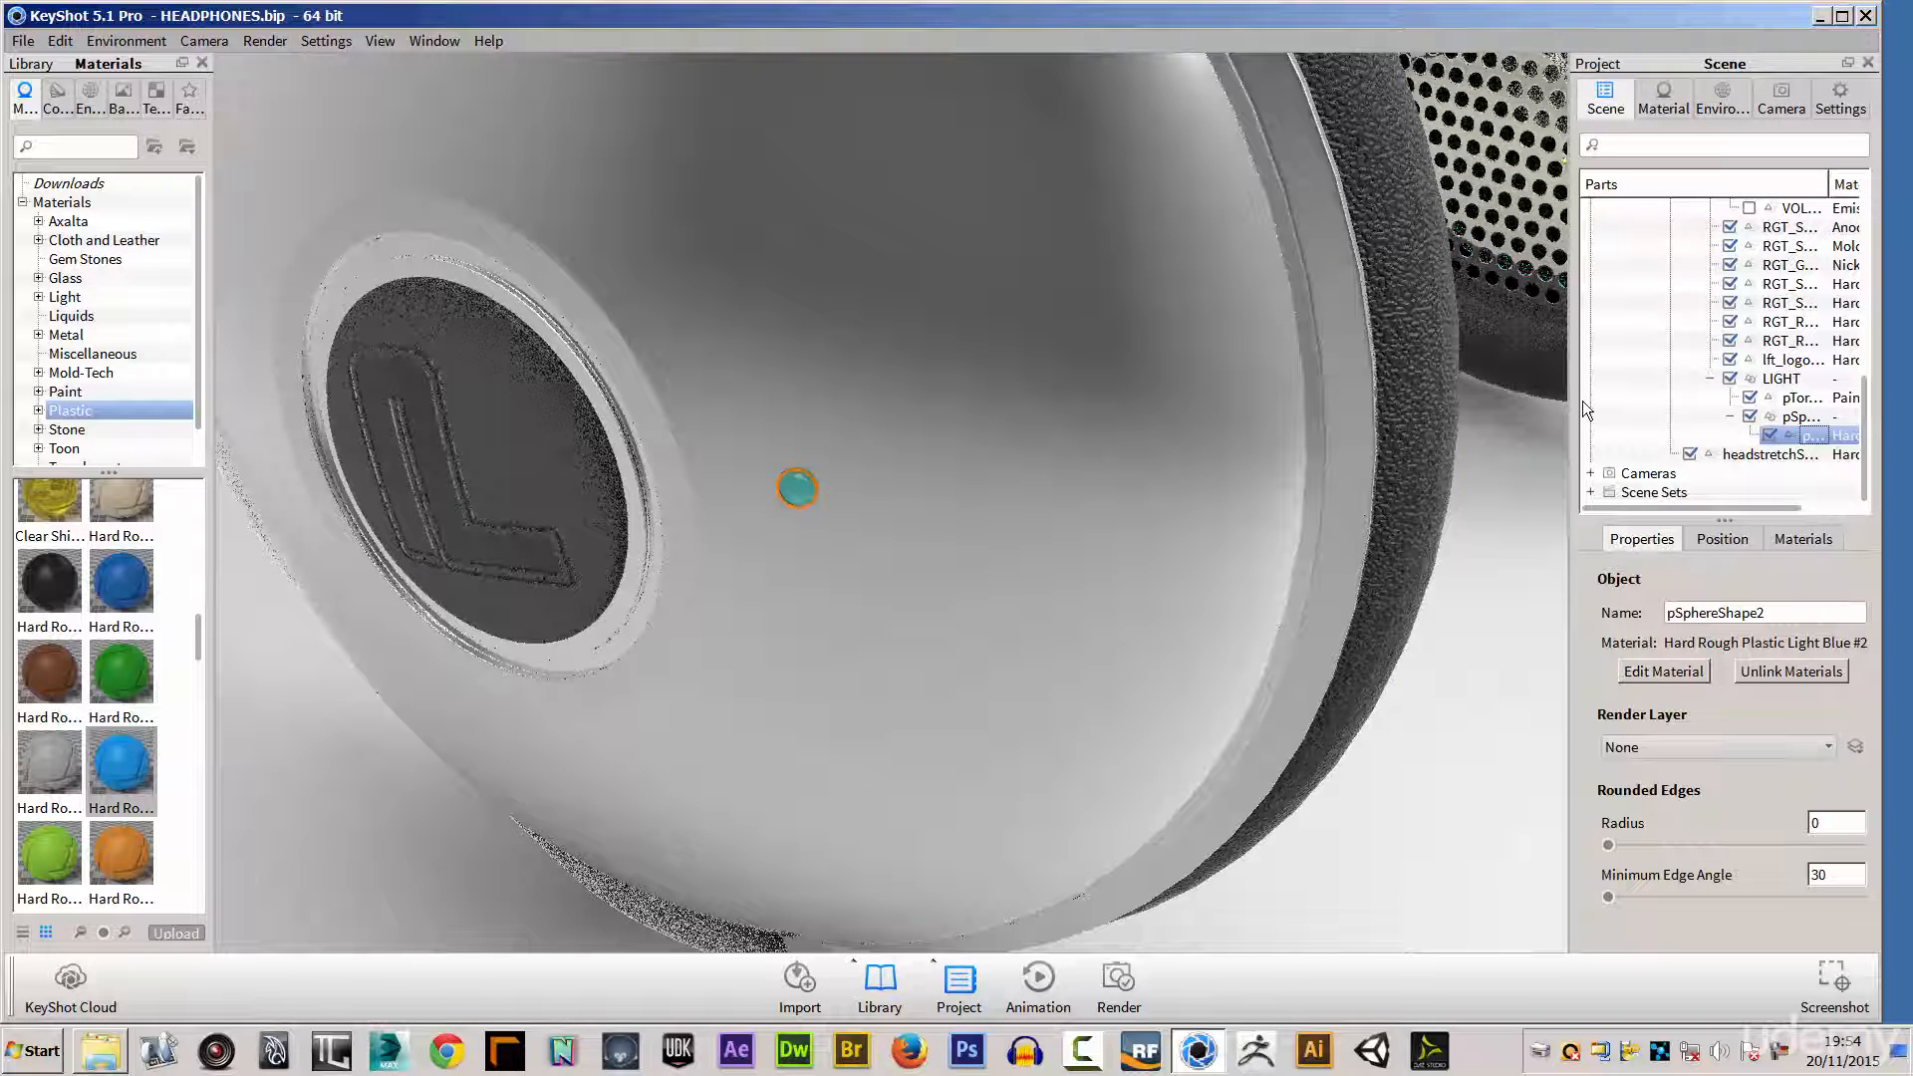
{"action": "left_click", "coordinate": [1840, 15]}
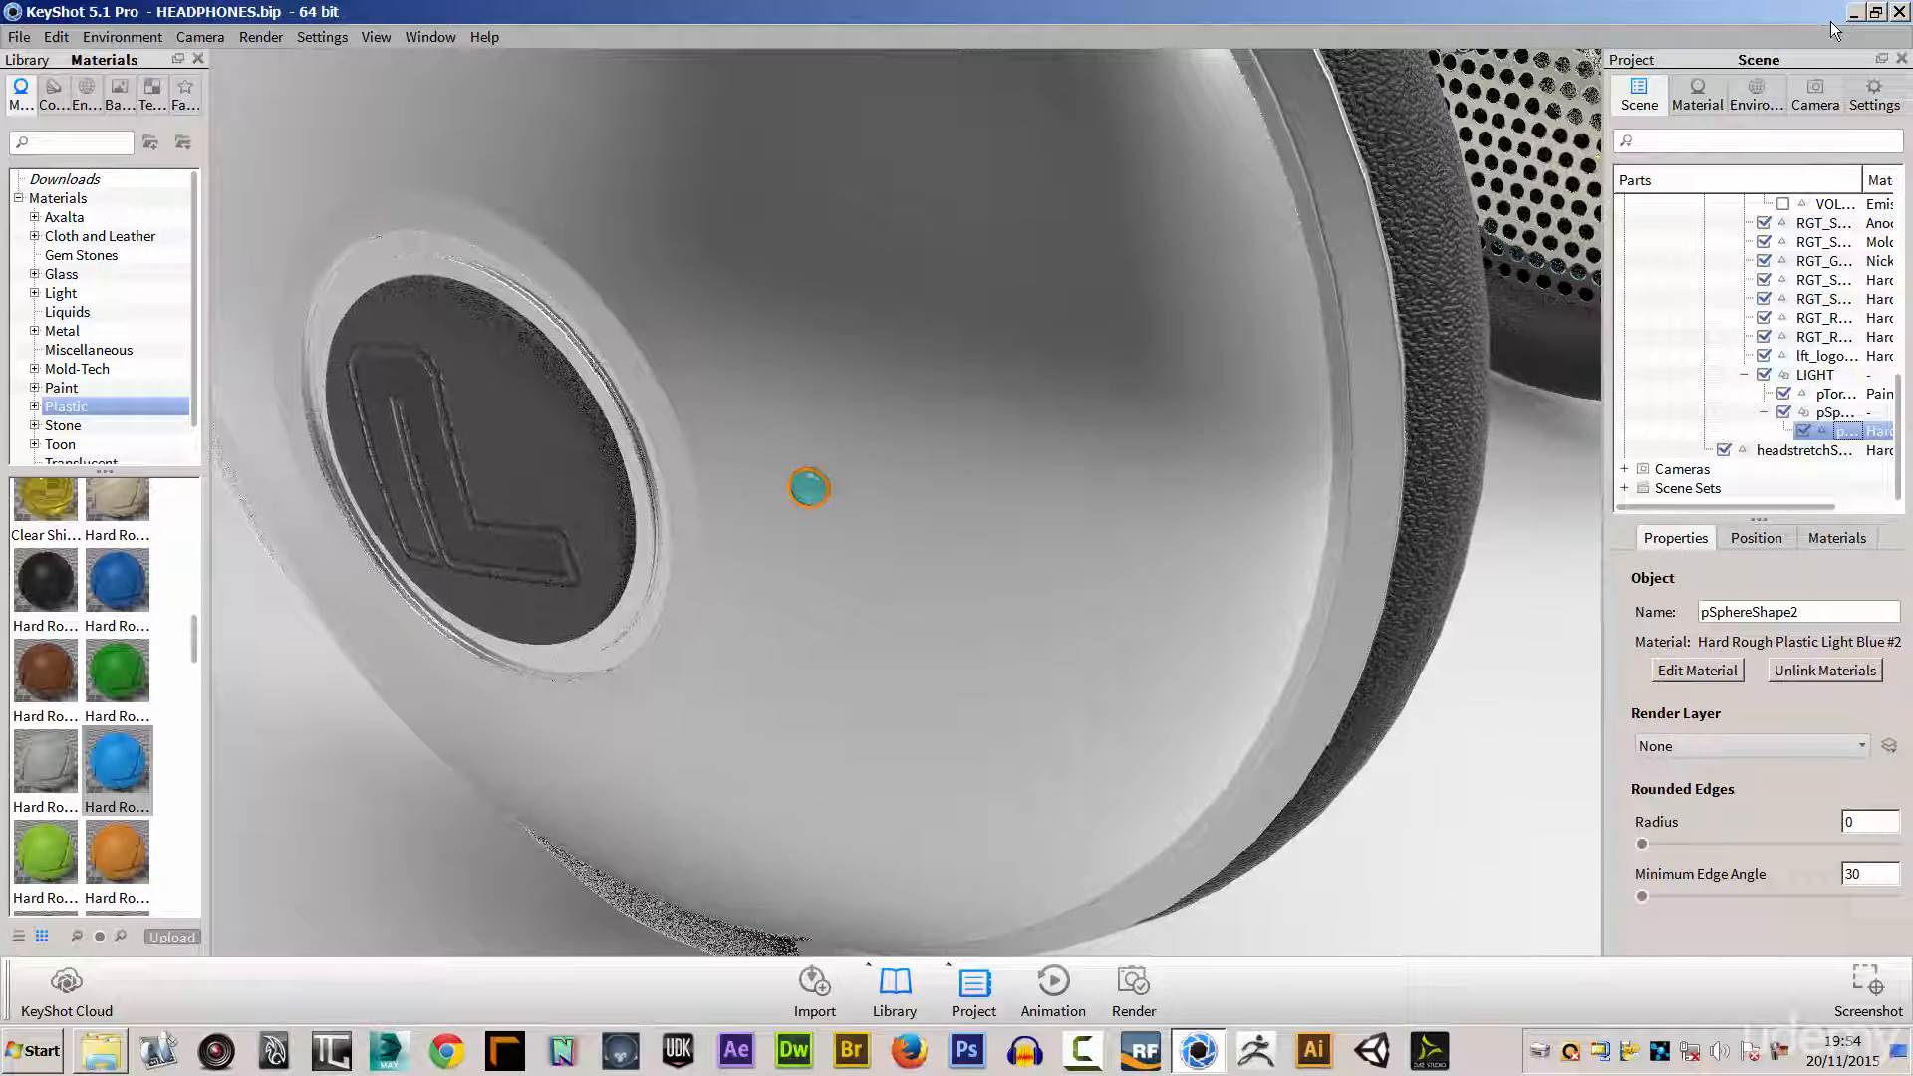
{"action": "right_click", "coordinate": [1830, 435]}
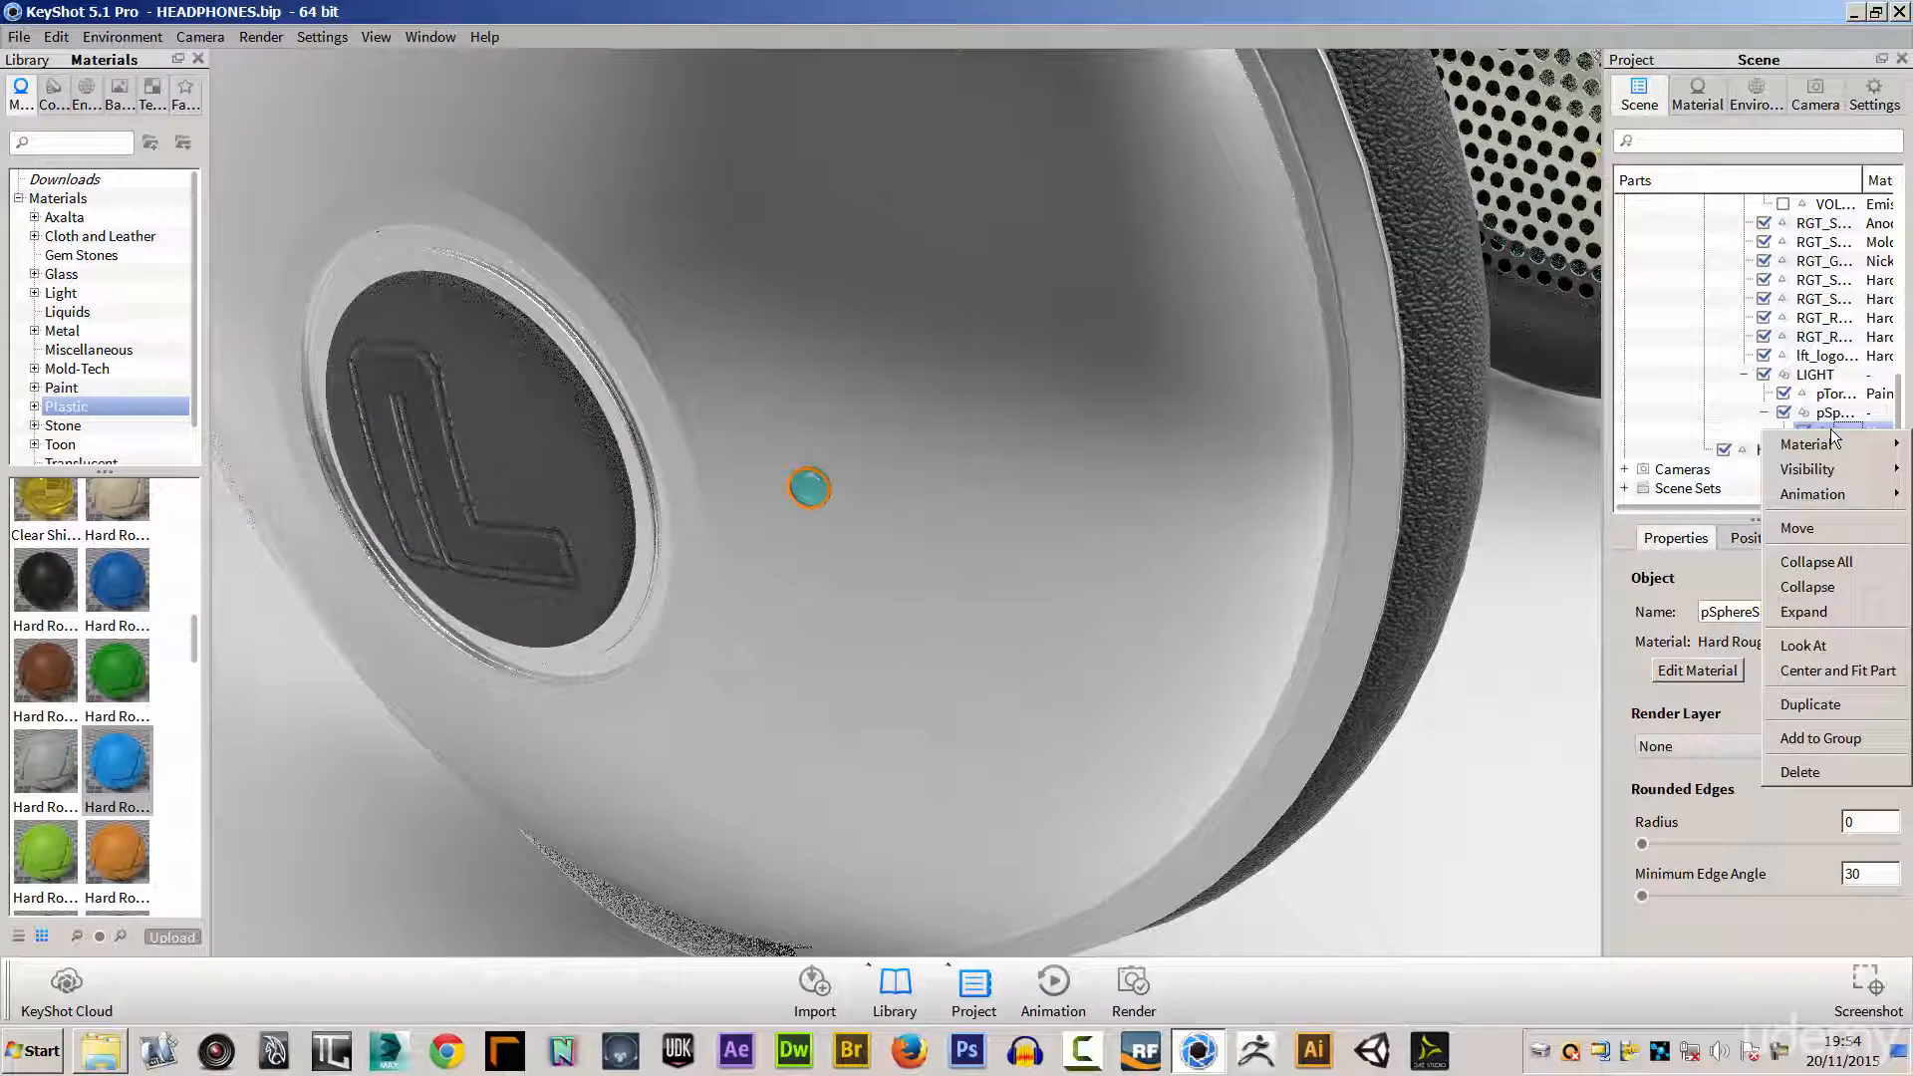
{"action": "left_click", "coordinate": [1809, 704]}
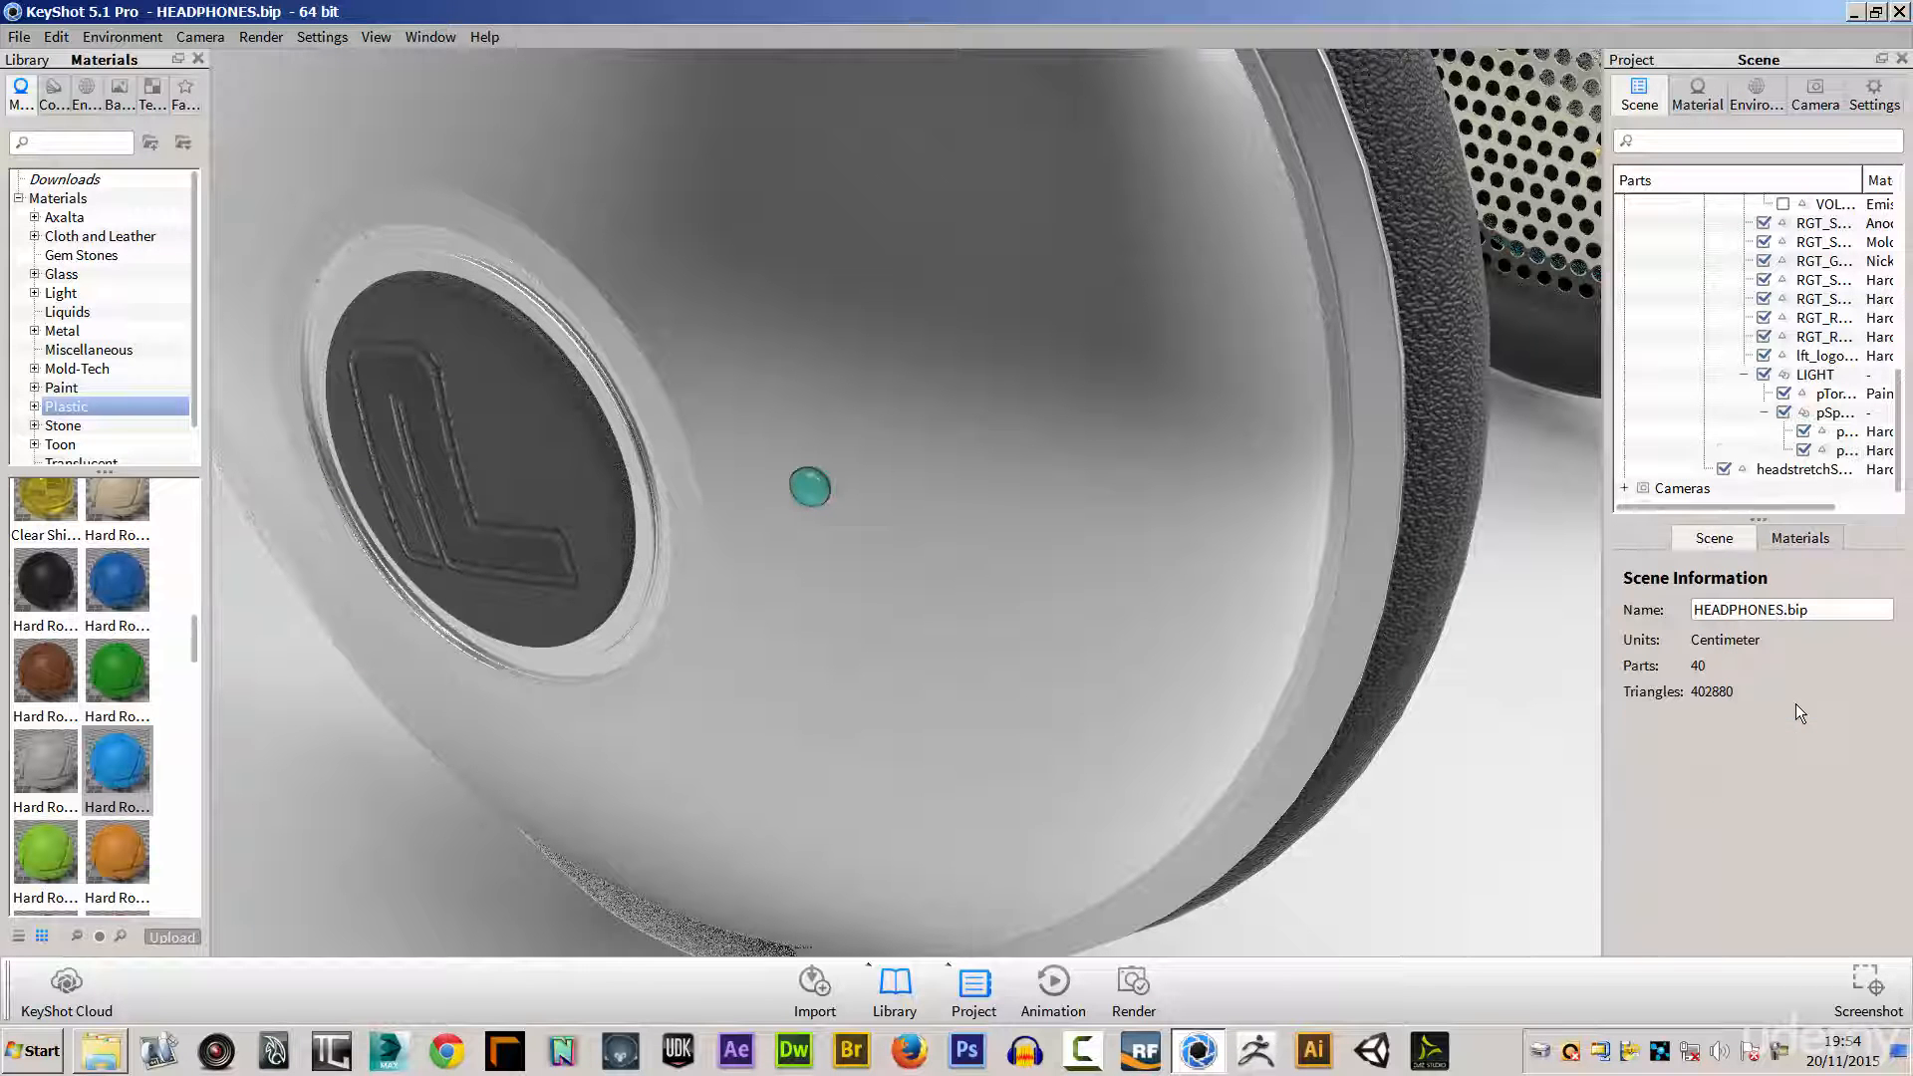
{"action": "left_click", "coordinate": [1803, 432]}
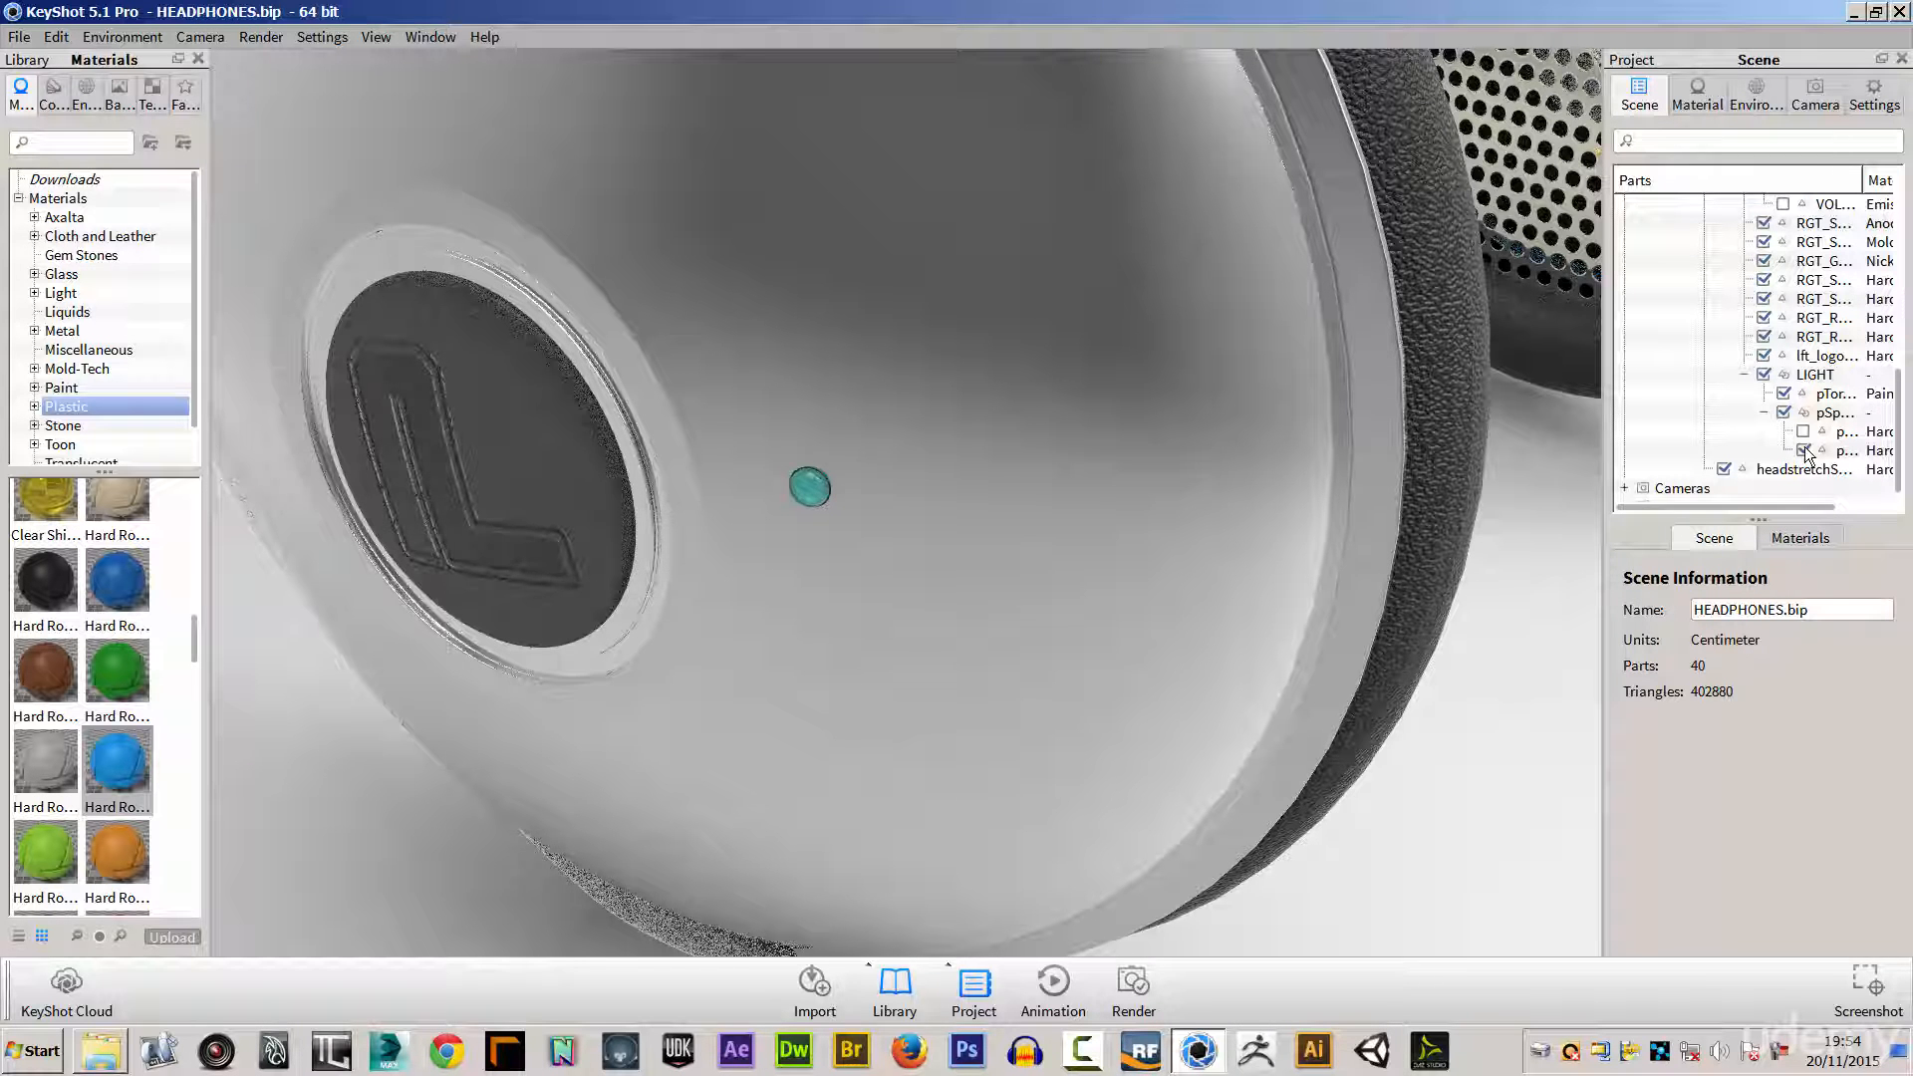
Step: Scale the duplicated sphere down uniformly with the Move Tool so it sits inside the original's outline
{"action": "left_click", "coordinate": [808, 492]}
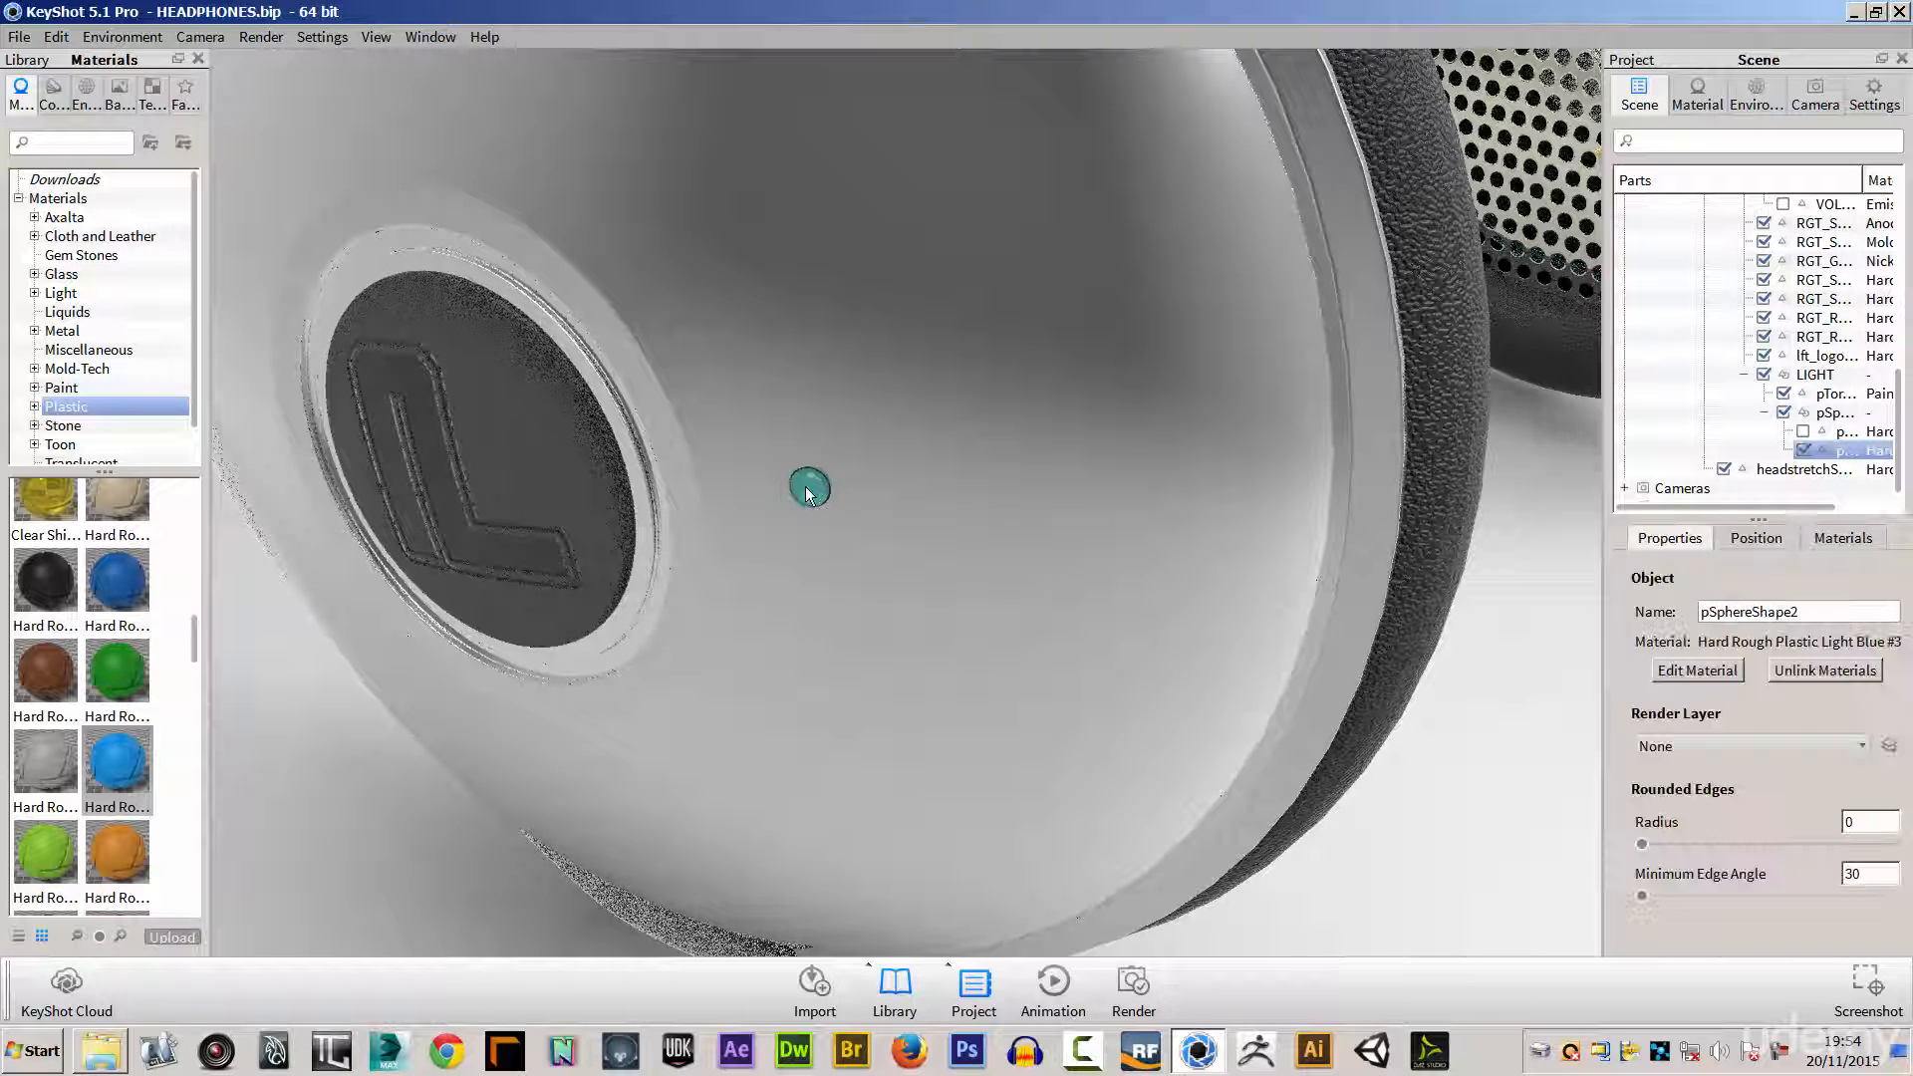
{"action": "double_click", "coordinate": [808, 489]}
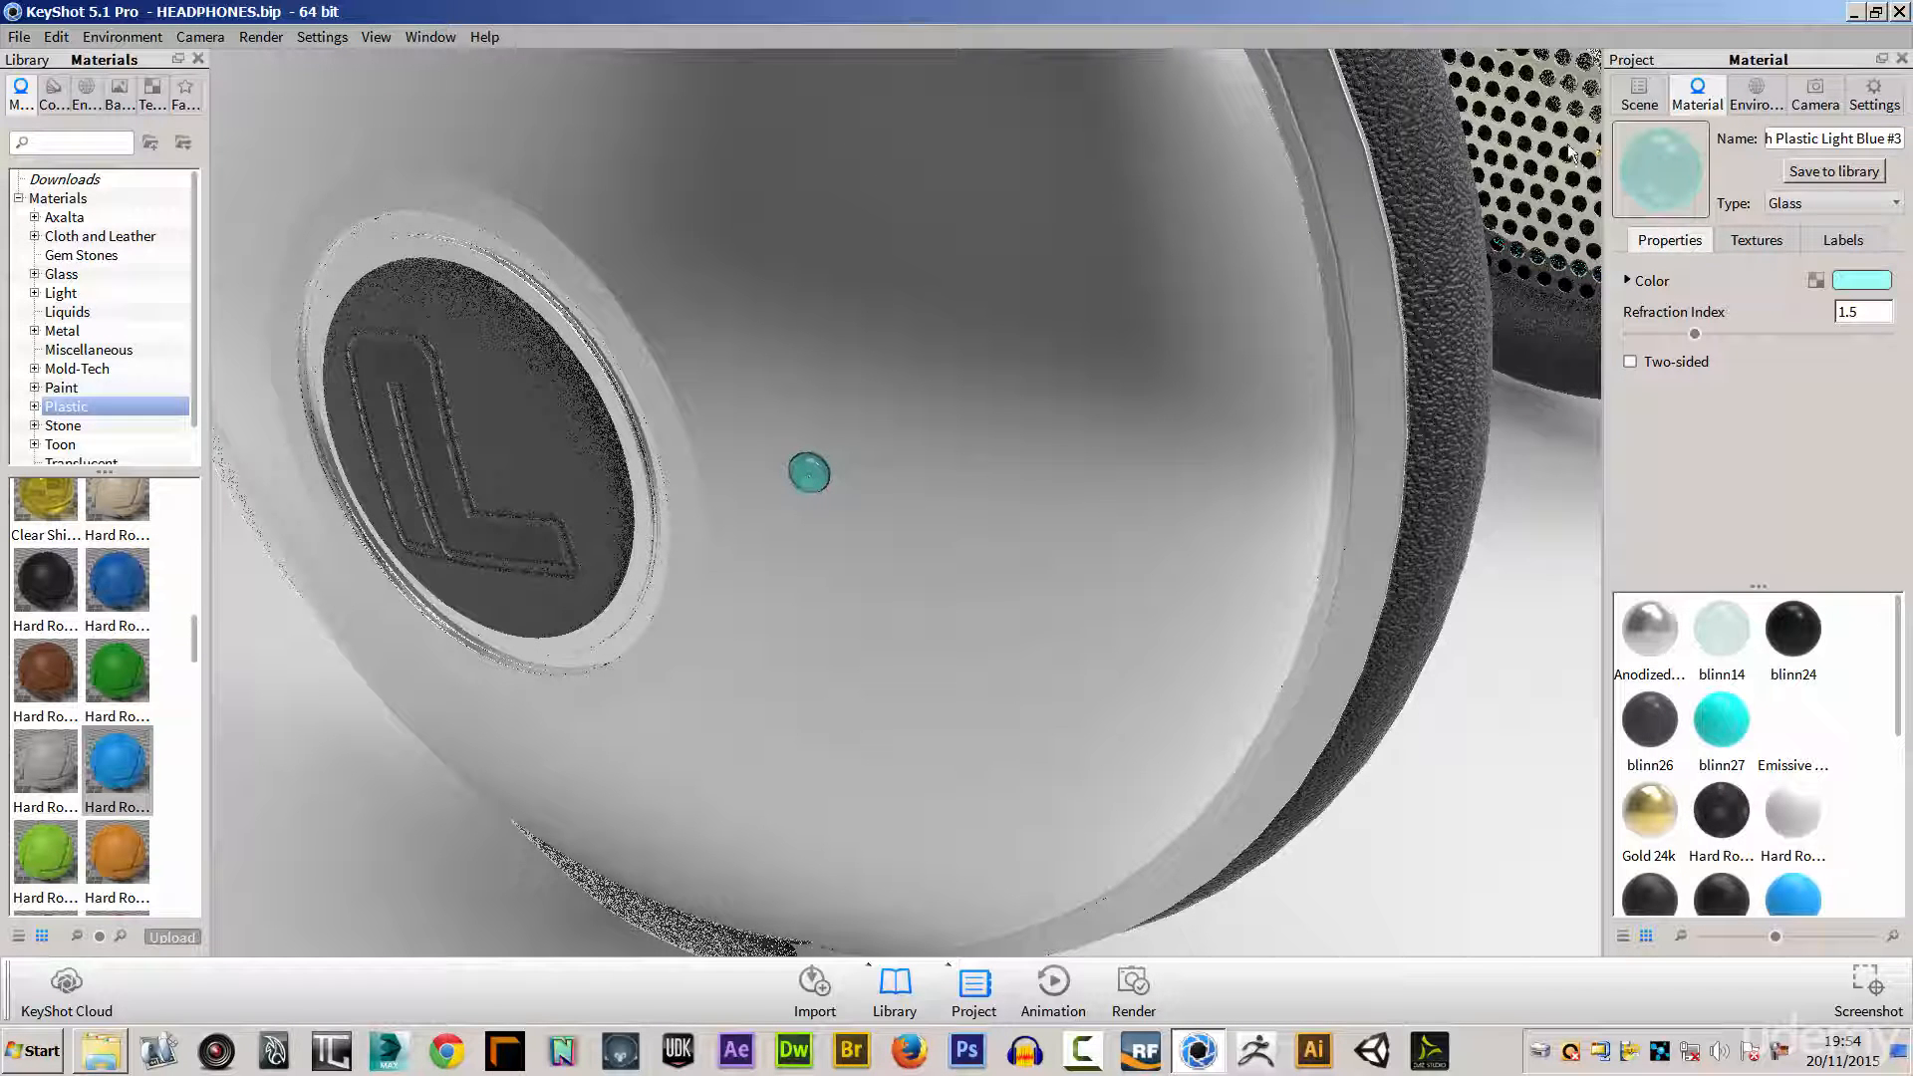
{"action": "left_click", "coordinate": [1638, 91]}
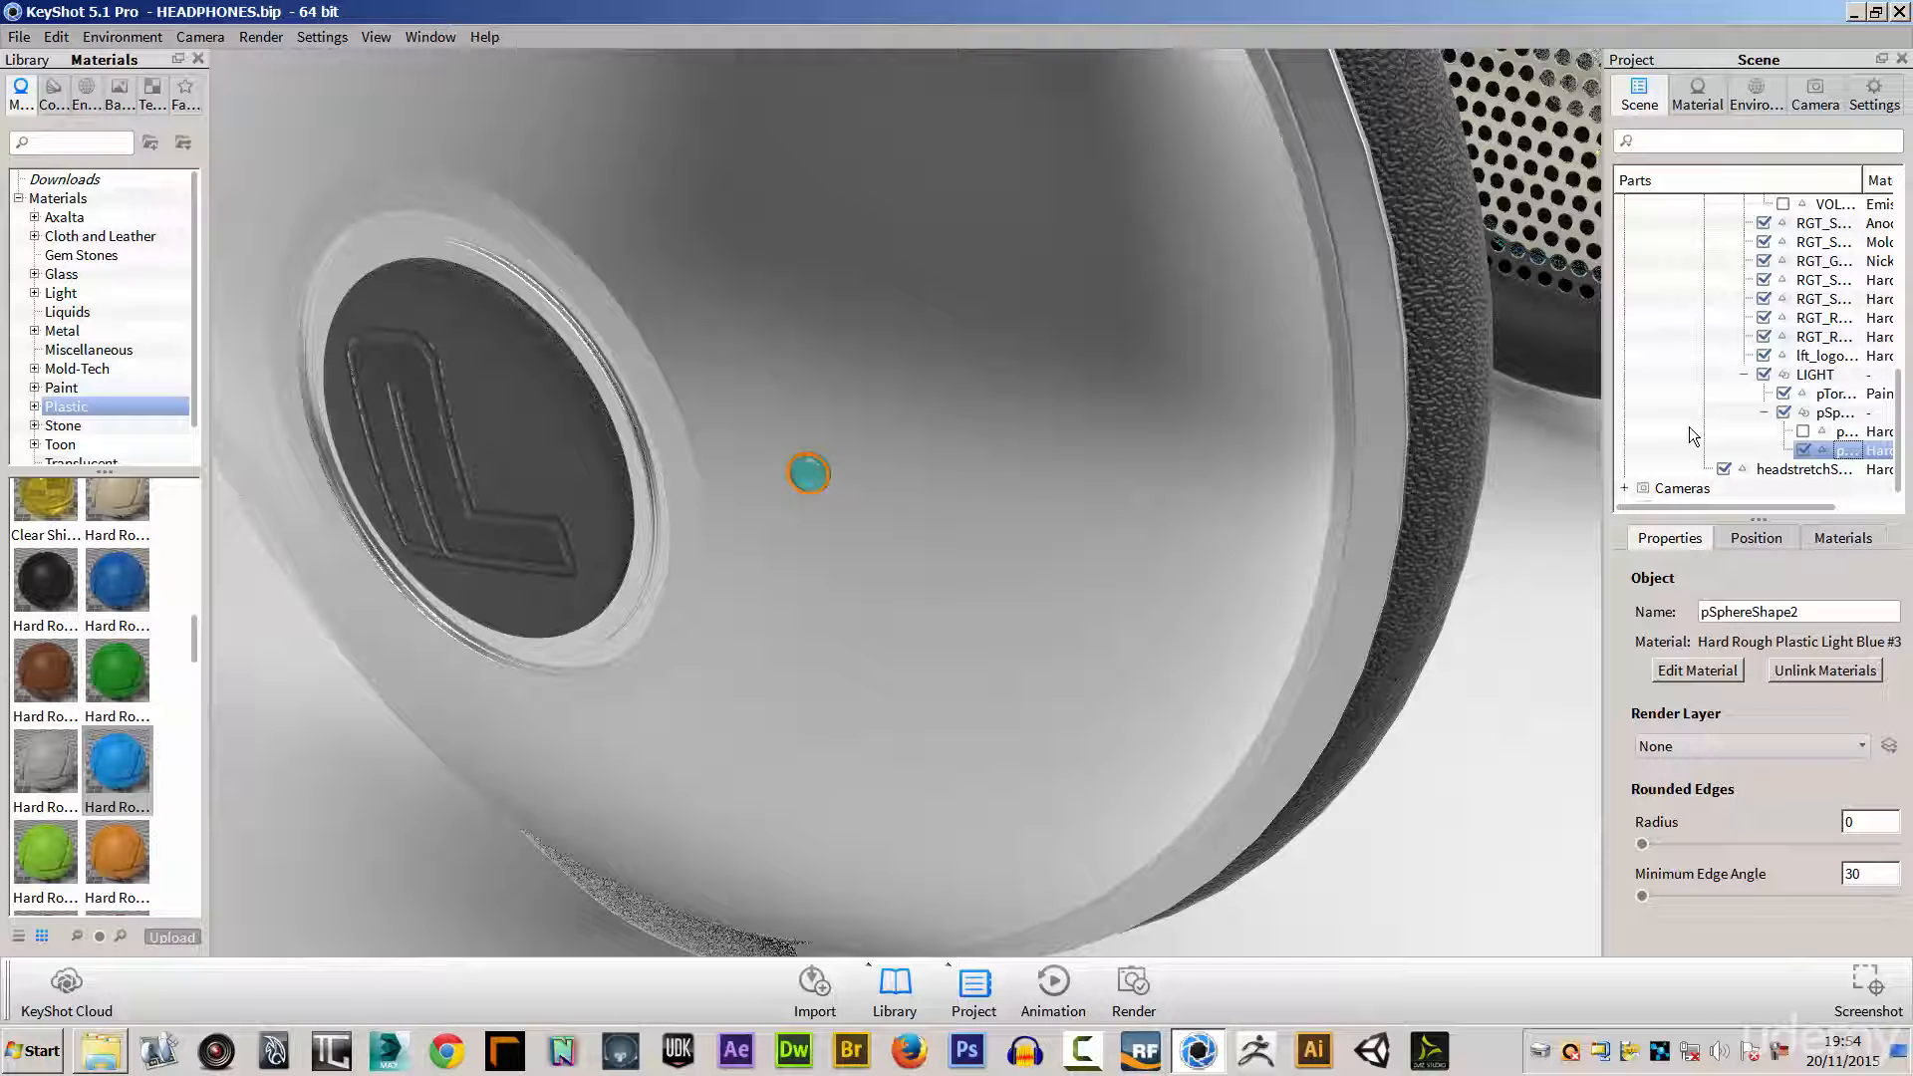
{"action": "left_click", "coordinate": [1750, 539]}
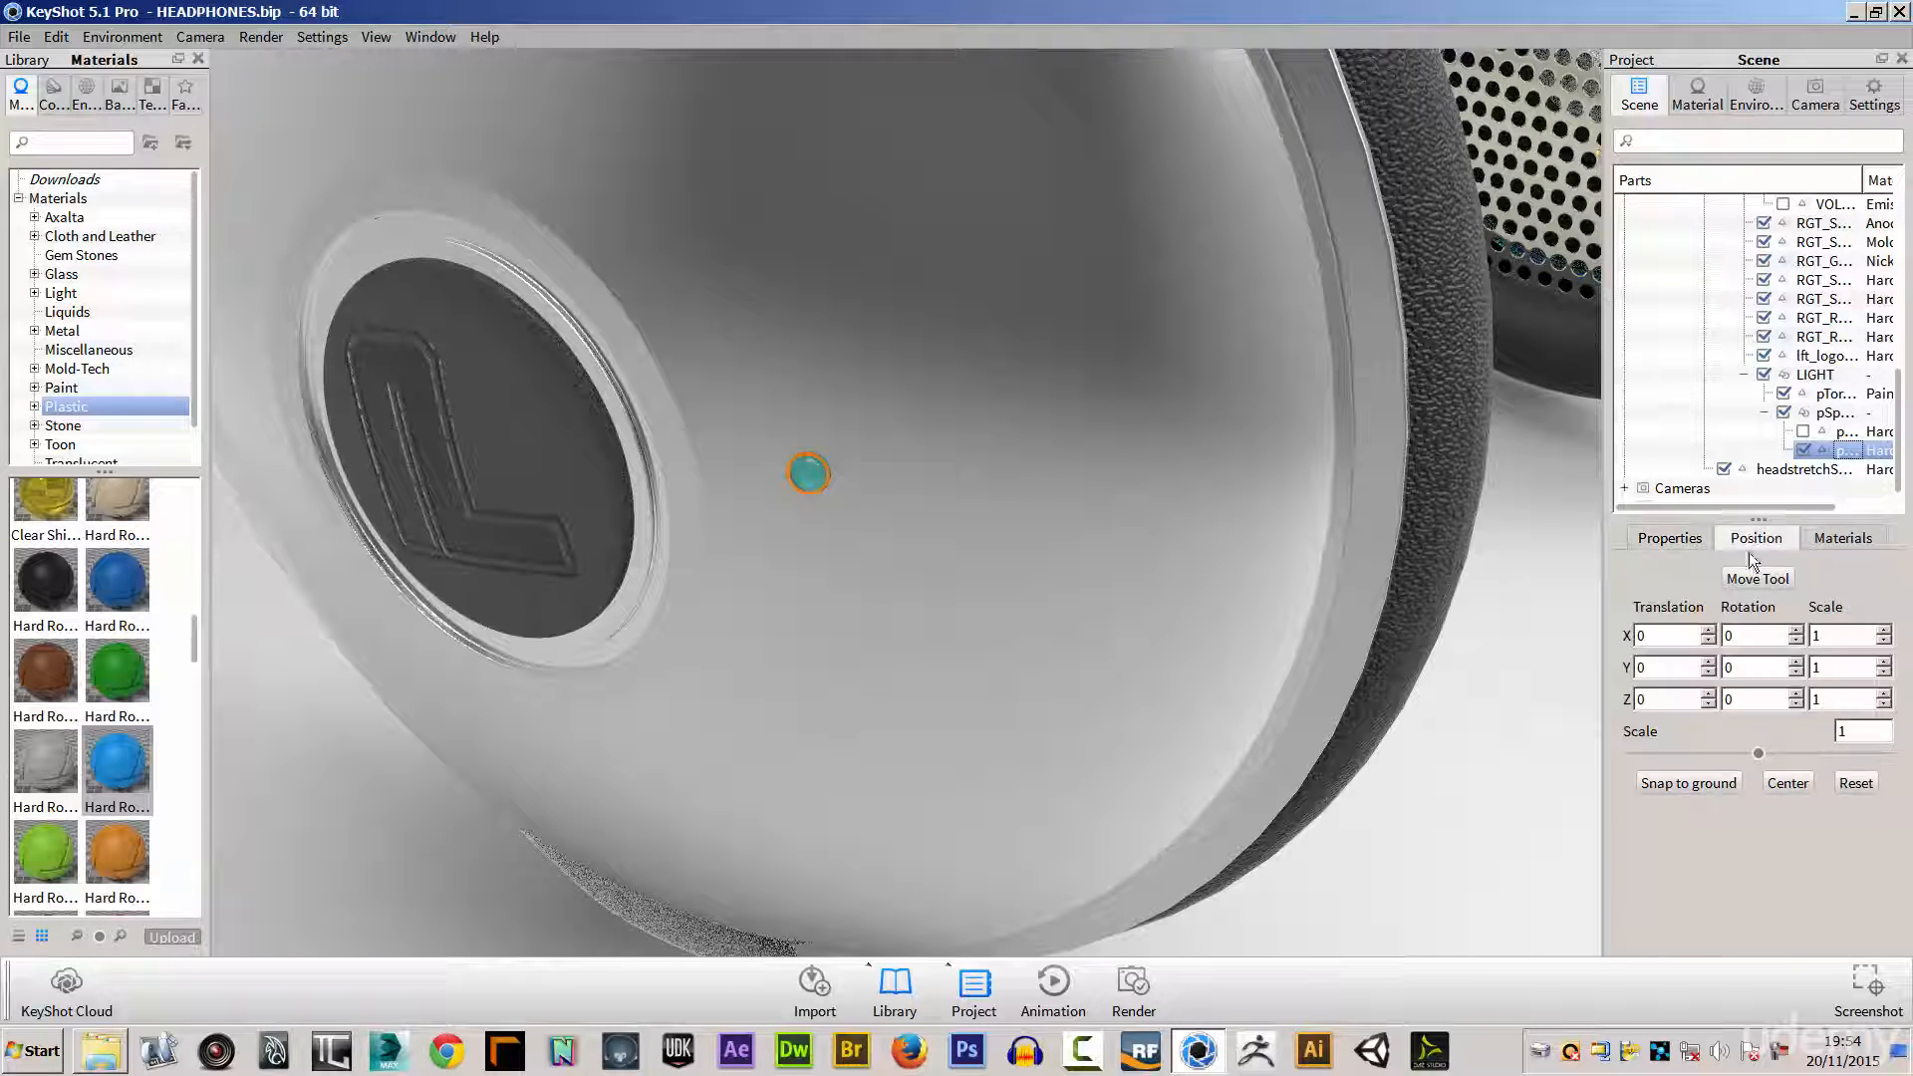
{"action": "left_click", "coordinate": [1753, 577]}
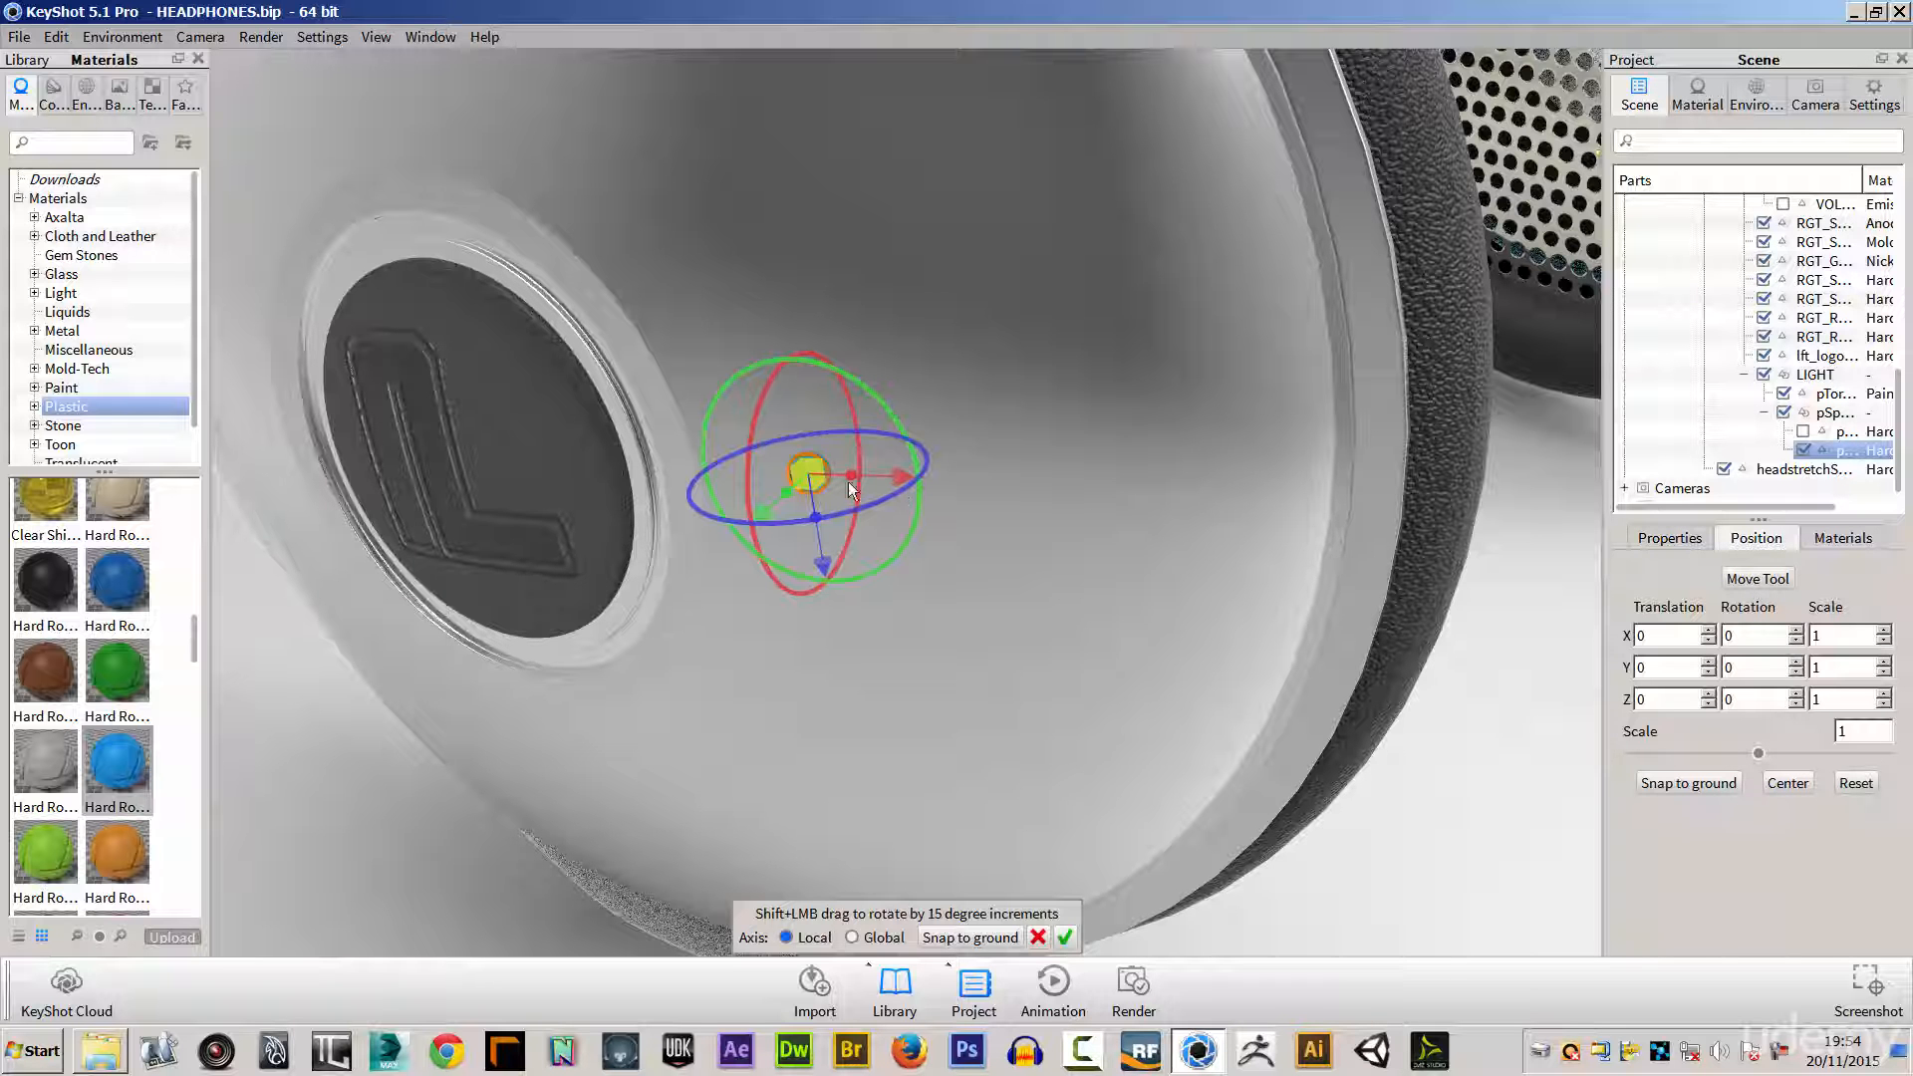
{"action": "scroll", "coordinate": [750, 845], "scroll_direction": "up", "scroll_amount": 5}
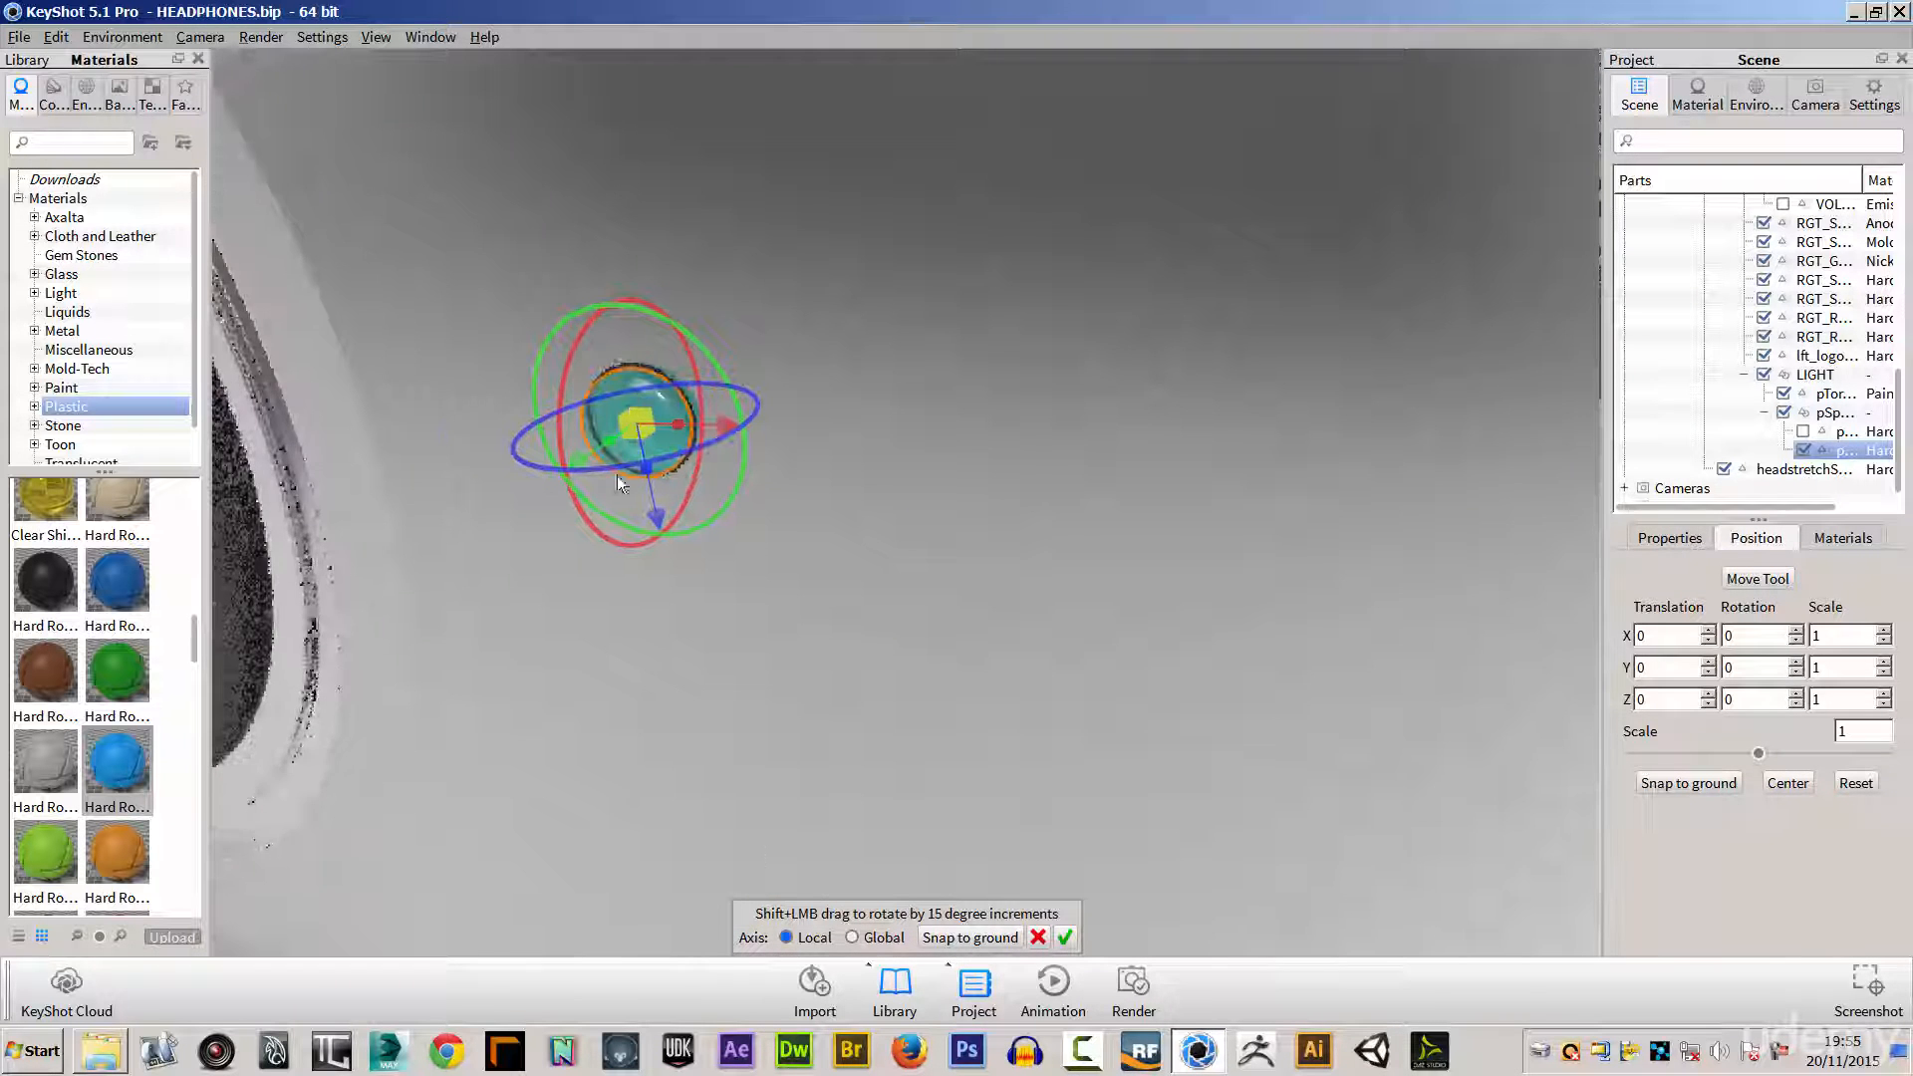
{"action": "left_click_drag", "start_coordinate": [638, 426], "coordinate": [641, 430]}
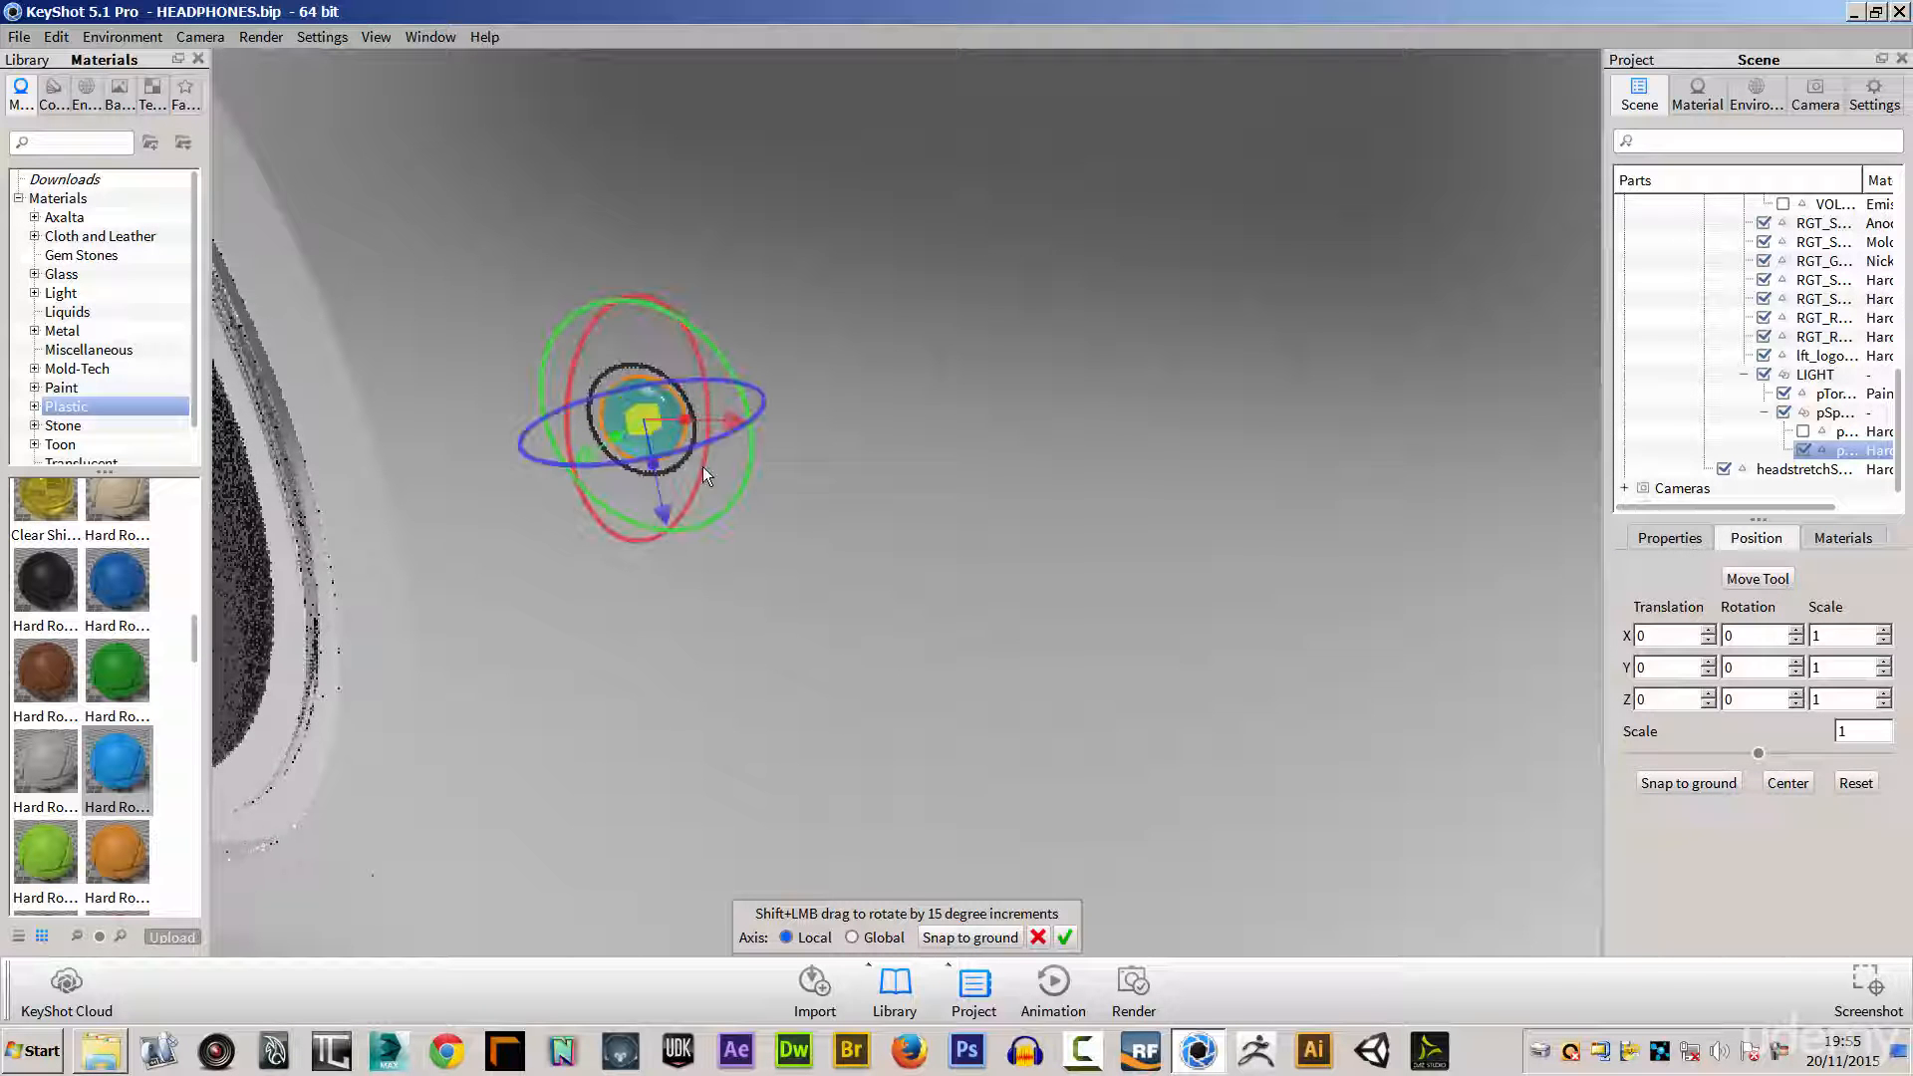
Step: Accept the duplicate's new size and apply an Emissive light material from the library to it
{"action": "left_click", "coordinate": [61, 292]}
{"action": "double_click", "coordinate": [66, 295]}
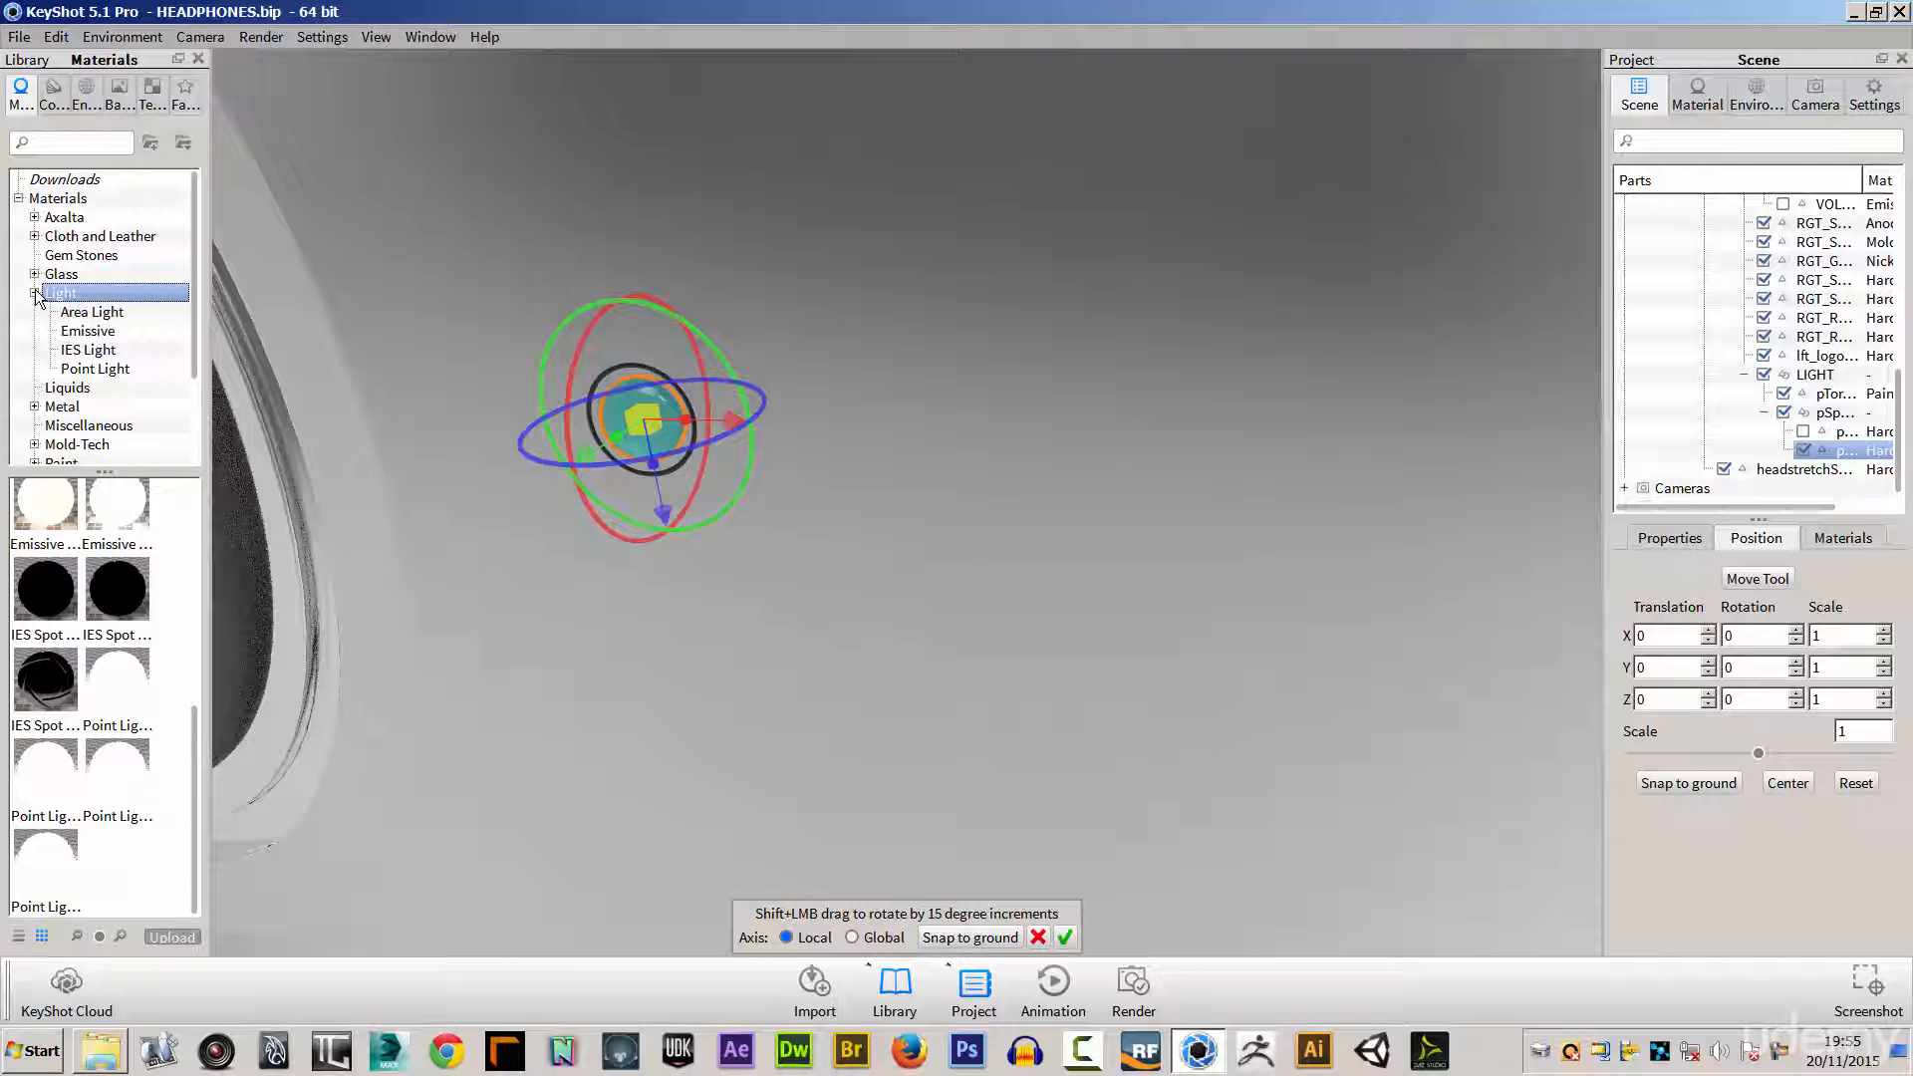
{"action": "left_click", "coordinate": [86, 333]}
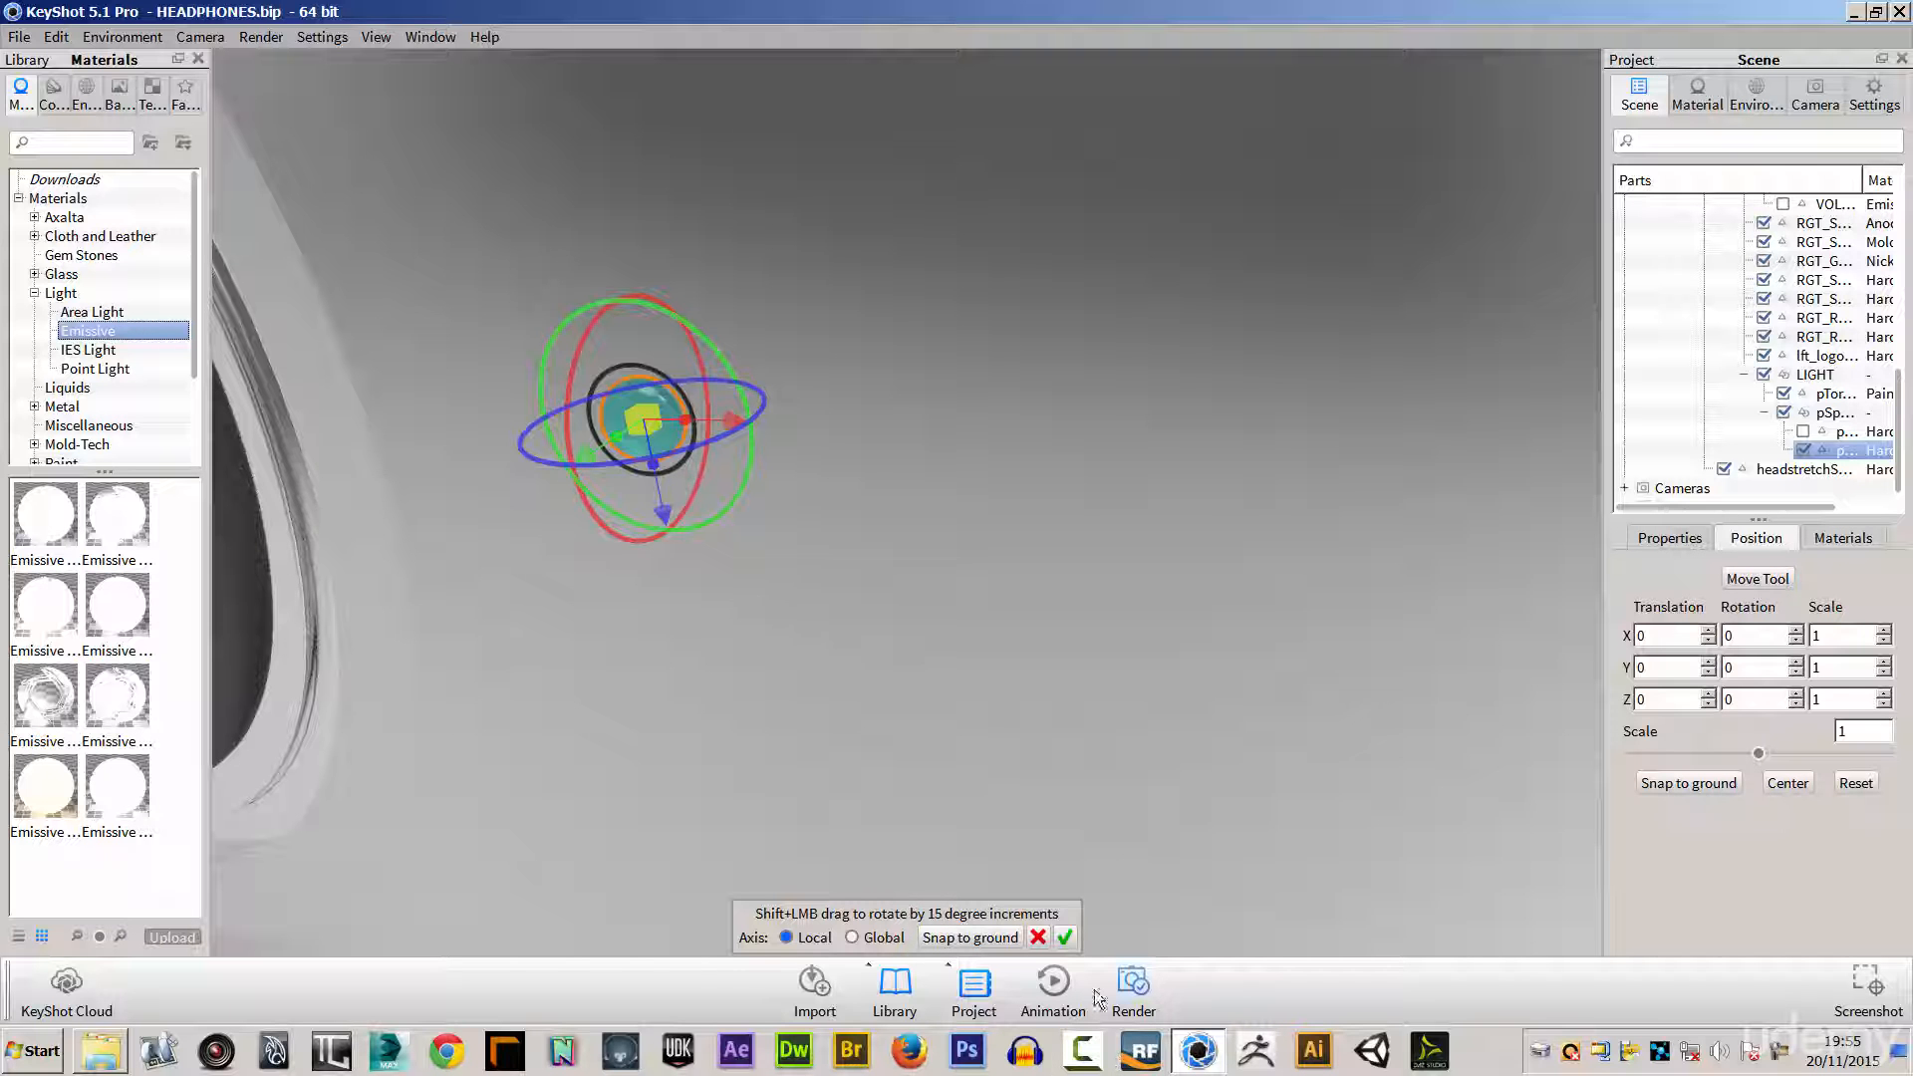
{"action": "left_click", "coordinate": [1065, 938]}
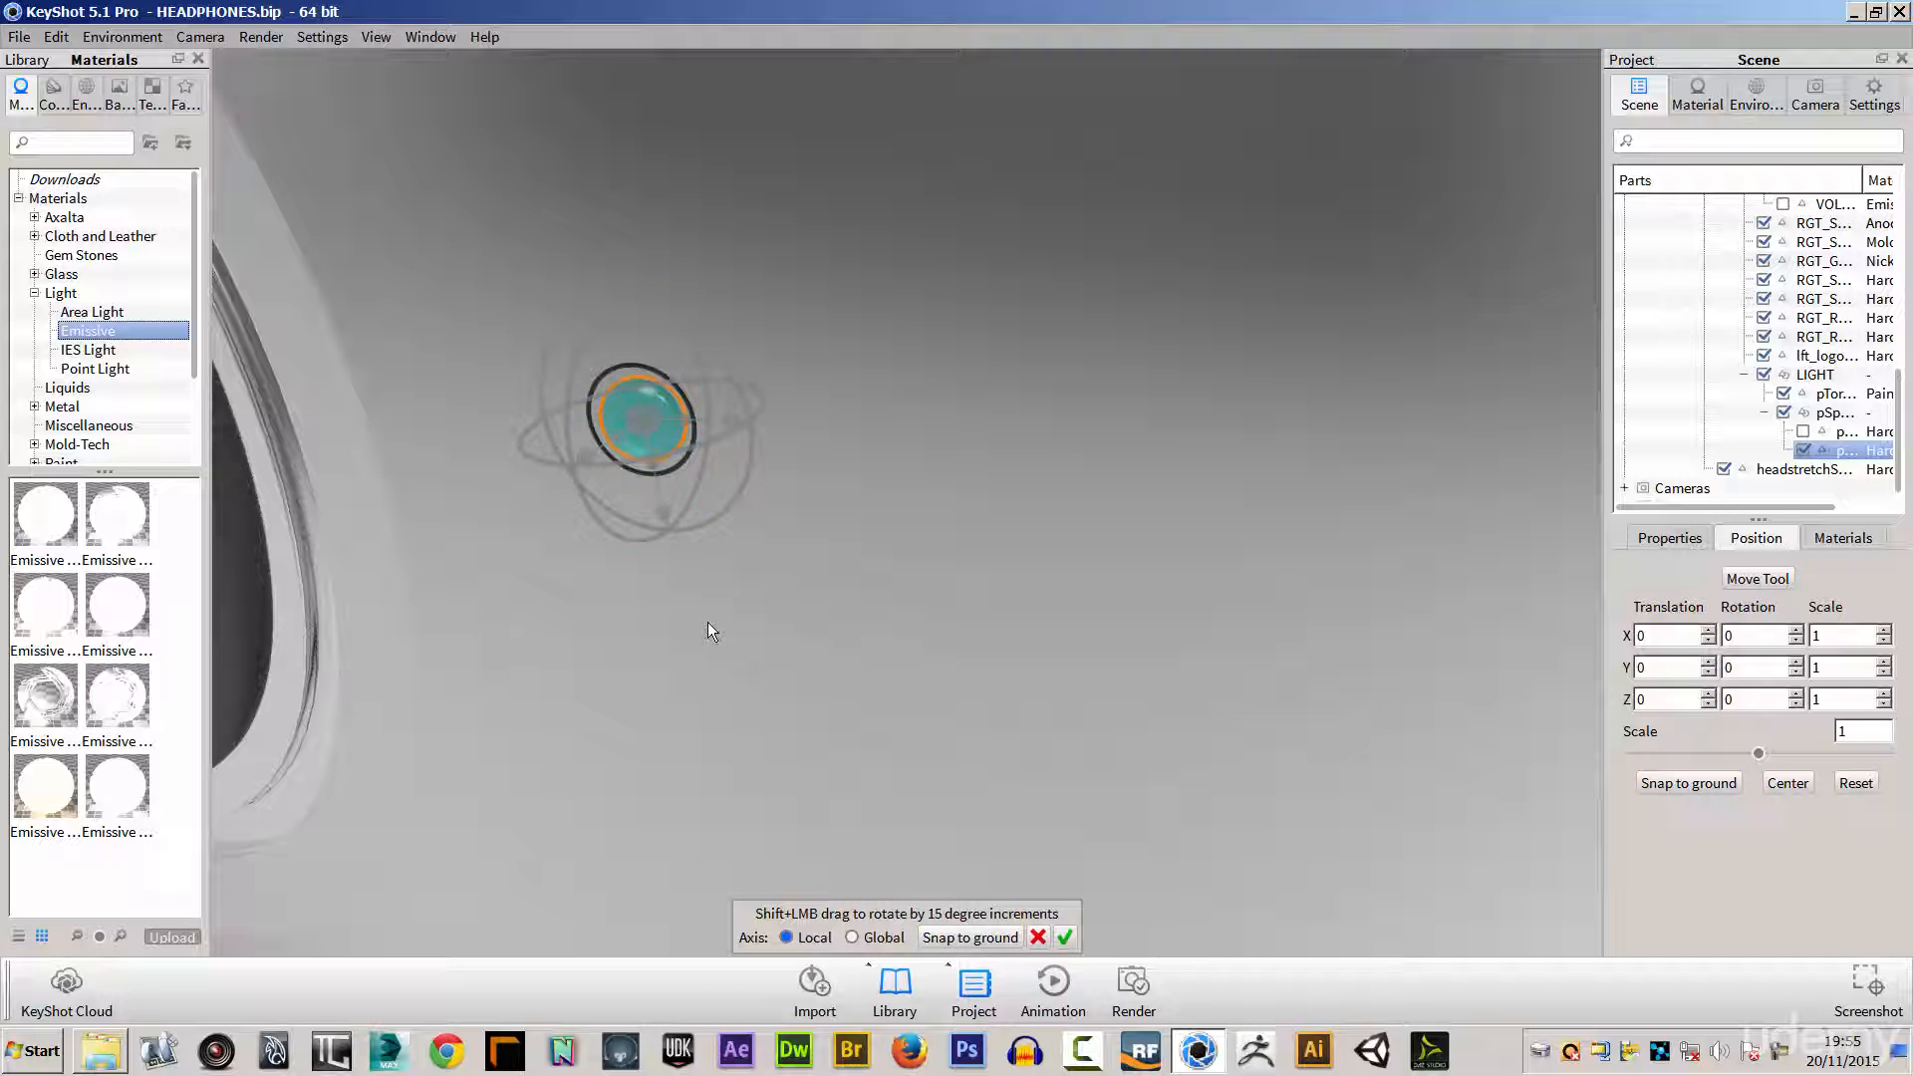
{"action": "left_click", "coordinate": [1038, 937]}
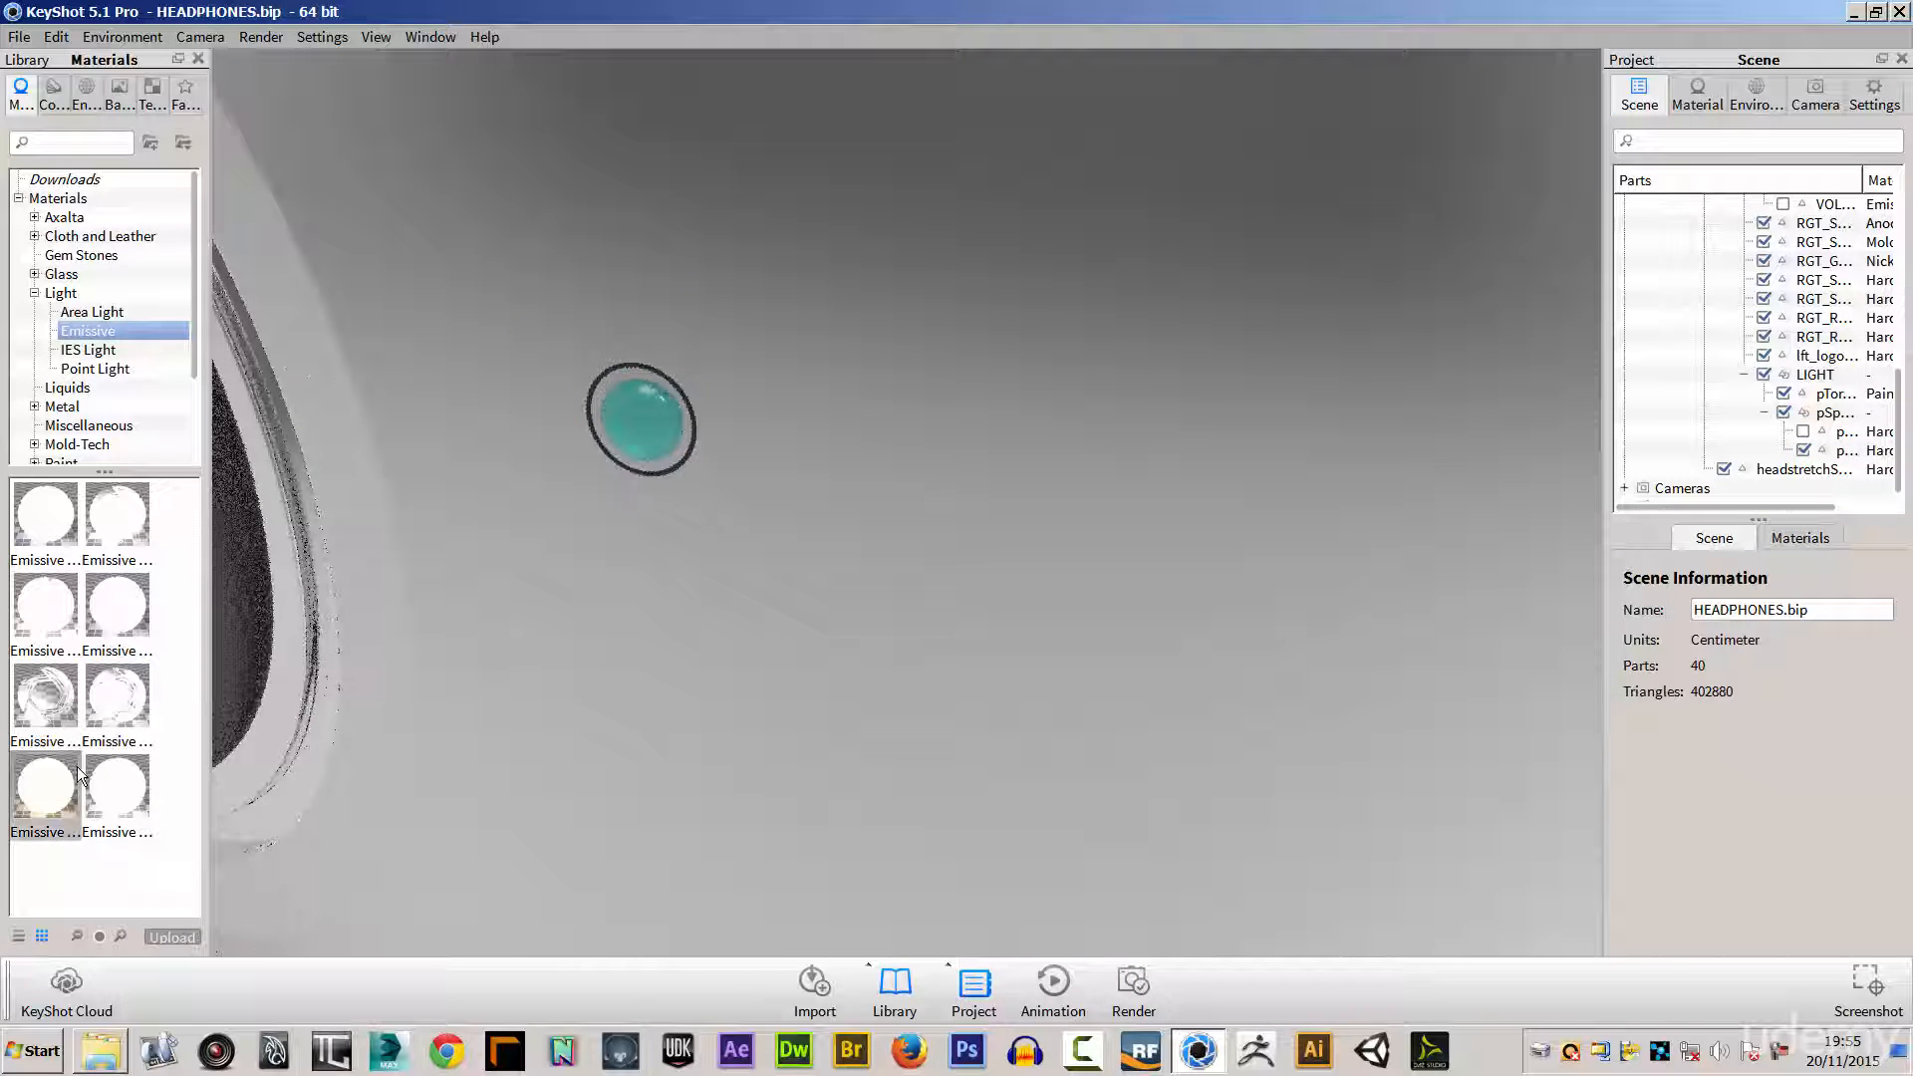
{"action": "mouse_move", "coordinate": [50, 785]}
{"action": "left_mouse_down"}
{"action": "mouse_move", "coordinate": [363, 566]}
{"action": "mouse_move", "coordinate": [643, 420]}
{"action": "mouse_move", "coordinate": [631, 404]}
{"action": "mouse_move", "coordinate": [500, 516]}
{"action": "mouse_move", "coordinate": [42, 782]}
{"action": "left_mouse_up"}
{"action": "left_click_drag", "start_coordinate": [40, 709], "coordinate": [638, 418]}
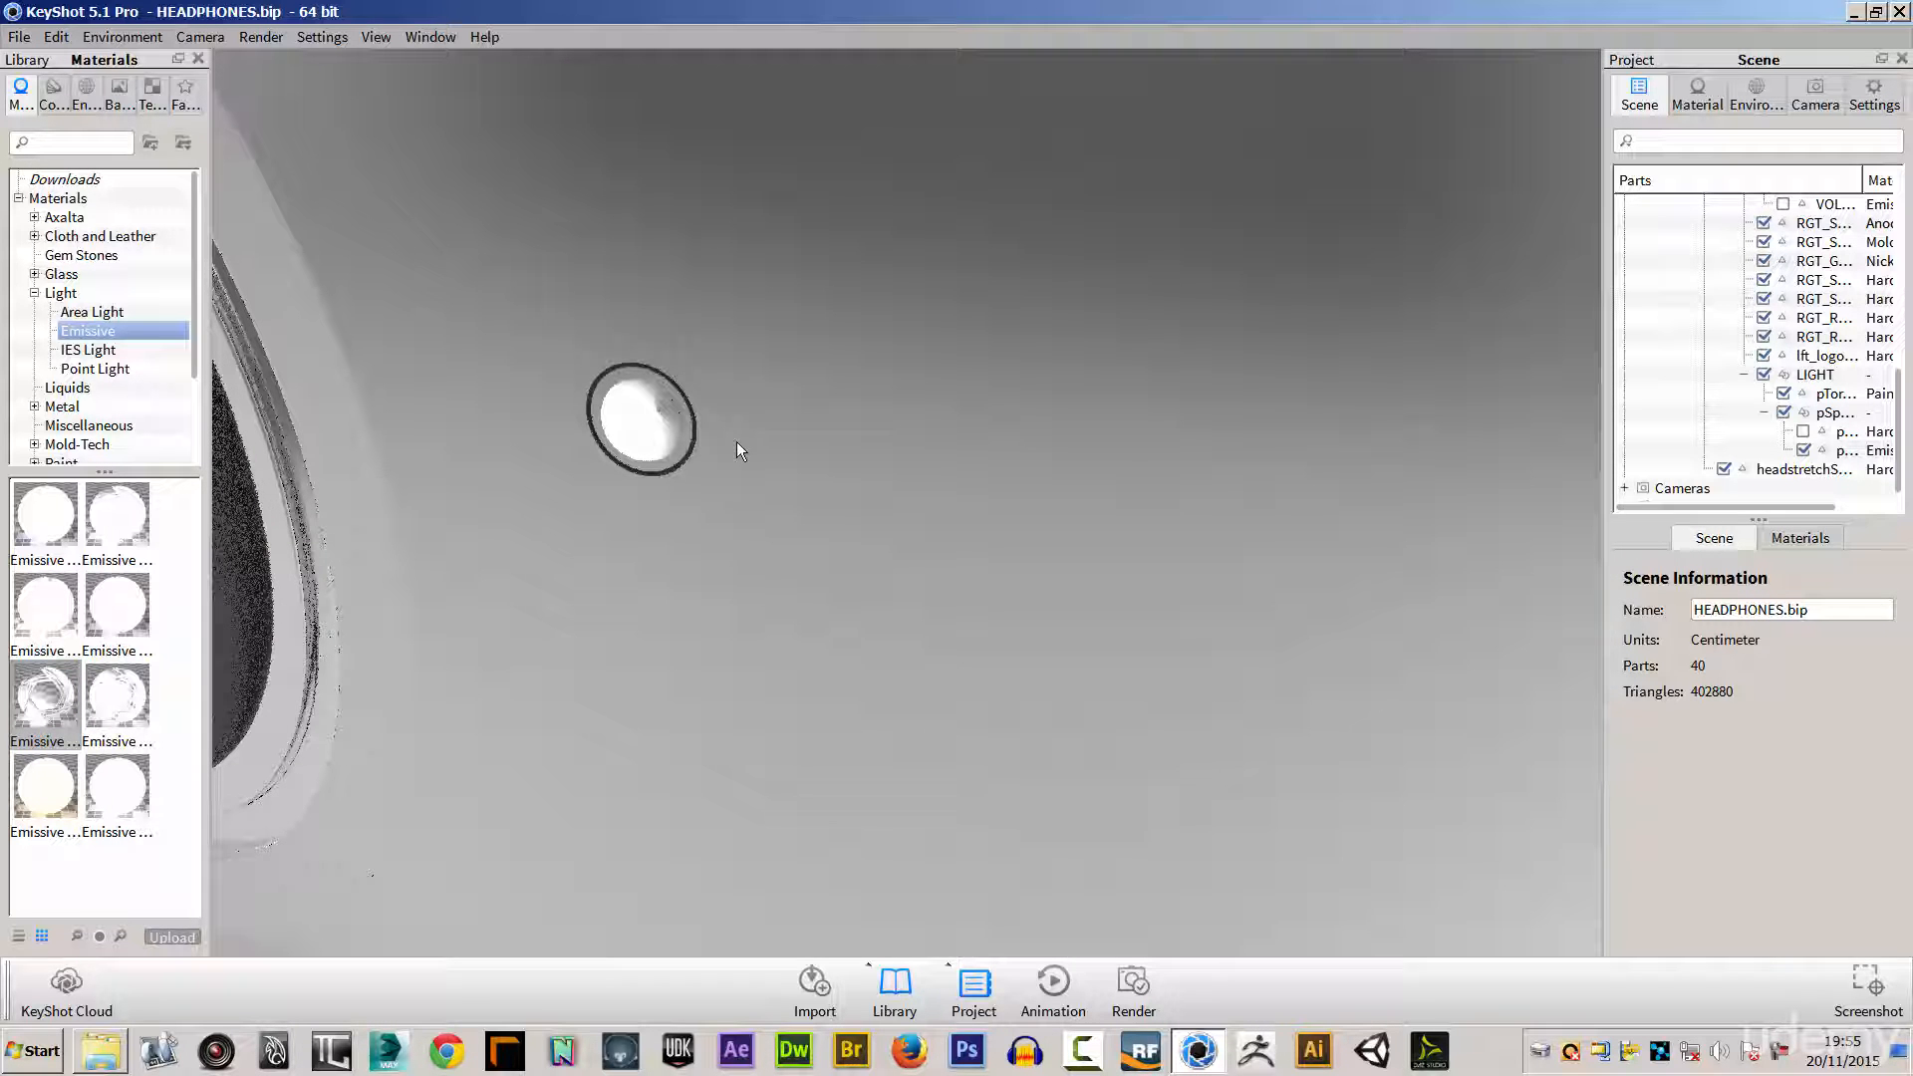
Step: Preview the light with the glass sphere shown, hide it again, and apply the Emissive Warm material to the inner sphere
{"action": "left_click", "coordinate": [1804, 432]}
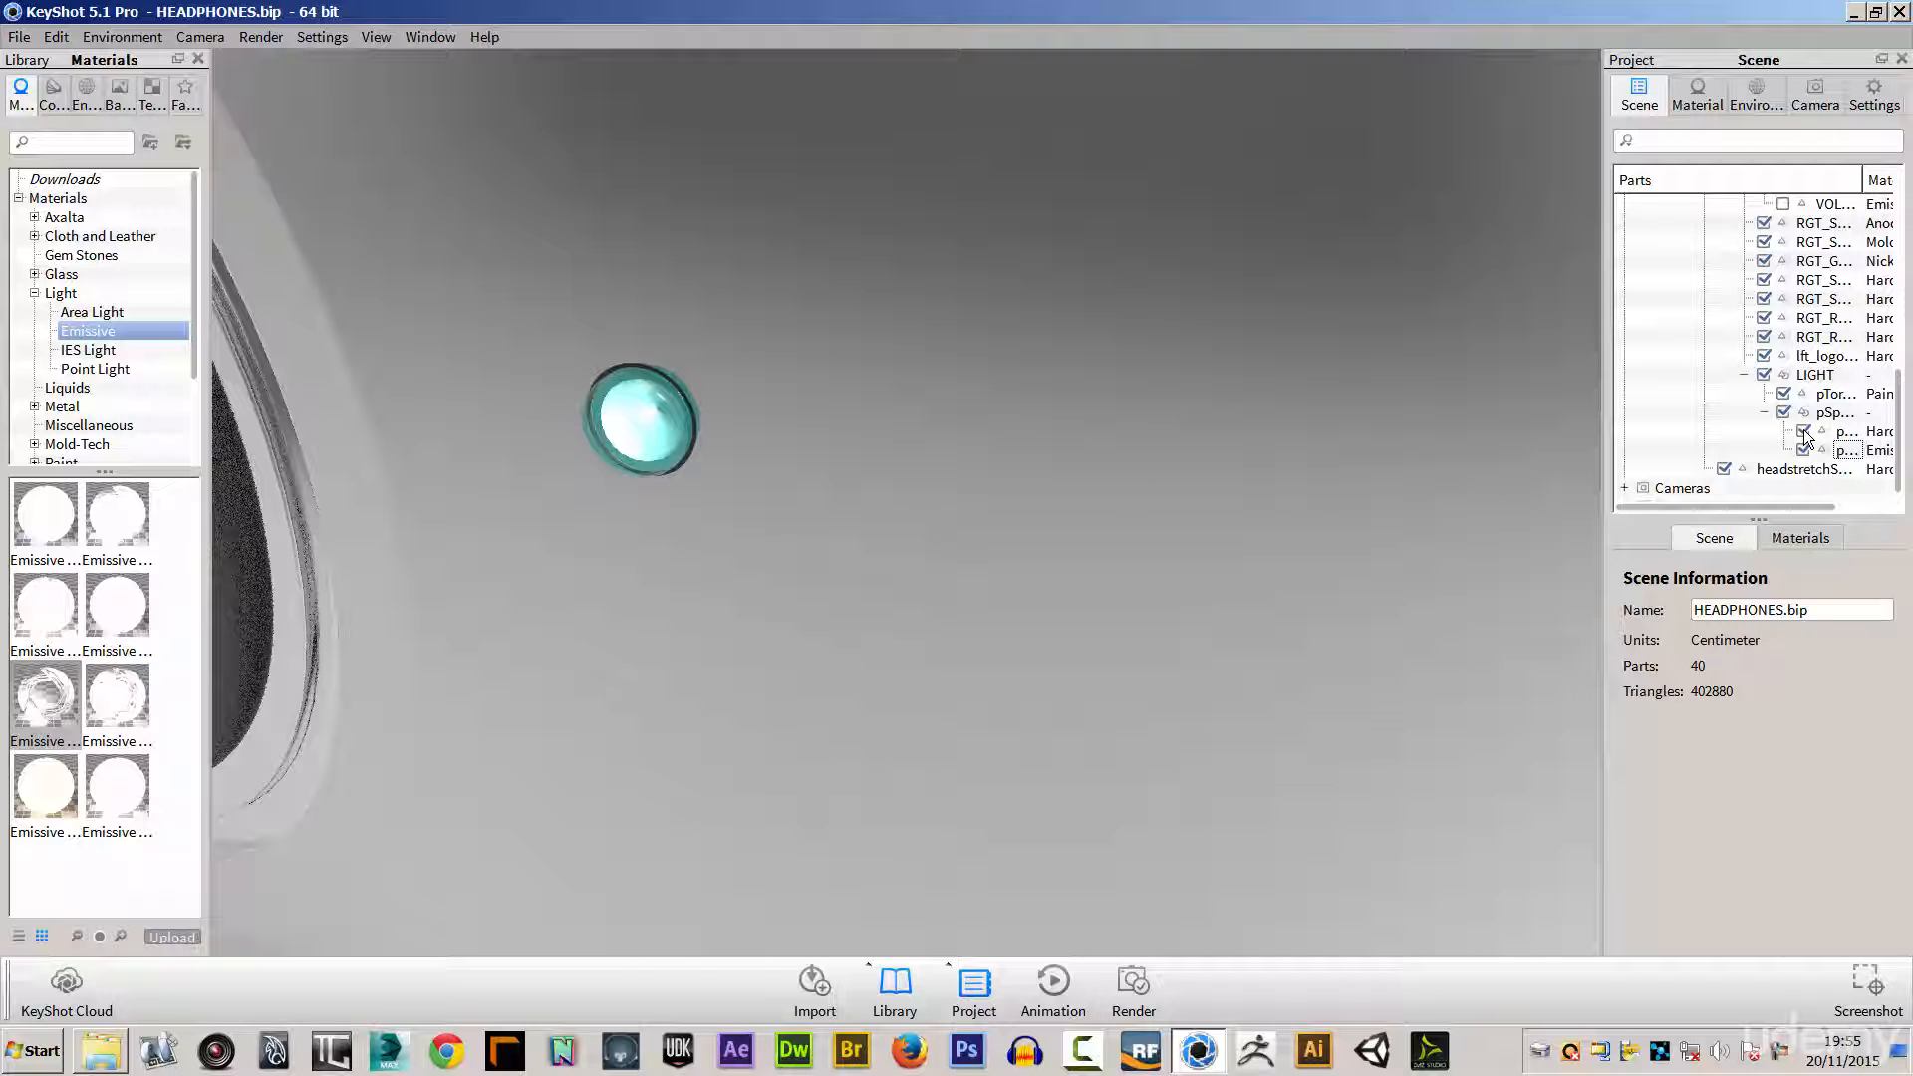
{"action": "left_click", "coordinate": [1803, 430]}
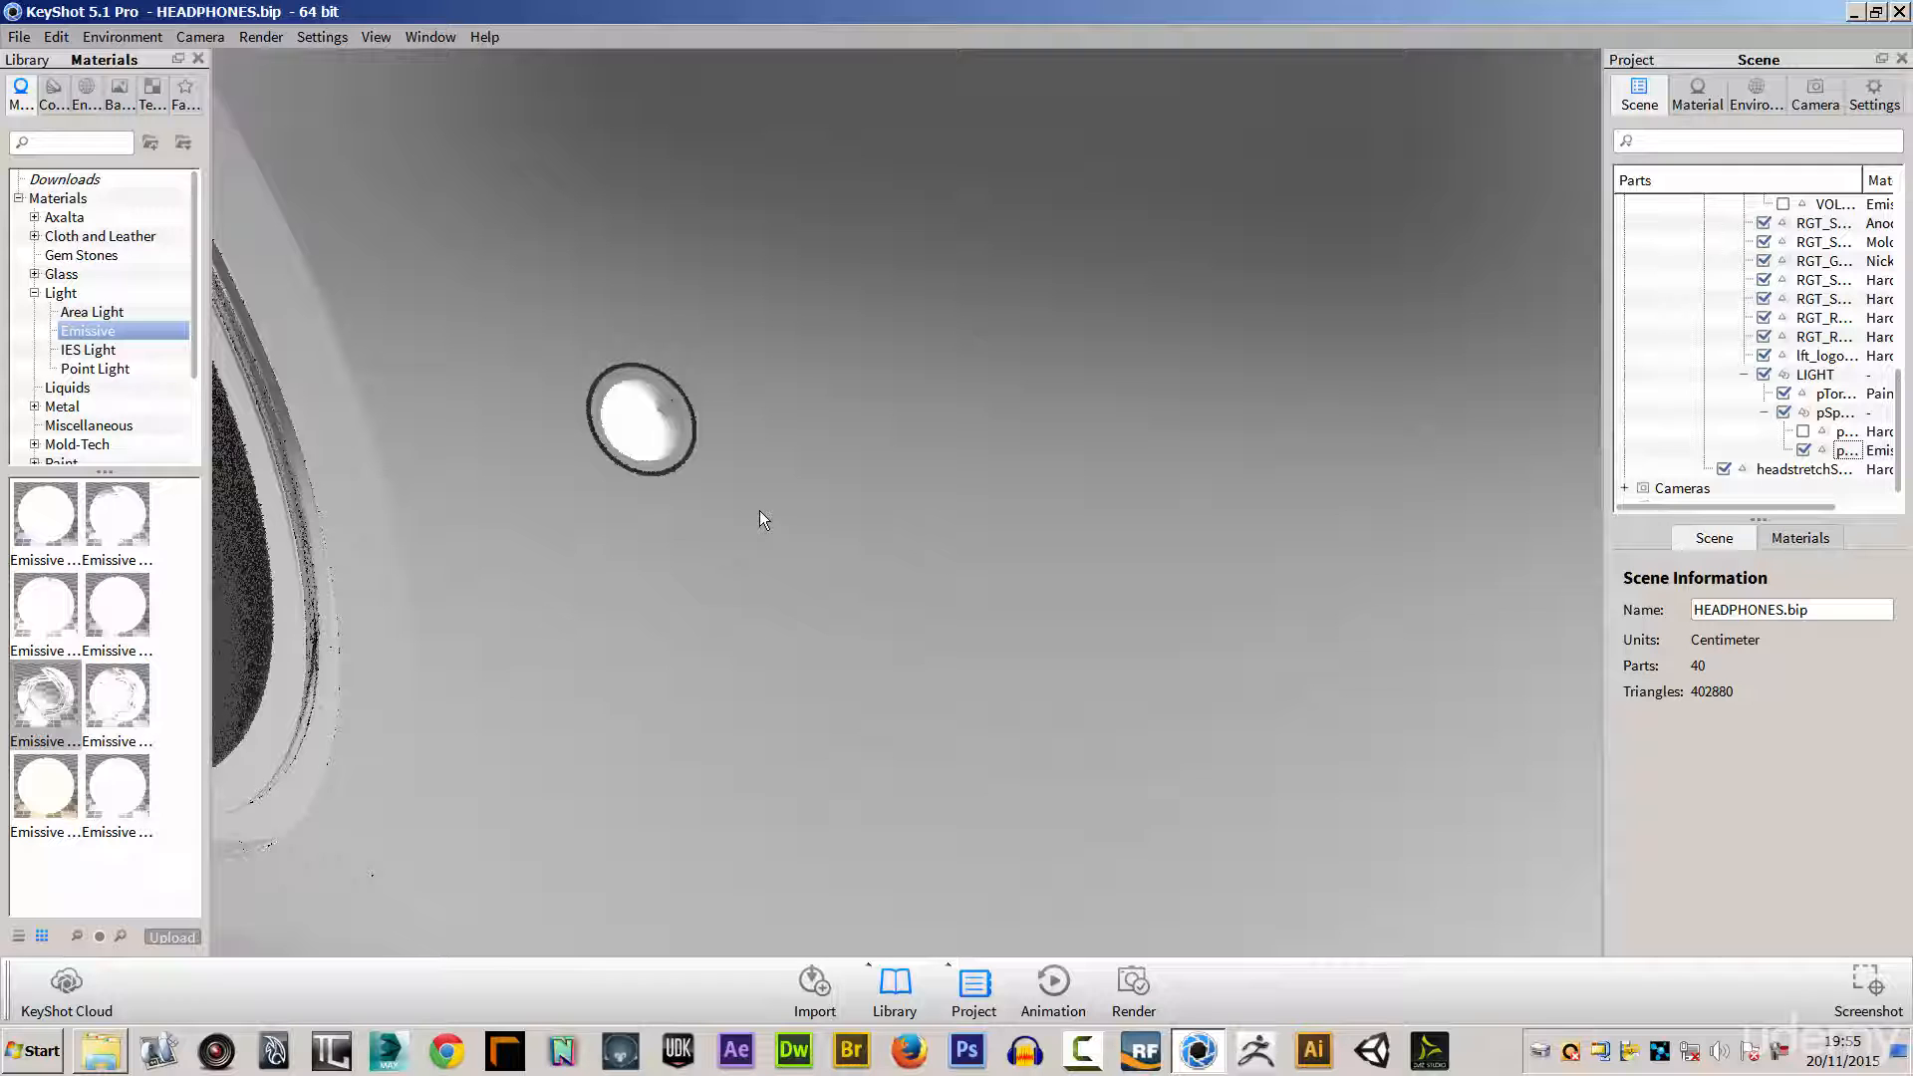
{"action": "left_click_drag", "start_coordinate": [53, 800], "coordinate": [645, 418]}
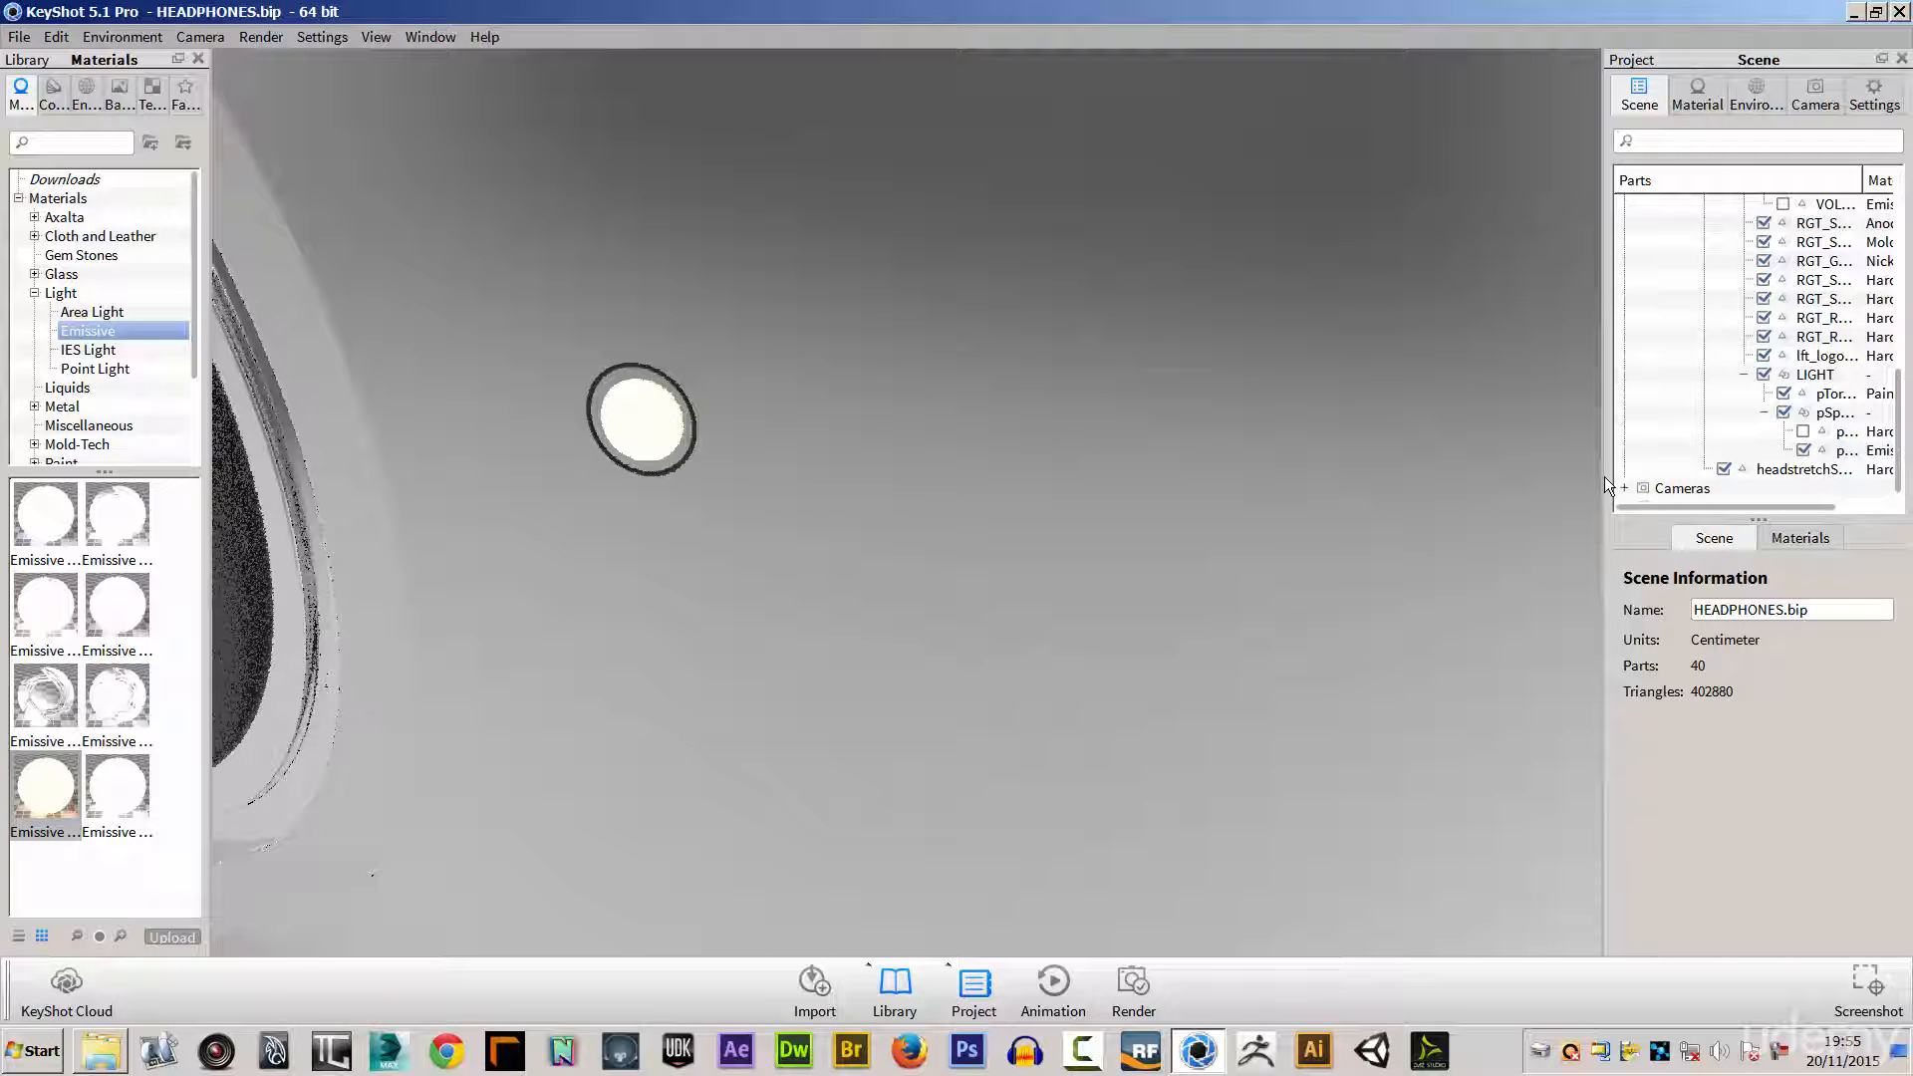
Step: Set the inner sphere's emissive intensity to 3.168 and its color to light cyan, RGB 65, 222, 242
{"action": "double_click", "coordinate": [639, 421]}
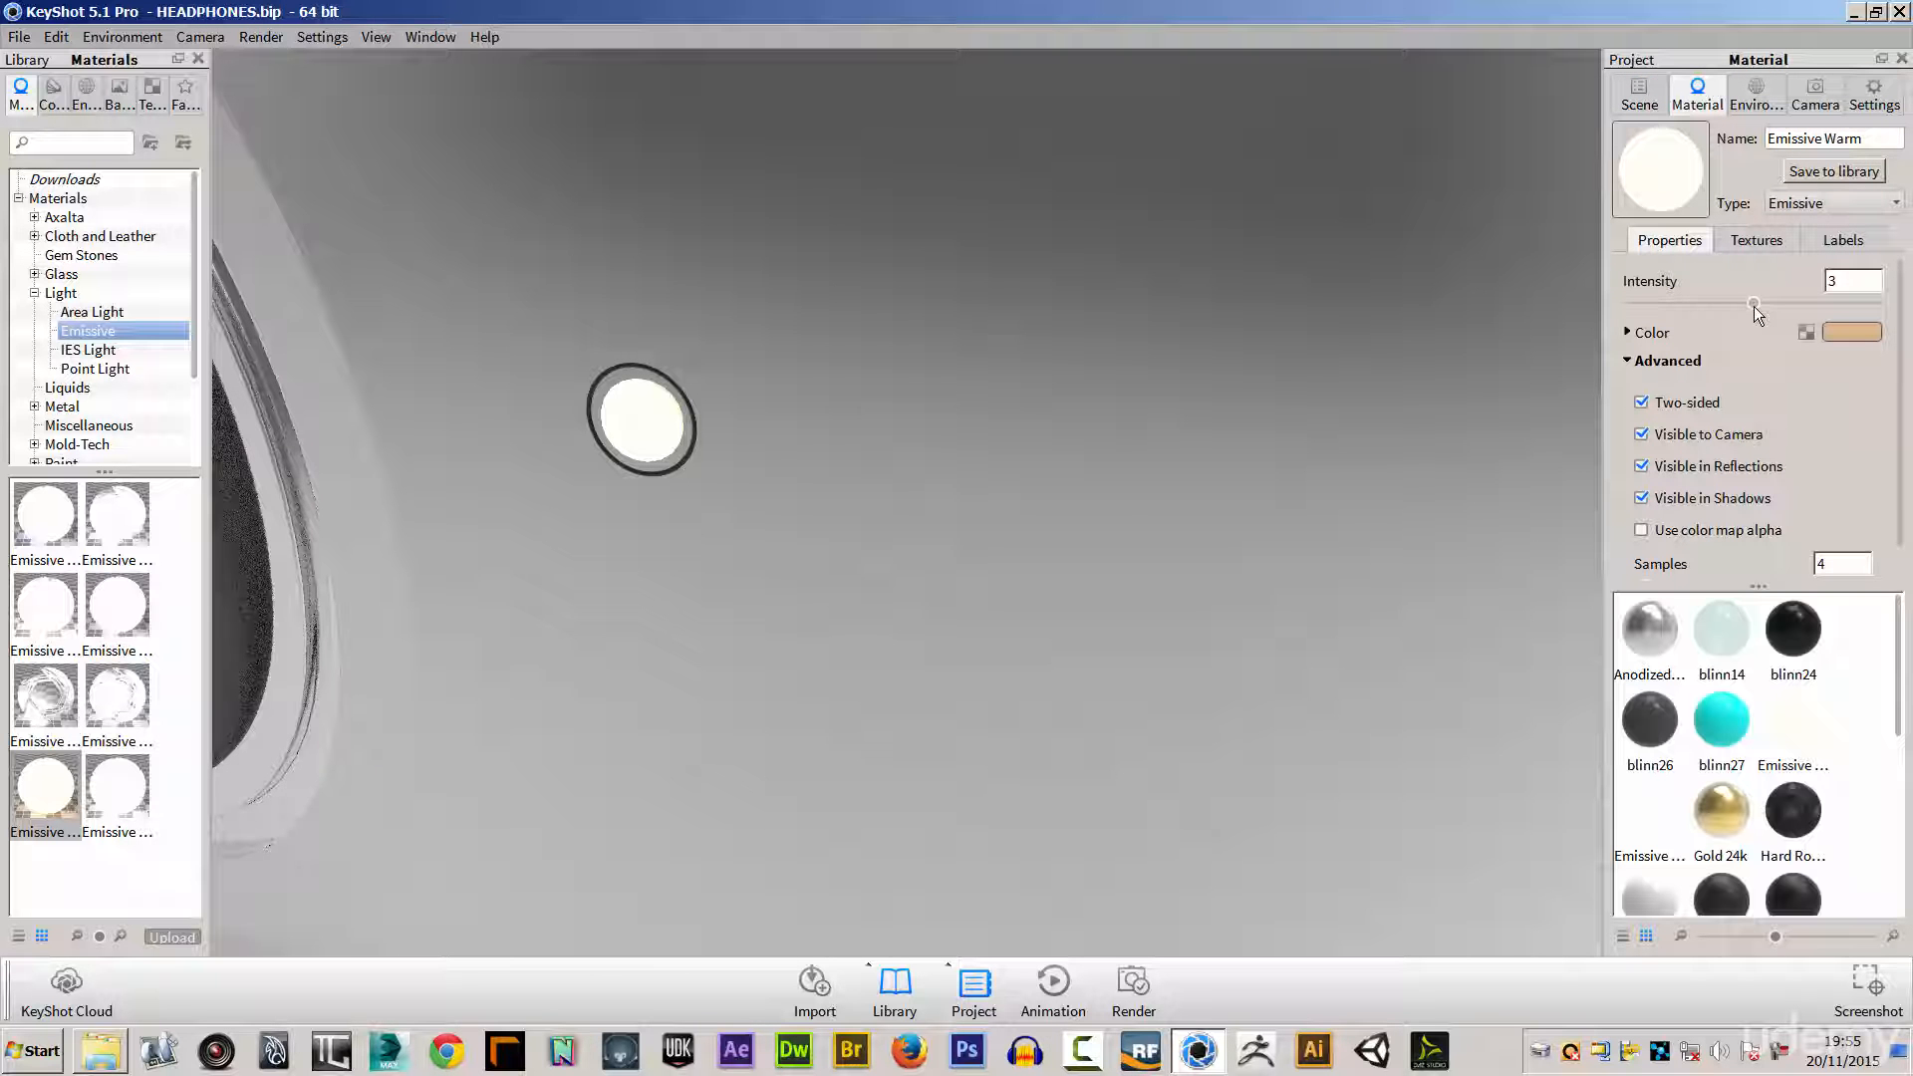
{"action": "mouse_move", "coordinate": [1756, 303]}
{"action": "left_mouse_down"}
{"action": "mouse_move", "coordinate": [1694, 302]}
{"action": "mouse_move", "coordinate": [1759, 303]}
{"action": "left_mouse_up"}
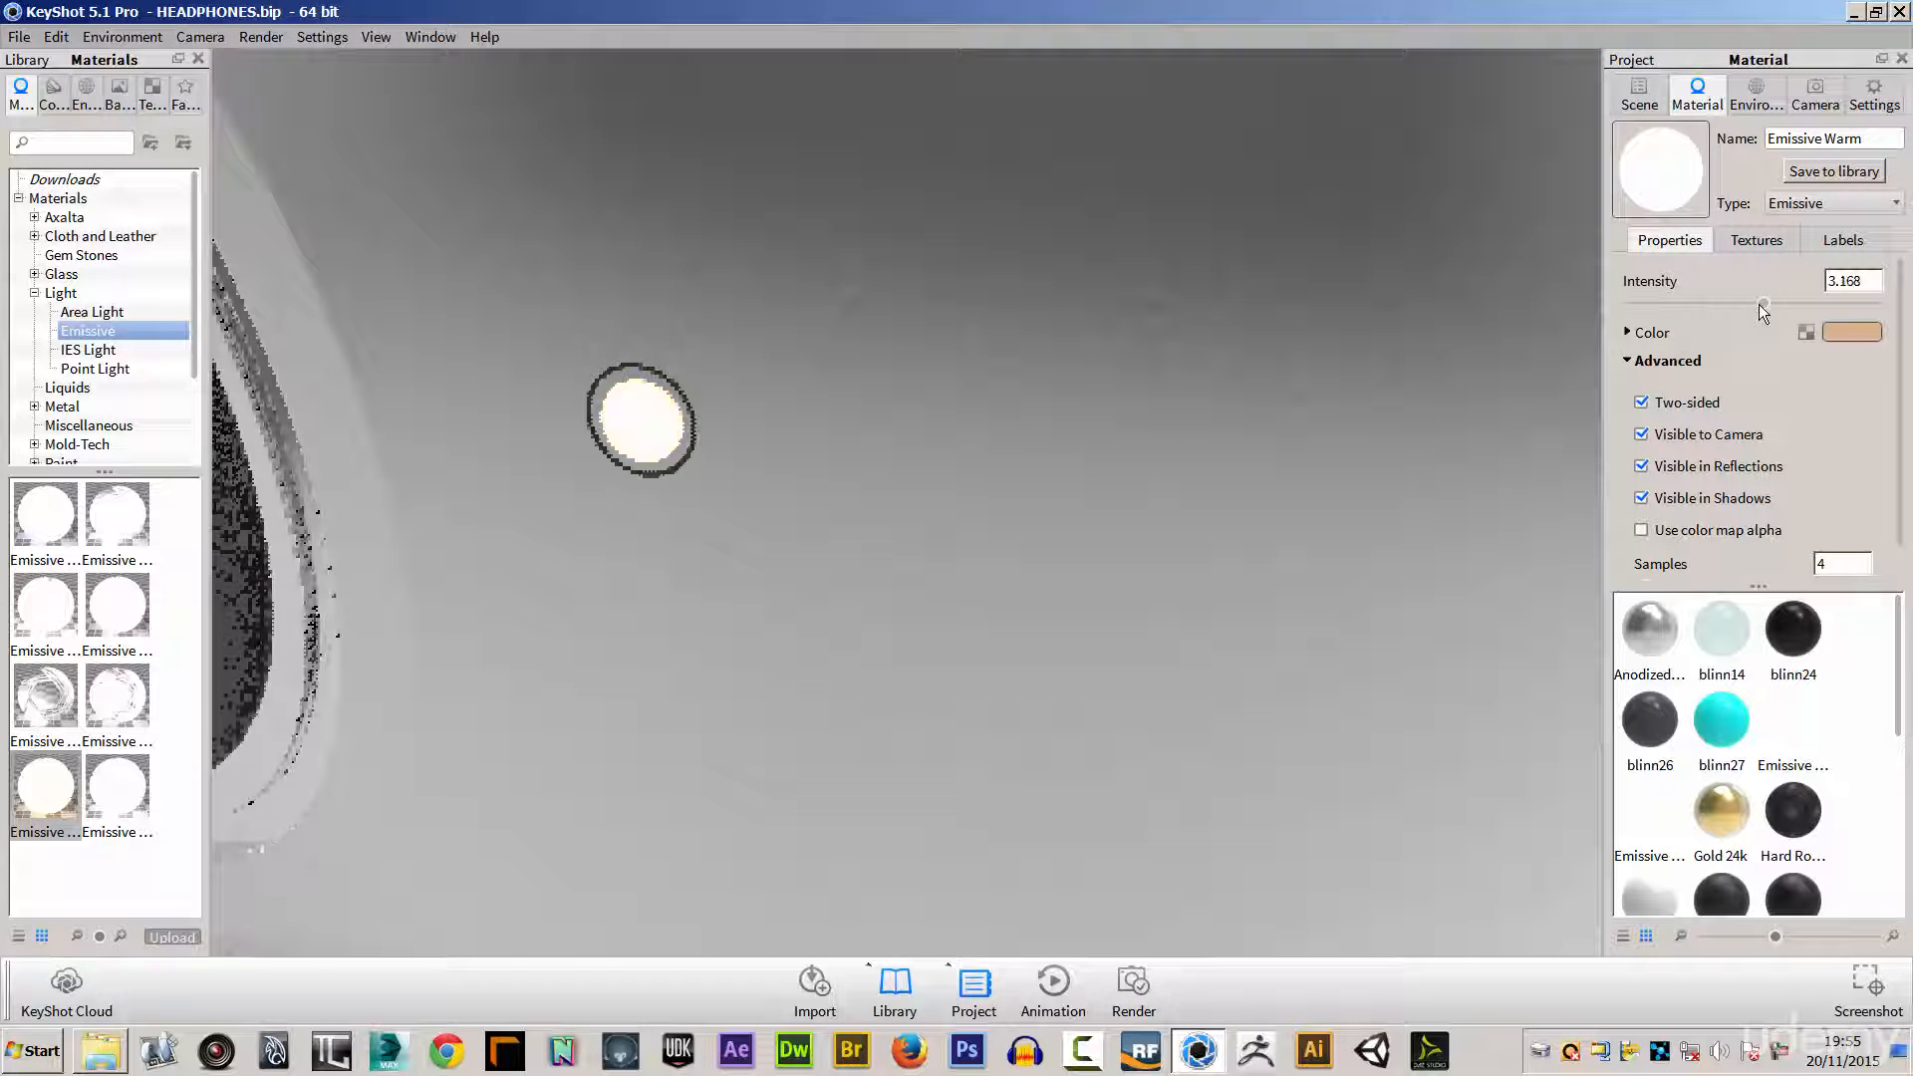
{"action": "left_click", "coordinate": [1853, 331]}
{"action": "left_click", "coordinate": [1841, 209]}
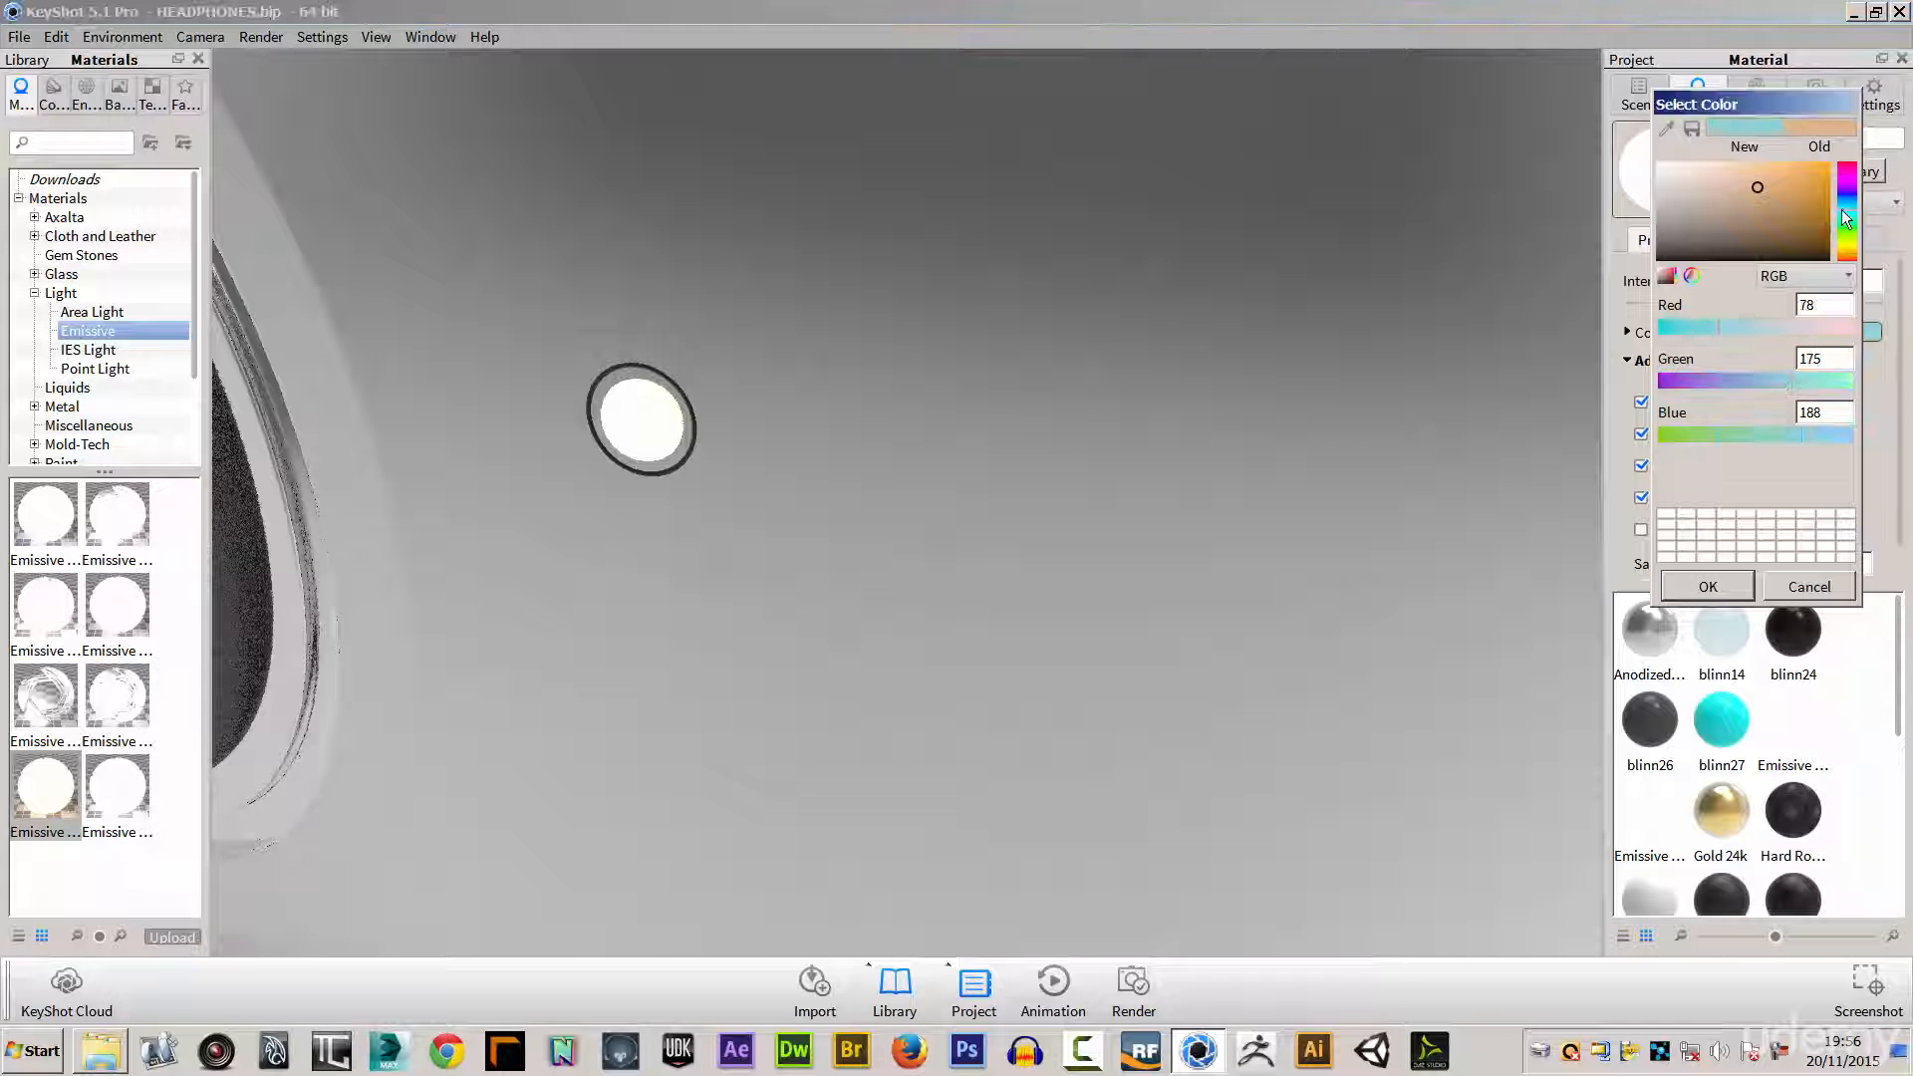
{"action": "mouse_move", "coordinate": [1758, 181]}
{"action": "left_mouse_down"}
{"action": "mouse_move", "coordinate": [1812, 170]}
{"action": "mouse_move", "coordinate": [1783, 167]}
{"action": "left_mouse_up"}
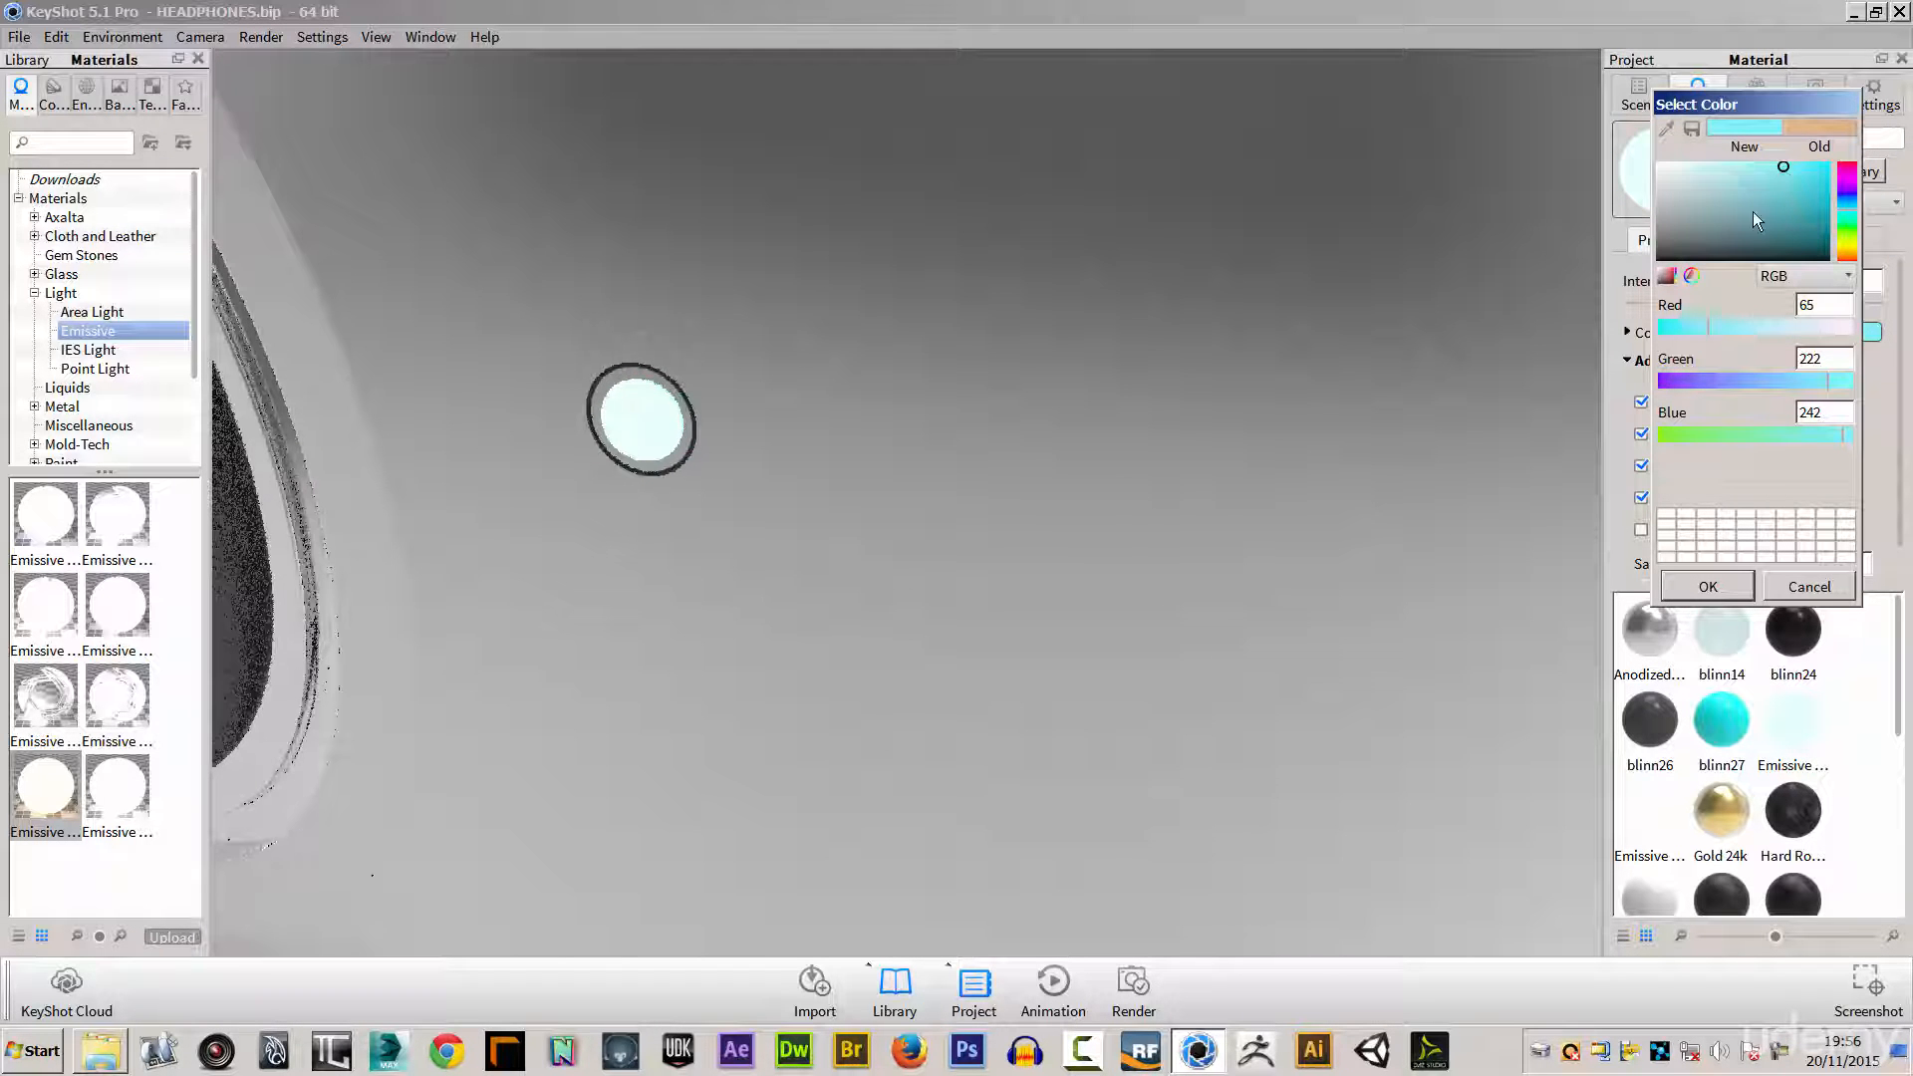
{"action": "left_click", "coordinate": [1703, 587]}
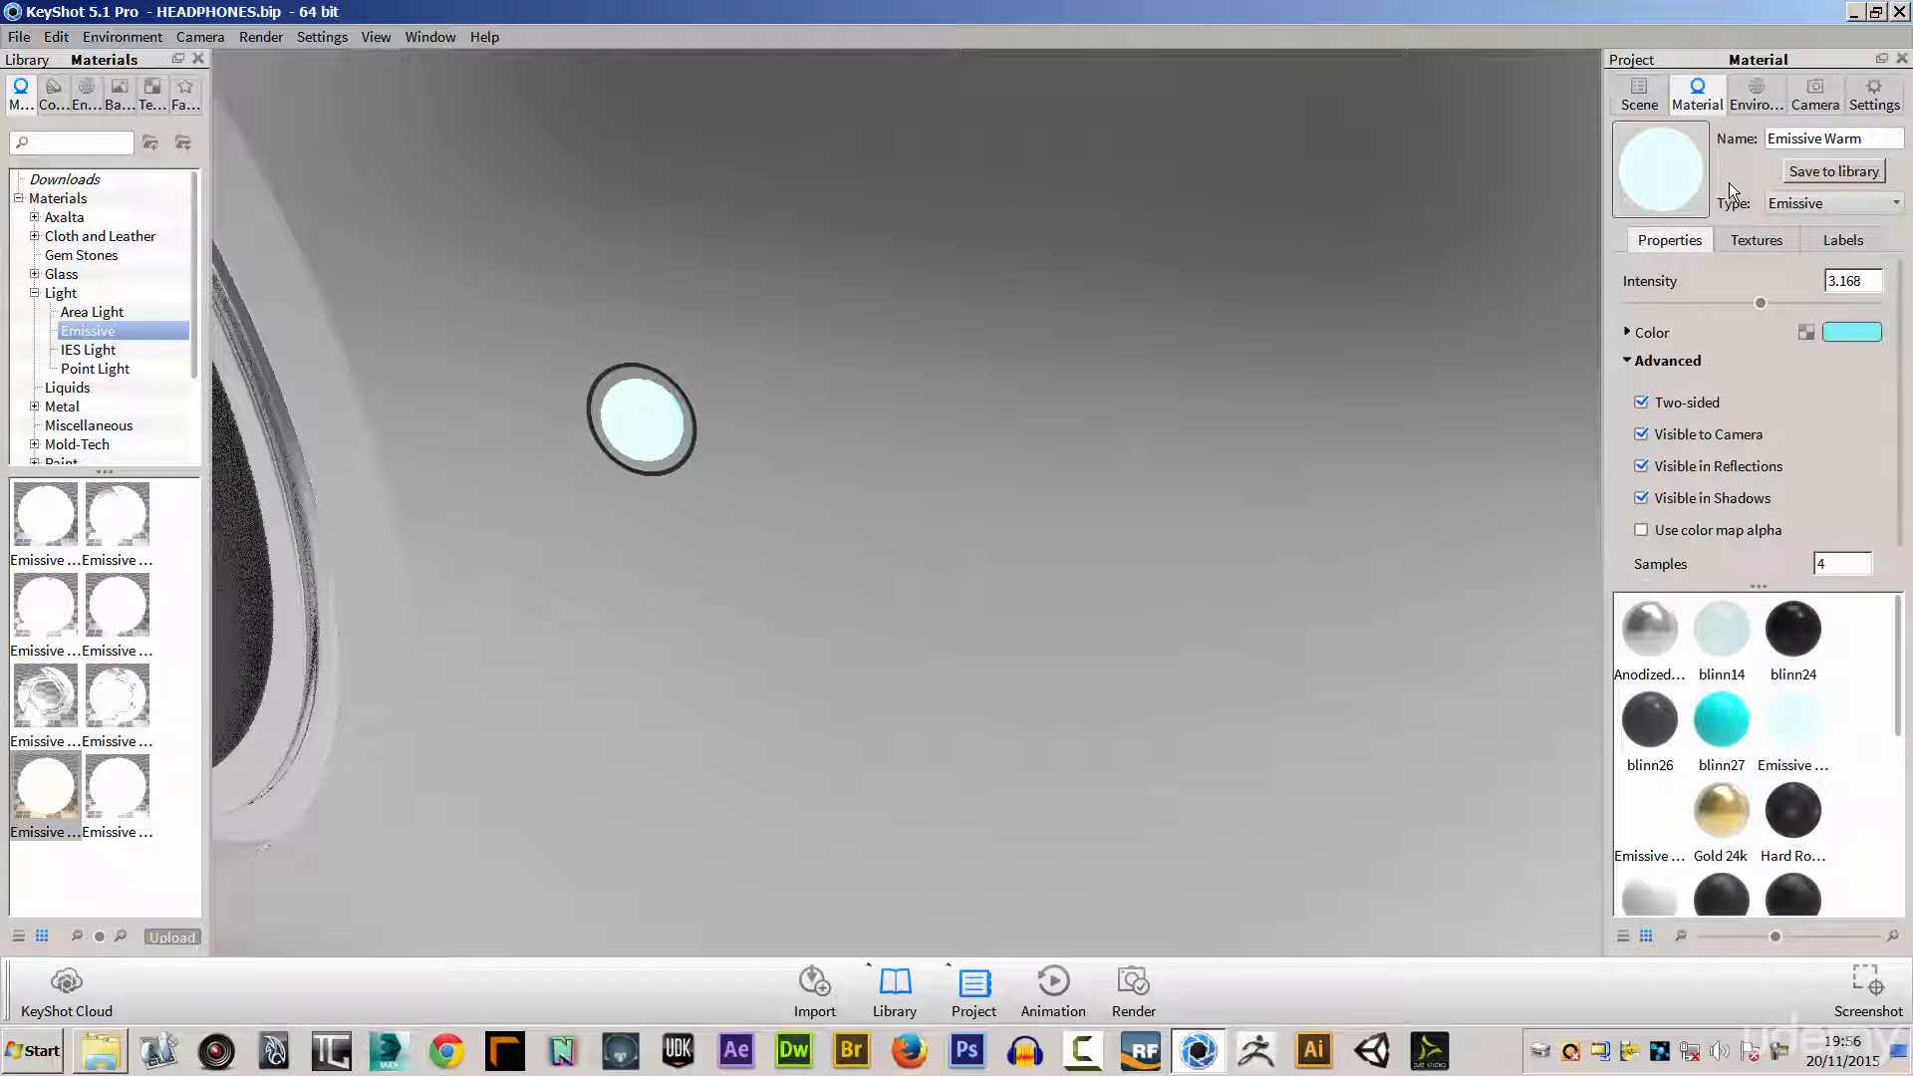
Step: Show the outer glass sphere again and examine the indicator light on the headphones from afar and close up
{"action": "left_click", "coordinate": [1638, 94]}
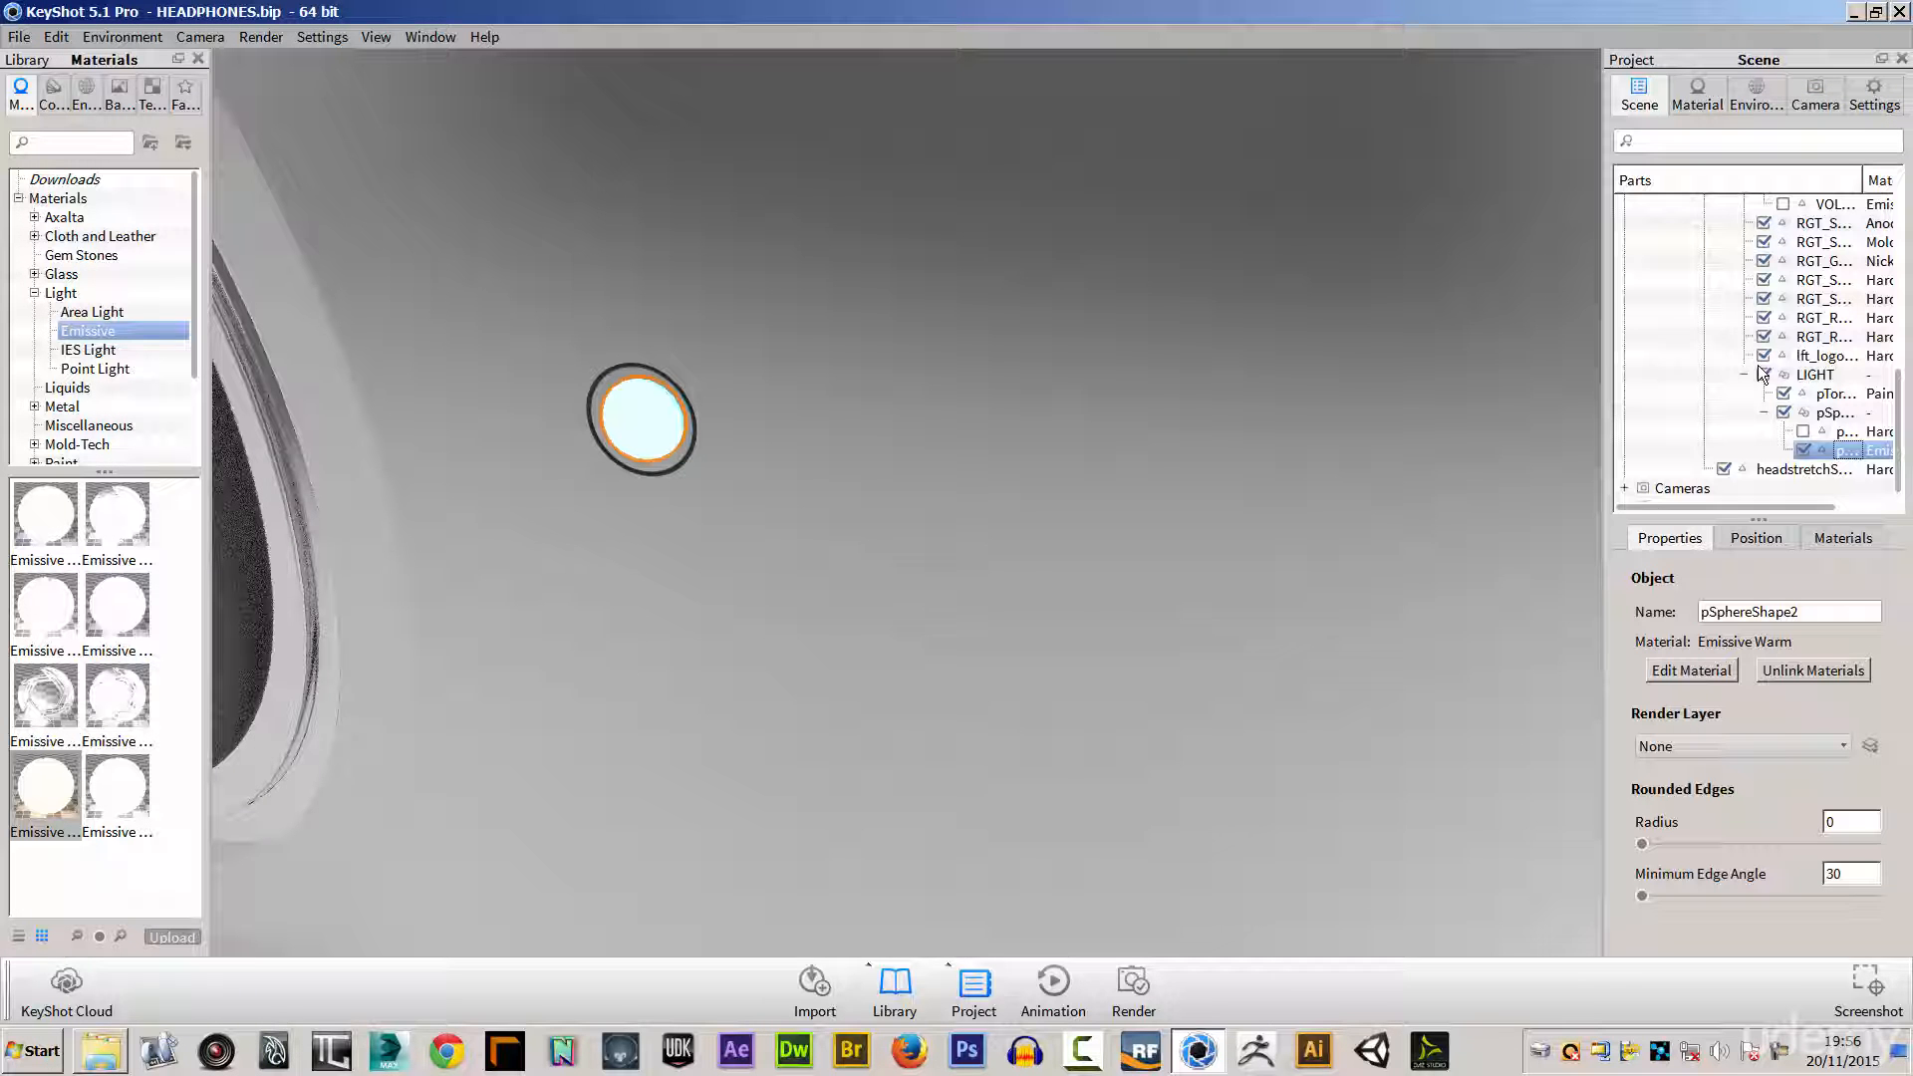
{"action": "left_click", "coordinate": [1803, 432]}
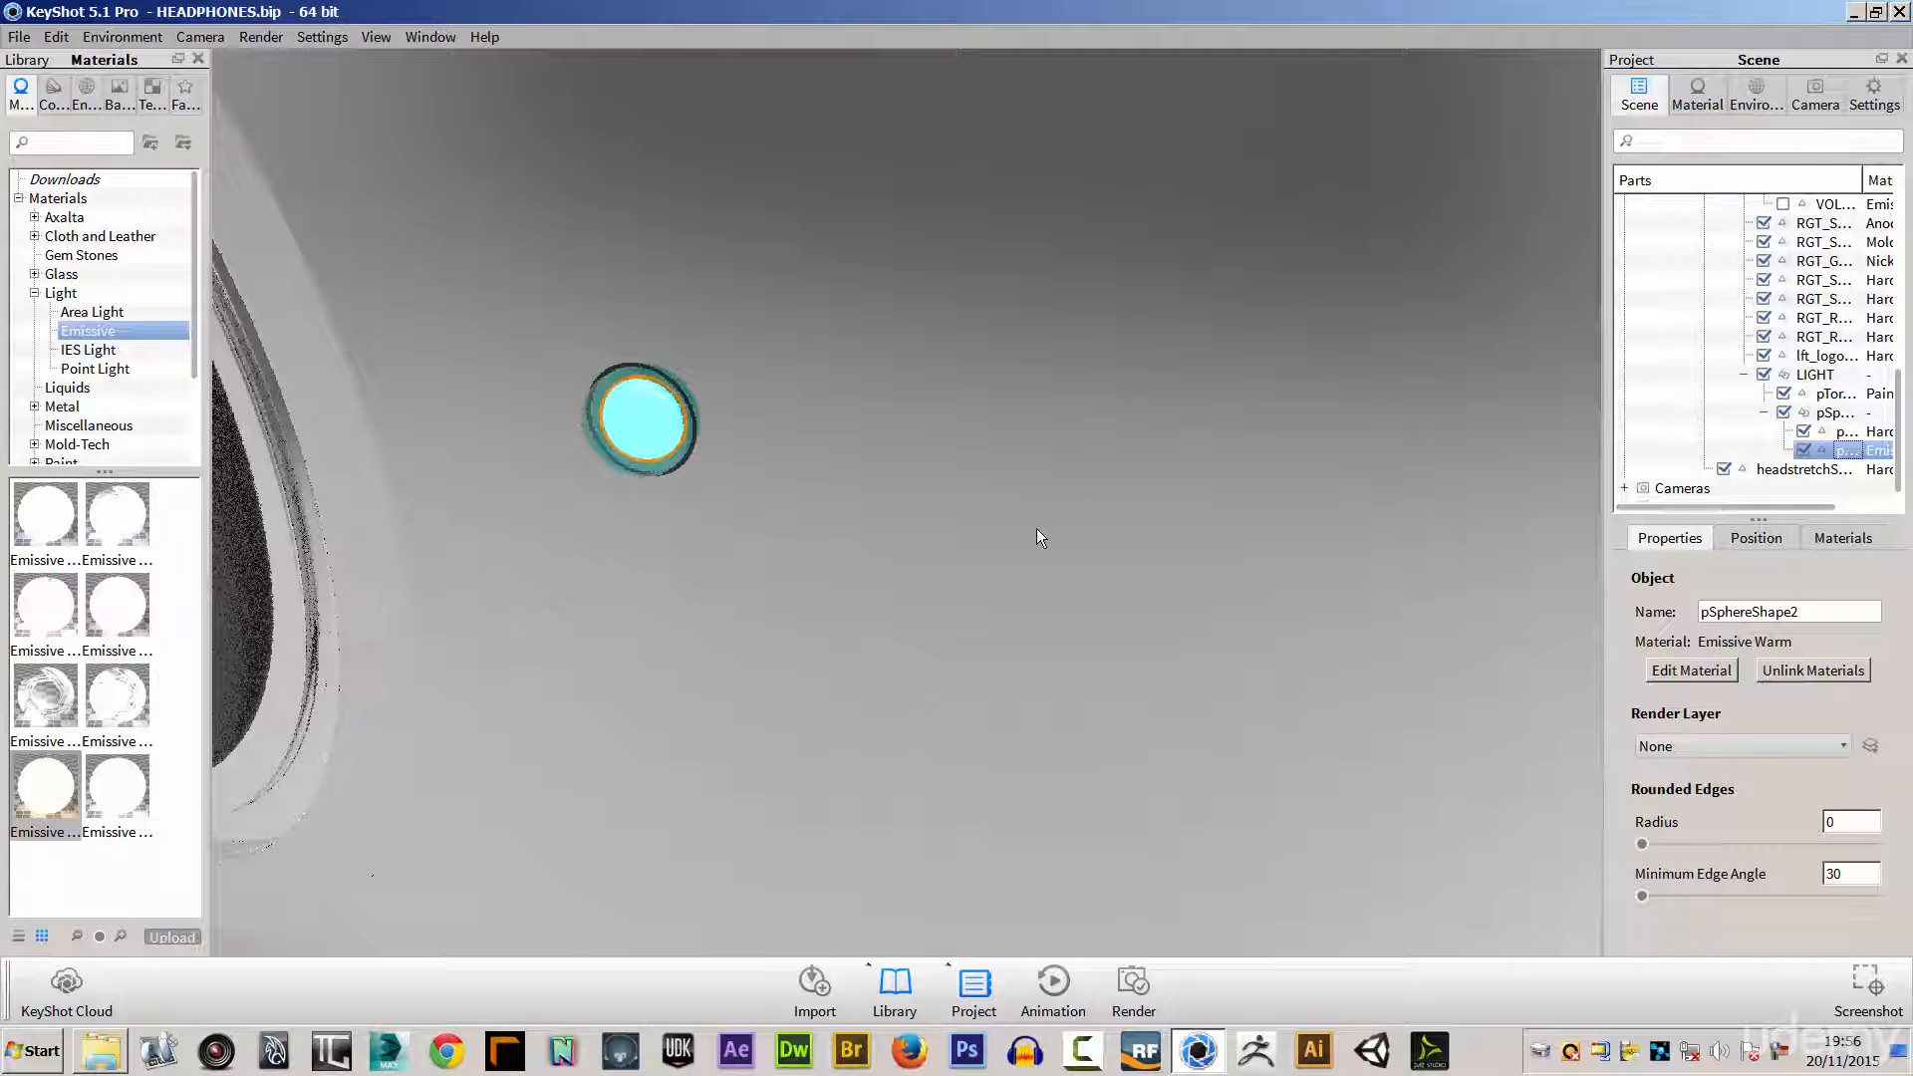
{"action": "right_click_drag", "start_coordinate": [1081, 498], "coordinate": [592, 560], "text": "alt"}
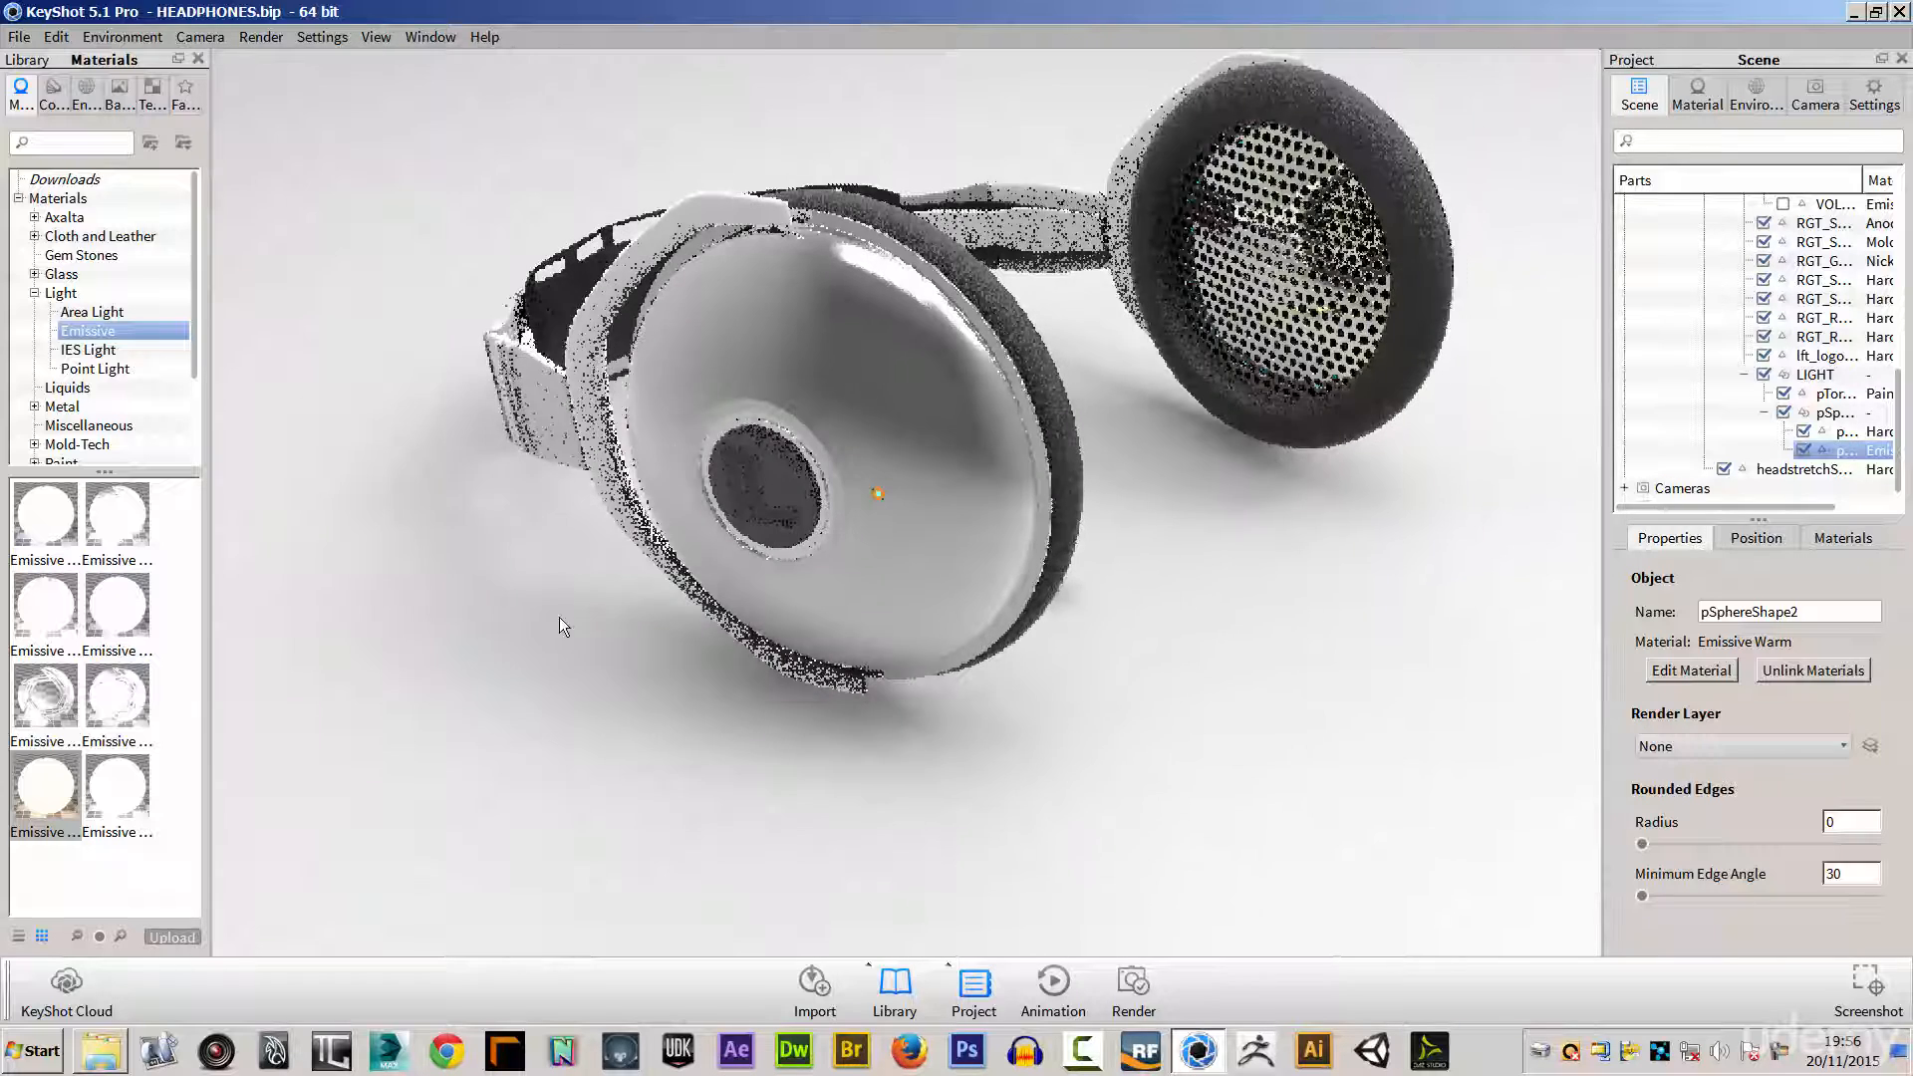
{"action": "left_click", "coordinate": [575, 627]}
{"action": "scroll", "coordinate": [938, 562], "scroll_direction": "up", "scroll_amount": 2}
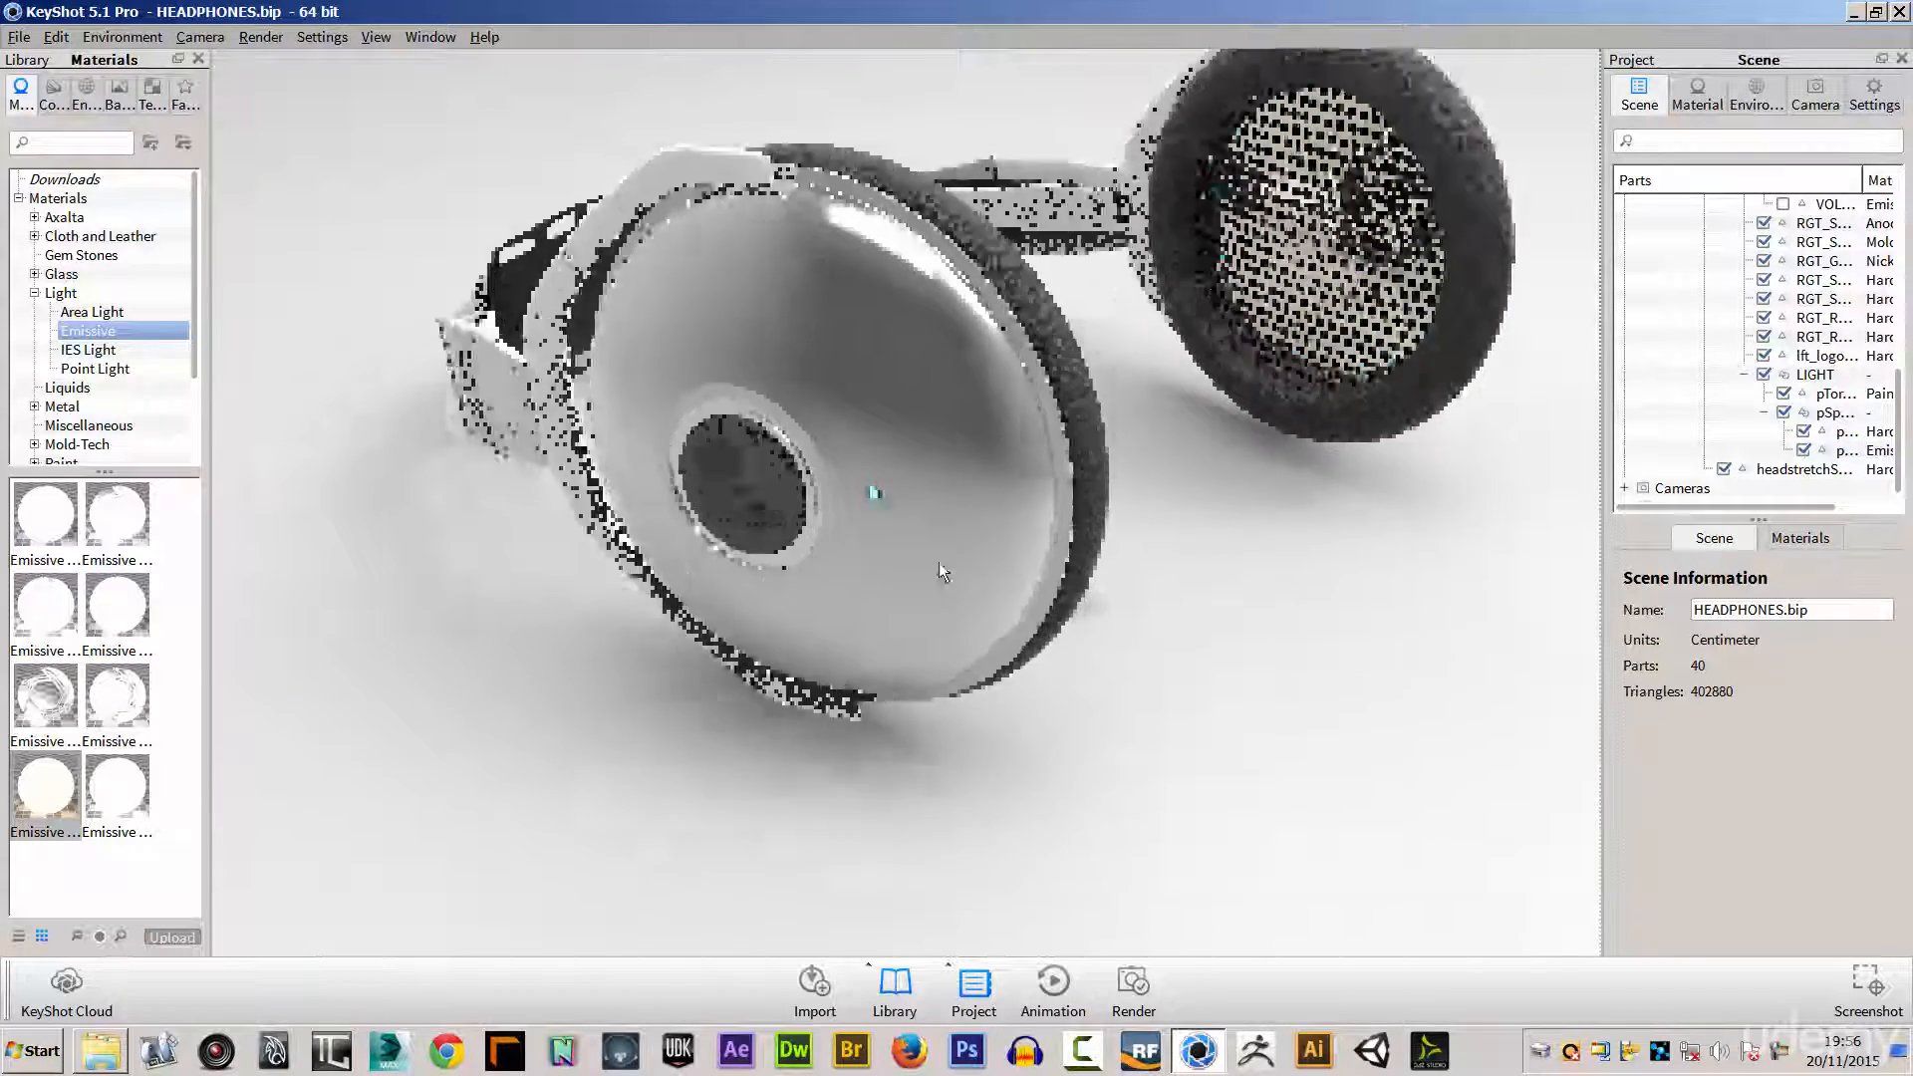
{"action": "scroll", "coordinate": [938, 562], "scroll_direction": "up", "scroll_amount": 3}
{"action": "scroll", "coordinate": [1078, 614], "scroll_direction": "down", "scroll_amount": 1}
{"action": "scroll", "coordinate": [1032, 582], "scroll_direction": "up", "scroll_amount": 3}
{"action": "right_click_drag", "start_coordinate": [1087, 611], "coordinate": [983, 510], "text": "alt"}
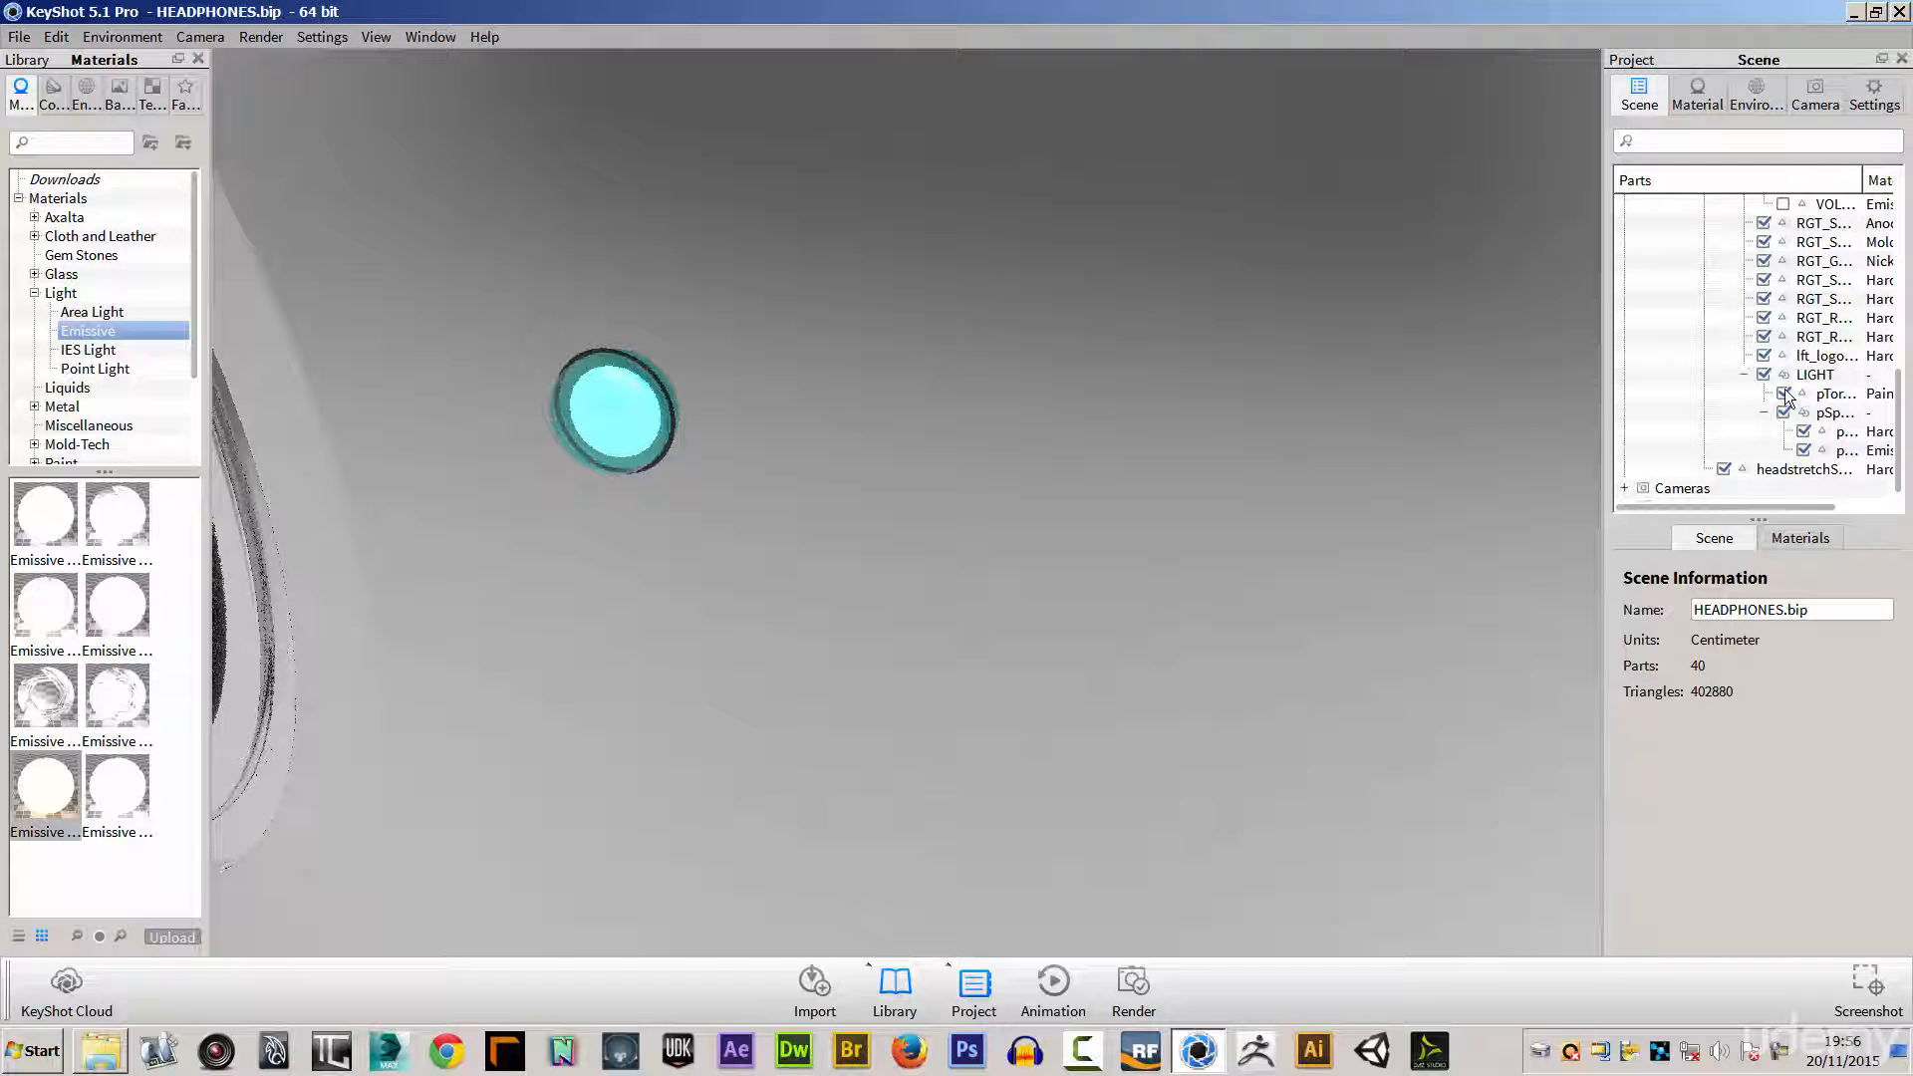
Step: Enlarge the inner emissive sphere slightly with the Move Tool so it nearly fills the glass sphere, and accept the change
{"action": "left_click", "coordinate": [1868, 455]}
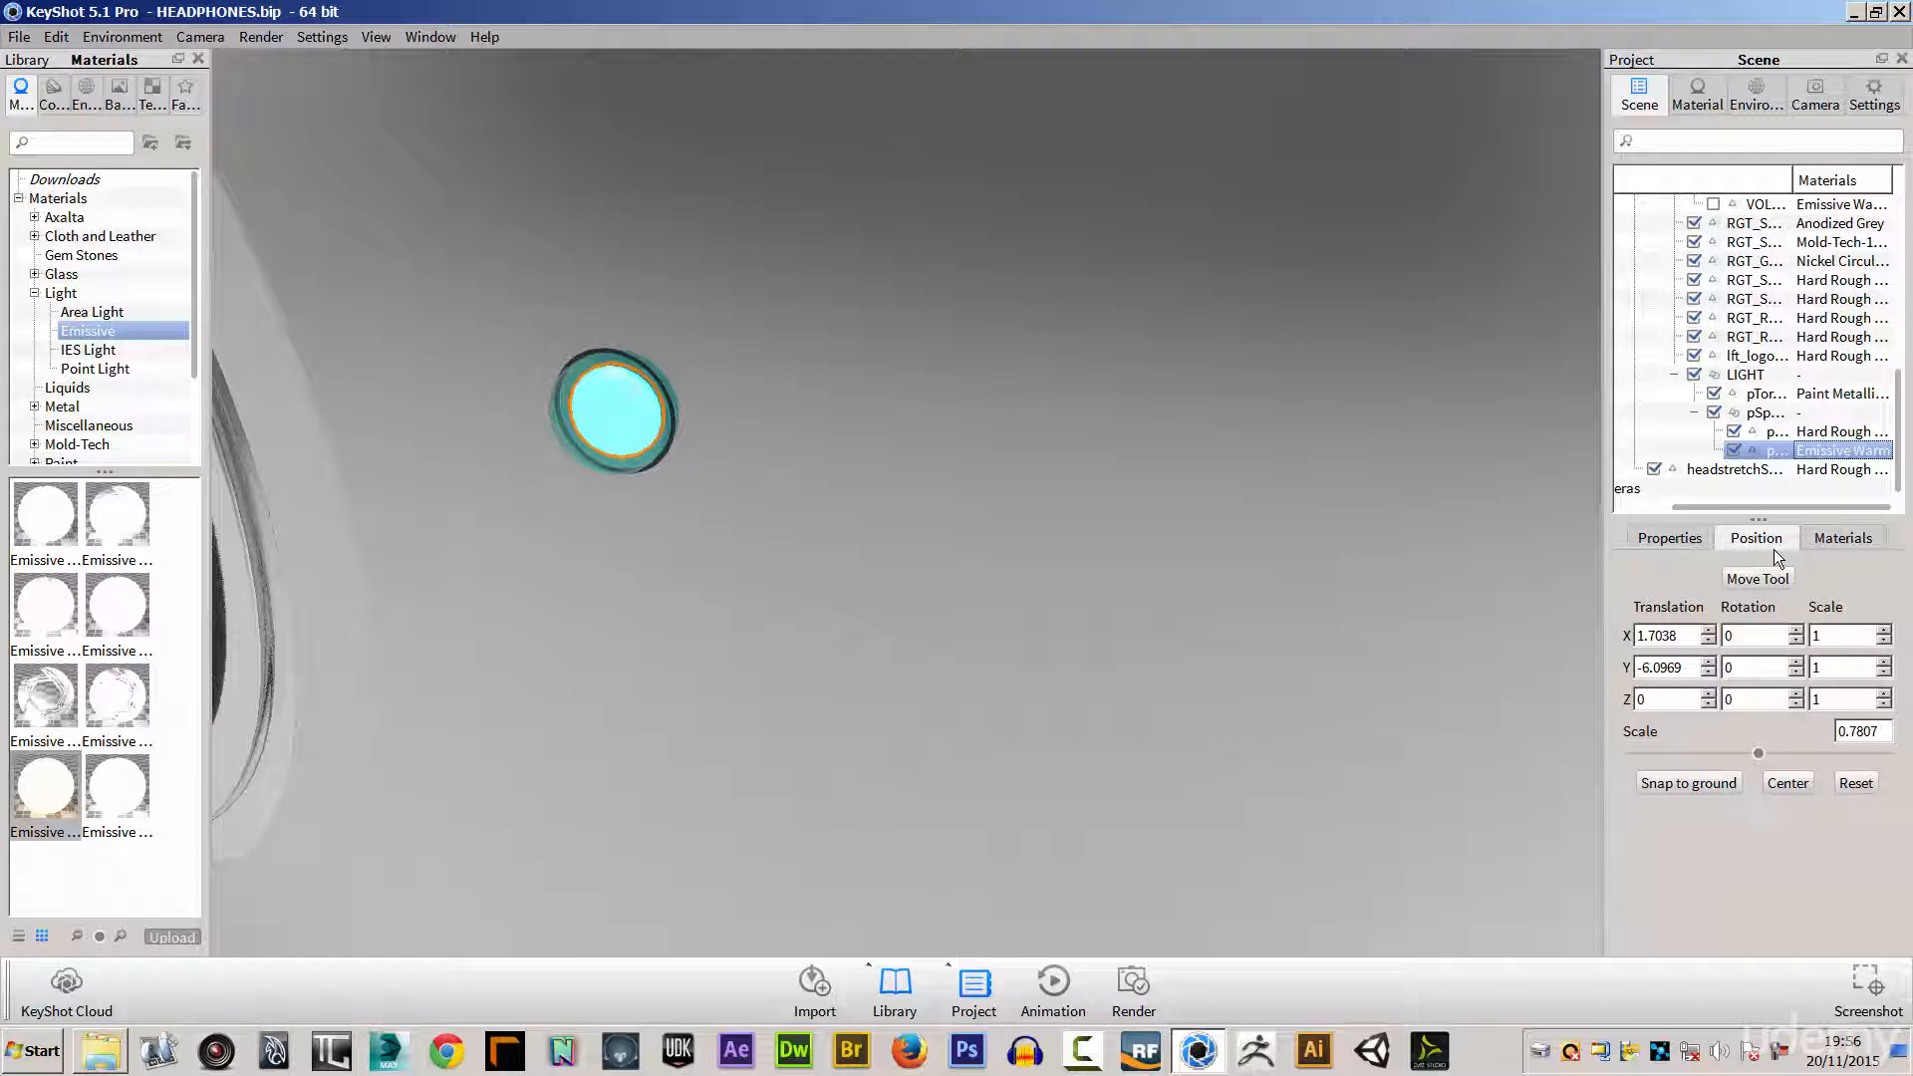
{"action": "left_click", "coordinate": [1759, 578]}
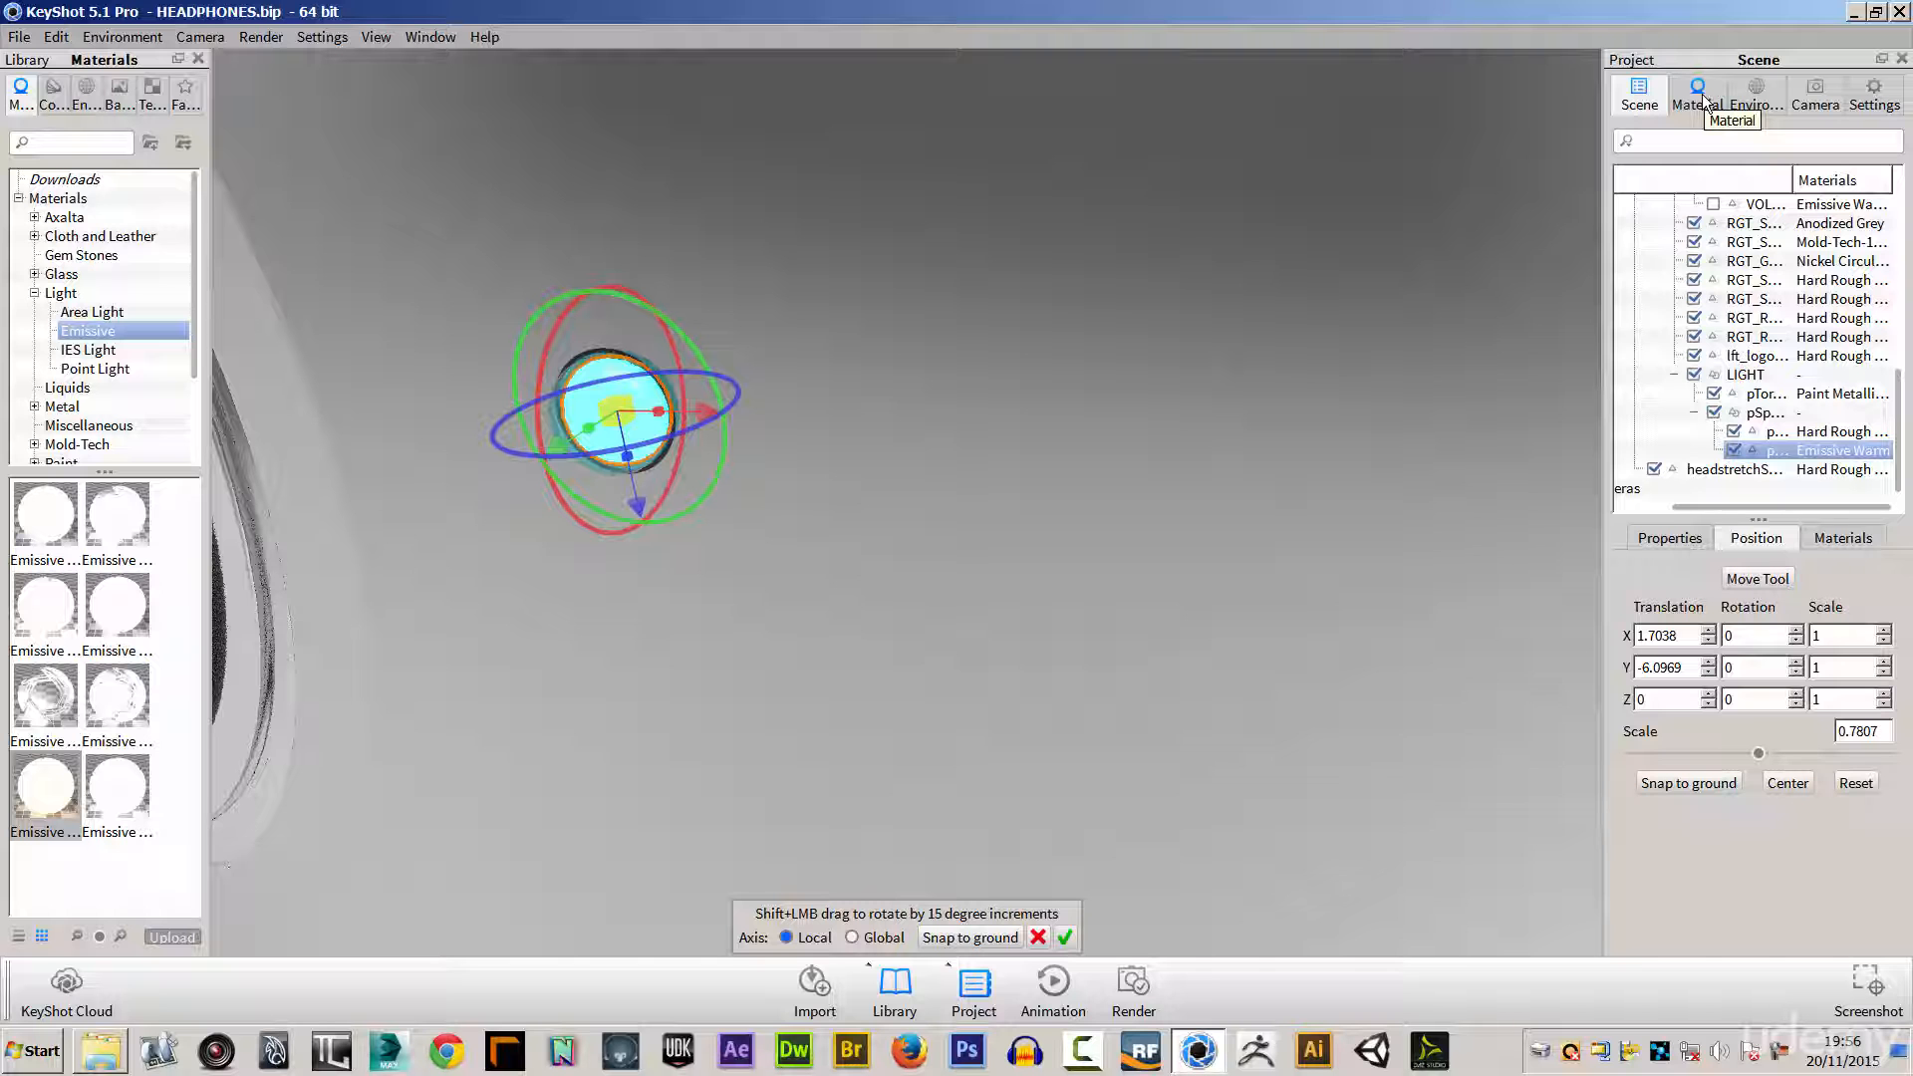
{"action": "left_click", "coordinate": [1831, 541]}
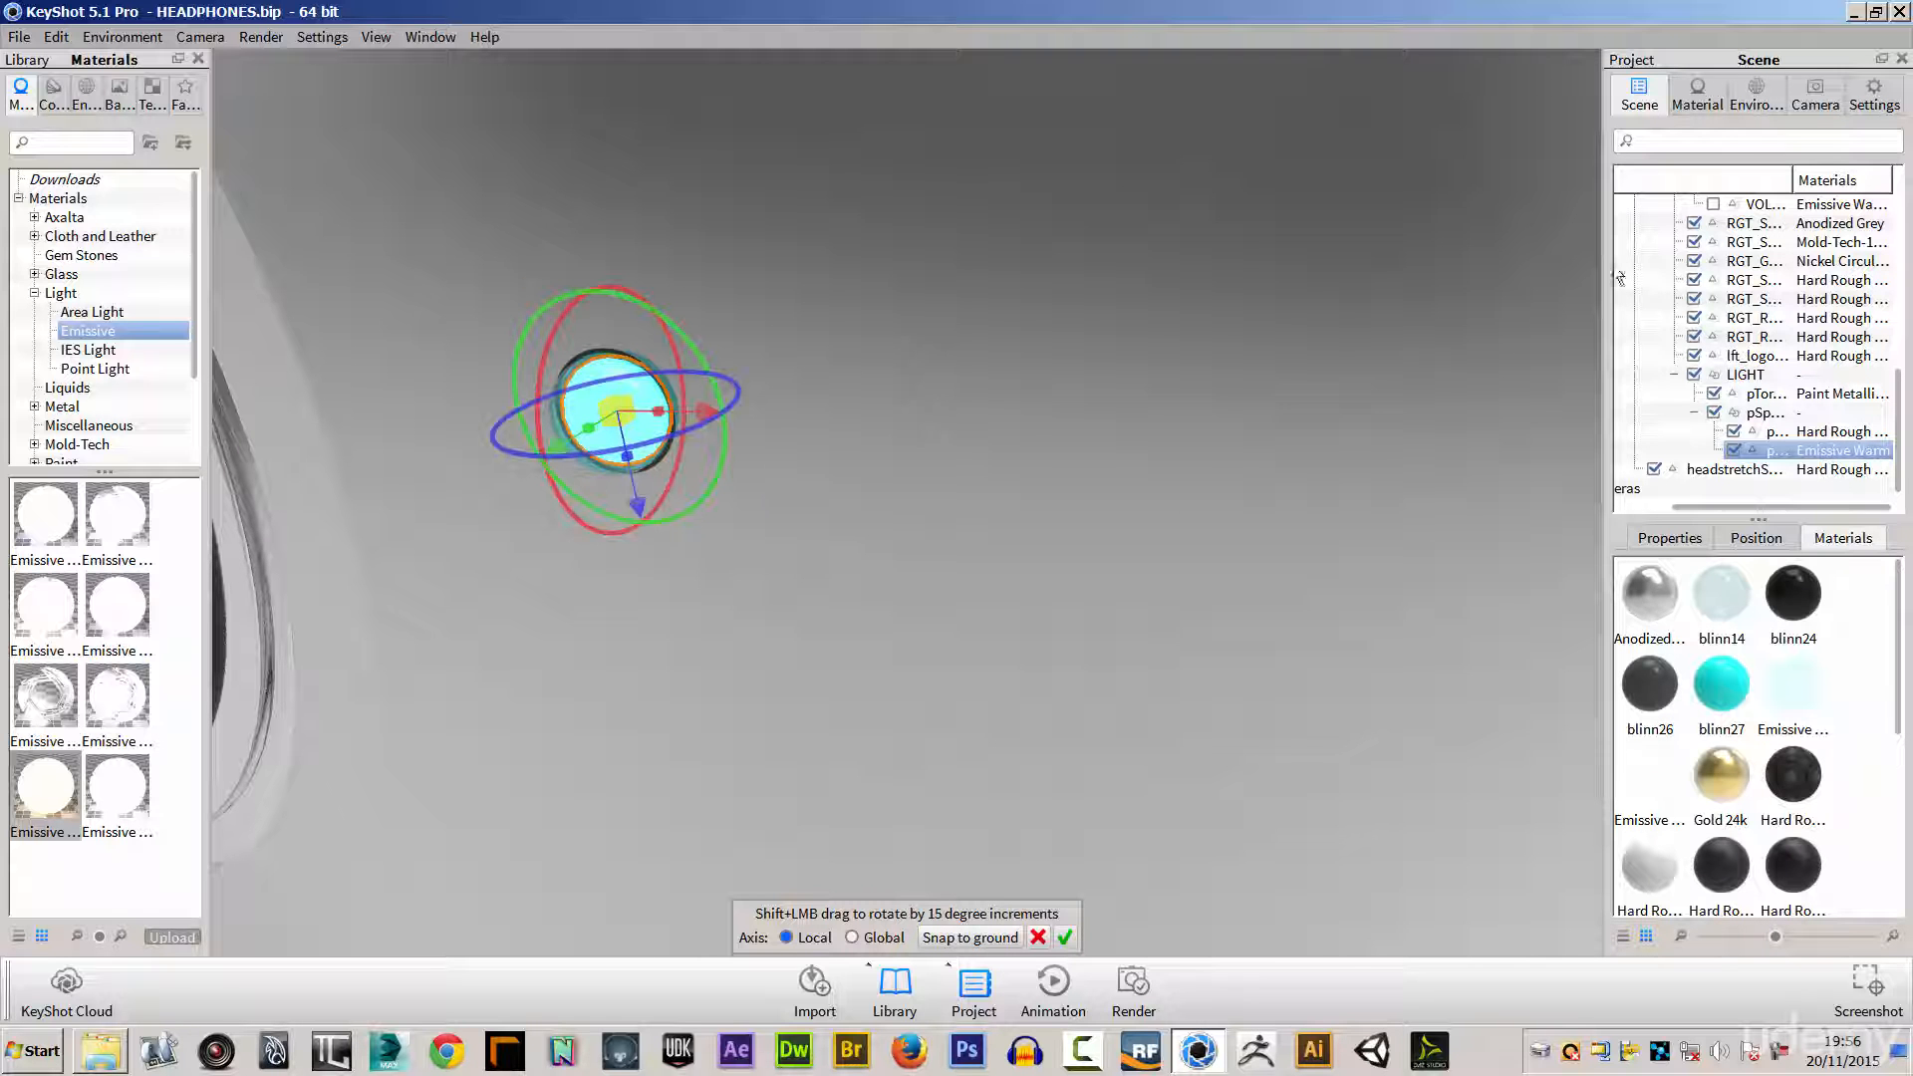
{"action": "left_click", "coordinate": [1066, 936]}
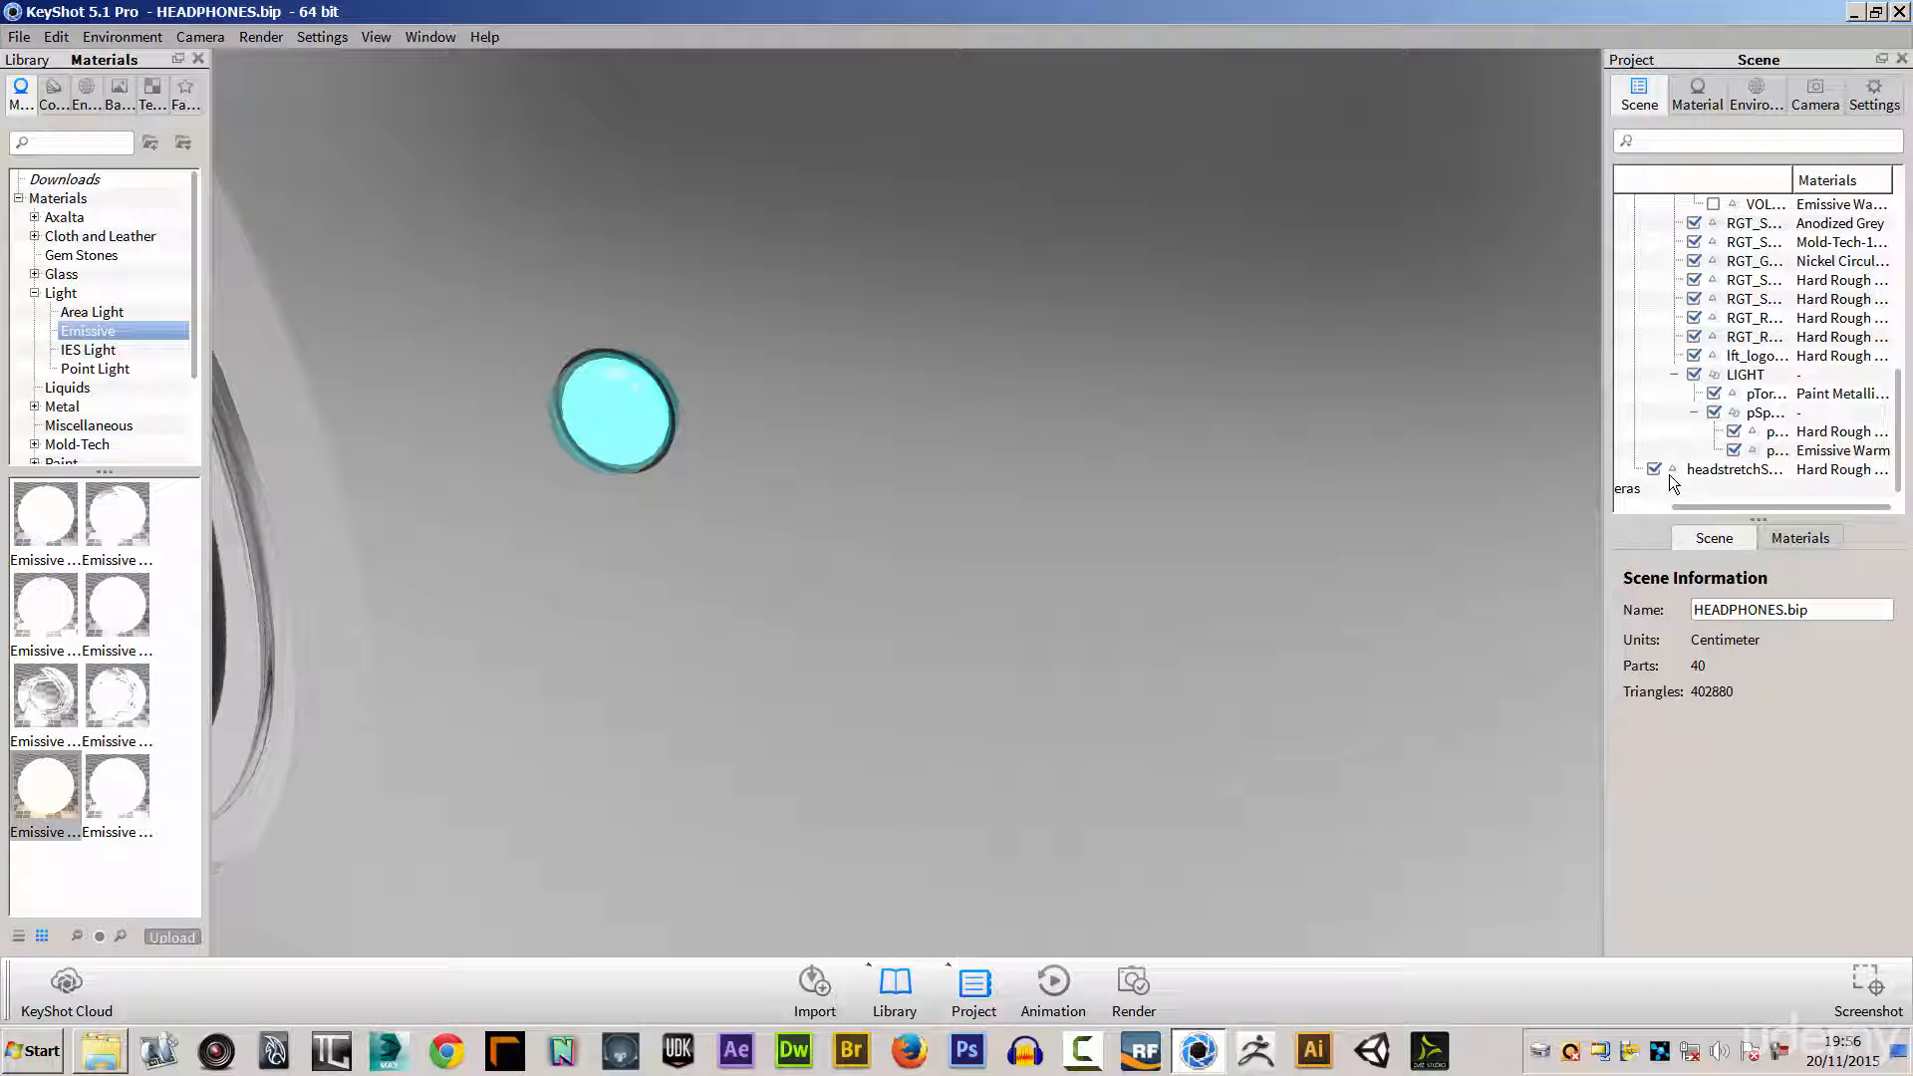
Step: Hide the glass sphere, open the inner sphere's emissive material, and test the Two-sided option off and on
{"action": "left_click", "coordinate": [1735, 432]}
{"action": "left_click", "coordinate": [621, 397]}
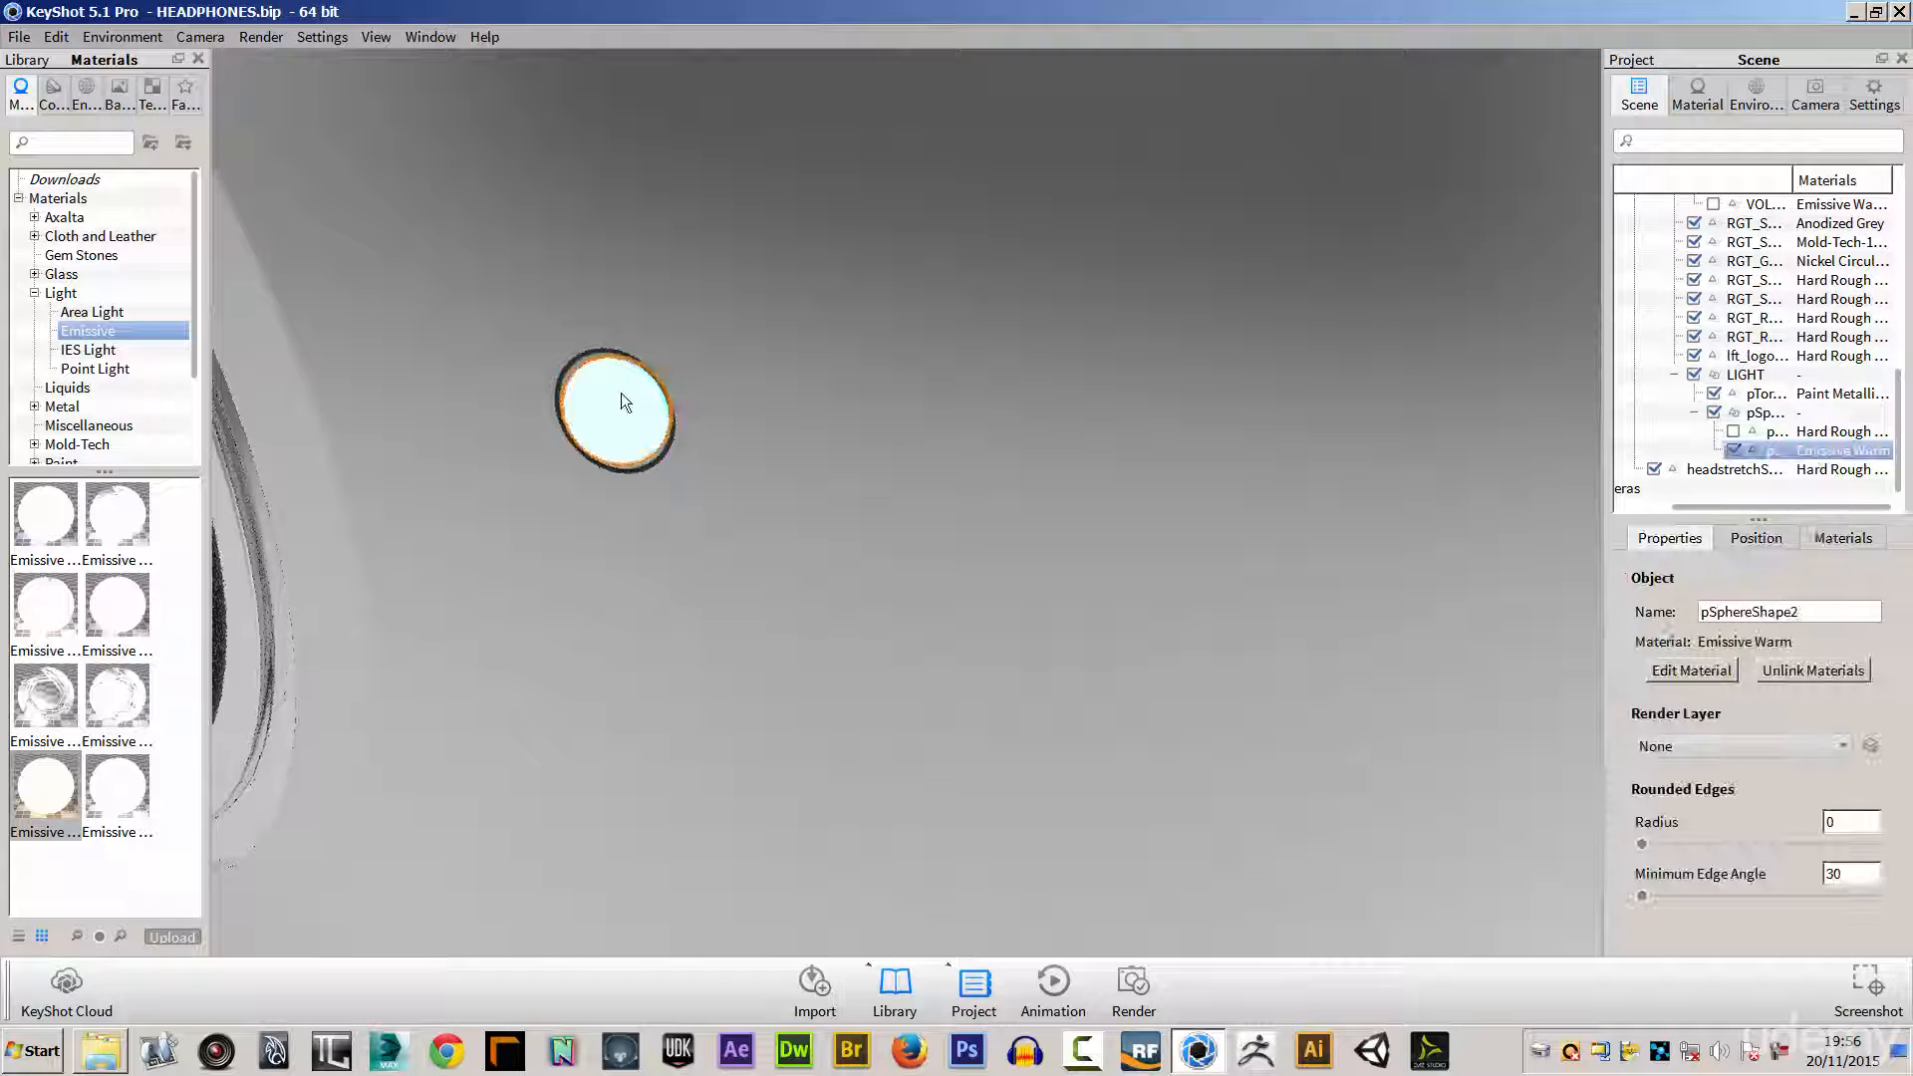
{"action": "double_click", "coordinate": [620, 397]}
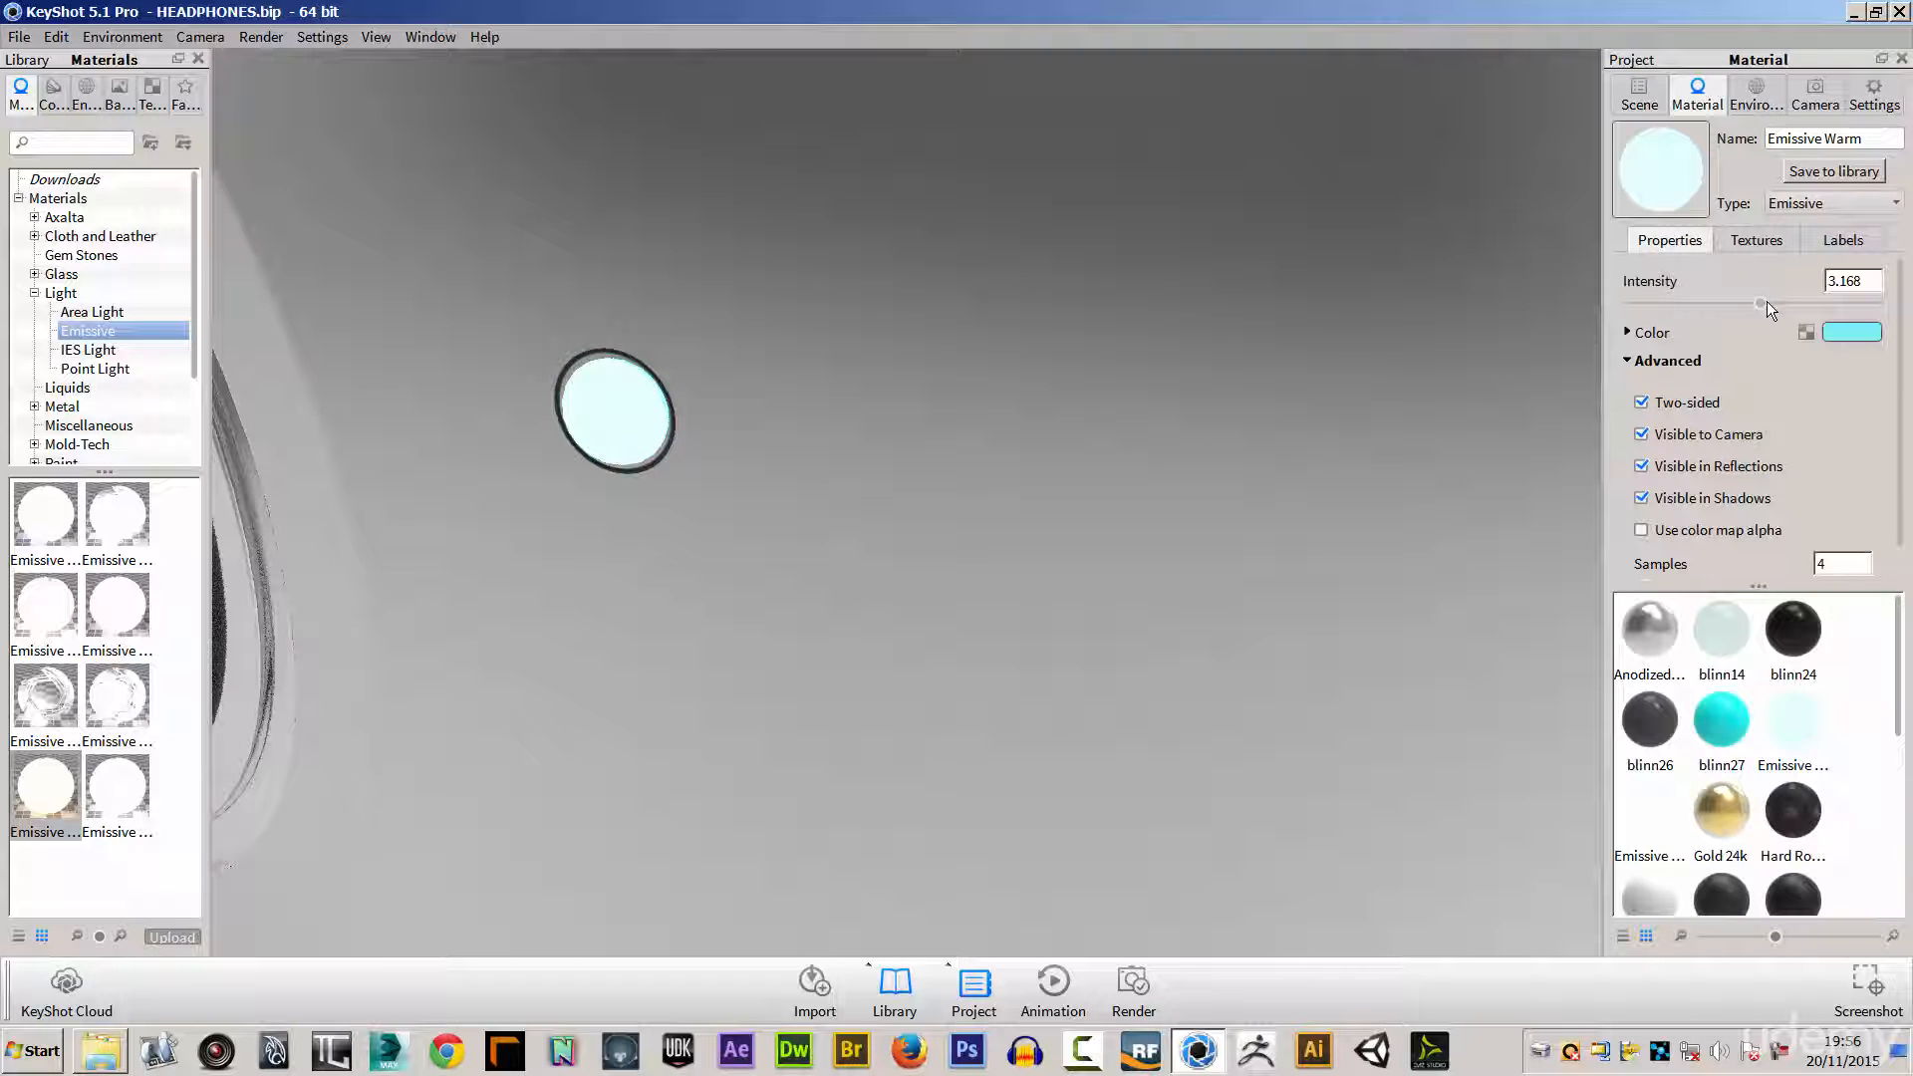
{"action": "left_click", "coordinate": [1641, 403]}
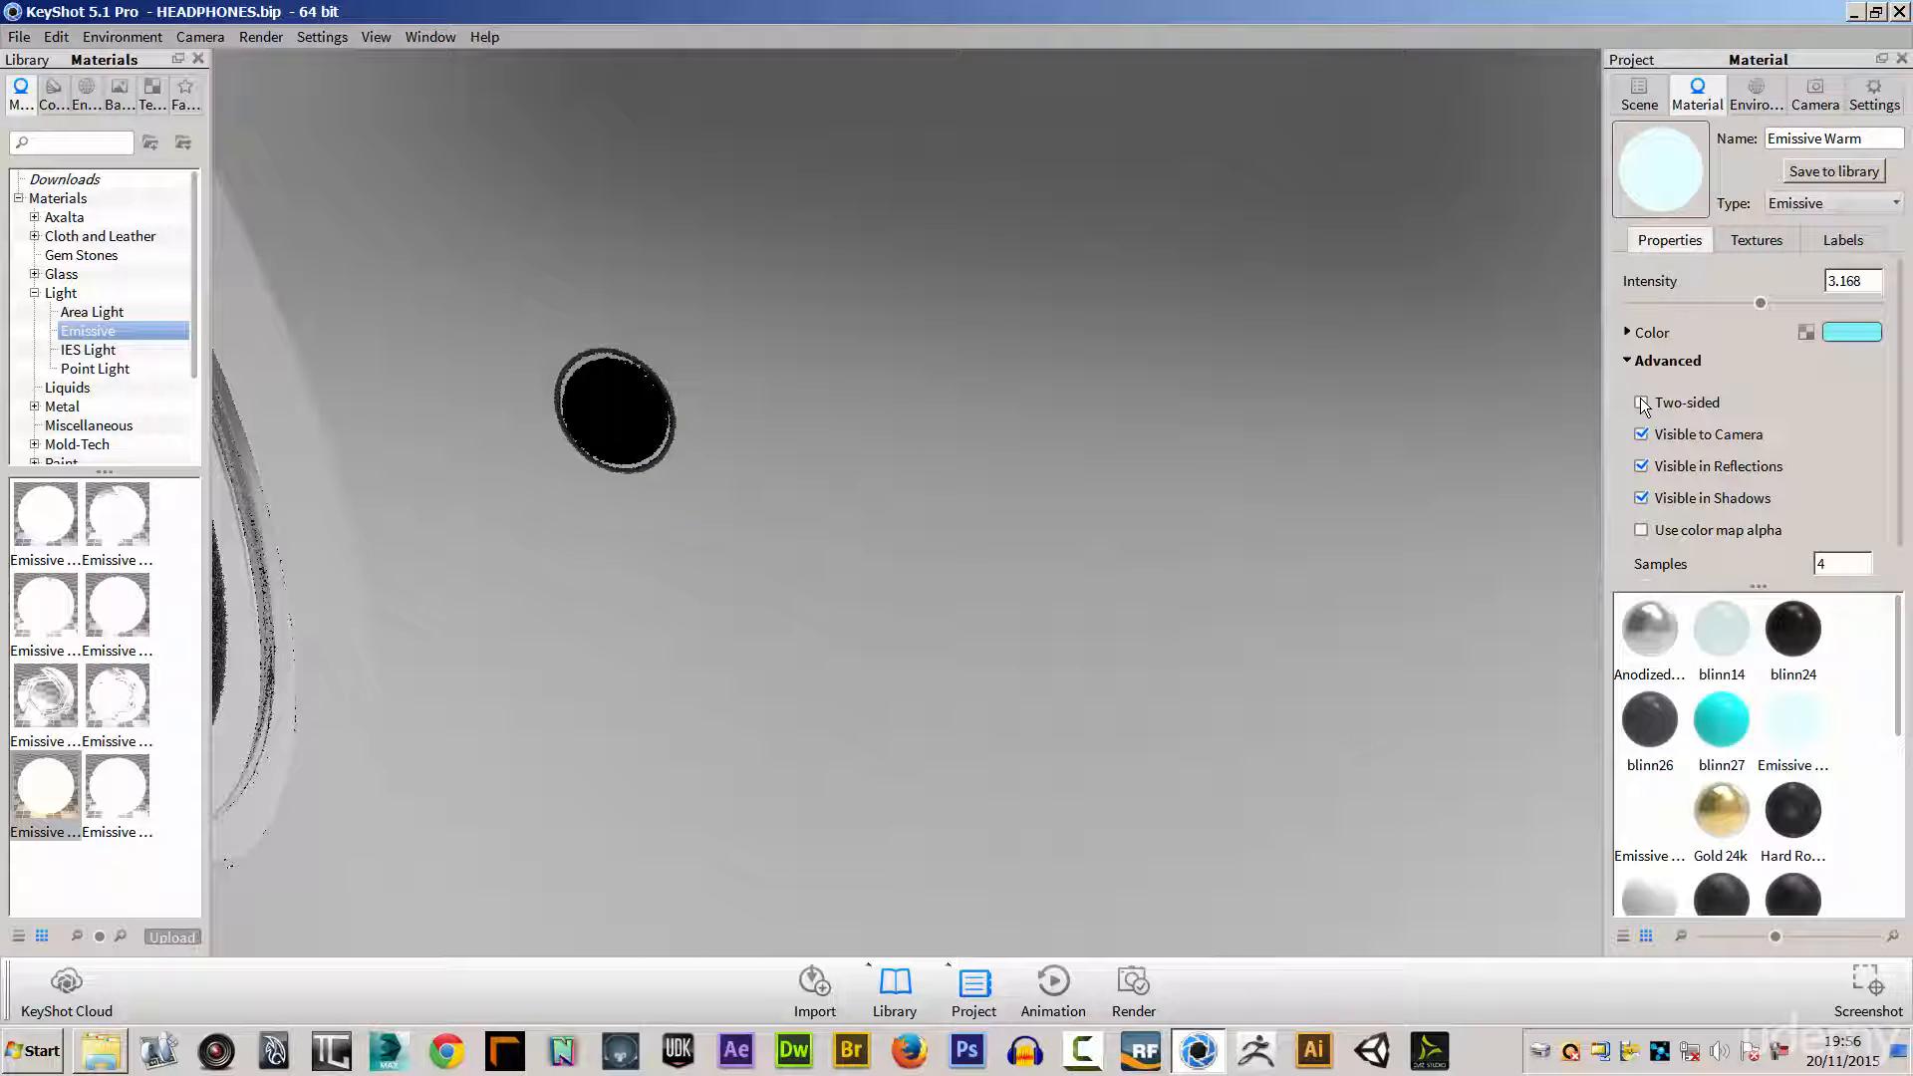
{"action": "left_click", "coordinate": [1641, 403]}
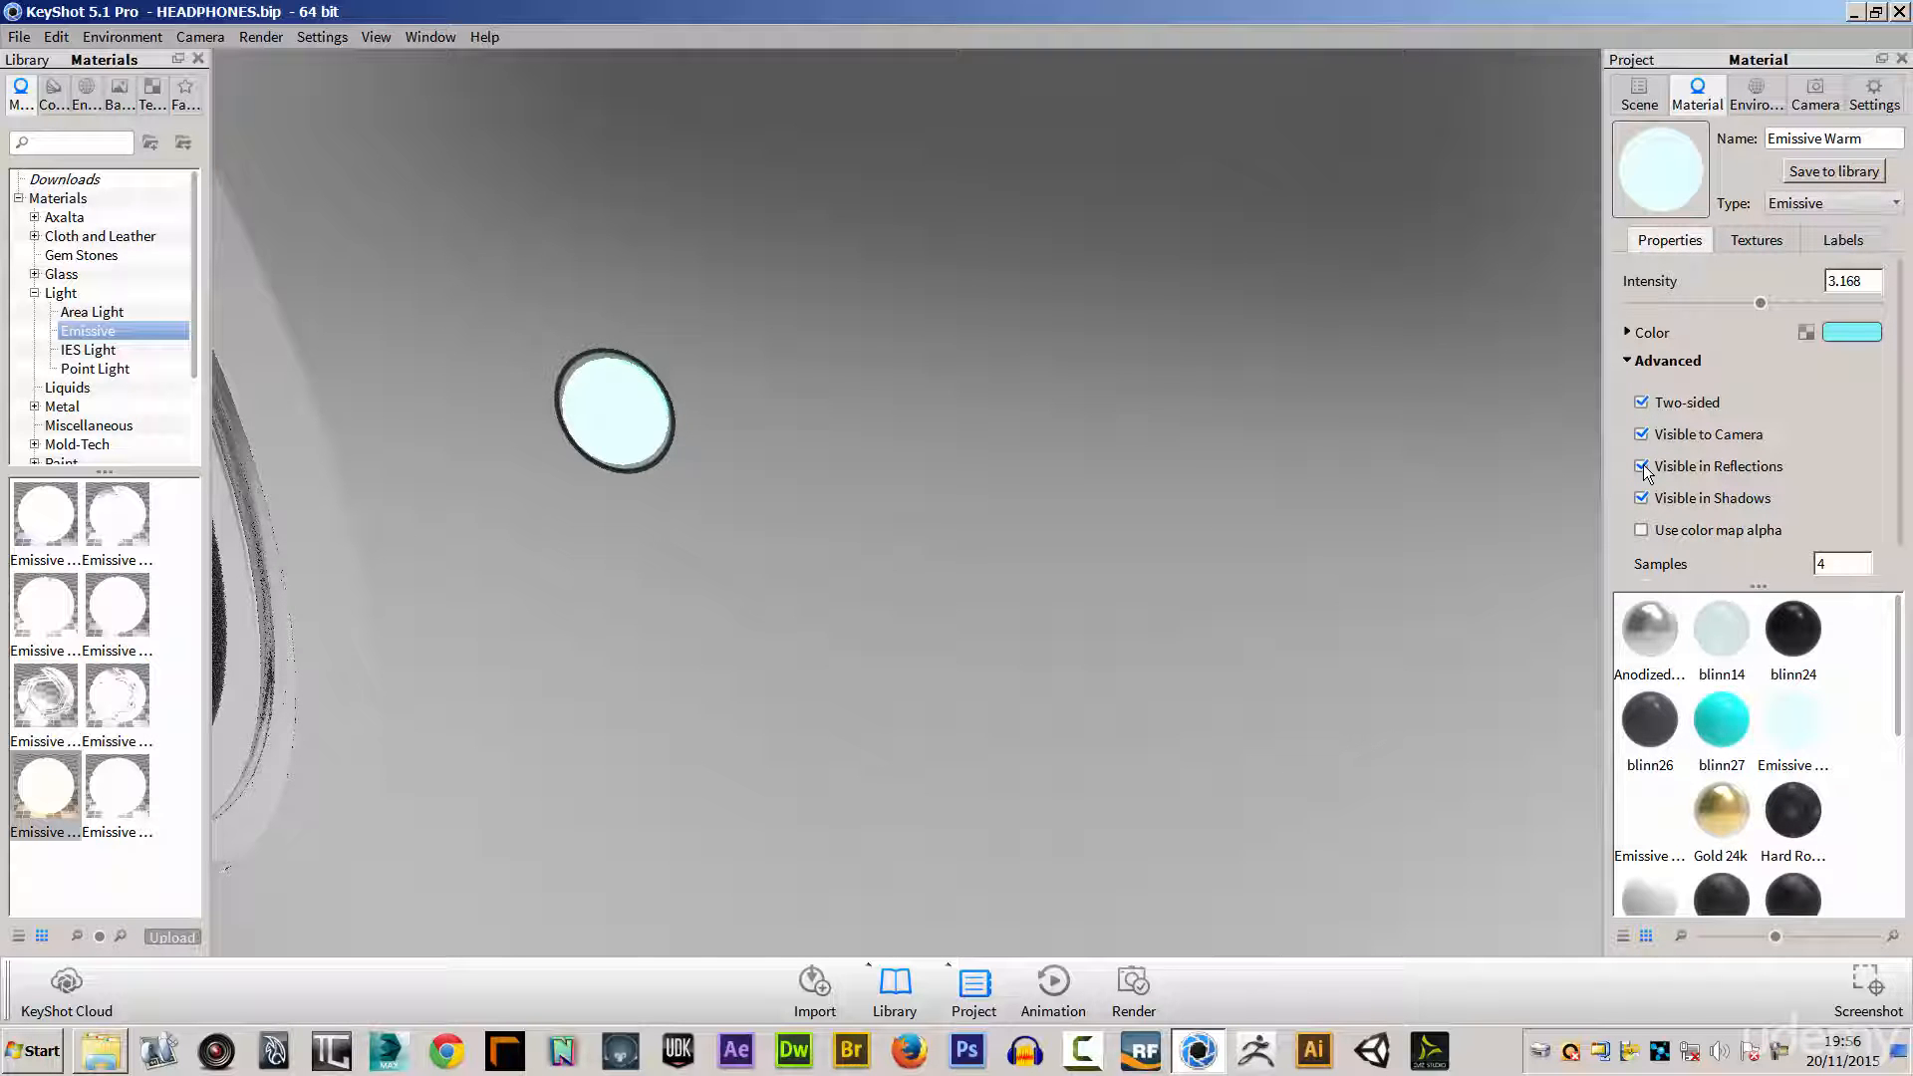
{"action": "left_click", "coordinate": [1640, 466]}
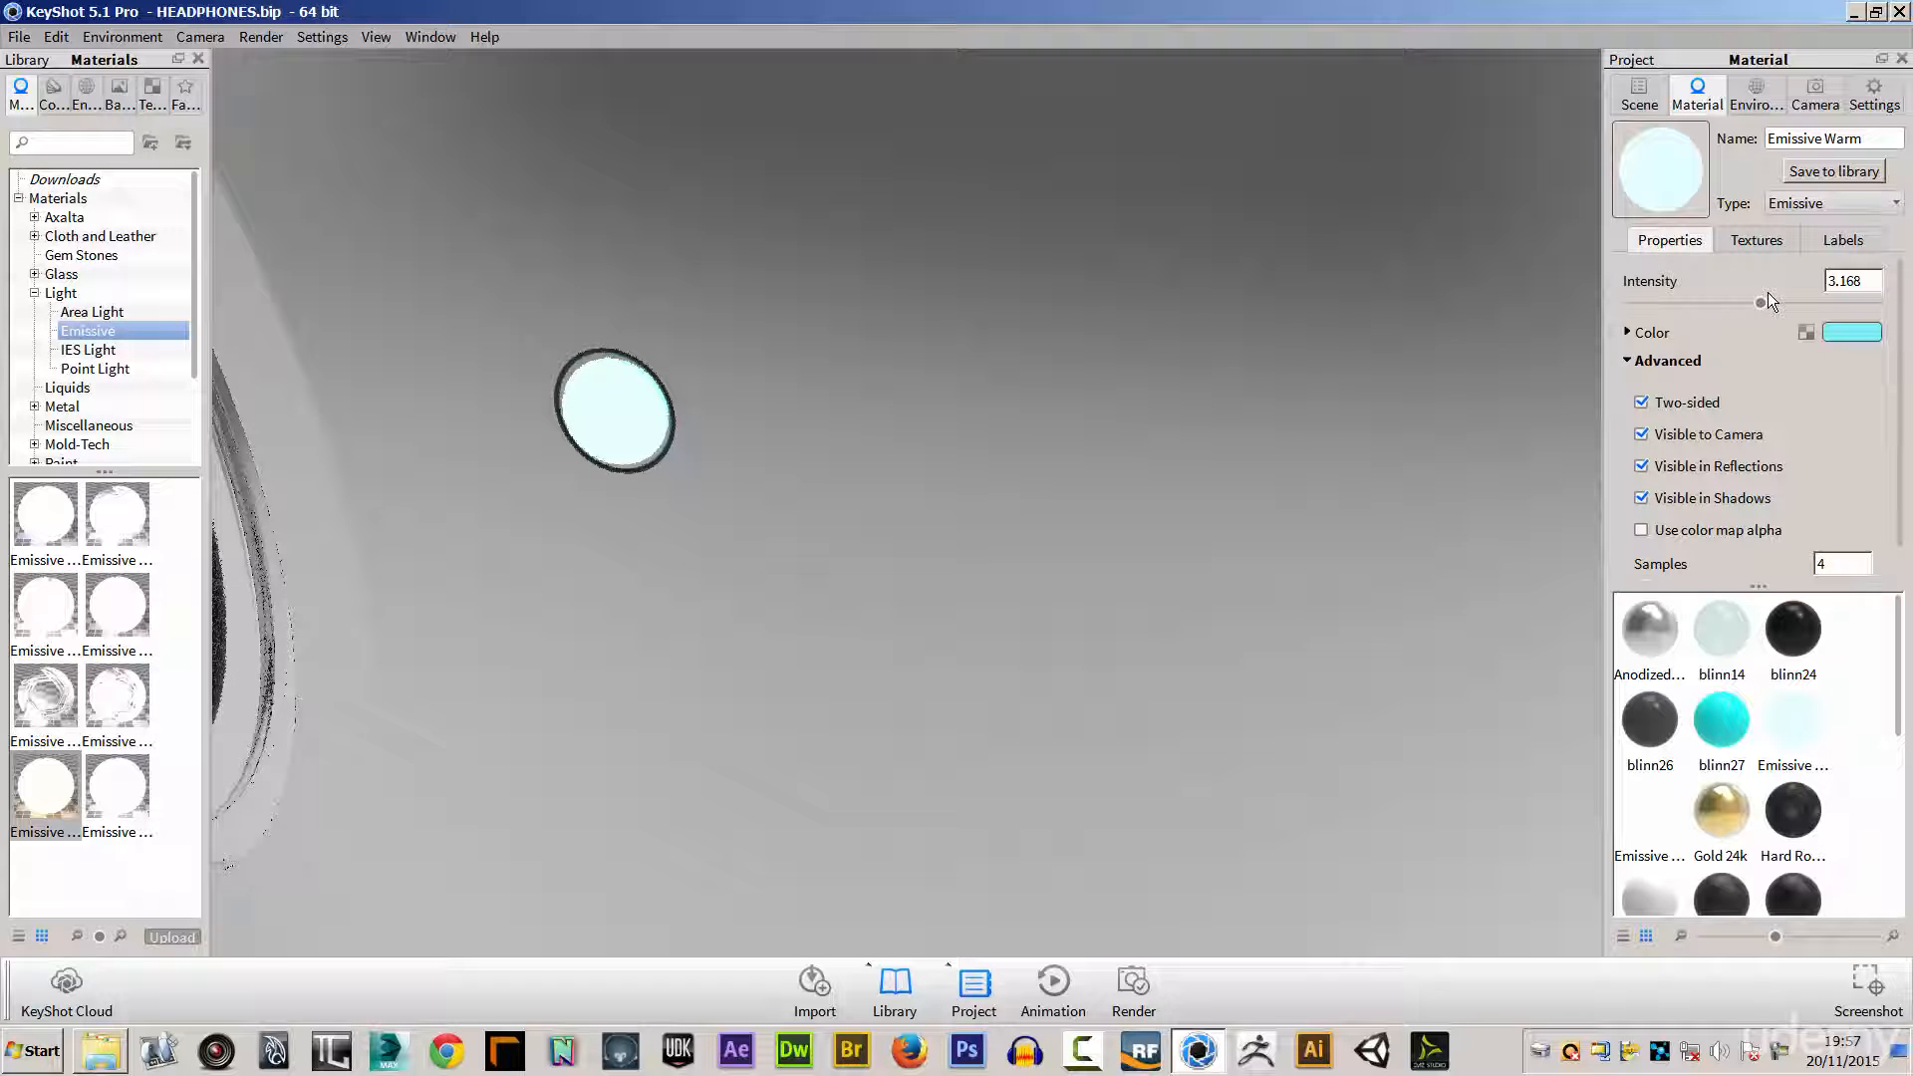
Step: Lower the inner sphere's emissive intensity slightly and show the glass sphere over it again
{"action": "left_click_drag", "start_coordinate": [1767, 293], "coordinate": [1743, 306]}
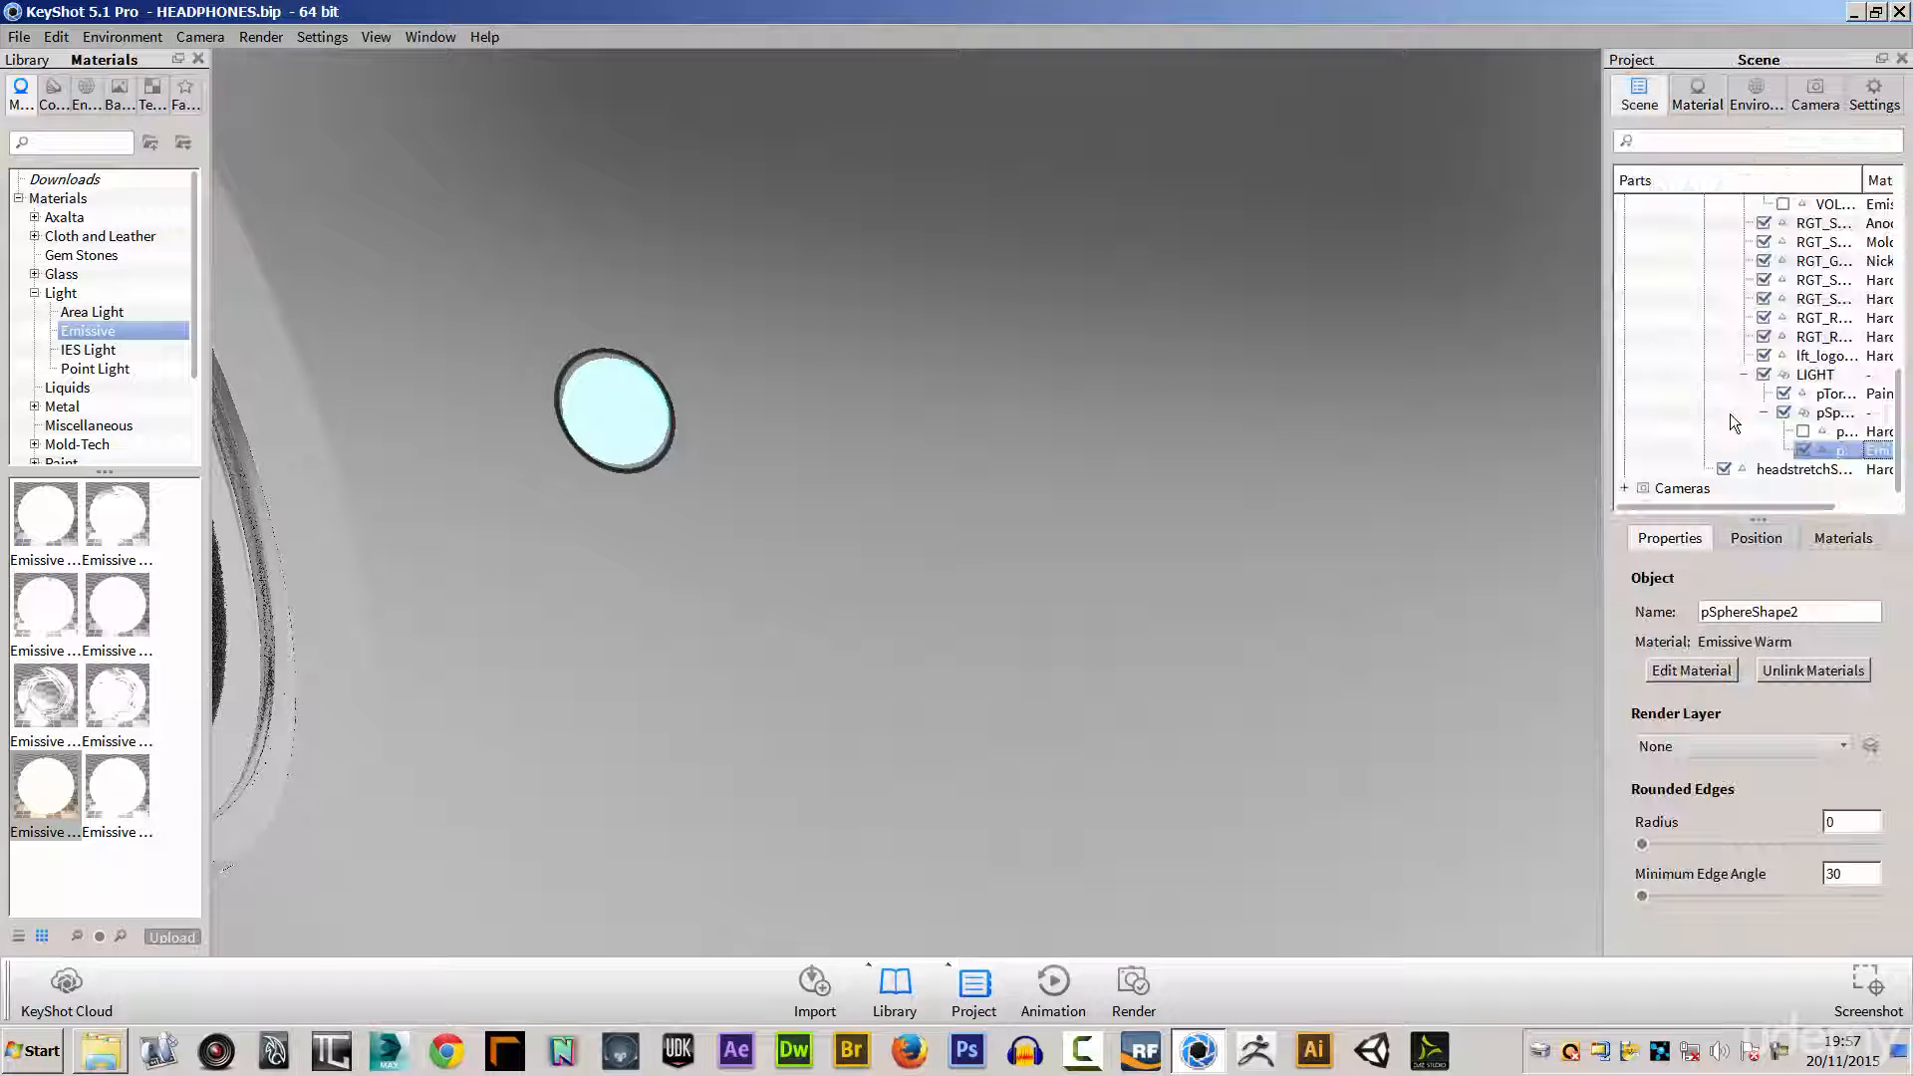
{"action": "right_click_drag", "start_coordinate": [1107, 458], "coordinate": [560, 608], "text": "alt"}
{"action": "left_click", "coordinate": [1010, 761]}
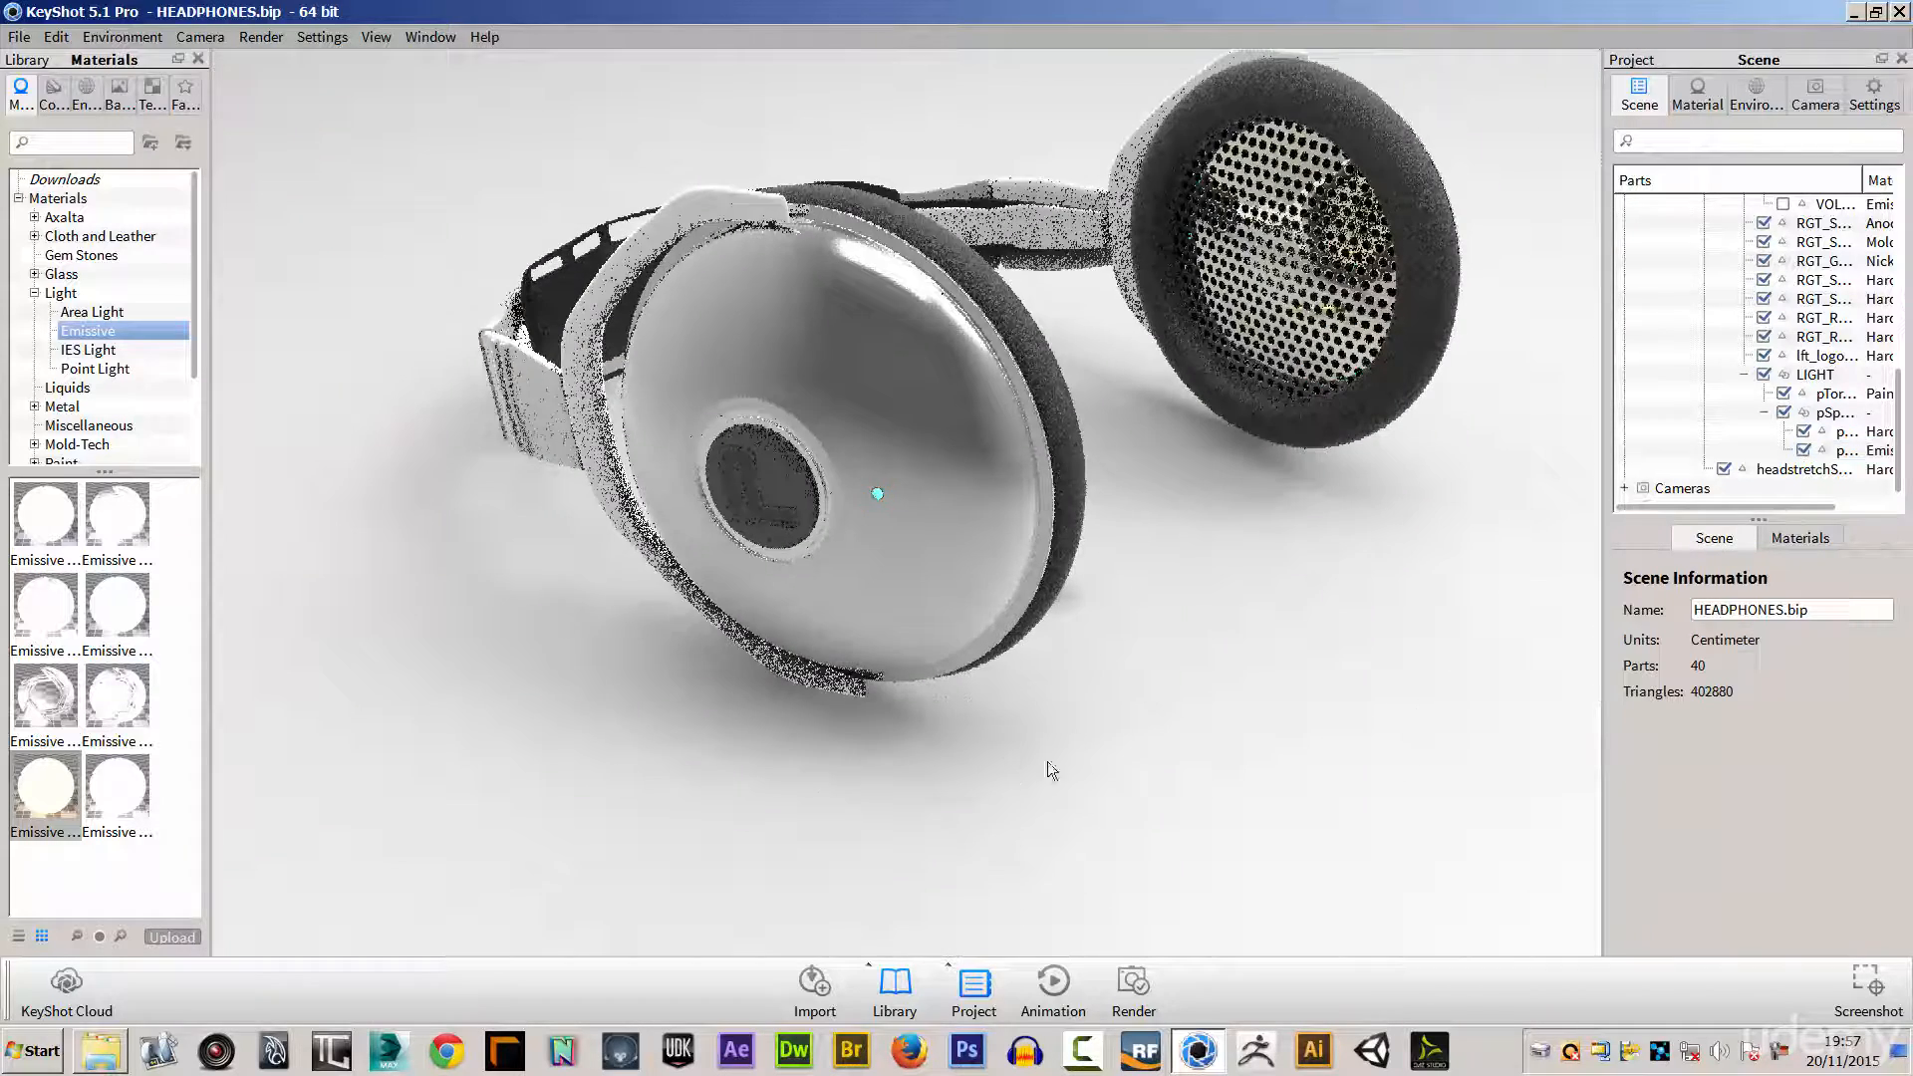
Step: Select the turquoise sphere on the end of the audio plug, check its material, and return to the scene's parts
{"action": "left_click_drag", "start_coordinate": [1181, 678], "coordinate": [1014, 668]}
{"action": "right_click_drag", "start_coordinate": [1011, 662], "coordinate": [1365, 757], "text": "alt"}
{"action": "middle_click_drag", "start_coordinate": [982, 732], "coordinate": [928, 488]}
{"action": "right_click_drag", "start_coordinate": [942, 528], "coordinate": [1149, 647], "text": "alt"}
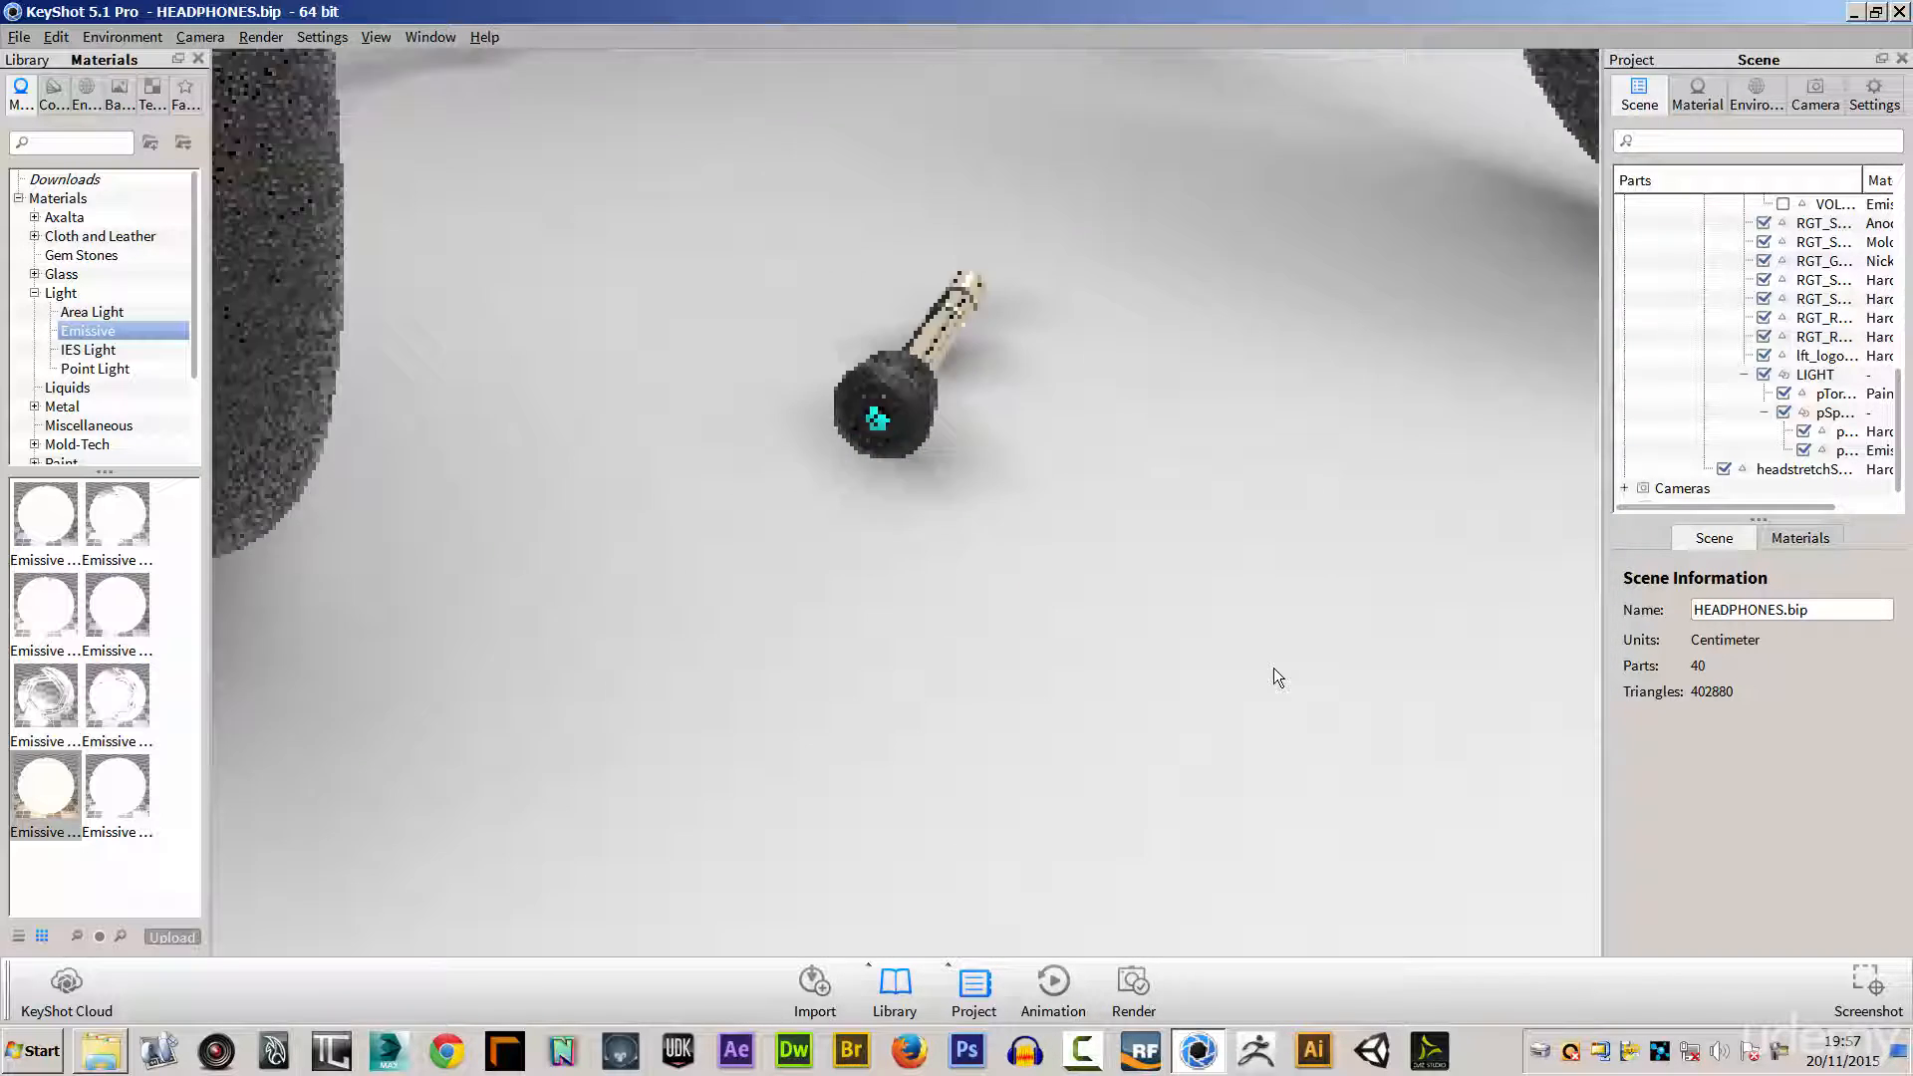
{"action": "left_click", "coordinate": [870, 386]}
{"action": "double_click", "coordinate": [884, 388]}
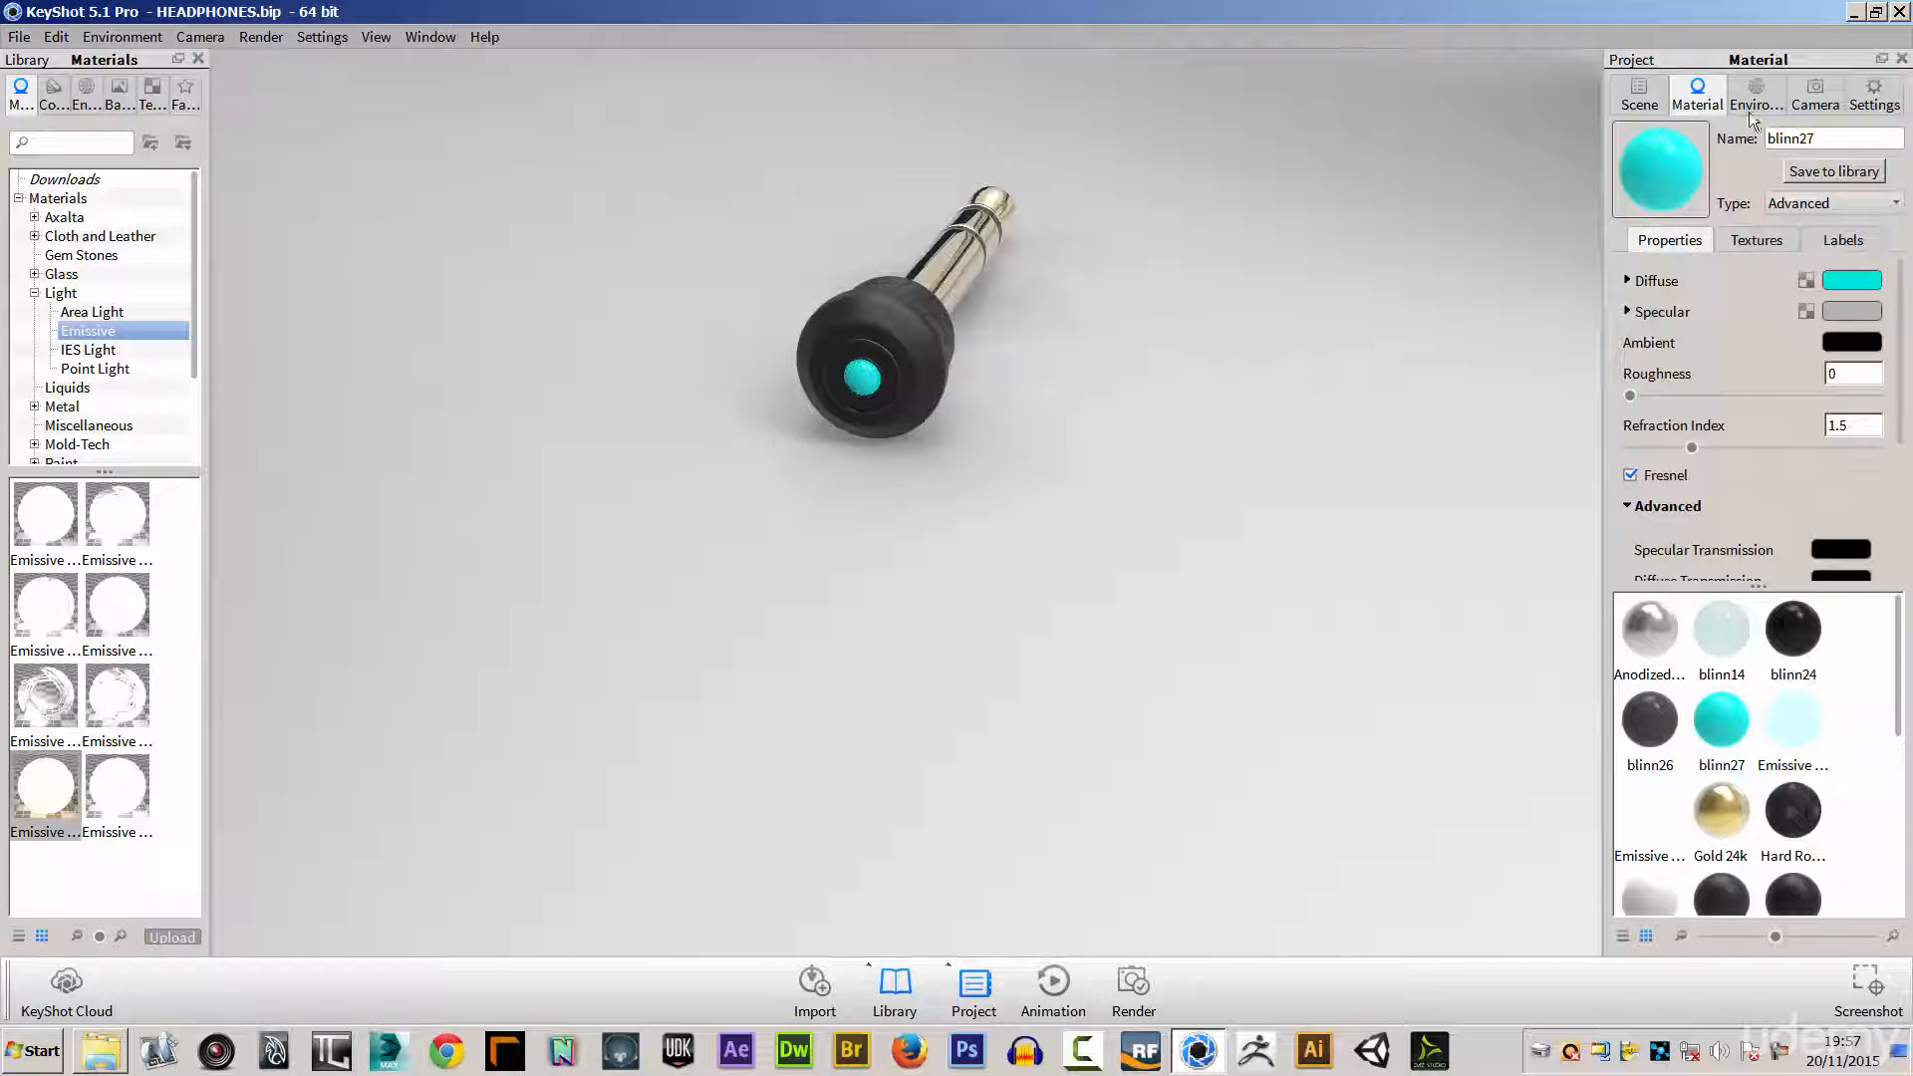
{"action": "left_click", "coordinate": [1639, 95]}
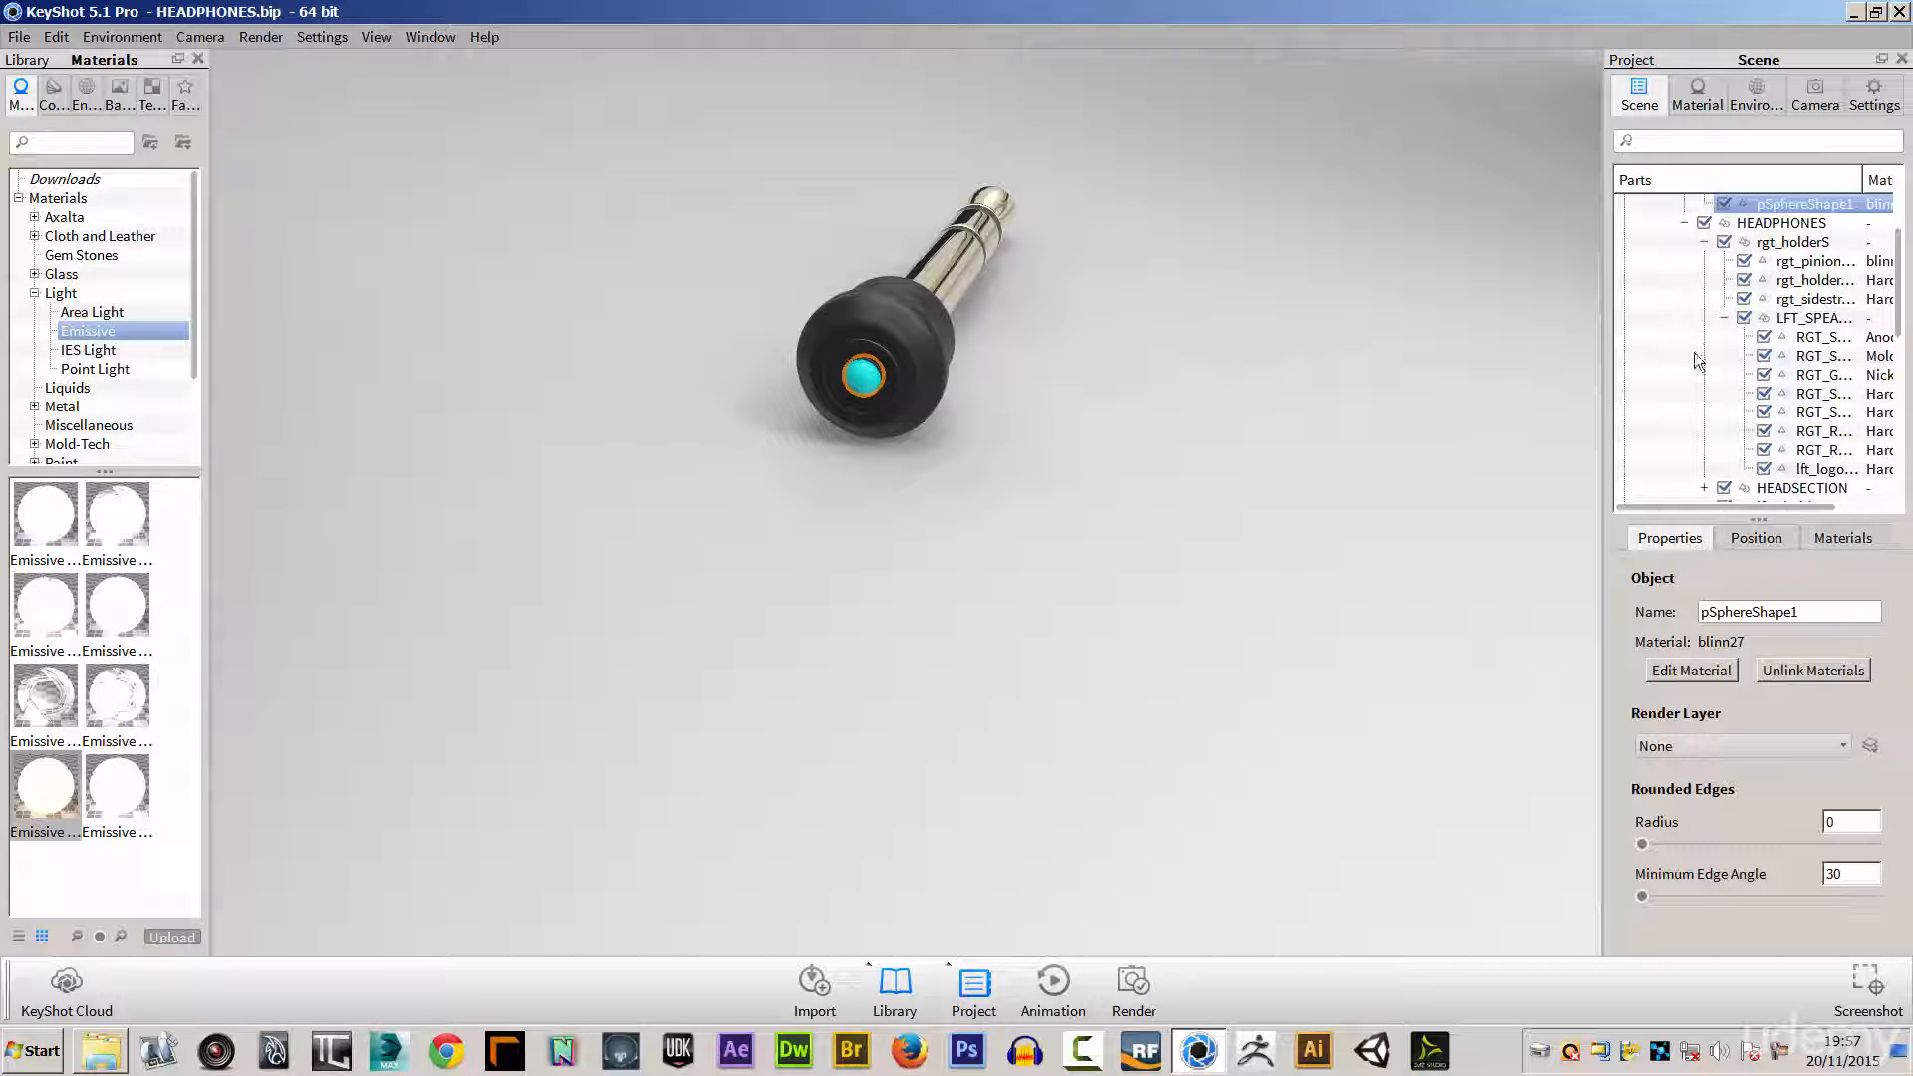
{"action": "key", "text": "f"}
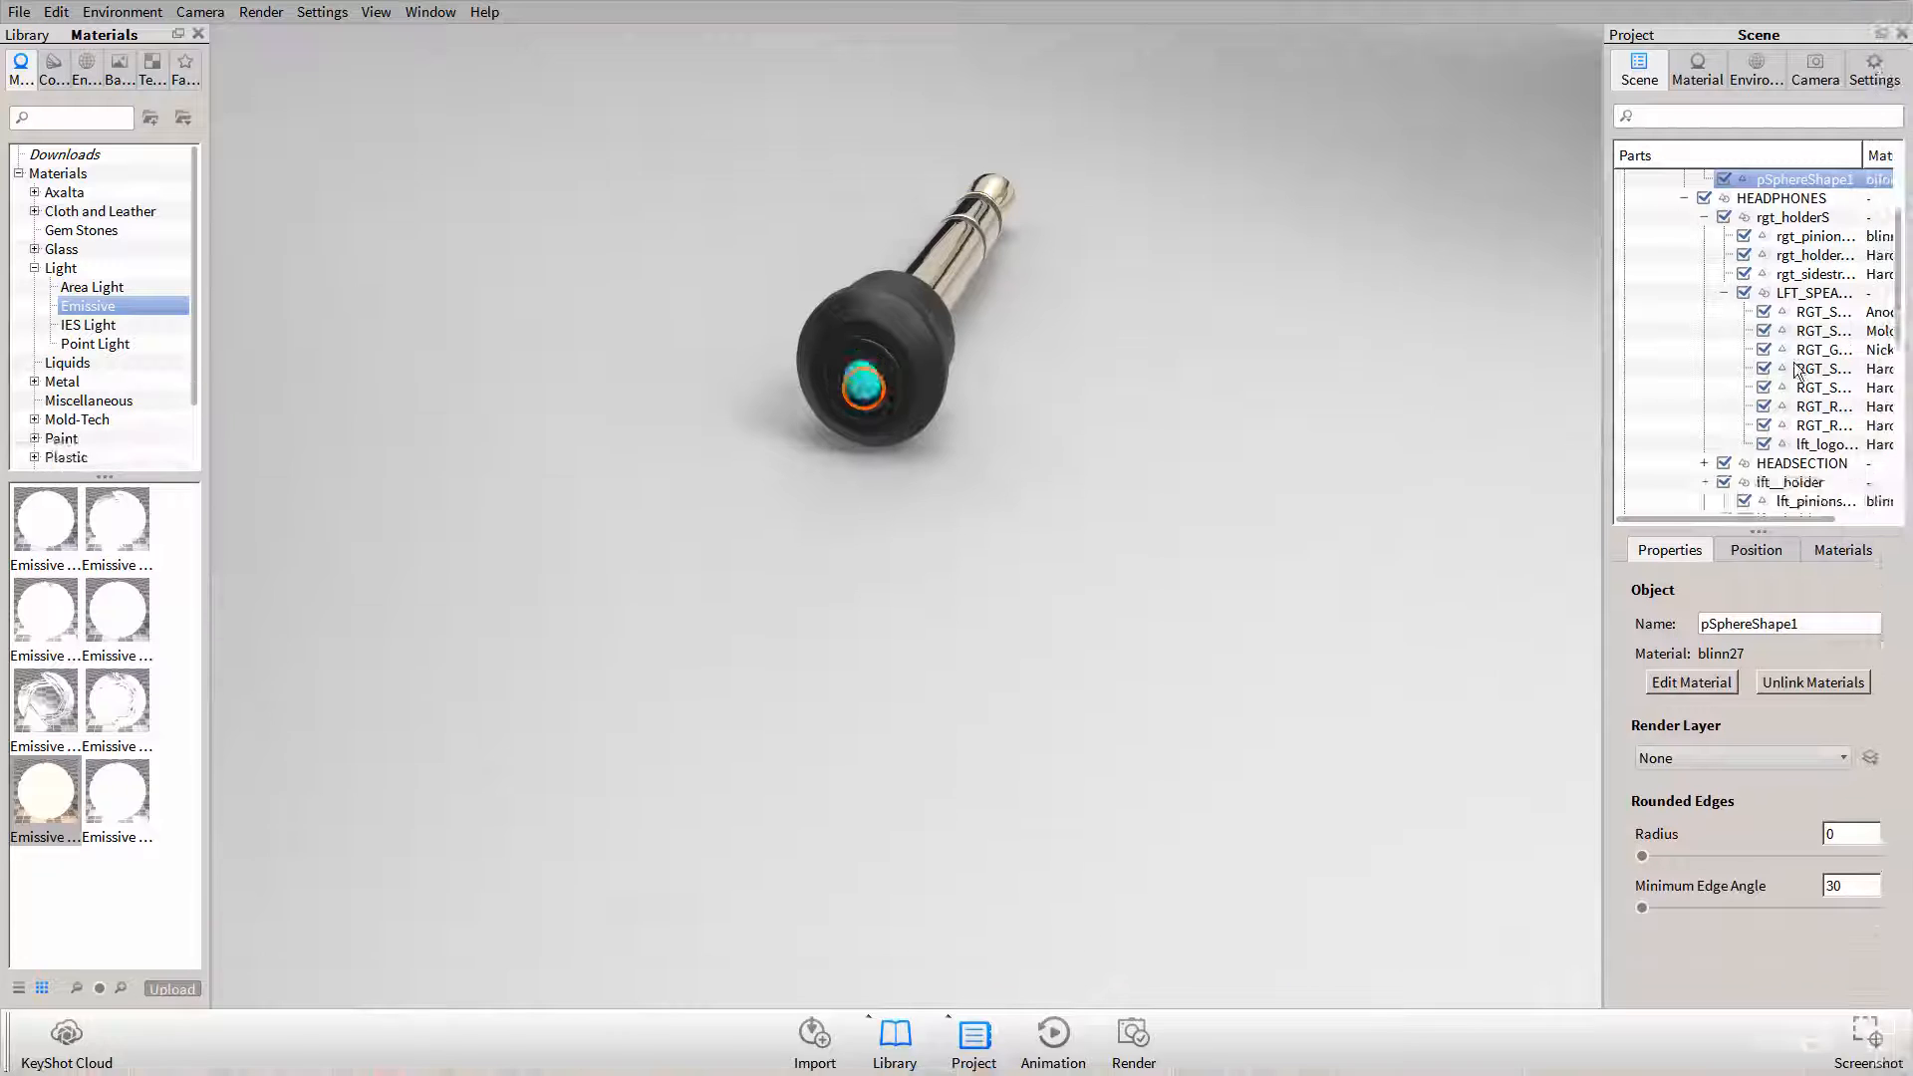
{"action": "key", "text": "f"}
{"action": "left_click", "coordinate": [1841, 16]}
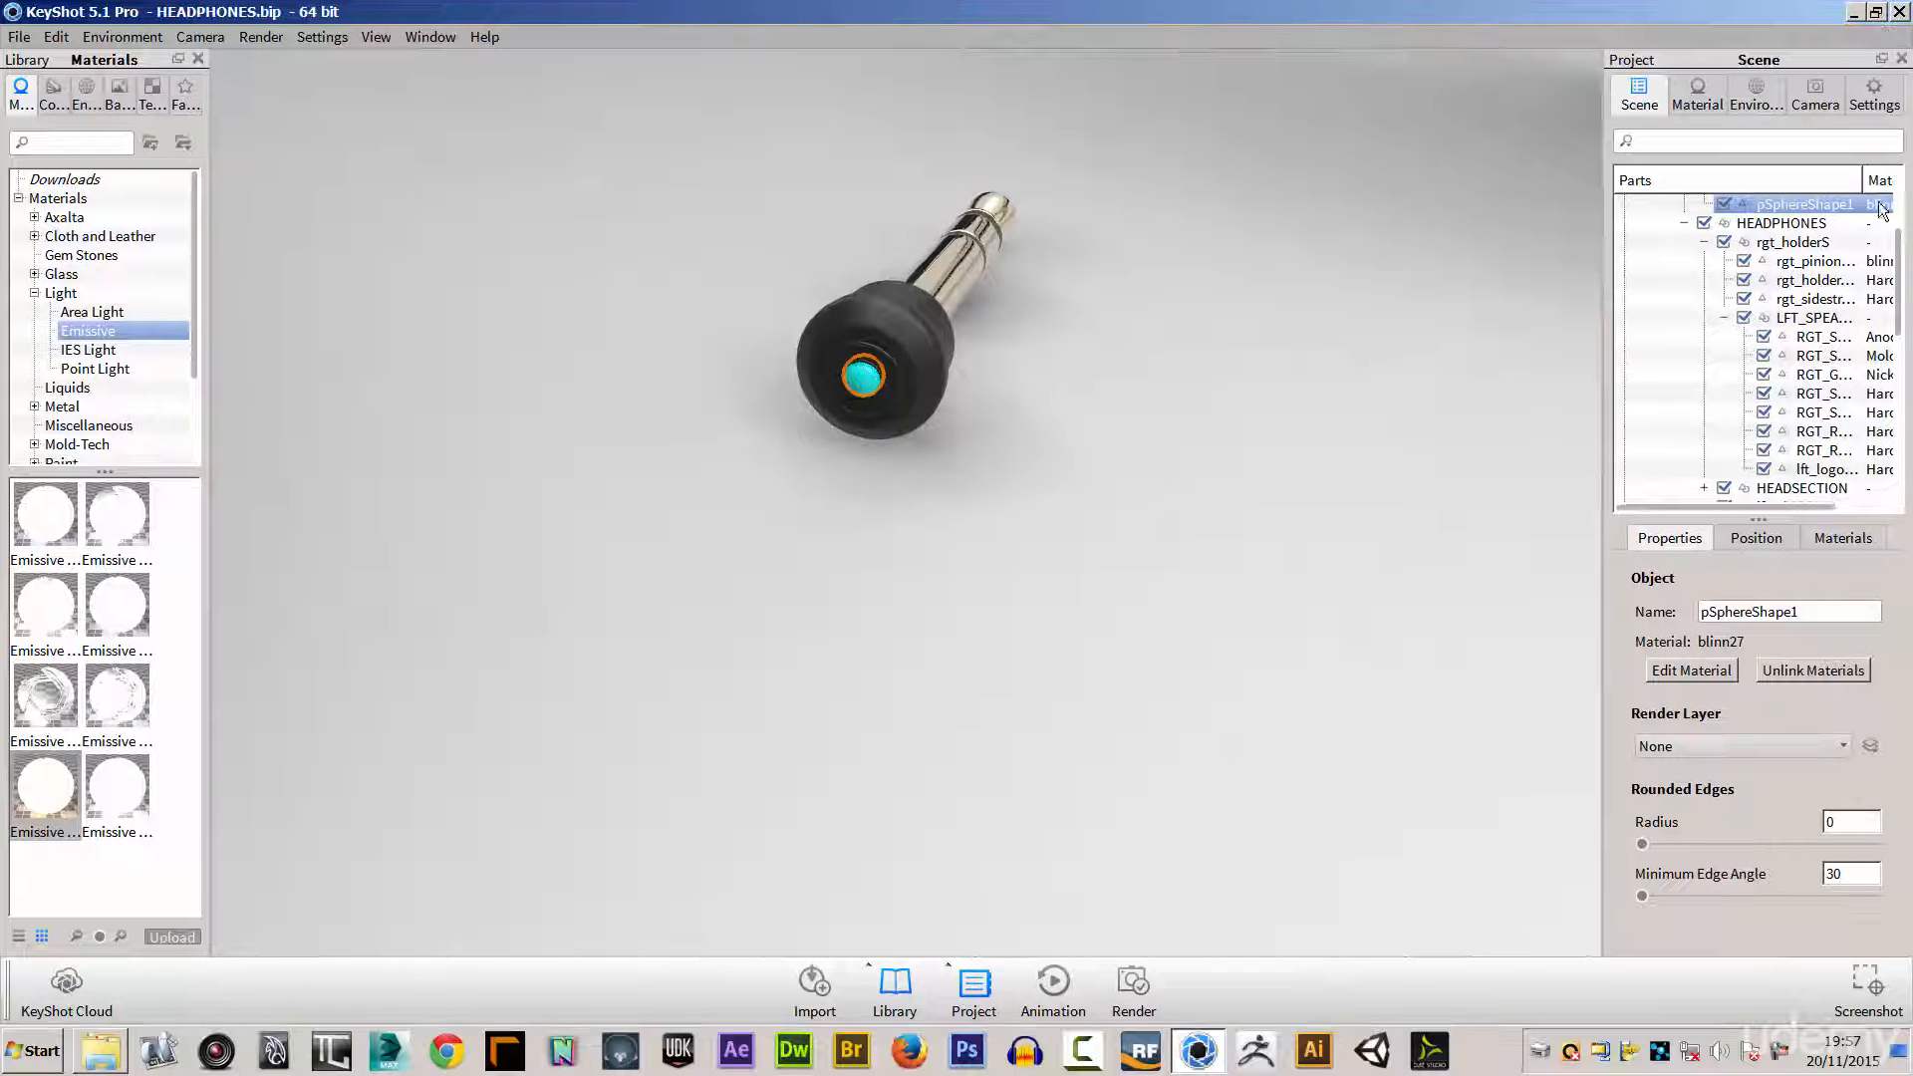
Step: Locate the turquoise sphere's part, pSphereShape1, in the PLUG group and toggle its visibility off and on to identify it
{"action": "double_click", "coordinate": [858, 387]}
{"action": "left_click", "coordinate": [1639, 95]}
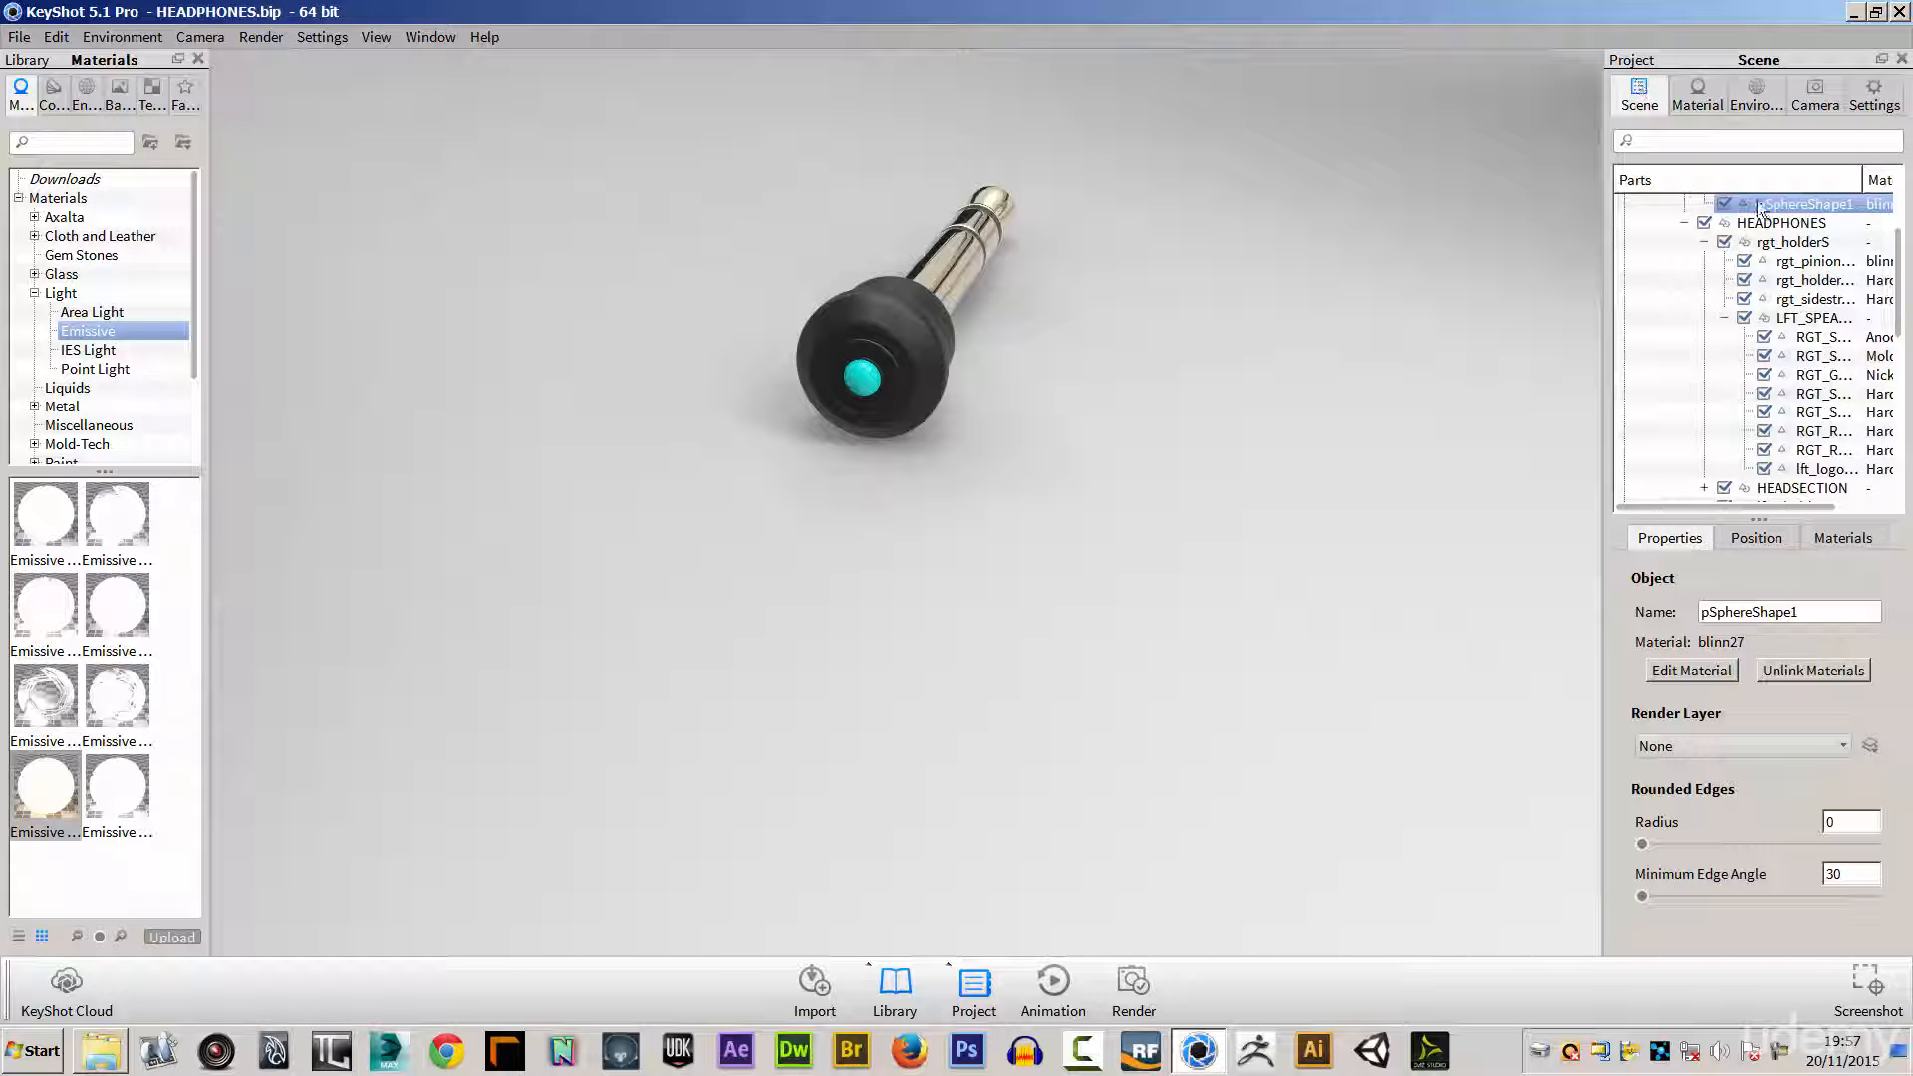
{"action": "left_click_drag", "start_coordinate": [1892, 289], "coordinate": [1869, 239]}
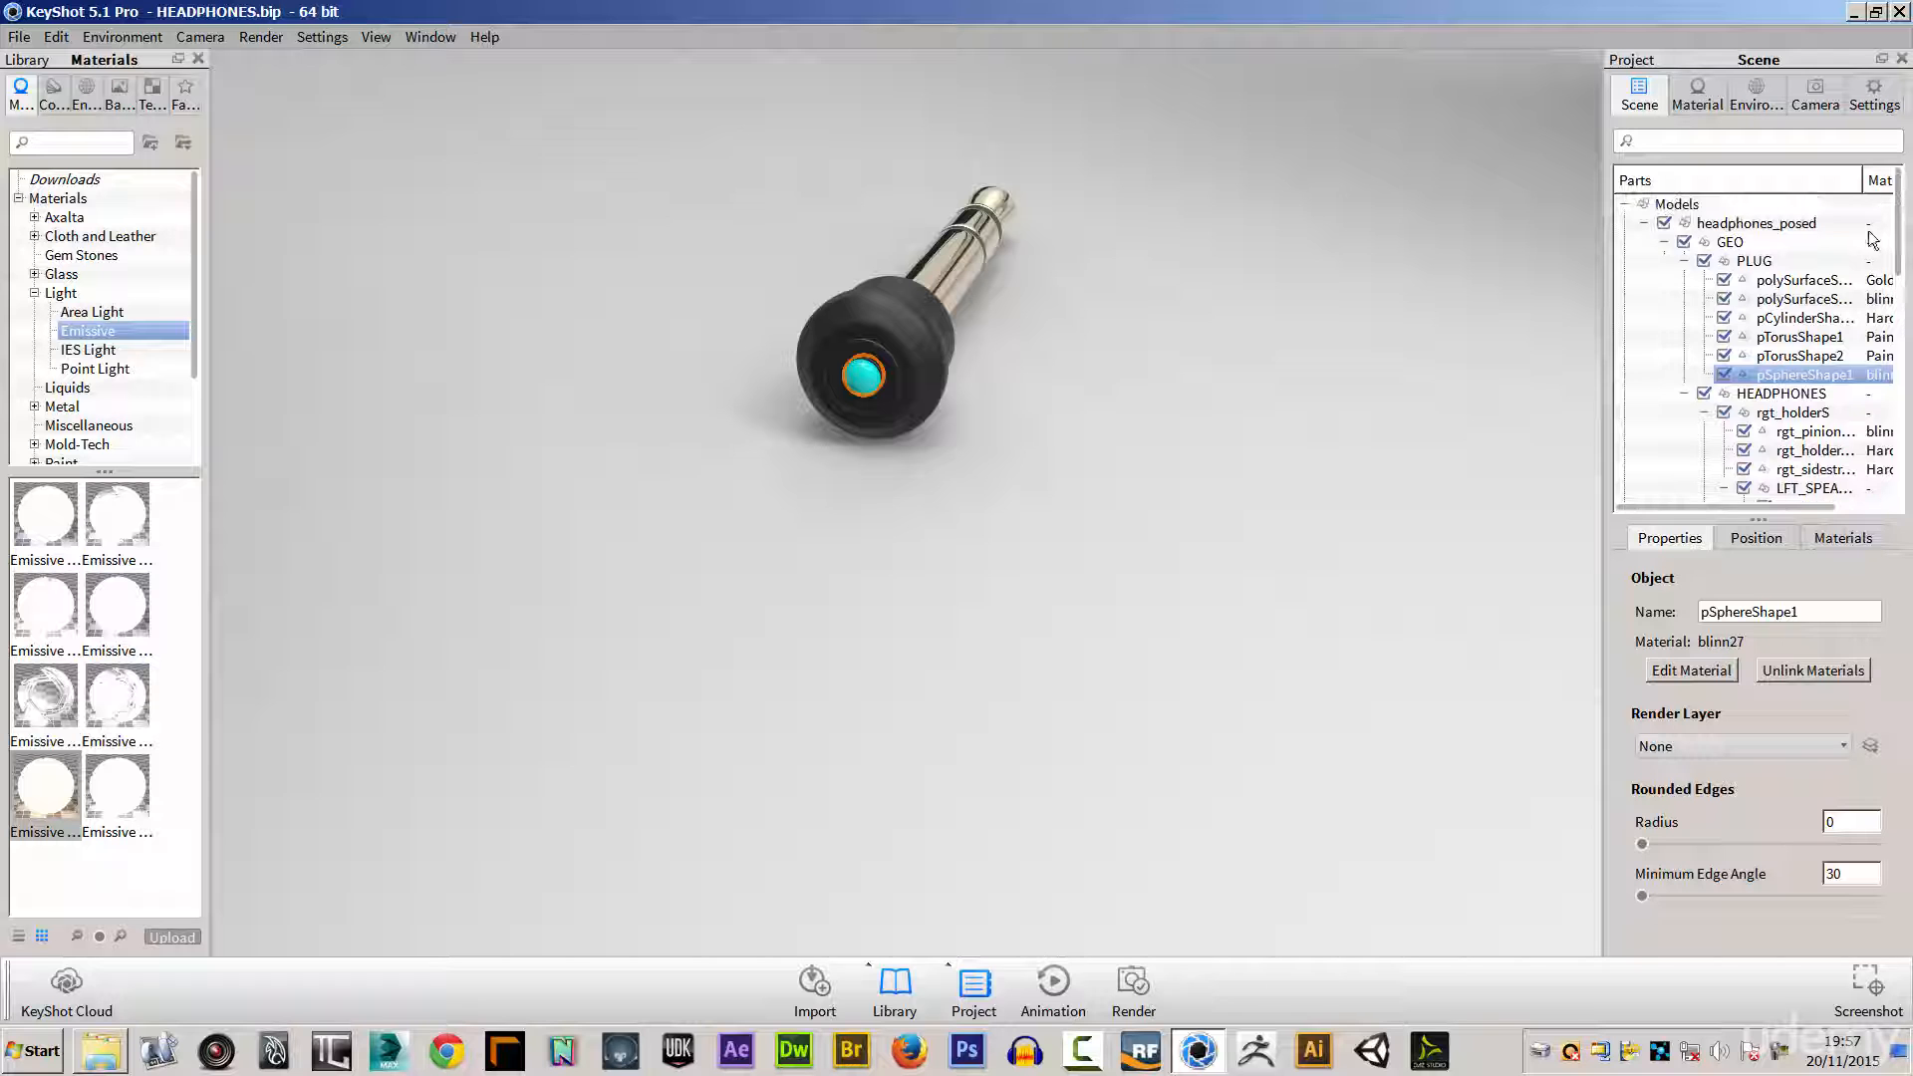
{"action": "double_click", "coordinate": [1724, 375]}
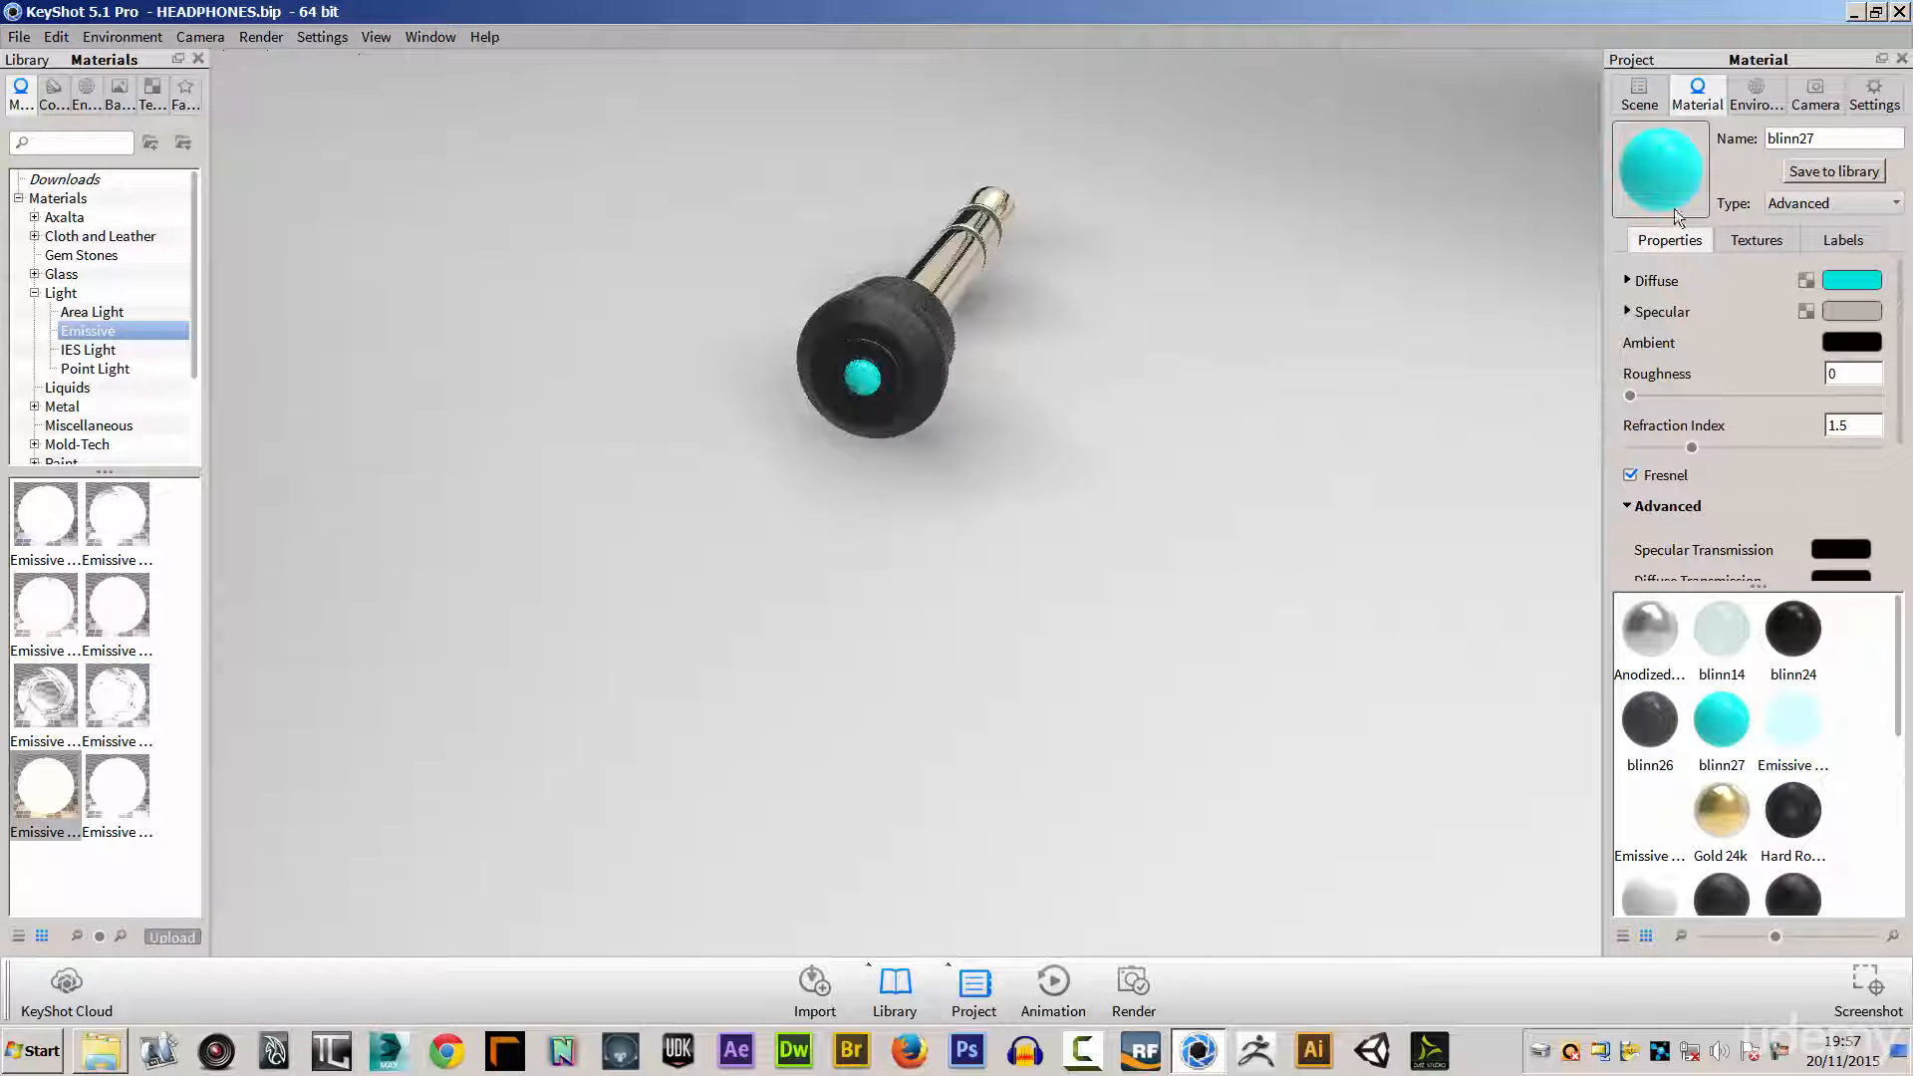
{"action": "left_click", "coordinate": [1641, 95]}
{"action": "left_click", "coordinate": [1723, 374]}
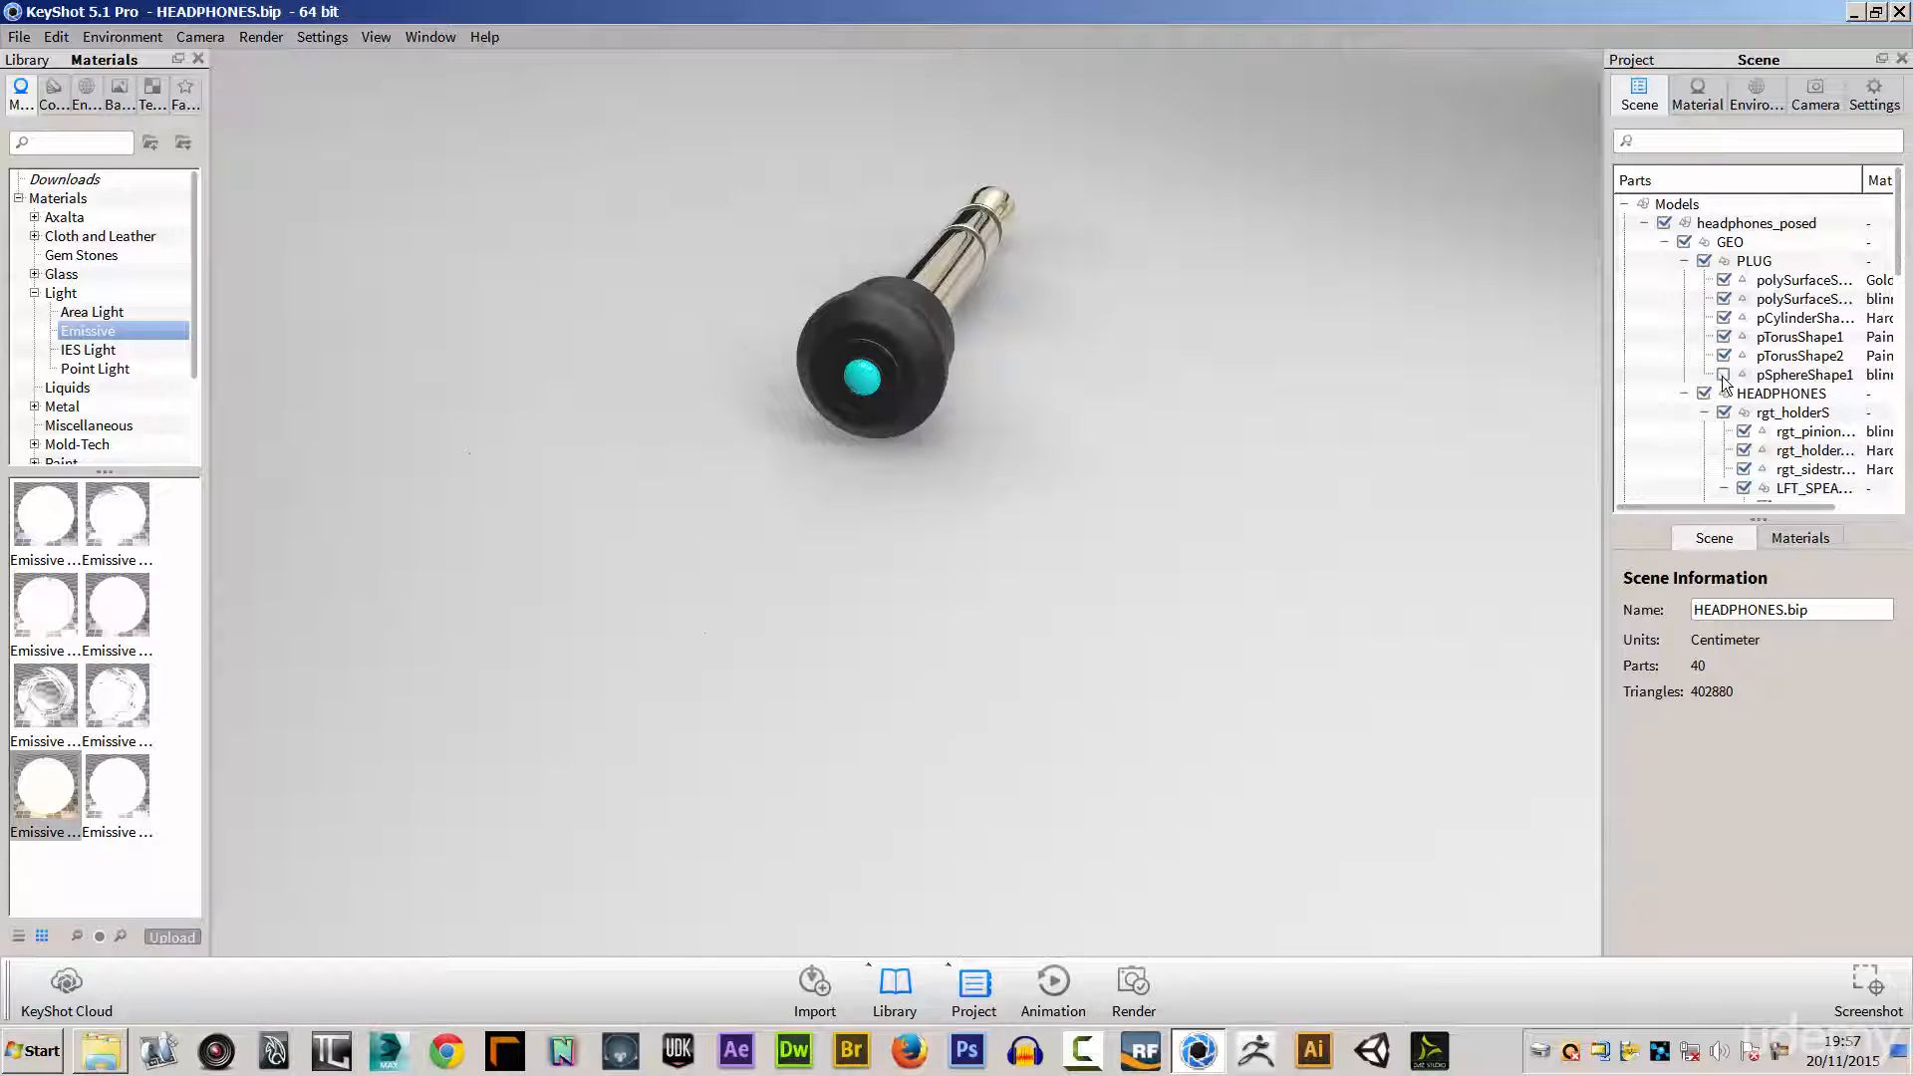
{"action": "left_click", "coordinate": [1723, 375]}
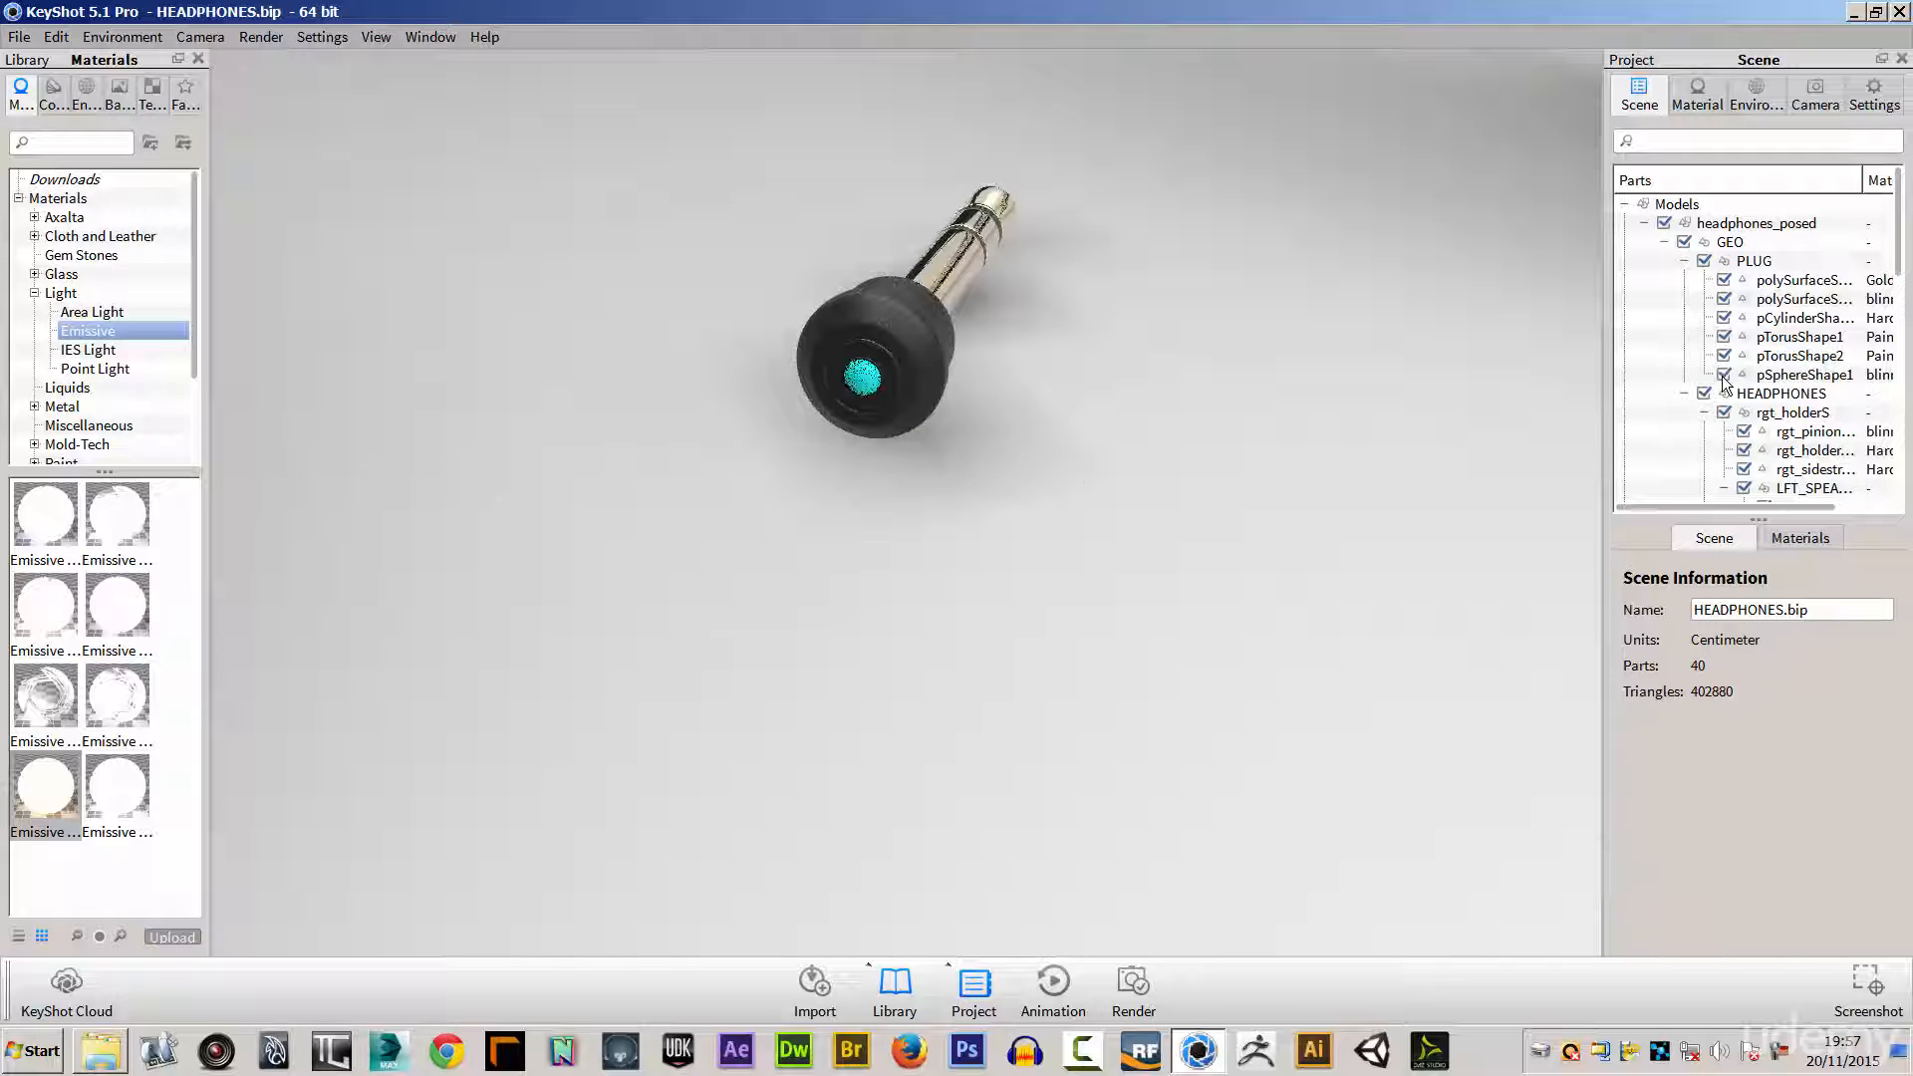
Step: Hide the turquoise pSphereShape1 on the plug and show it again to check which object it is
{"action": "left_click", "coordinate": [1793, 374]}
{"action": "right_click", "coordinate": [1790, 377]}
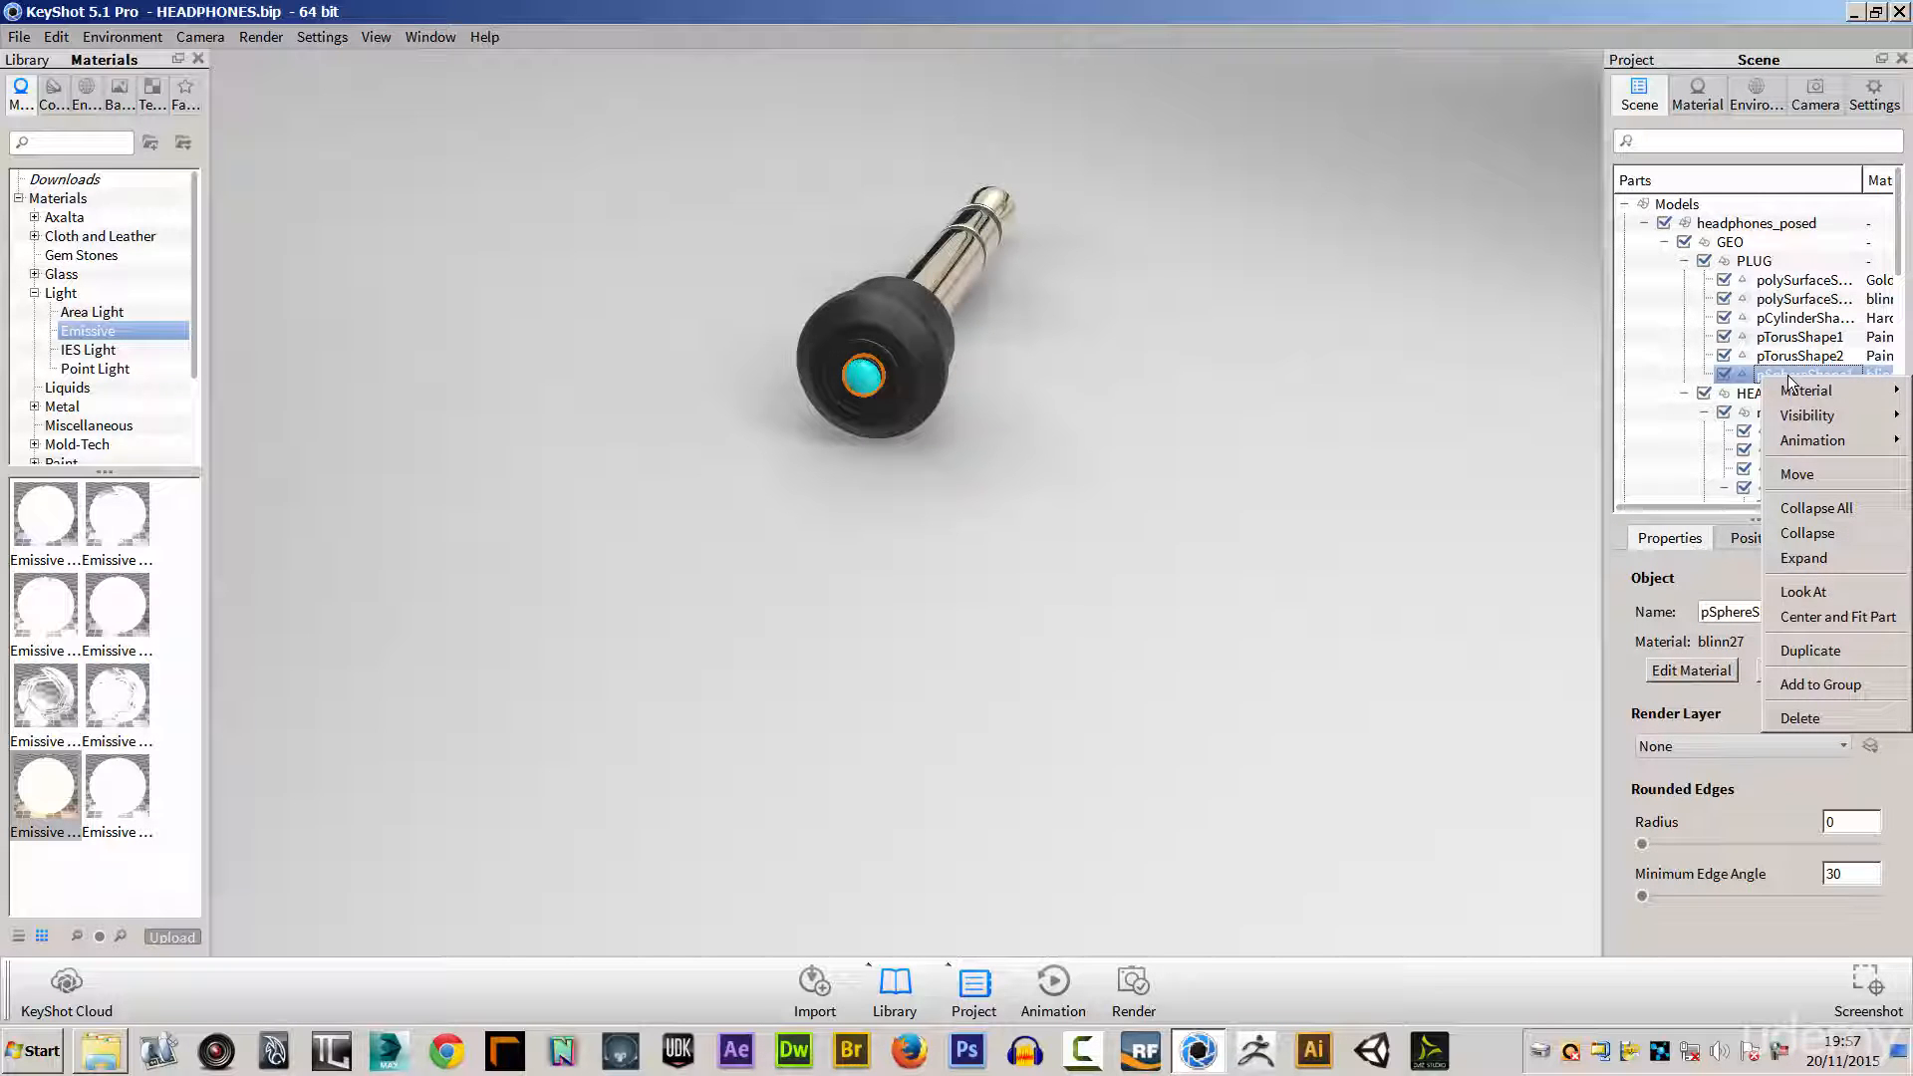
{"action": "left_click", "coordinate": [1724, 376]}
{"action": "left_click", "coordinate": [1724, 376]}
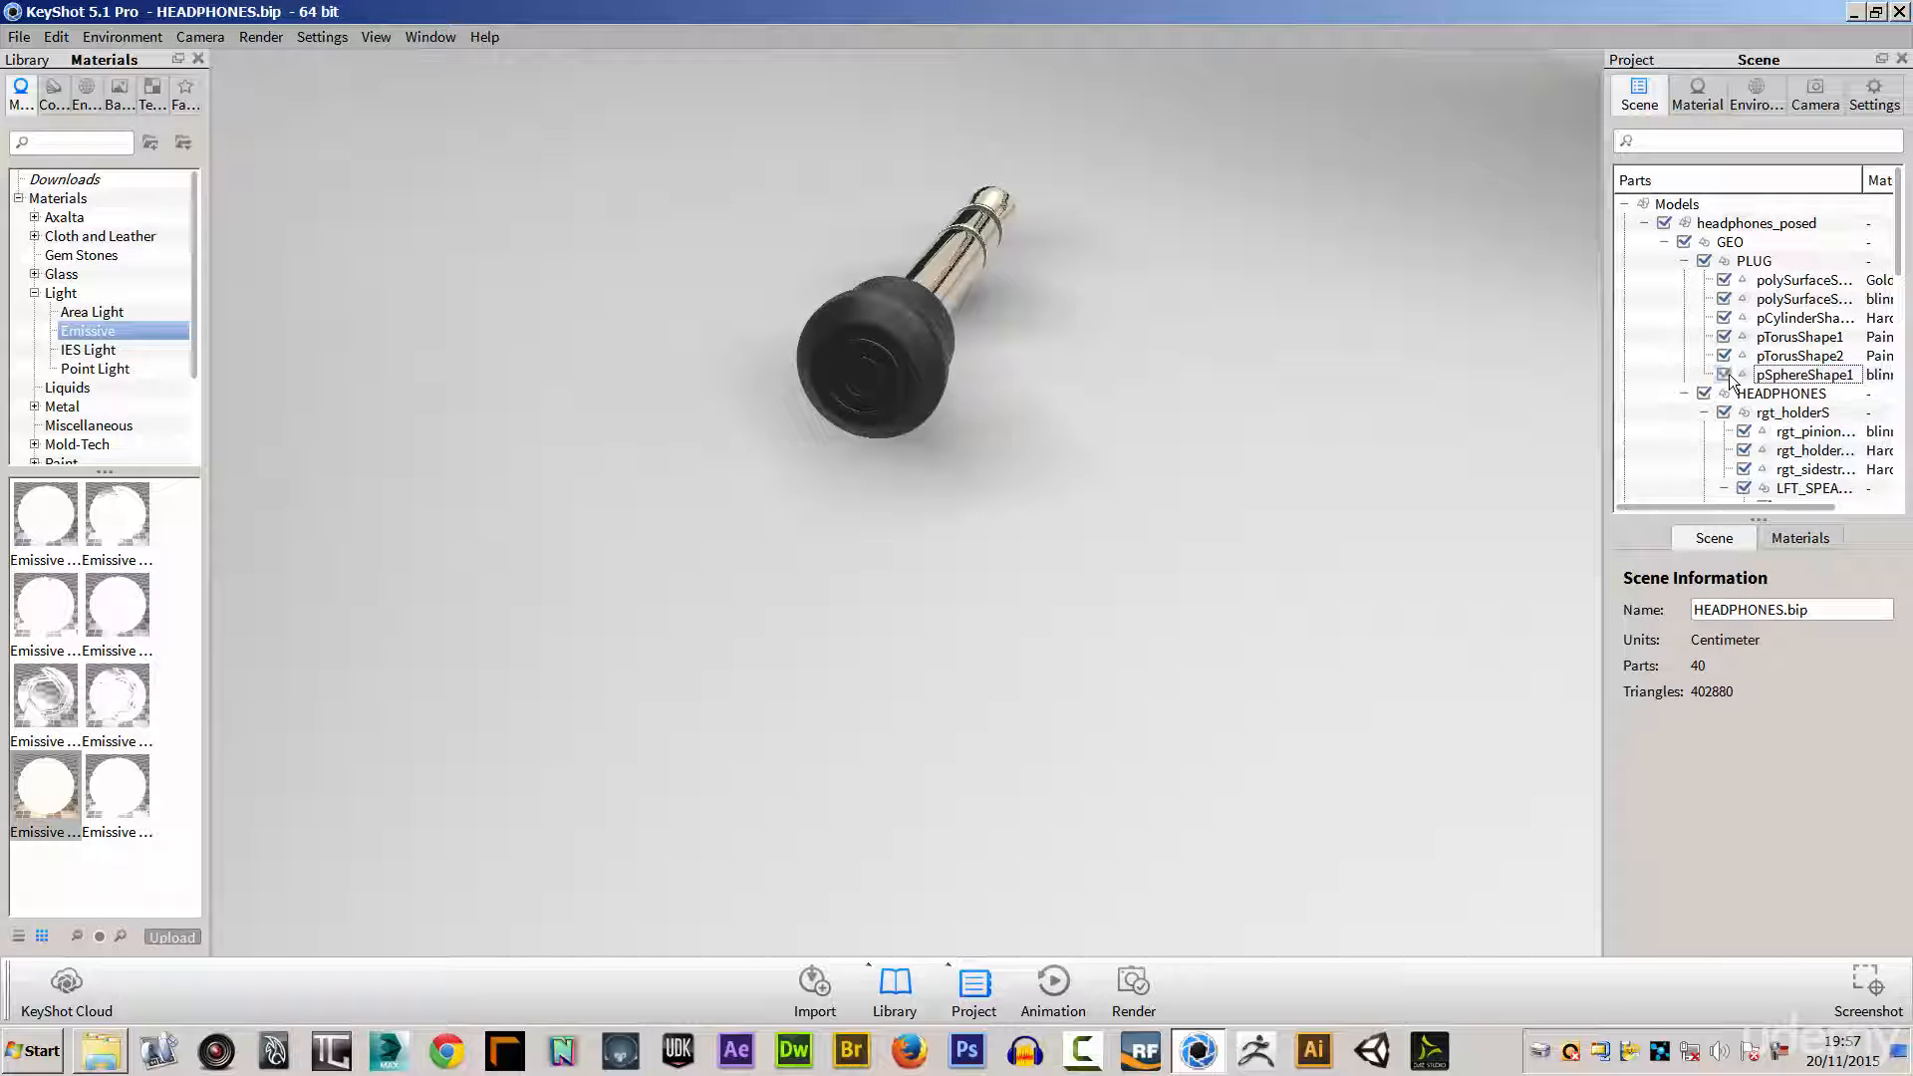
Step: Change the material type of the plug's pSphereShape1 from Advanced to Glass
{"action": "left_click", "coordinate": [1787, 375]}
{"action": "left_click", "coordinate": [1696, 95]}
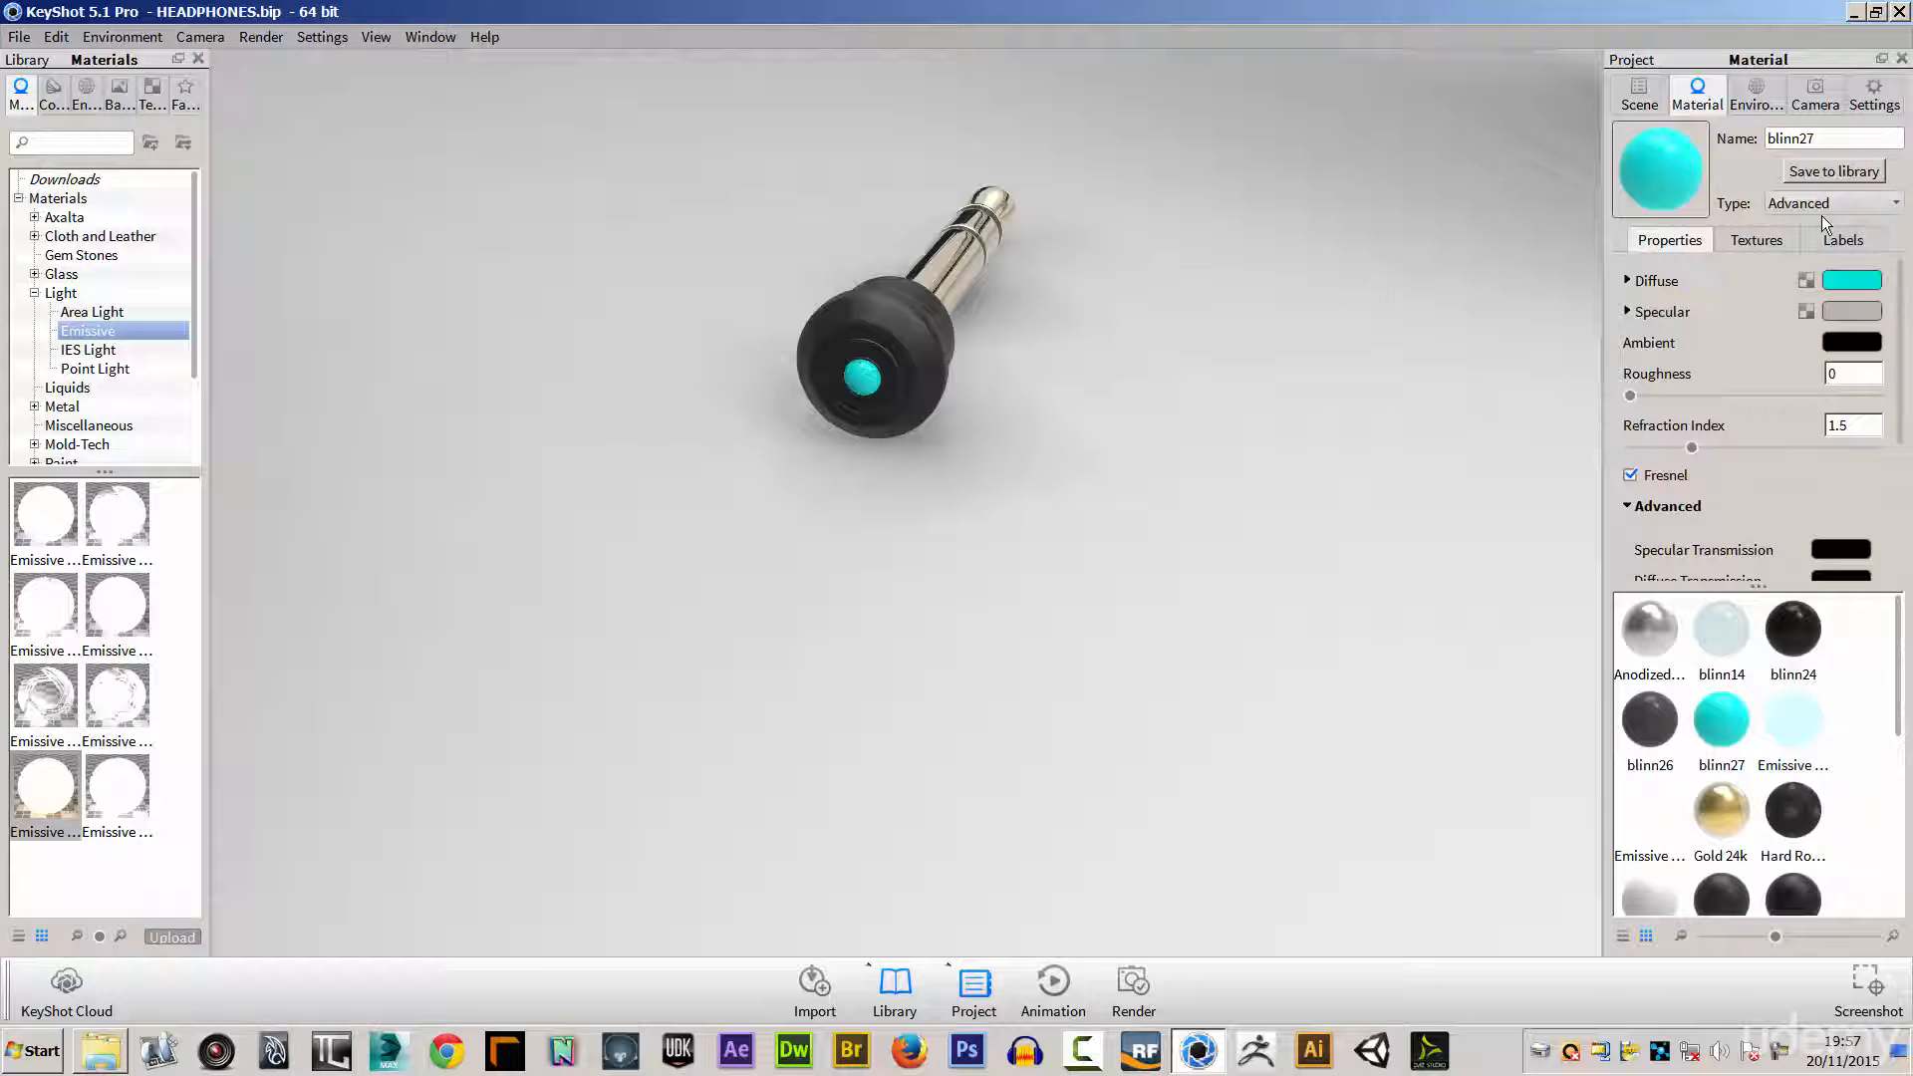
{"action": "left_click", "coordinate": [1891, 202]}
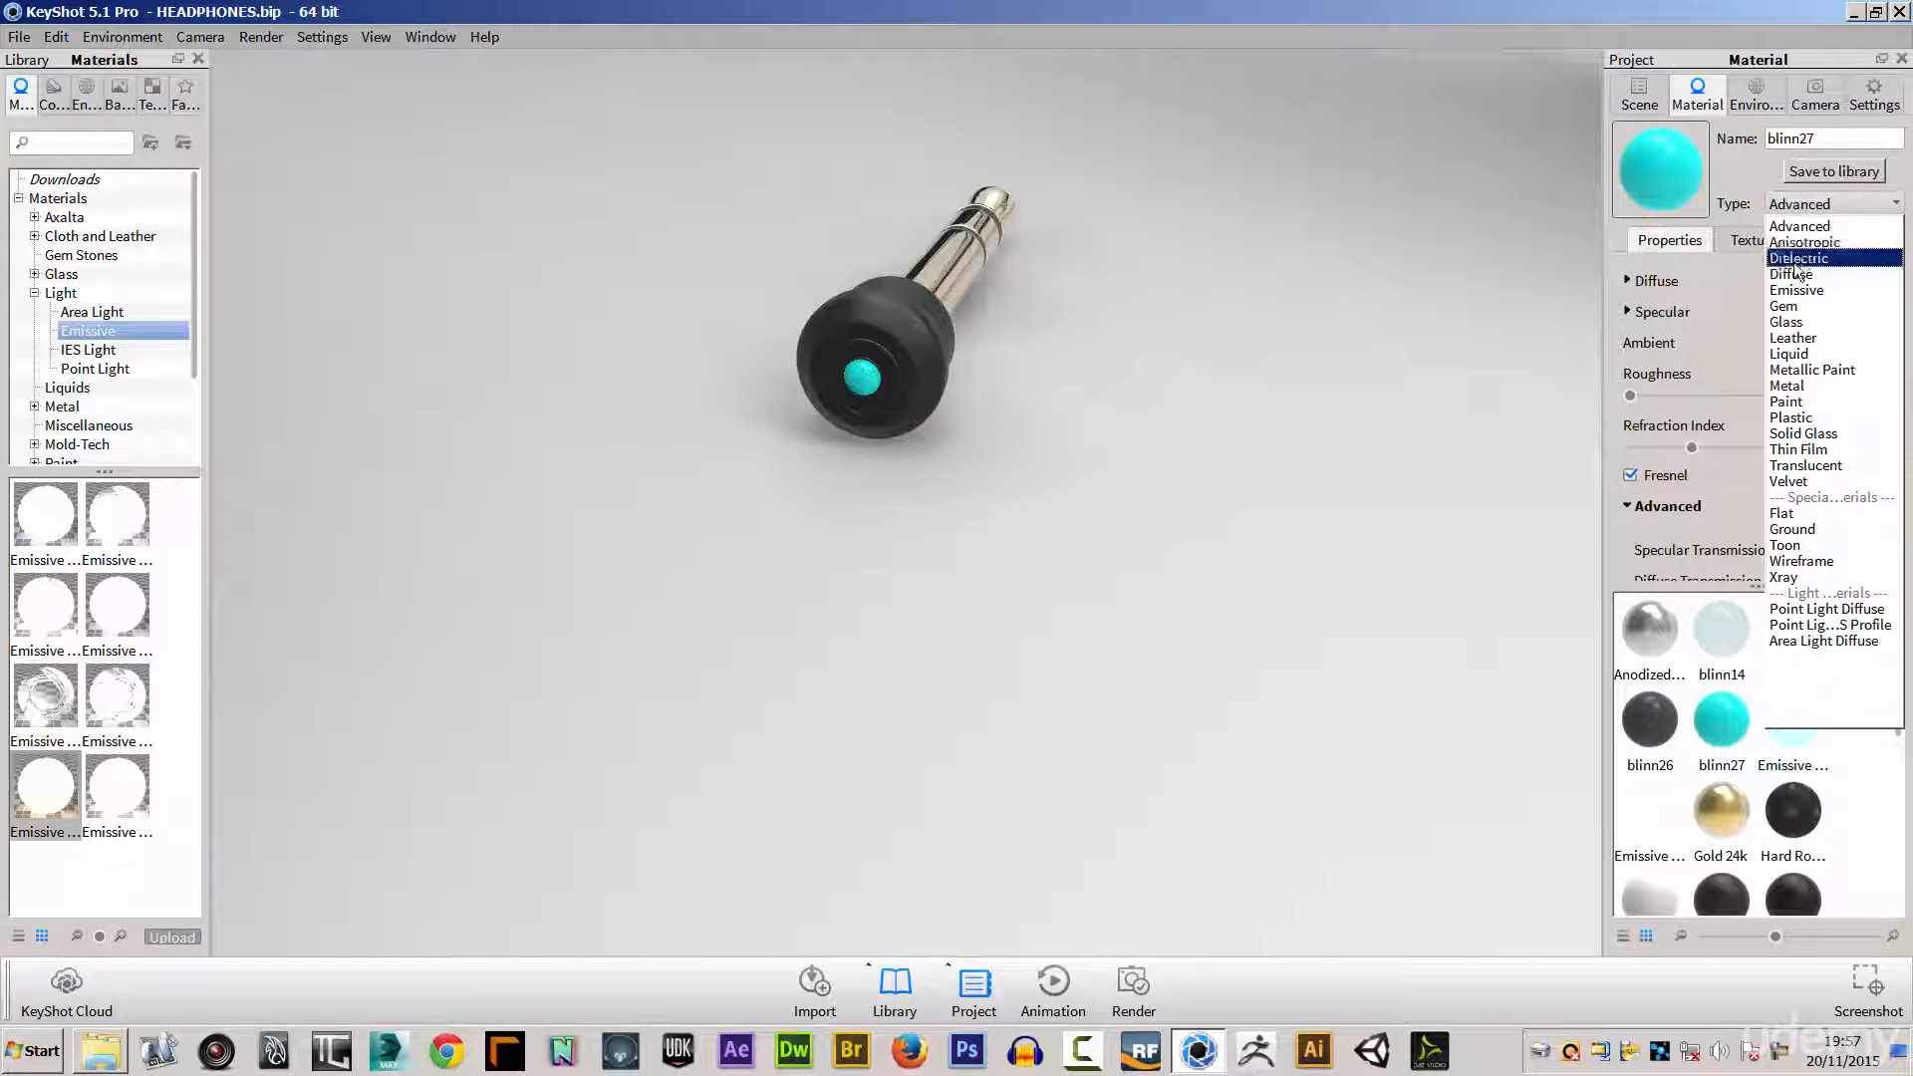
{"action": "left_click", "coordinate": [1789, 314]}
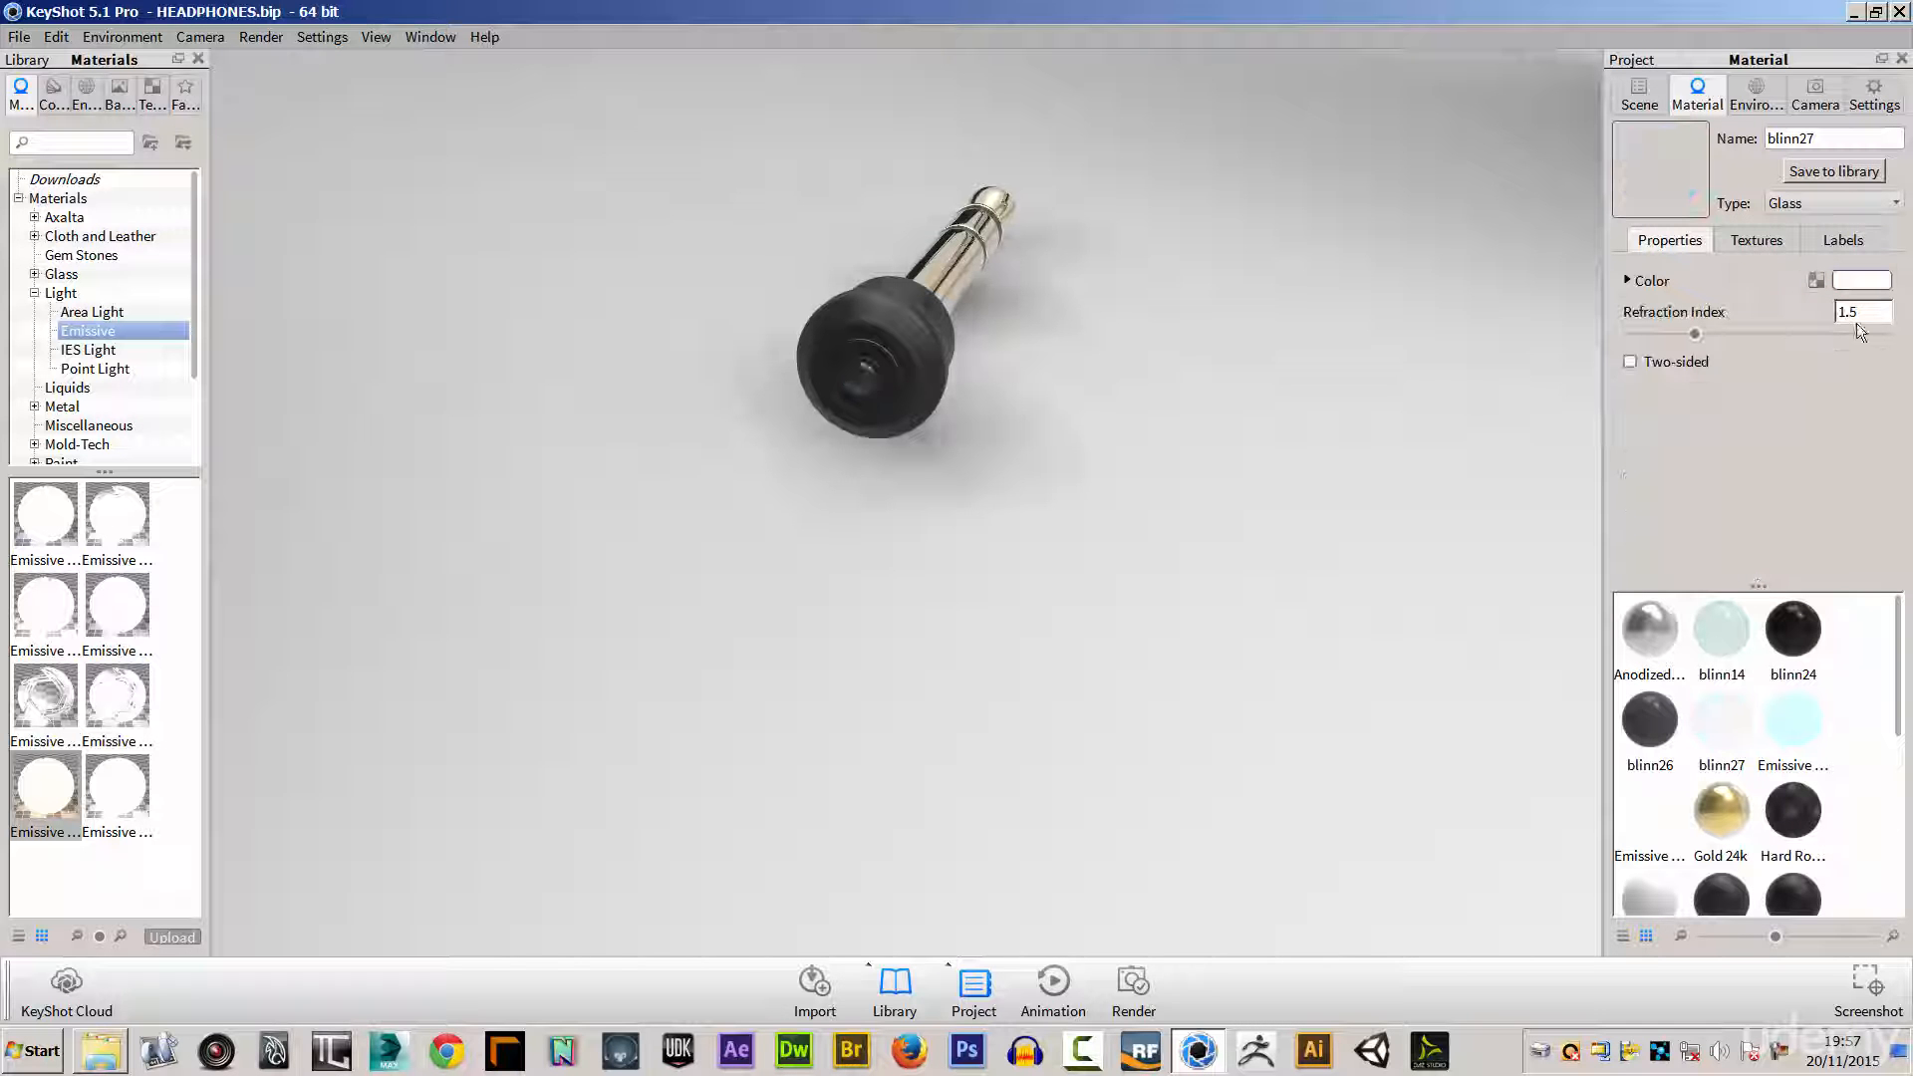
Step: Tint the plug sphere's glass light cyan with RGB 97, 225, 242
{"action": "left_click", "coordinate": [1853, 280]}
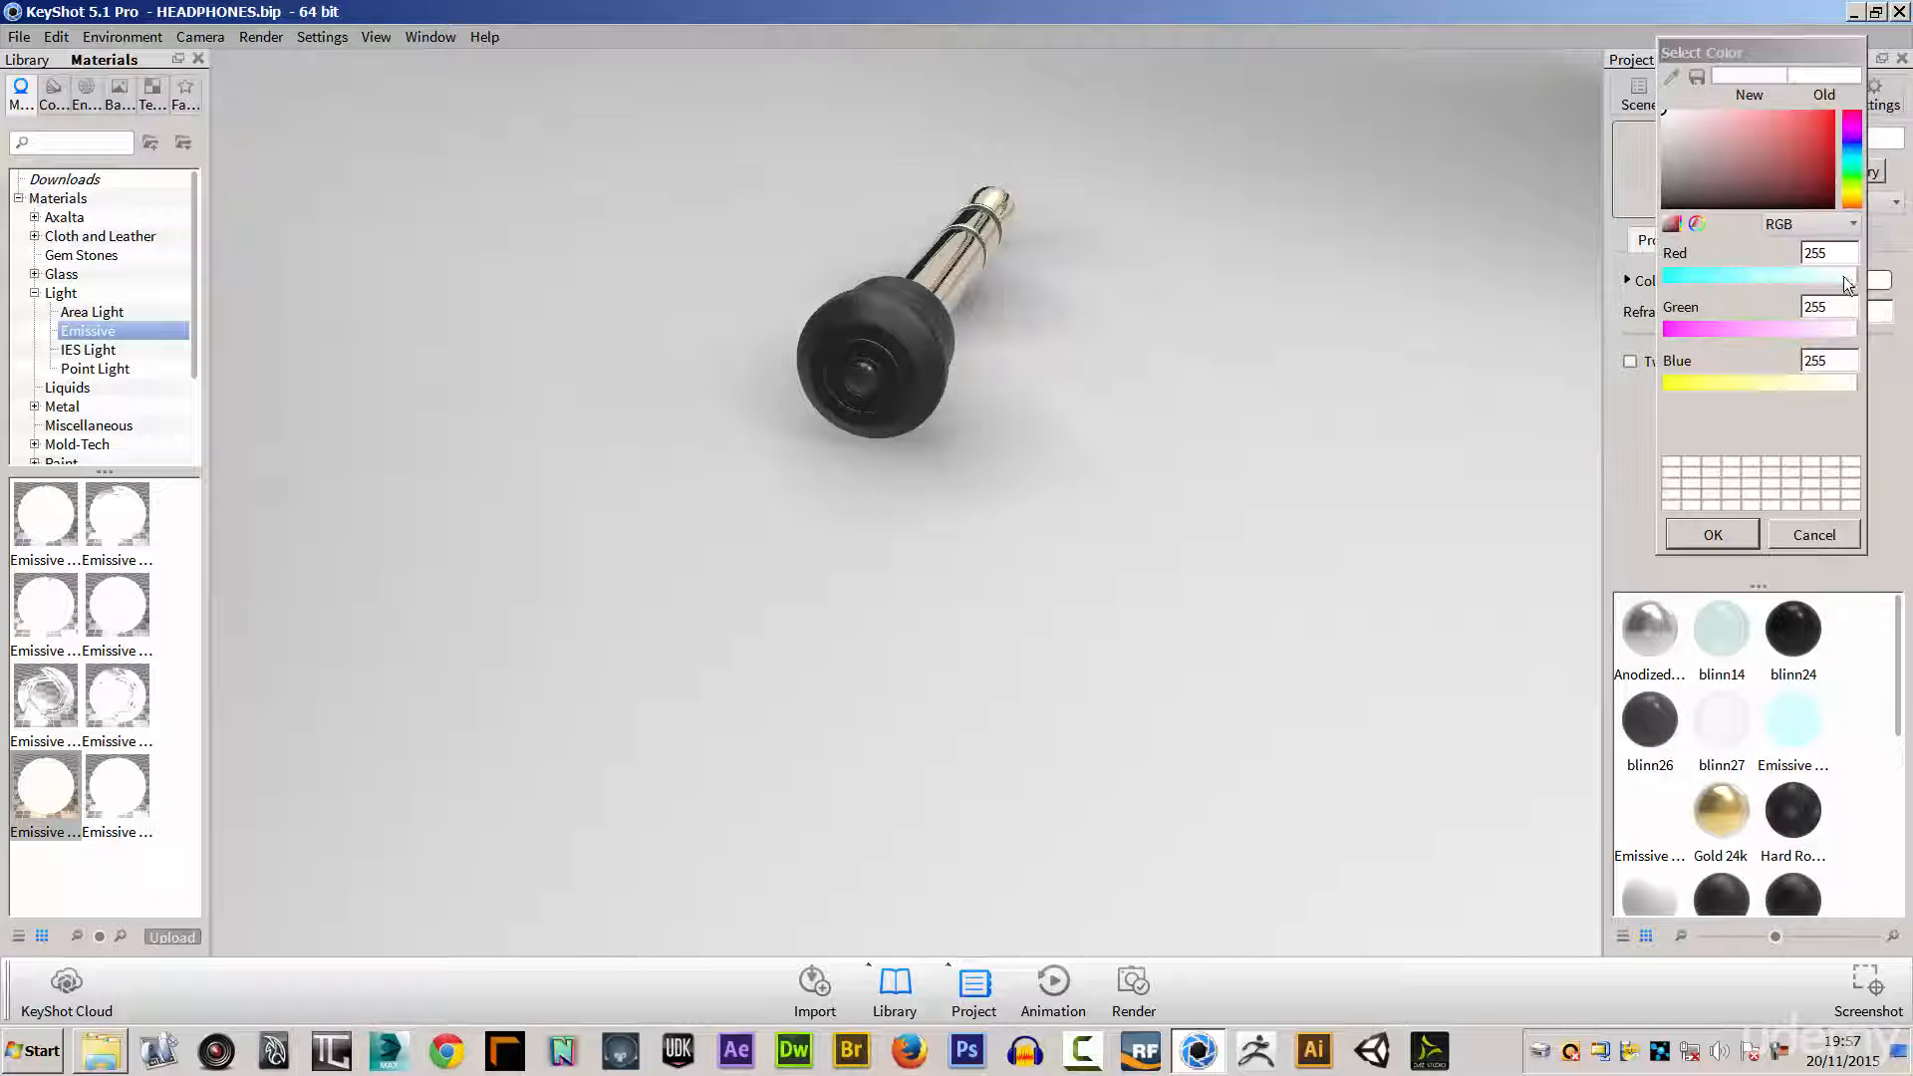
{"action": "left_click", "coordinate": [1856, 157]}
{"action": "left_click", "coordinate": [1745, 116]}
{"action": "left_click", "coordinate": [1765, 116]}
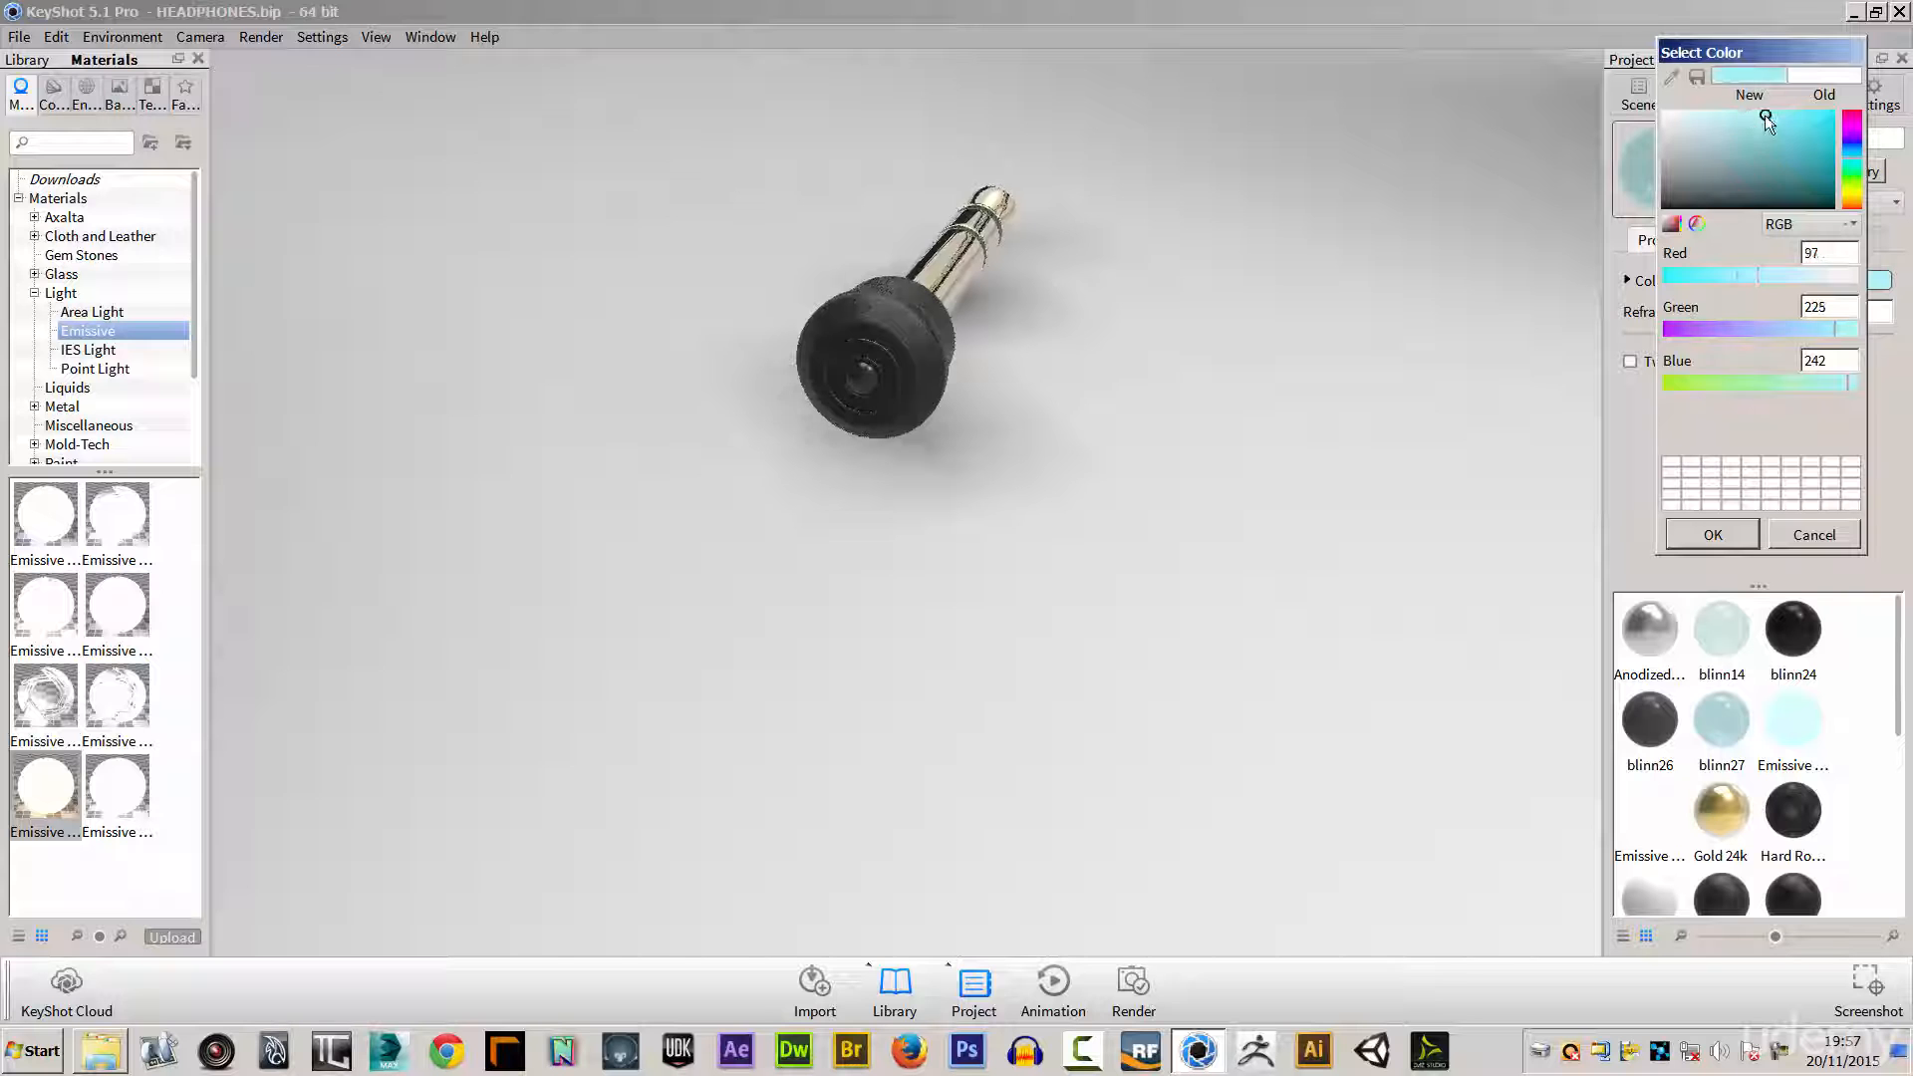
{"action": "left_click", "coordinate": [1703, 534]}
Step: Try the Gem material type on the plug sphere, then switch it back to Glass
{"action": "left_click", "coordinate": [1893, 204]}
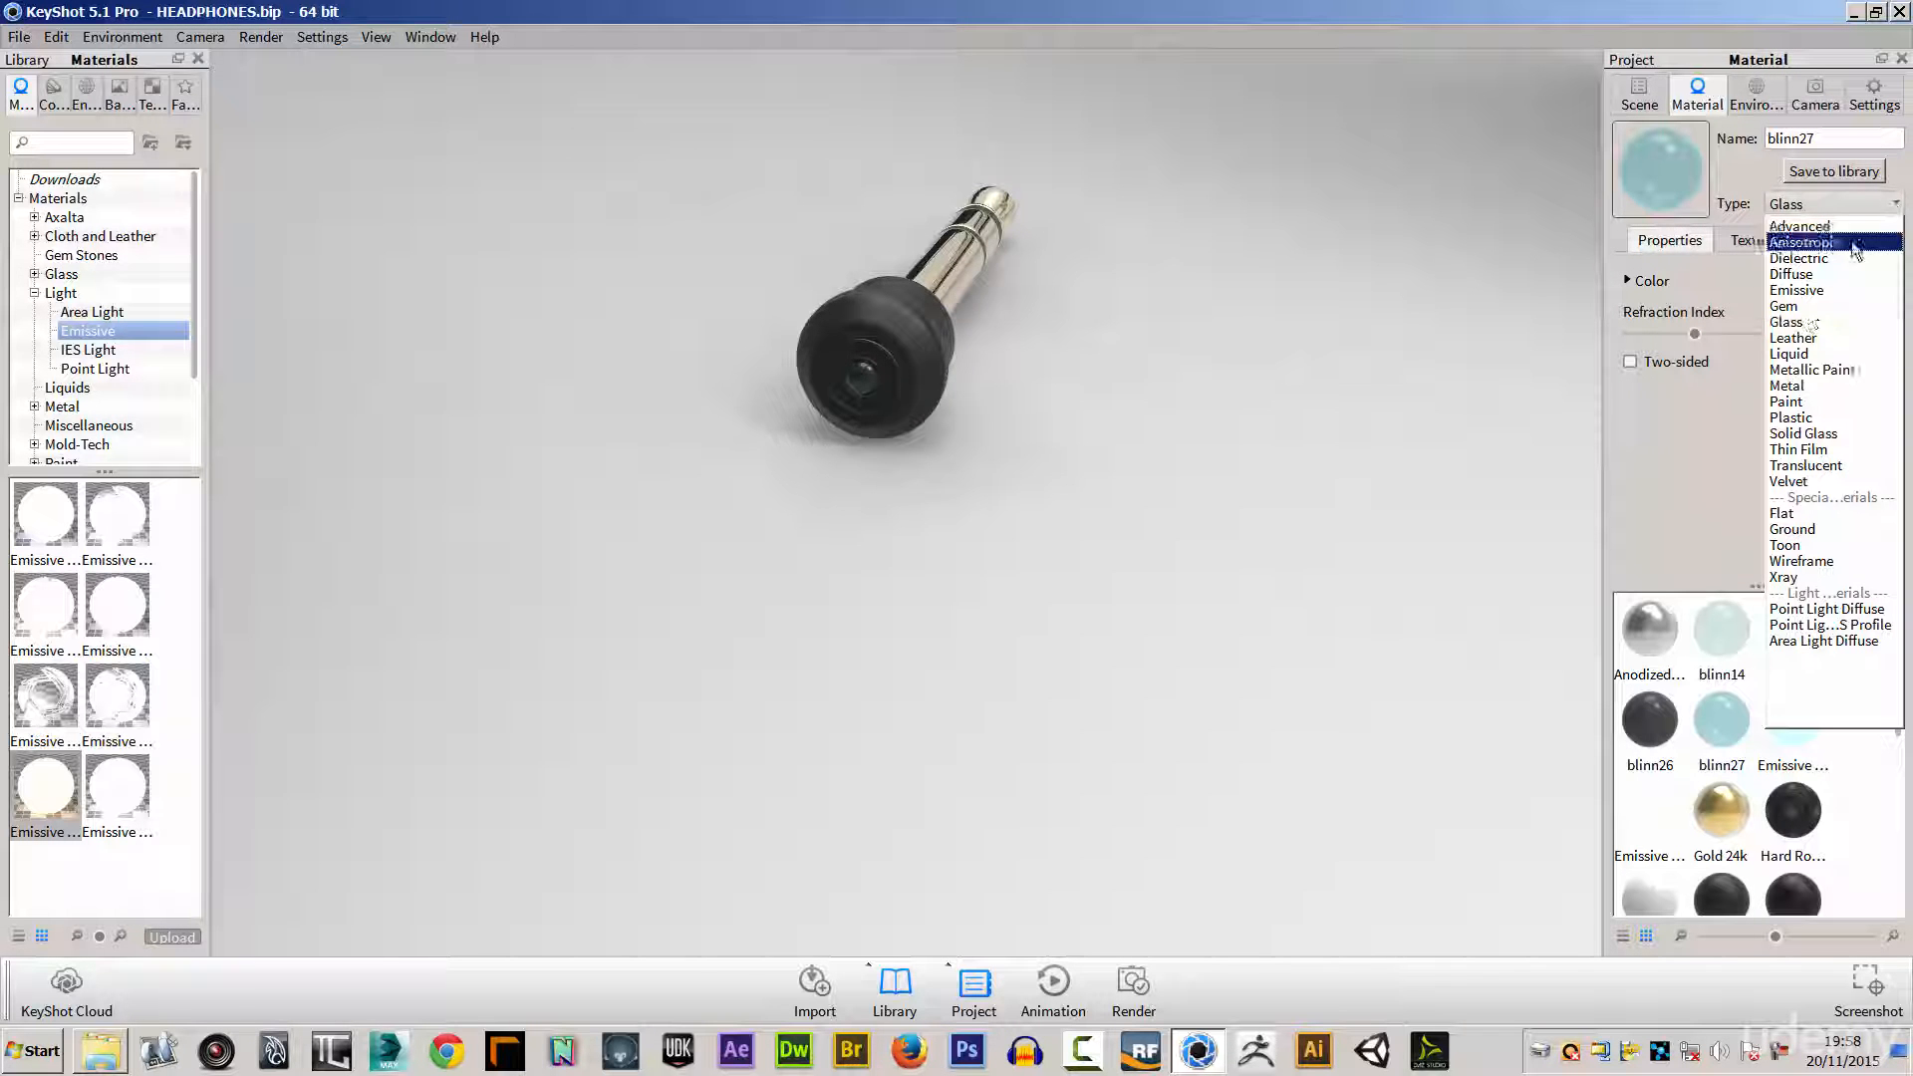
{"action": "left_click", "coordinate": [1808, 291]}
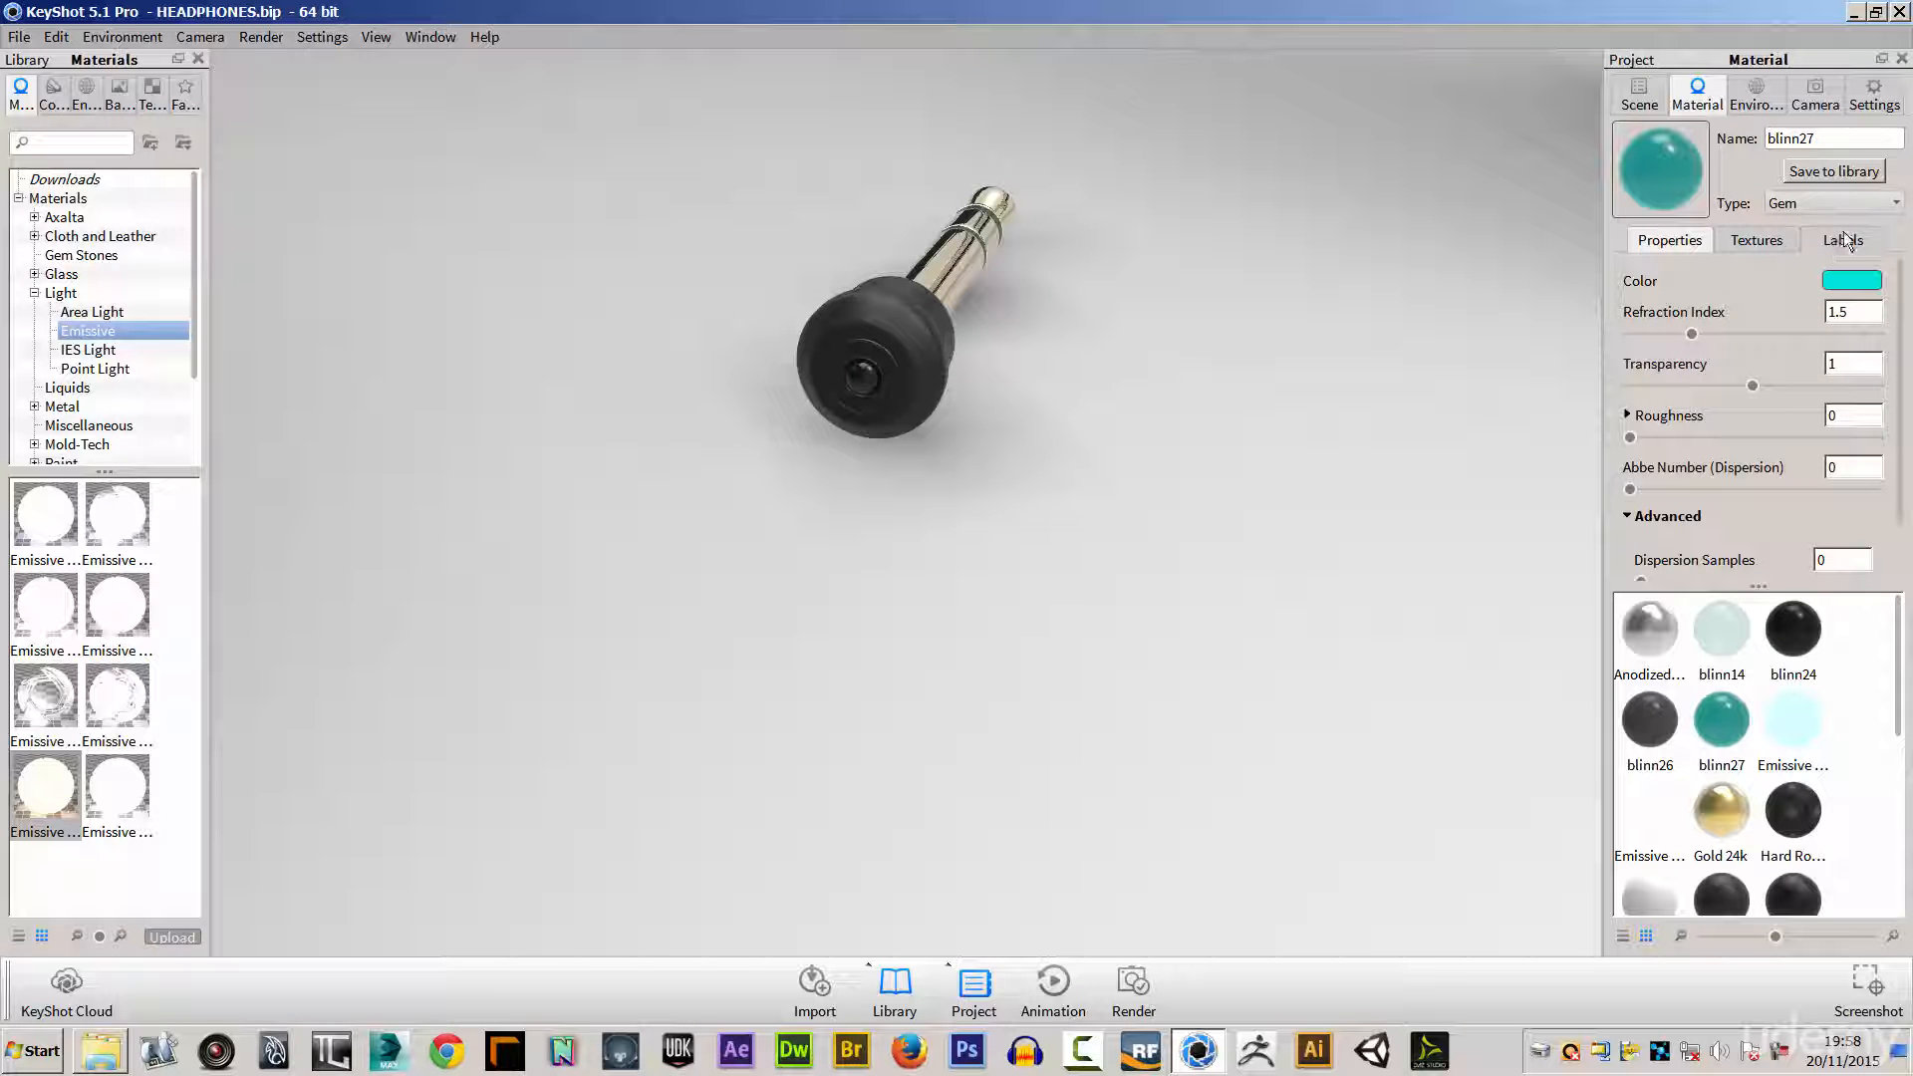
{"action": "left_click", "coordinate": [1843, 204]}
{"action": "left_click", "coordinate": [1796, 323]}
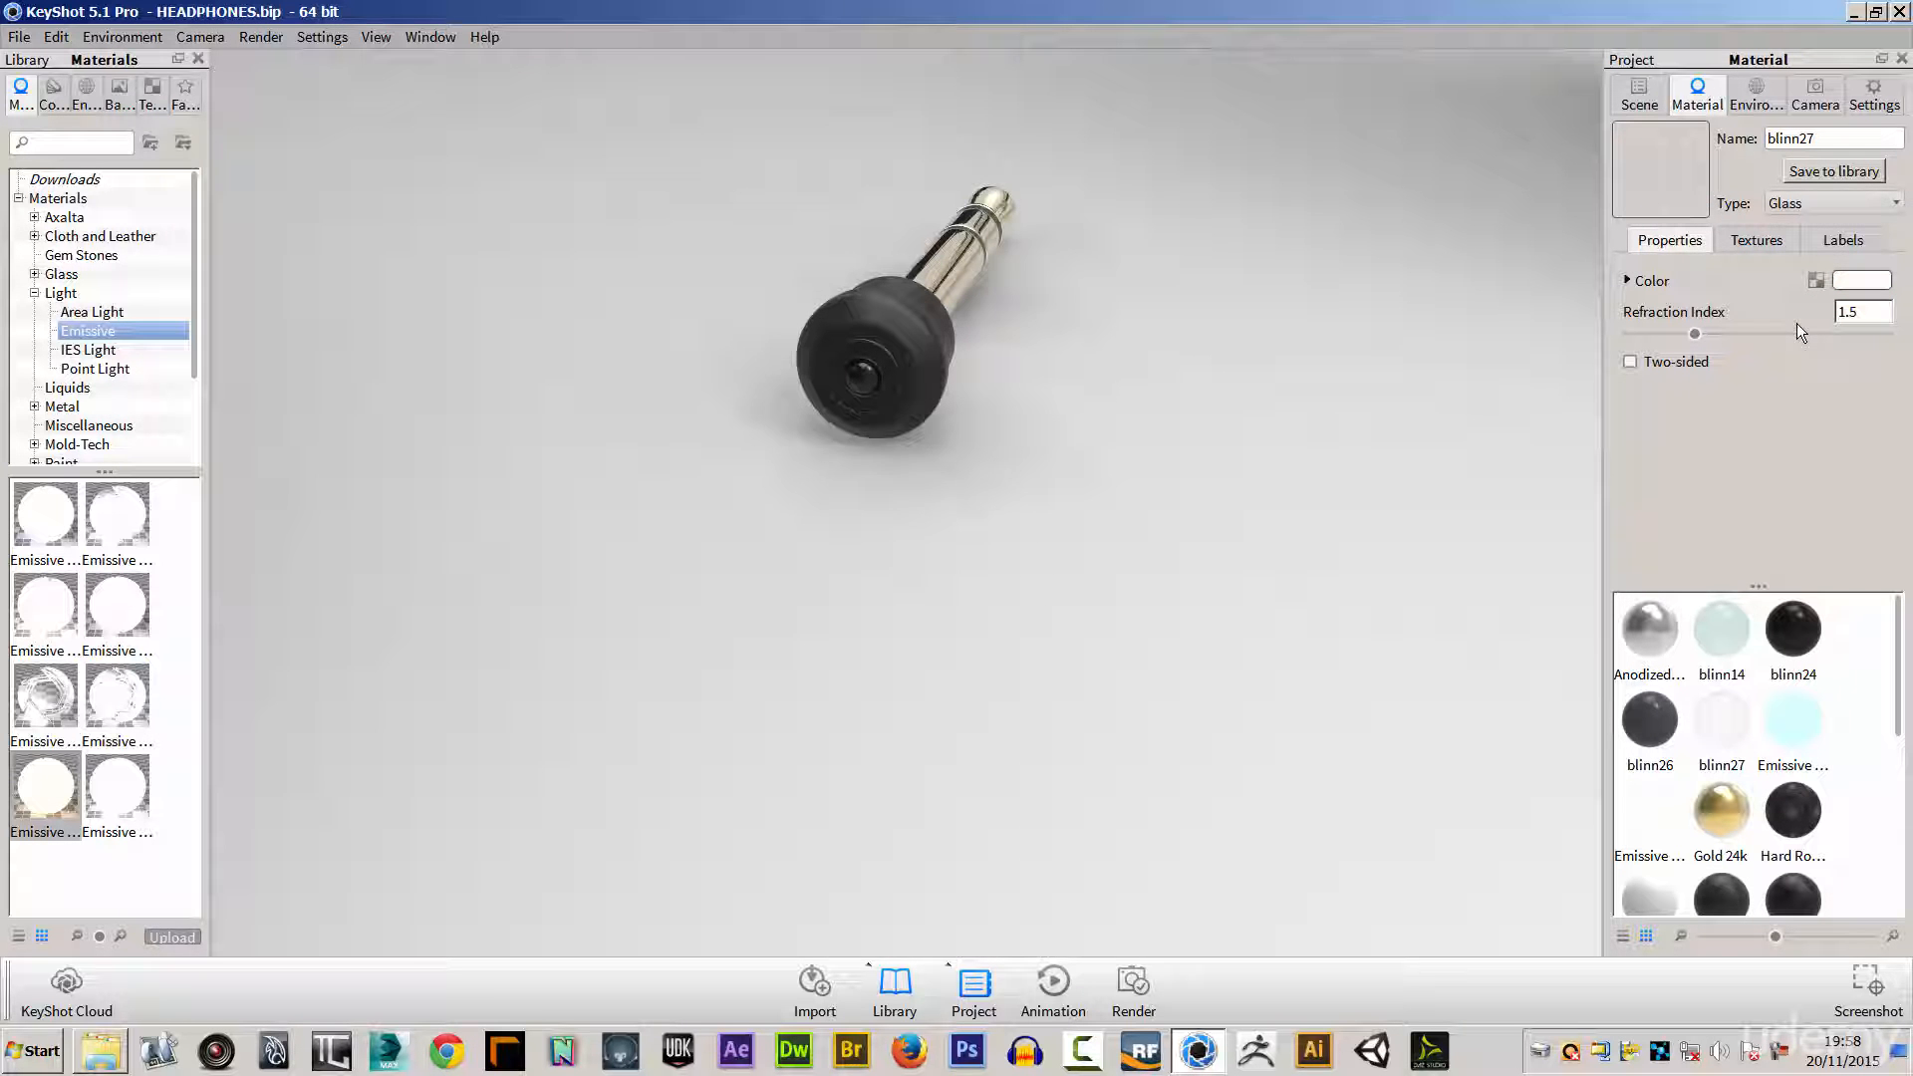
Step: Set the plug sphere's glass color to light turquoise, RGB 109, 242, 233
{"action": "left_click", "coordinate": [1863, 282]}
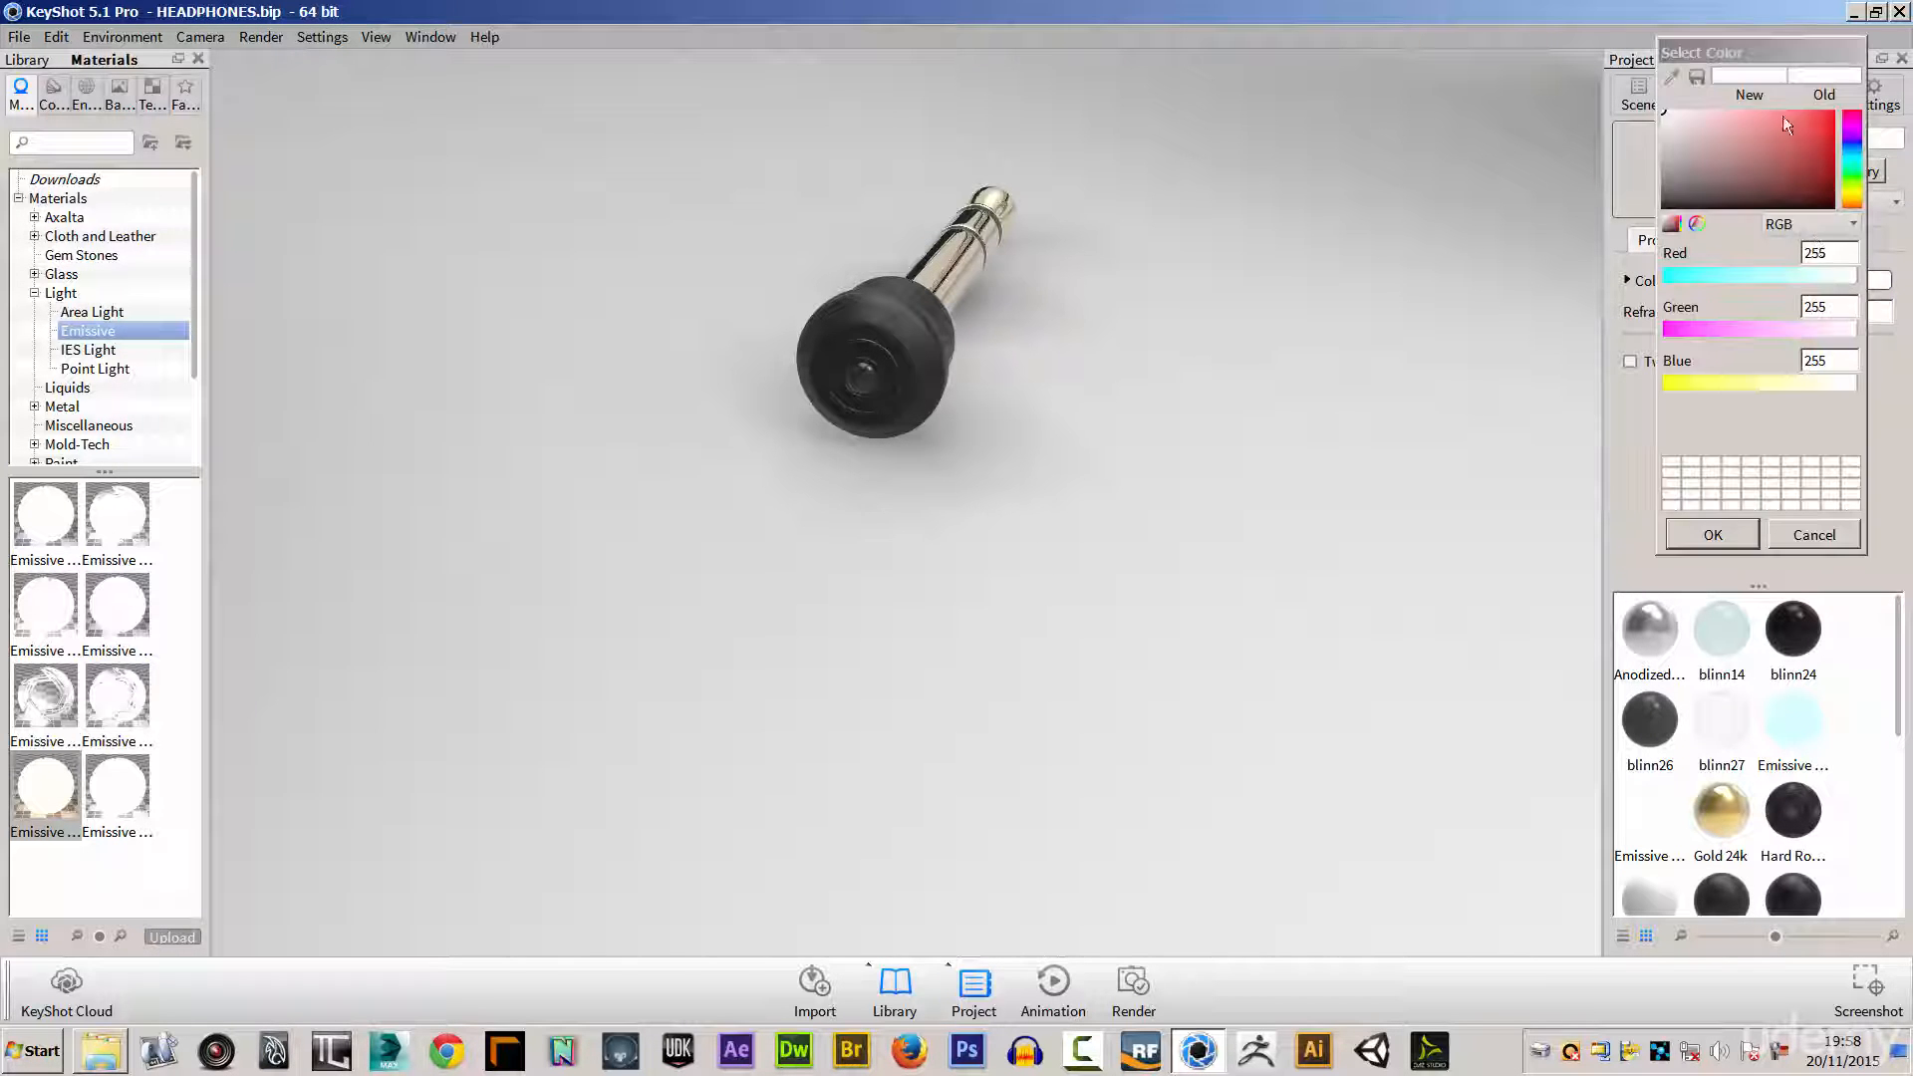
{"action": "left_click", "coordinate": [1851, 160]}
{"action": "left_click", "coordinate": [1767, 122]}
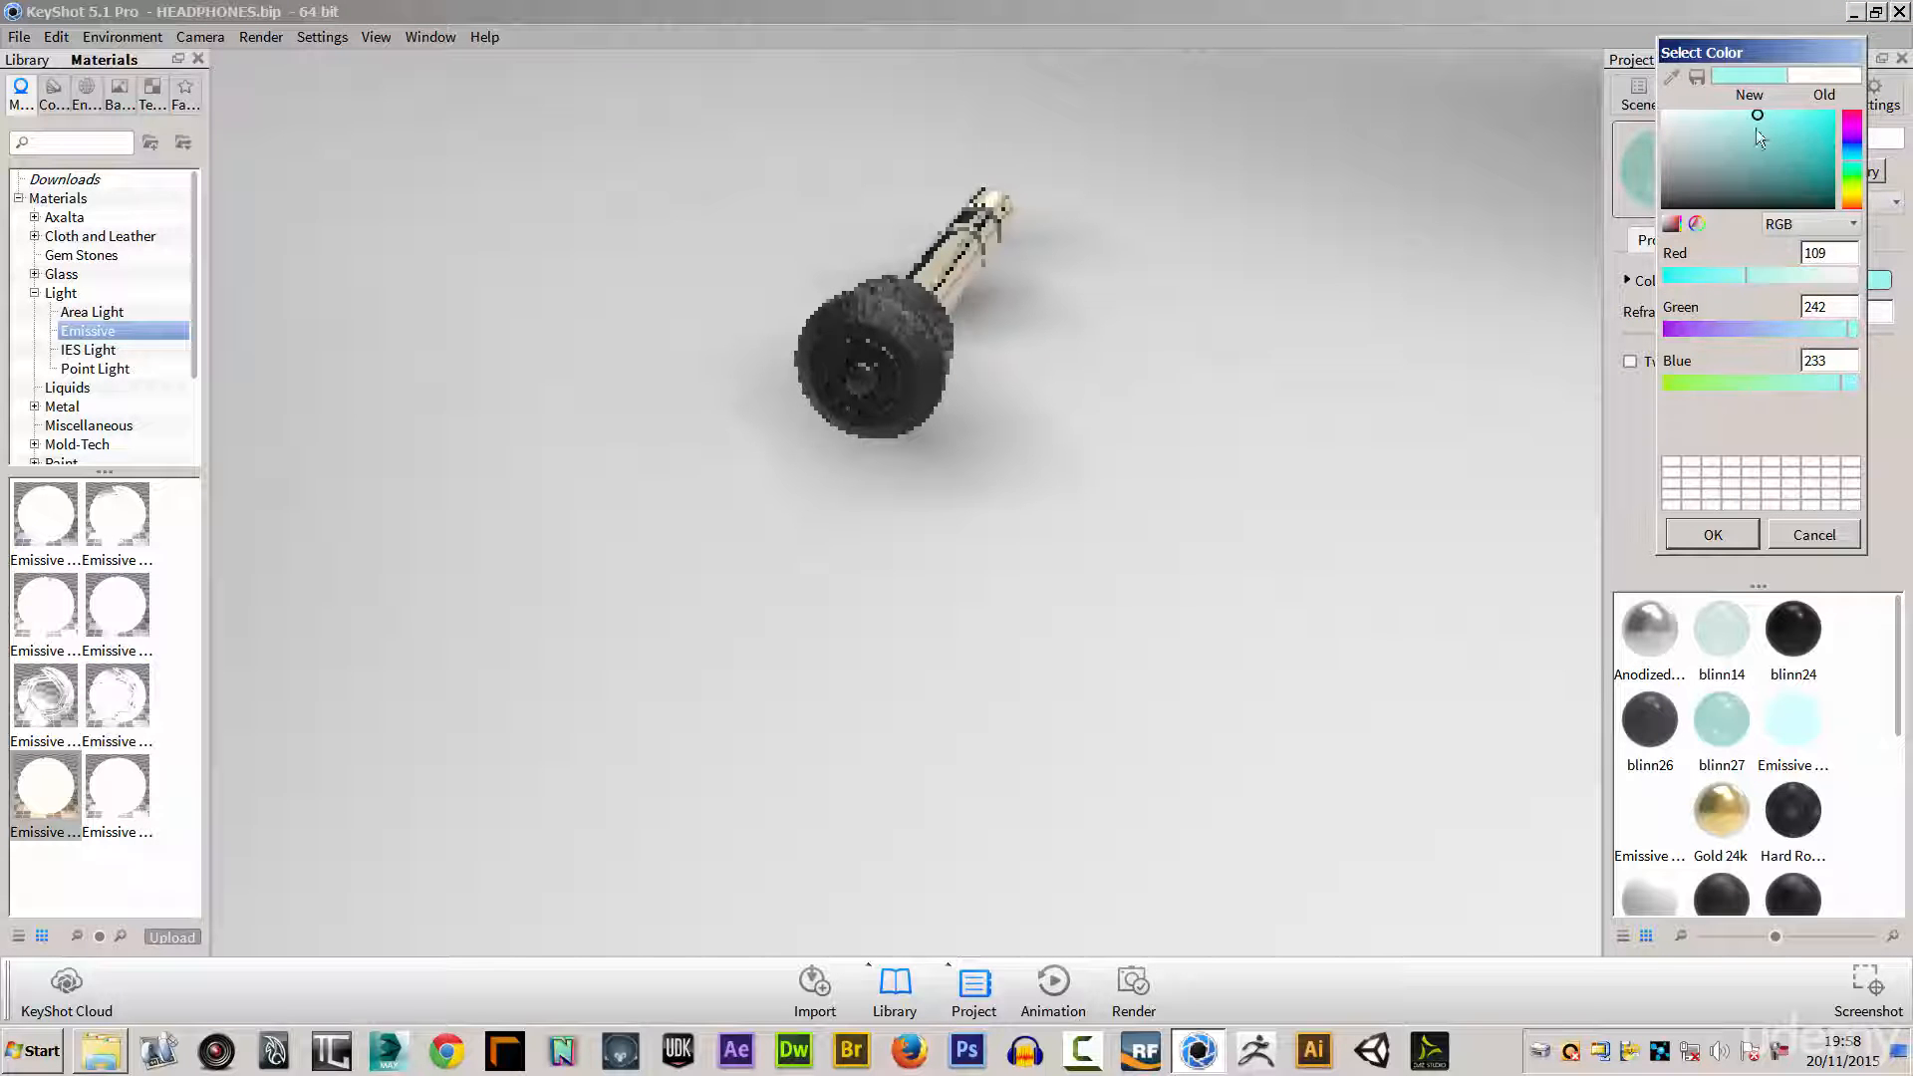
{"action": "left_click", "coordinate": [1715, 532]}
Step: Duplicate the plug's glass sphere, pSphereShape1, in the scene's PLUG group
{"action": "left_click", "coordinate": [1650, 99]}
{"action": "left_click", "coordinate": [1783, 374]}
{"action": "right_click", "coordinate": [1769, 382]}
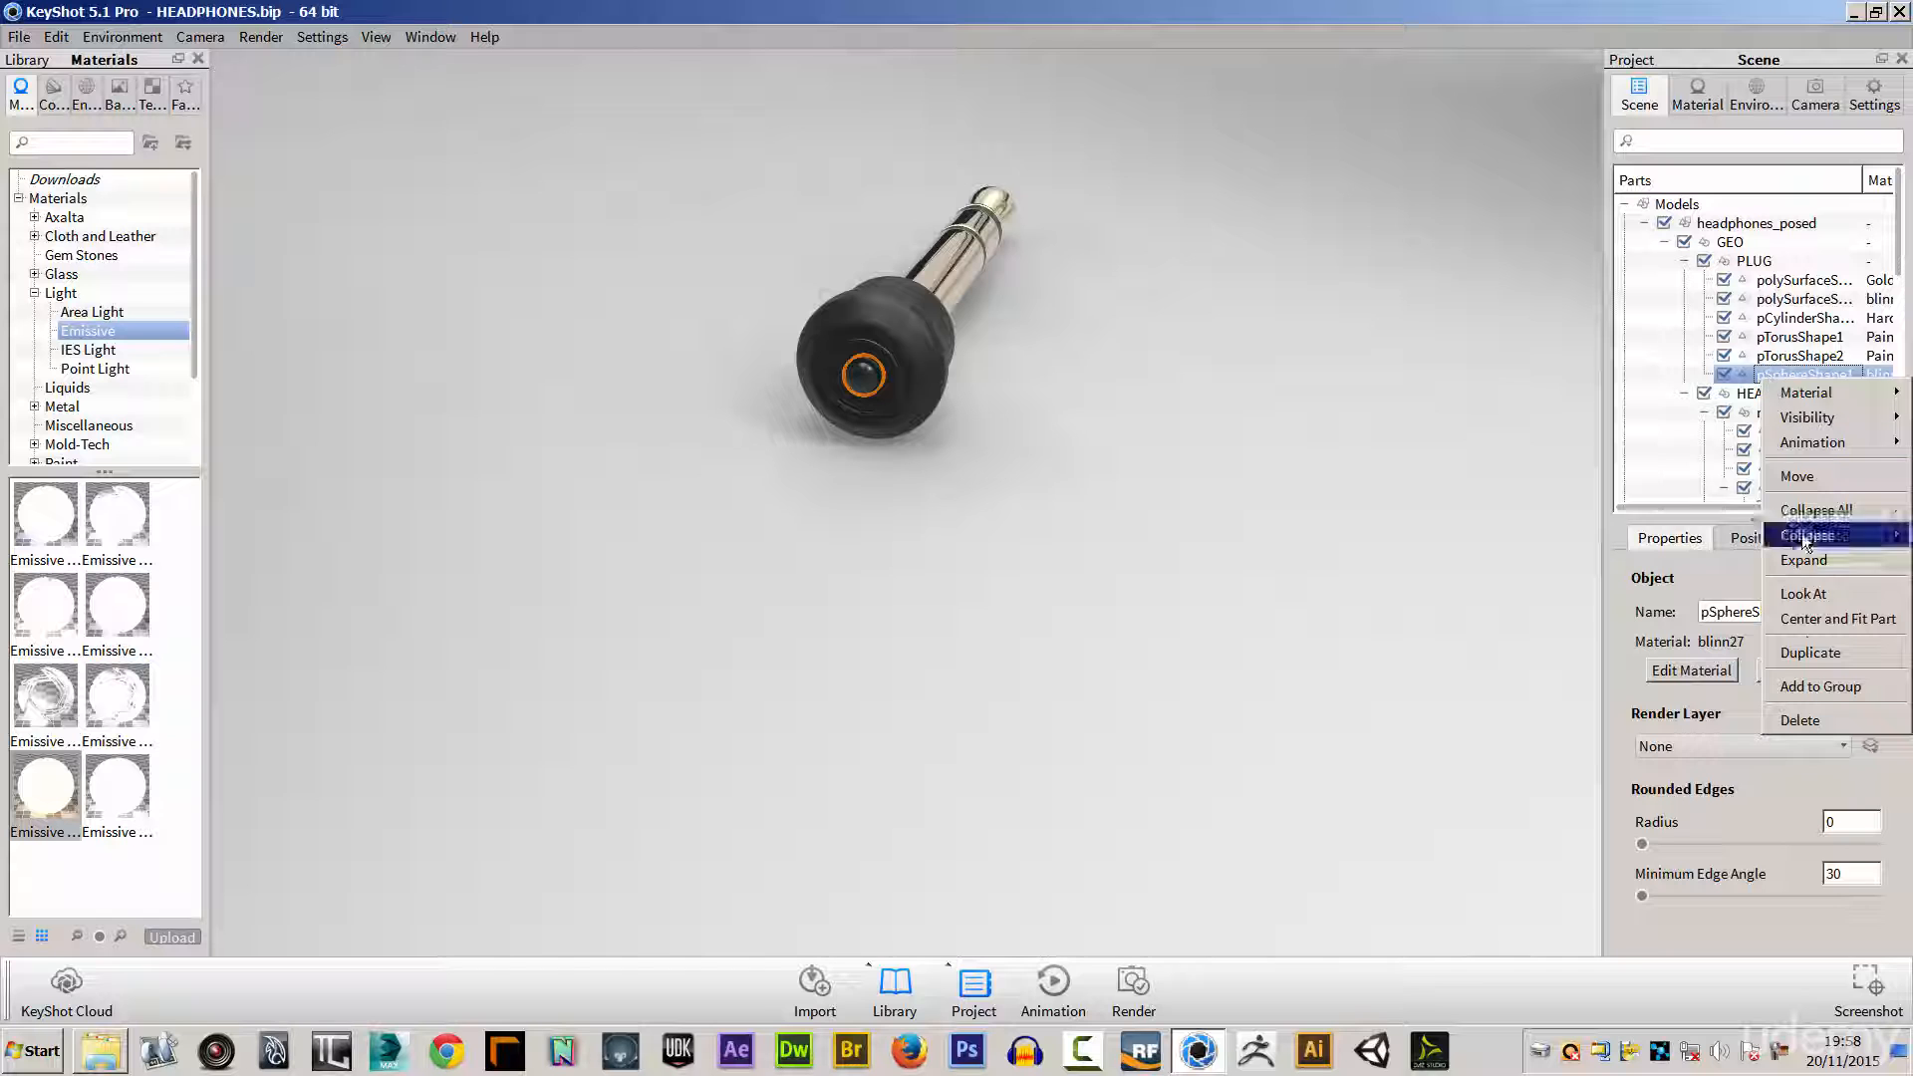
{"action": "left_click", "coordinate": [1813, 653]}
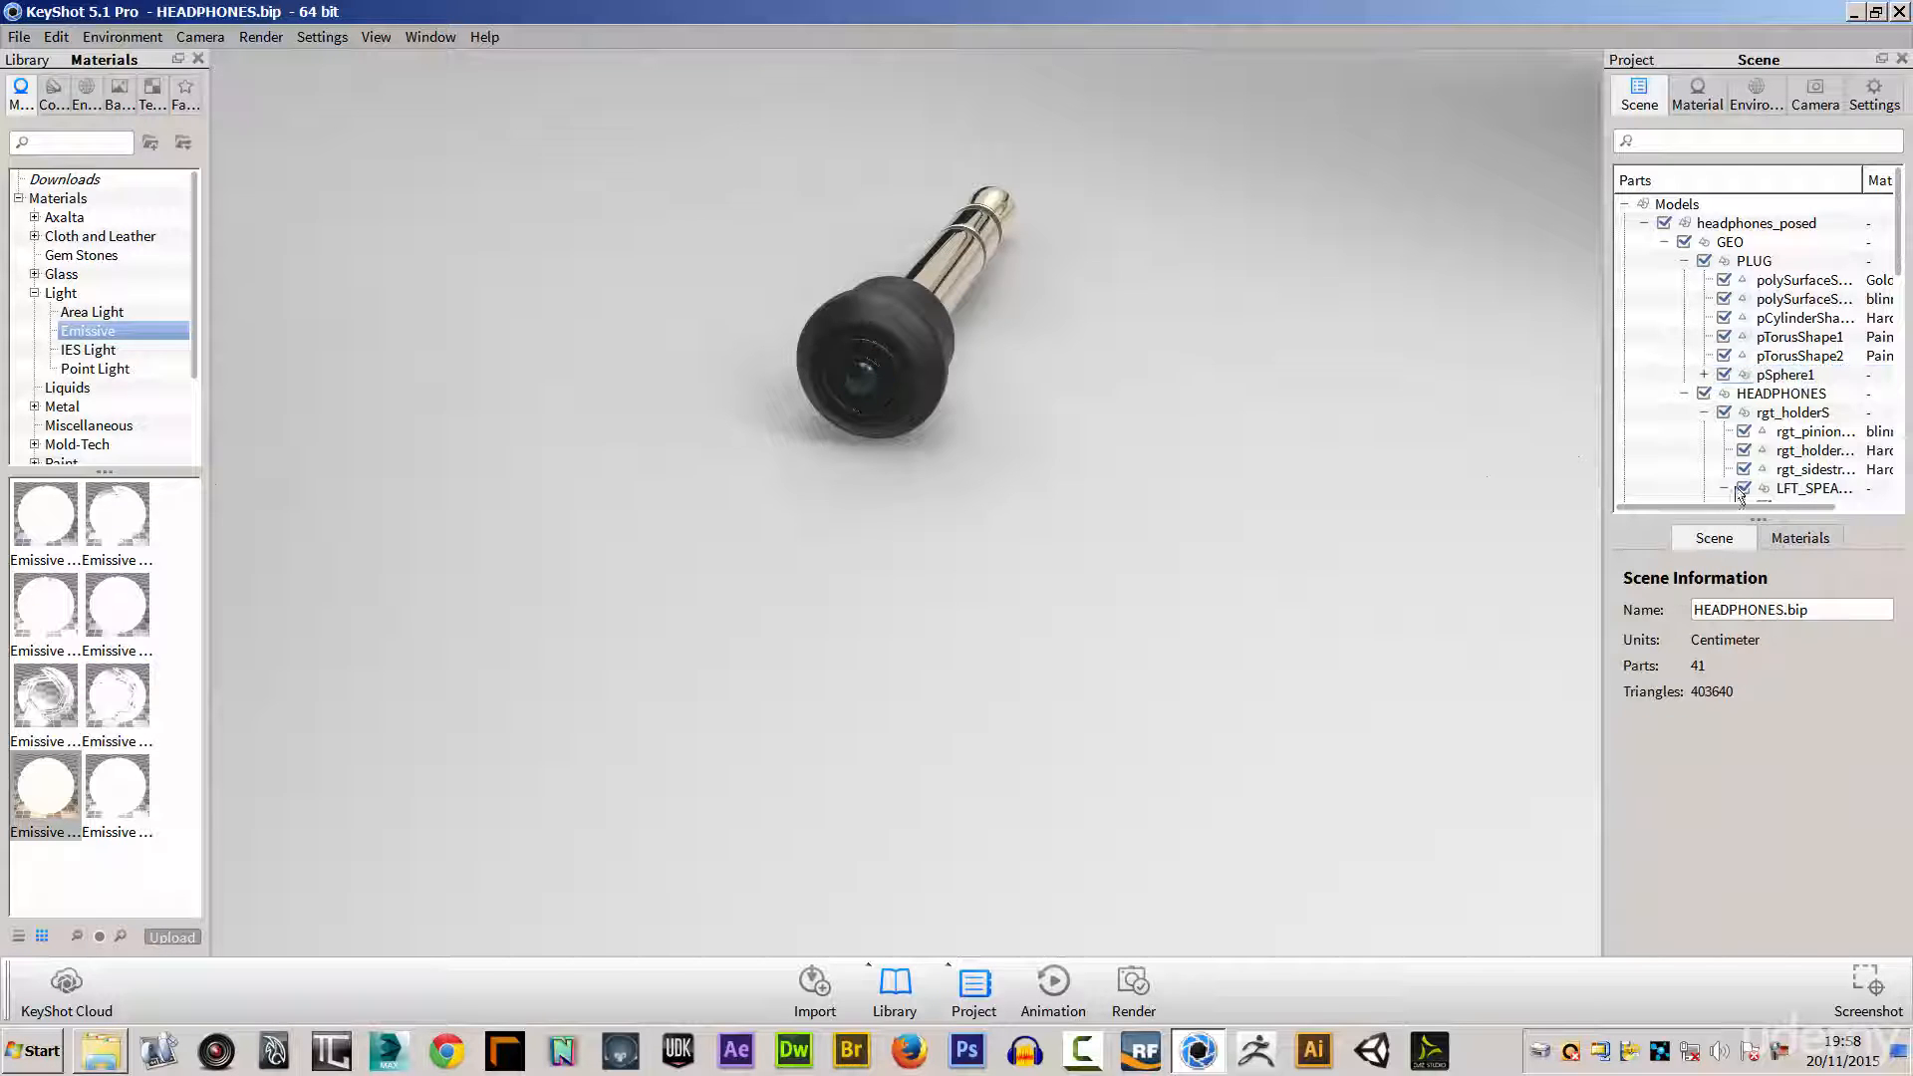
Step: Hide the first sphere in the pSphere1 group and apply the Emissive Warm material to the second one
{"action": "left_click", "coordinate": [1703, 374]}
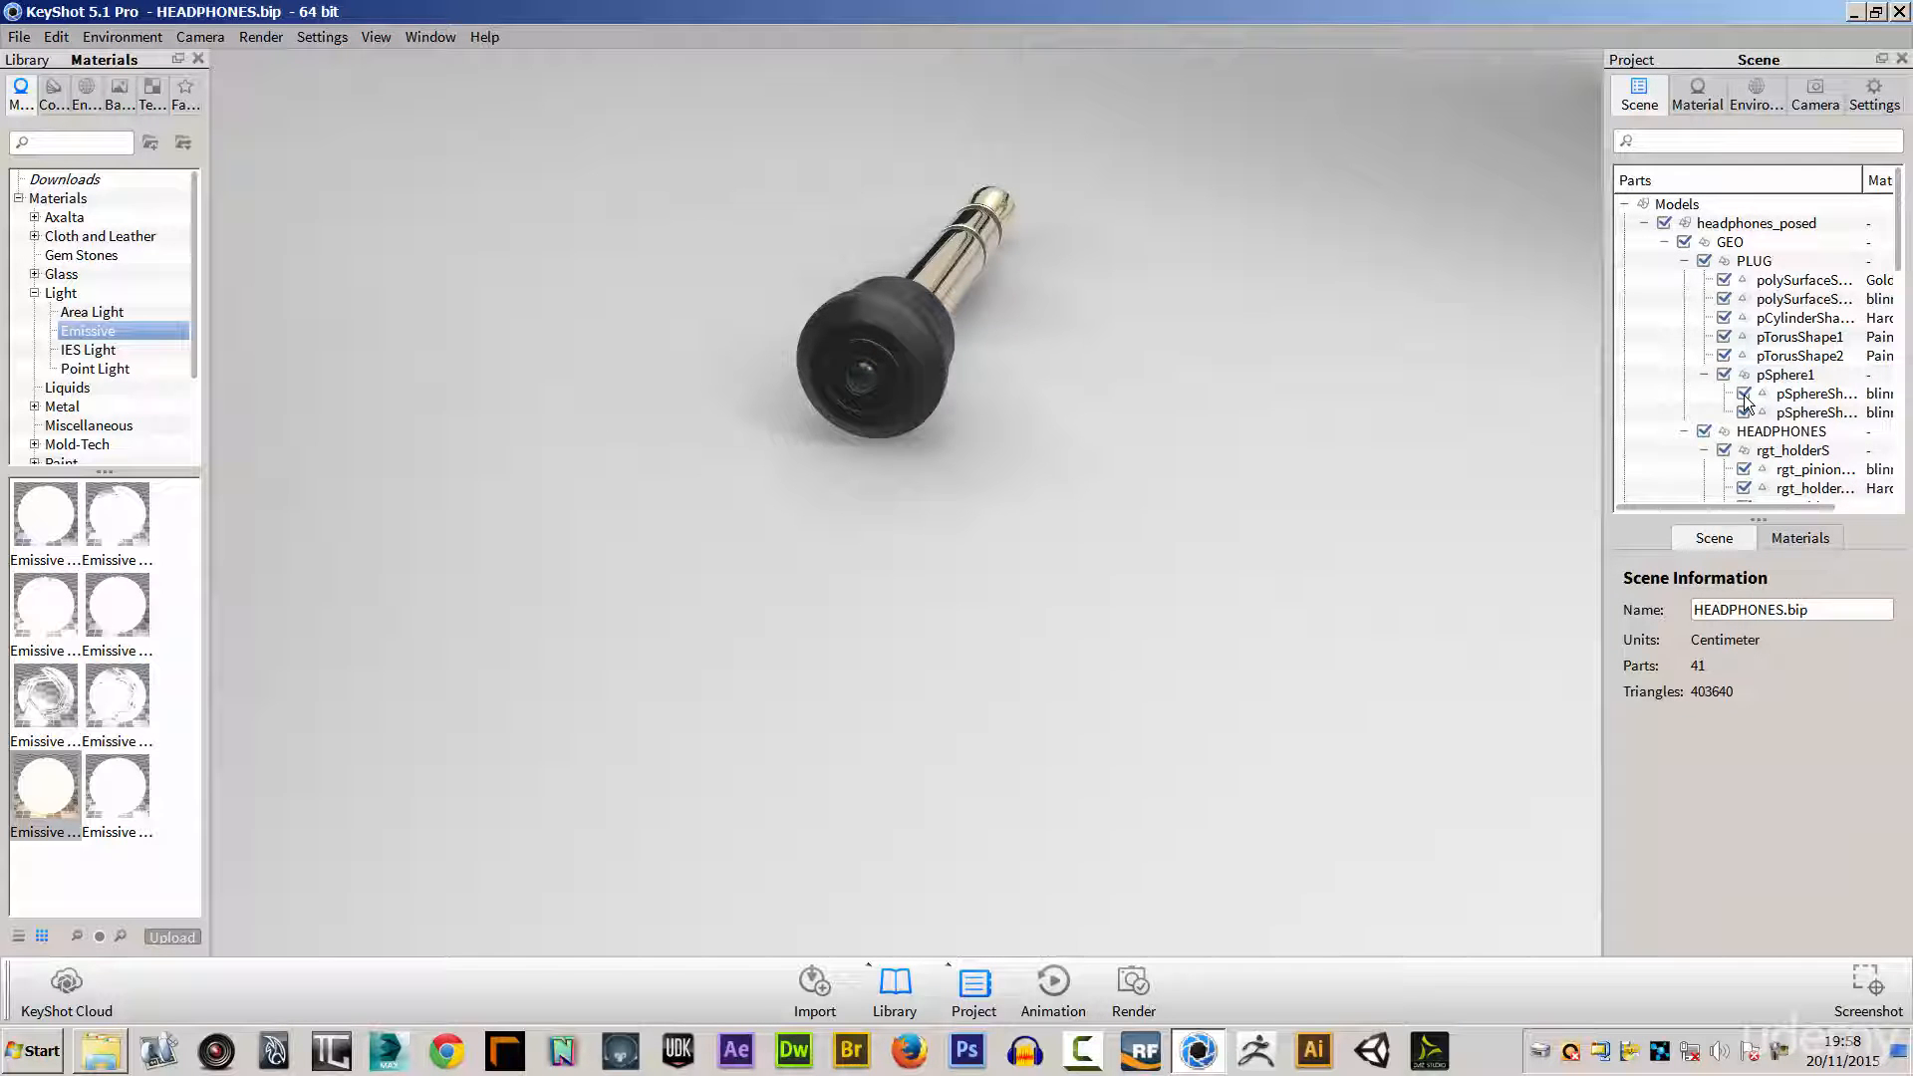
{"action": "left_click", "coordinate": [1803, 414]}
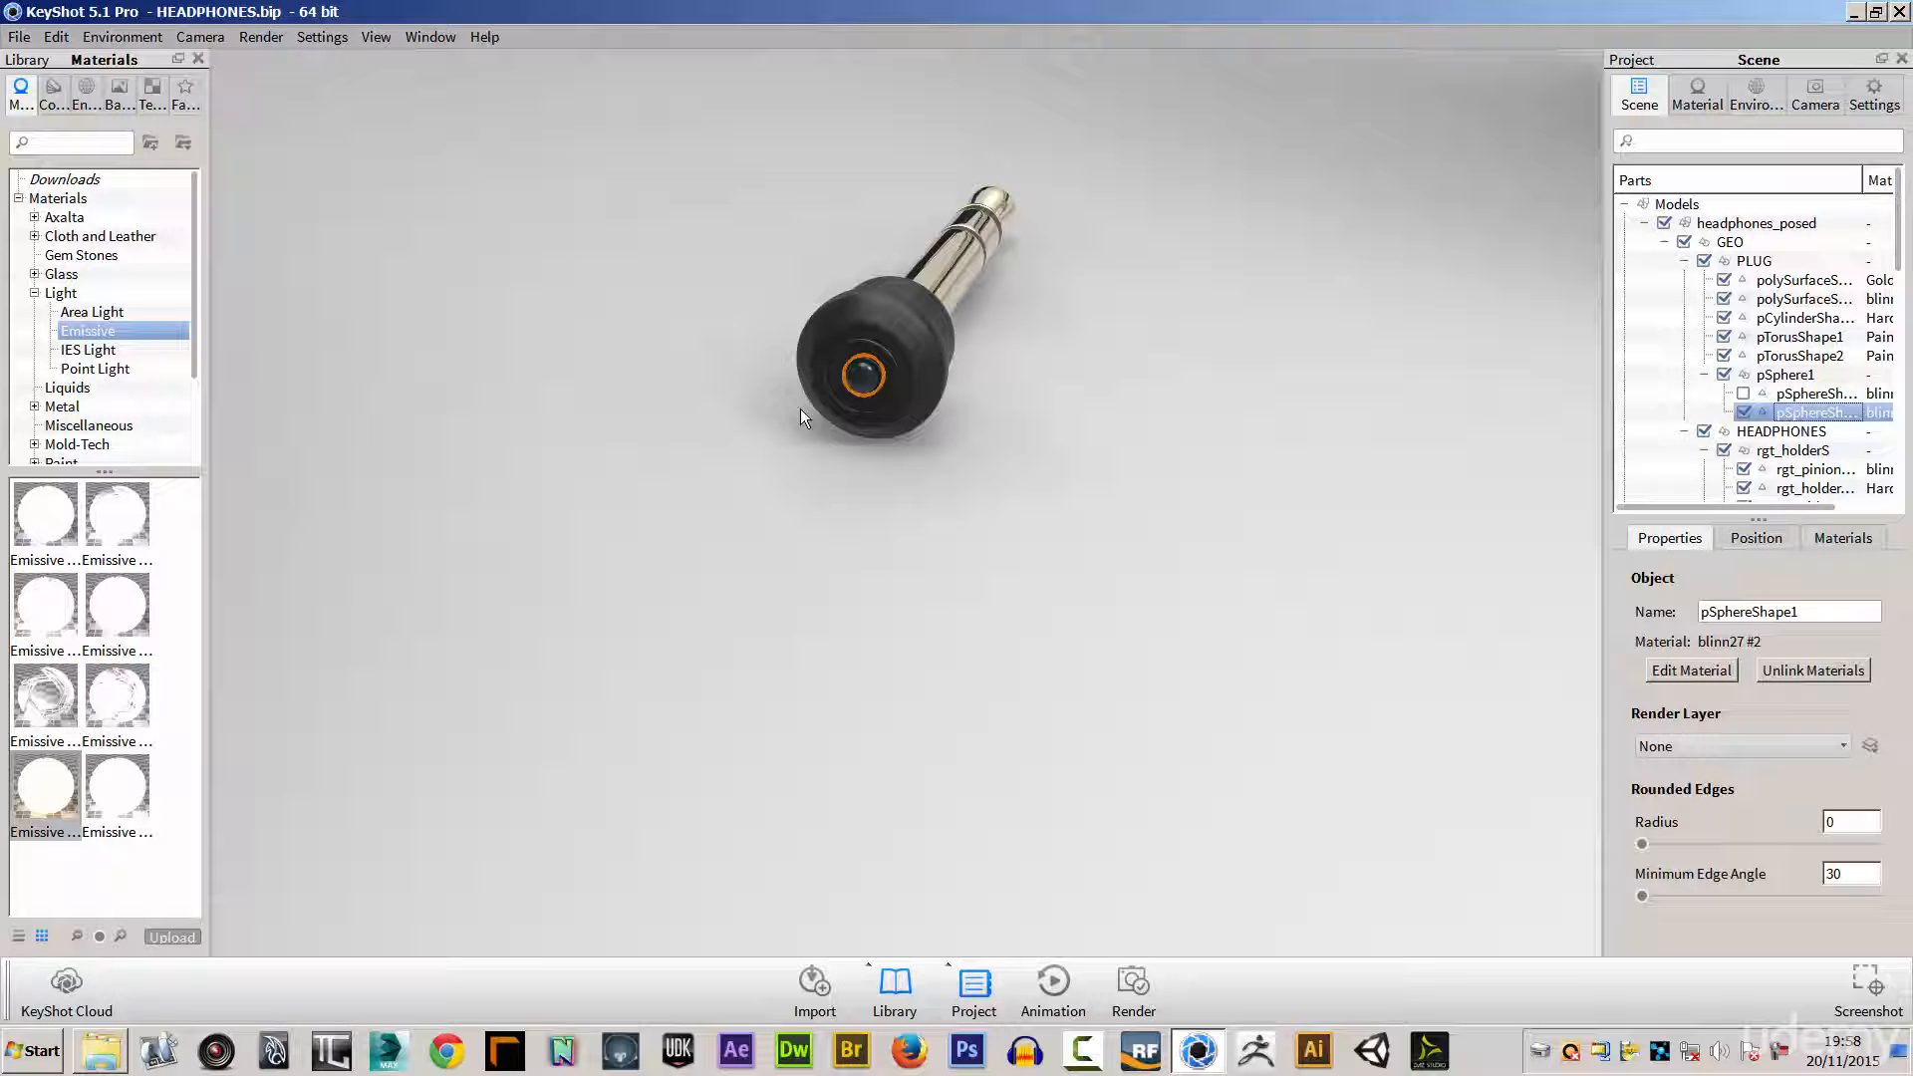
{"action": "left_click_drag", "start_coordinate": [45, 787], "coordinate": [861, 375]}
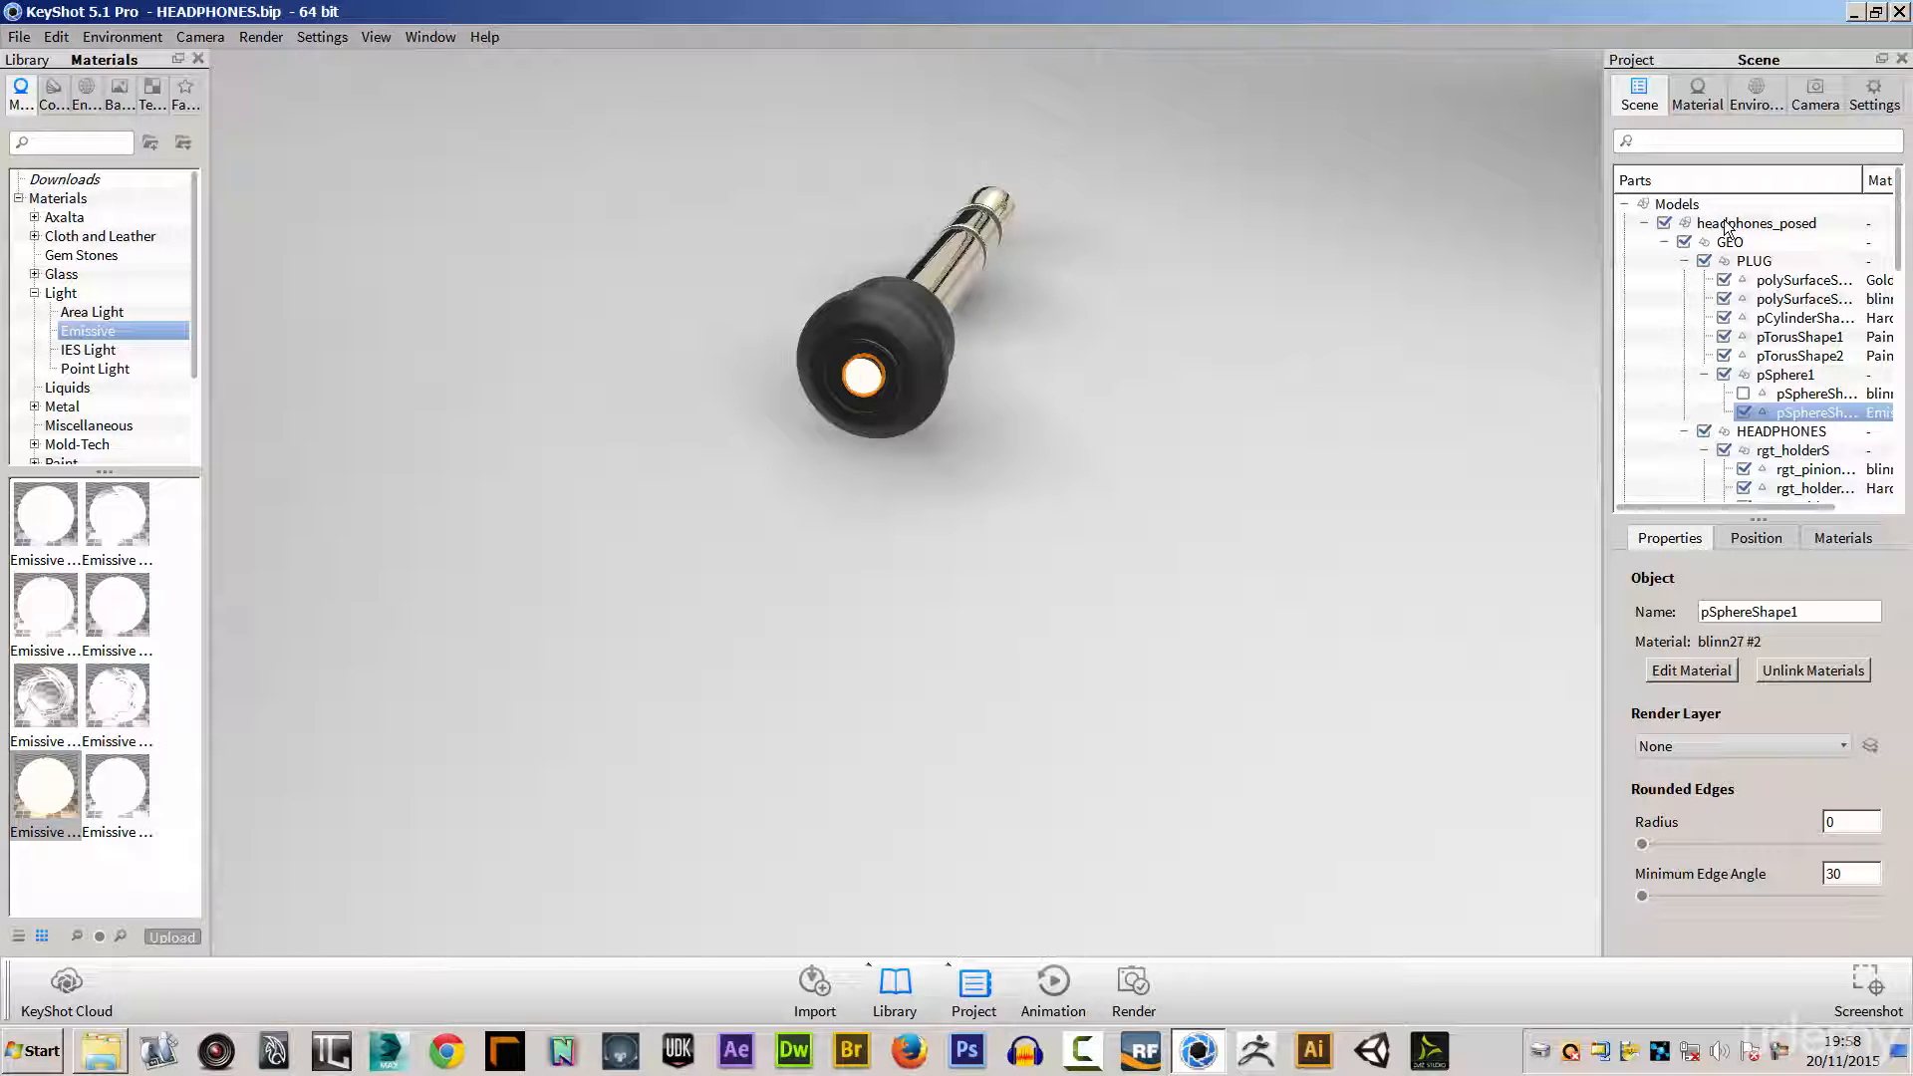
Step: Adjust the size of the plug's emissive sphere with the Move Tool and accept the transform
{"action": "left_click", "coordinate": [1739, 544]}
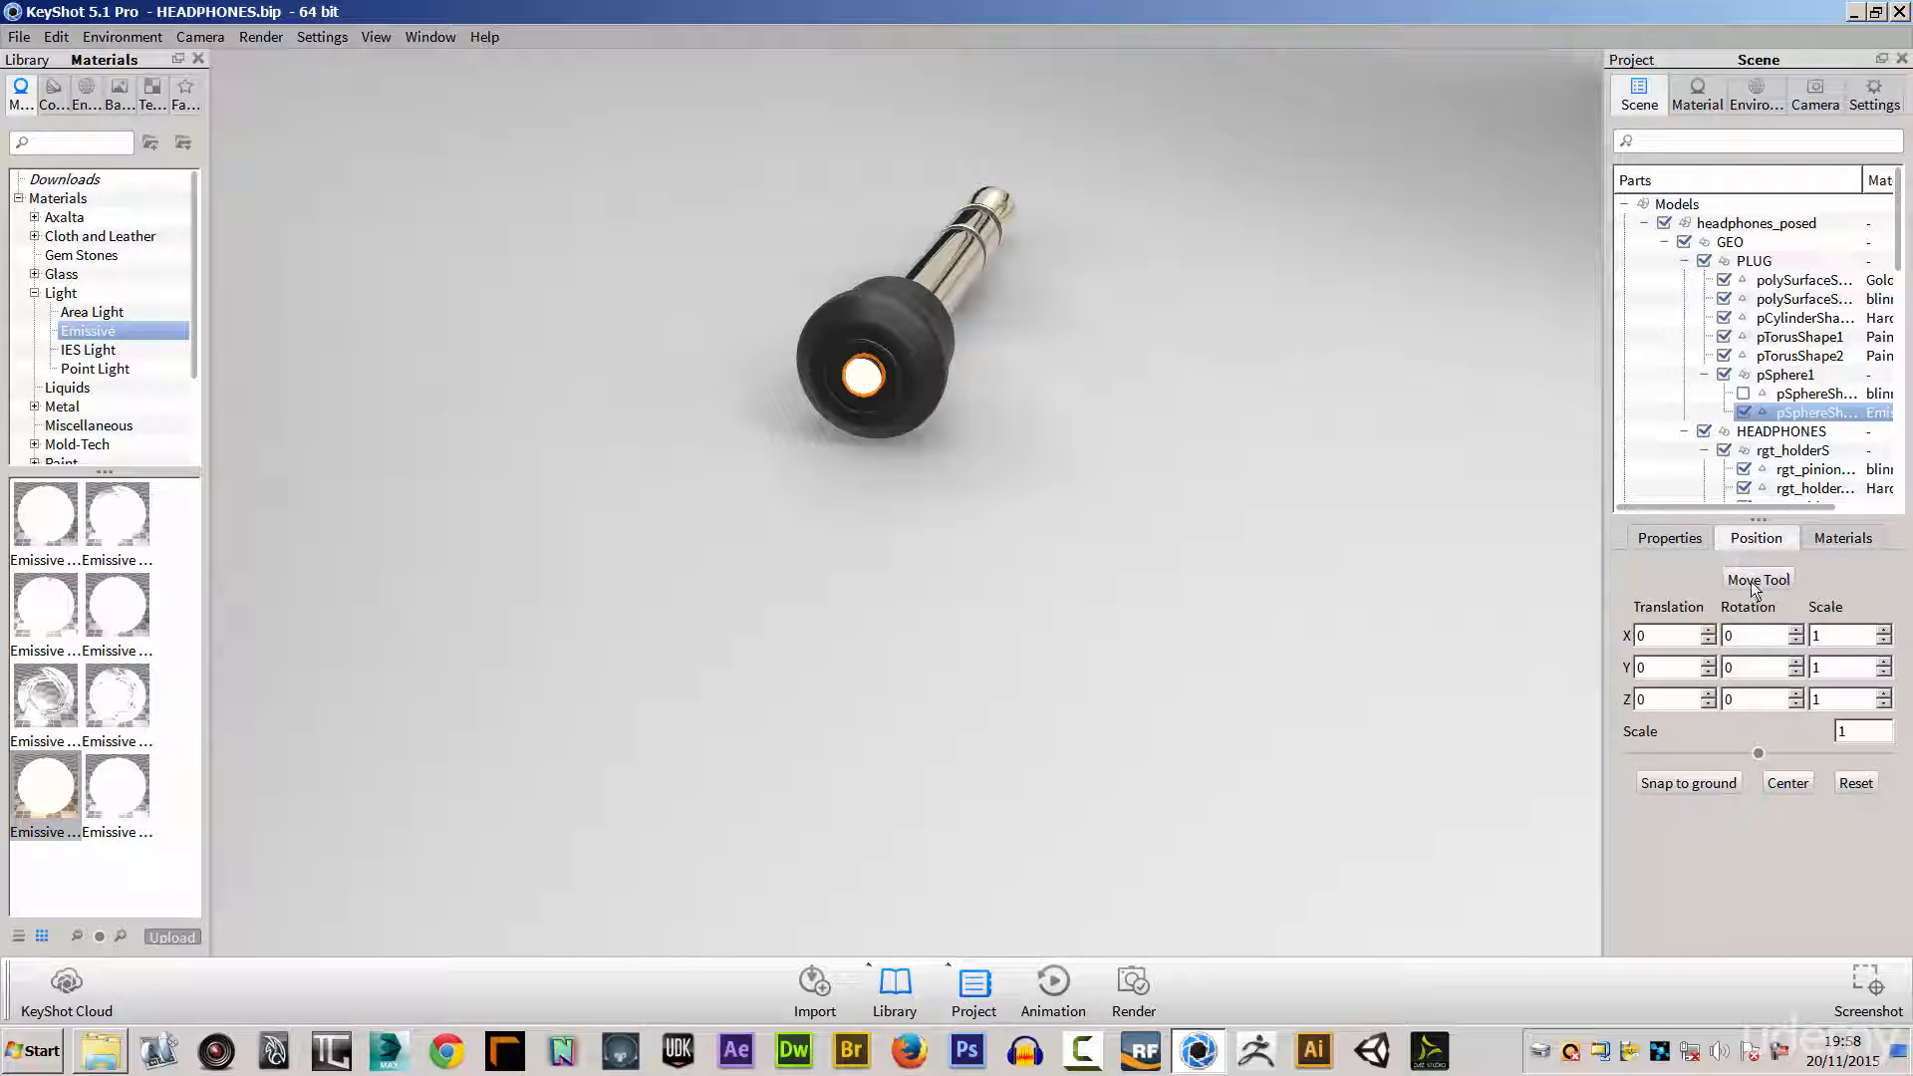
{"action": "left_click", "coordinate": [1756, 580]}
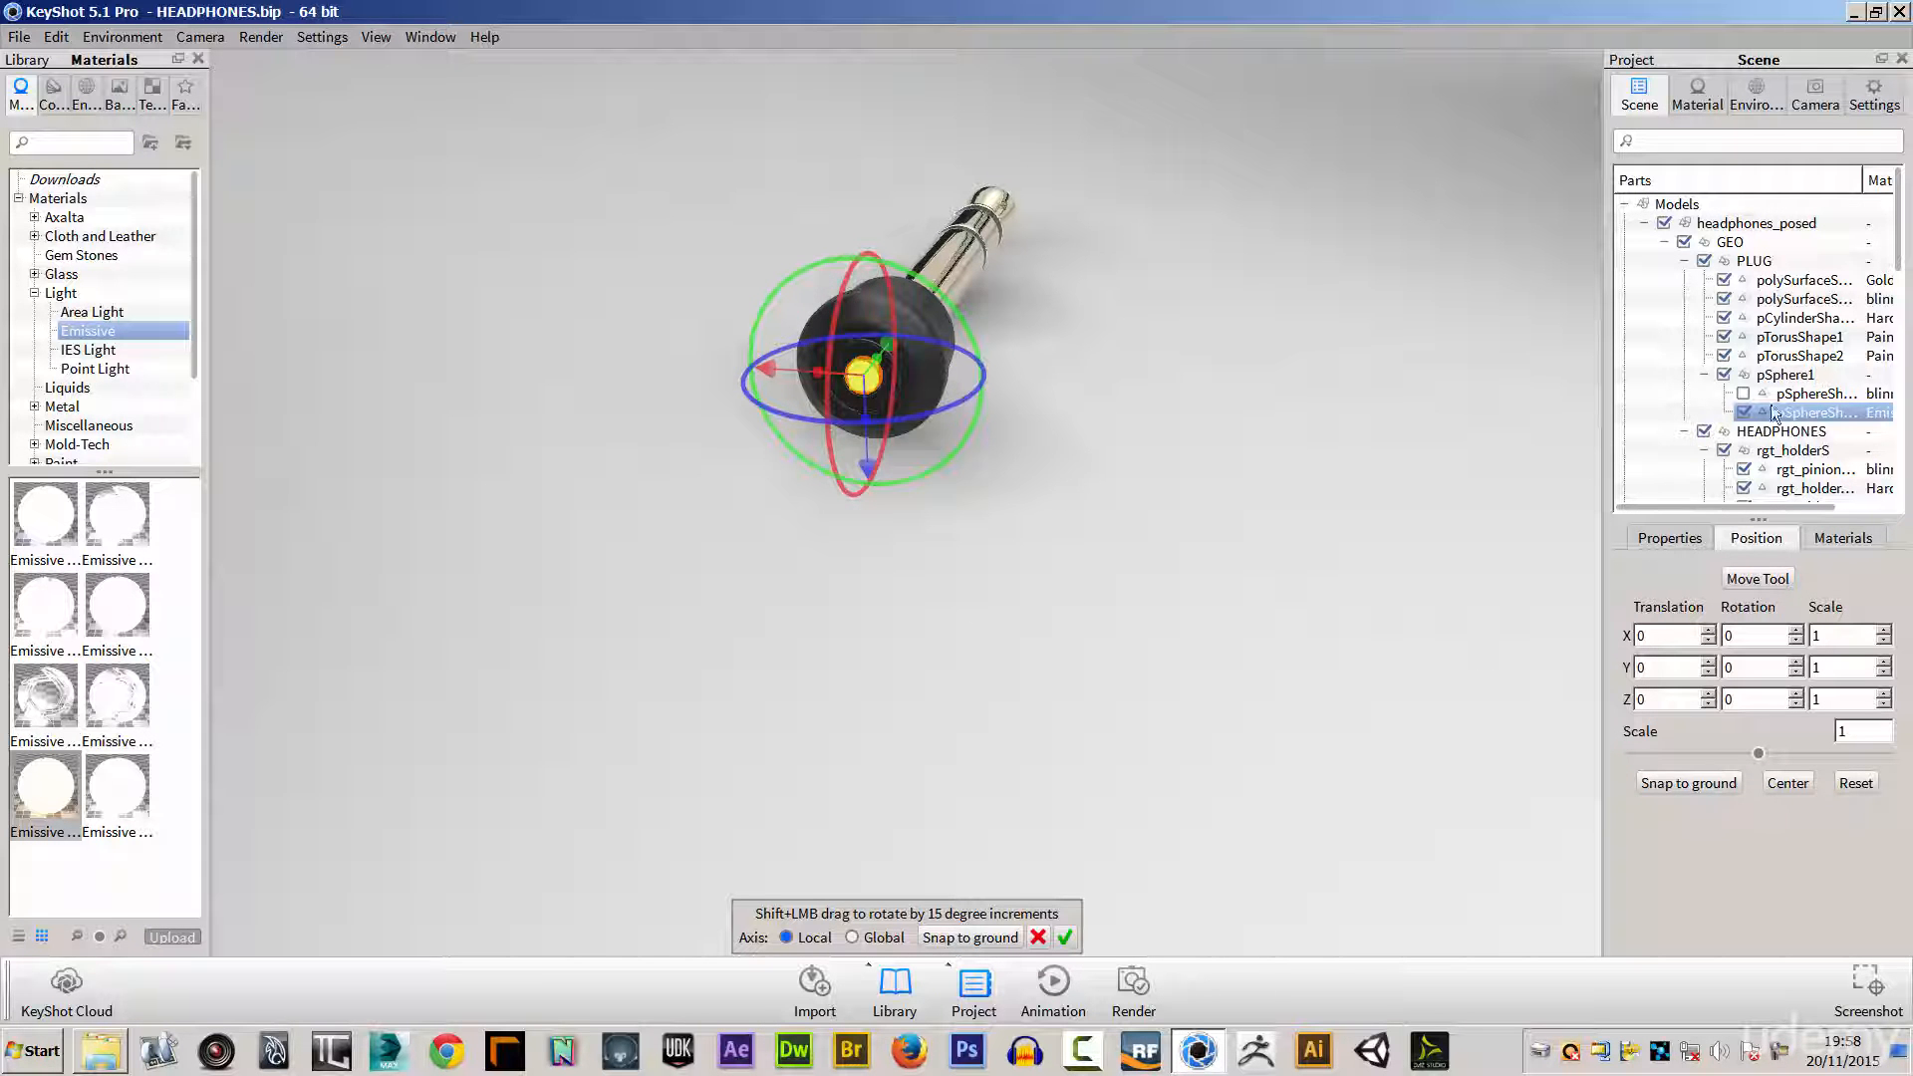
{"action": "left_click", "coordinate": [1698, 96]}
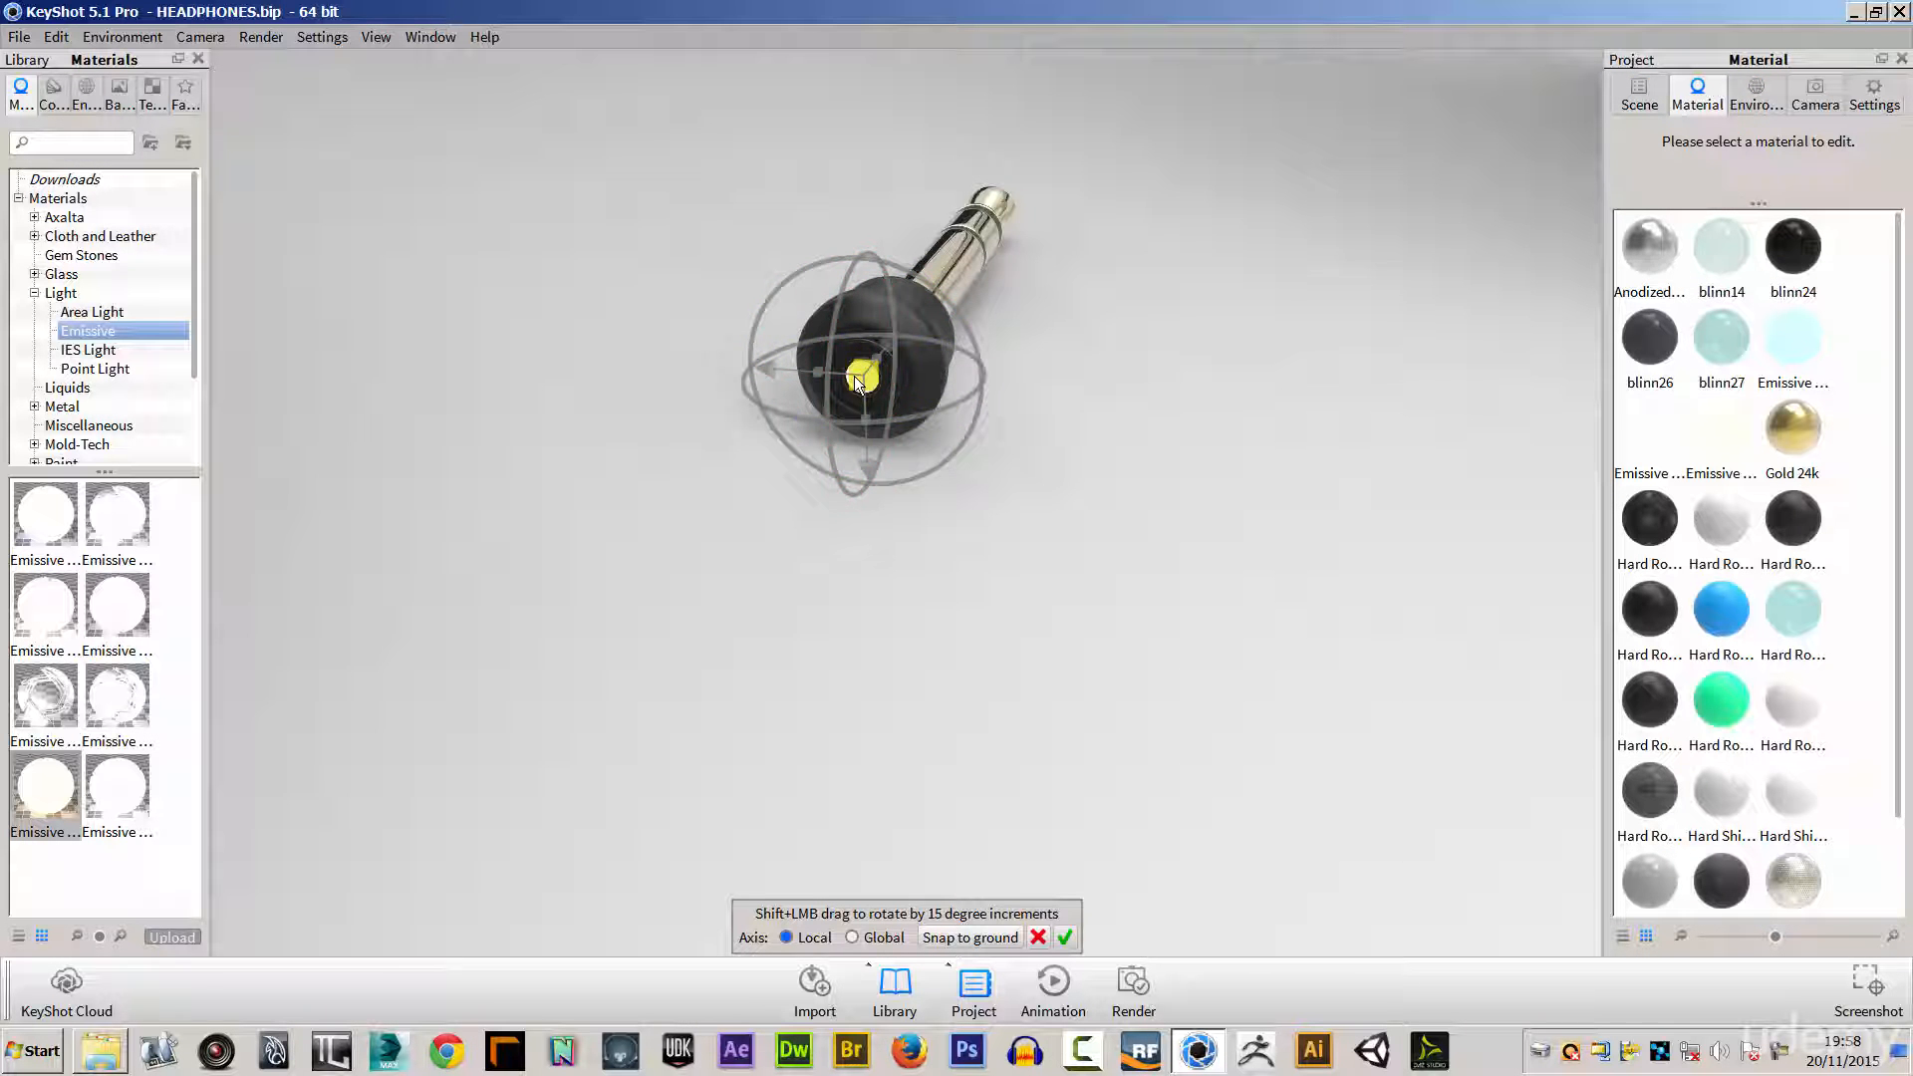
{"action": "left_click", "coordinate": [1065, 937]}
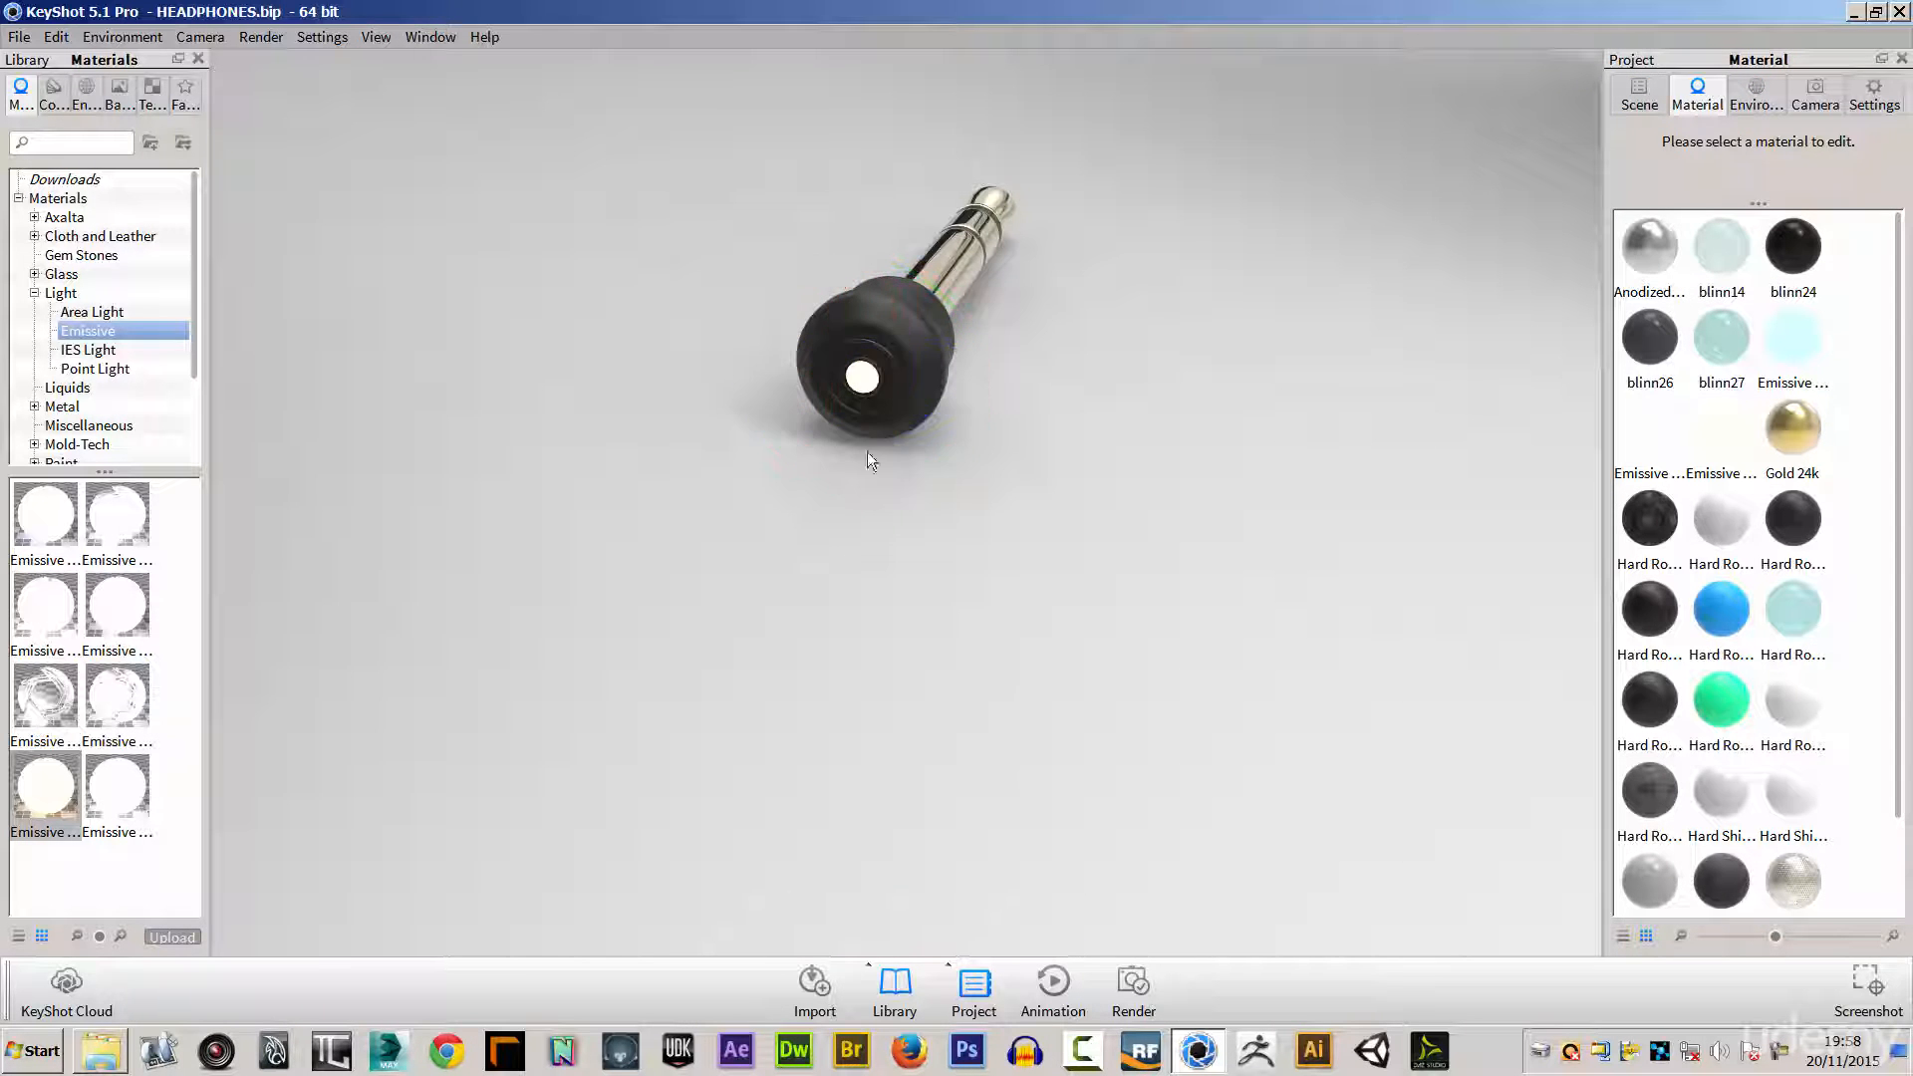
Step: Change the plug sphere's emissive color to light cyan and show the glass sphere over it again
{"action": "double_click", "coordinate": [863, 380]}
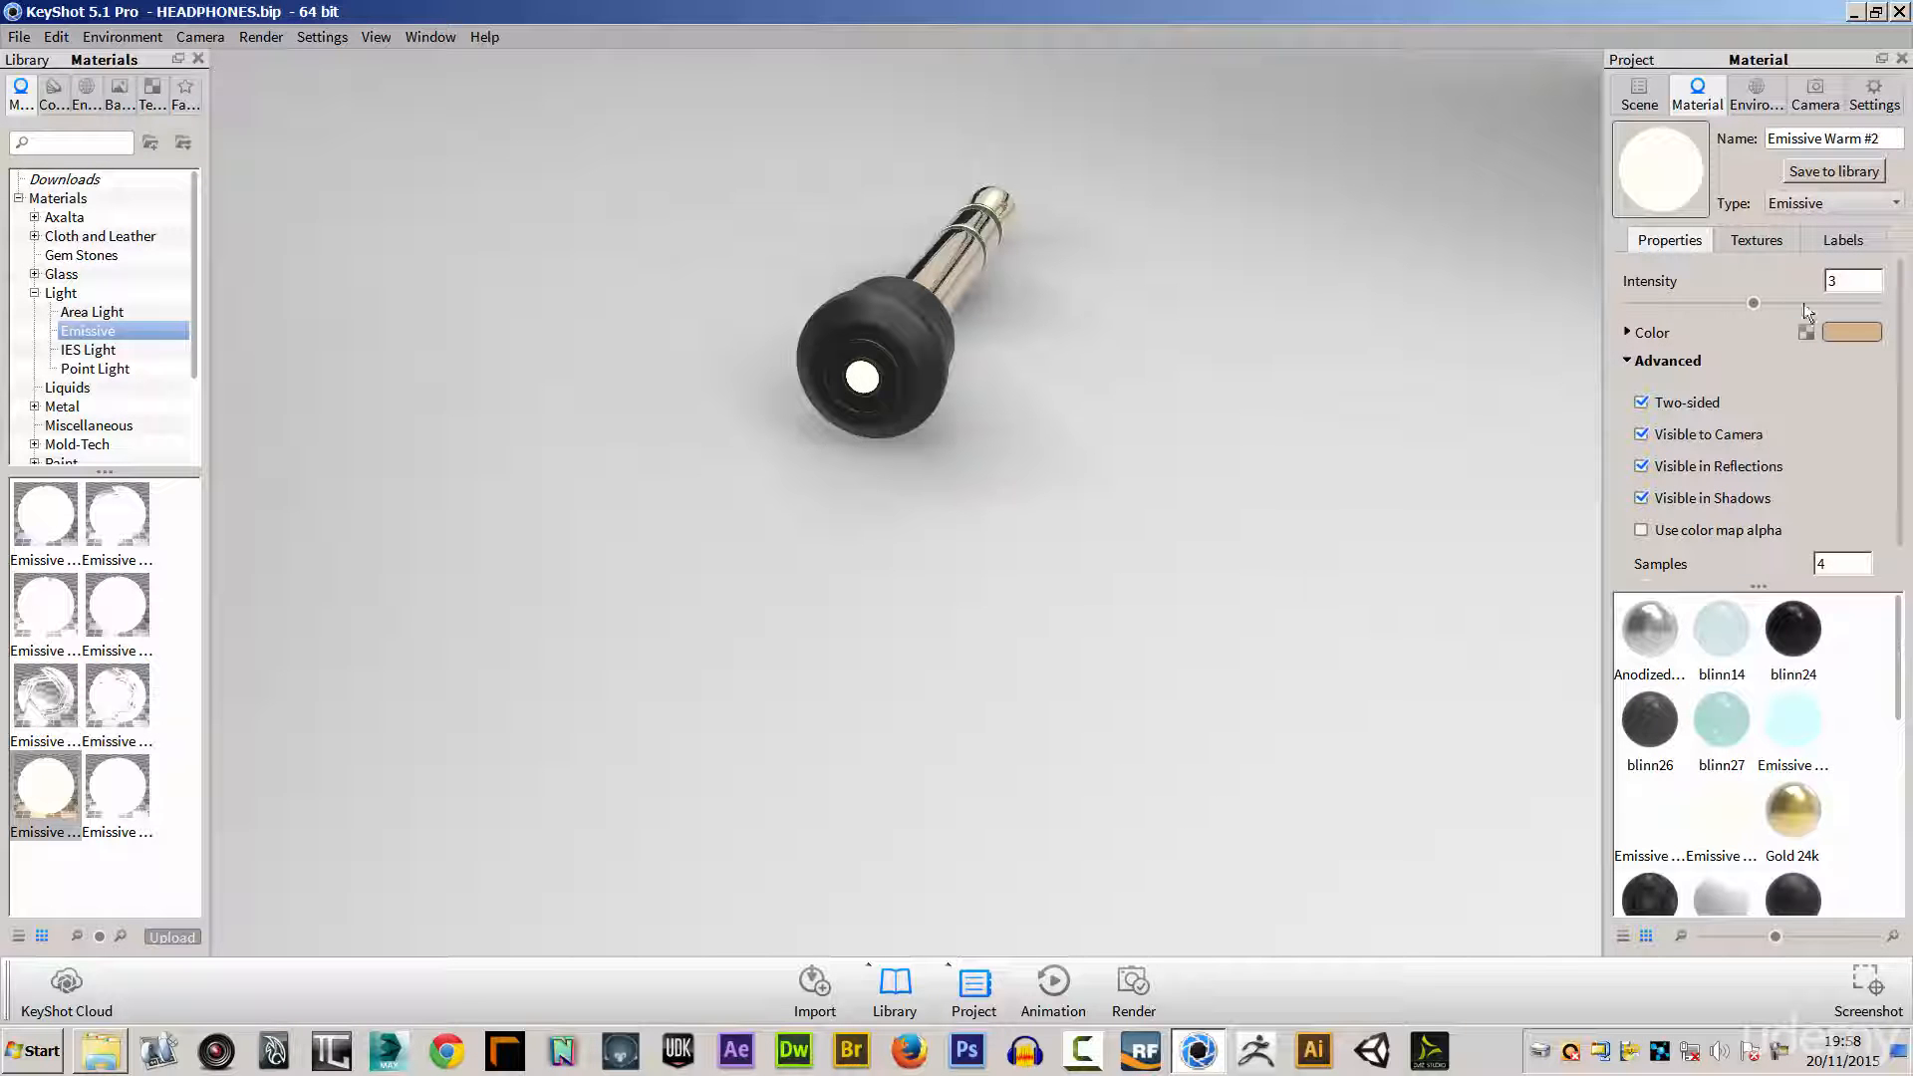
{"action": "left_click", "coordinate": [1841, 331]}
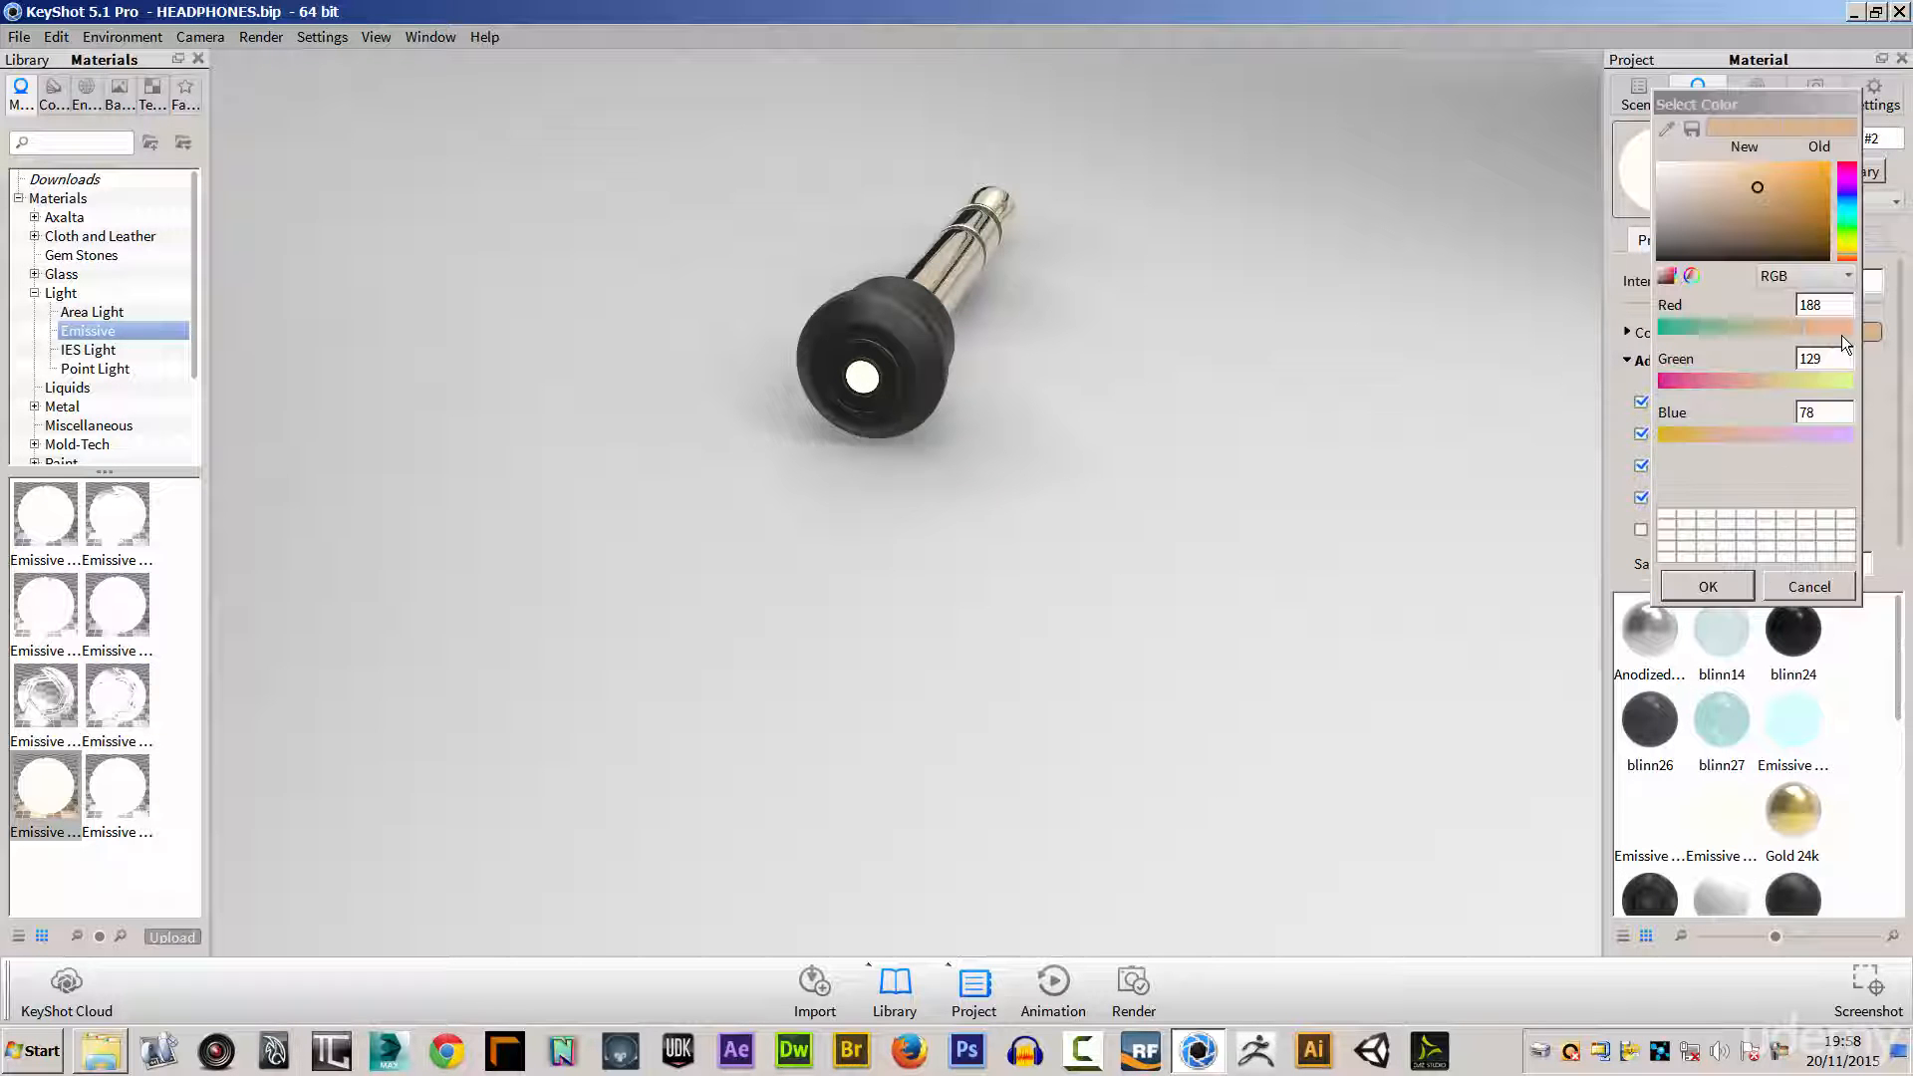
{"action": "left_click", "coordinate": [1850, 209]}
{"action": "left_click", "coordinate": [1759, 169]}
{"action": "left_click", "coordinate": [1775, 175]}
{"action": "left_click", "coordinate": [1710, 584]}
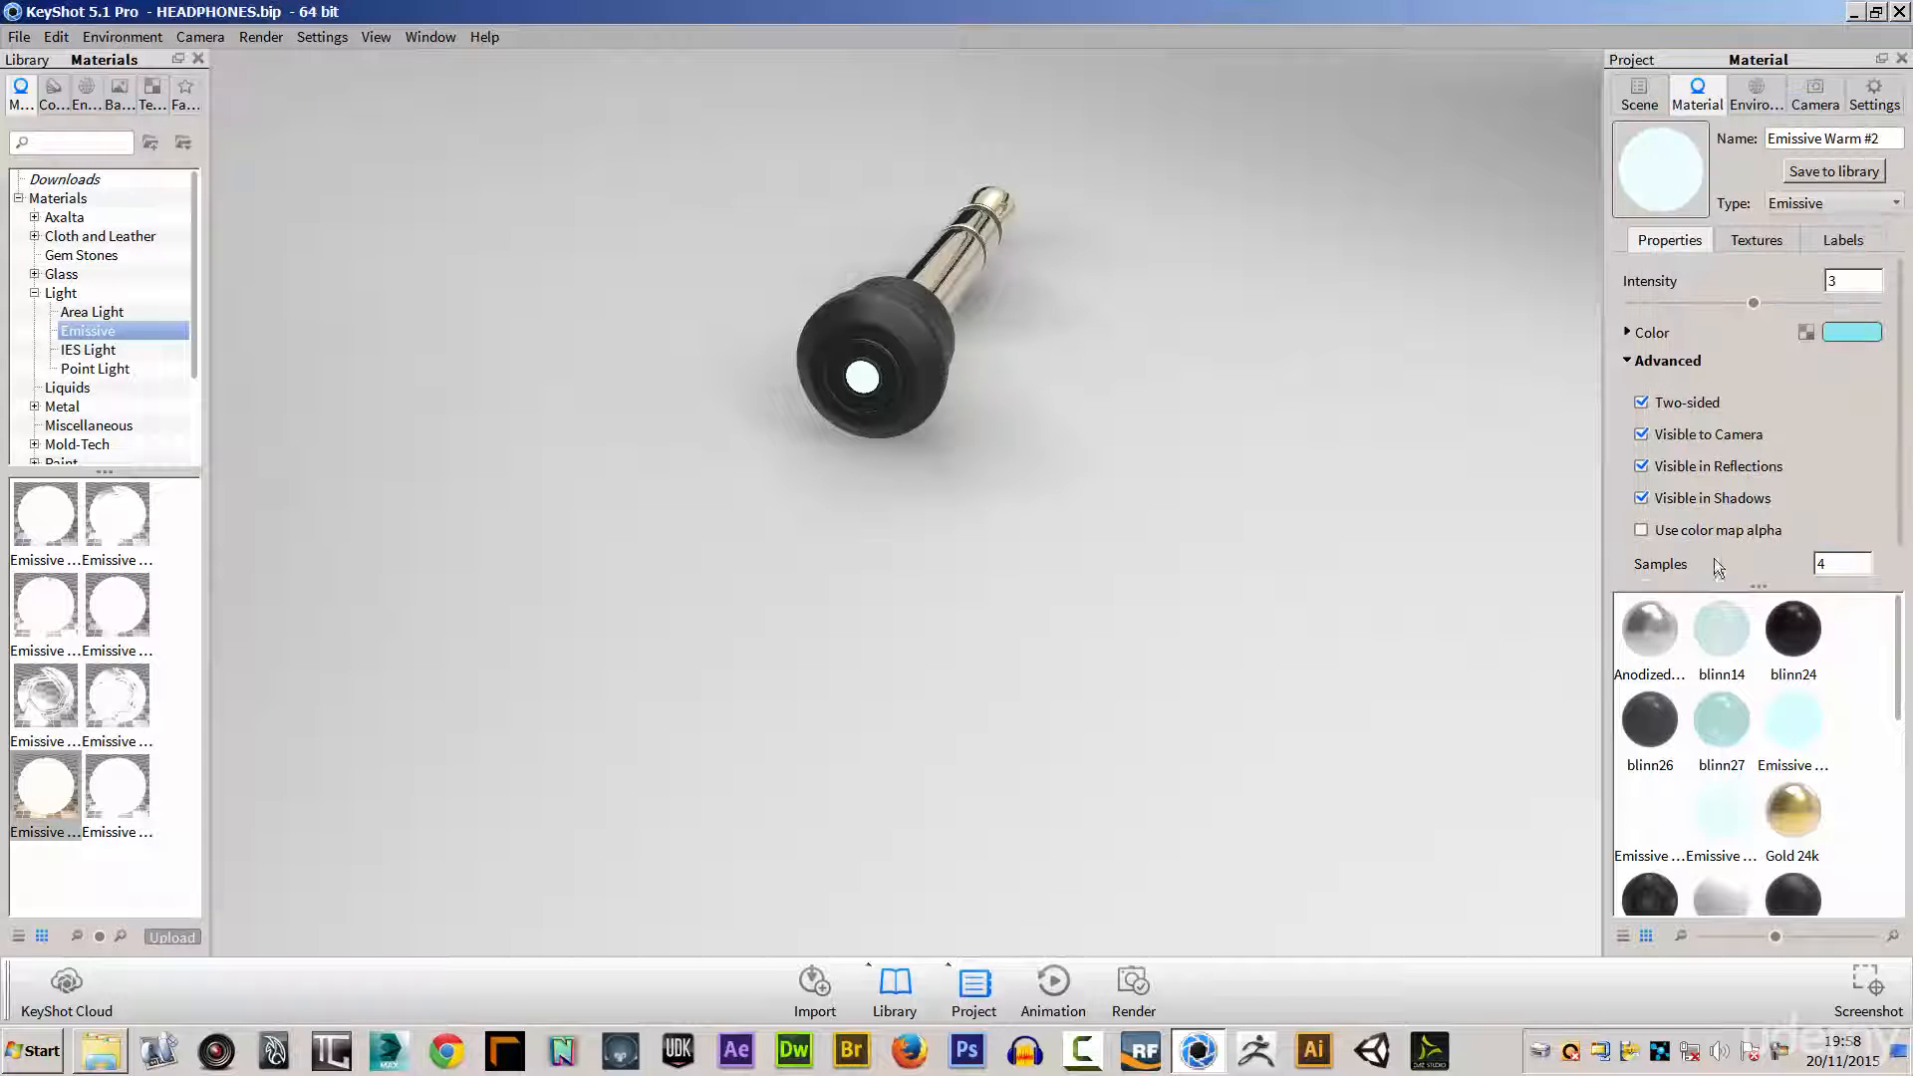
{"action": "left_click", "coordinate": [1638, 100]}
{"action": "left_click", "coordinate": [1743, 394]}
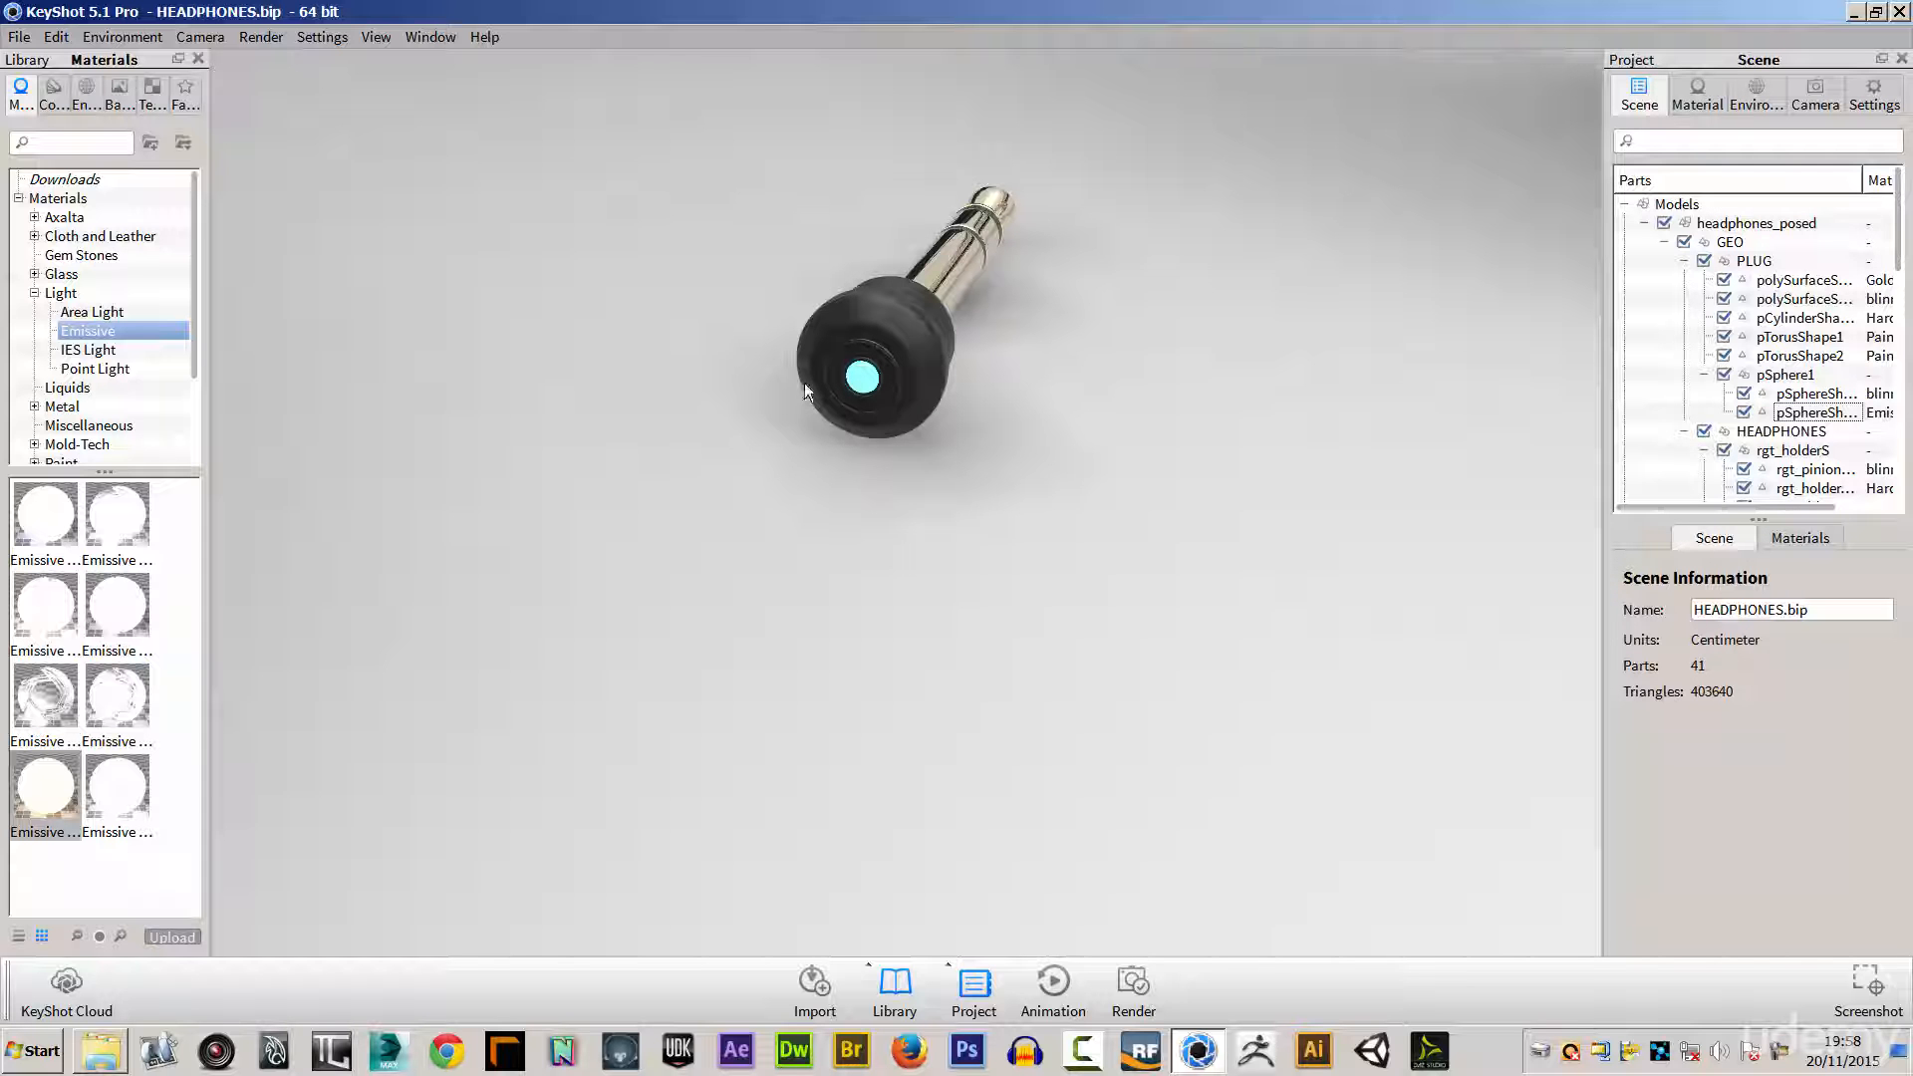
Step: Hide the emissive shape in the ear cup's VOLUME group so that only its glass shape is shown
{"action": "right_click_drag", "start_coordinate": [1215, 577], "coordinate": [662, 346], "text": "alt"}
{"action": "left_click_drag", "start_coordinate": [856, 601], "coordinate": [1056, 597]}
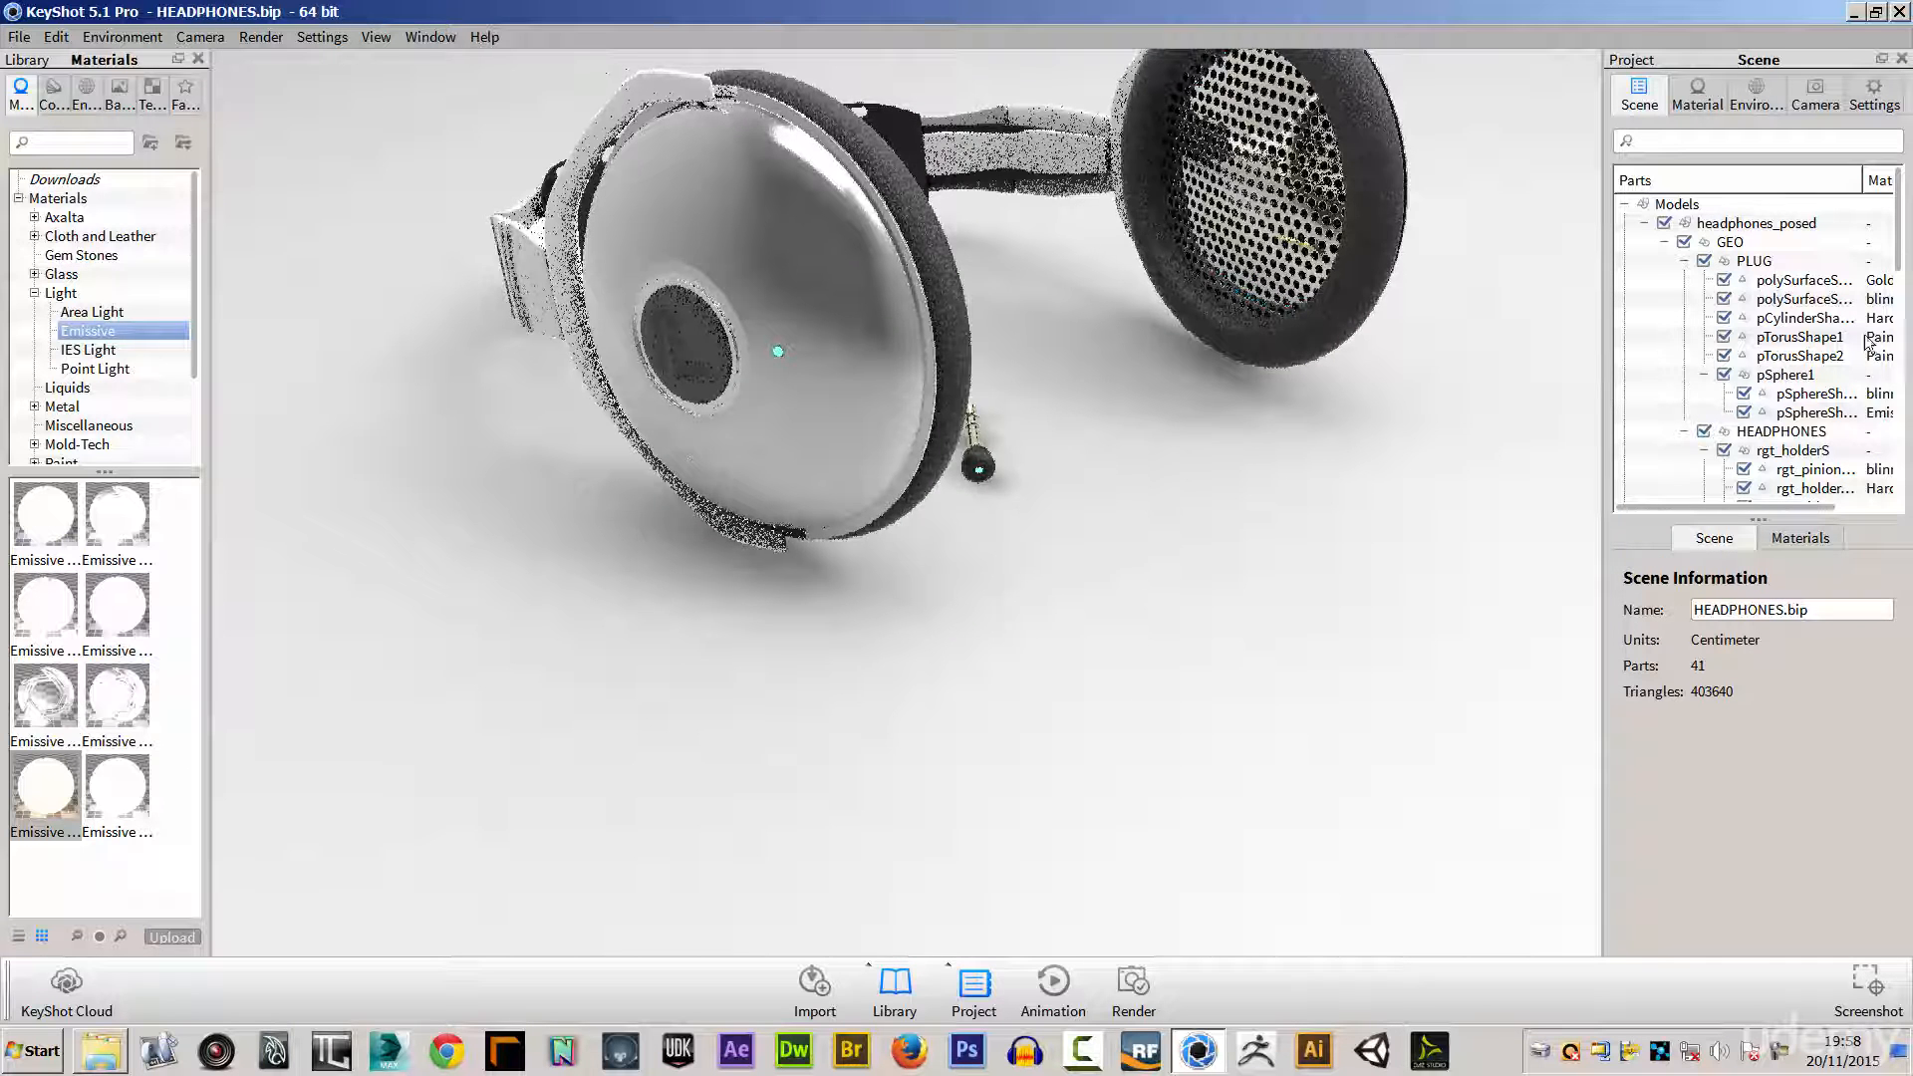
{"action": "left_click_drag", "start_coordinate": [1902, 271], "coordinate": [1909, 425]}
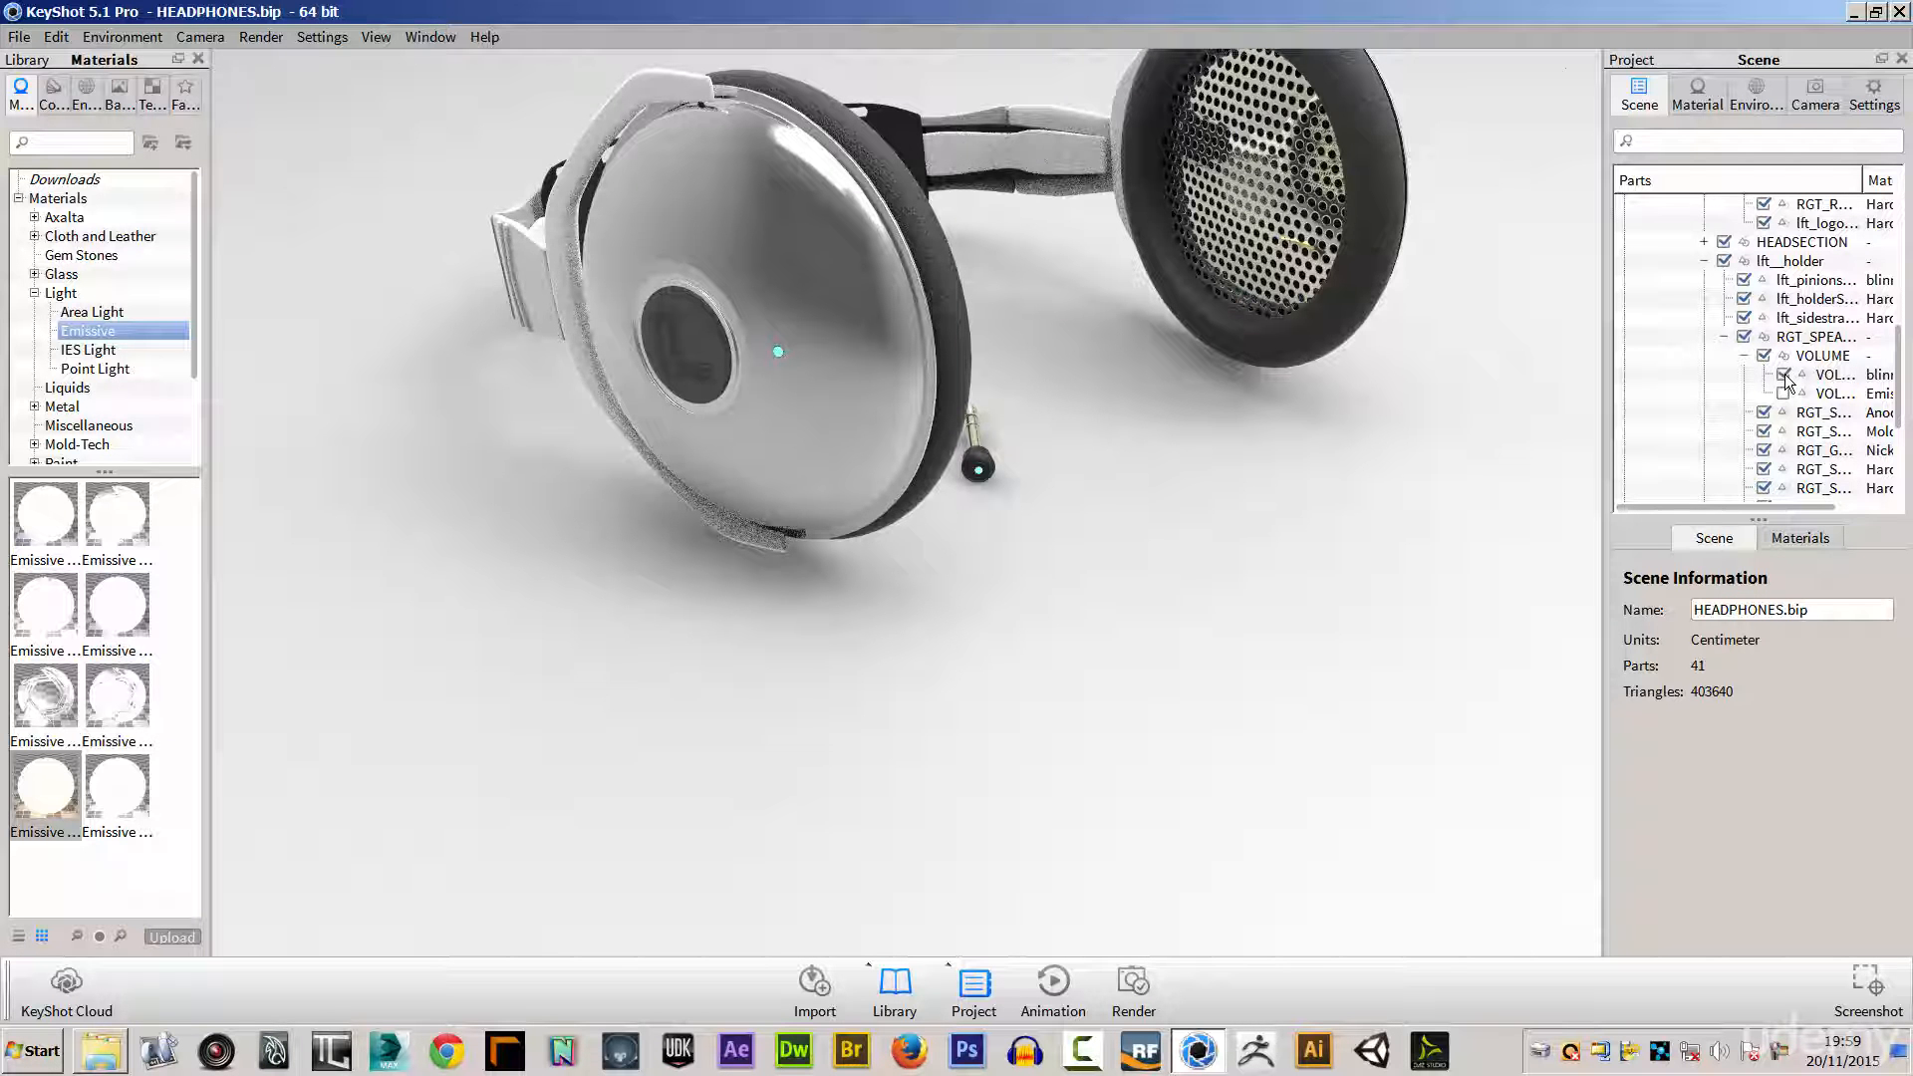
{"action": "left_click", "coordinate": [1784, 374]}
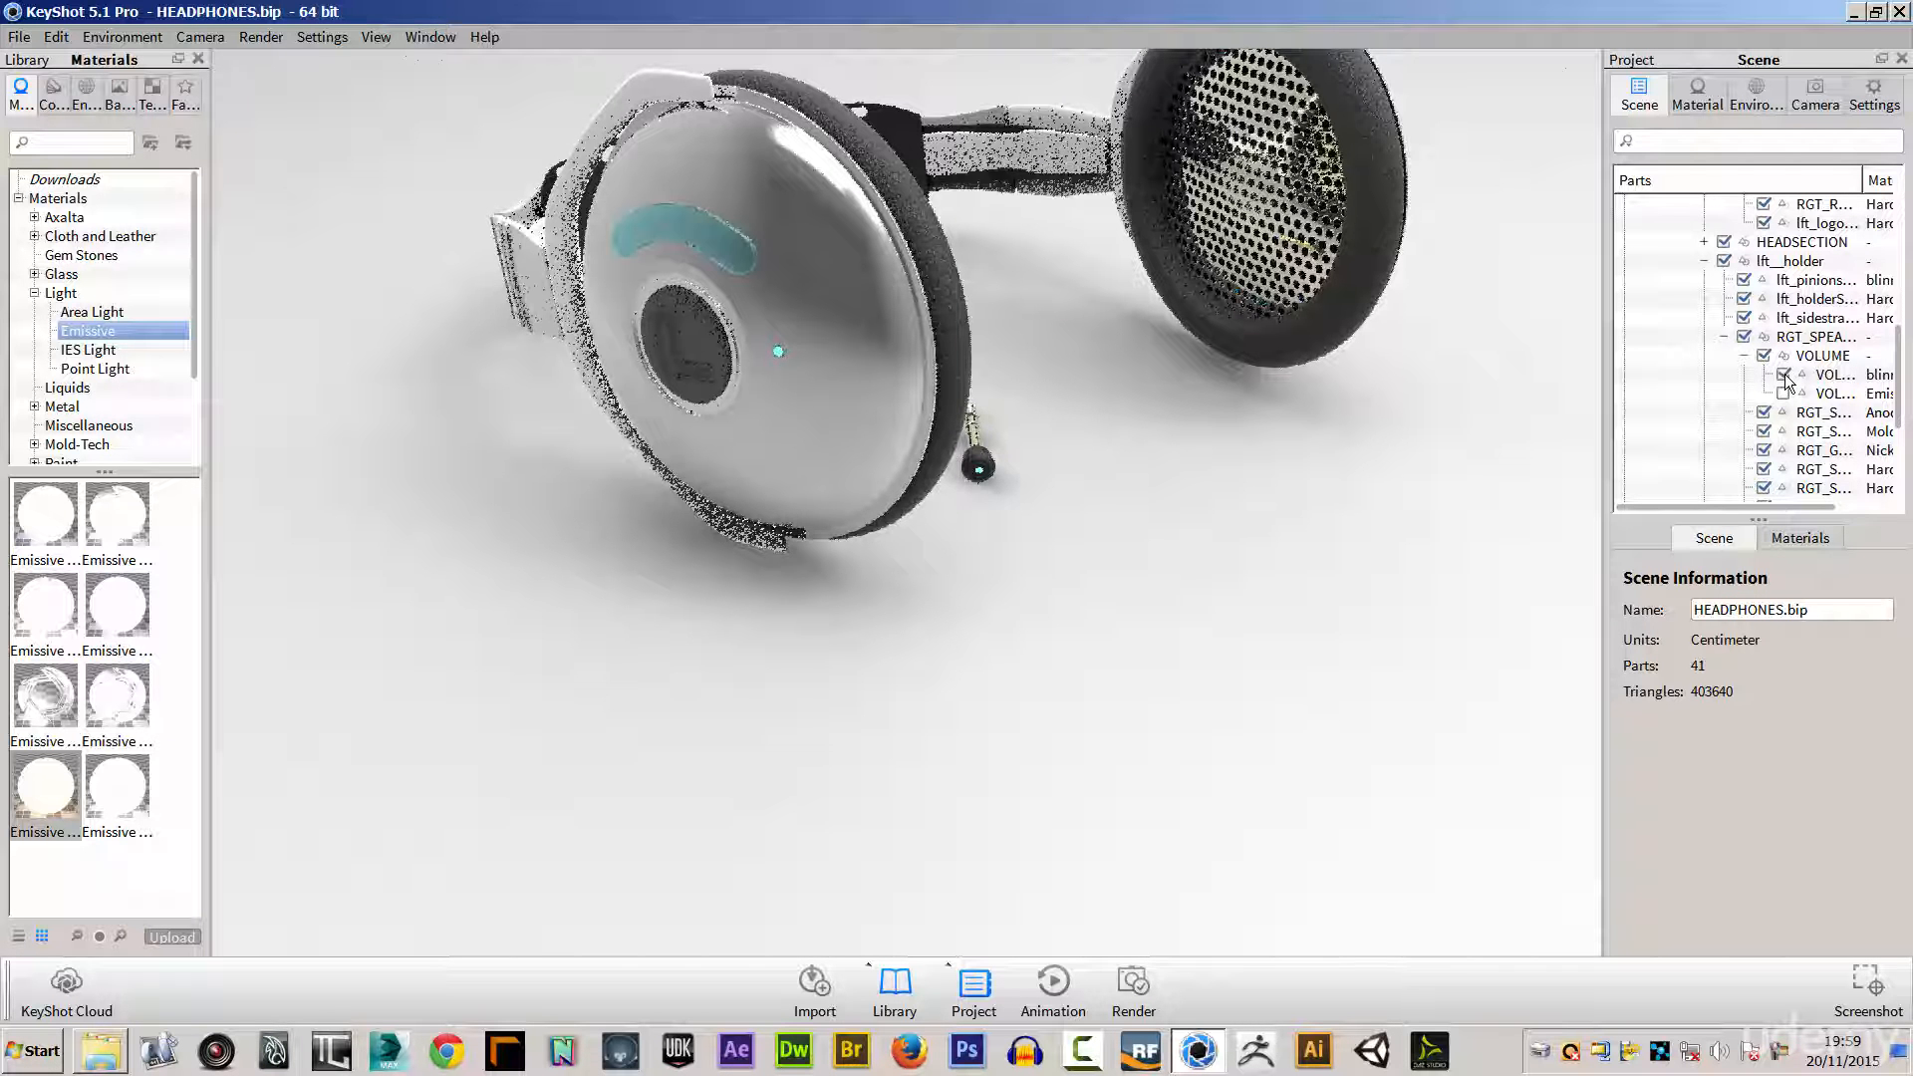
Step: Set the glass color of the ear cup's curved volume shape to a deeper cyan, RGB 107, 233, 242
{"action": "double_click", "coordinate": [650, 217]}
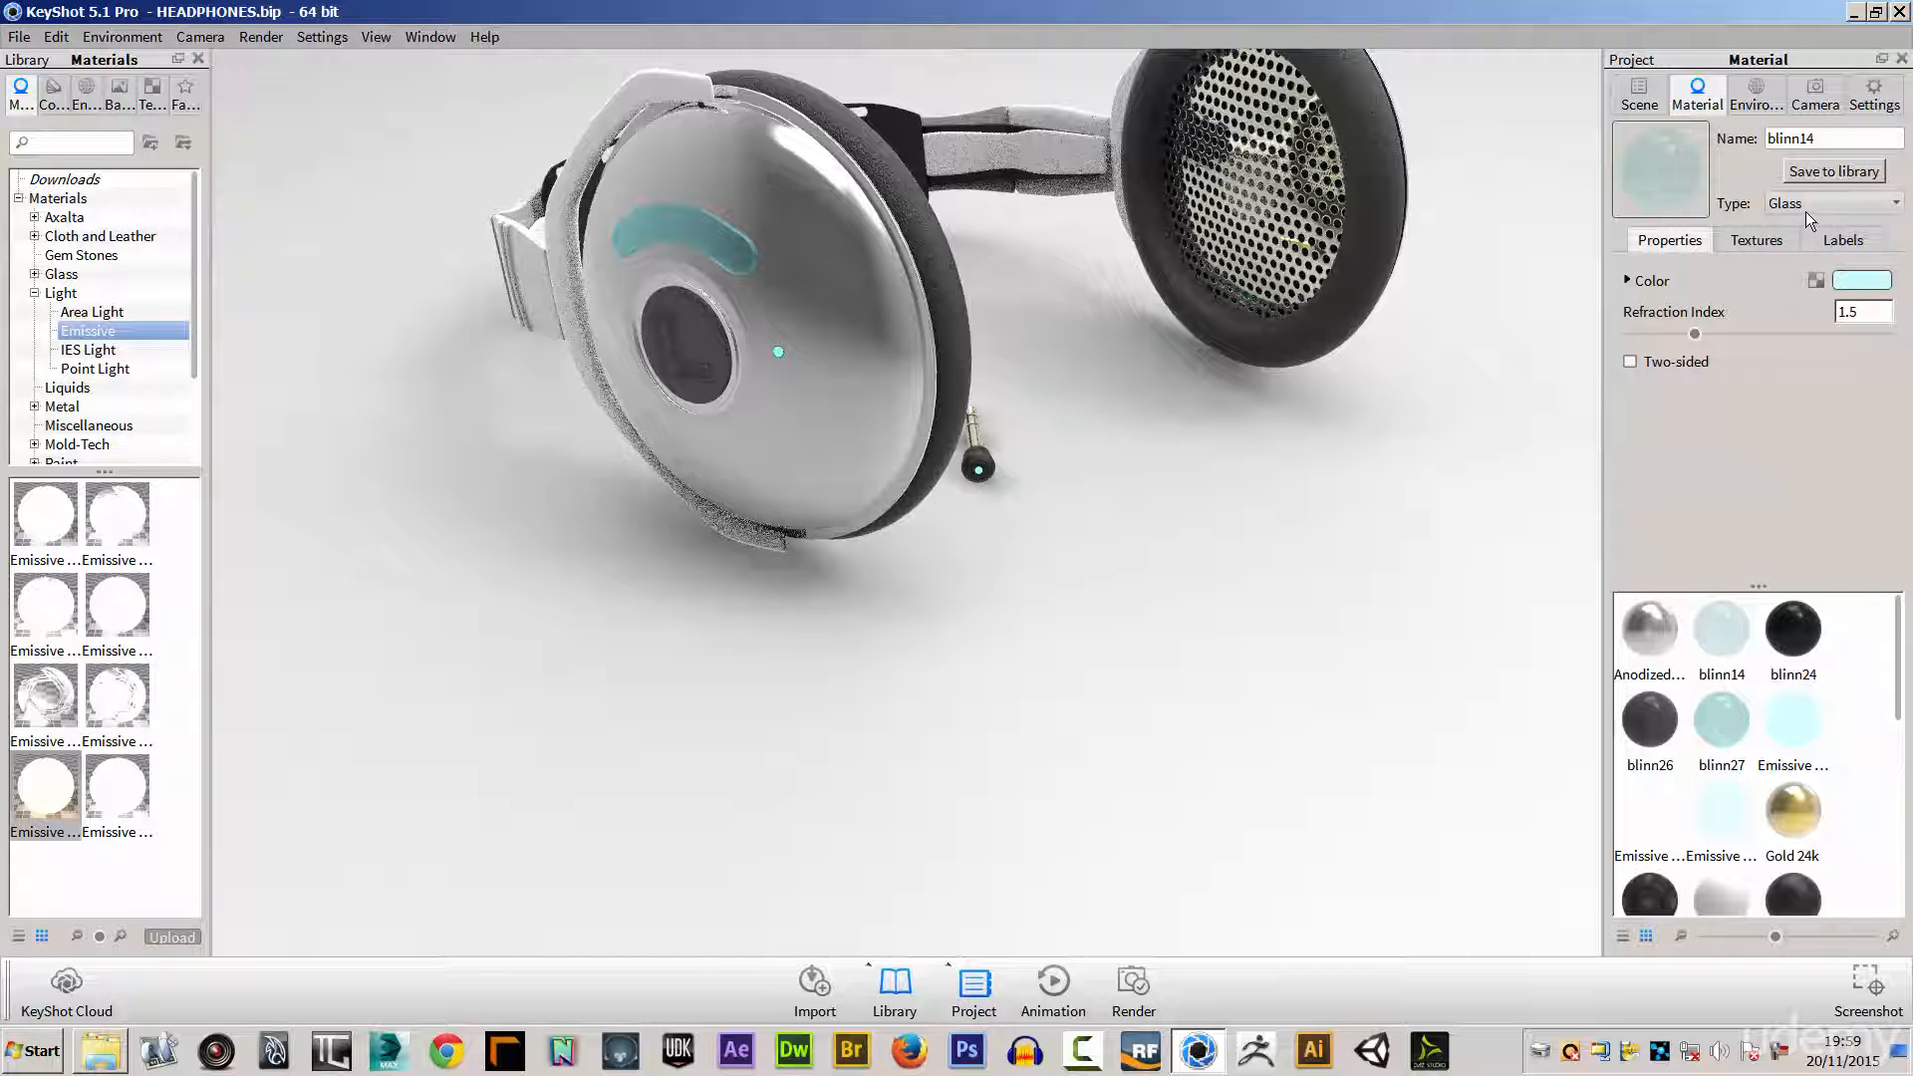
{"action": "left_click", "coordinate": [1862, 280]}
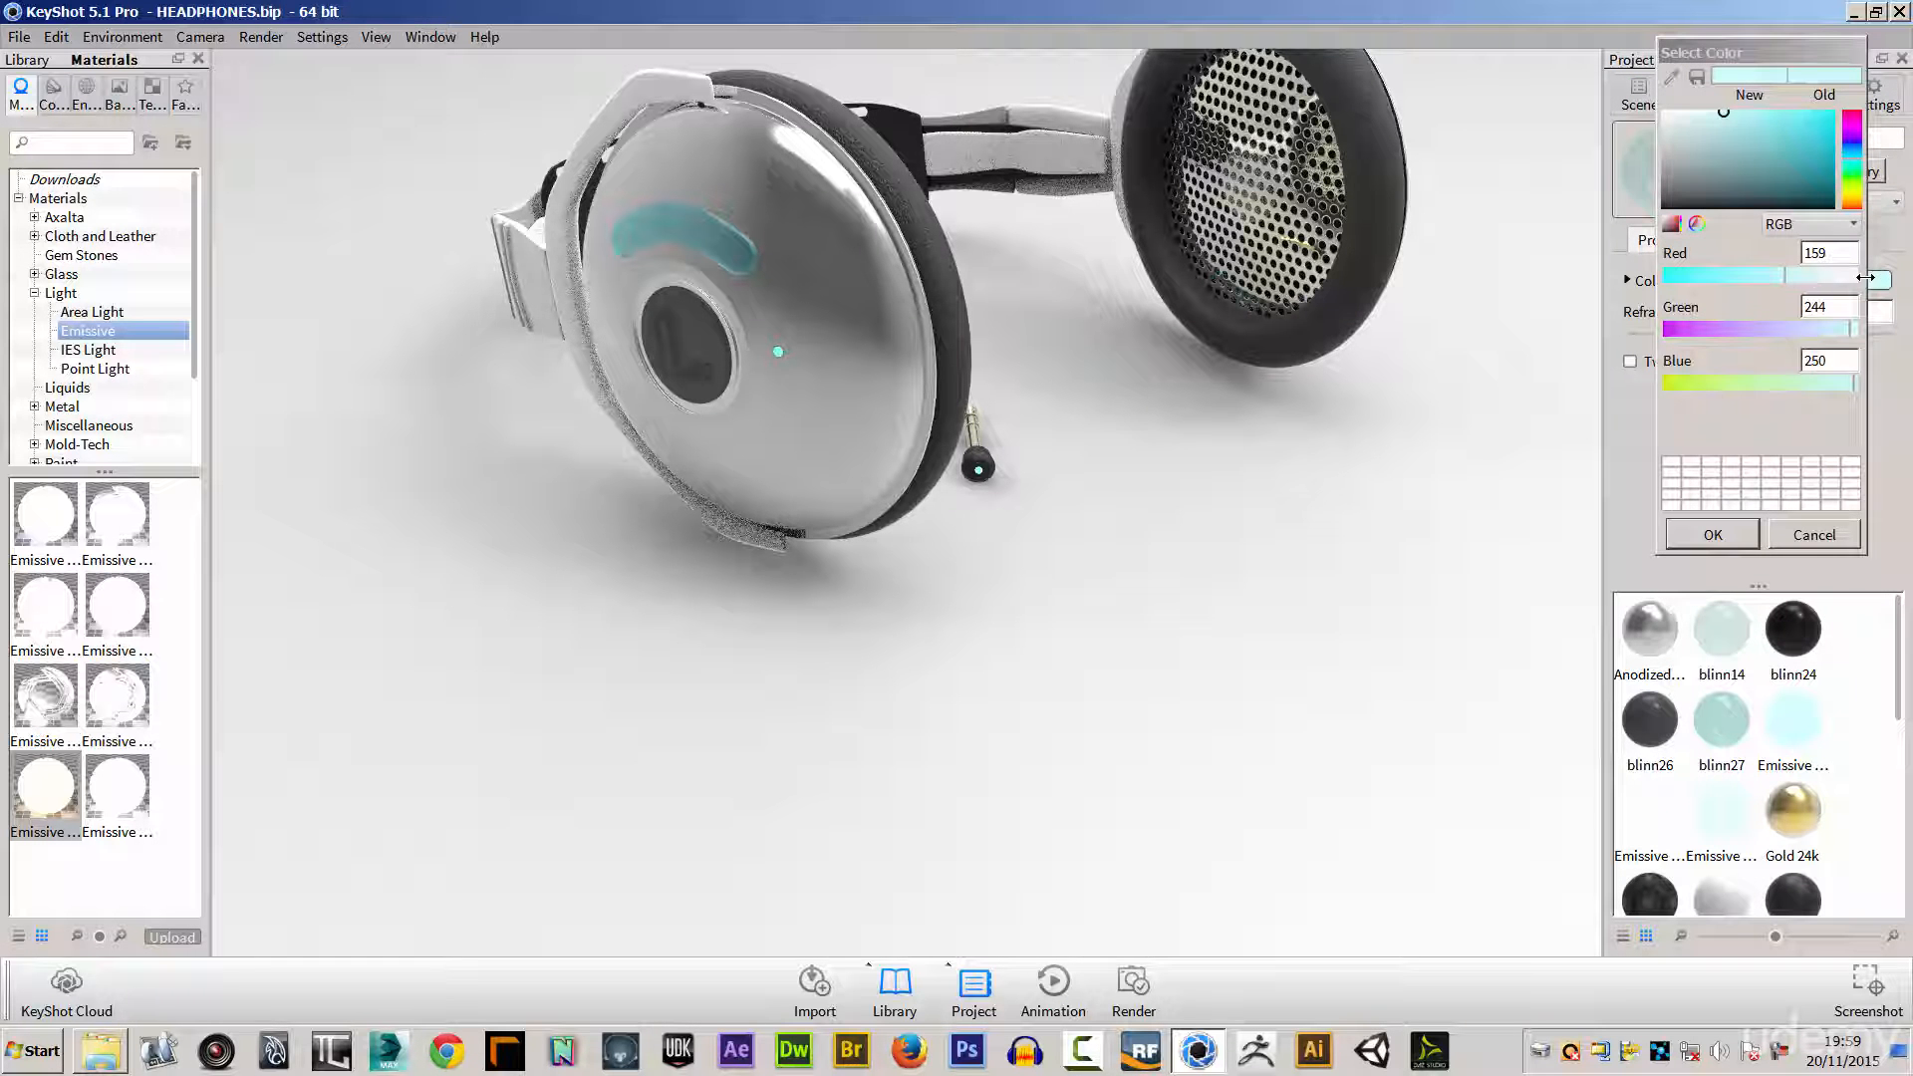
{"action": "left_click_drag", "start_coordinate": [1769, 116], "coordinate": [1758, 116]}
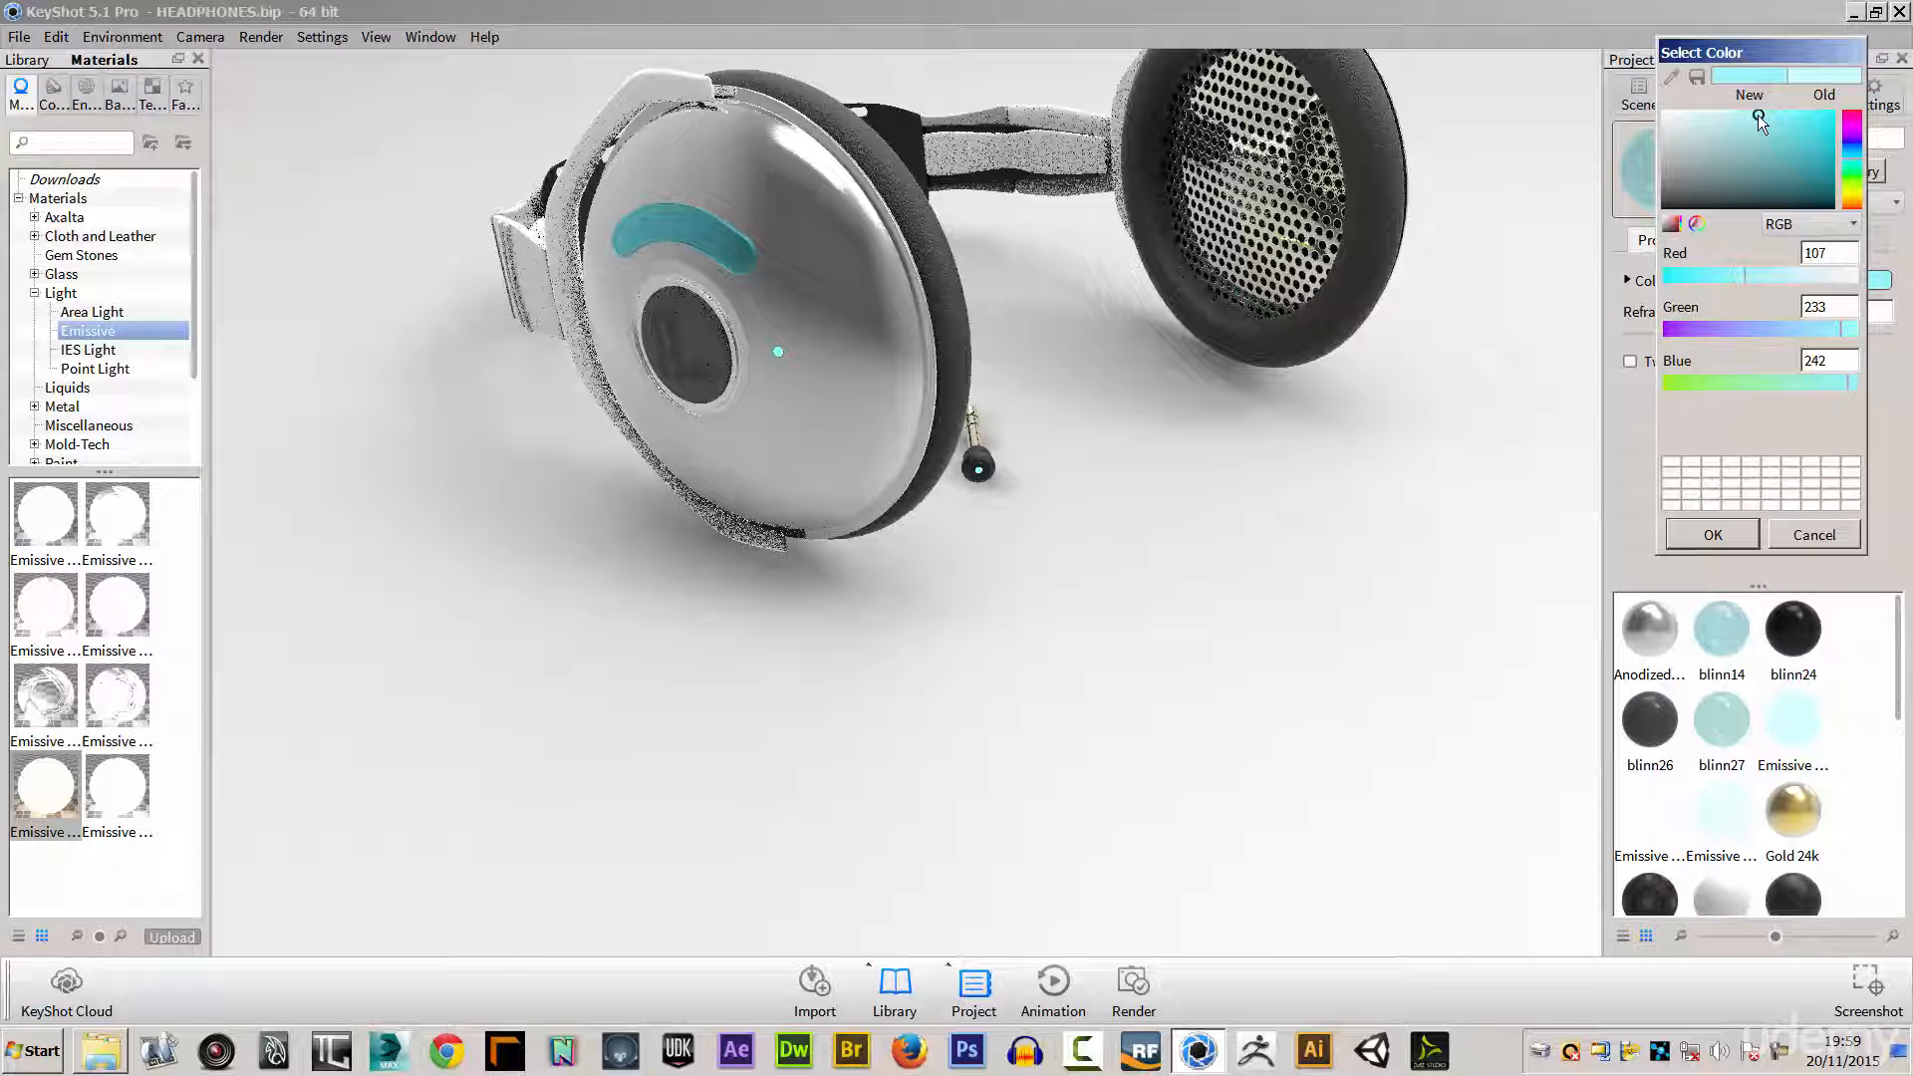
{"action": "left_click", "coordinate": [1712, 535]}
Step: Show the emissive shape in the ear cup's VOLUME group again and change its emissive color to light cyan
{"action": "left_click", "coordinate": [1640, 95]}
{"action": "left_click", "coordinate": [1783, 394]}
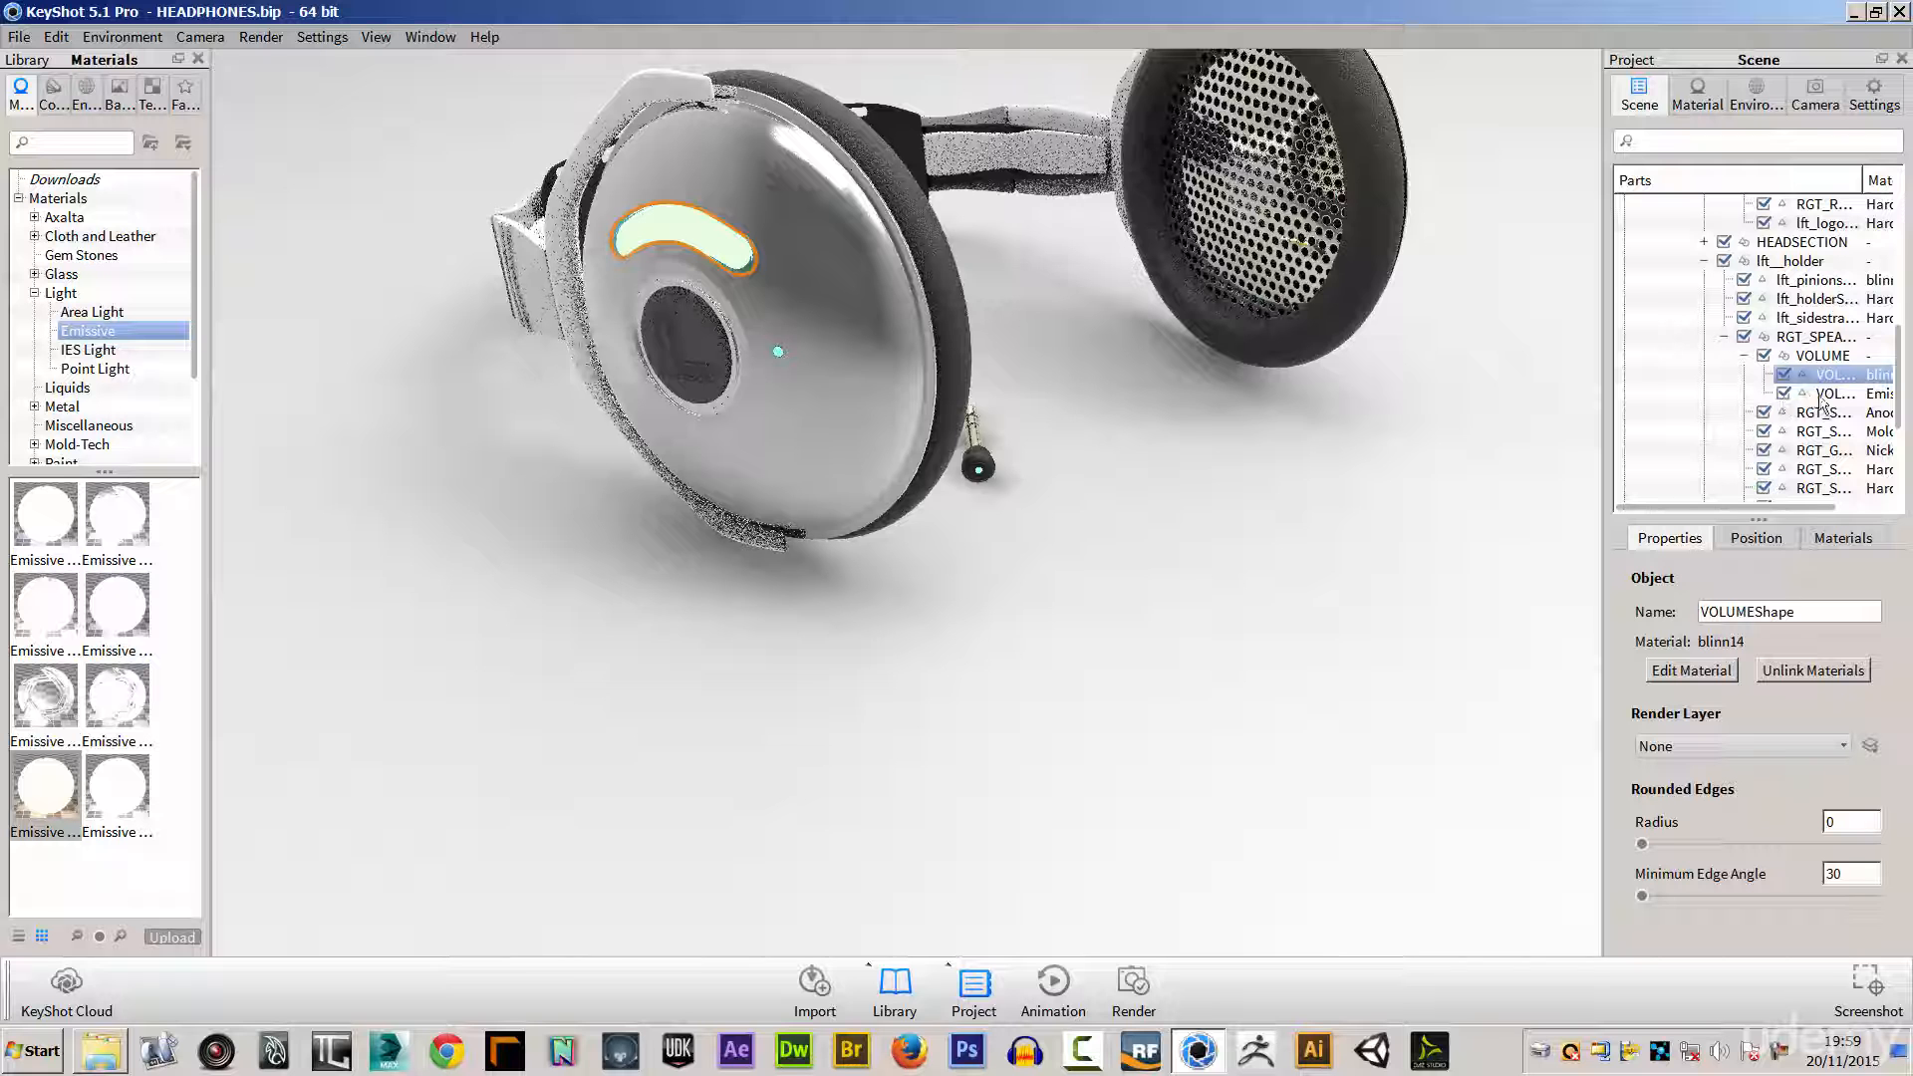
{"action": "left_click", "coordinate": [1829, 396]}
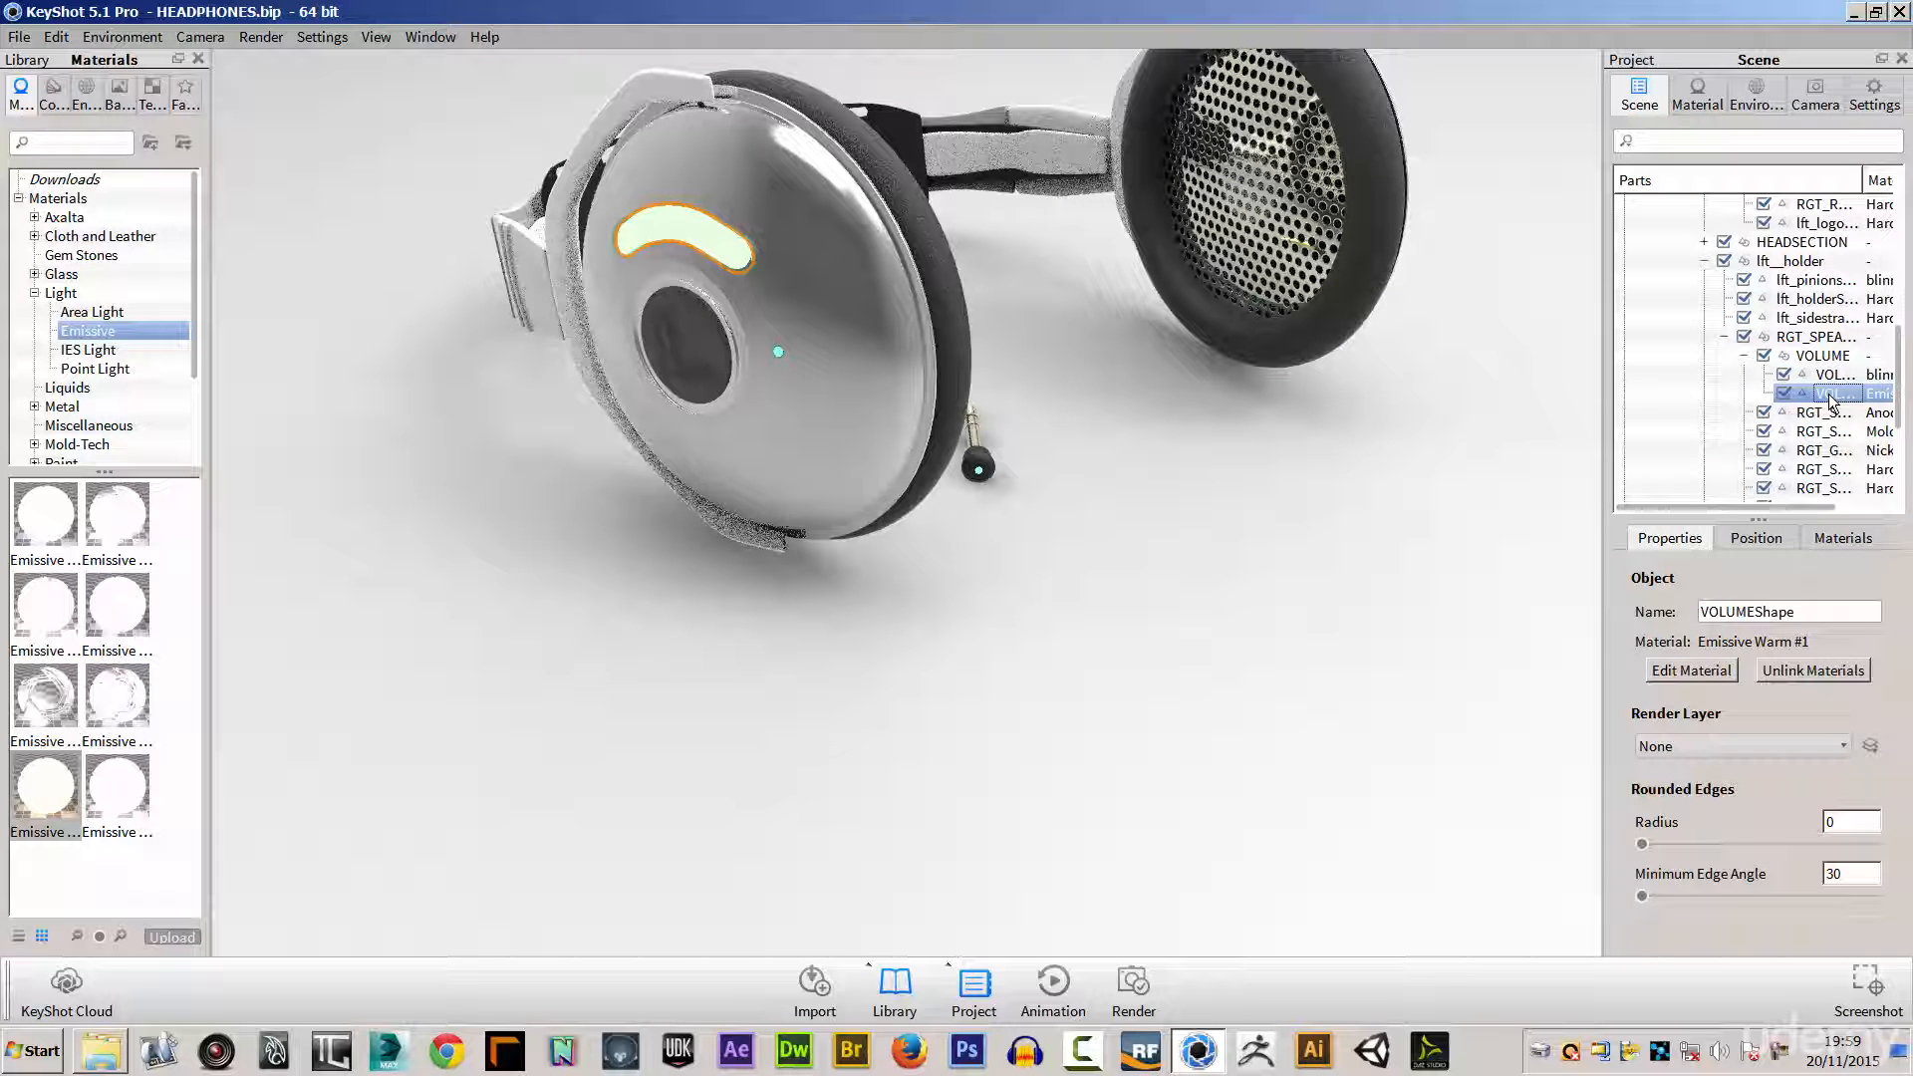
{"action": "double_click", "coordinate": [1829, 395]}
{"action": "left_click", "coordinate": [1845, 328]}
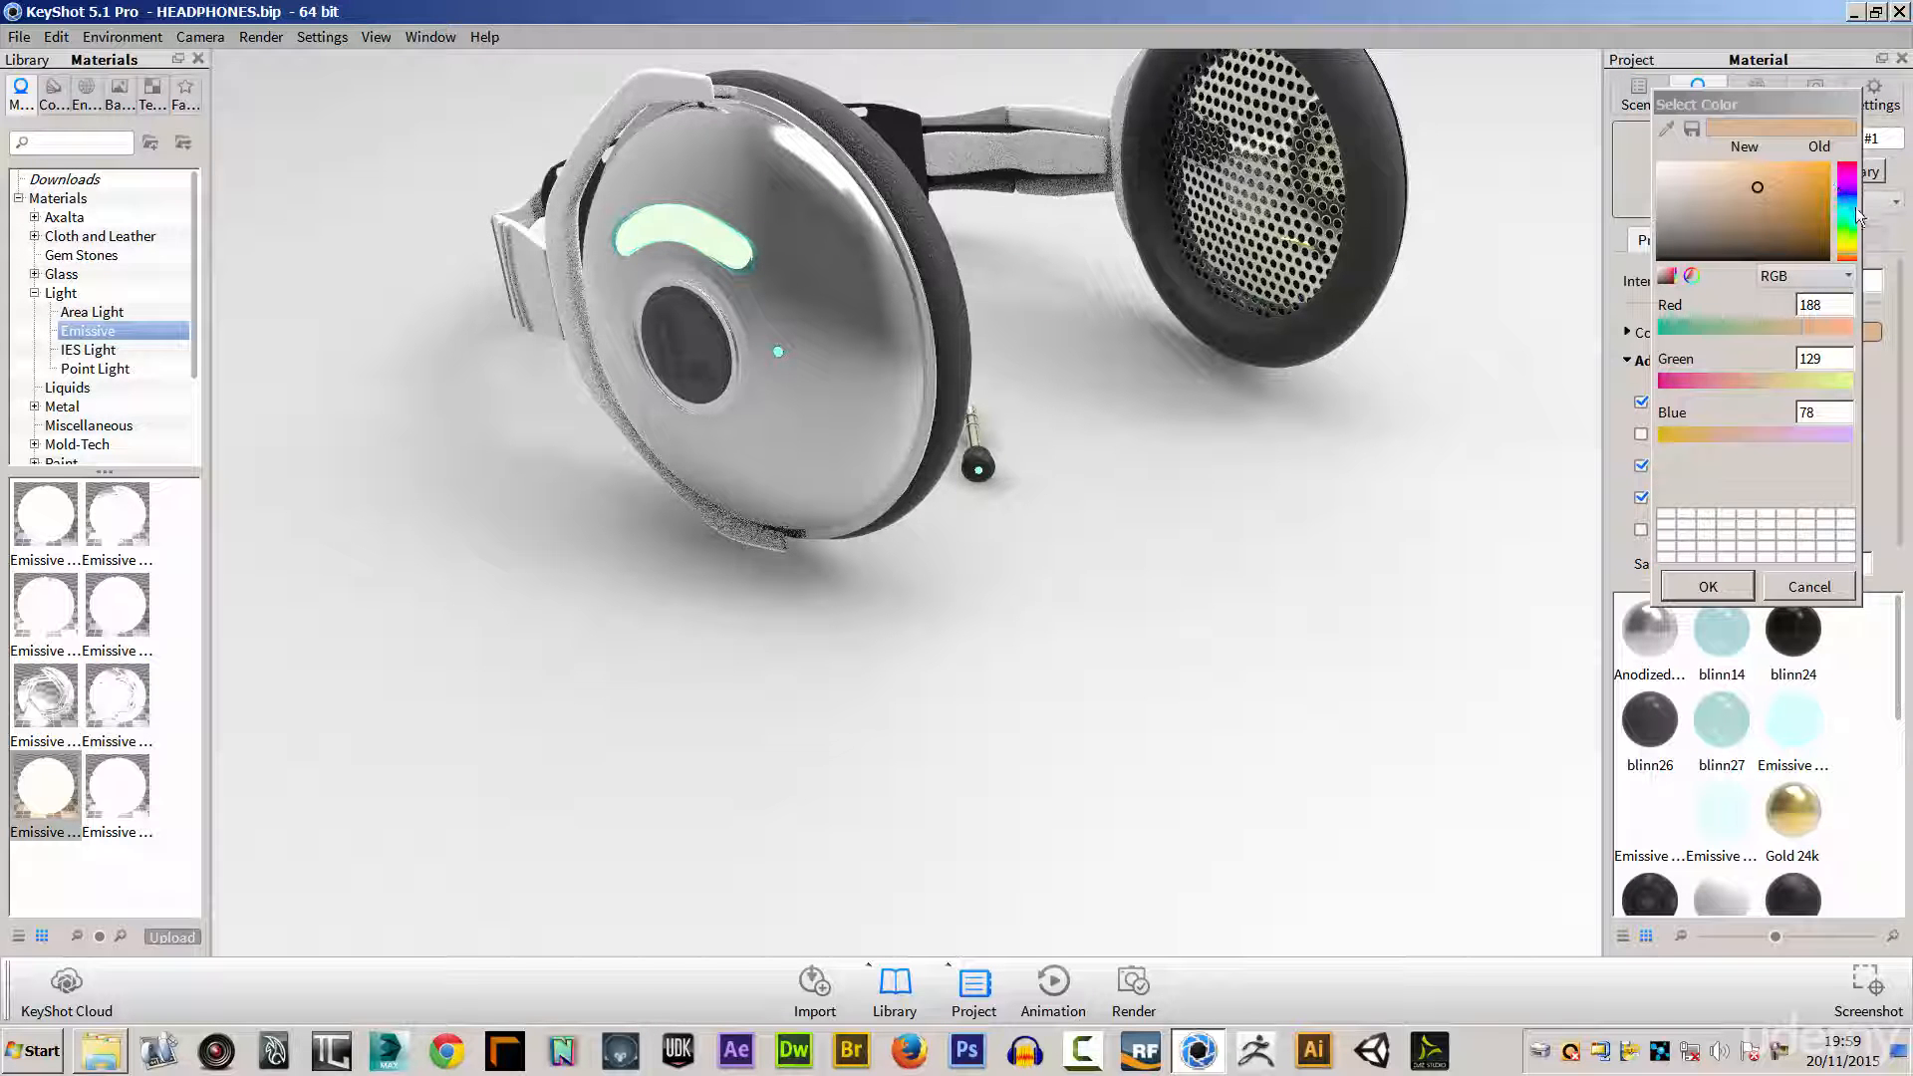
{"action": "left_click", "coordinate": [1854, 211]}
{"action": "left_click", "coordinate": [1736, 174]}
{"action": "left_click", "coordinate": [1758, 175]}
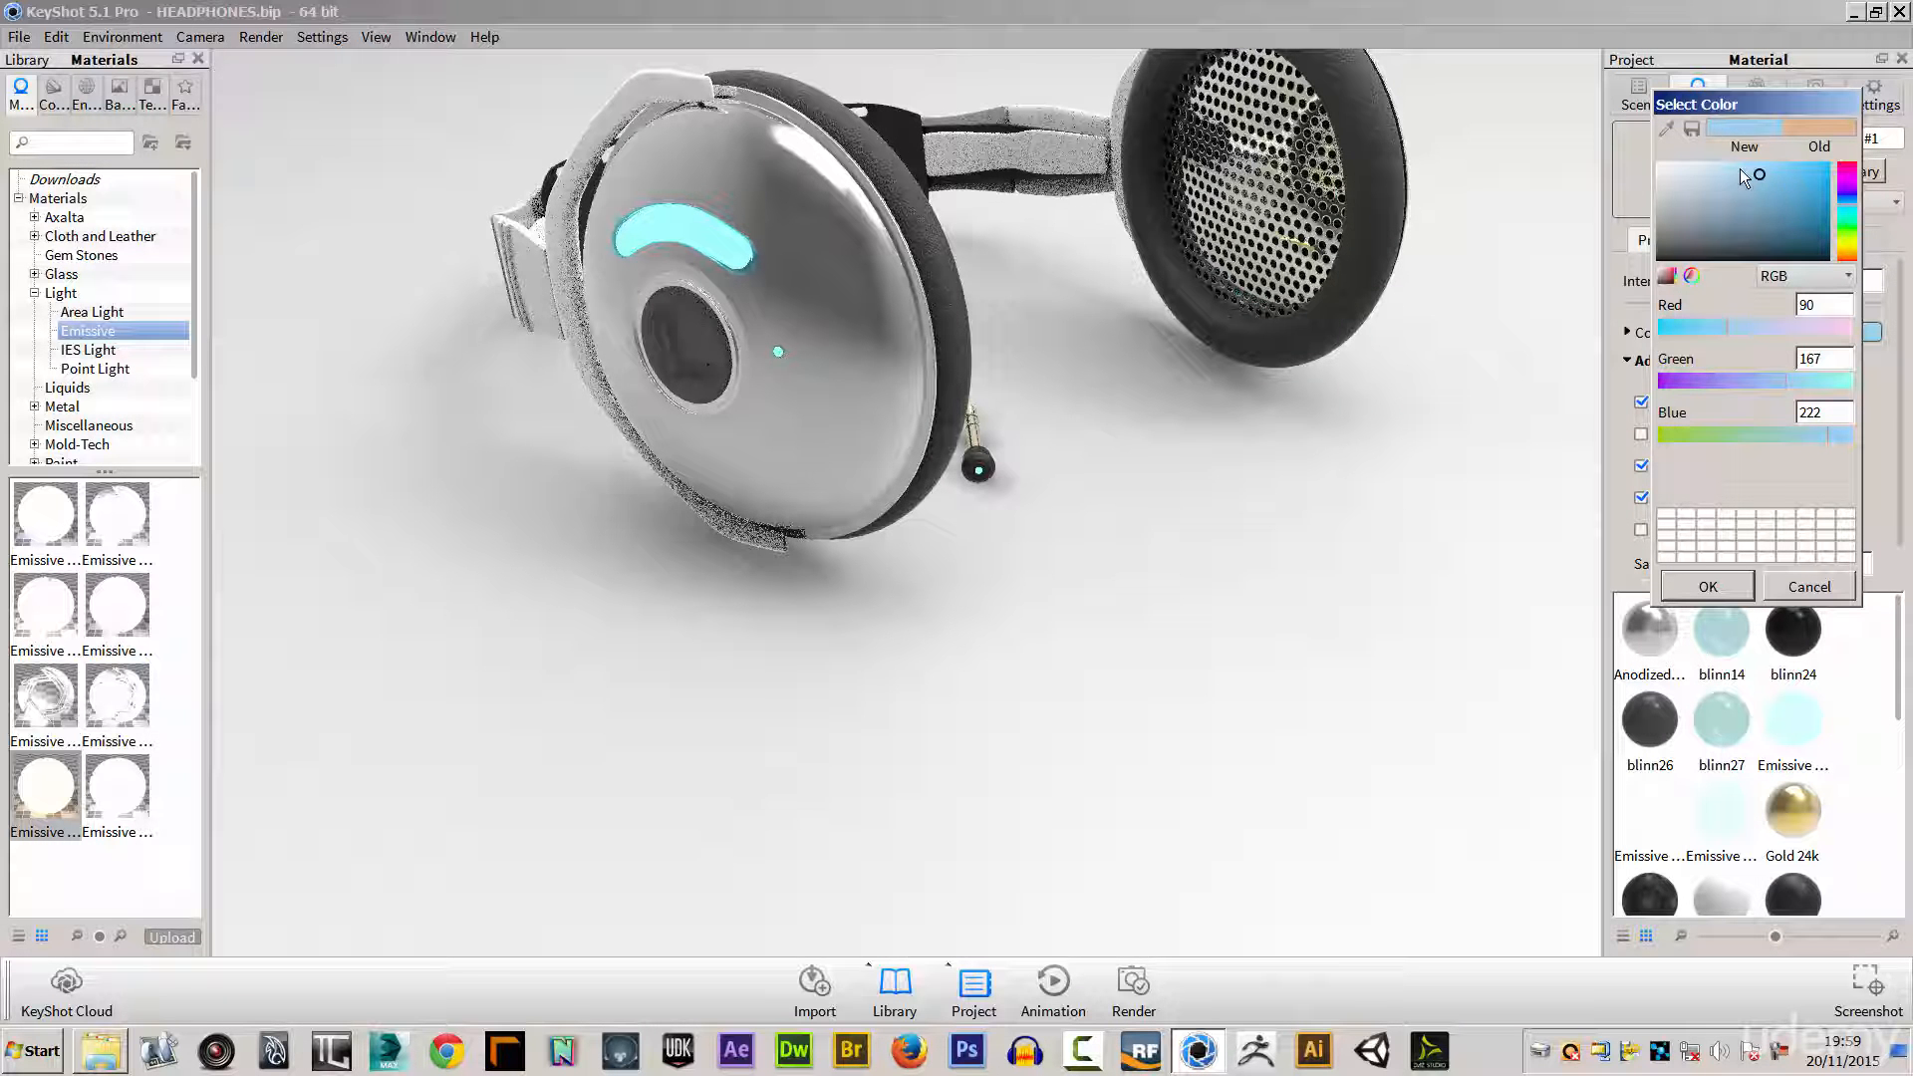
{"action": "left_click", "coordinate": [1843, 218]}
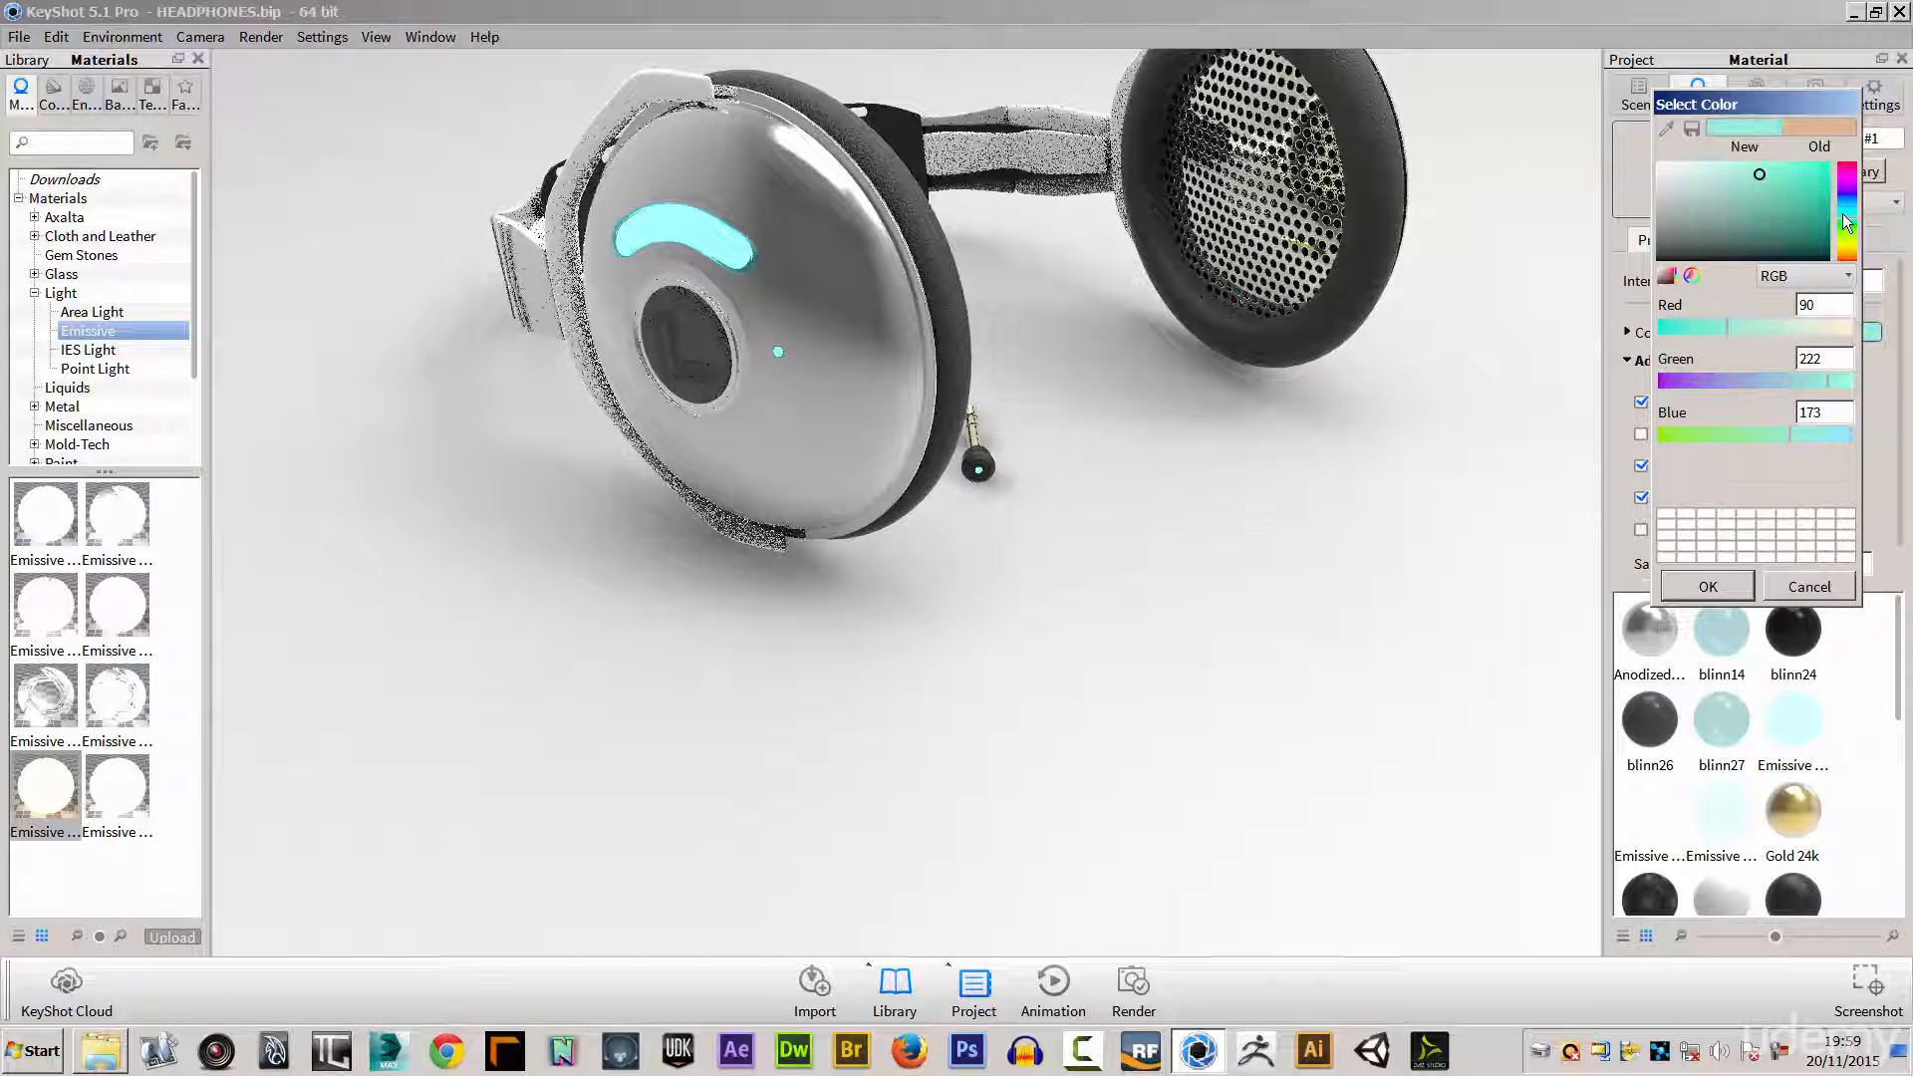
{"action": "left_click", "coordinate": [1731, 588]}
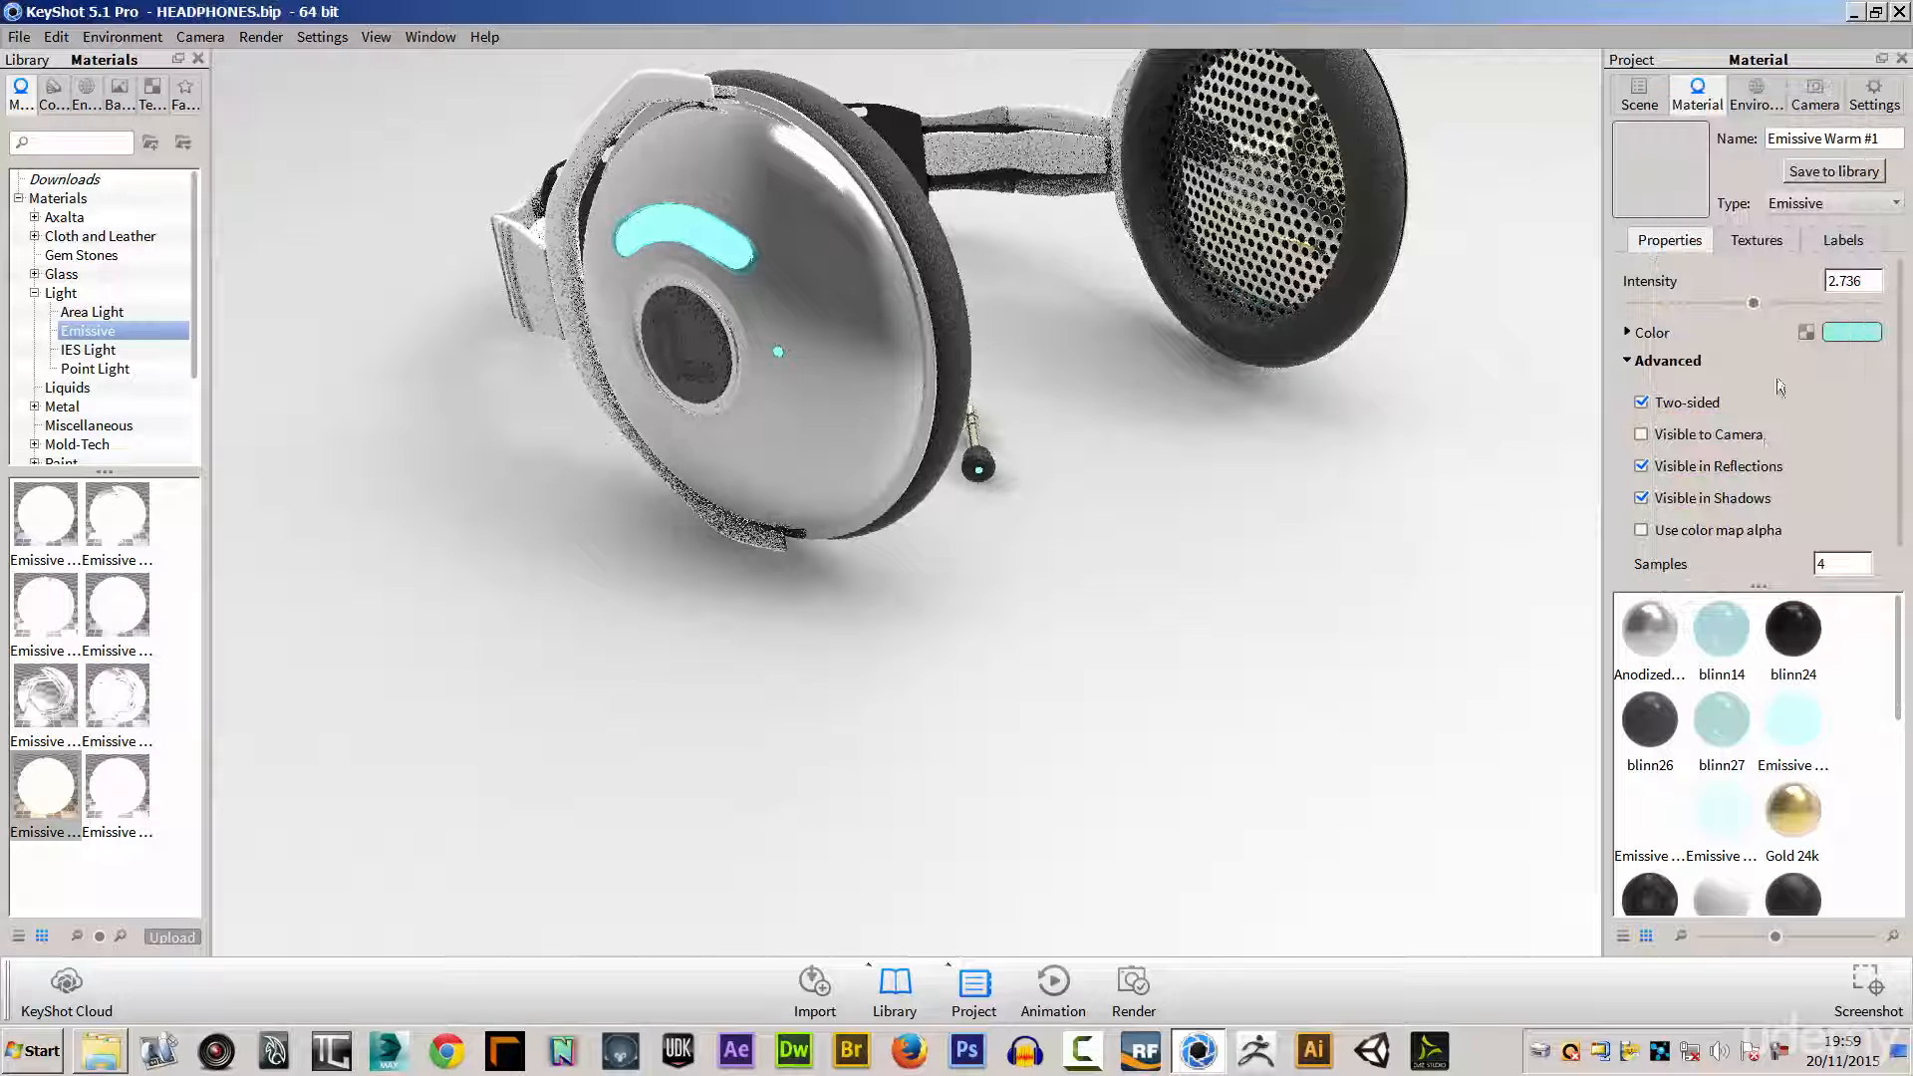
Step: Set the intensity of the ear cup's curved emissive material to 2.692
{"action": "left_click", "coordinate": [1753, 301]}
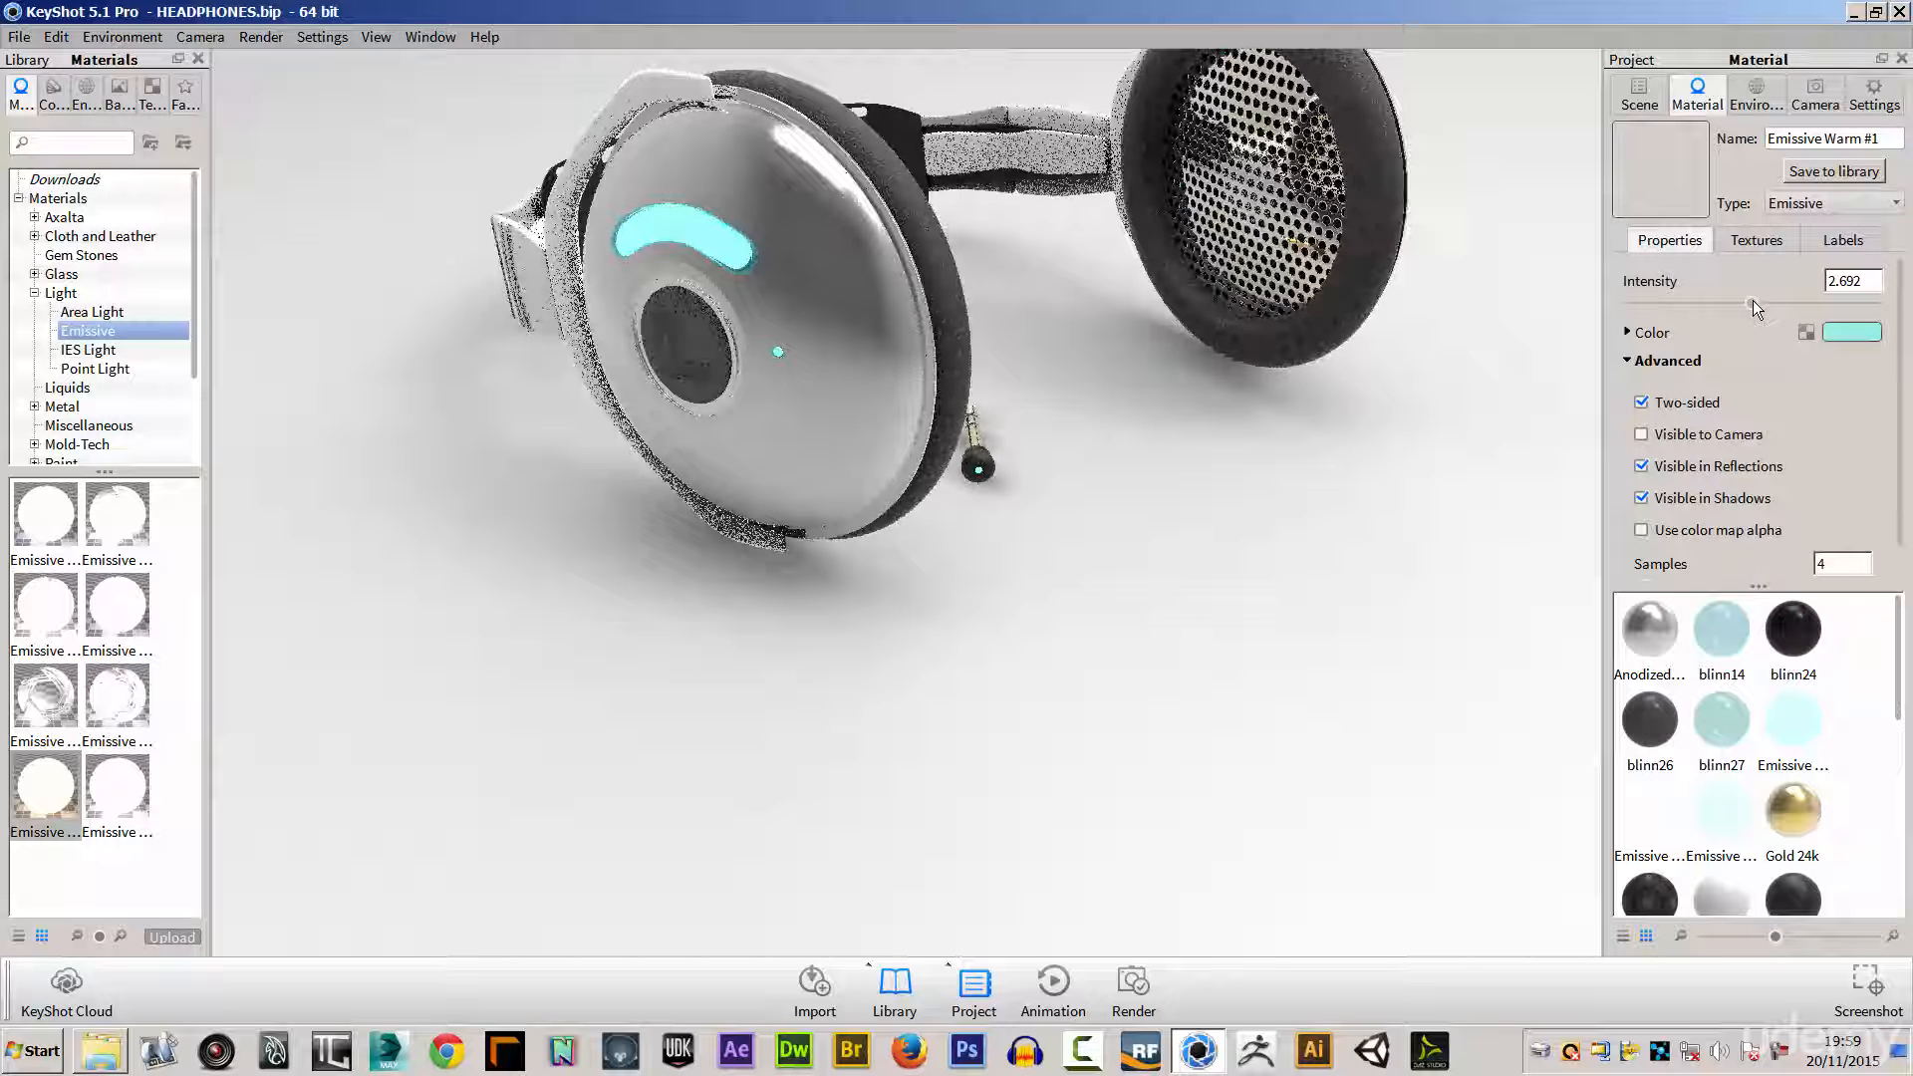
{"action": "left_click", "coordinate": [1771, 356]}
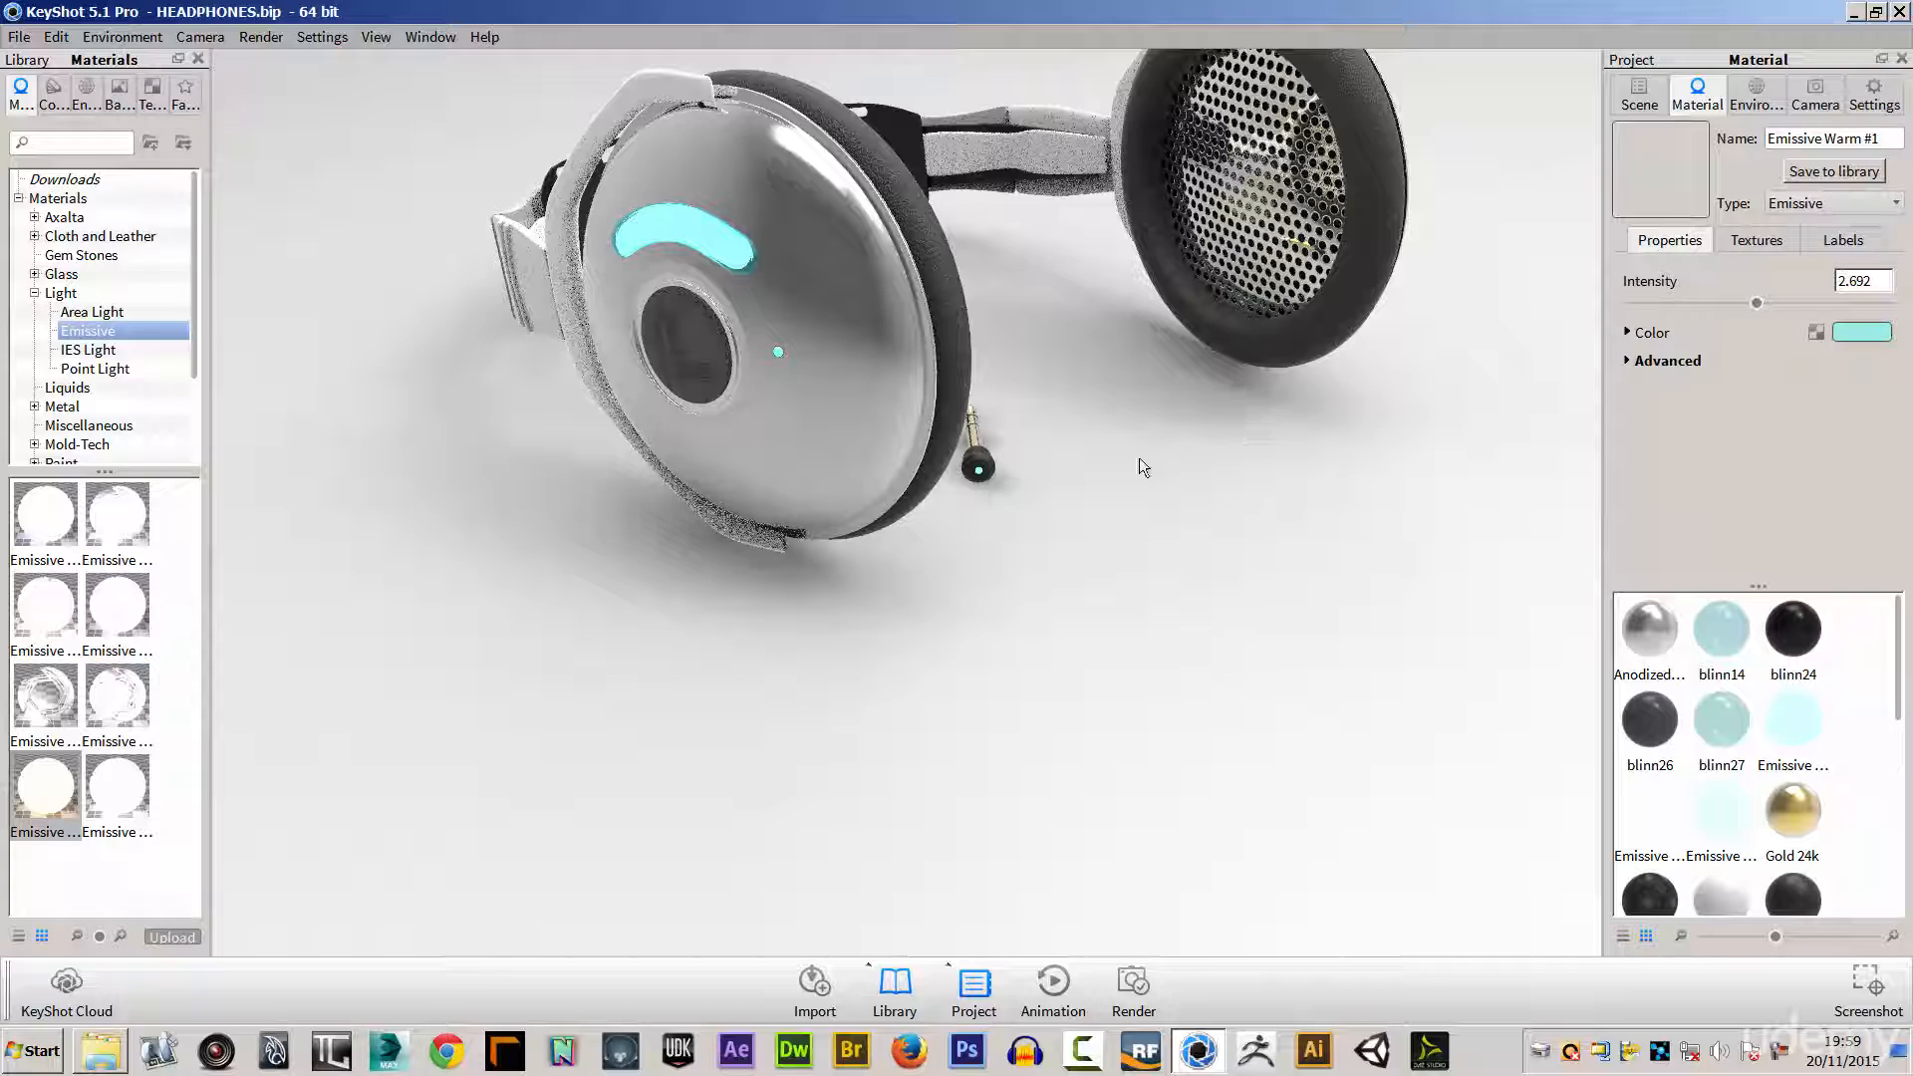
{"action": "left_click_drag", "start_coordinate": [1067, 461], "coordinate": [588, 508]}
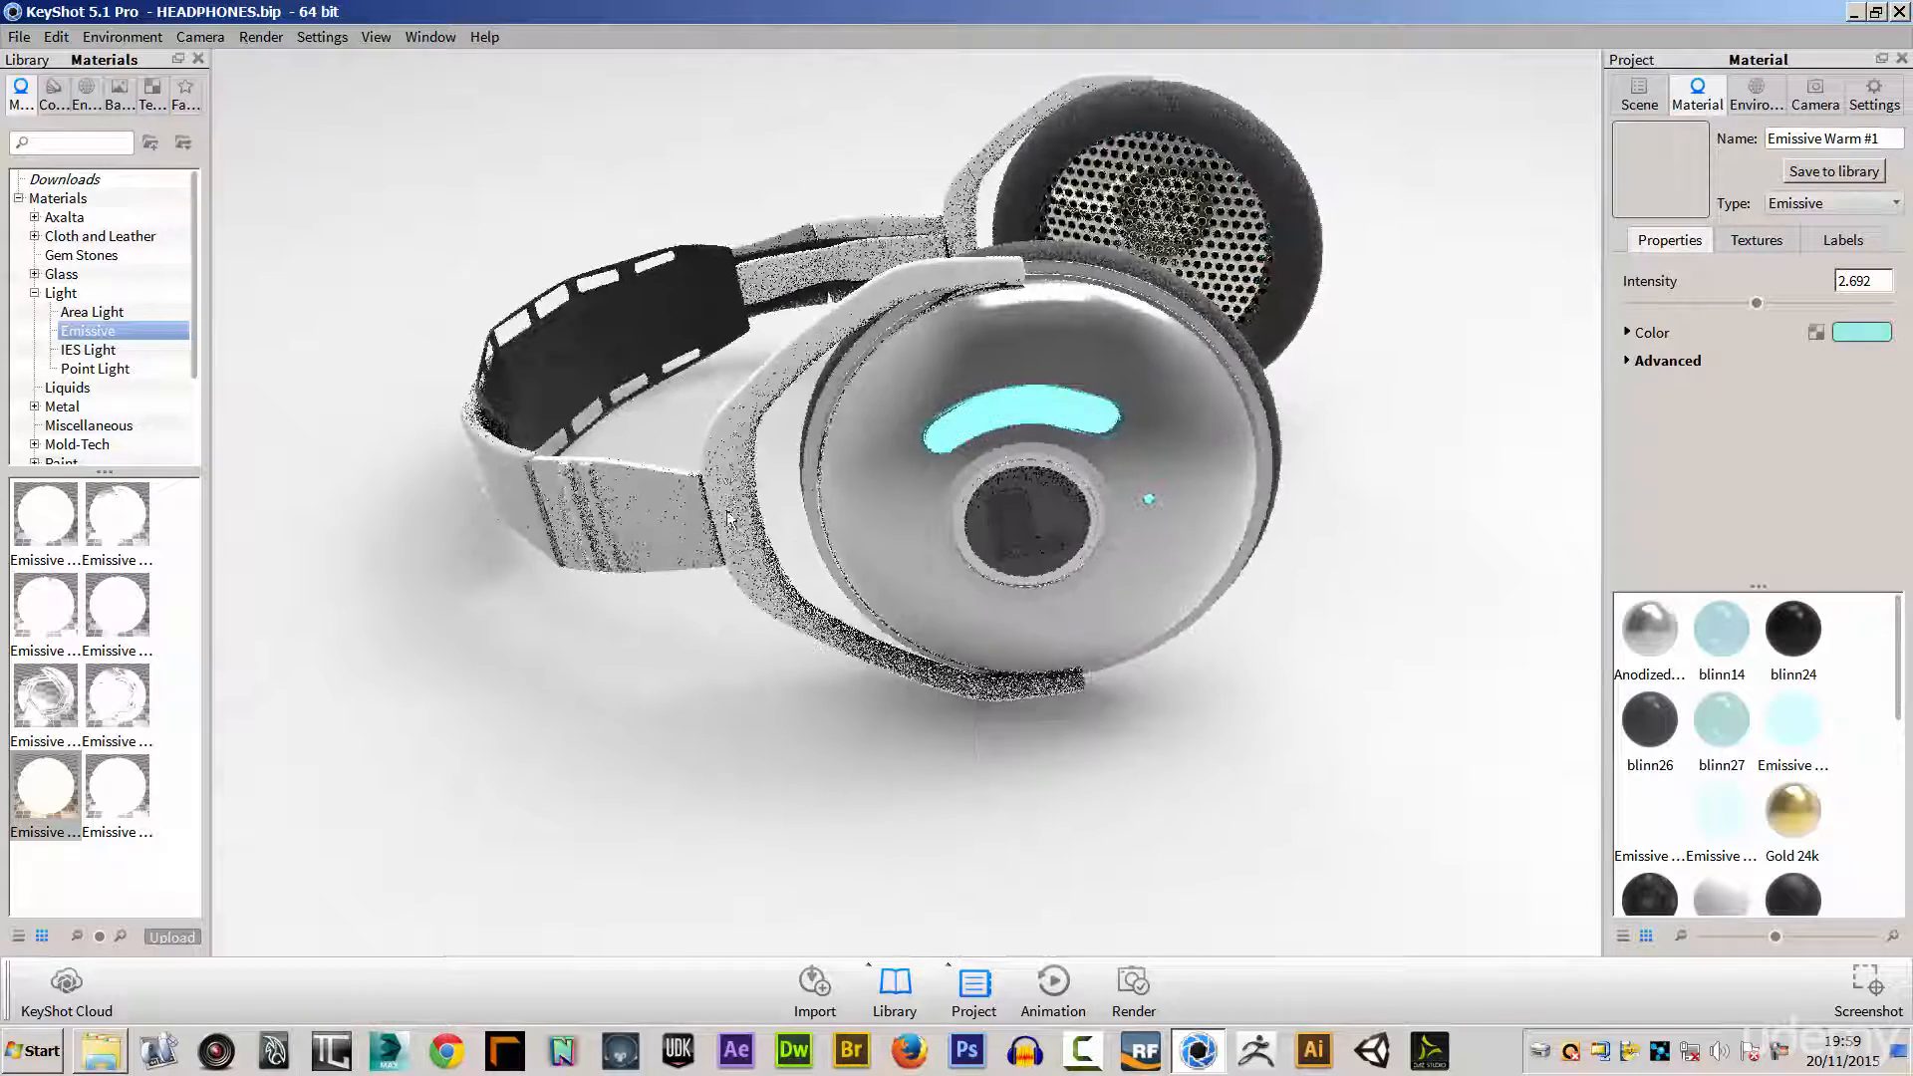
{"action": "left_click_drag", "start_coordinate": [541, 630], "coordinate": [396, 336]}
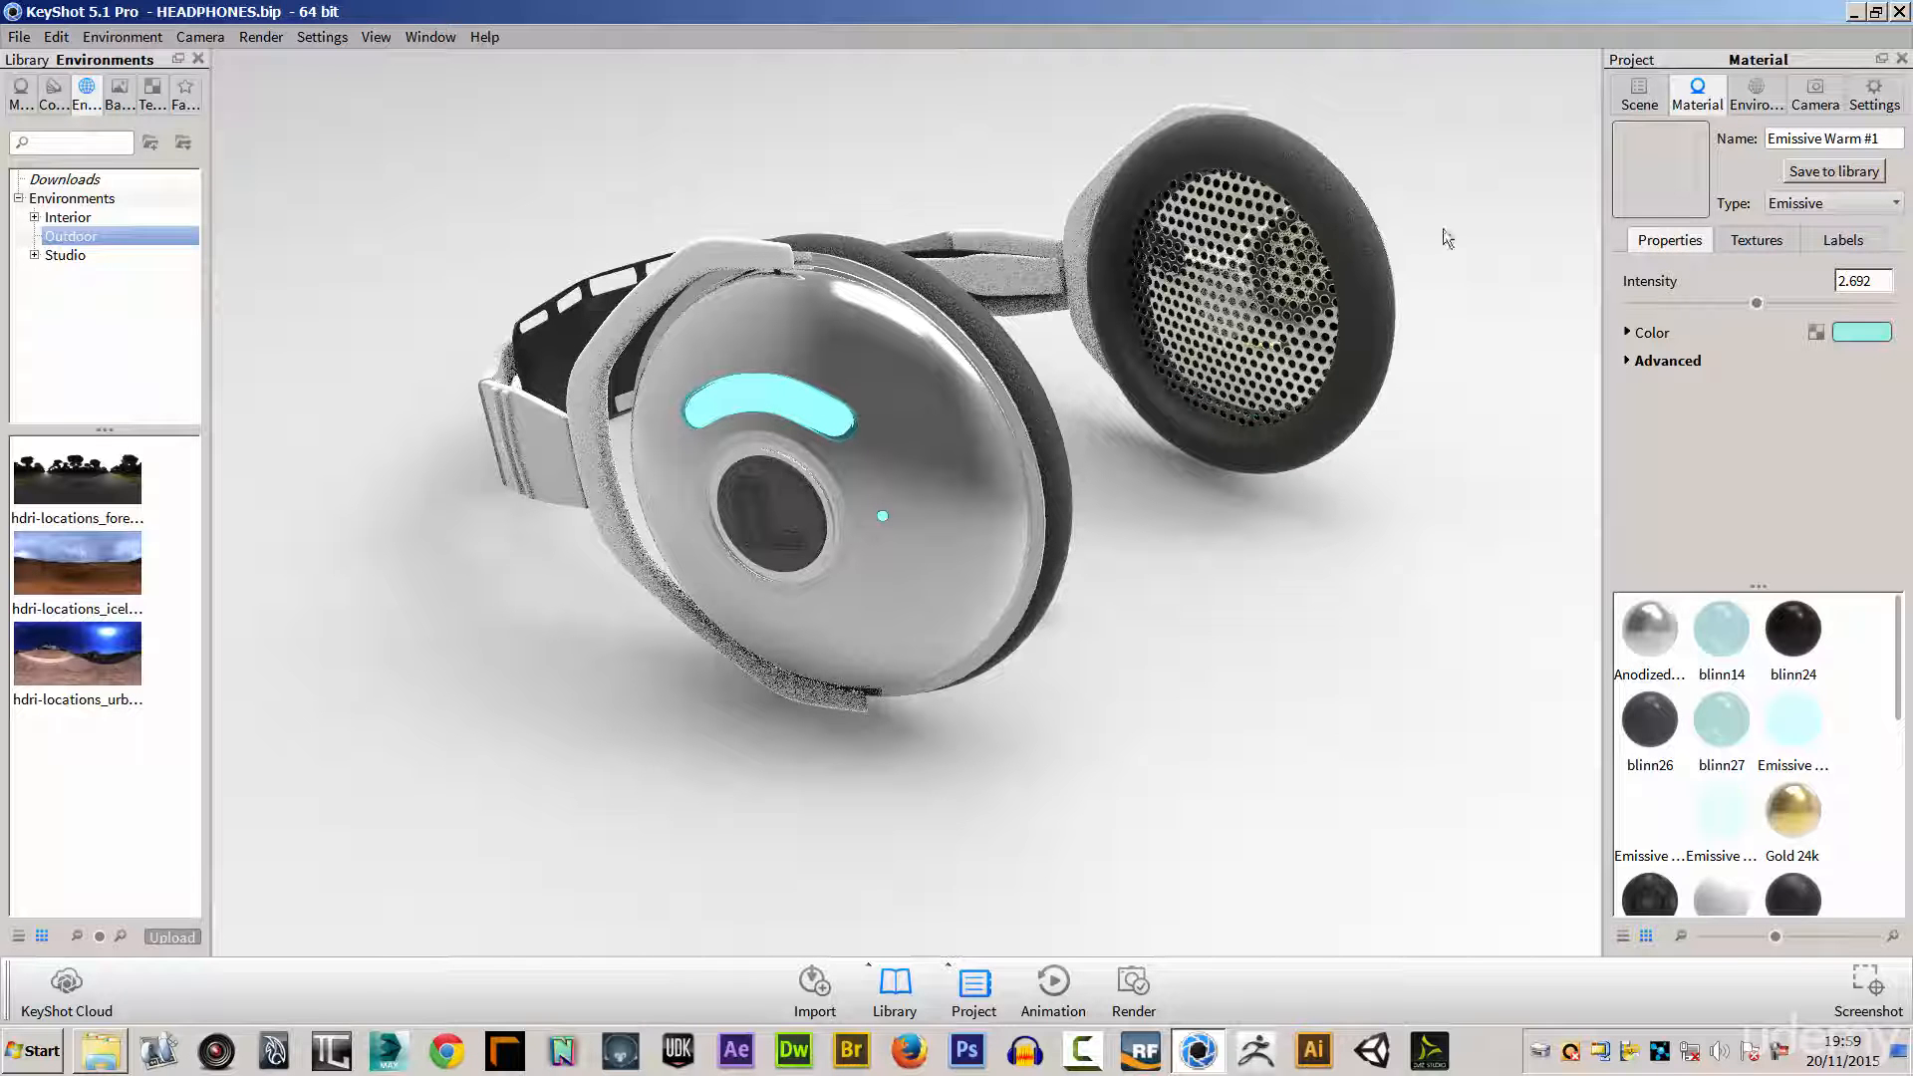
Step: Try lighting the scene with the Shadow Pass and Materials 2k environments from the Basic studio set
{"action": "left_click", "coordinate": [1741, 106]}
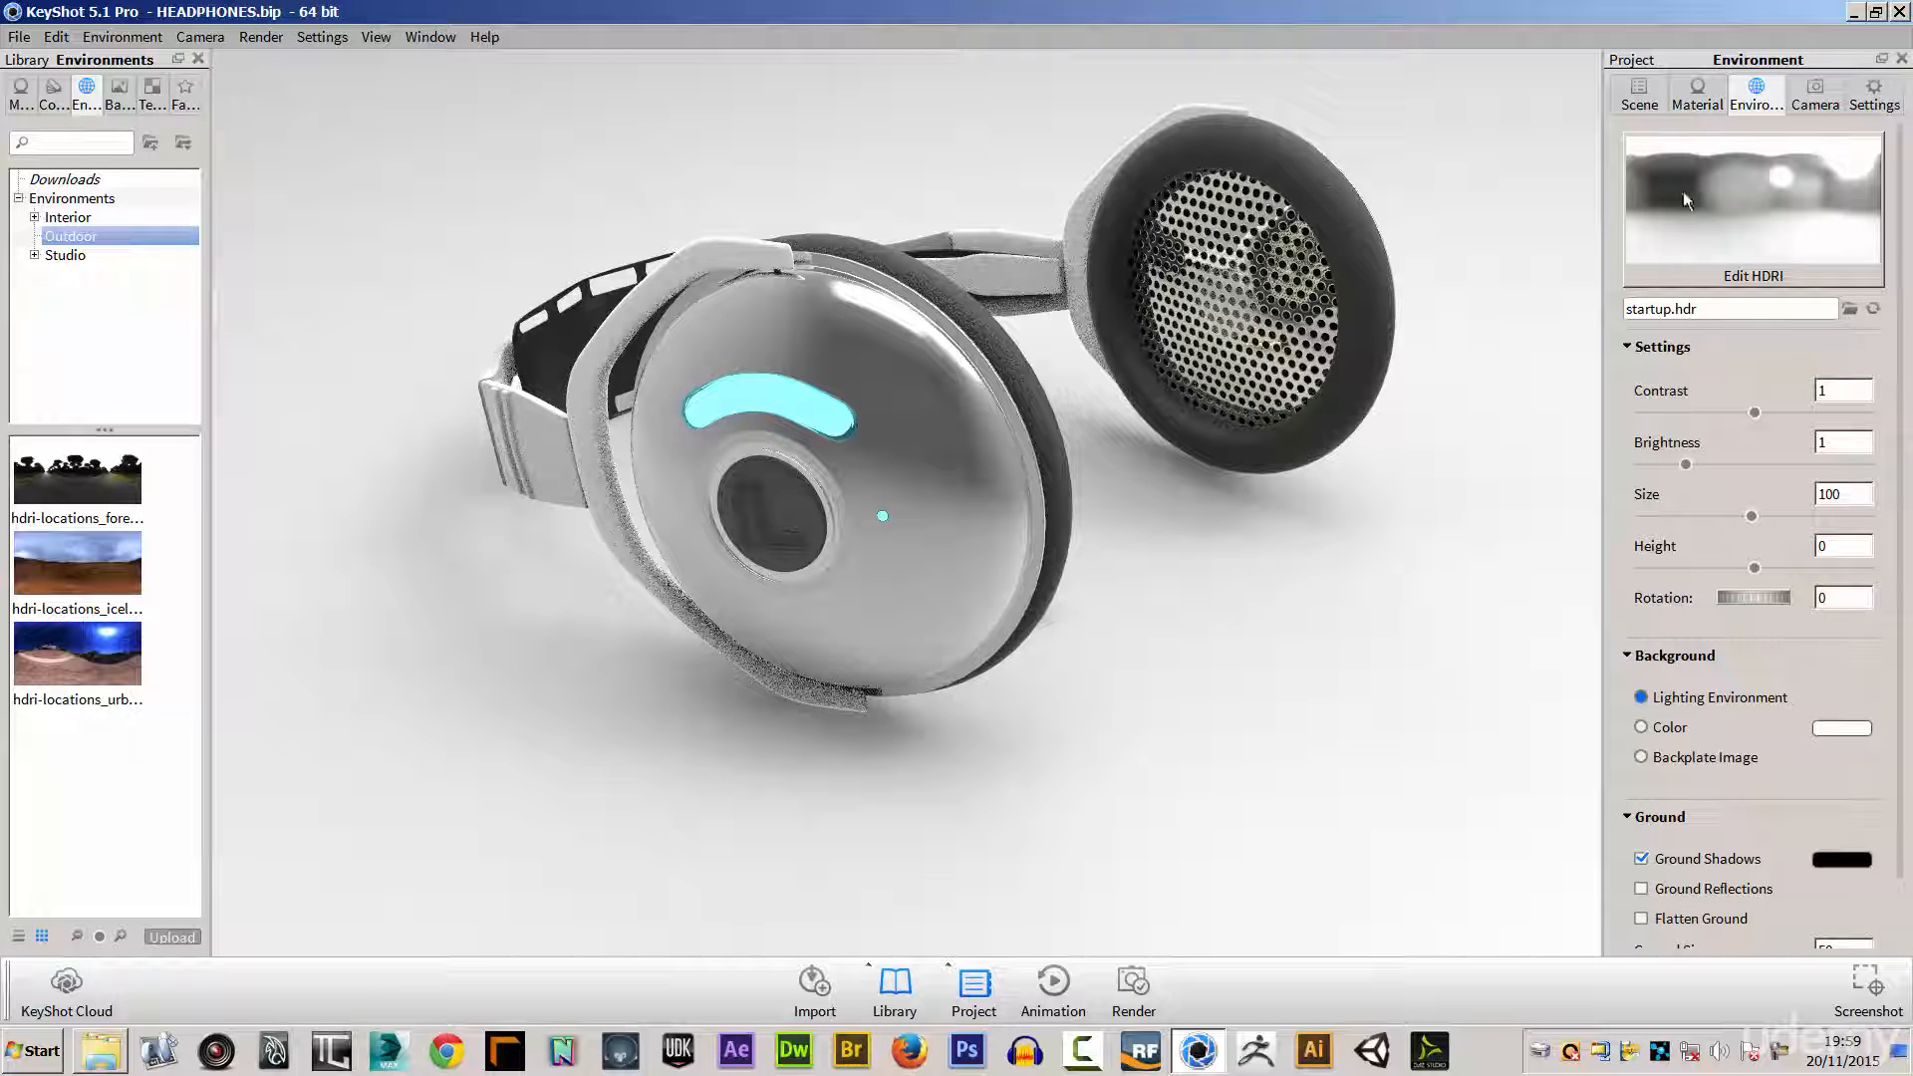
{"action": "left_click", "coordinate": [53, 258]}
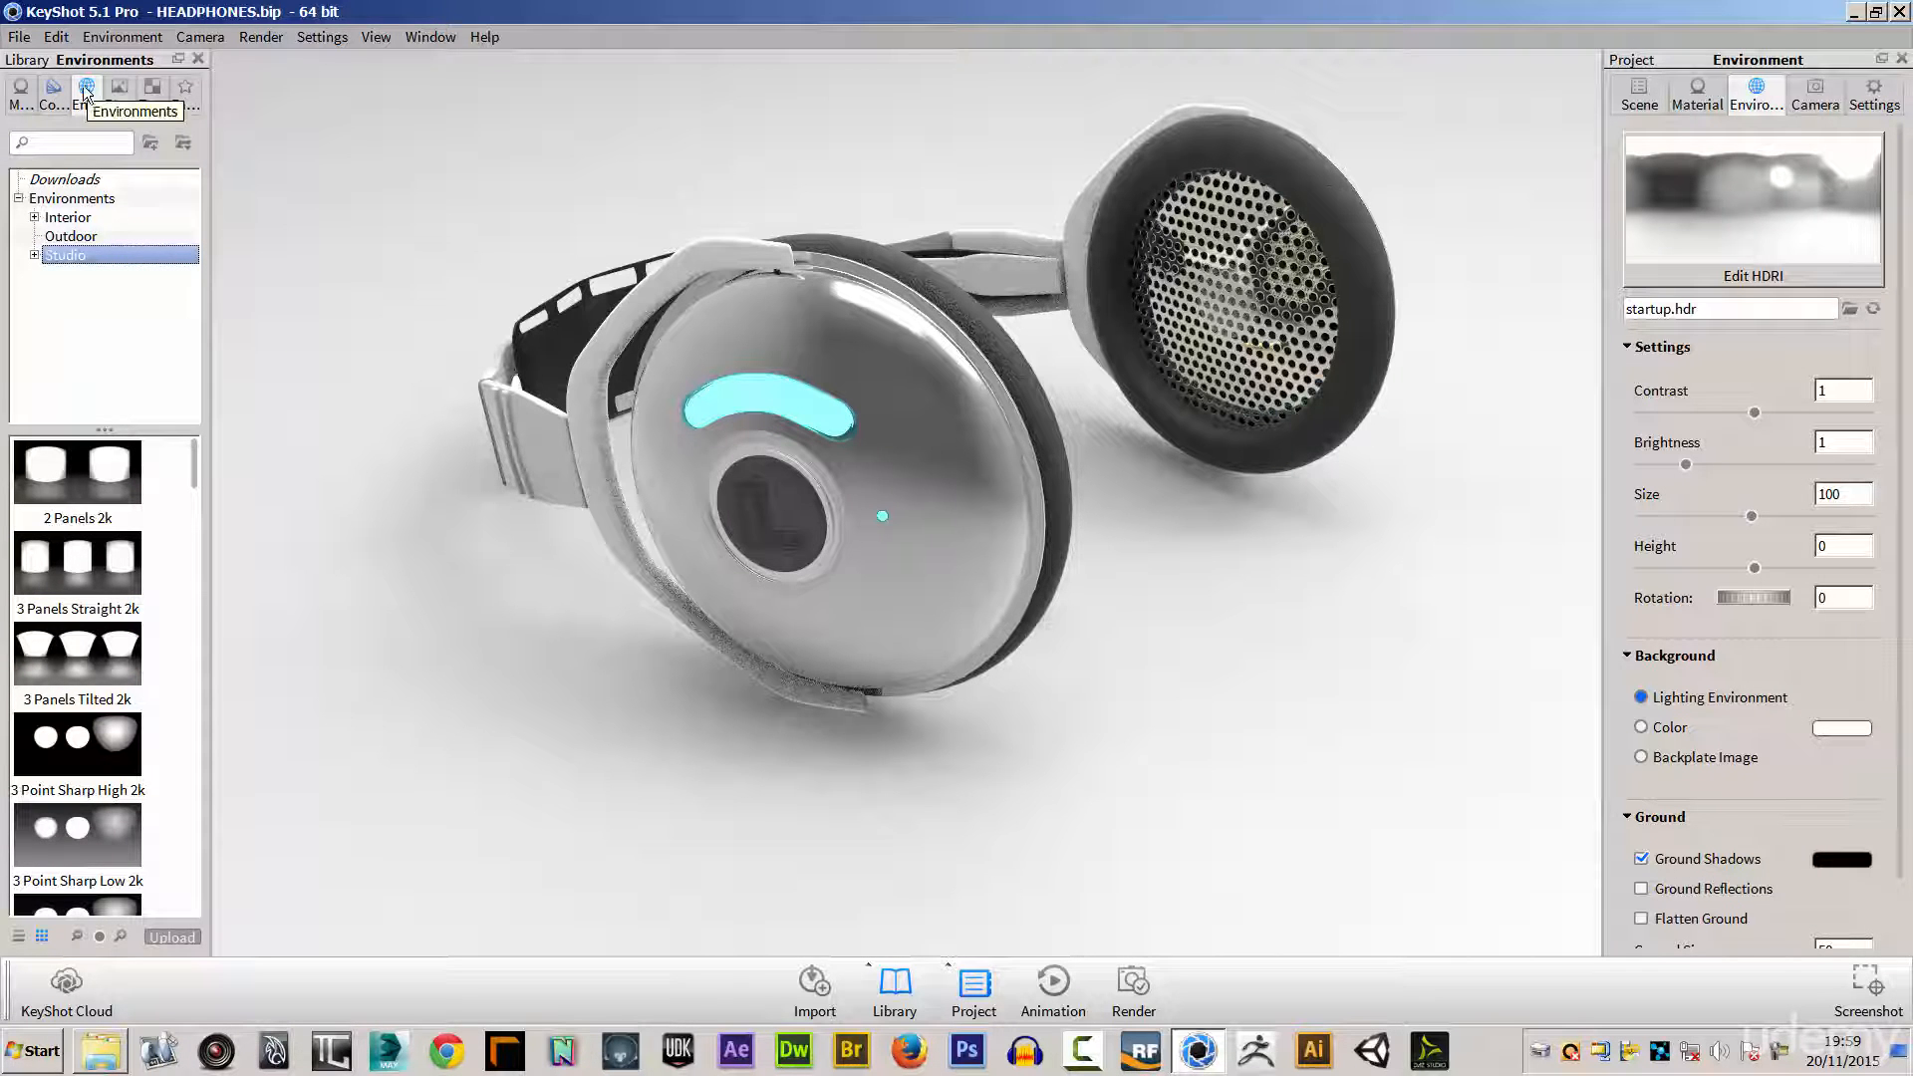
{"action": "left_click", "coordinate": [419, 38]}
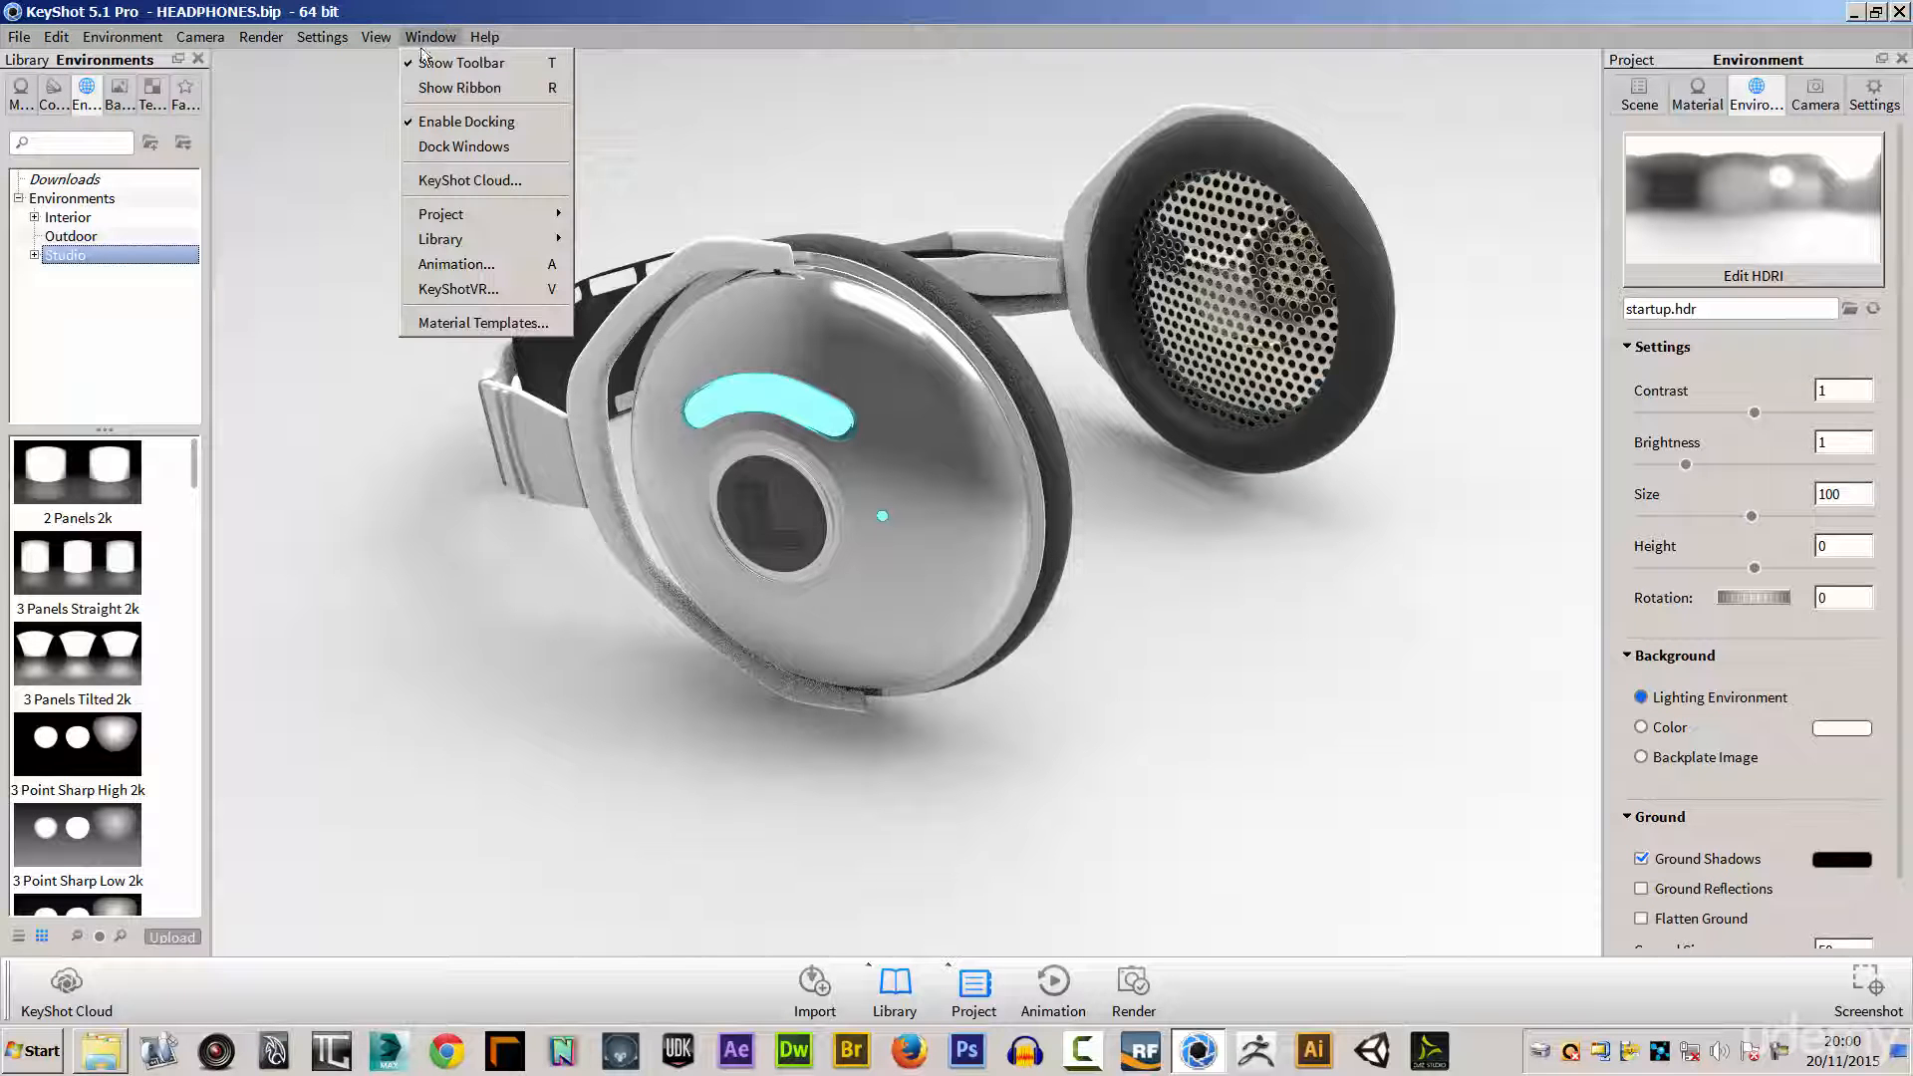
{"action": "mouse_move", "coordinate": [476, 239]}
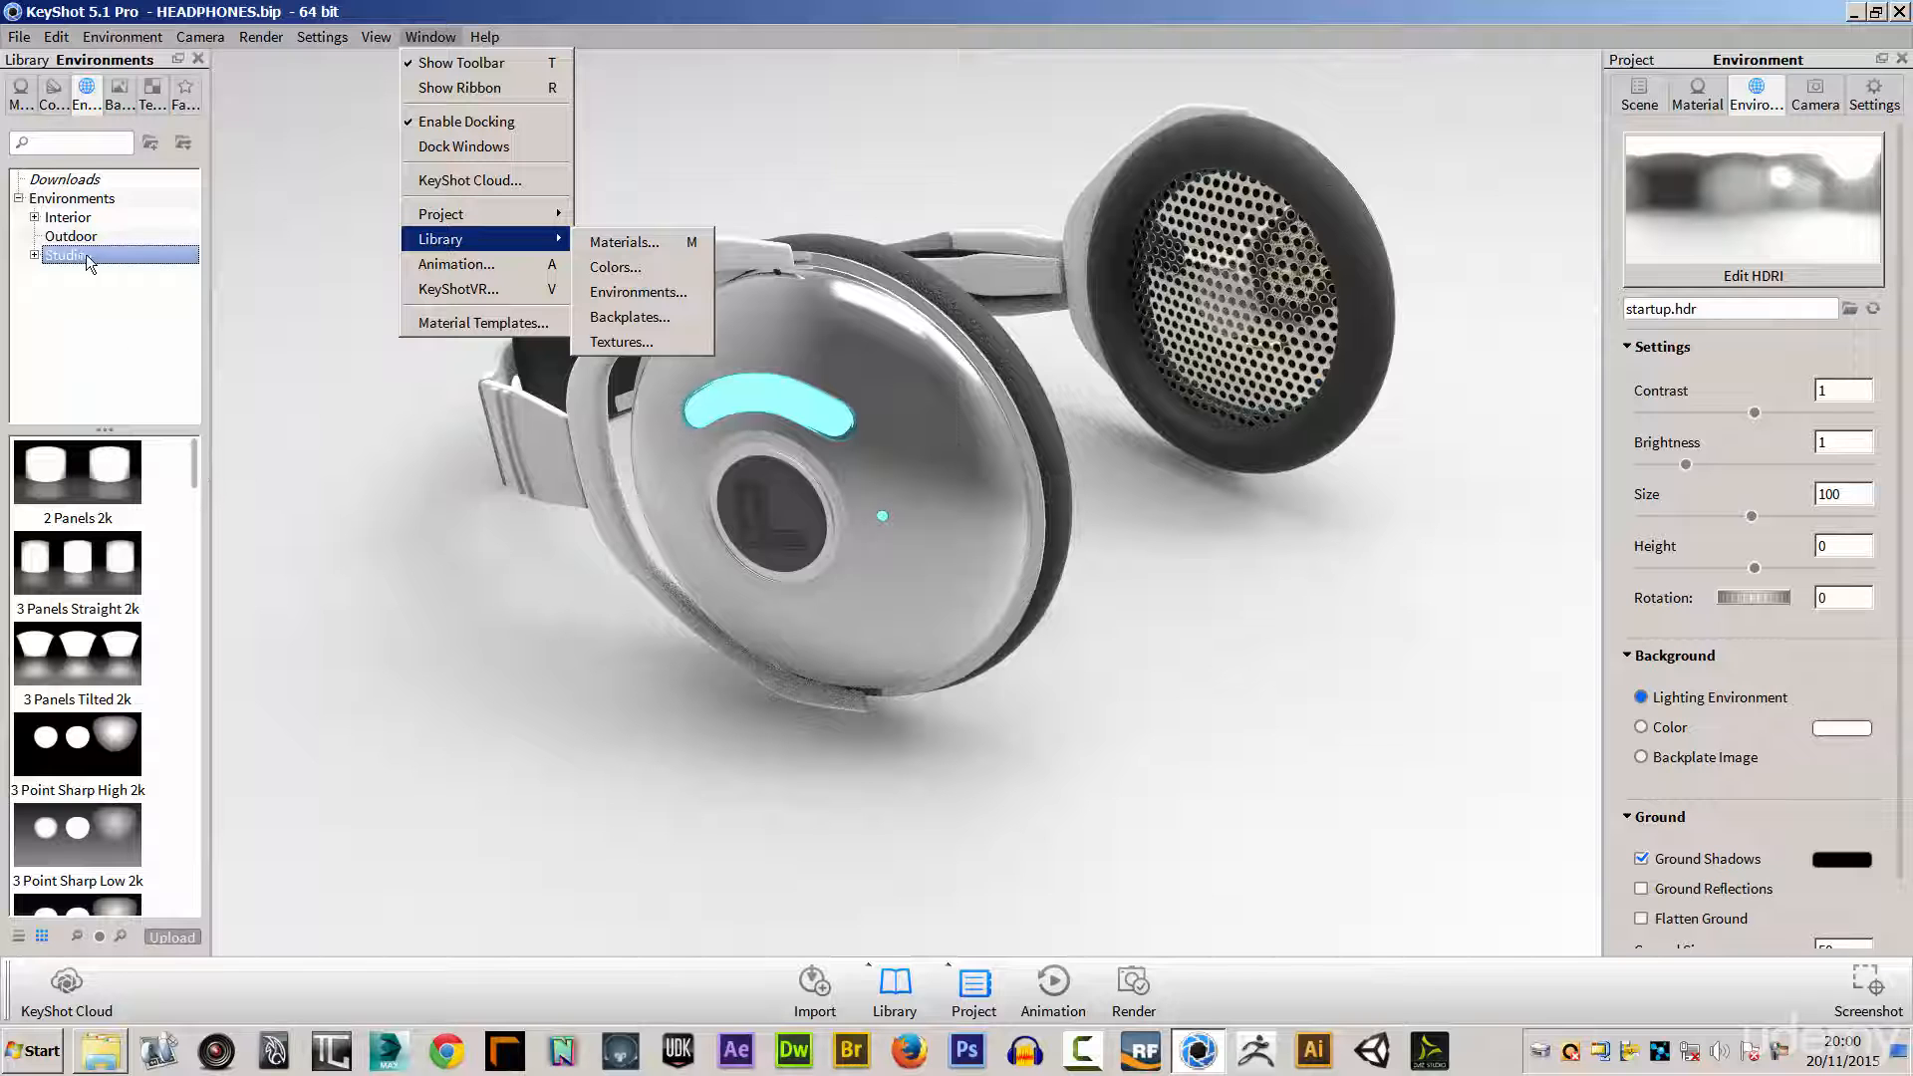
{"action": "left_click", "coordinate": [35, 255]}
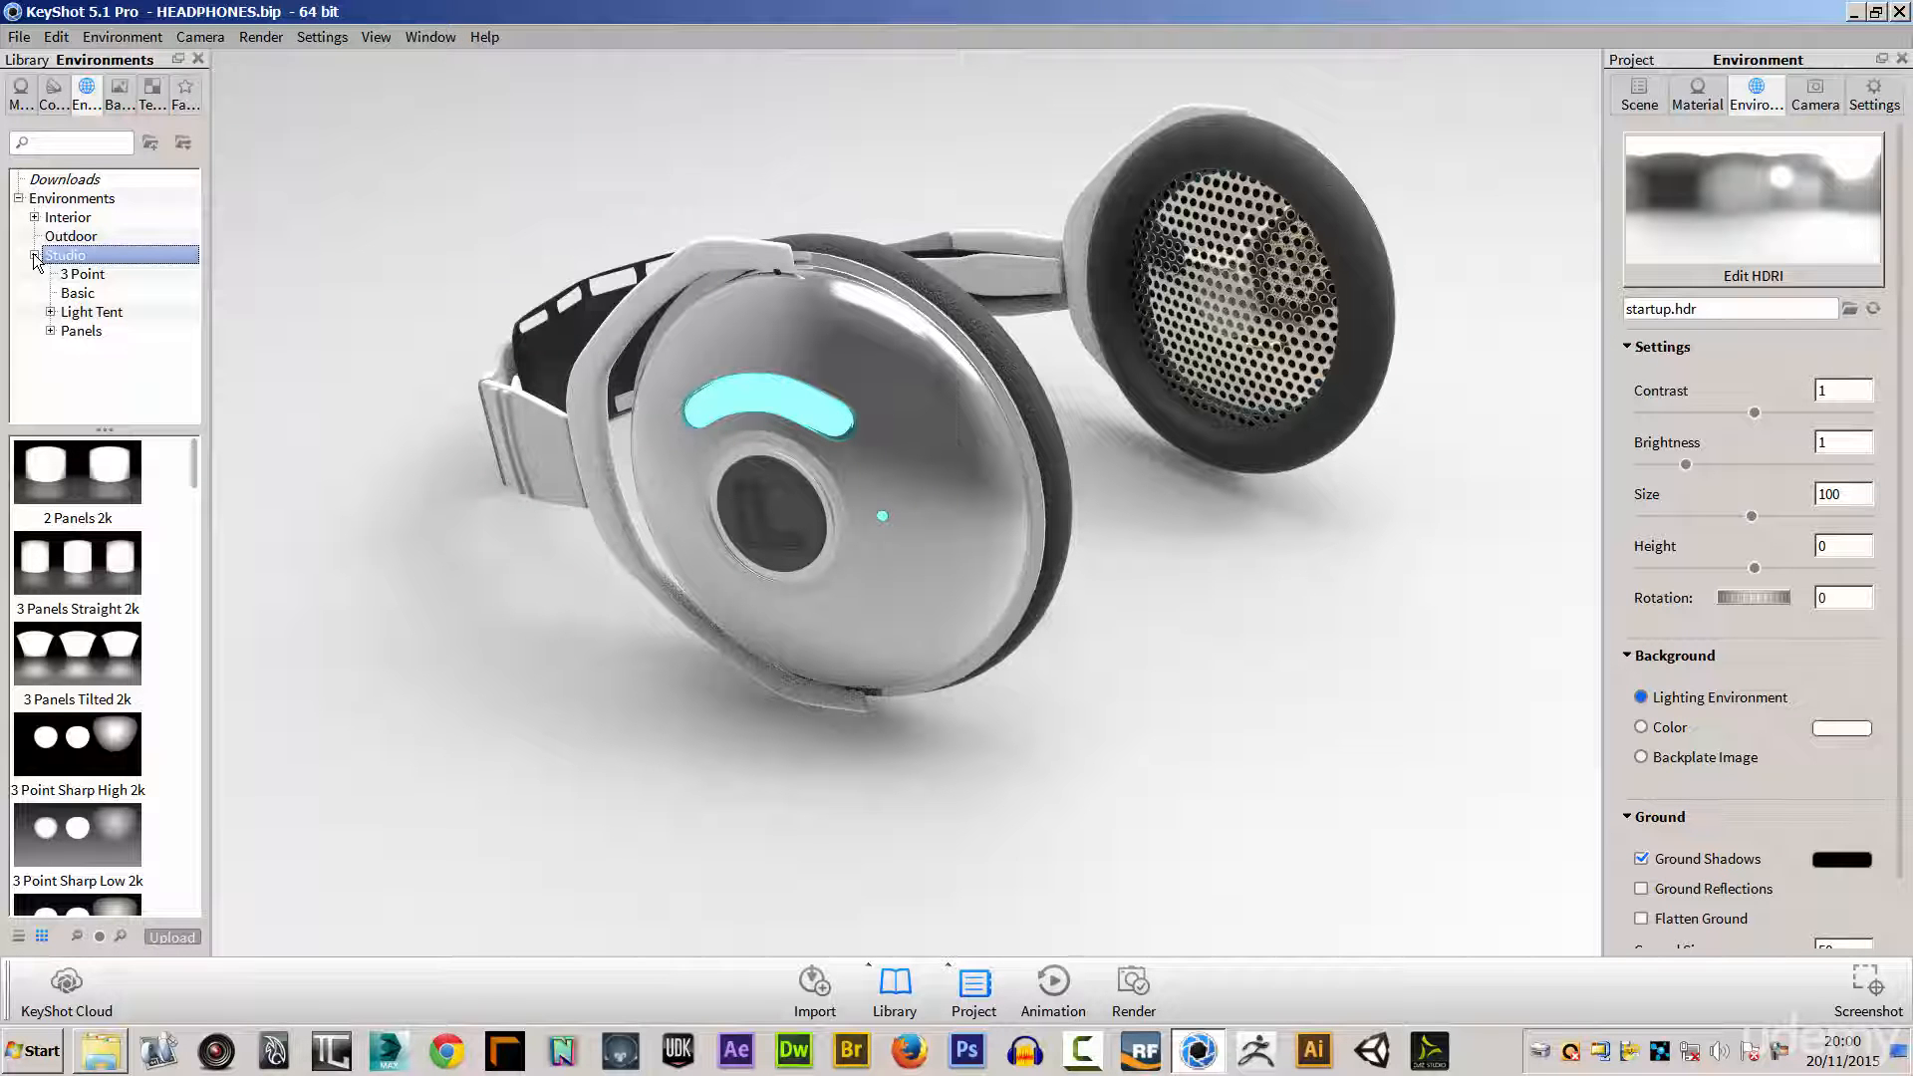
{"action": "left_click", "coordinate": [80, 293]}
{"action": "left_click_drag", "start_coordinate": [201, 564], "coordinate": [231, 827]}
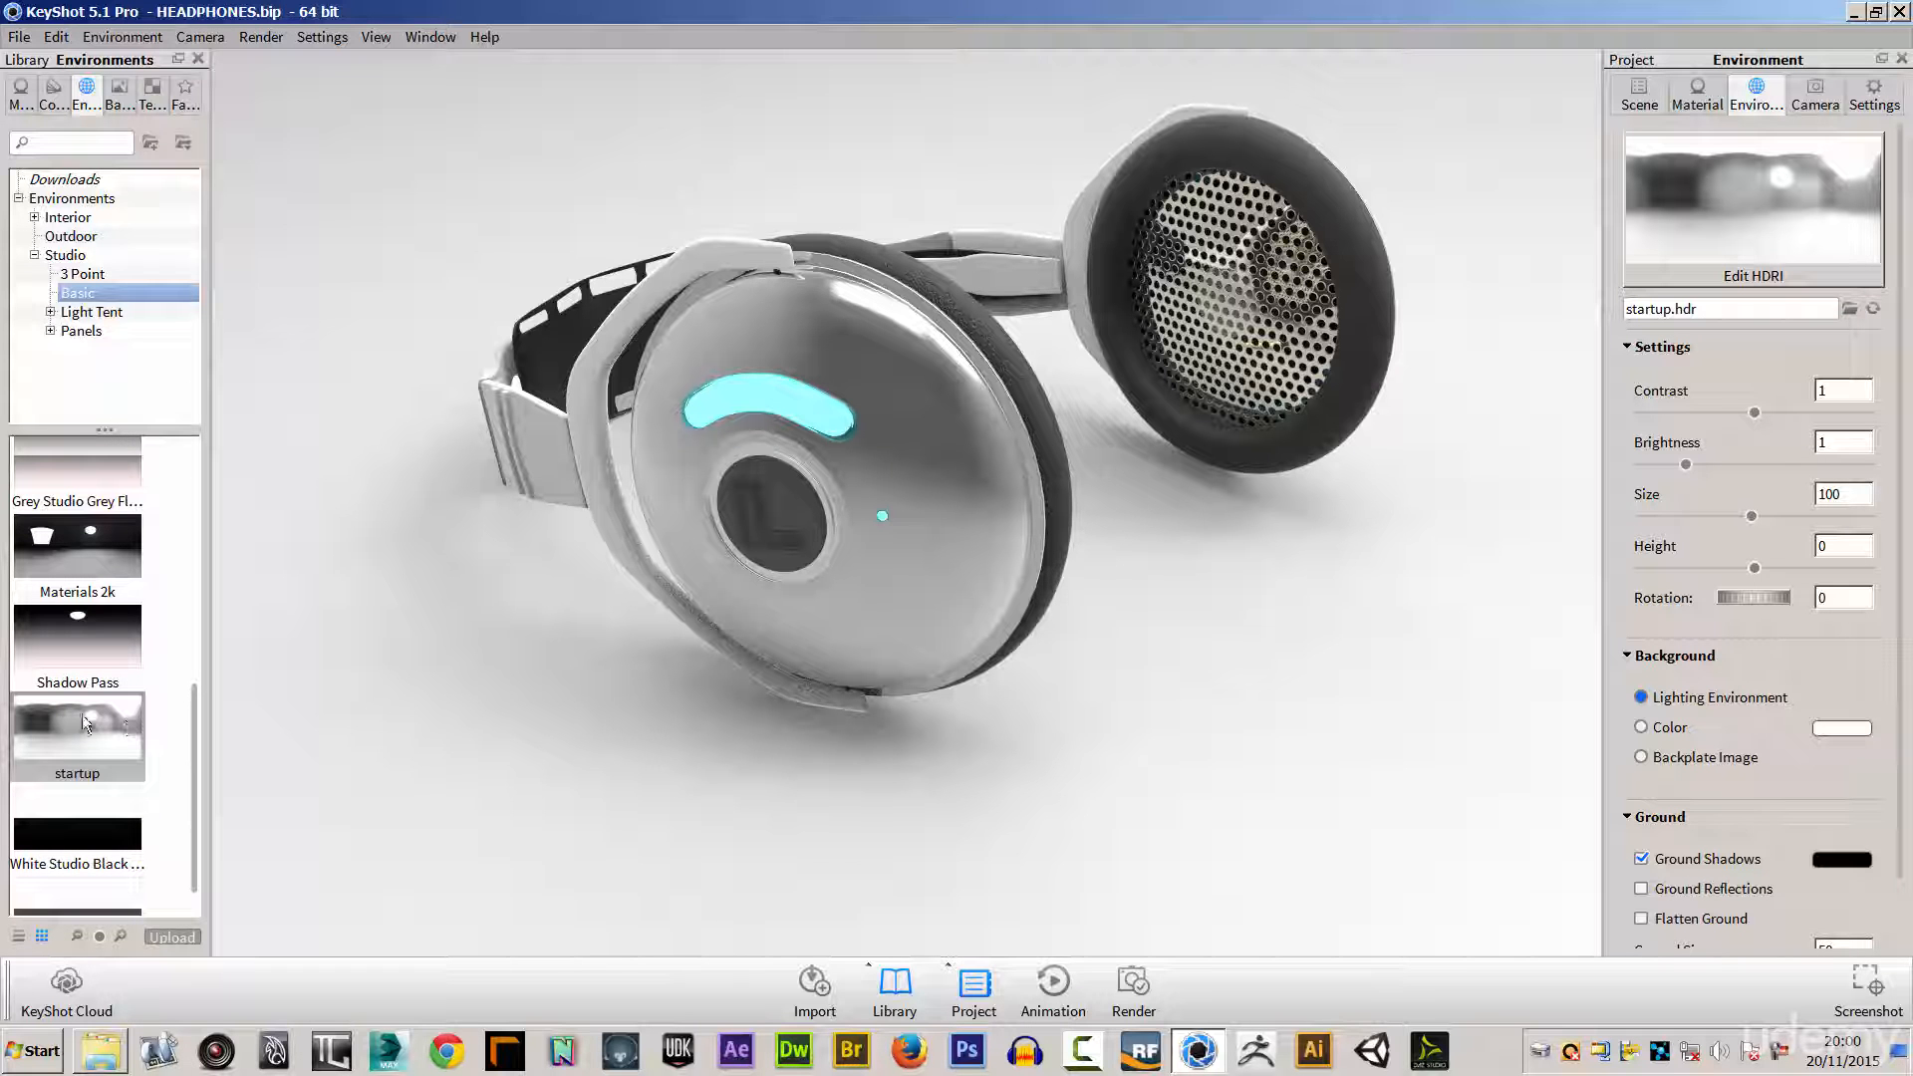
{"action": "left_click_drag", "start_coordinate": [38, 725], "coordinate": [646, 451]}
{"action": "left_click_drag", "start_coordinate": [68, 642], "coordinate": [348, 590]}
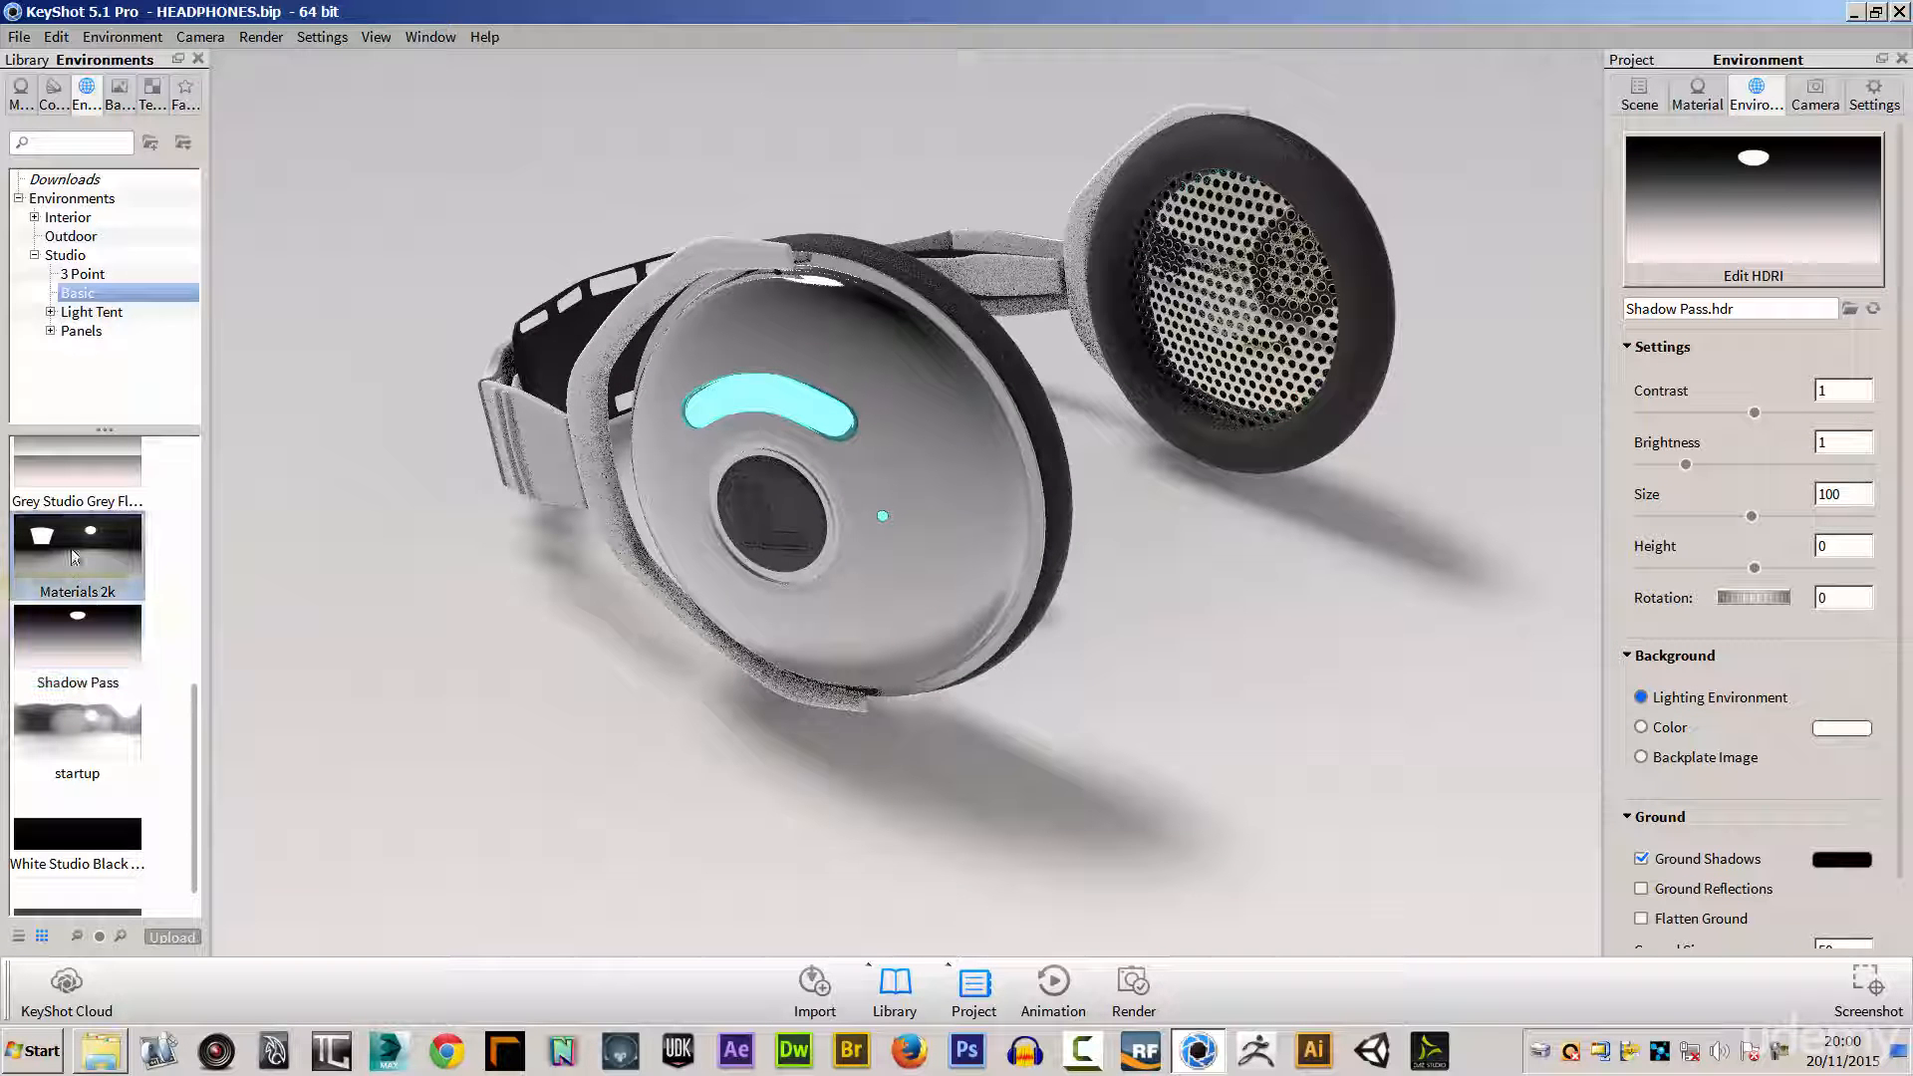
{"action": "left_click_drag", "start_coordinate": [70, 548], "coordinate": [389, 550]}
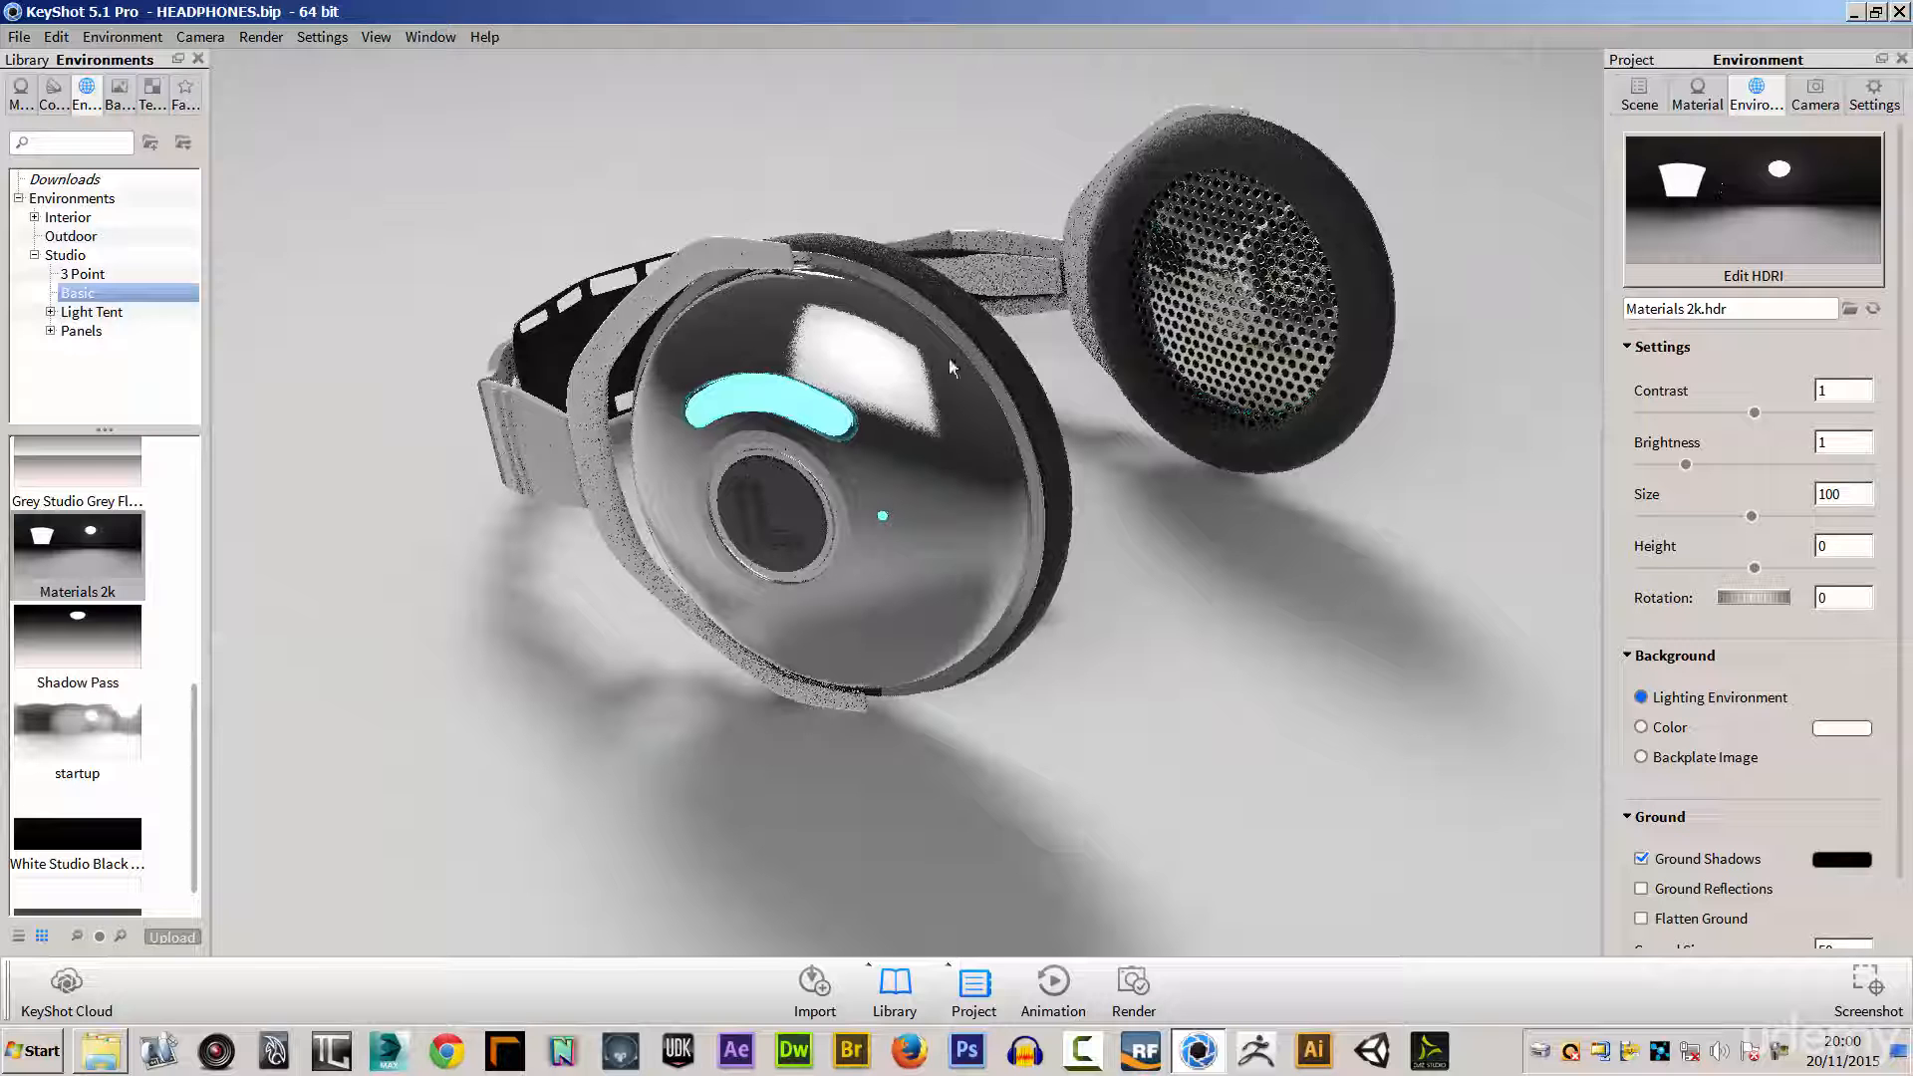
Step: Try the Light Tent Black Floor 2k studio environment on the scene
{"action": "left_click_drag", "start_coordinate": [193, 732], "coordinate": [211, 498]}
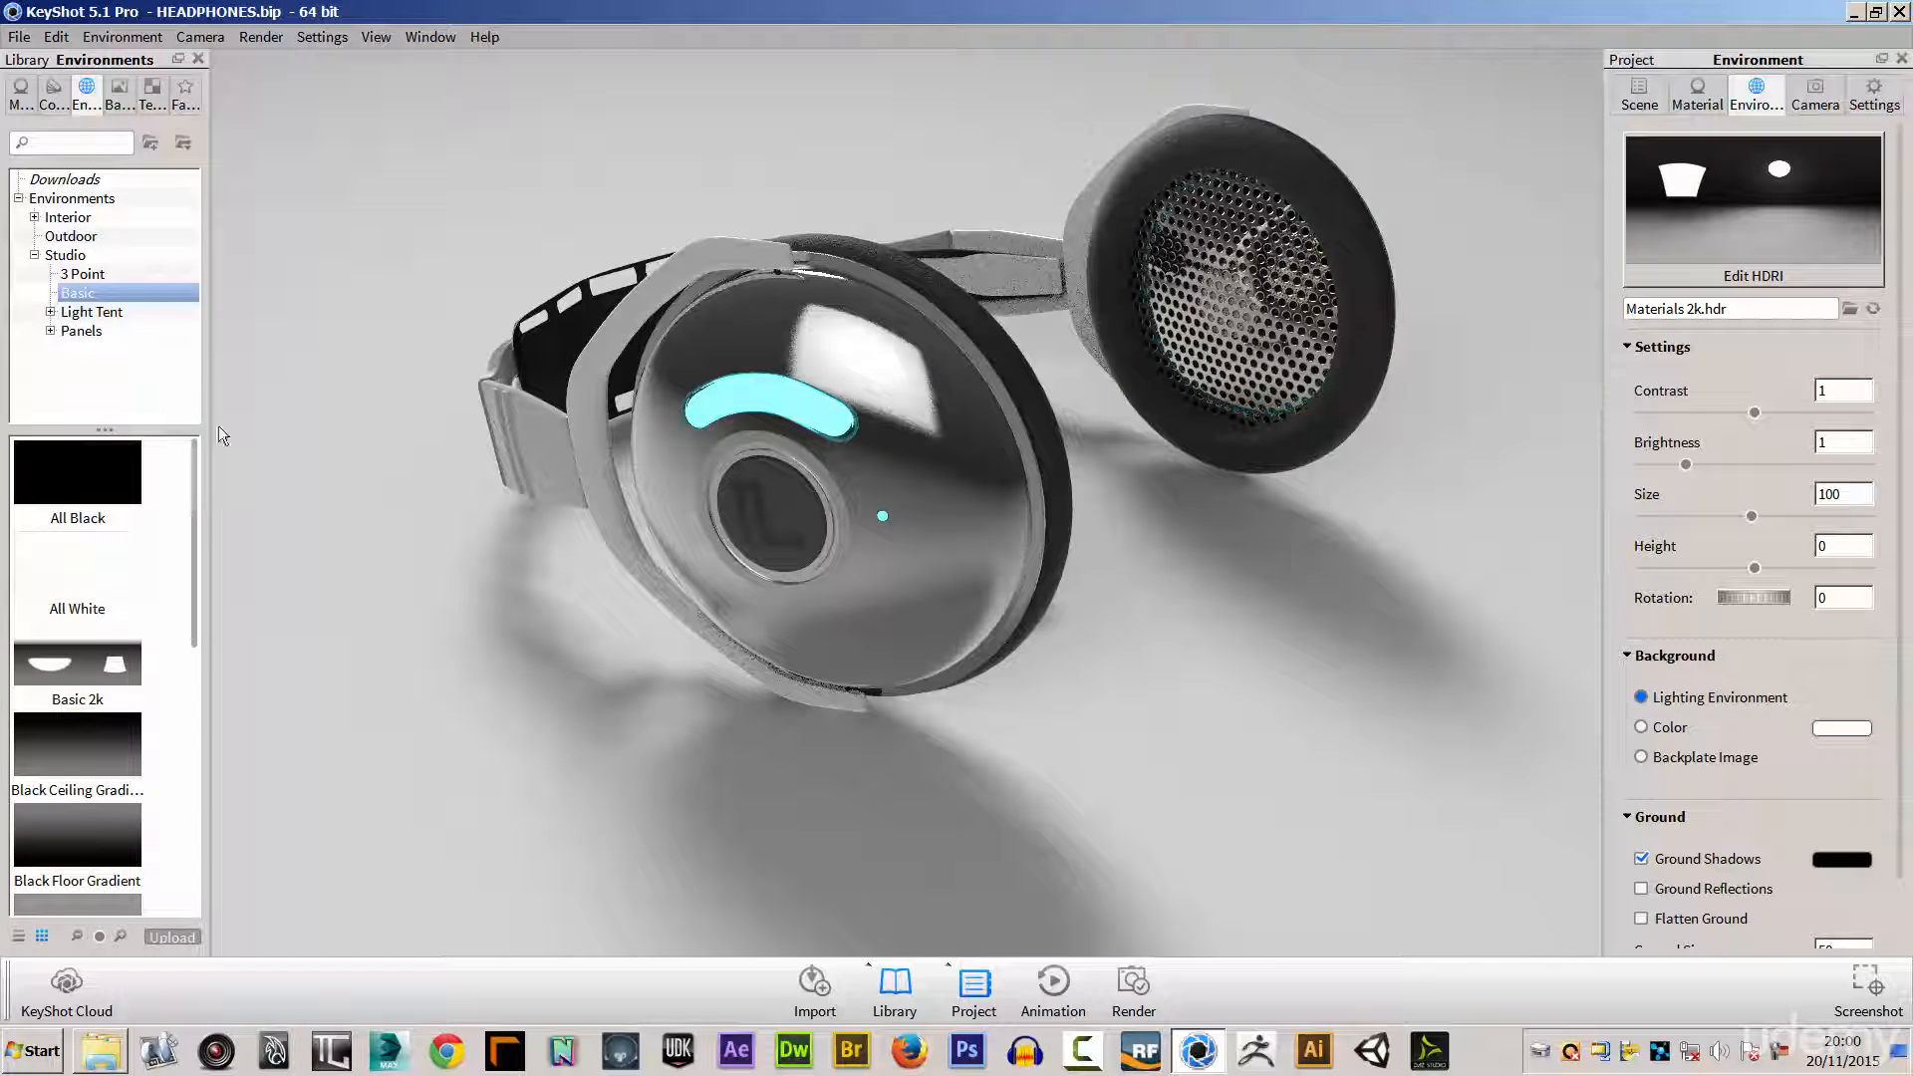
{"action": "left_click", "coordinate": [122, 315]}
{"action": "left_click_drag", "start_coordinate": [81, 565], "coordinate": [395, 546]}
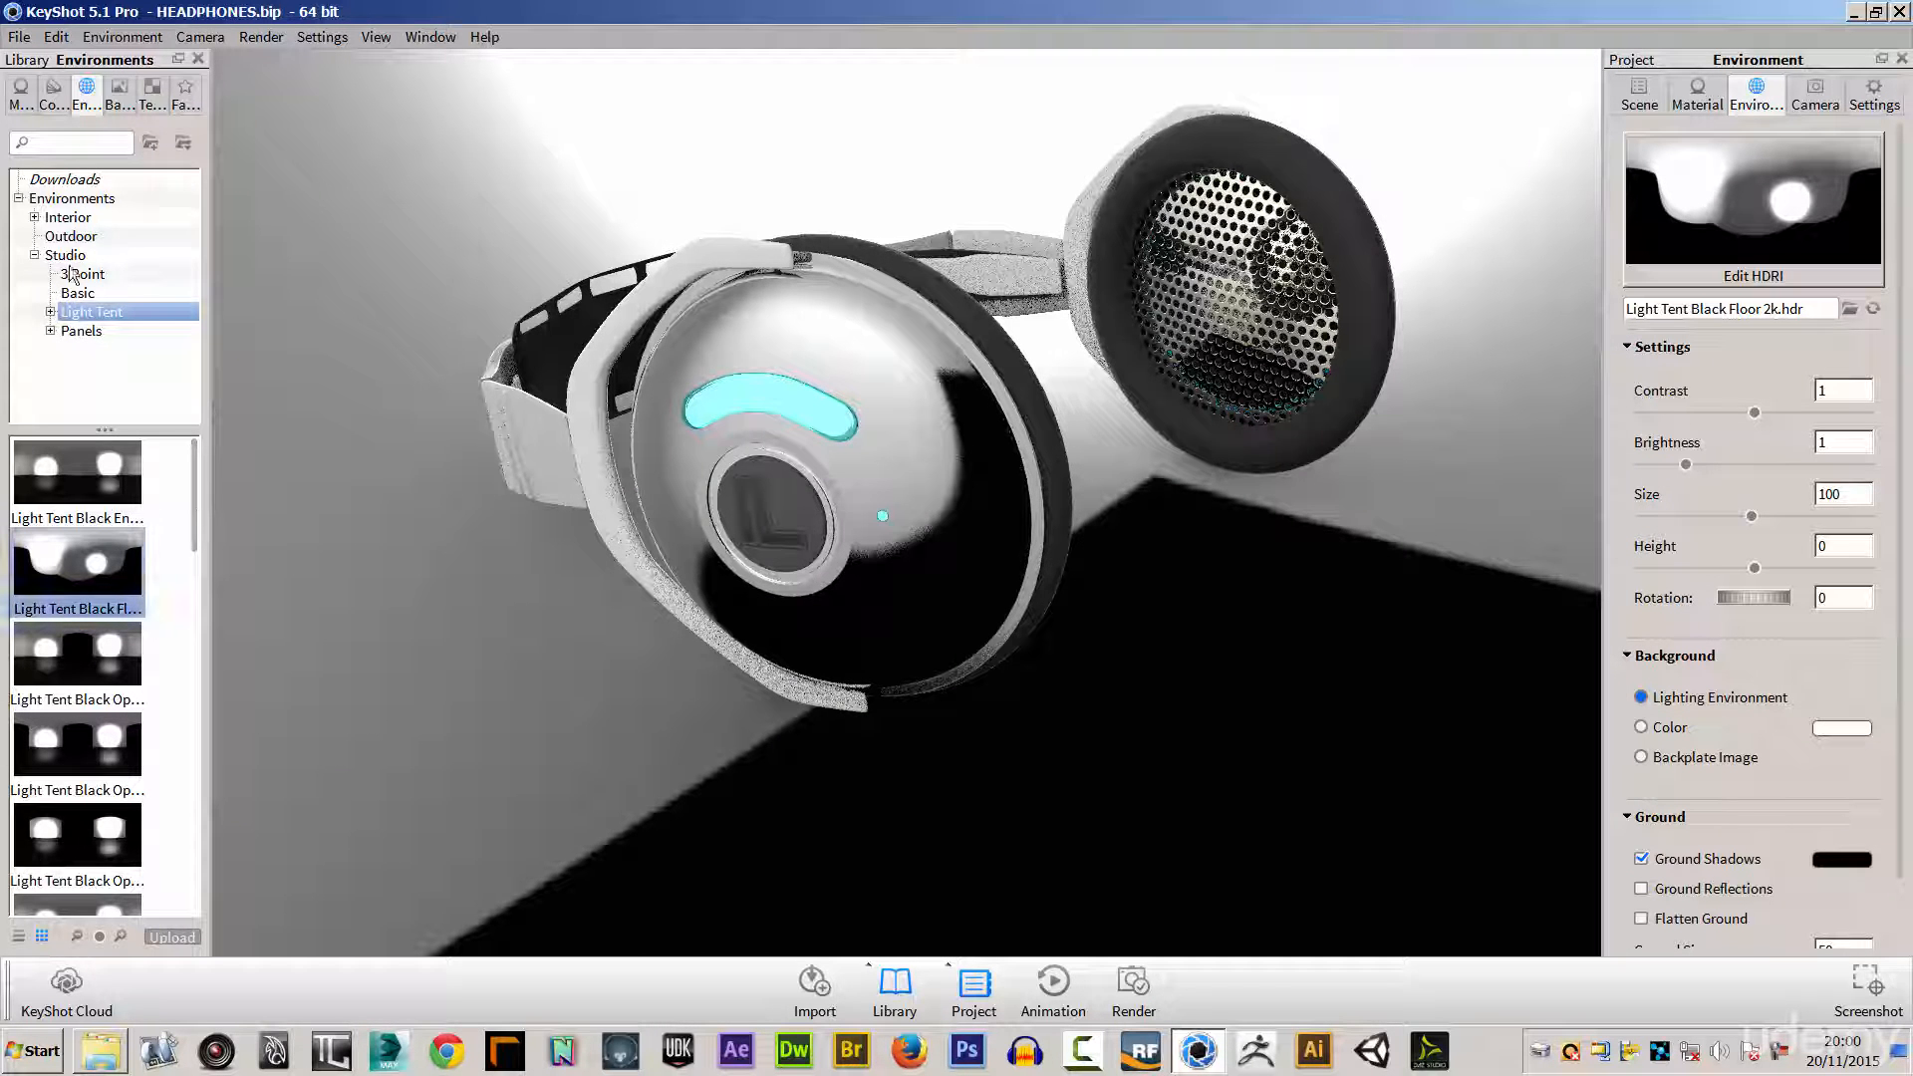
Step: Apply the office desk 2k environment from the Office interior set to the scene
{"action": "left_click", "coordinate": [58, 236]}
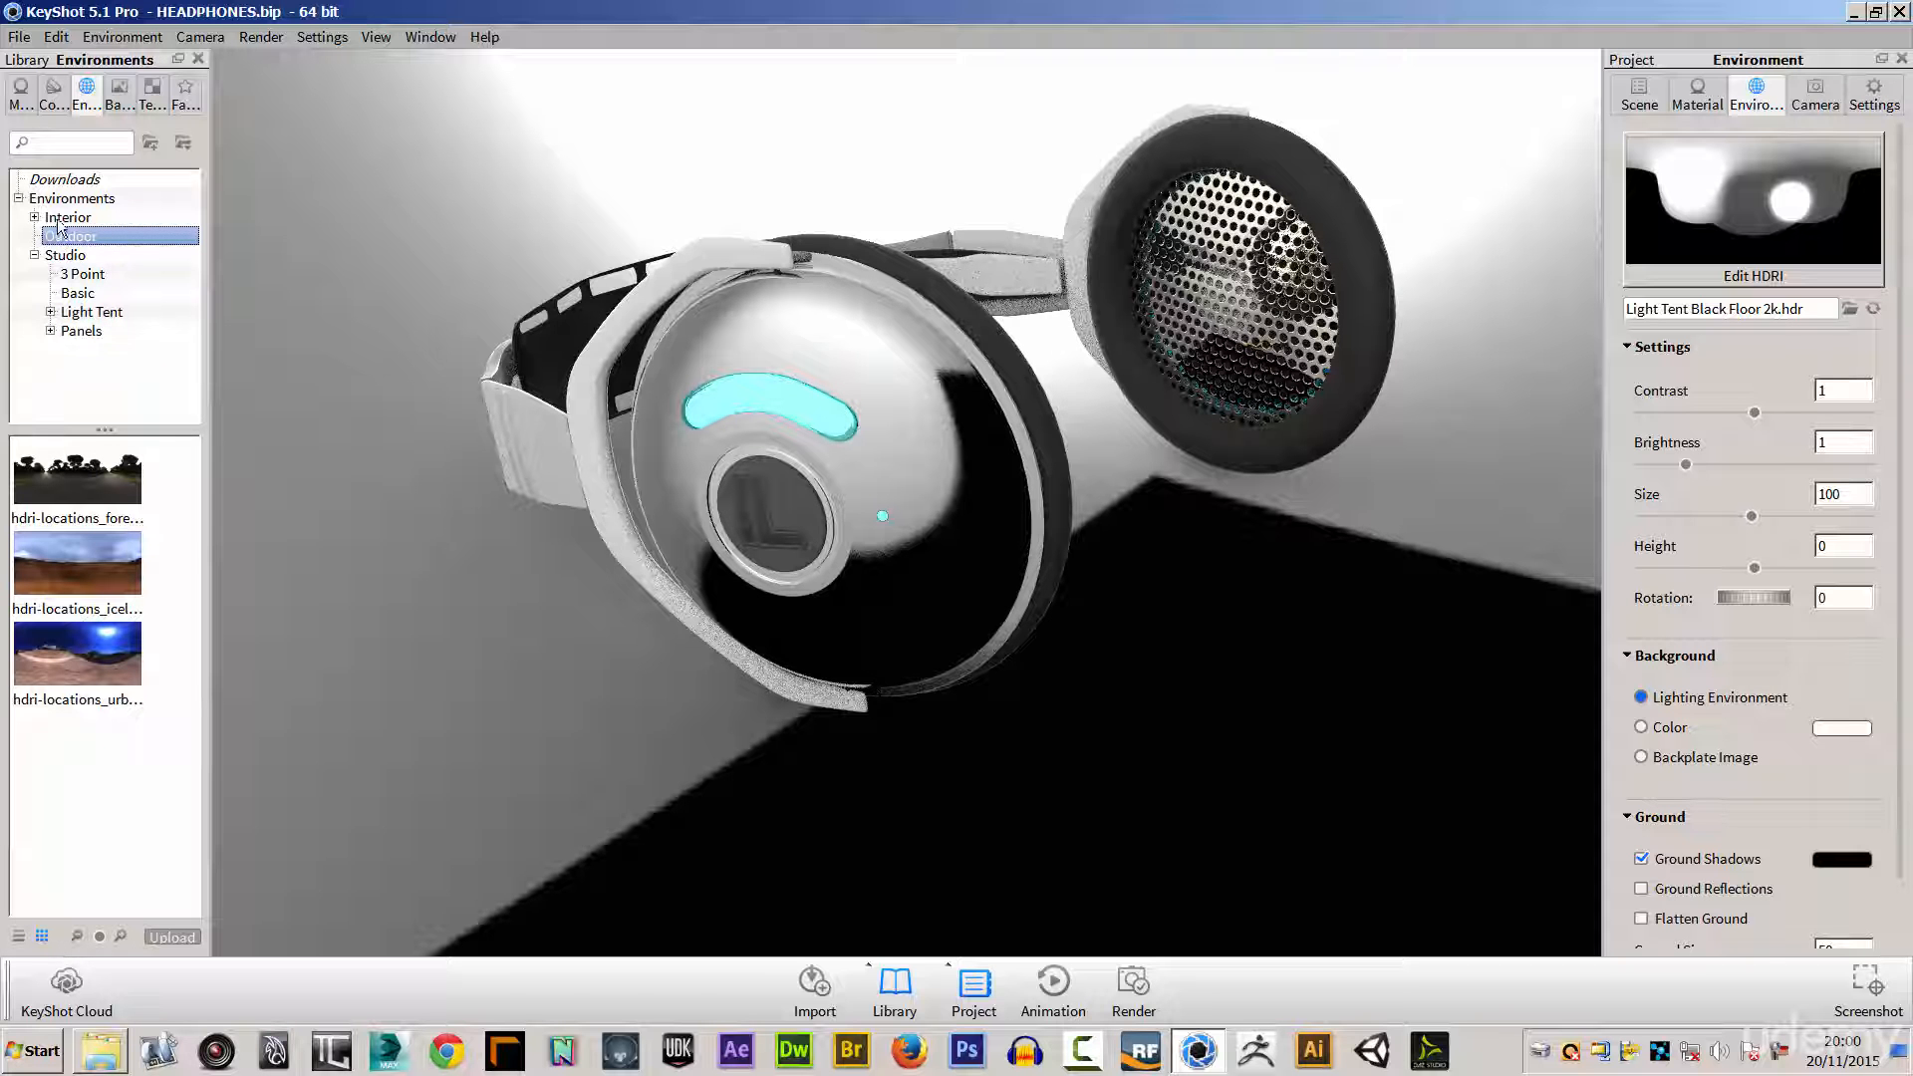
{"action": "left_click", "coordinate": [35, 218]}
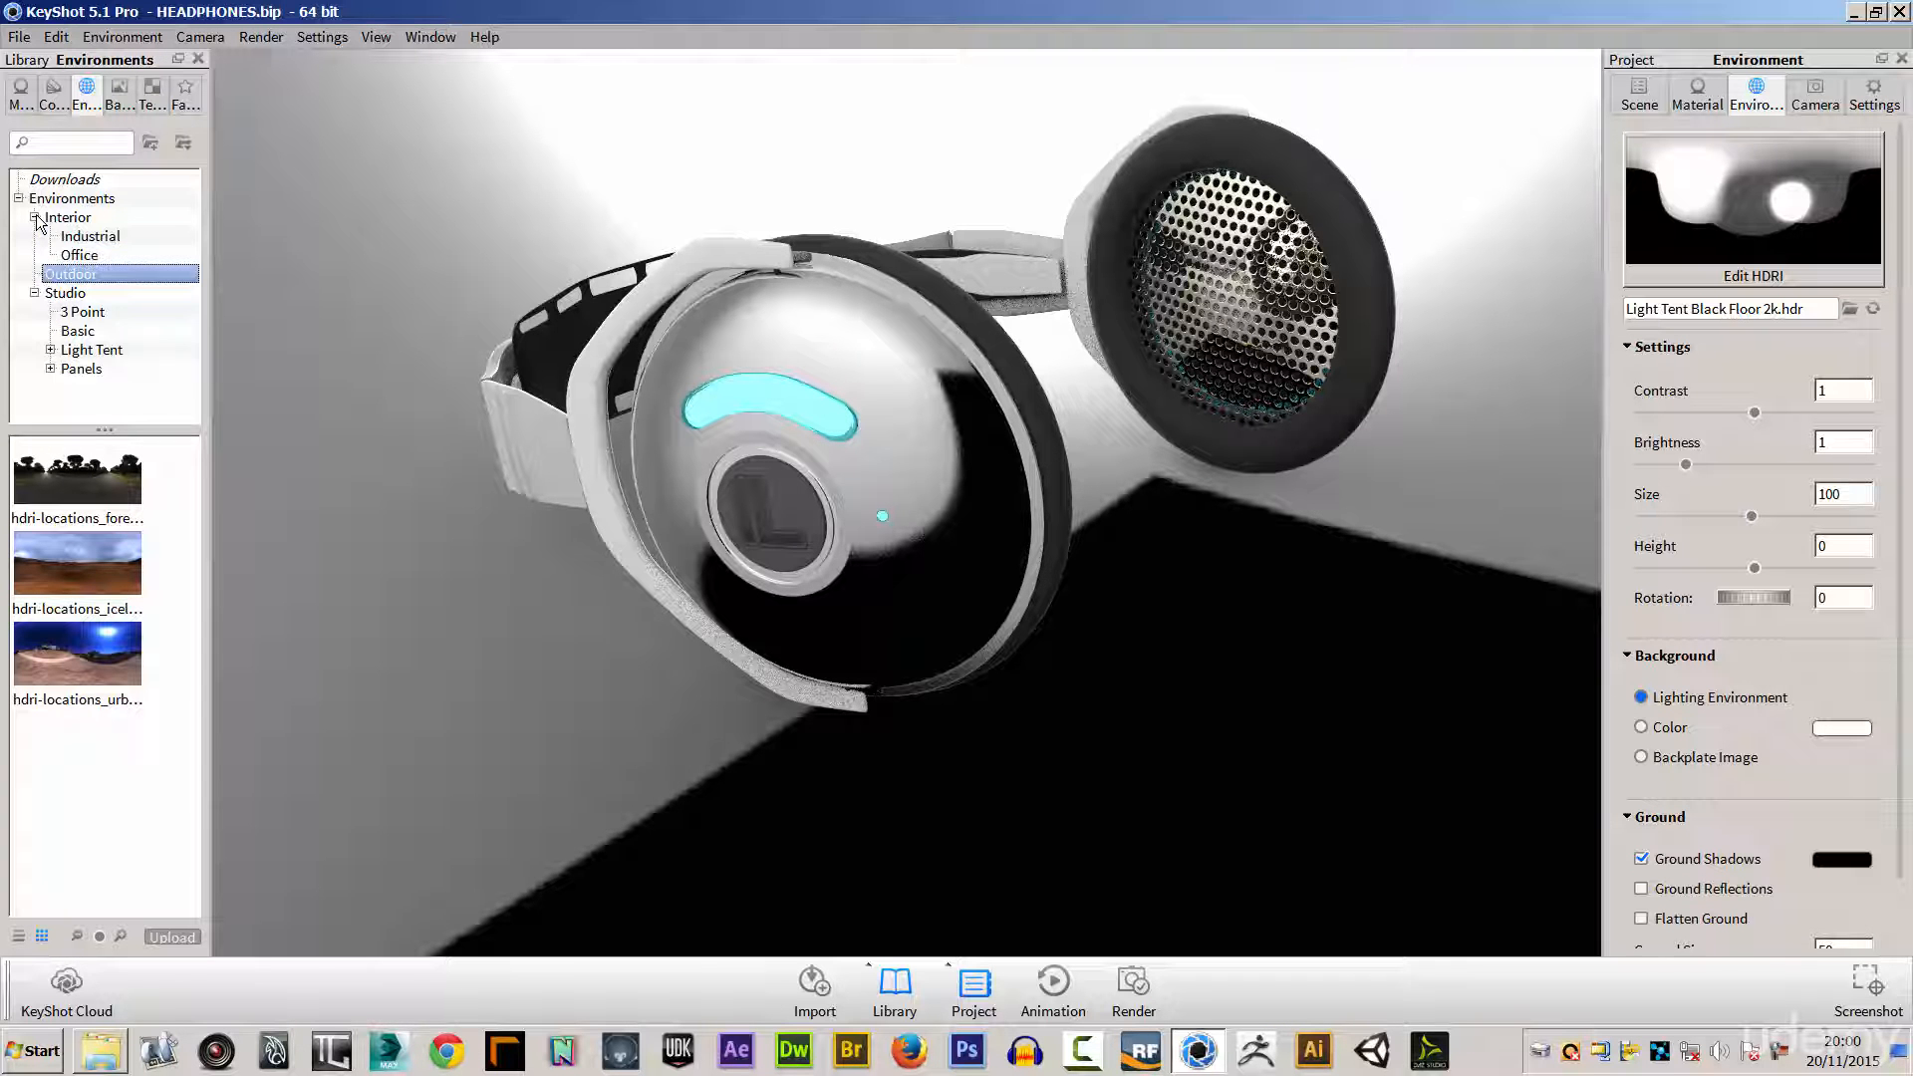
{"action": "left_click", "coordinate": [80, 255]}
{"action": "left_click", "coordinate": [78, 473]}
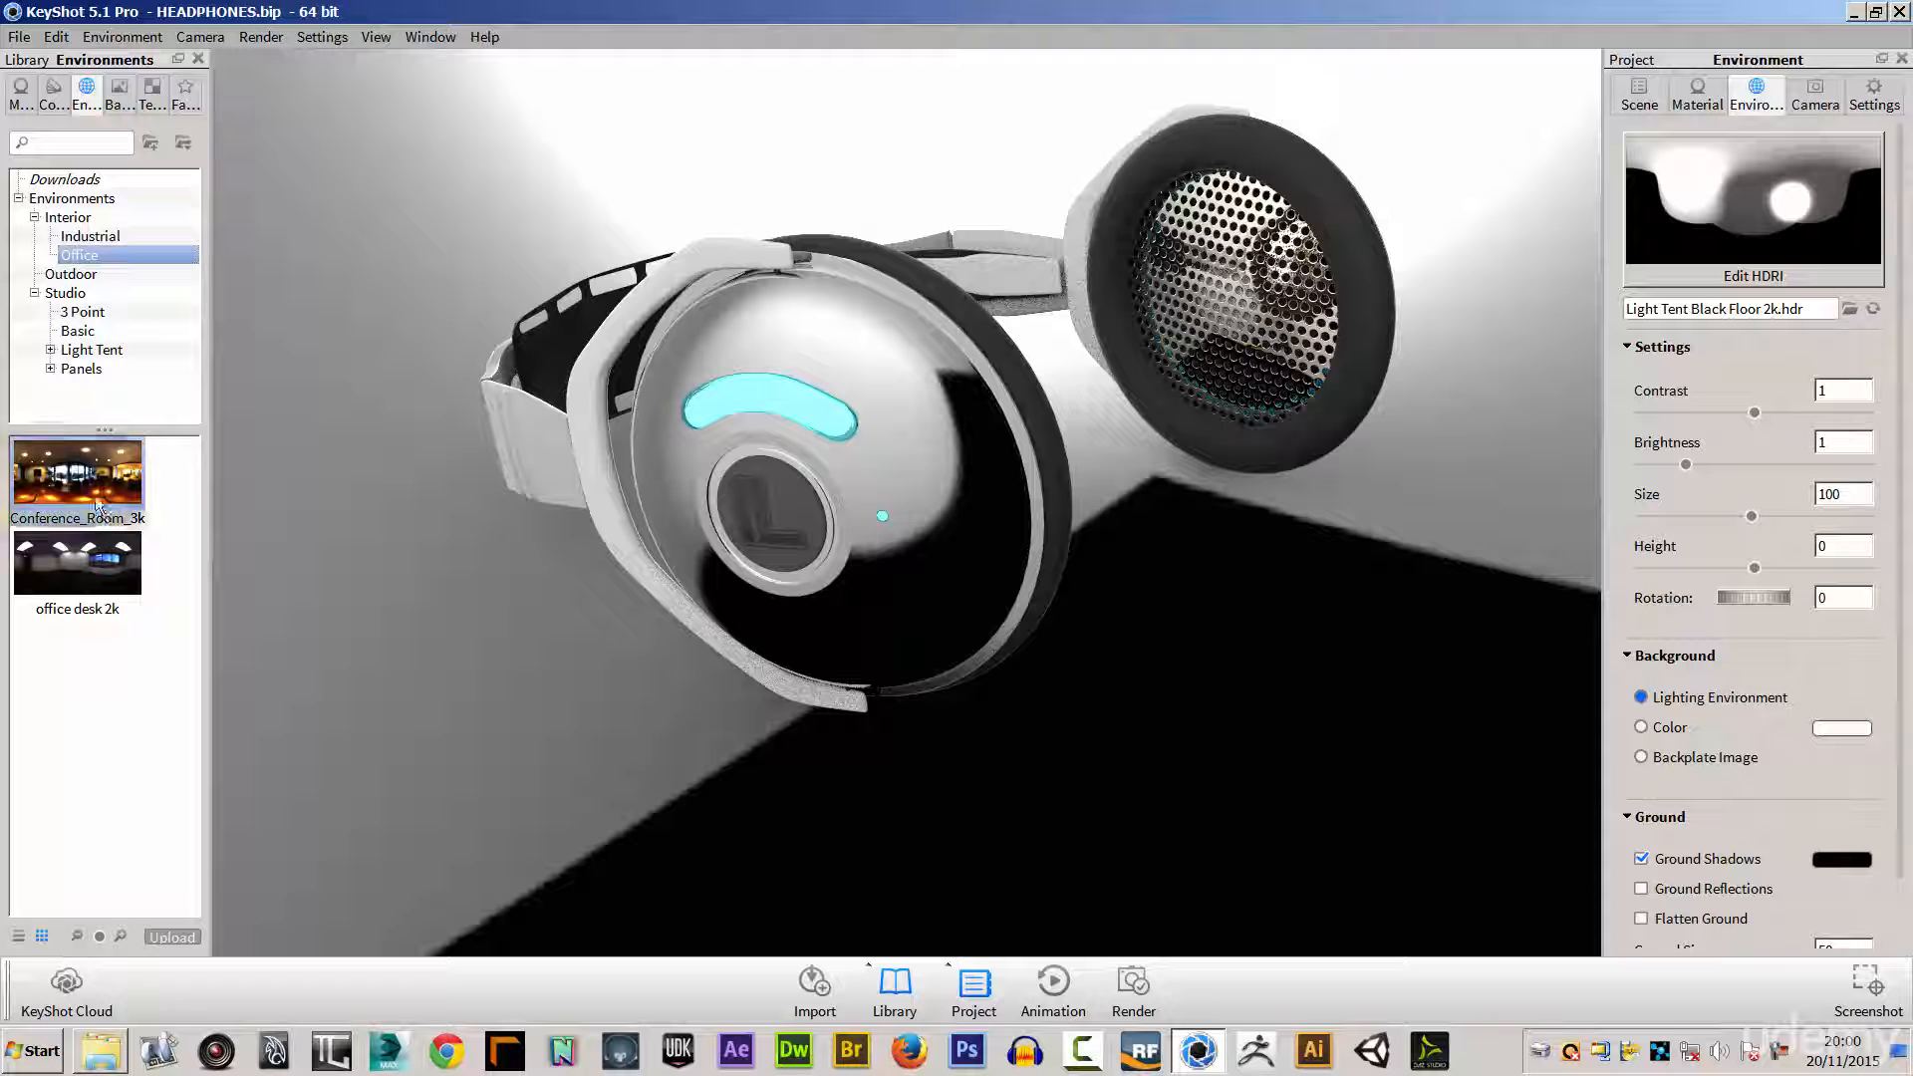
{"action": "left_click_drag", "start_coordinate": [60, 568], "coordinate": [313, 540]}
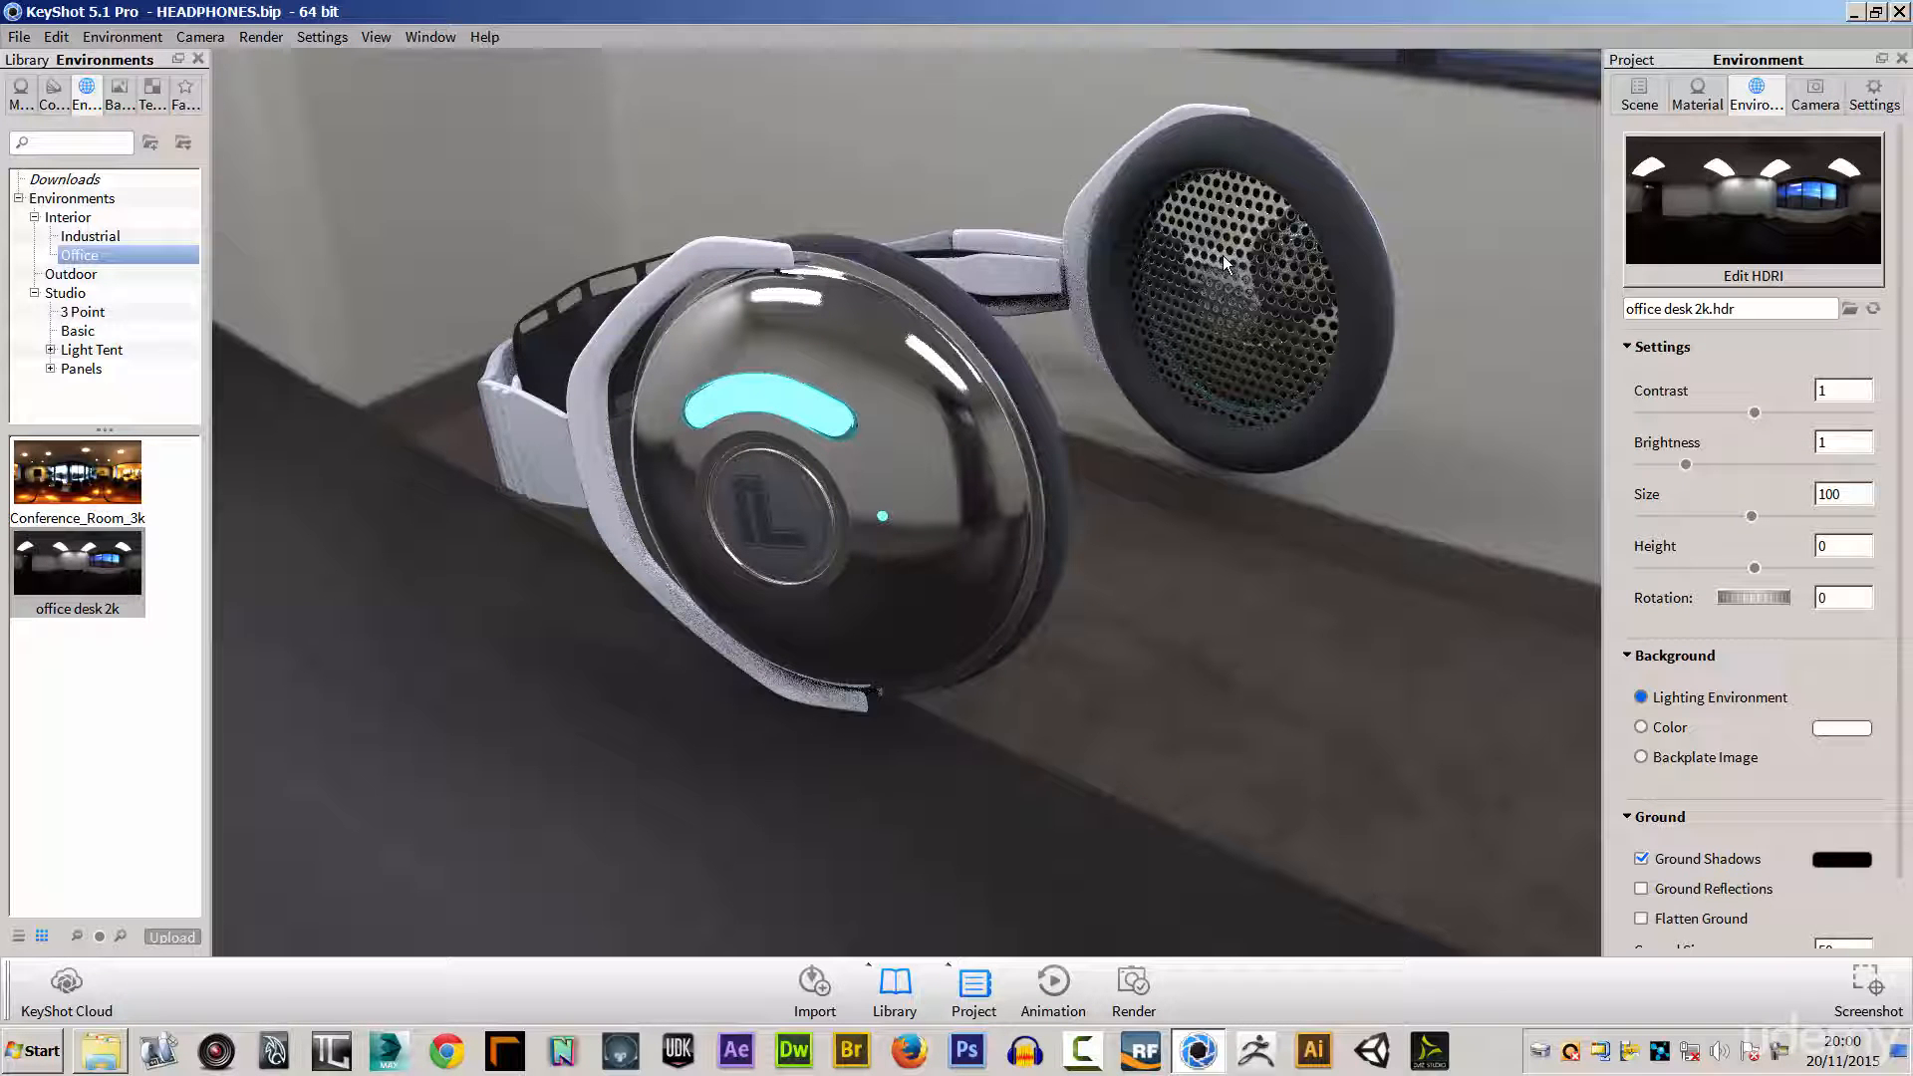
Step: Try a plain color background and switch the background back to Lighting Environment
{"action": "left_click_drag", "start_coordinate": [837, 733], "coordinate": [737, 755]}
{"action": "left_click", "coordinate": [1641, 727]}
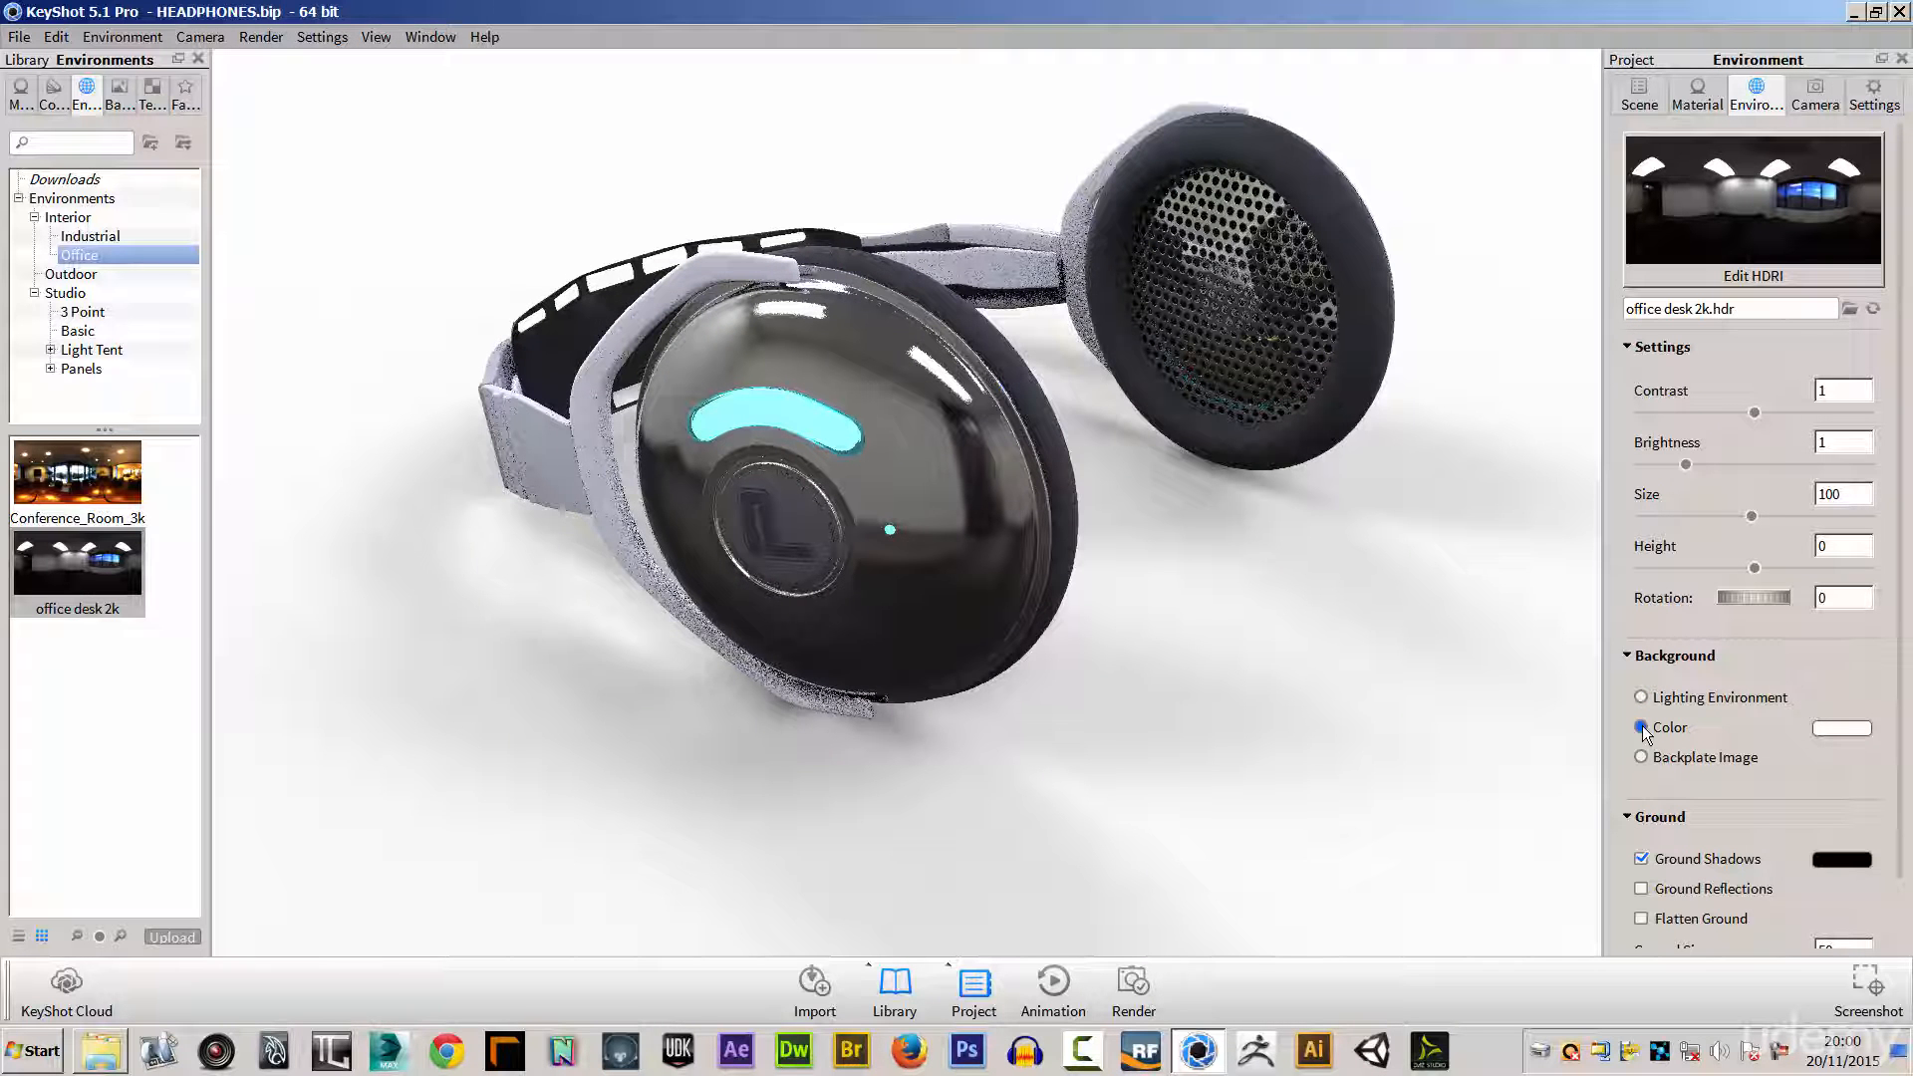
{"action": "left_click", "coordinate": [1640, 696]}
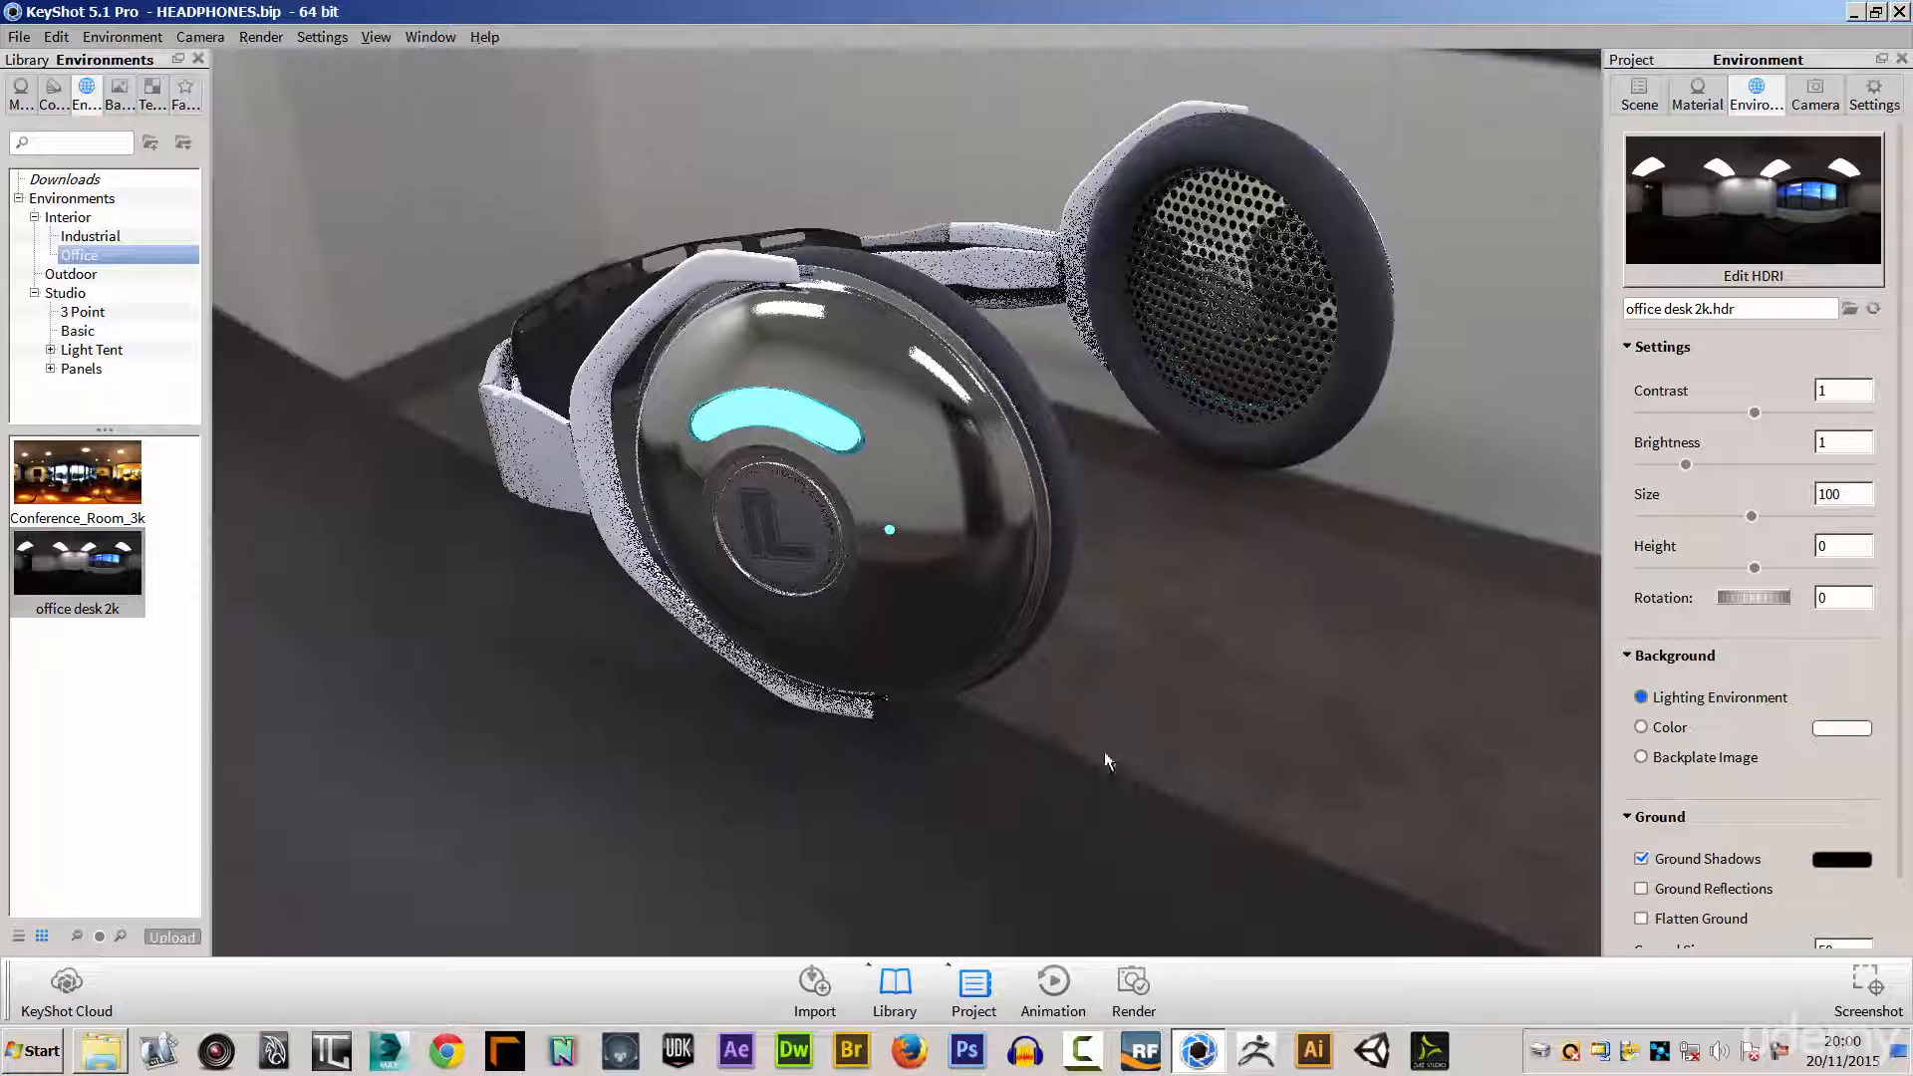
Step: Change the material type of the white arm holding the ear cup to Paint
{"action": "left_click_drag", "start_coordinate": [996, 750], "coordinate": [816, 547]}
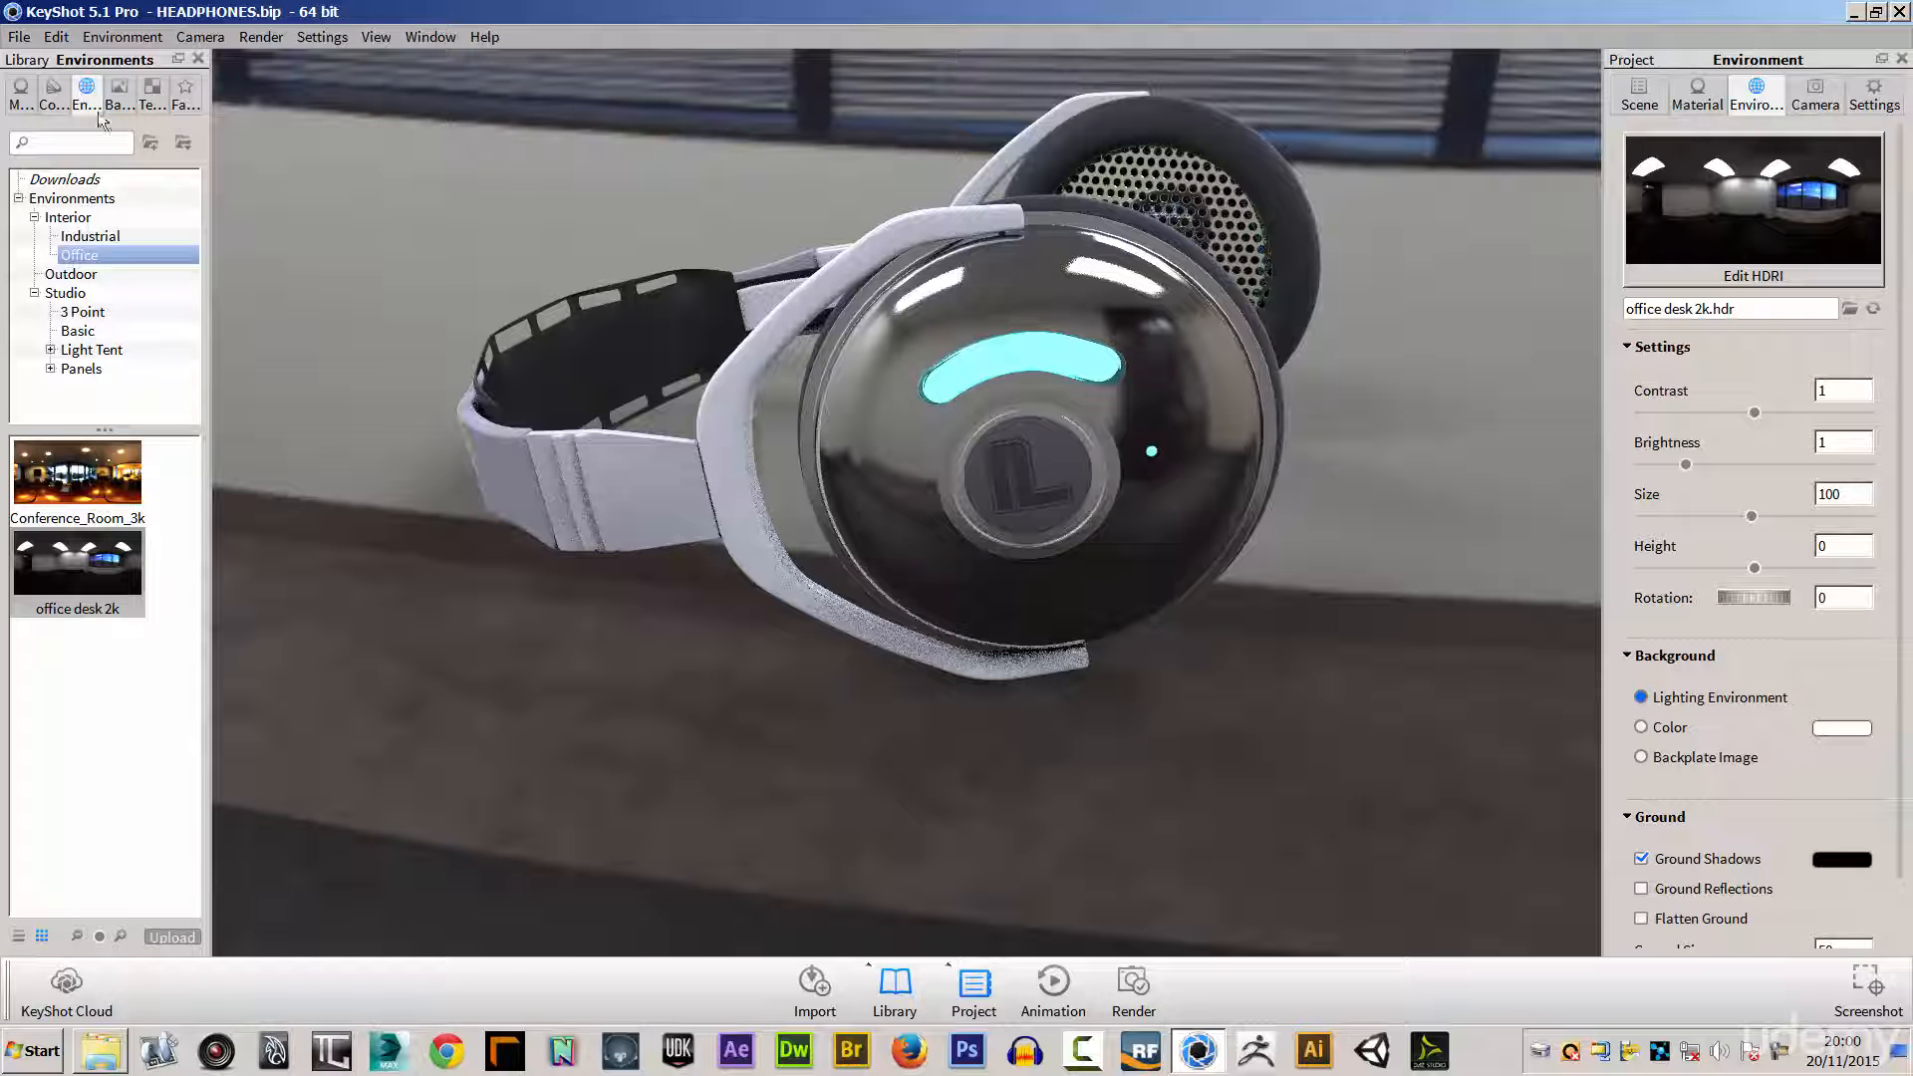
{"action": "double_click", "coordinate": [720, 428]}
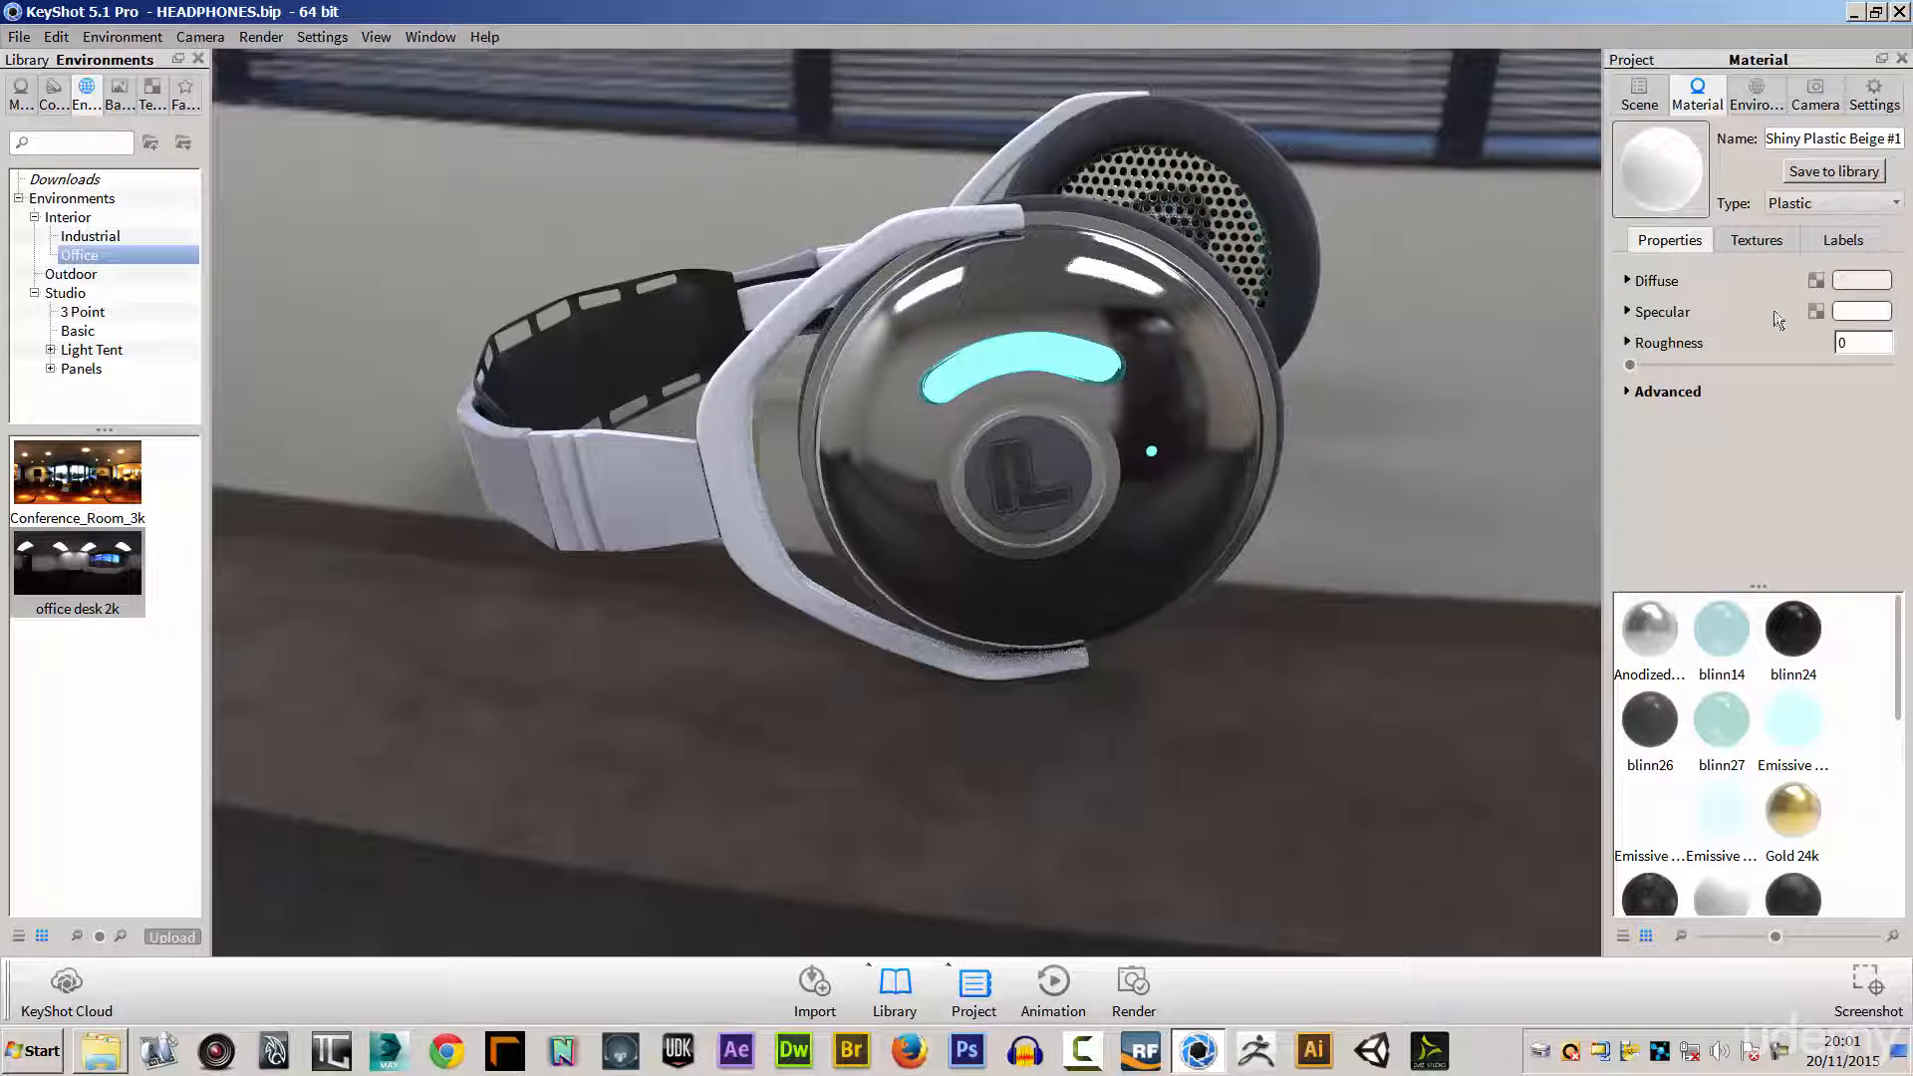
{"action": "left_click", "coordinate": [1629, 394]}
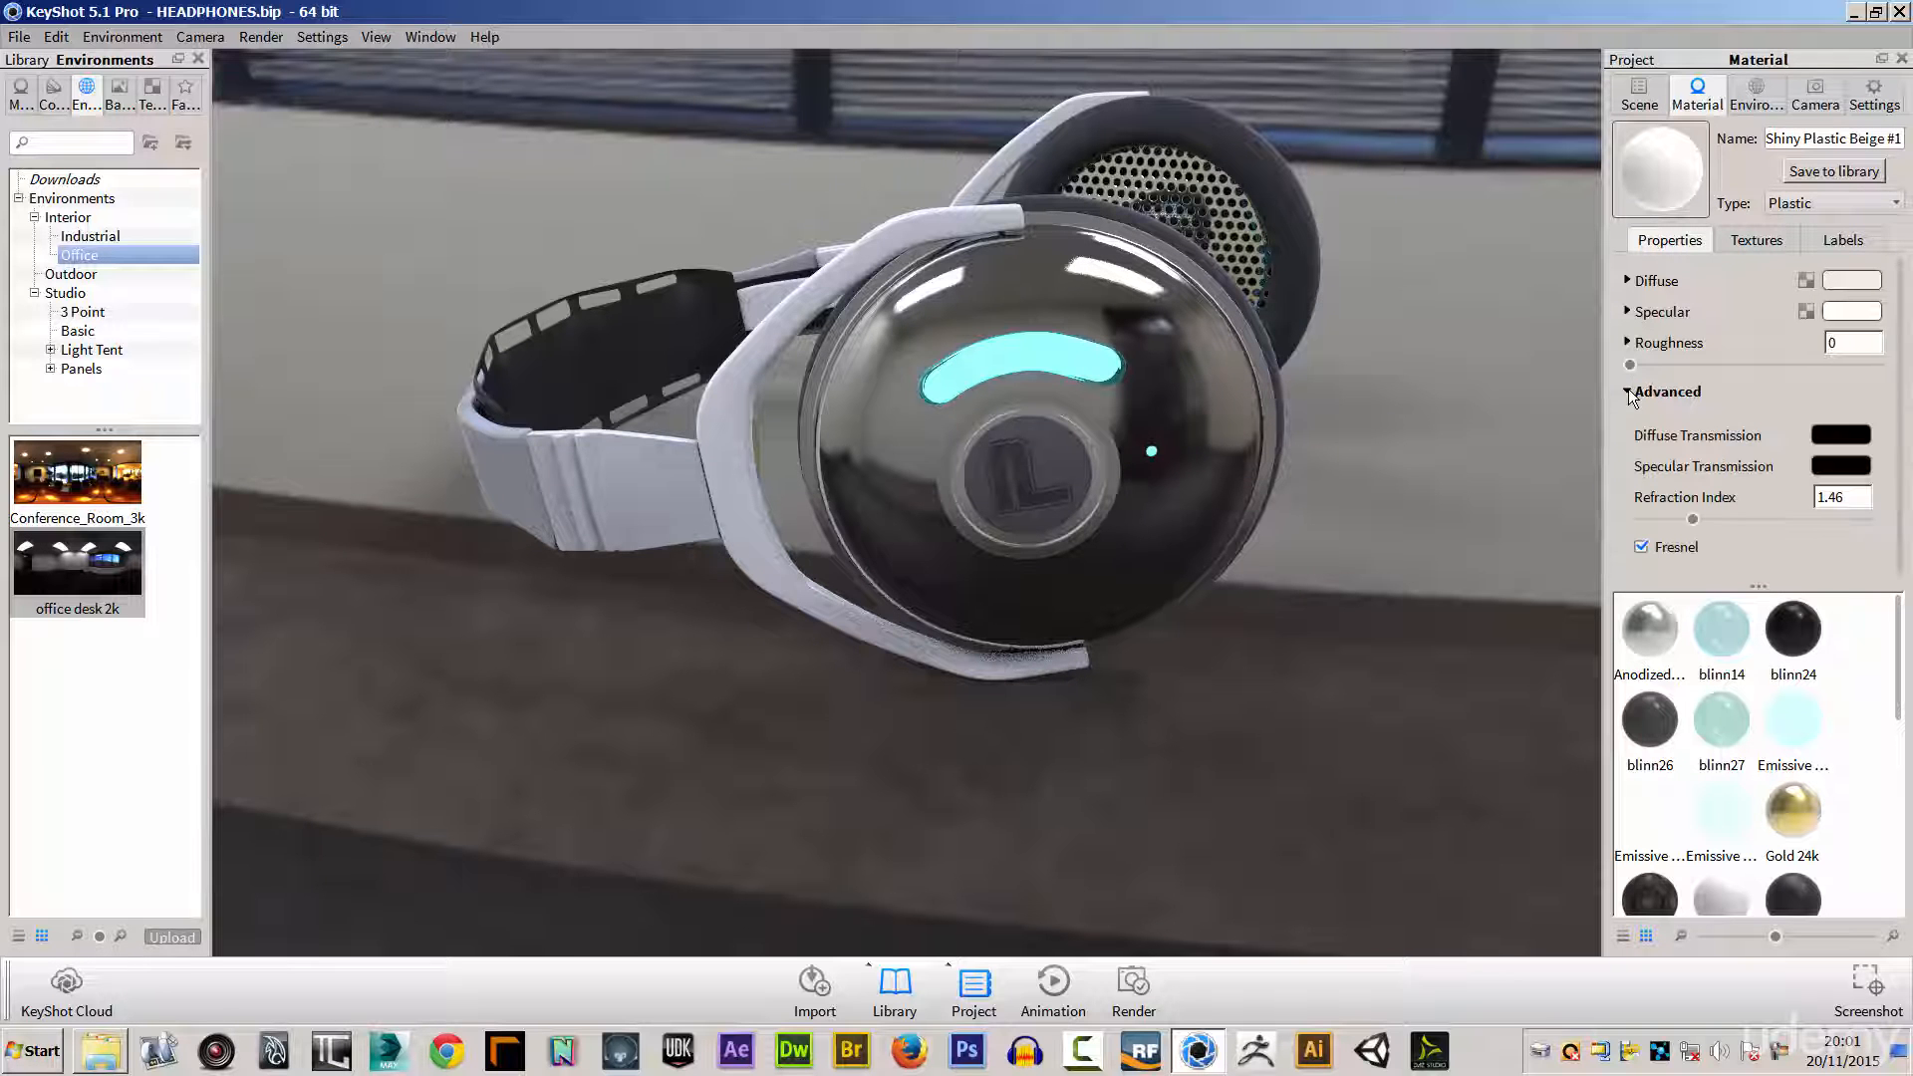
{"action": "left_click", "coordinate": [1628, 392]}
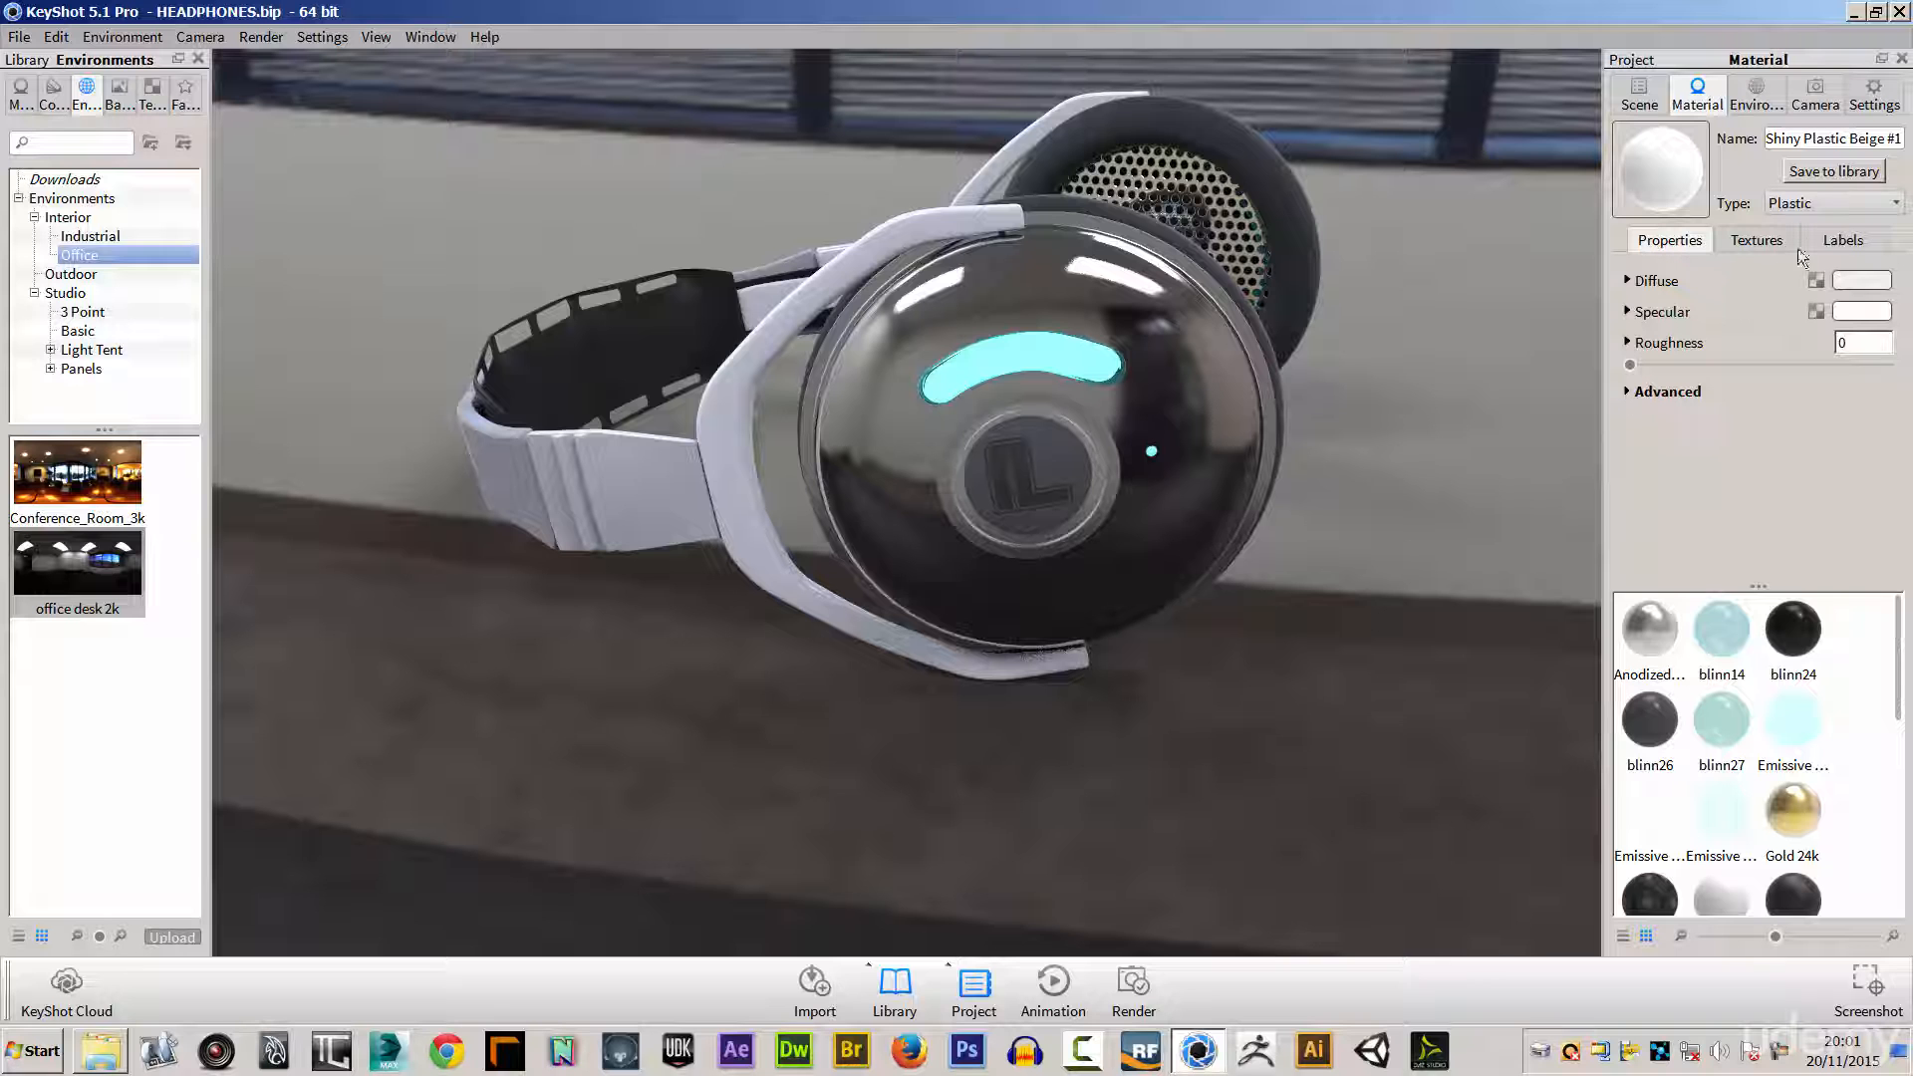
{"action": "left_click", "coordinate": [1898, 205]}
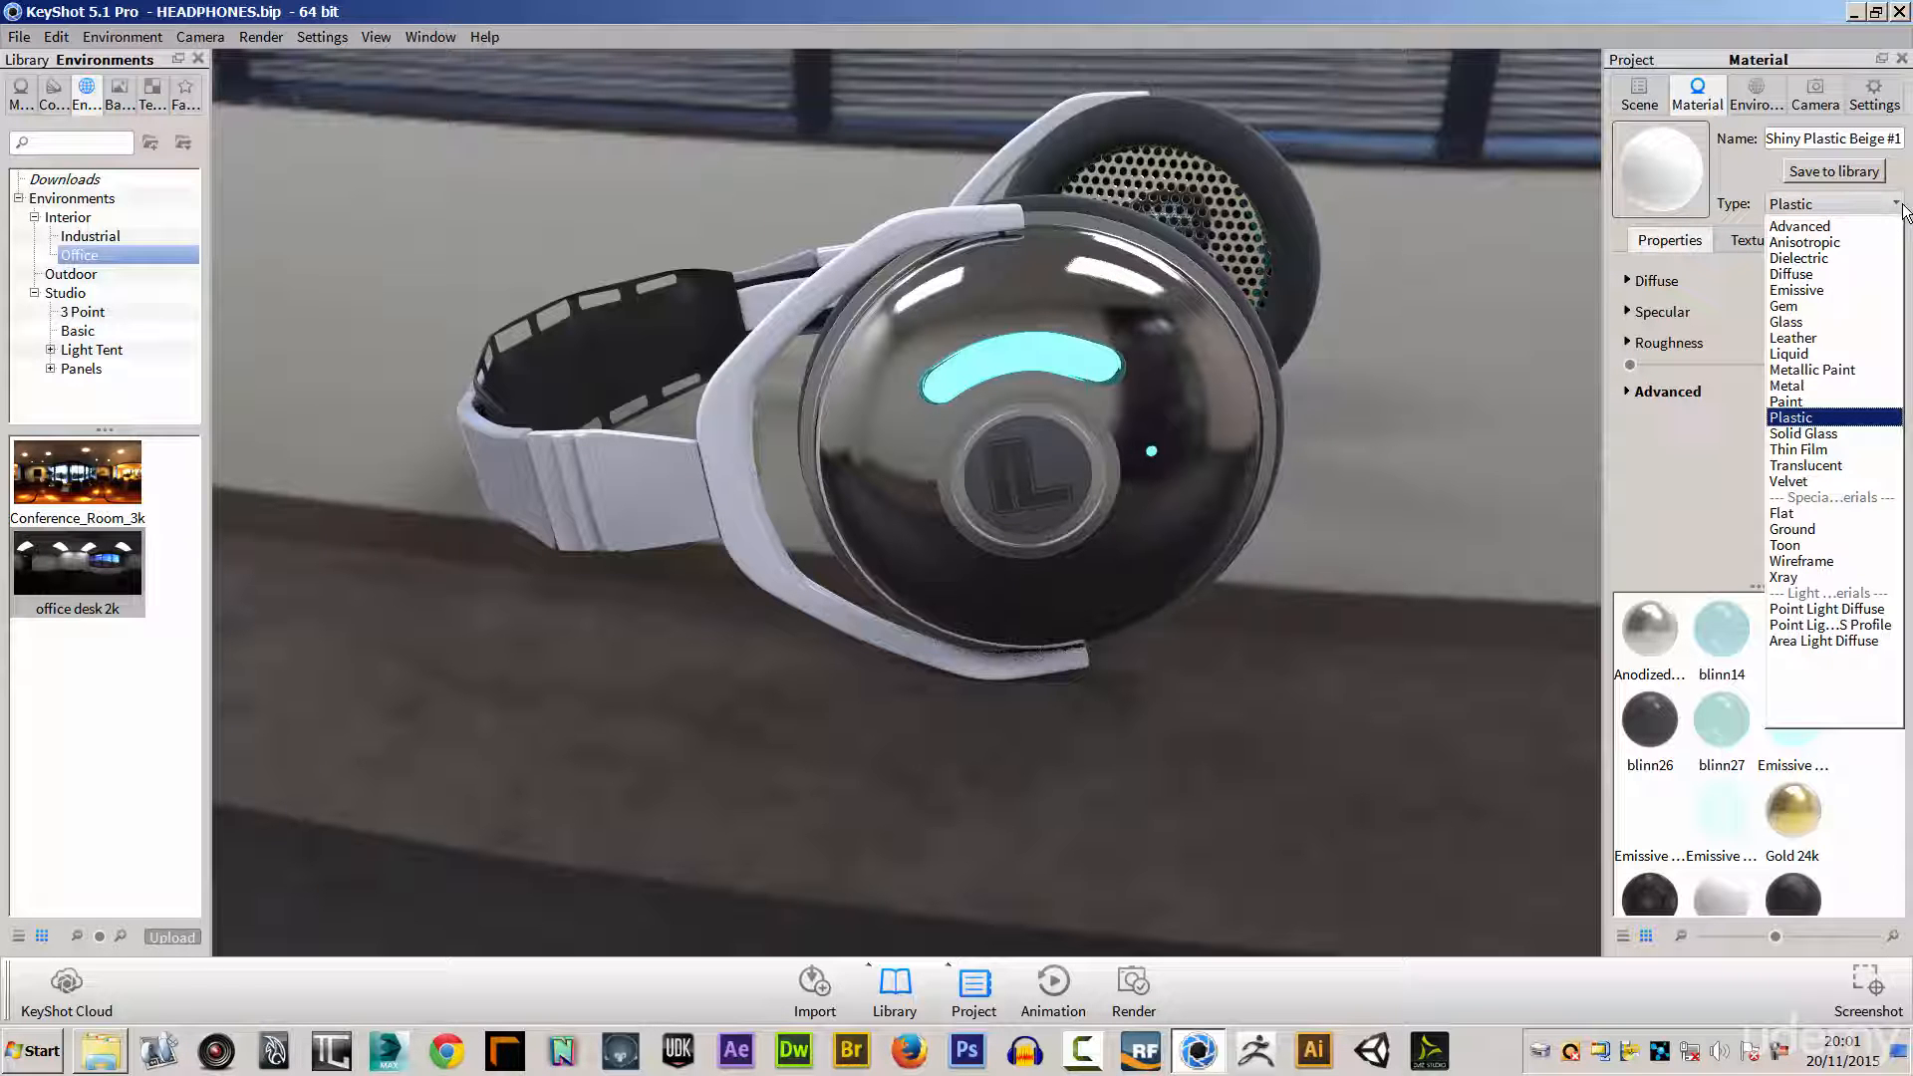
{"action": "left_click", "coordinate": [1772, 402]}
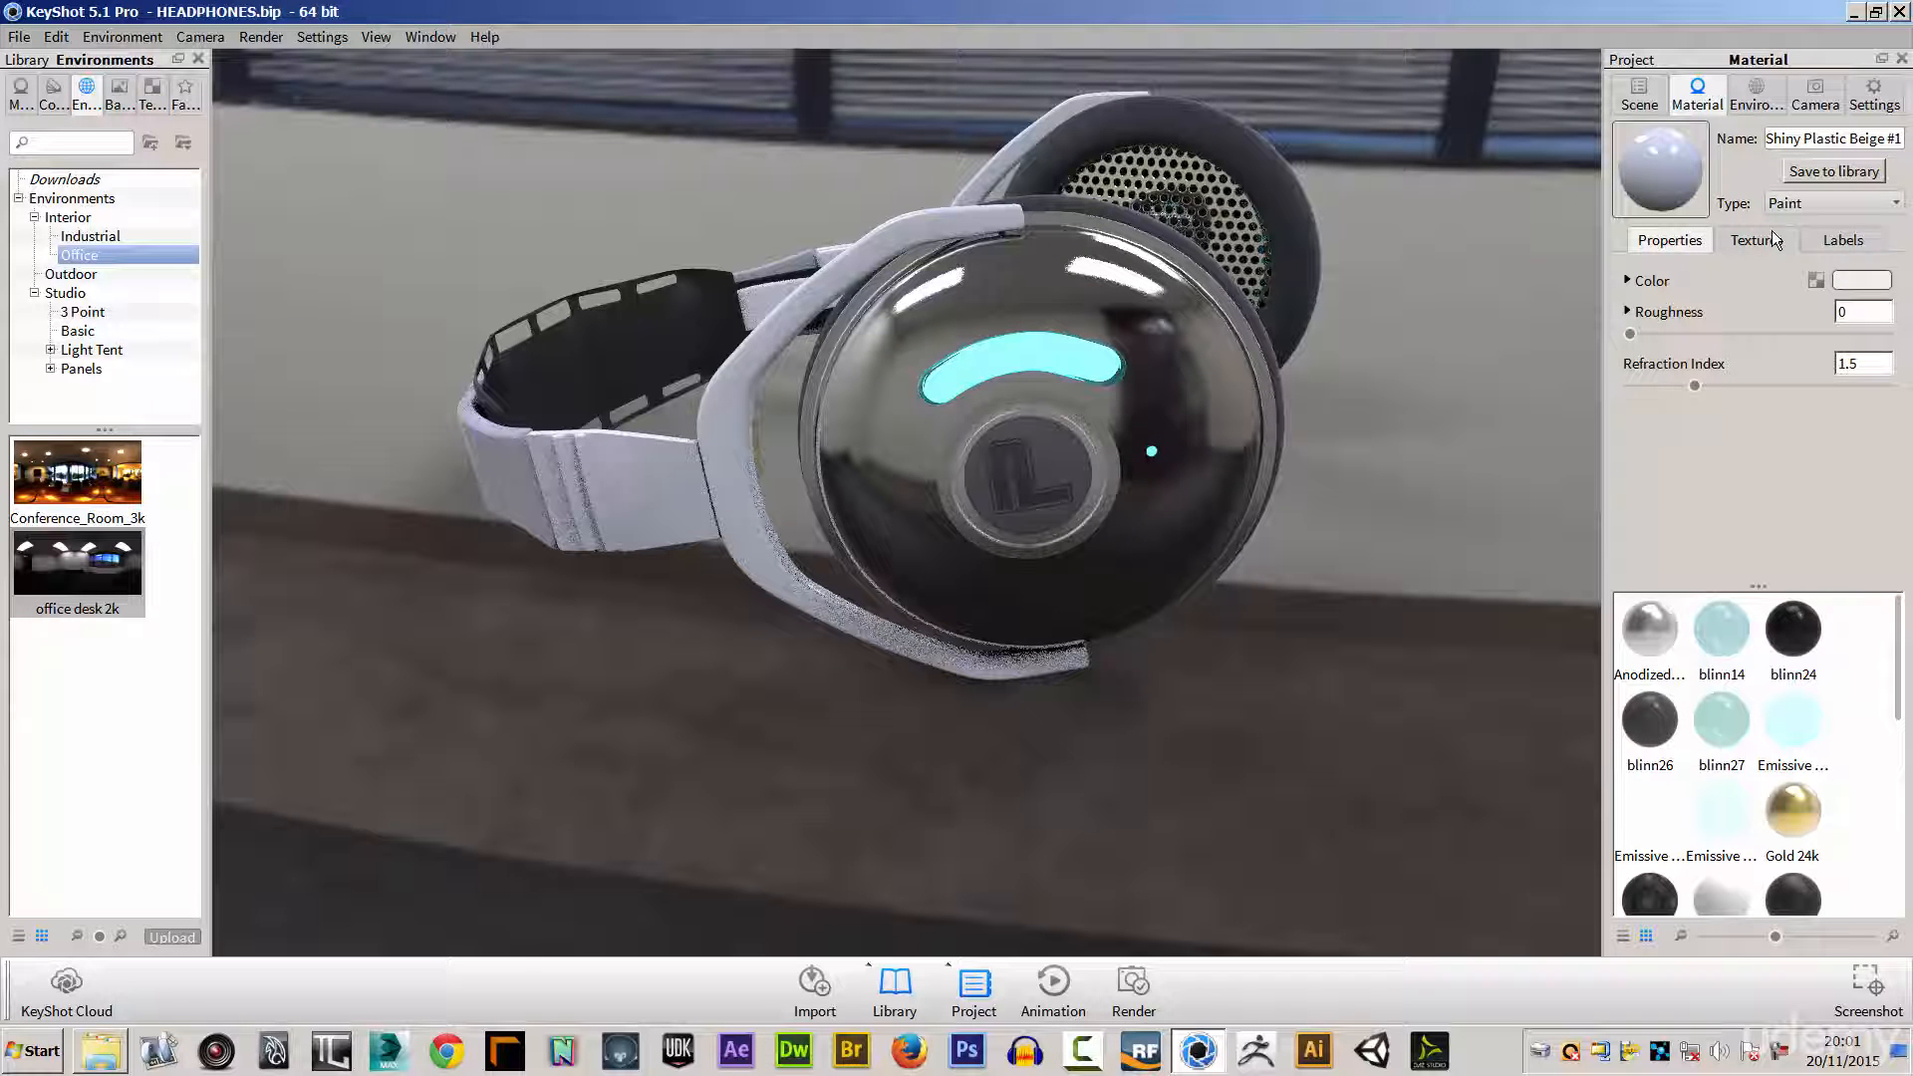
Step: Change the ear cup arm's material type to Metal and set its roughness to about 0.144
{"action": "left_click", "coordinate": [1783, 204]}
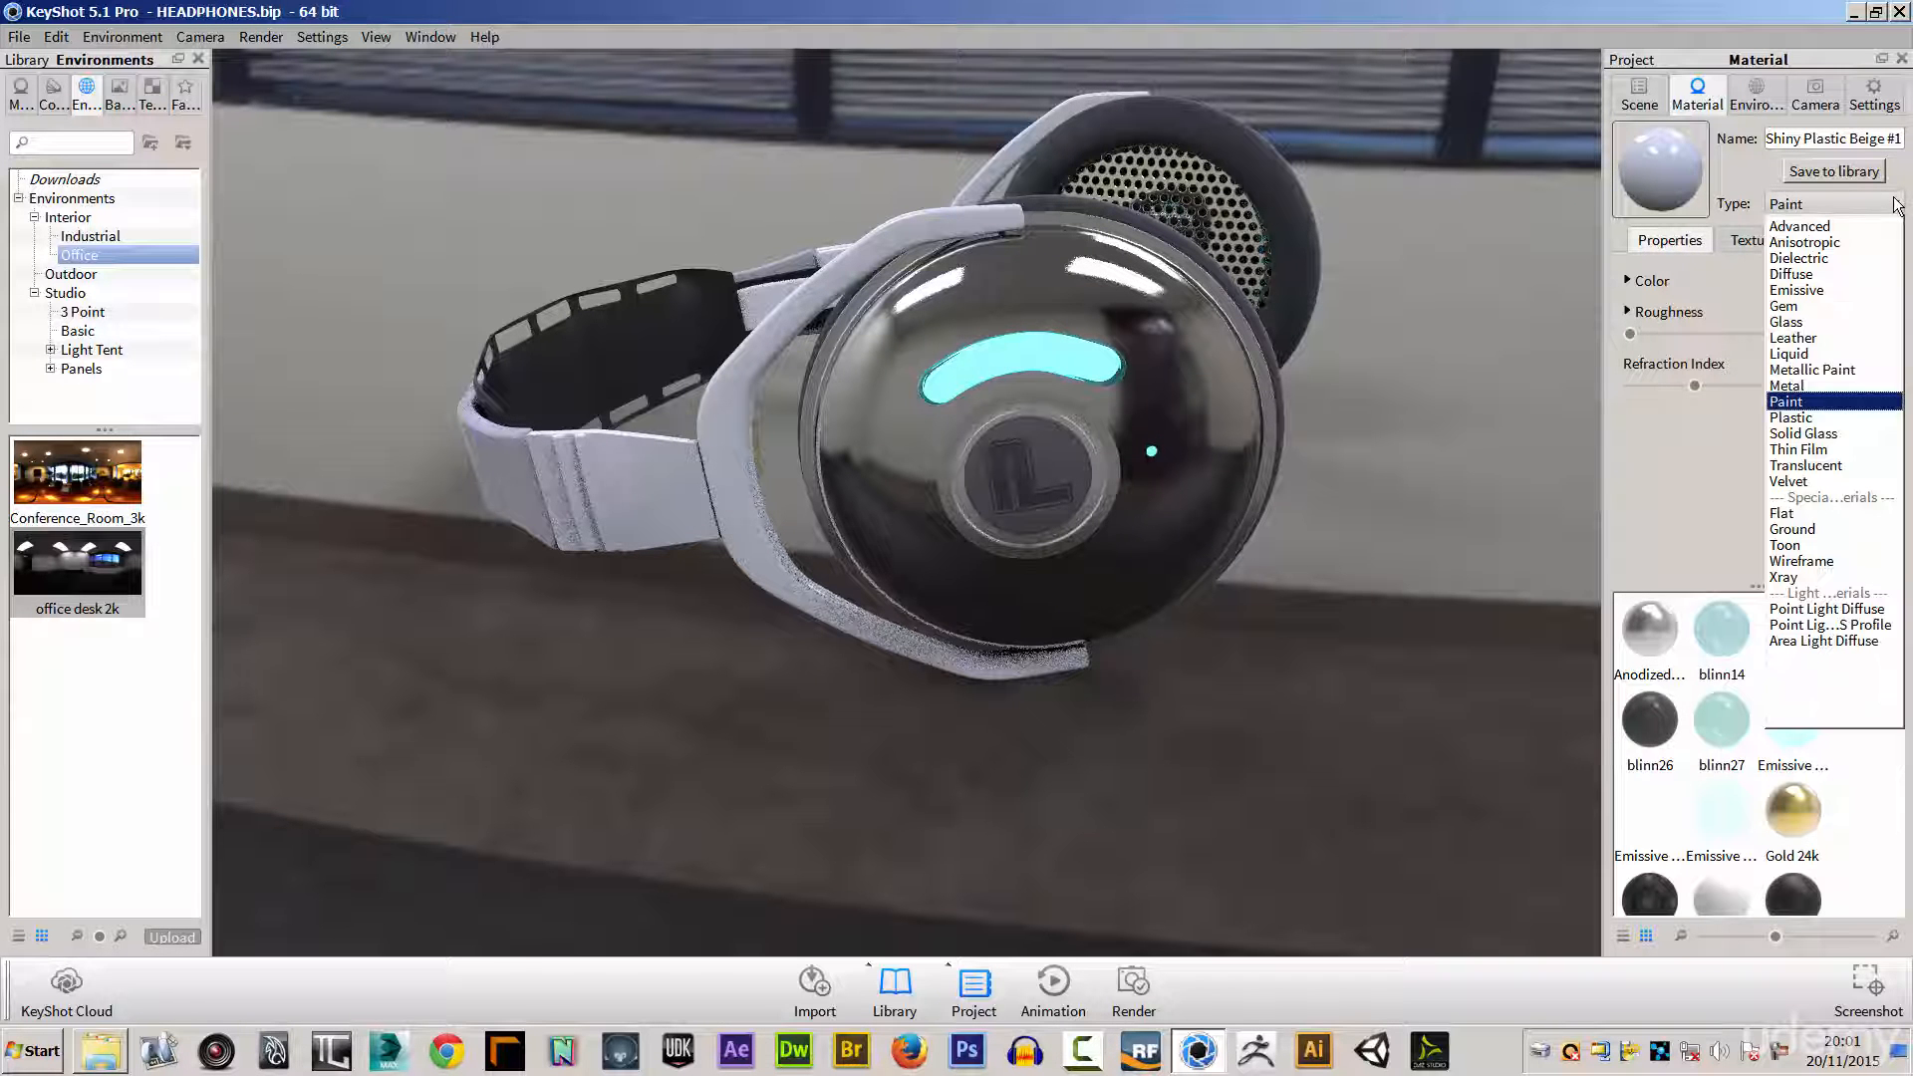
{"action": "left_click", "coordinate": [1783, 385]}
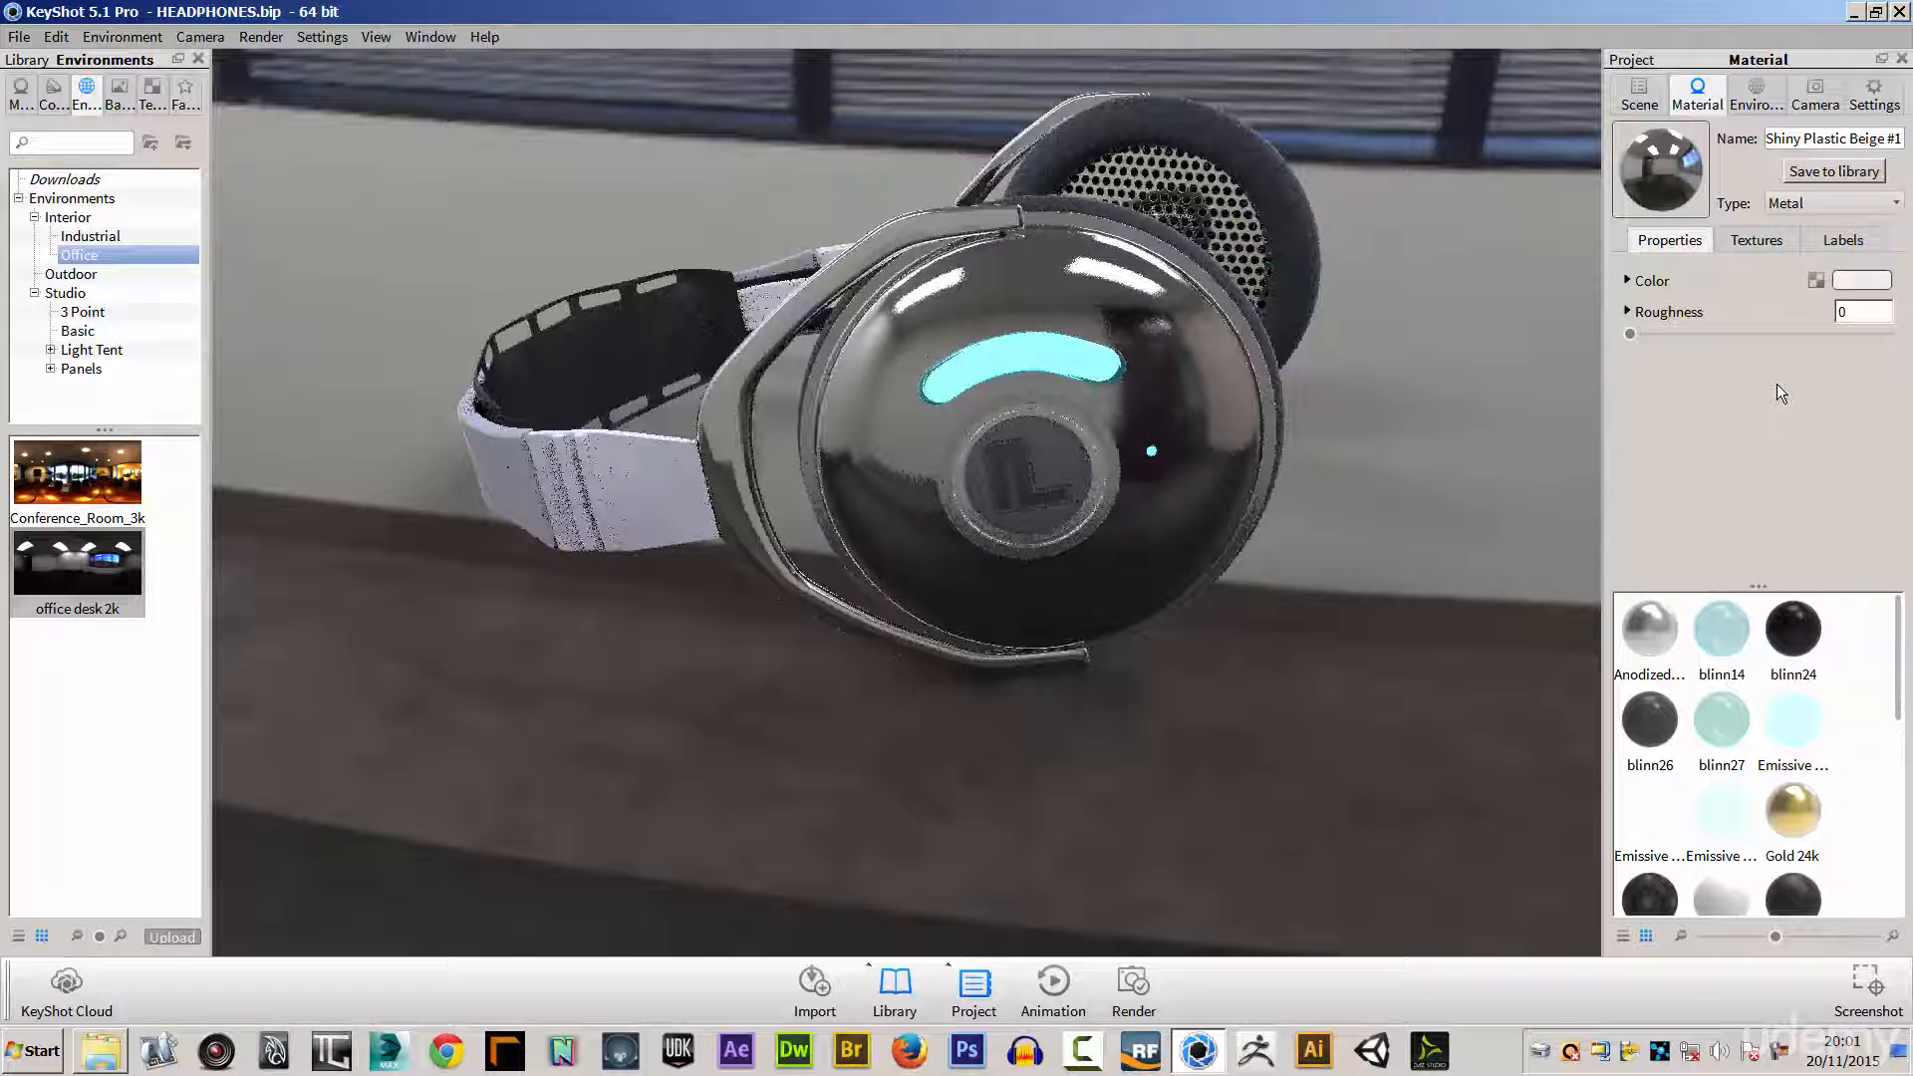
{"action": "left_click", "coordinate": [1626, 312]}
{"action": "left_click_drag", "start_coordinate": [1629, 334], "coordinate": [1700, 328]}
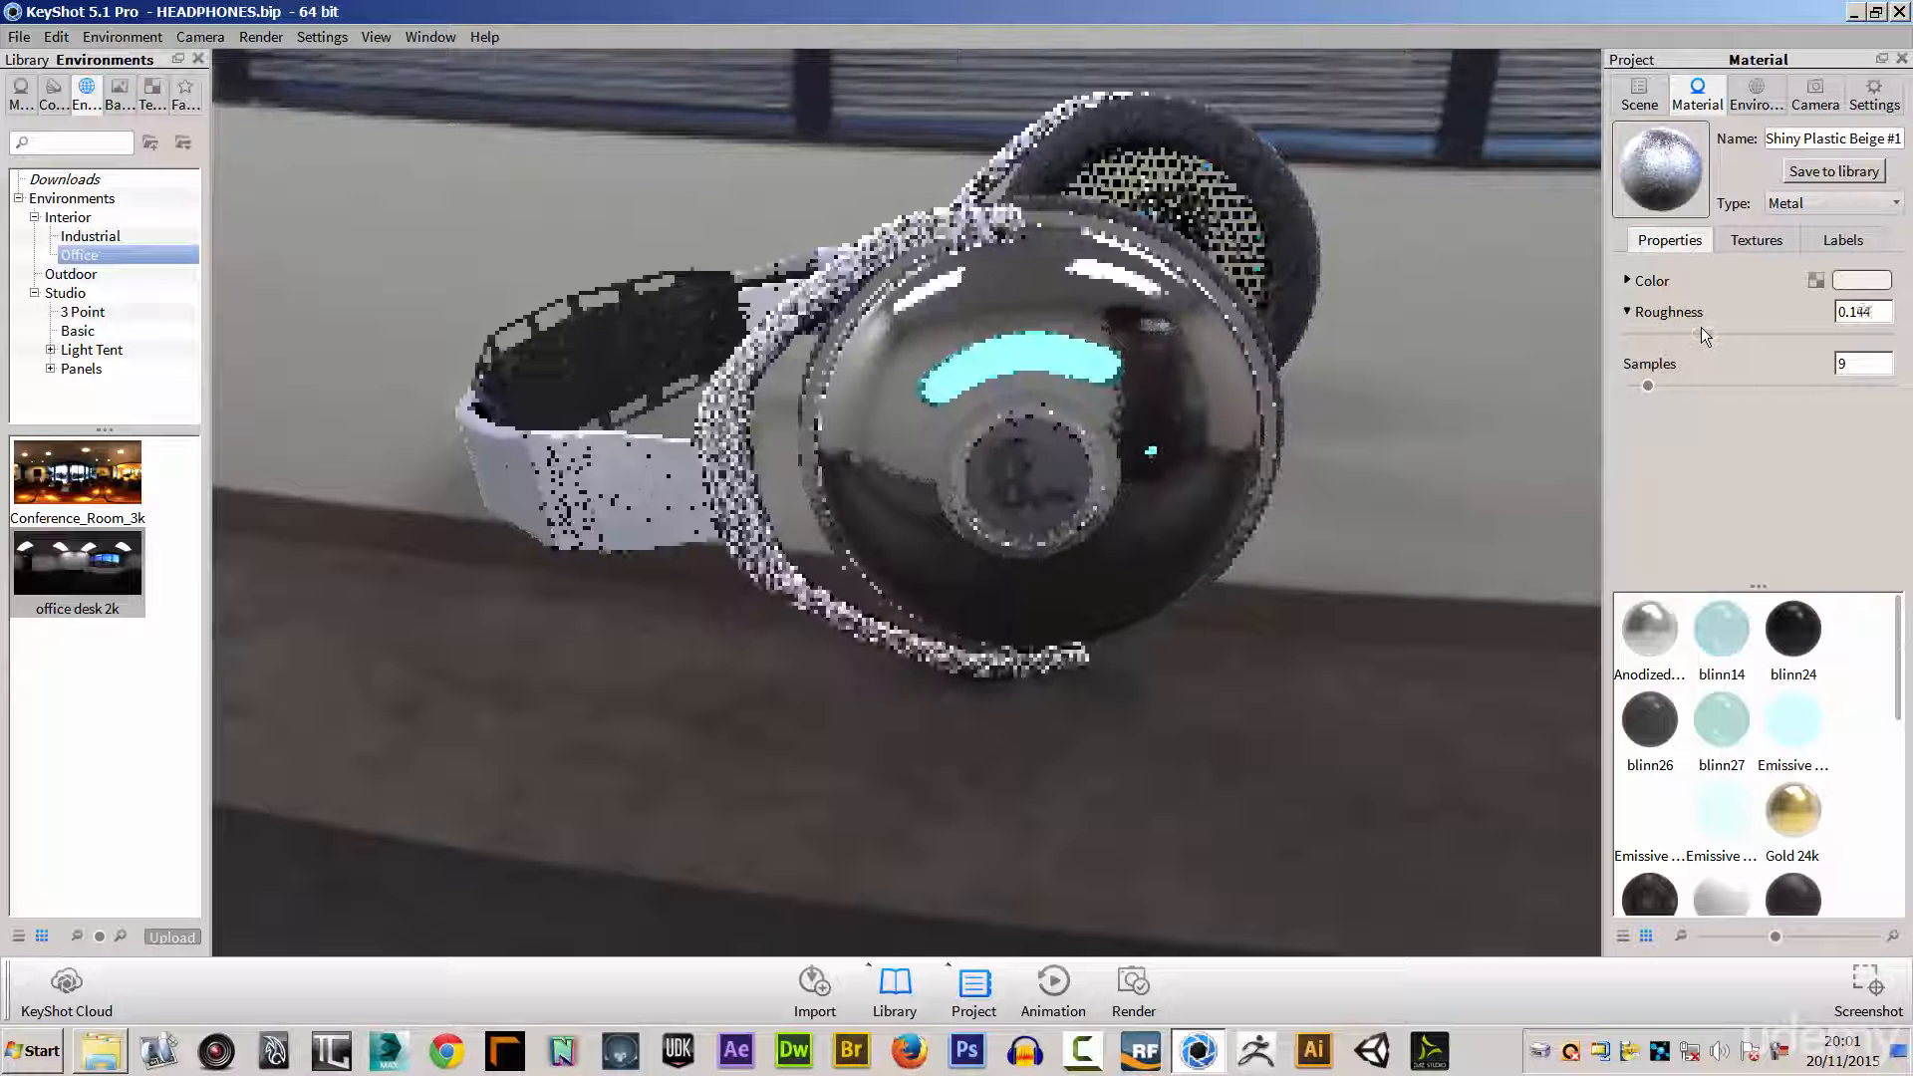
Step: Set the ear cup arm's metal color to light grey, RGB 232, 232, 232
{"action": "left_click", "coordinate": [1858, 281]}
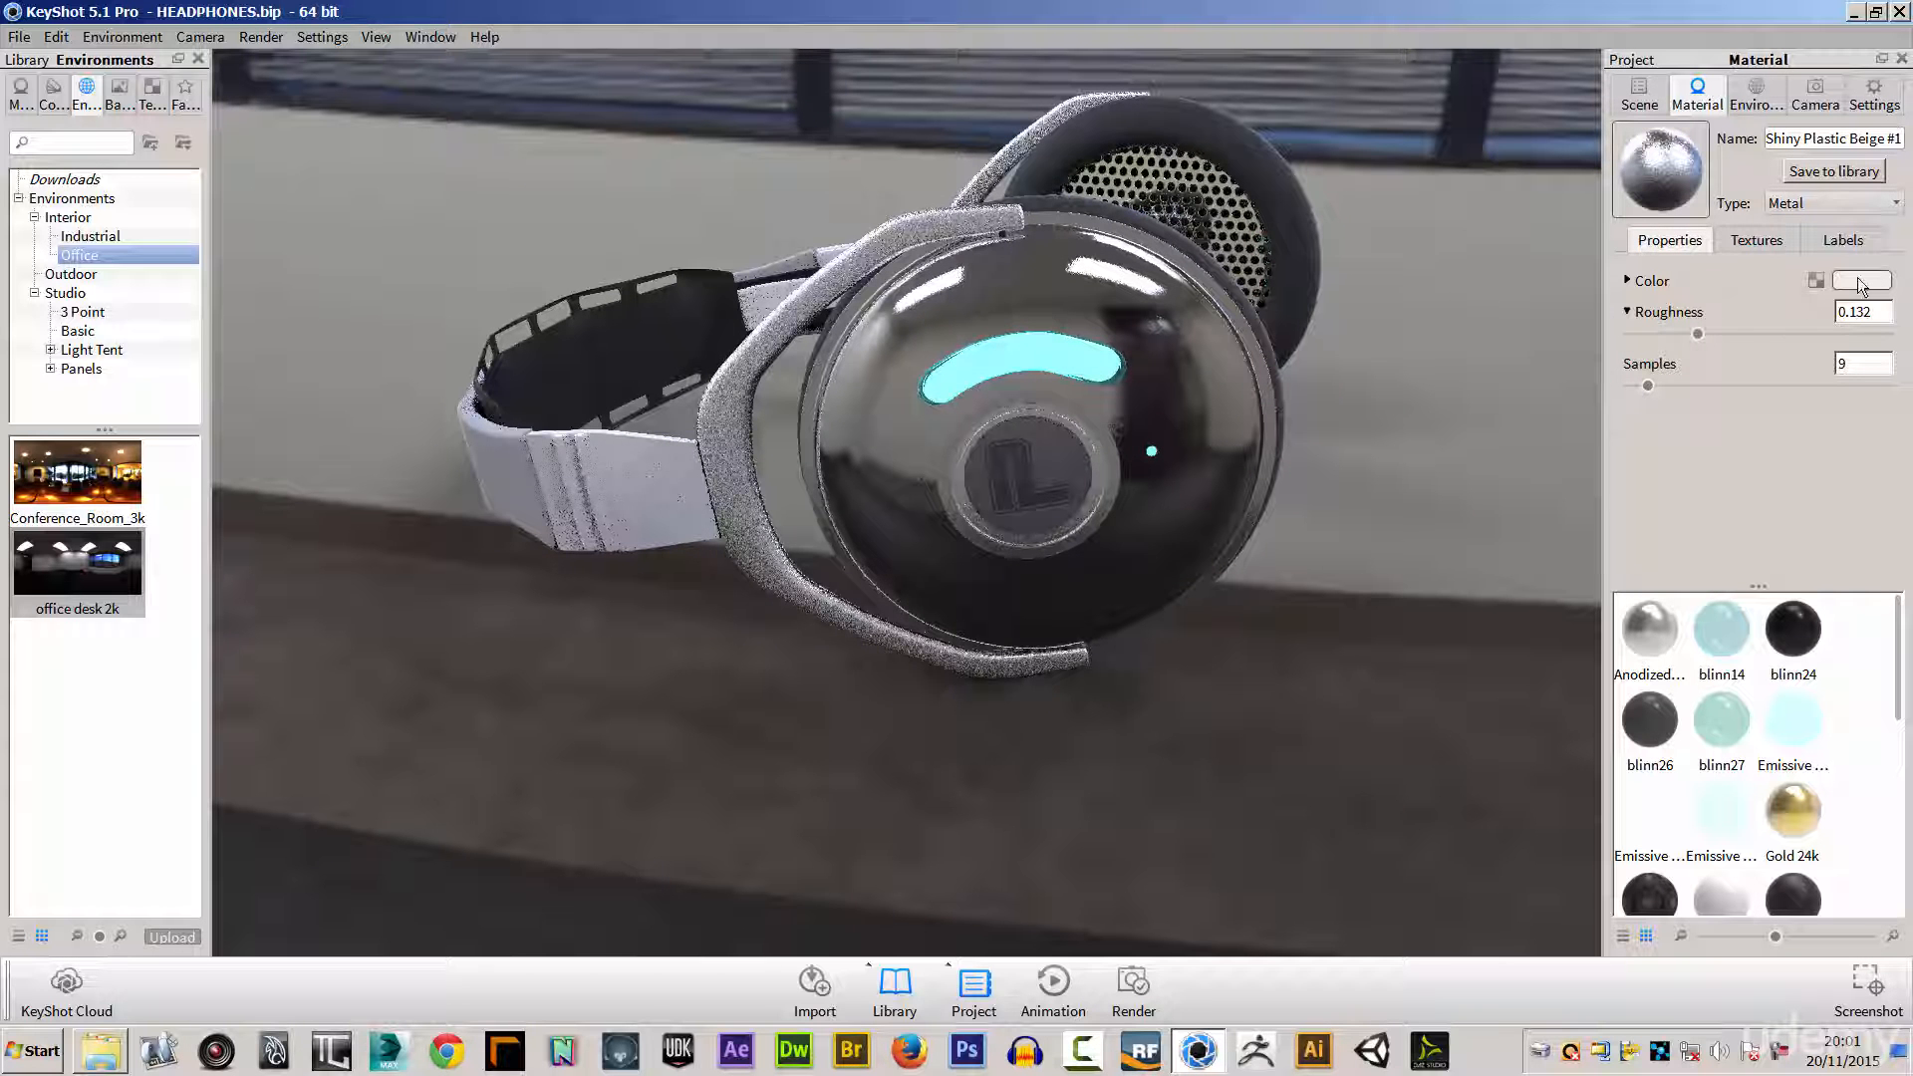
{"action": "left_click_drag", "start_coordinate": [1699, 147], "coordinate": [1662, 118]}
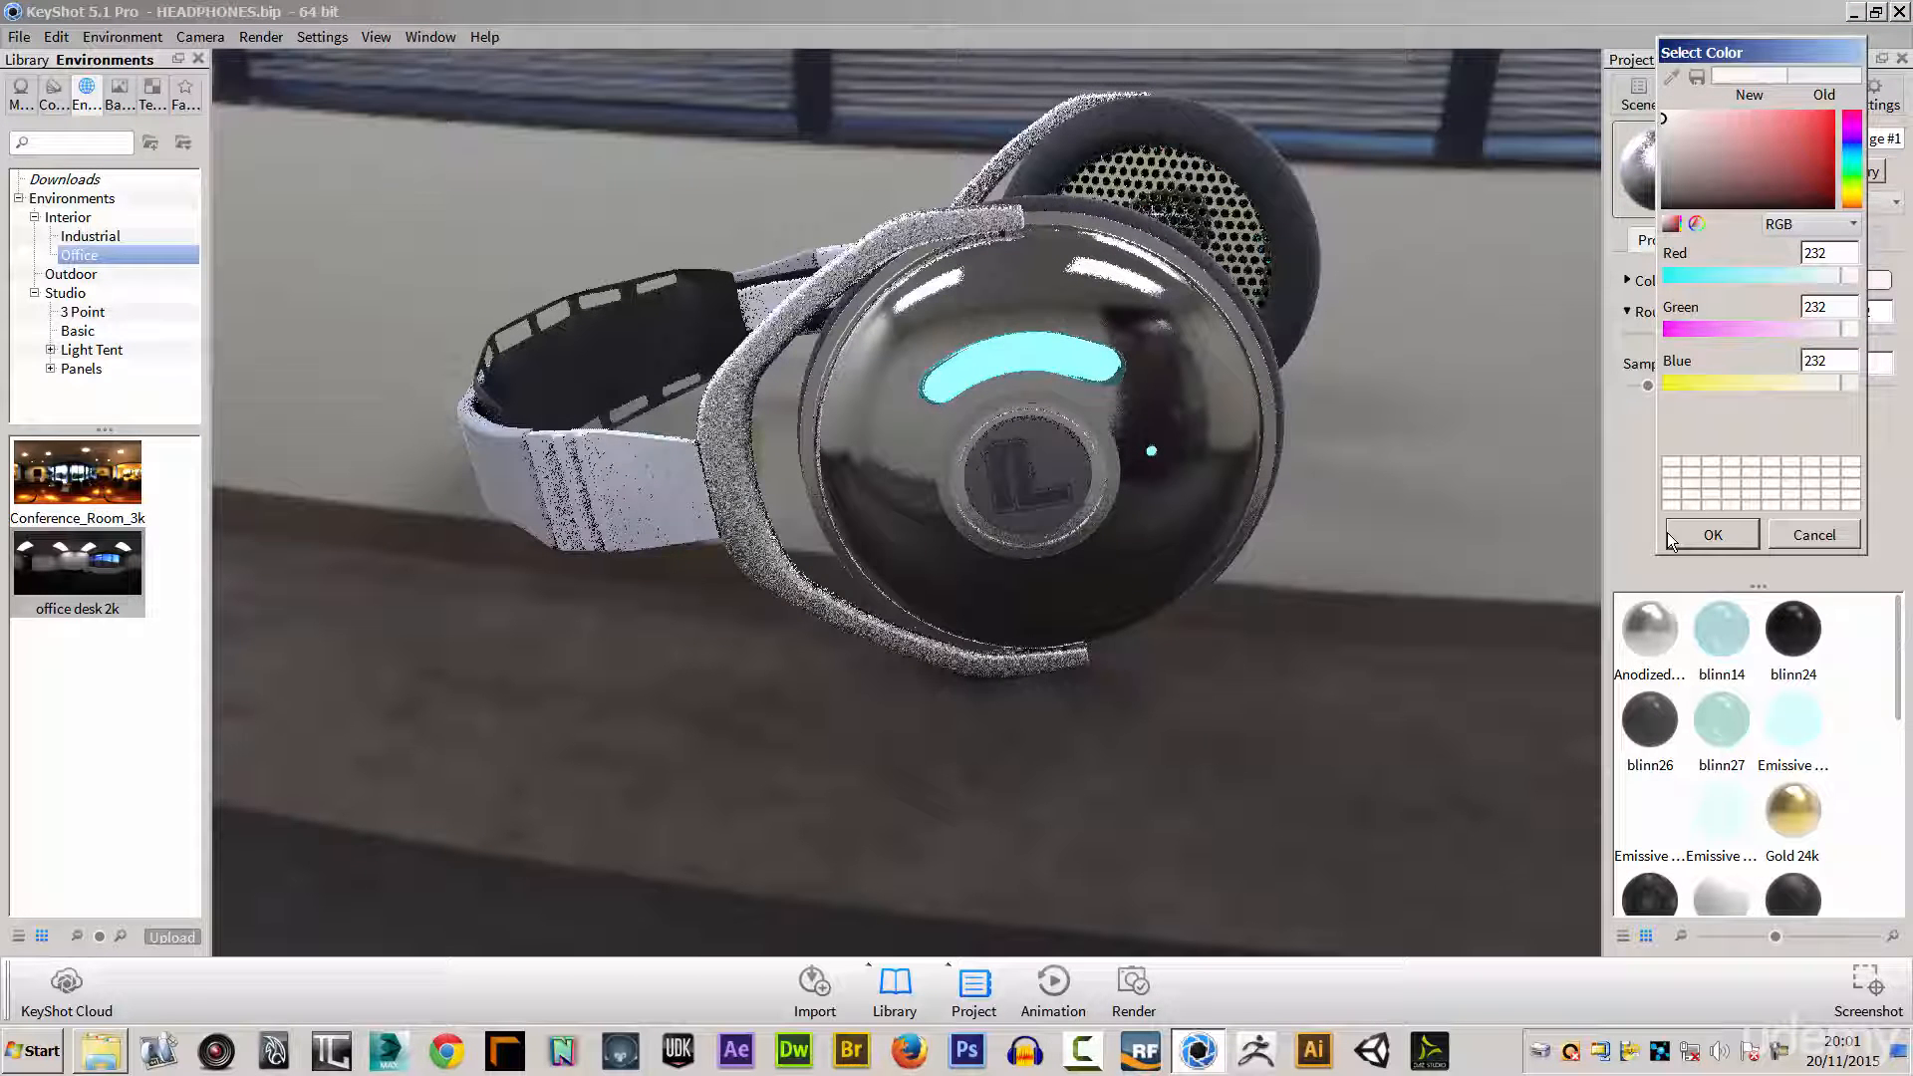
{"action": "left_click", "coordinate": [1705, 535]}
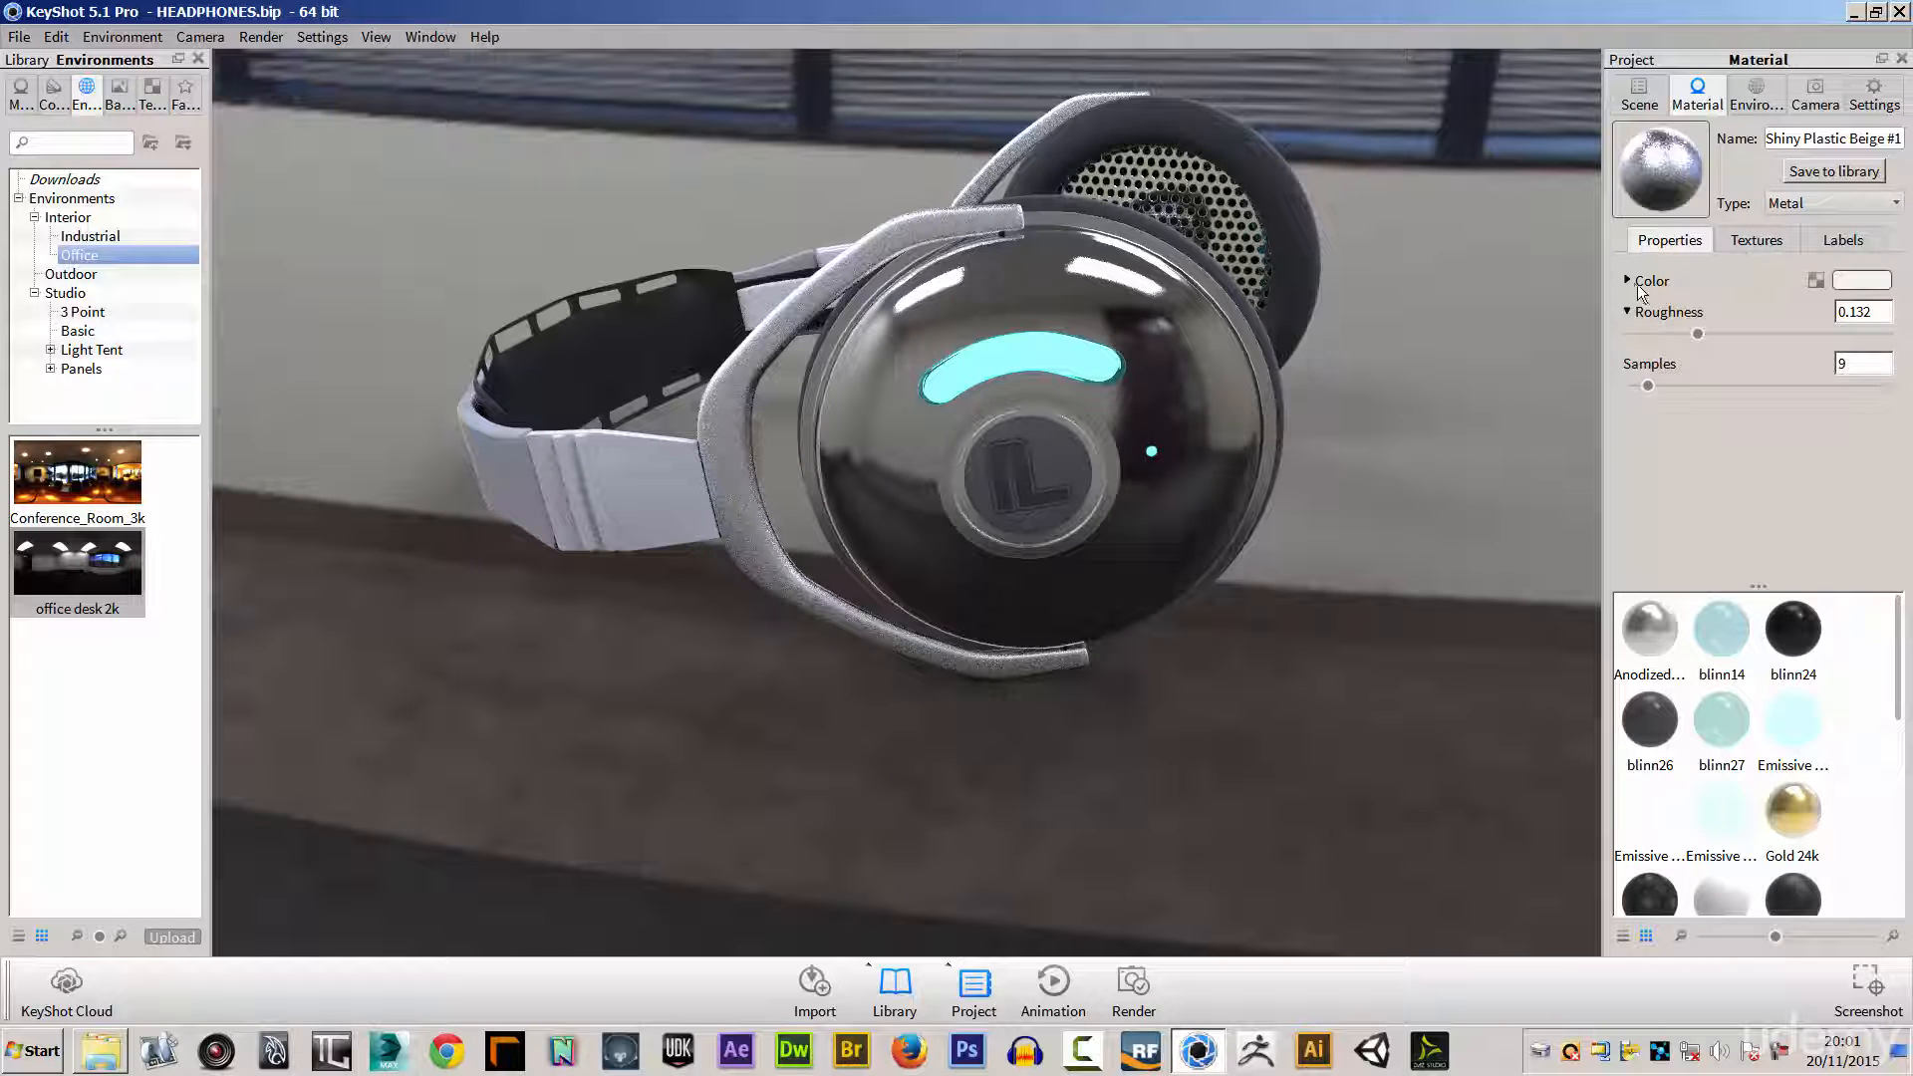
Step: Try the Plastic type on the ear cup arm's material, then switch it to Metallic Paint
{"action": "left_click", "coordinate": [1893, 205]}
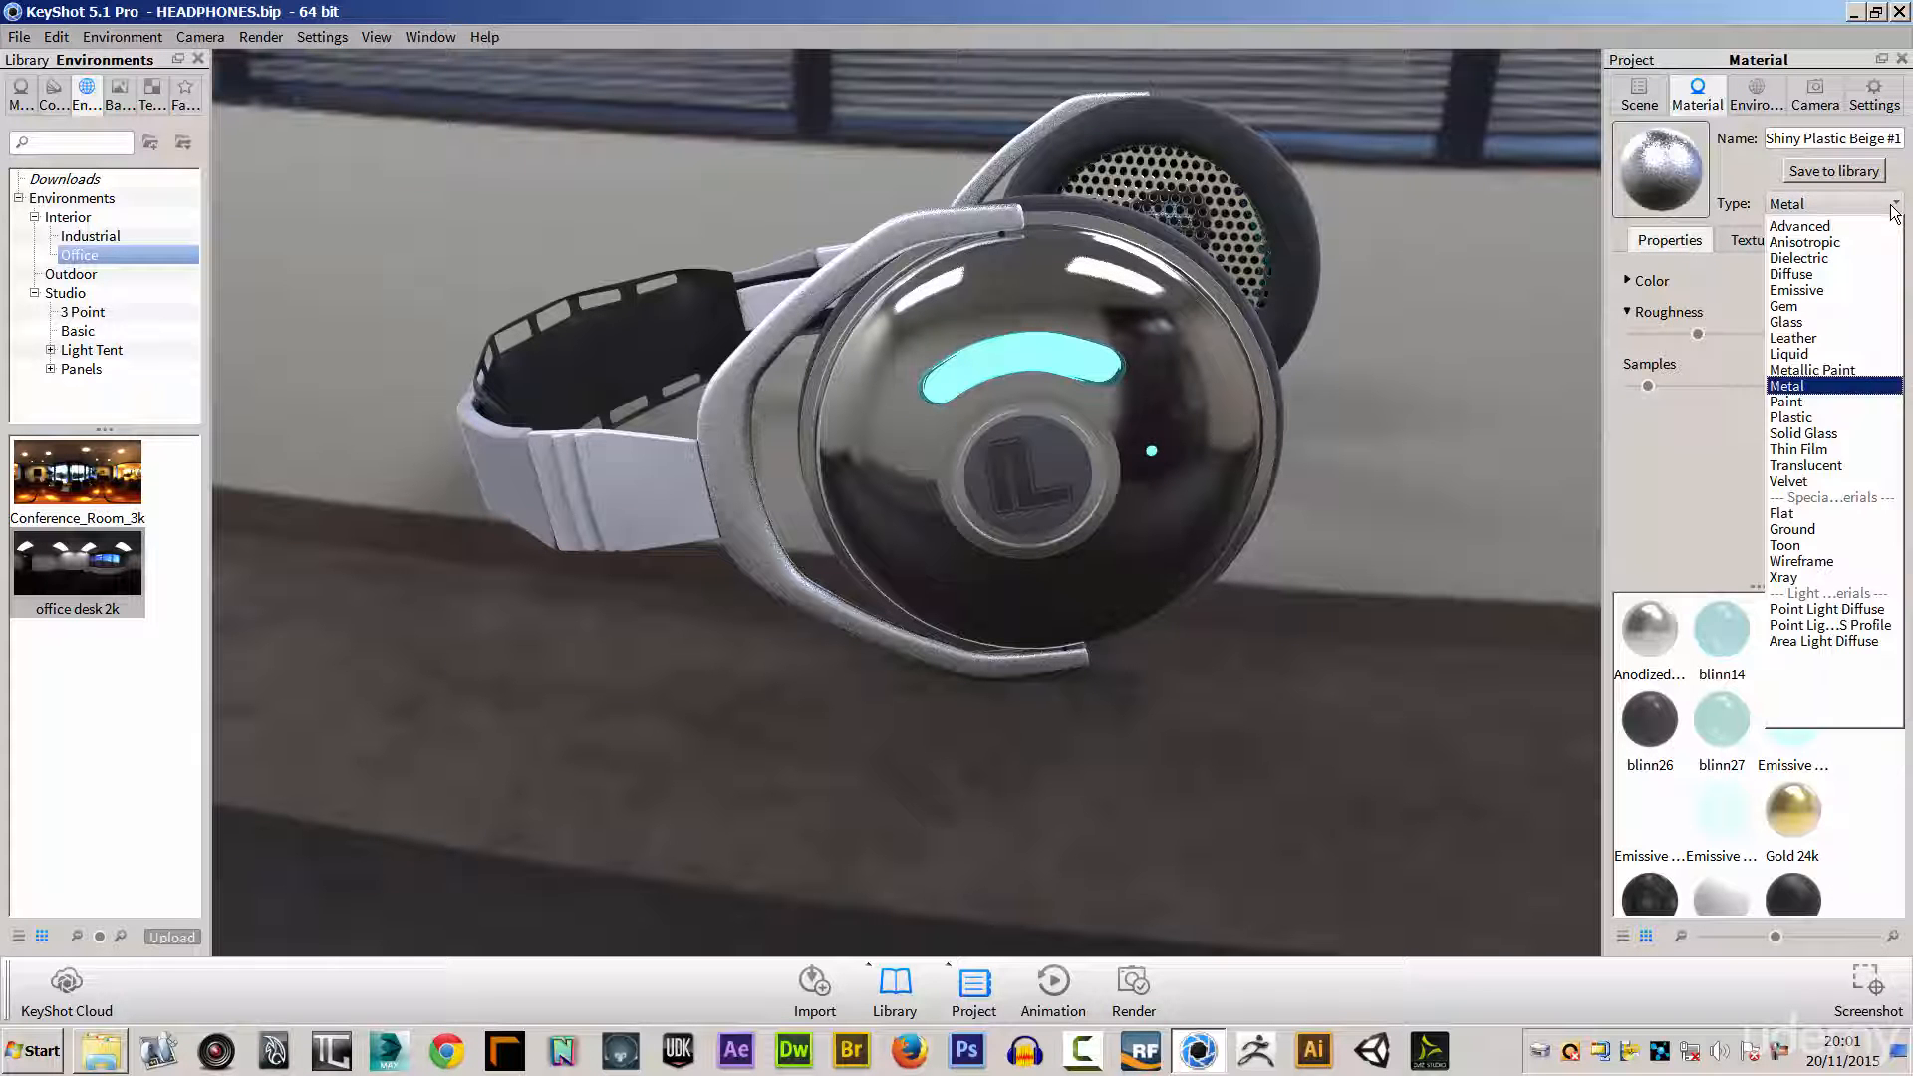
{"action": "left_click", "coordinate": [1711, 293]}
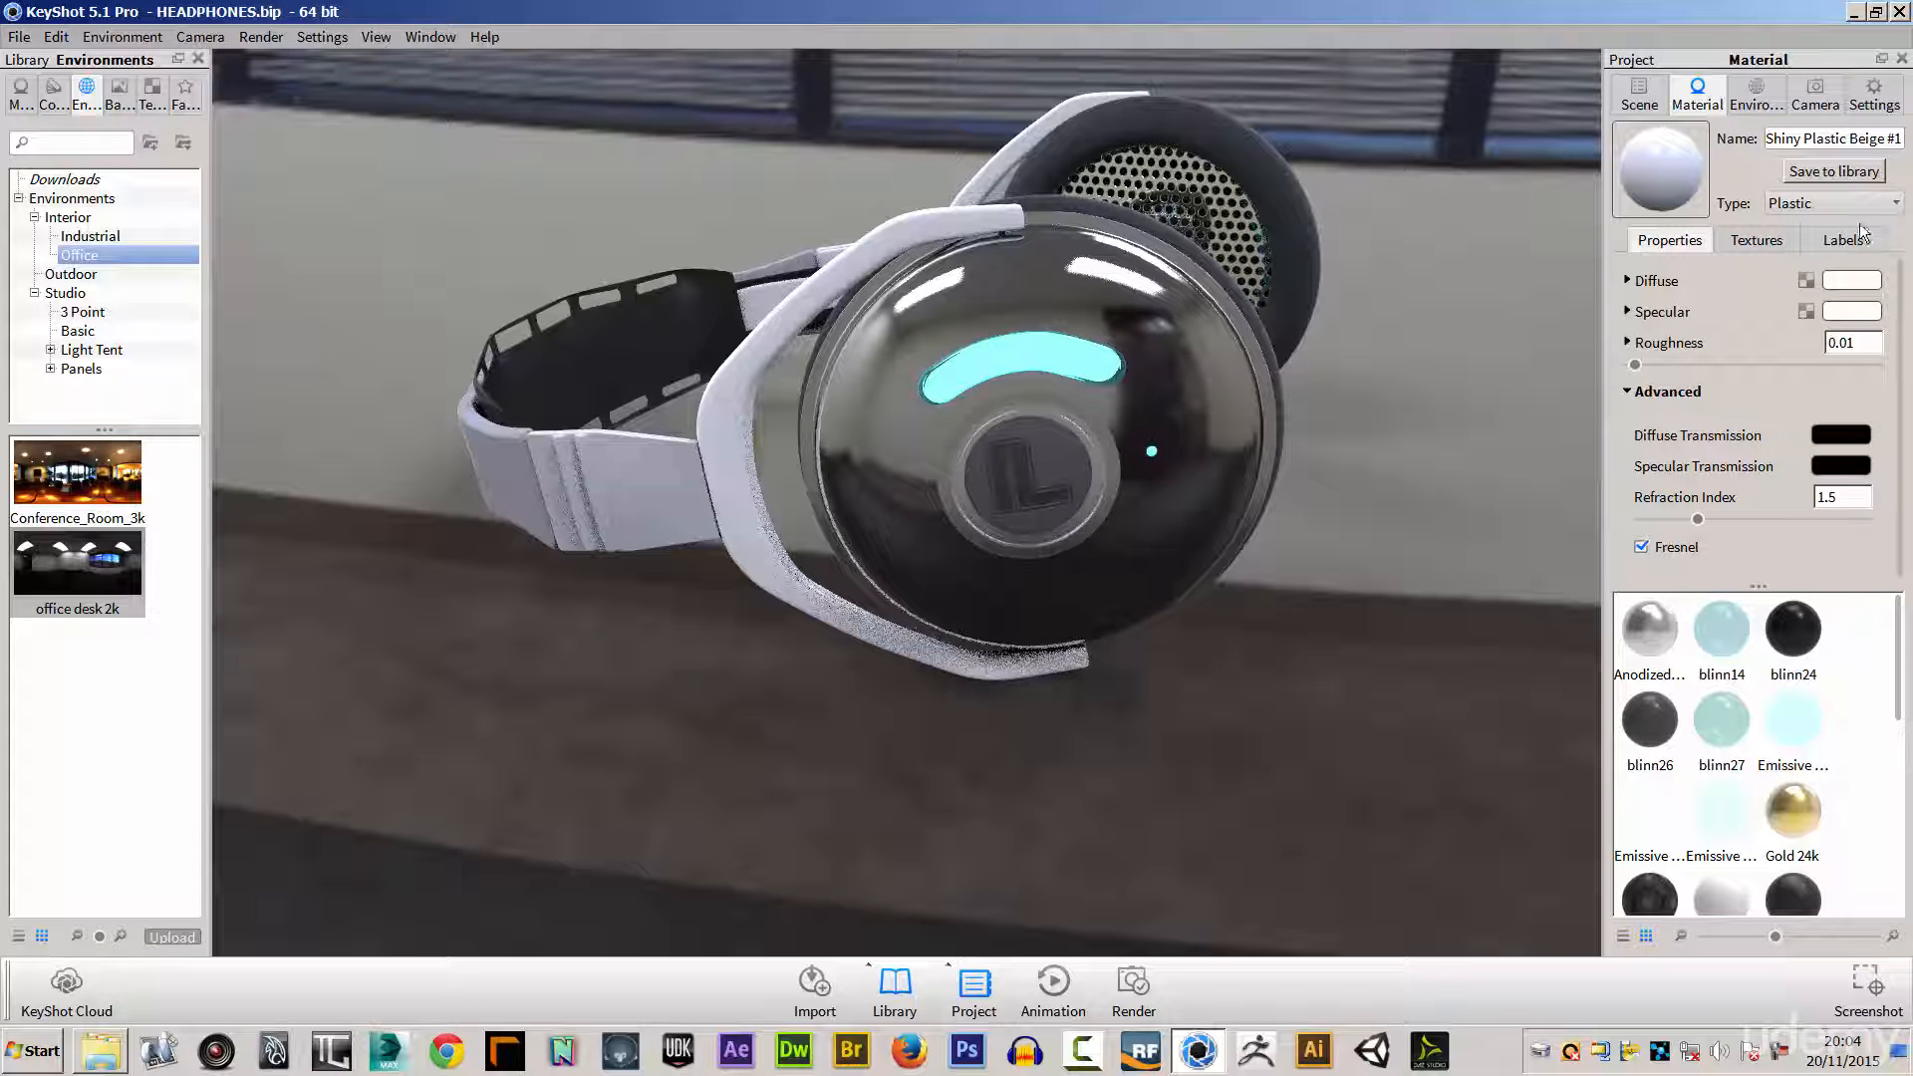
{"action": "left_click", "coordinate": [1893, 205]}
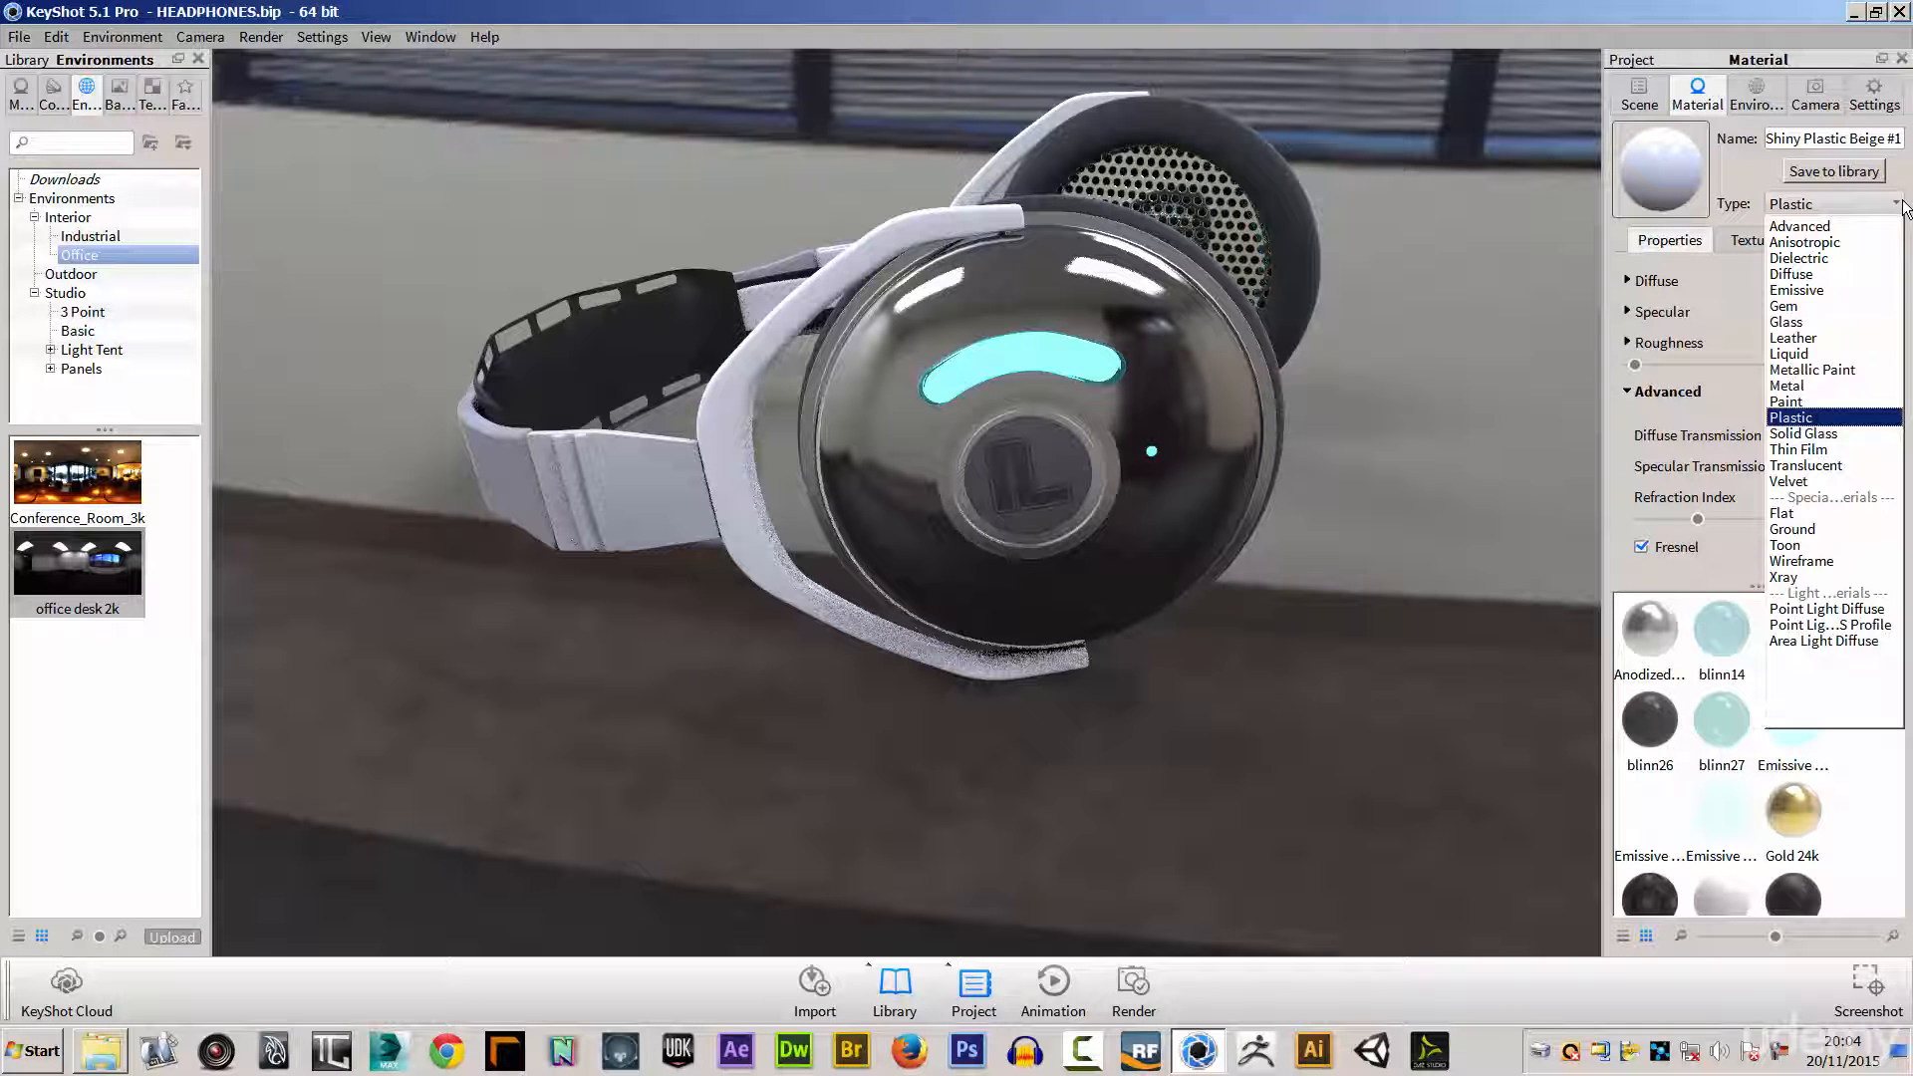
{"action": "left_click", "coordinate": [1801, 369]}
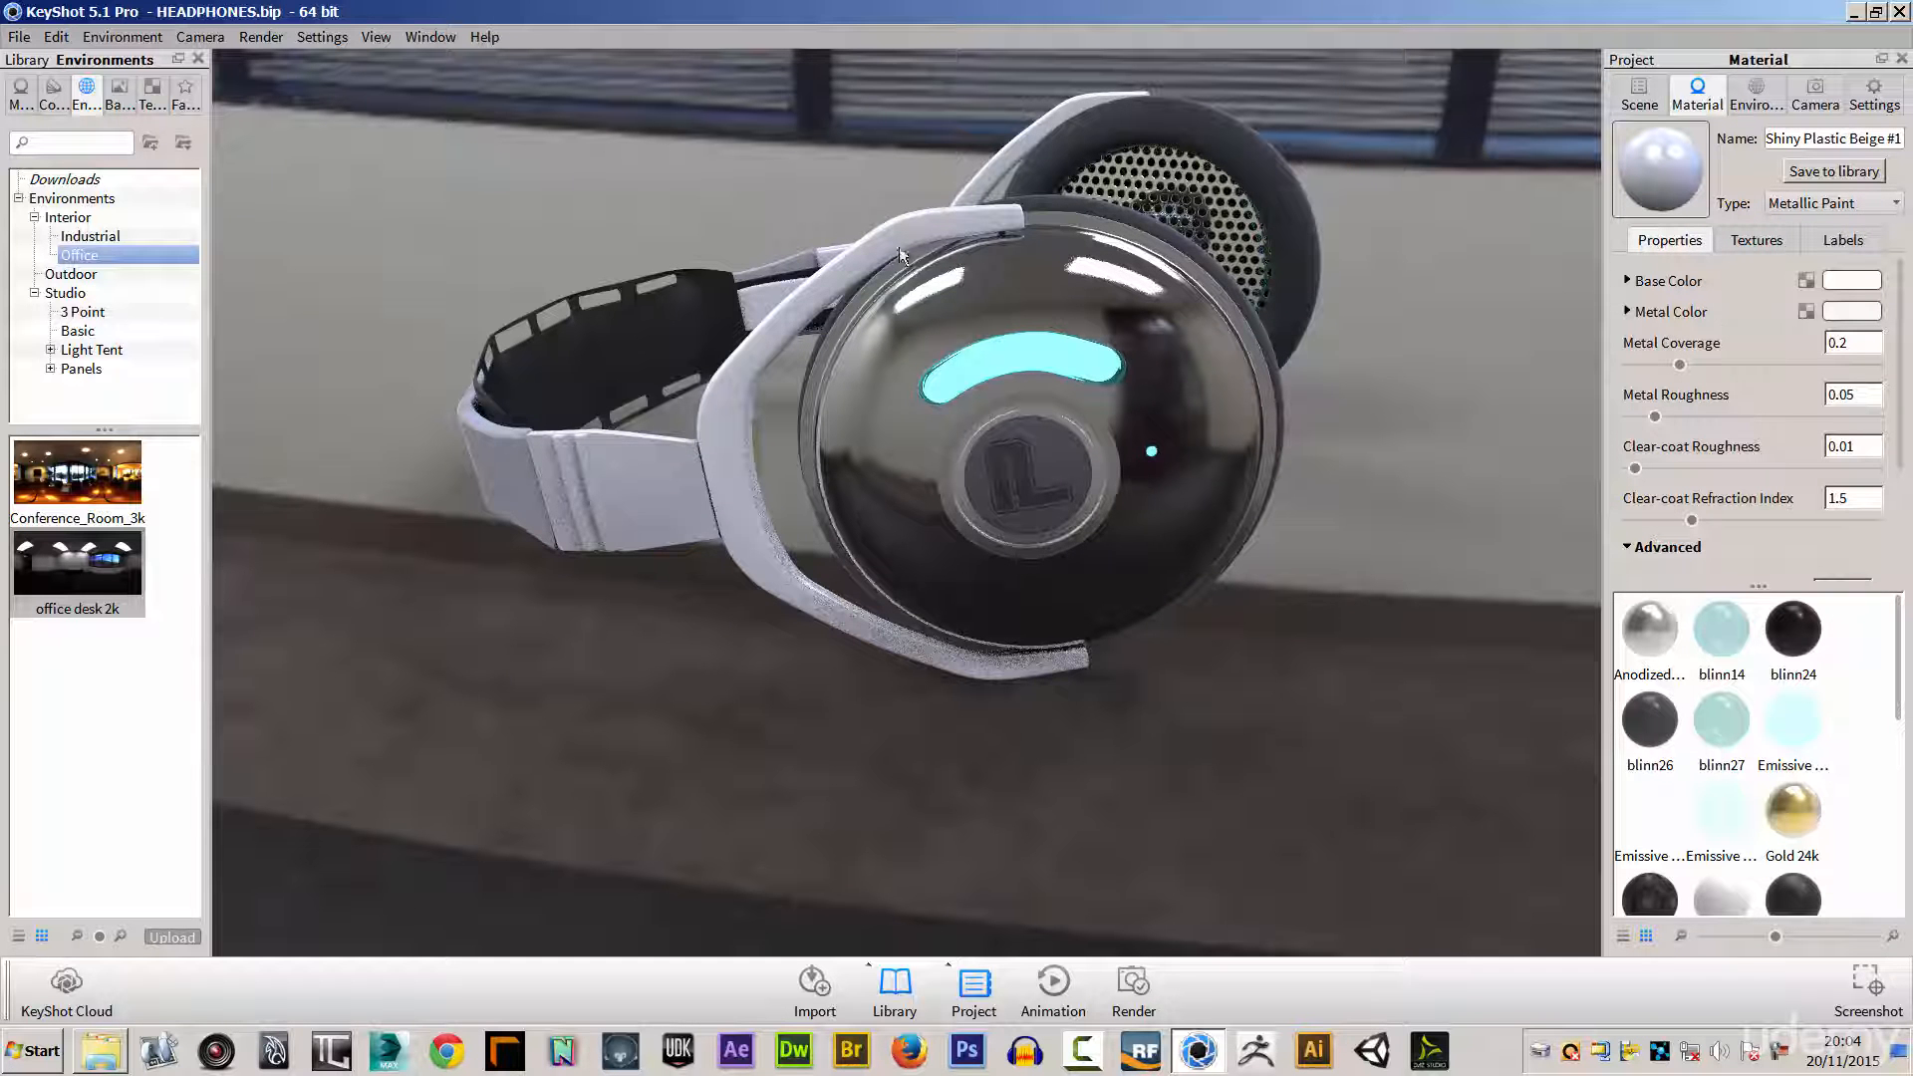
Step: Set the metallic paint's base color to light grey, RGB 211, and its metal color to a lighter grey, RGB 227
{"action": "left_click", "coordinate": [1848, 279]}
{"action": "left_click", "coordinate": [1659, 126]}
{"action": "left_click", "coordinate": [1708, 536]}
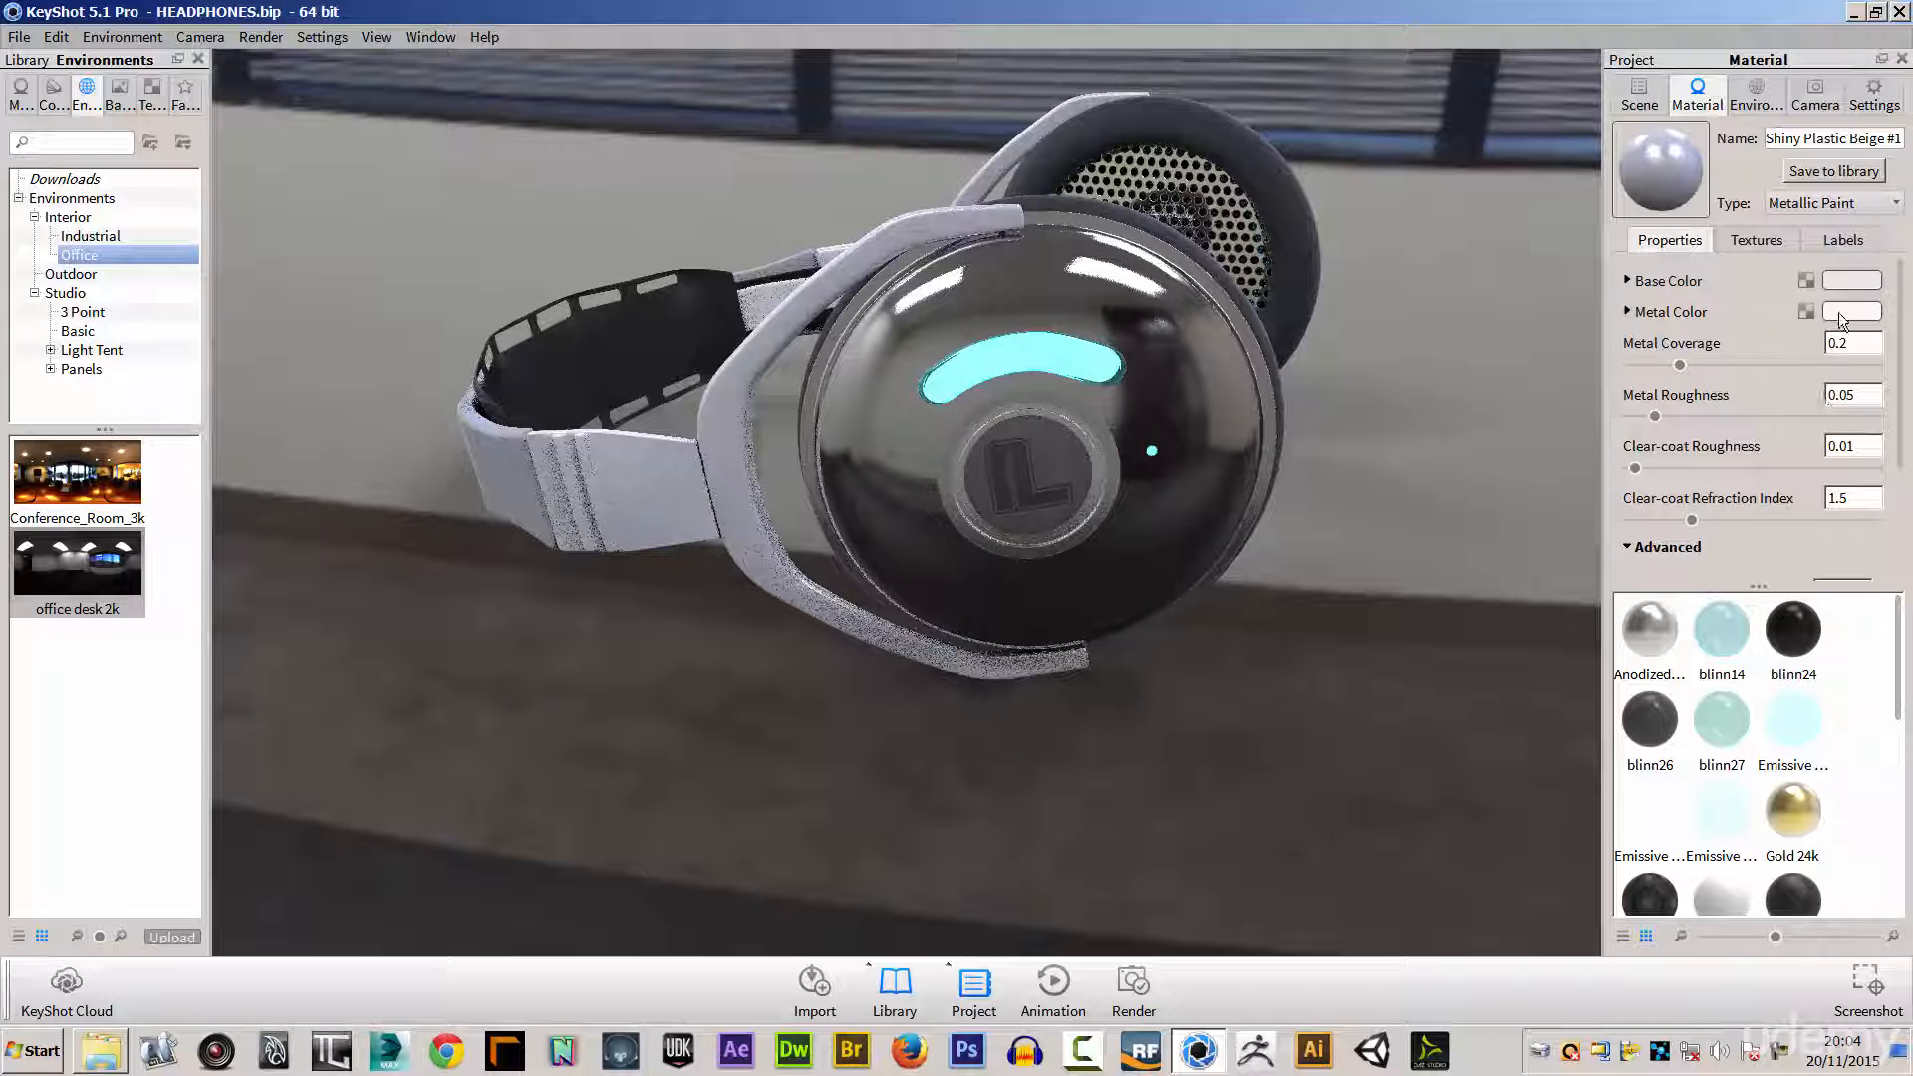
{"action": "left_click", "coordinate": [1849, 311]}
{"action": "left_click", "coordinate": [1662, 157]}
{"action": "left_click", "coordinate": [1659, 149]}
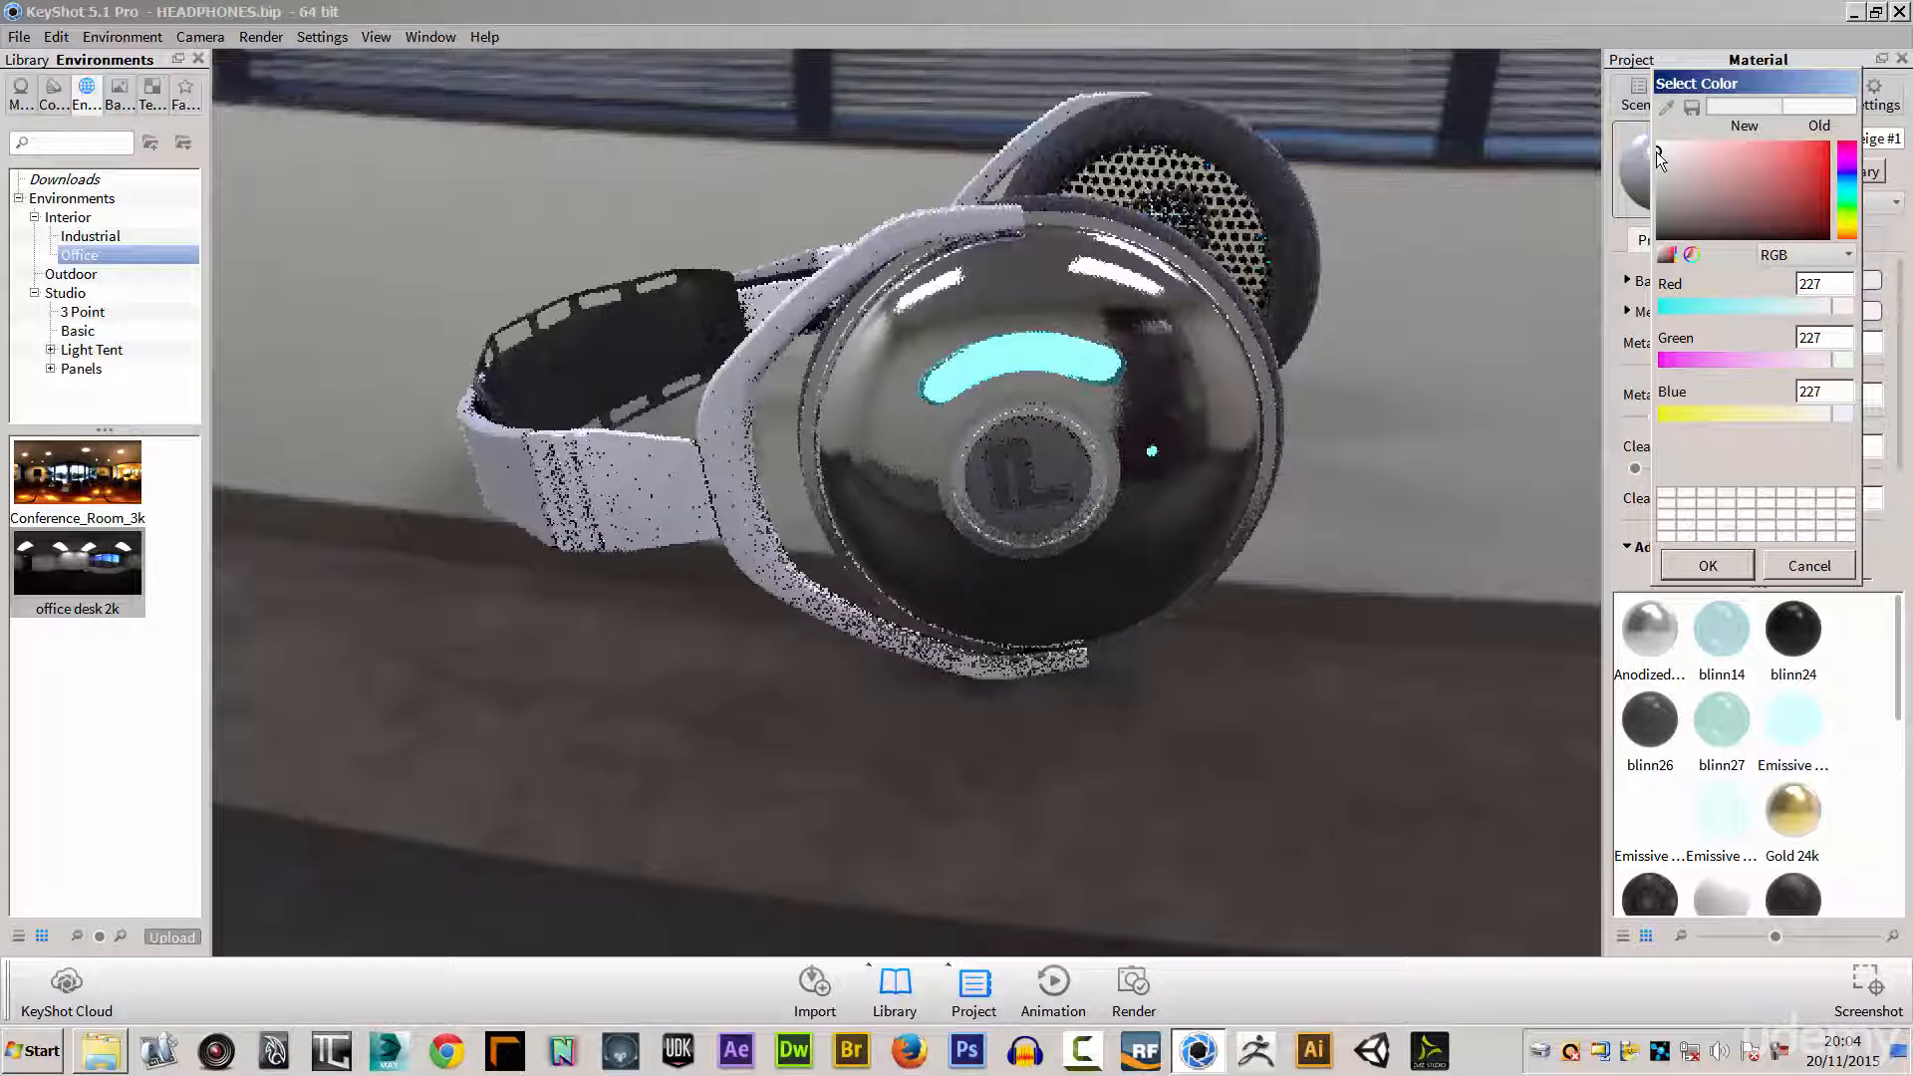
{"action": "left_click", "coordinate": [1708, 567]}
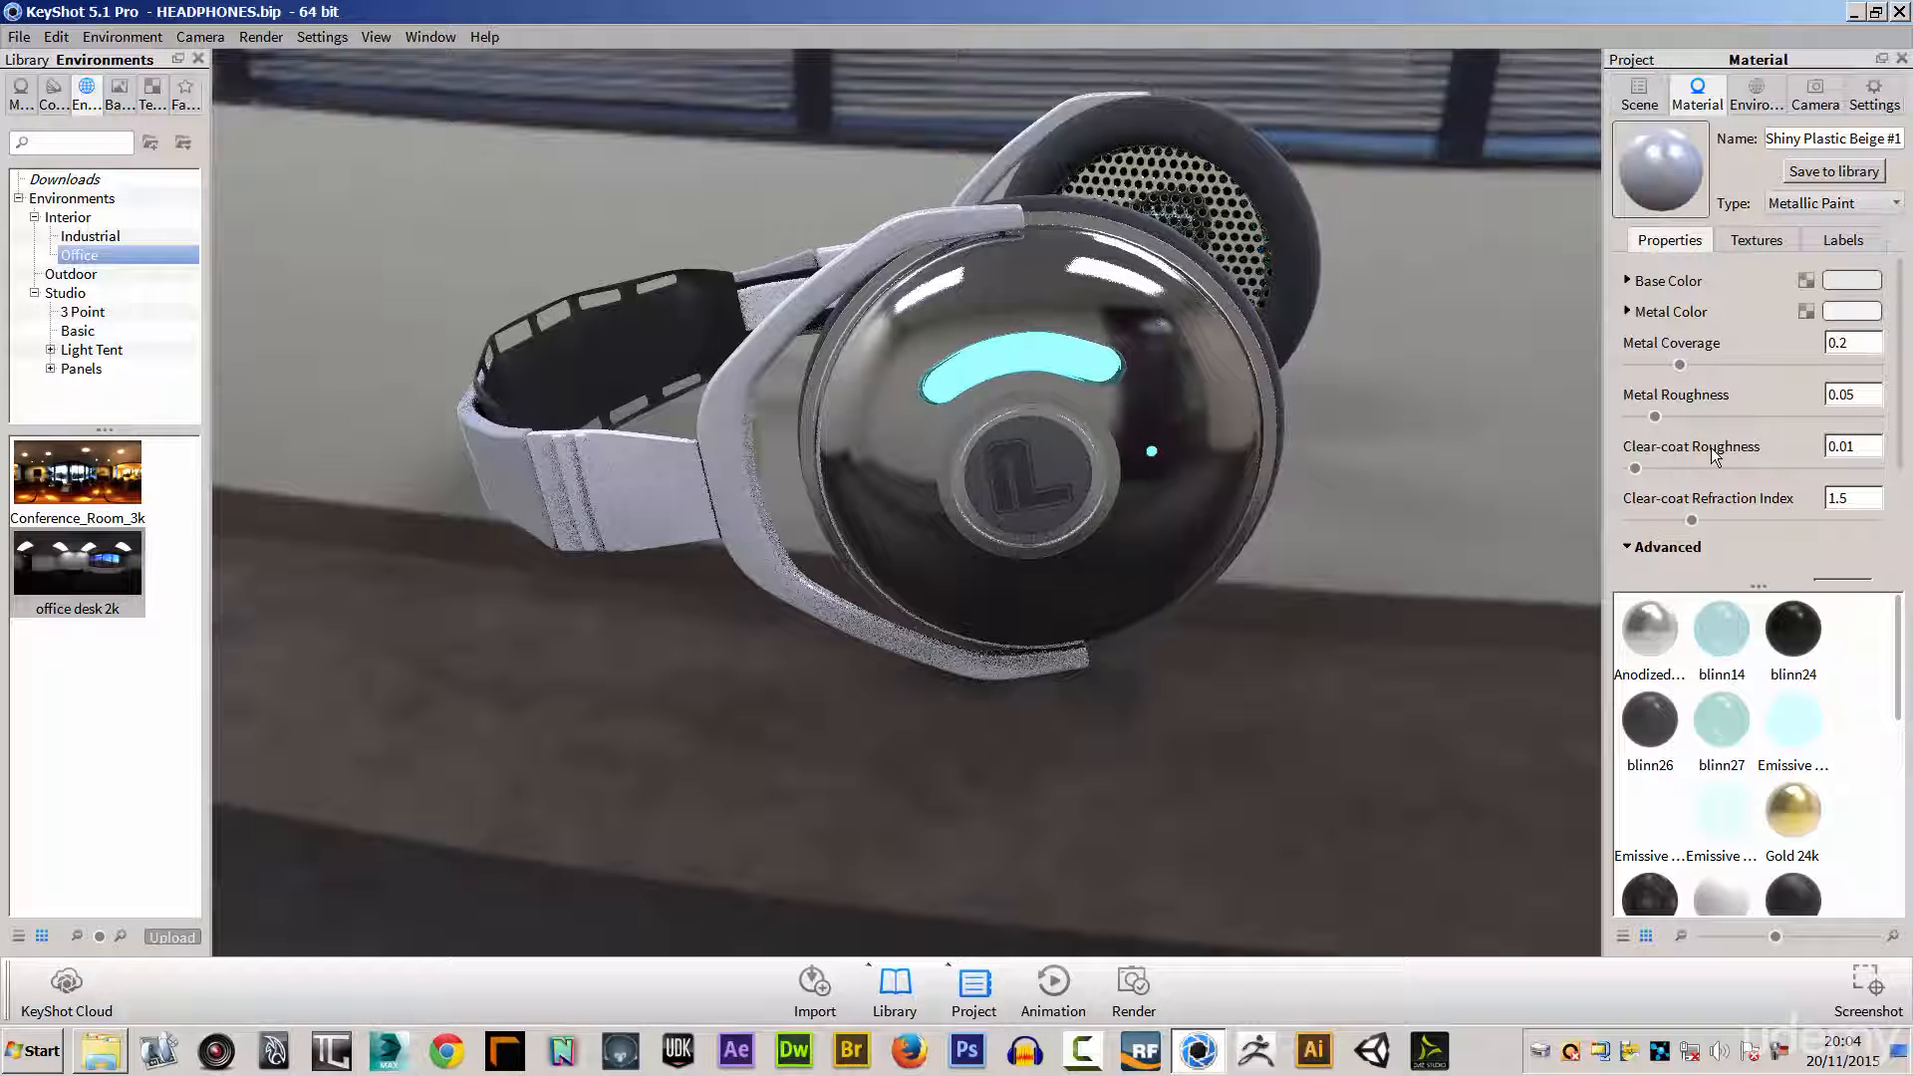
Step: Set metal roughness to about 0.002, metal coverage to about 0.258, clear-coat refraction index to 1 and clear-coat roughness to 0
{"action": "left_click_drag", "start_coordinate": [1656, 417], "coordinate": [1630, 417]}
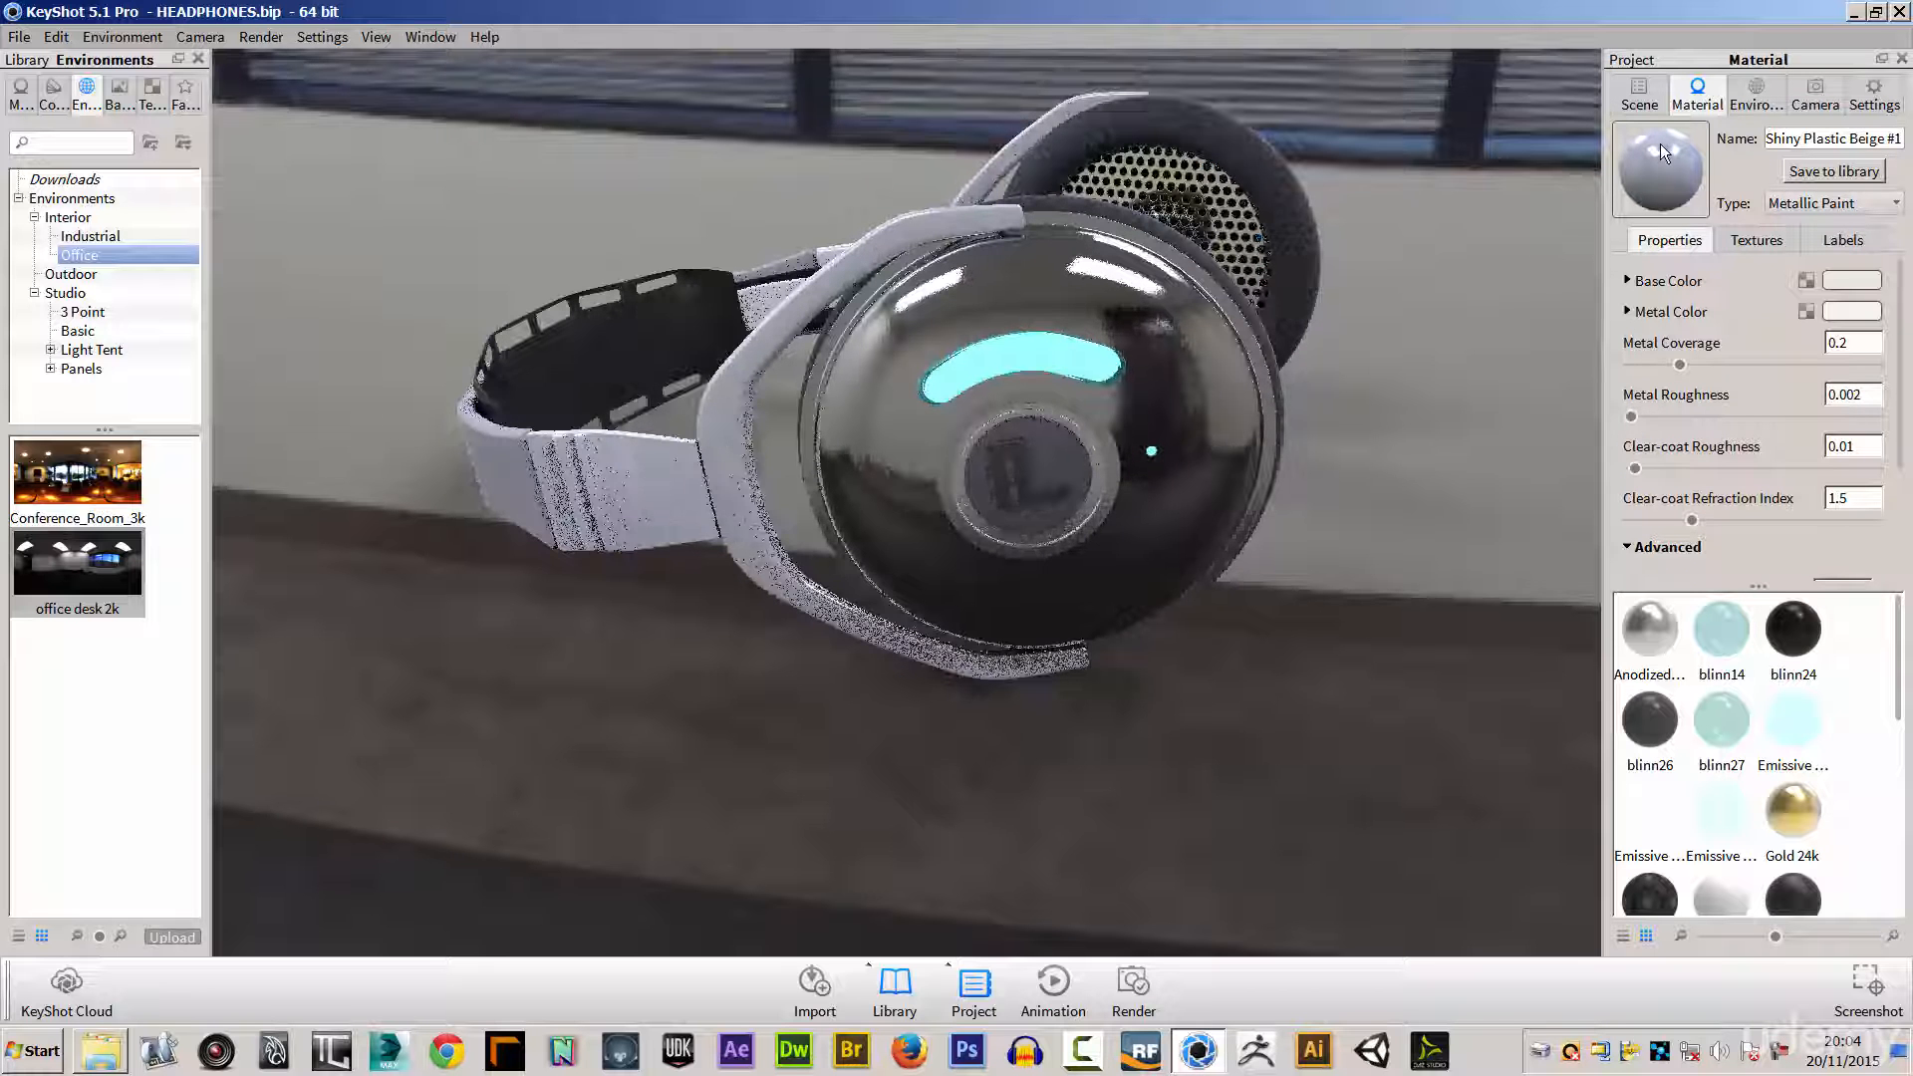
{"action": "mouse_move", "coordinate": [1680, 369]}
{"action": "left_mouse_down"}
{"action": "mouse_move", "coordinate": [1627, 368]}
{"action": "mouse_move", "coordinate": [1837, 367]}
{"action": "mouse_move", "coordinate": [1694, 368]}
{"action": "left_mouse_up"}
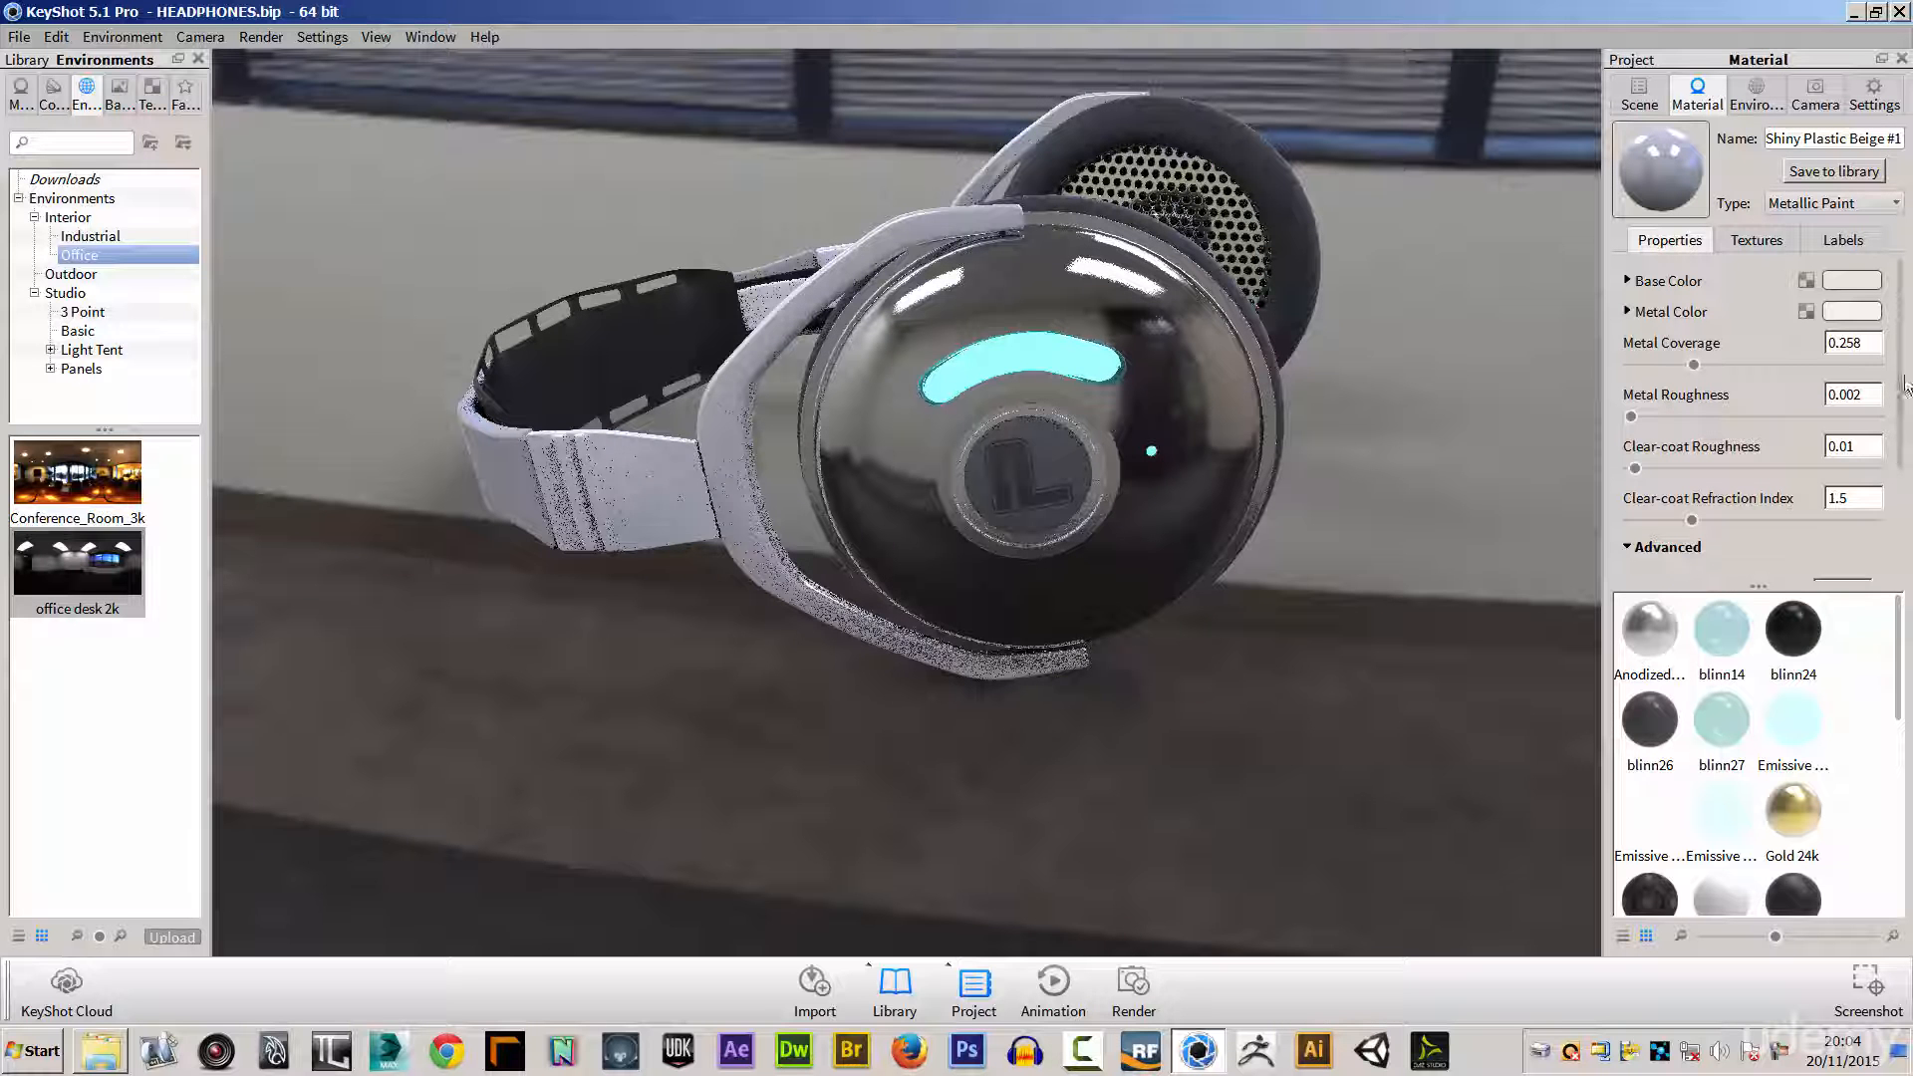
{"action": "left_click_drag", "start_coordinate": [1692, 520], "coordinate": [1604, 475]}
{"action": "left_click", "coordinate": [1635, 468]}
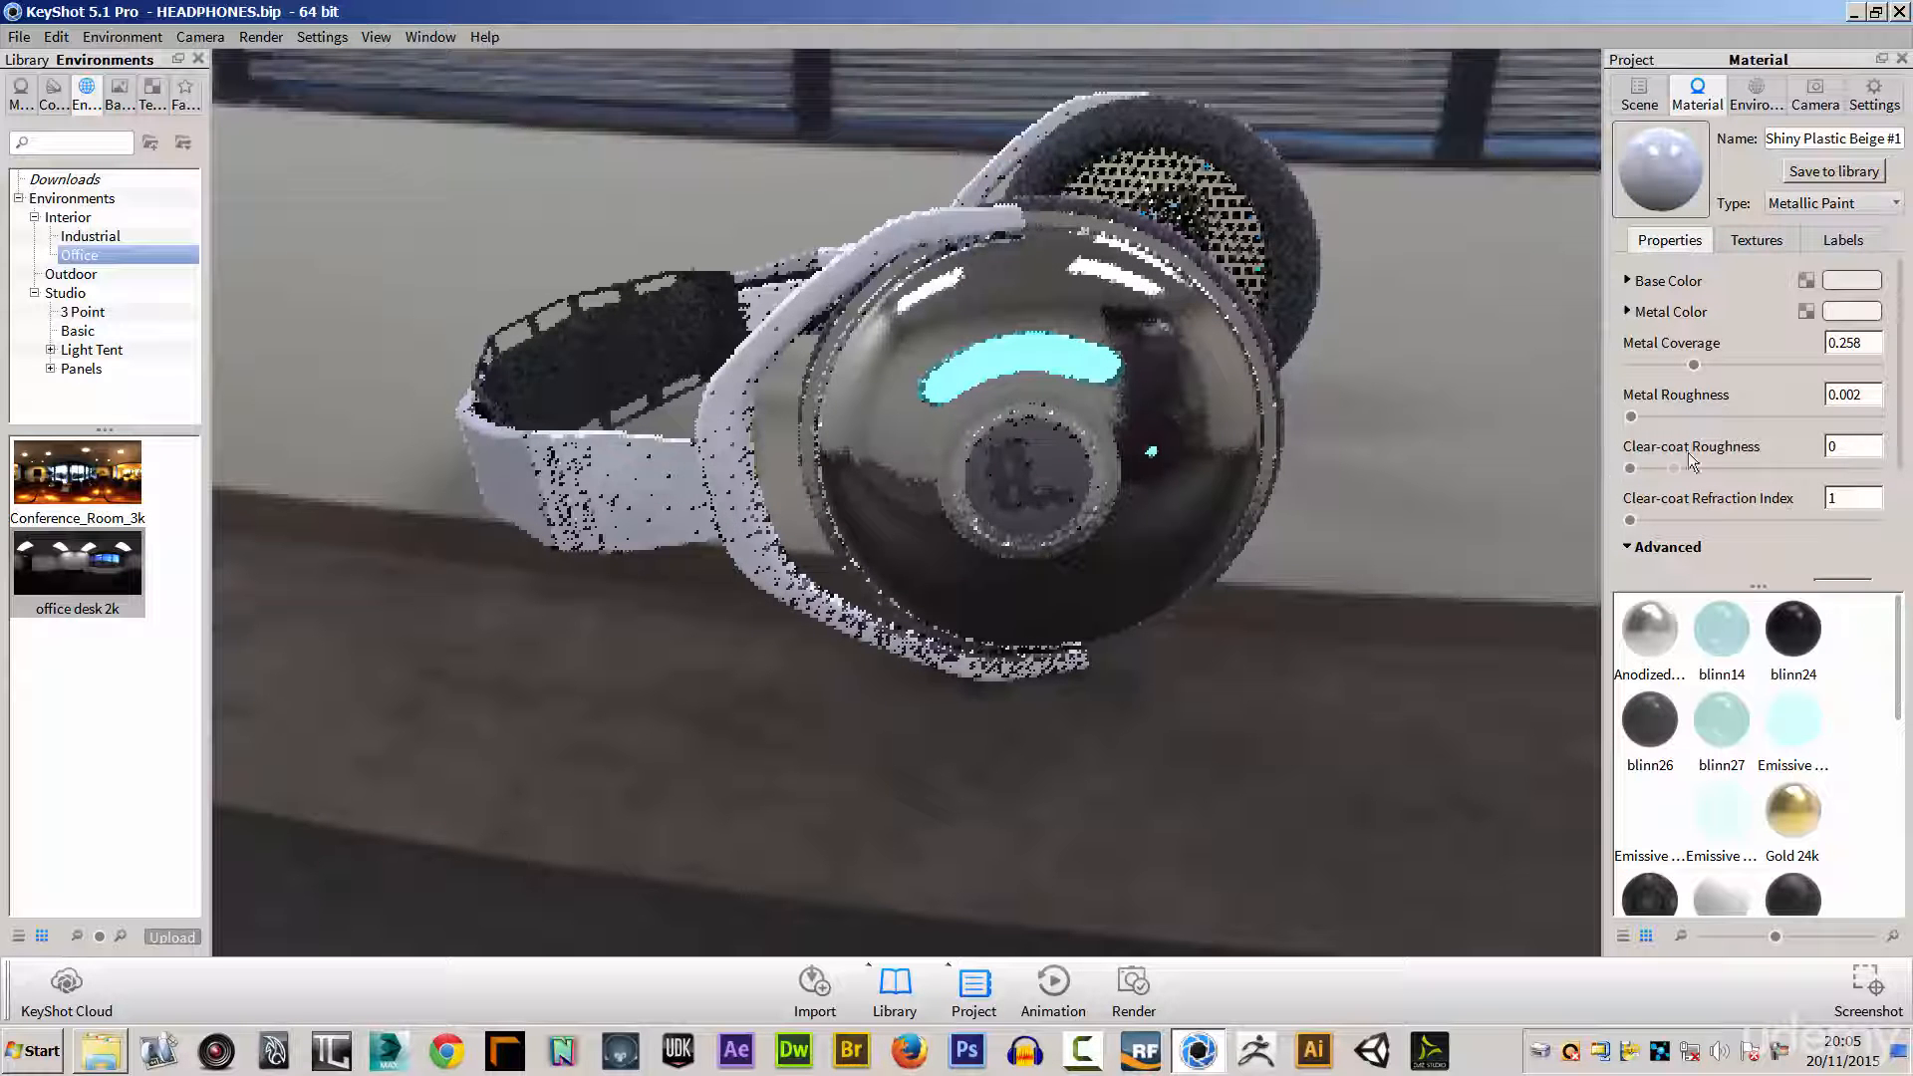
Step: In the paint's advanced settings, set metal flake visibility and flake size to 0 and samples to 33
{"action": "scroll", "coordinate": [1897, 436], "scroll_direction": "down", "scroll_amount": 3}
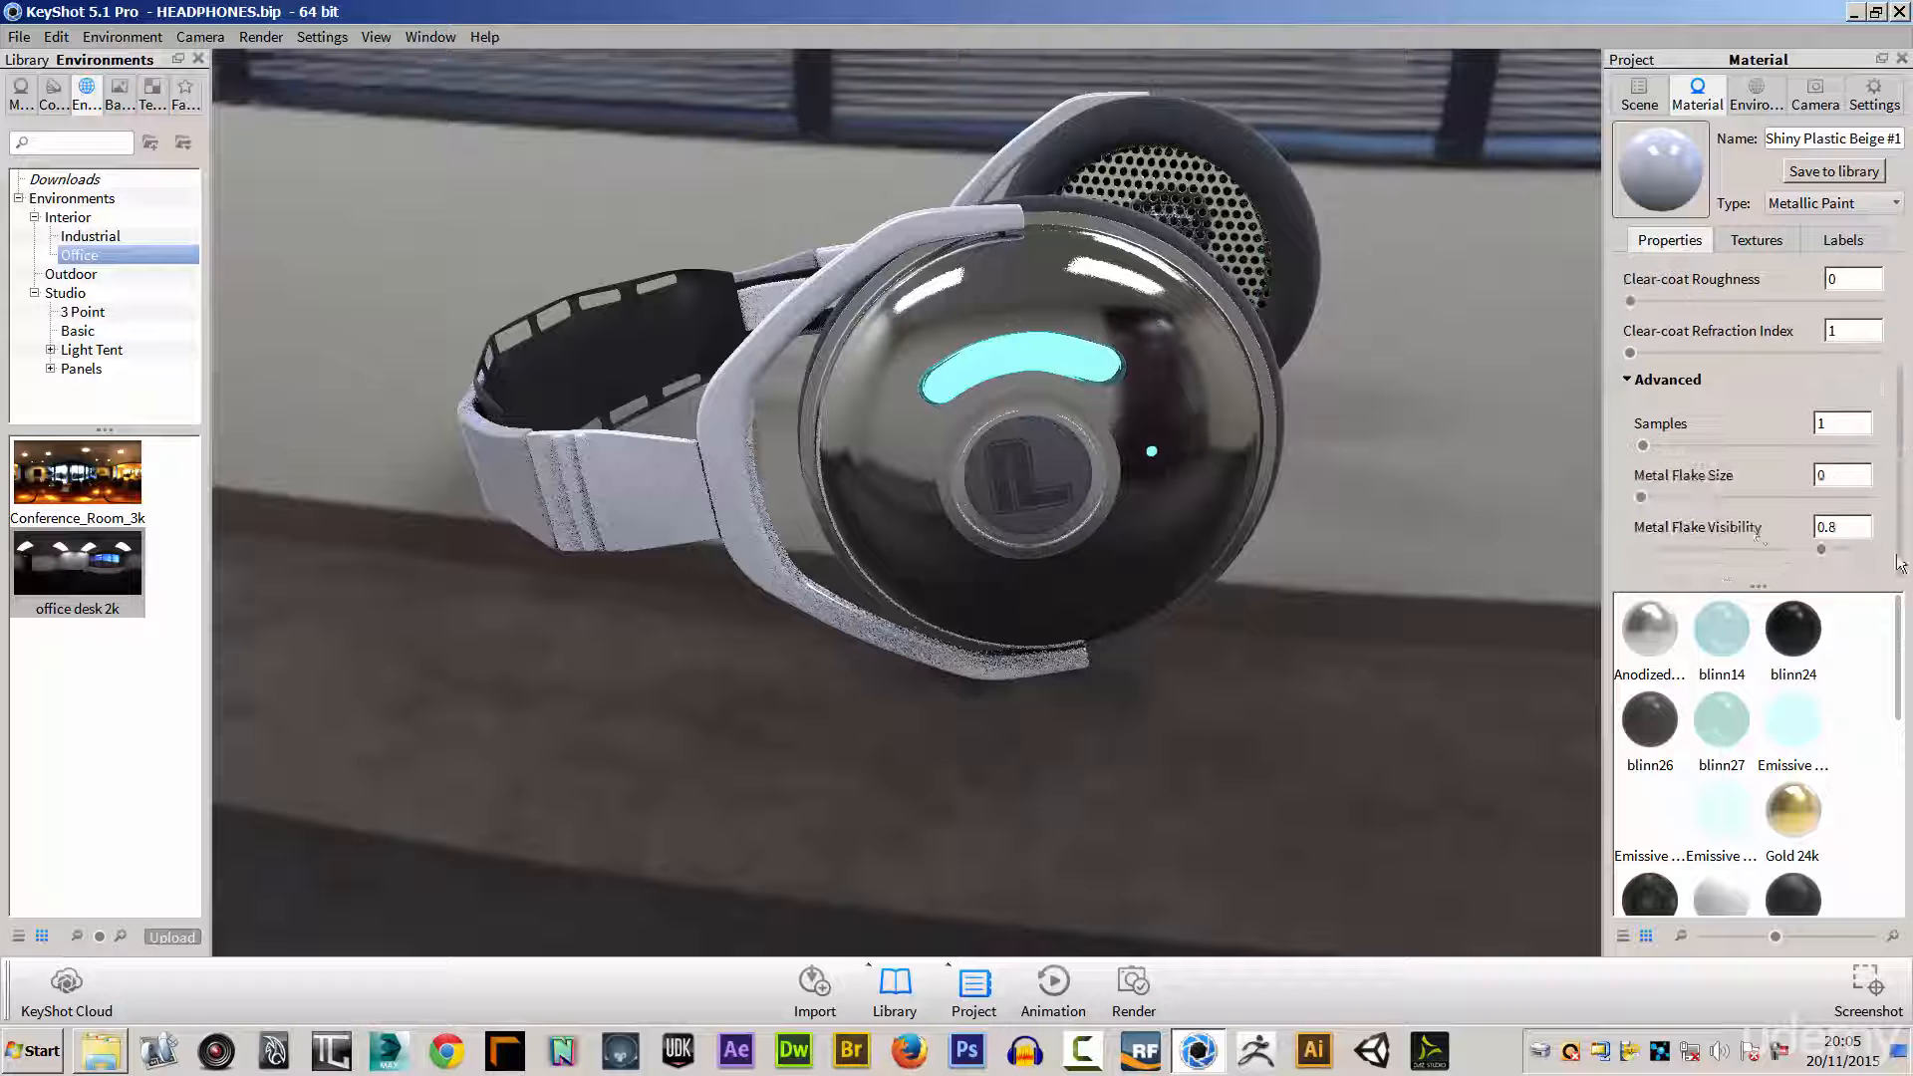
{"action": "left_click_drag", "start_coordinate": [1823, 548], "coordinate": [1635, 445]}
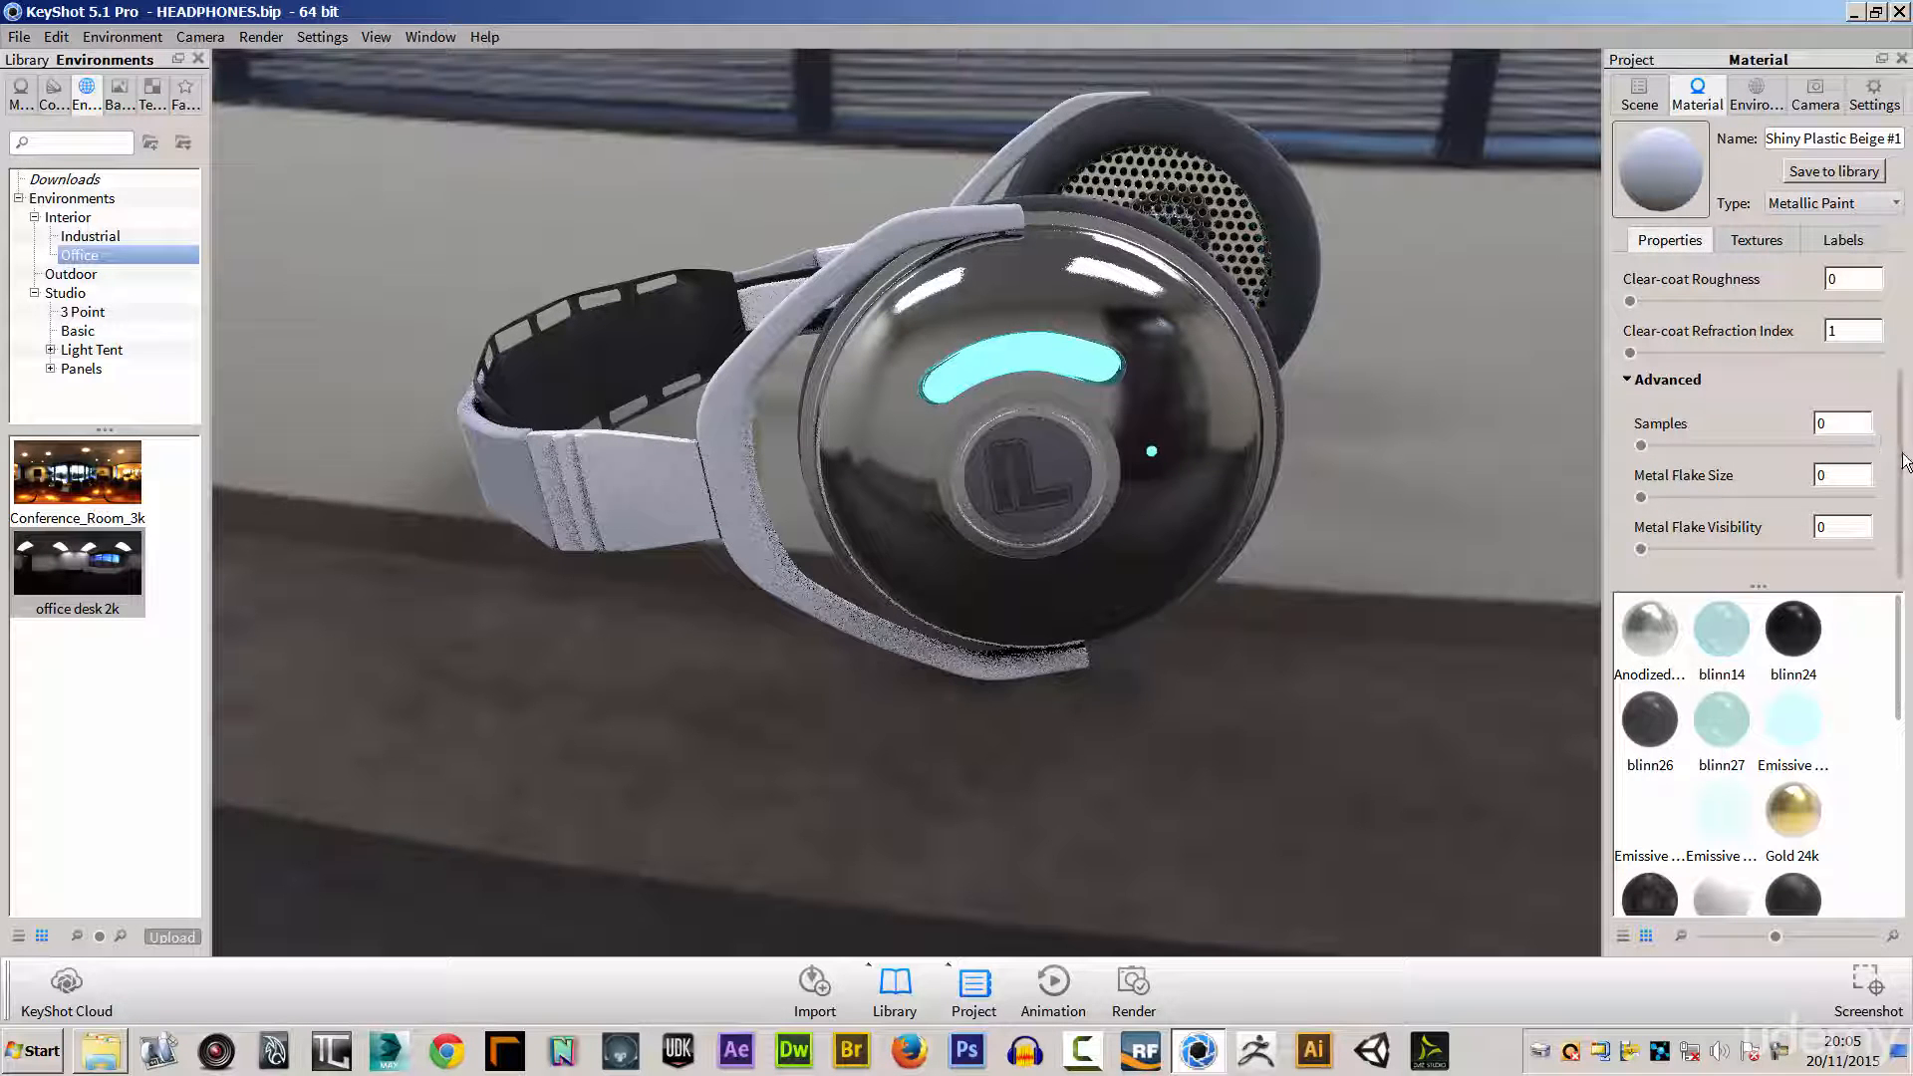
{"action": "left_click_drag", "start_coordinate": [1641, 498], "coordinate": [1621, 550]}
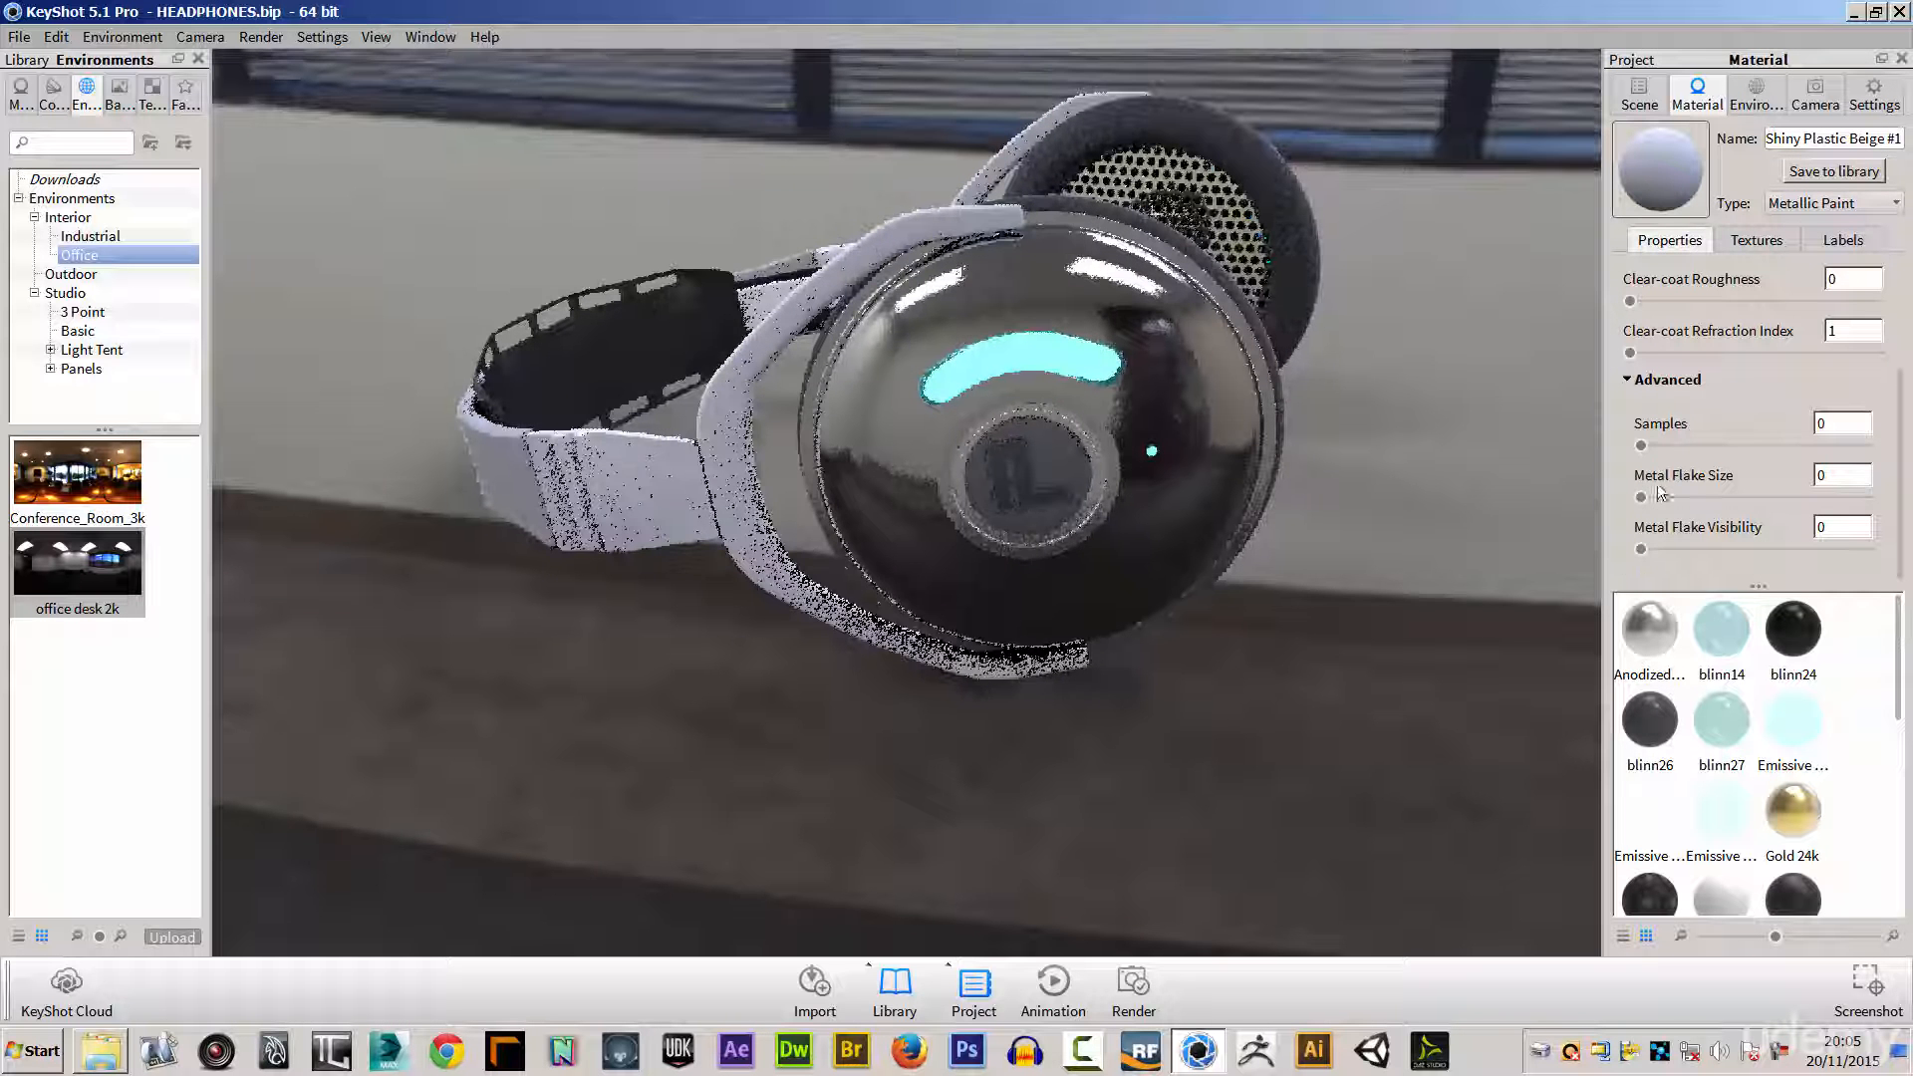
{"action": "left_click_drag", "start_coordinate": [1640, 445], "coordinate": [1699, 447]}
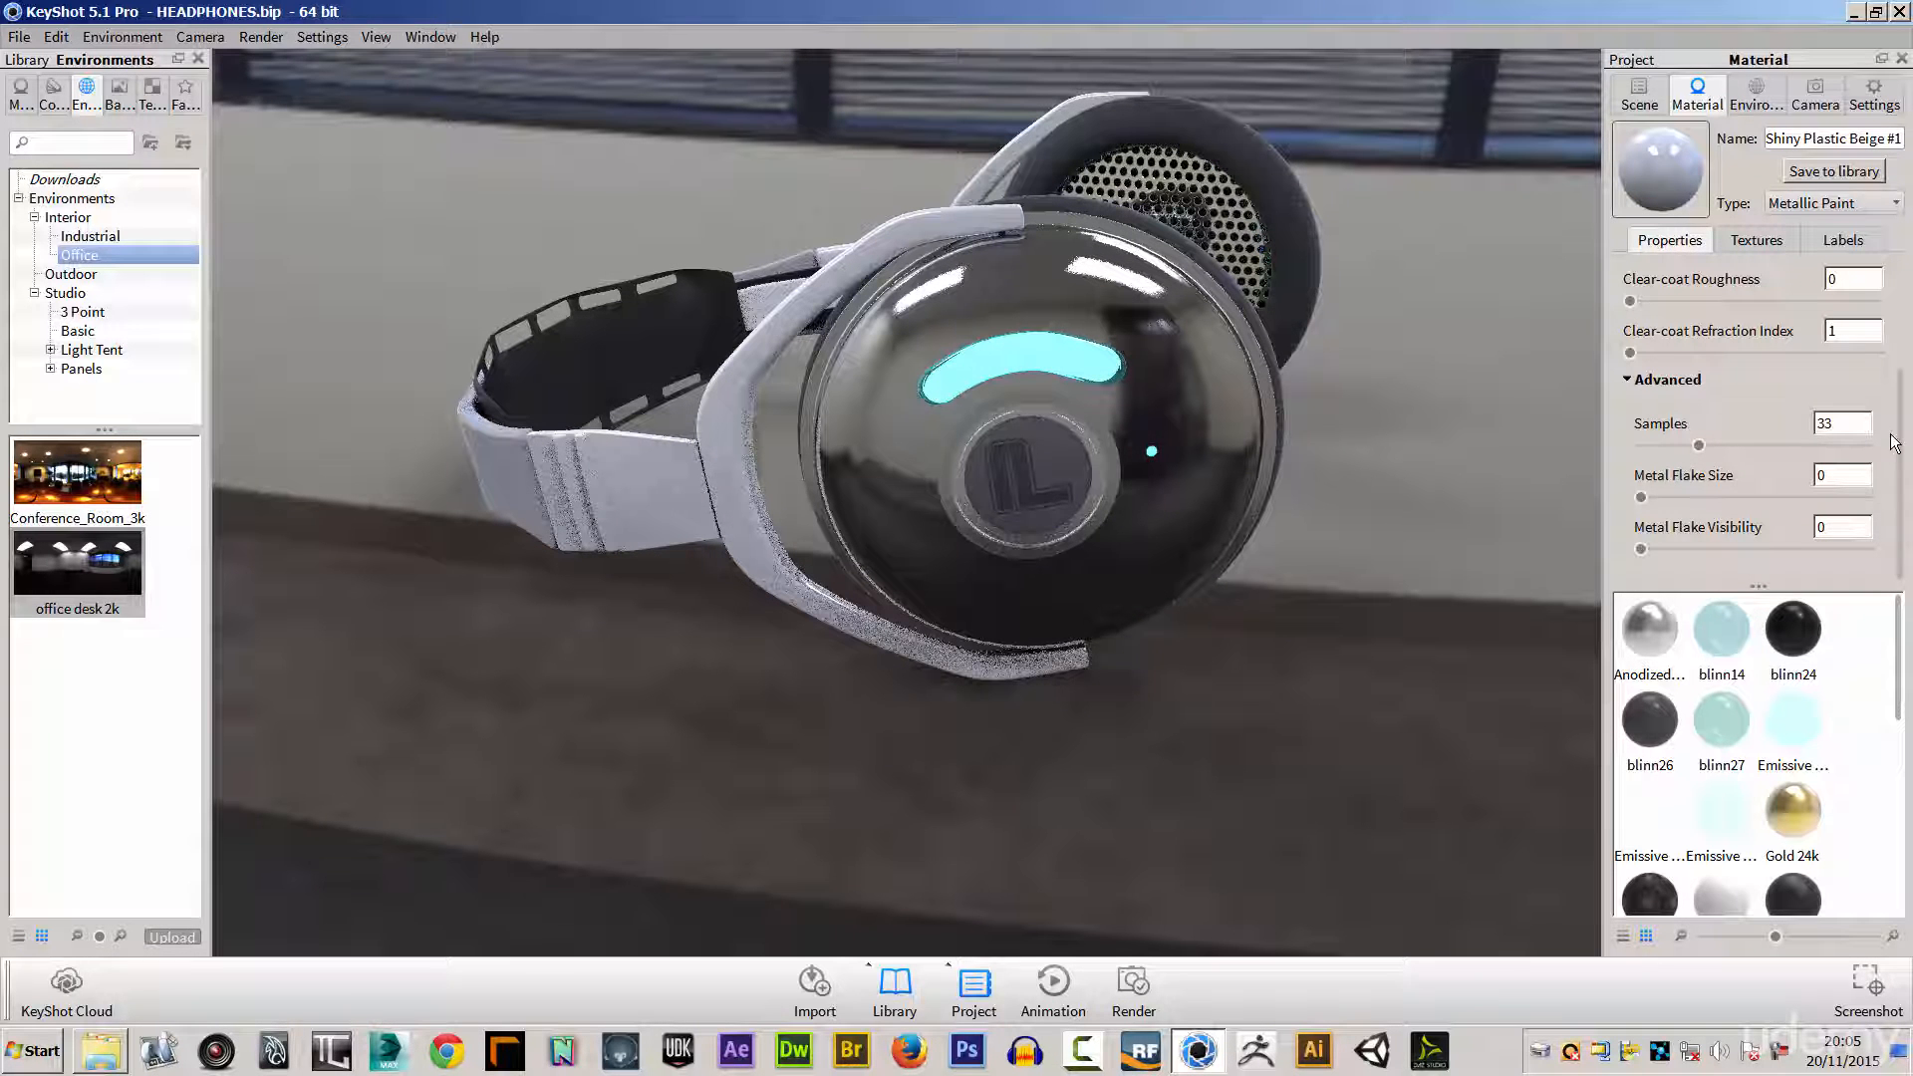
{"action": "scroll", "coordinate": [1842, 463], "scroll_direction": "up", "scroll_amount": 4}
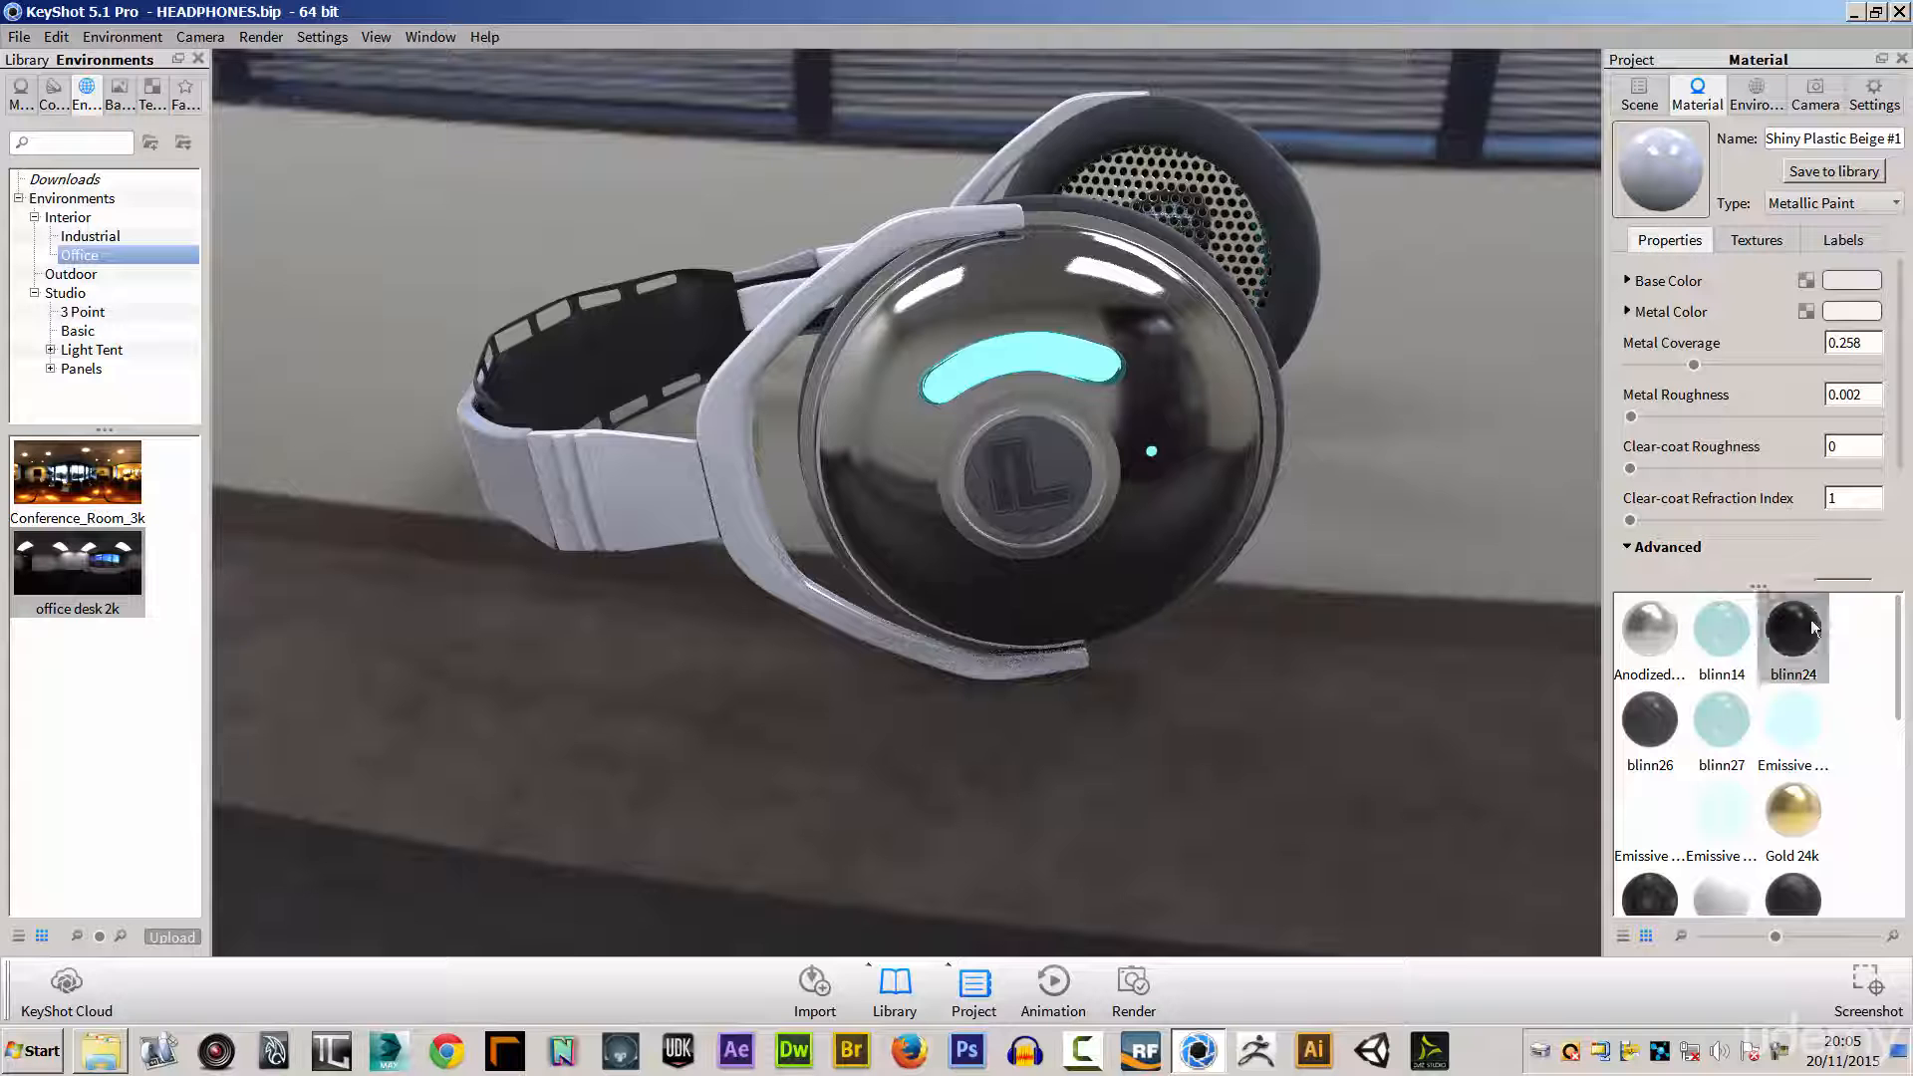
Step: Rename the ear cup arm's metallic paint material as plasticmain
{"action": "triple_click", "coordinate": [1776, 139]}
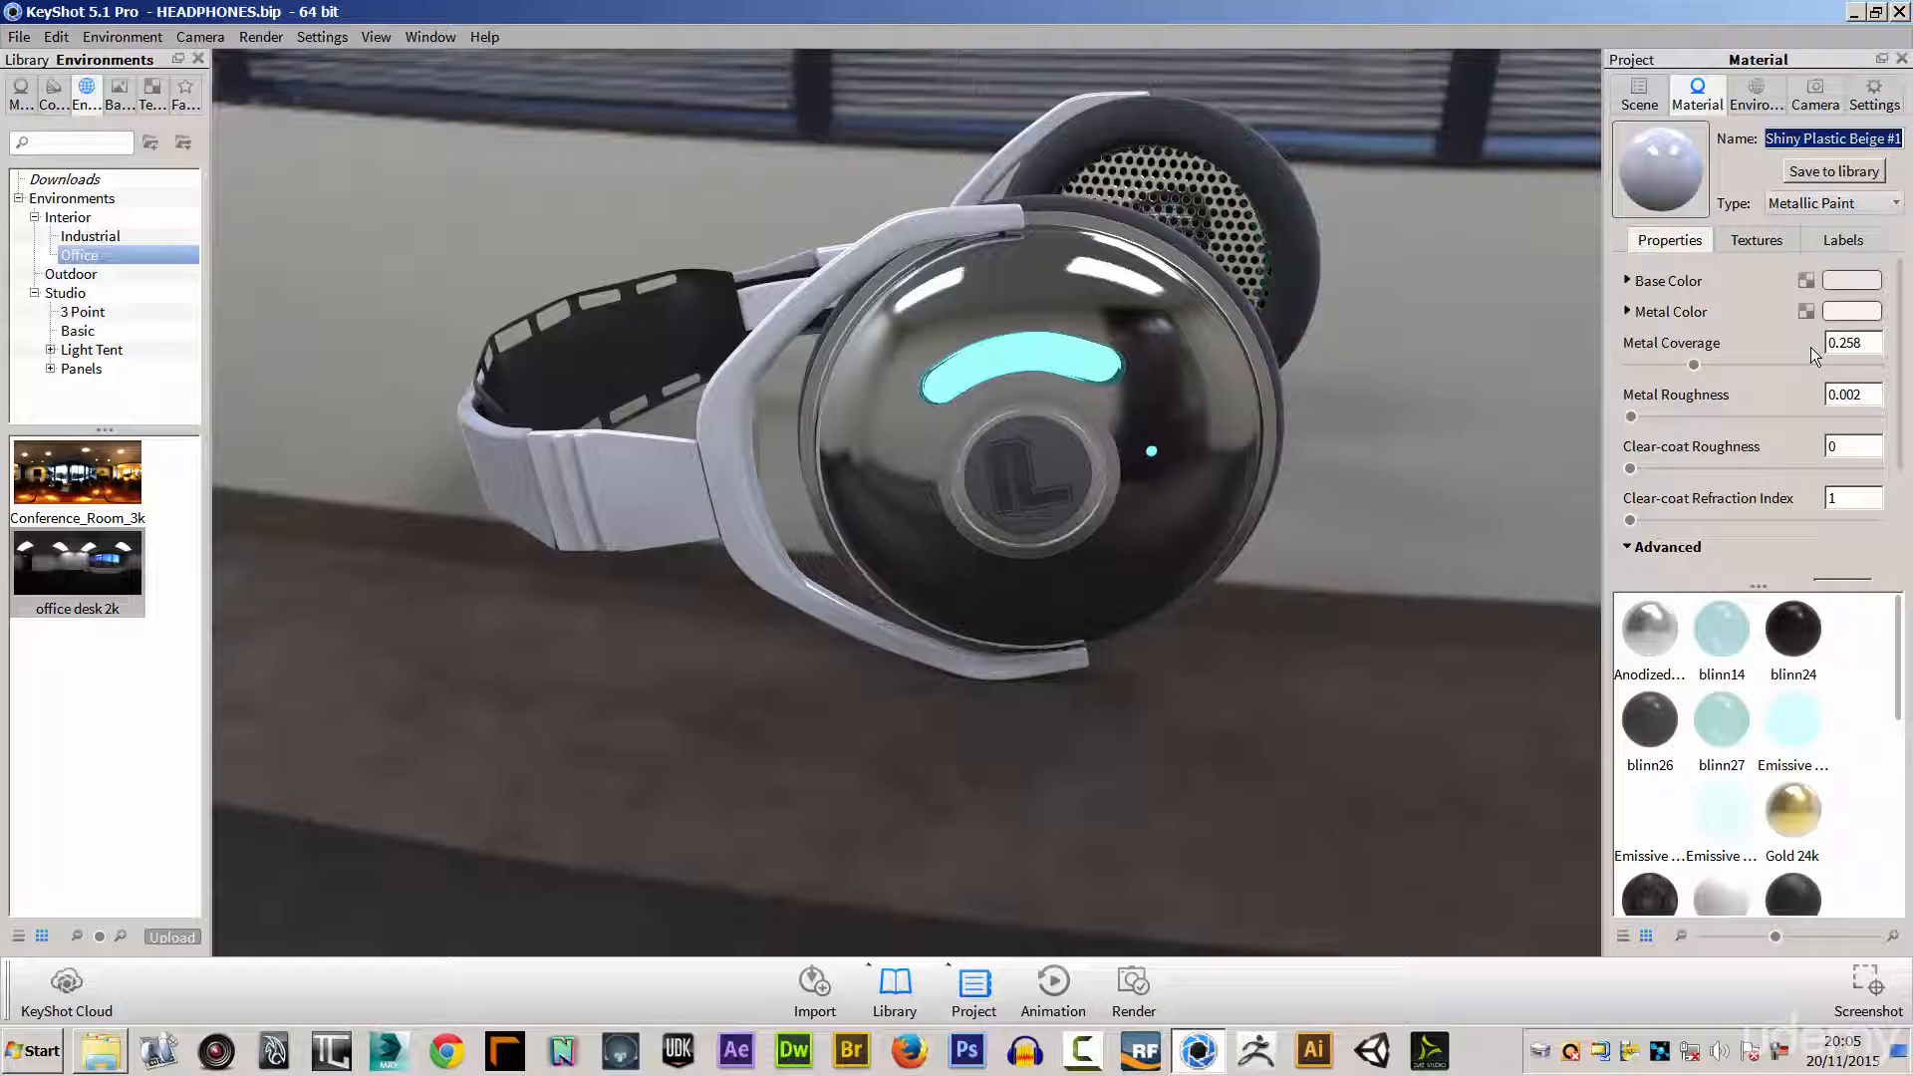
{"action": "type", "text": "Hard asticmain"}
{"action": "triple_click", "coordinate": [1871, 138]}
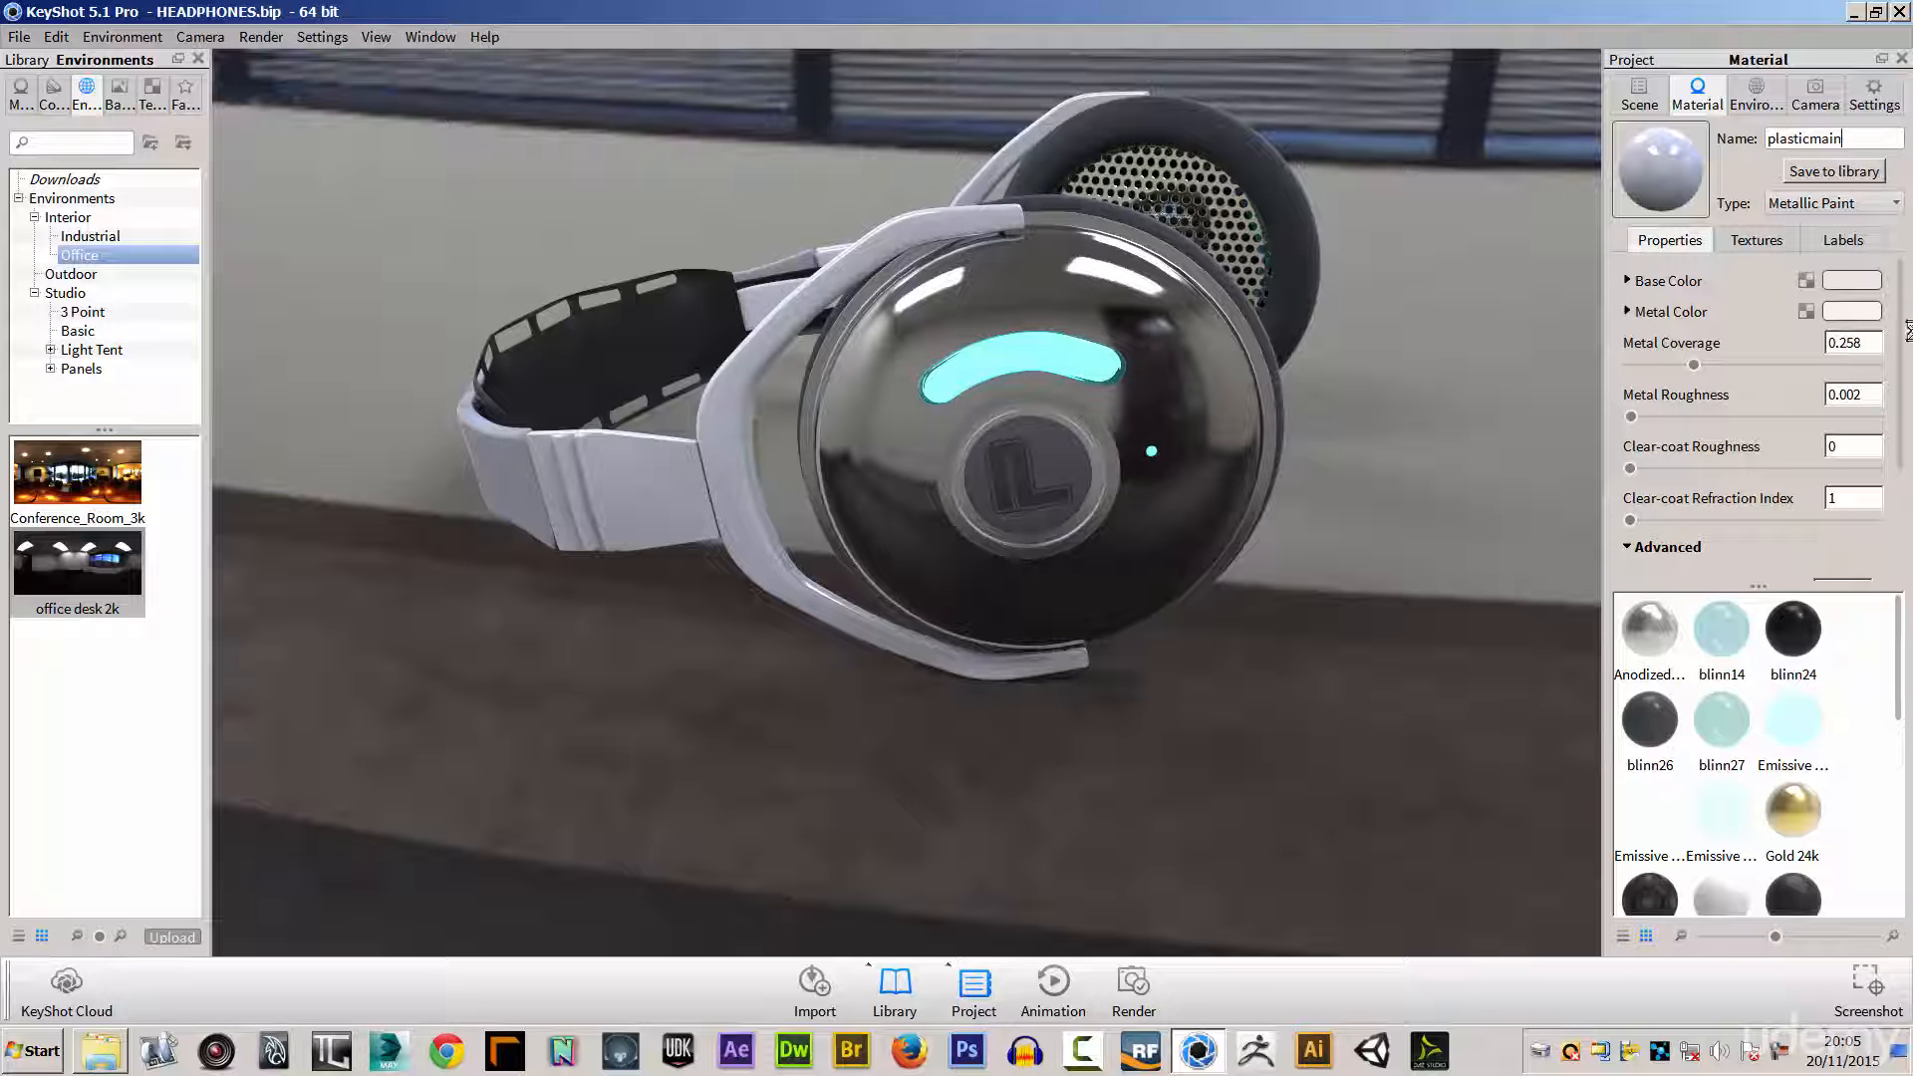
Step: Apply the plasticmain material to the headband's adjuster piece and outer band
{"action": "left_click_drag", "start_coordinate": [1896, 648], "coordinate": [1904, 842]}
{"action": "left_click", "coordinate": [1644, 859]}
{"action": "left_click_drag", "start_coordinate": [1653, 868], "coordinate": [648, 505]}
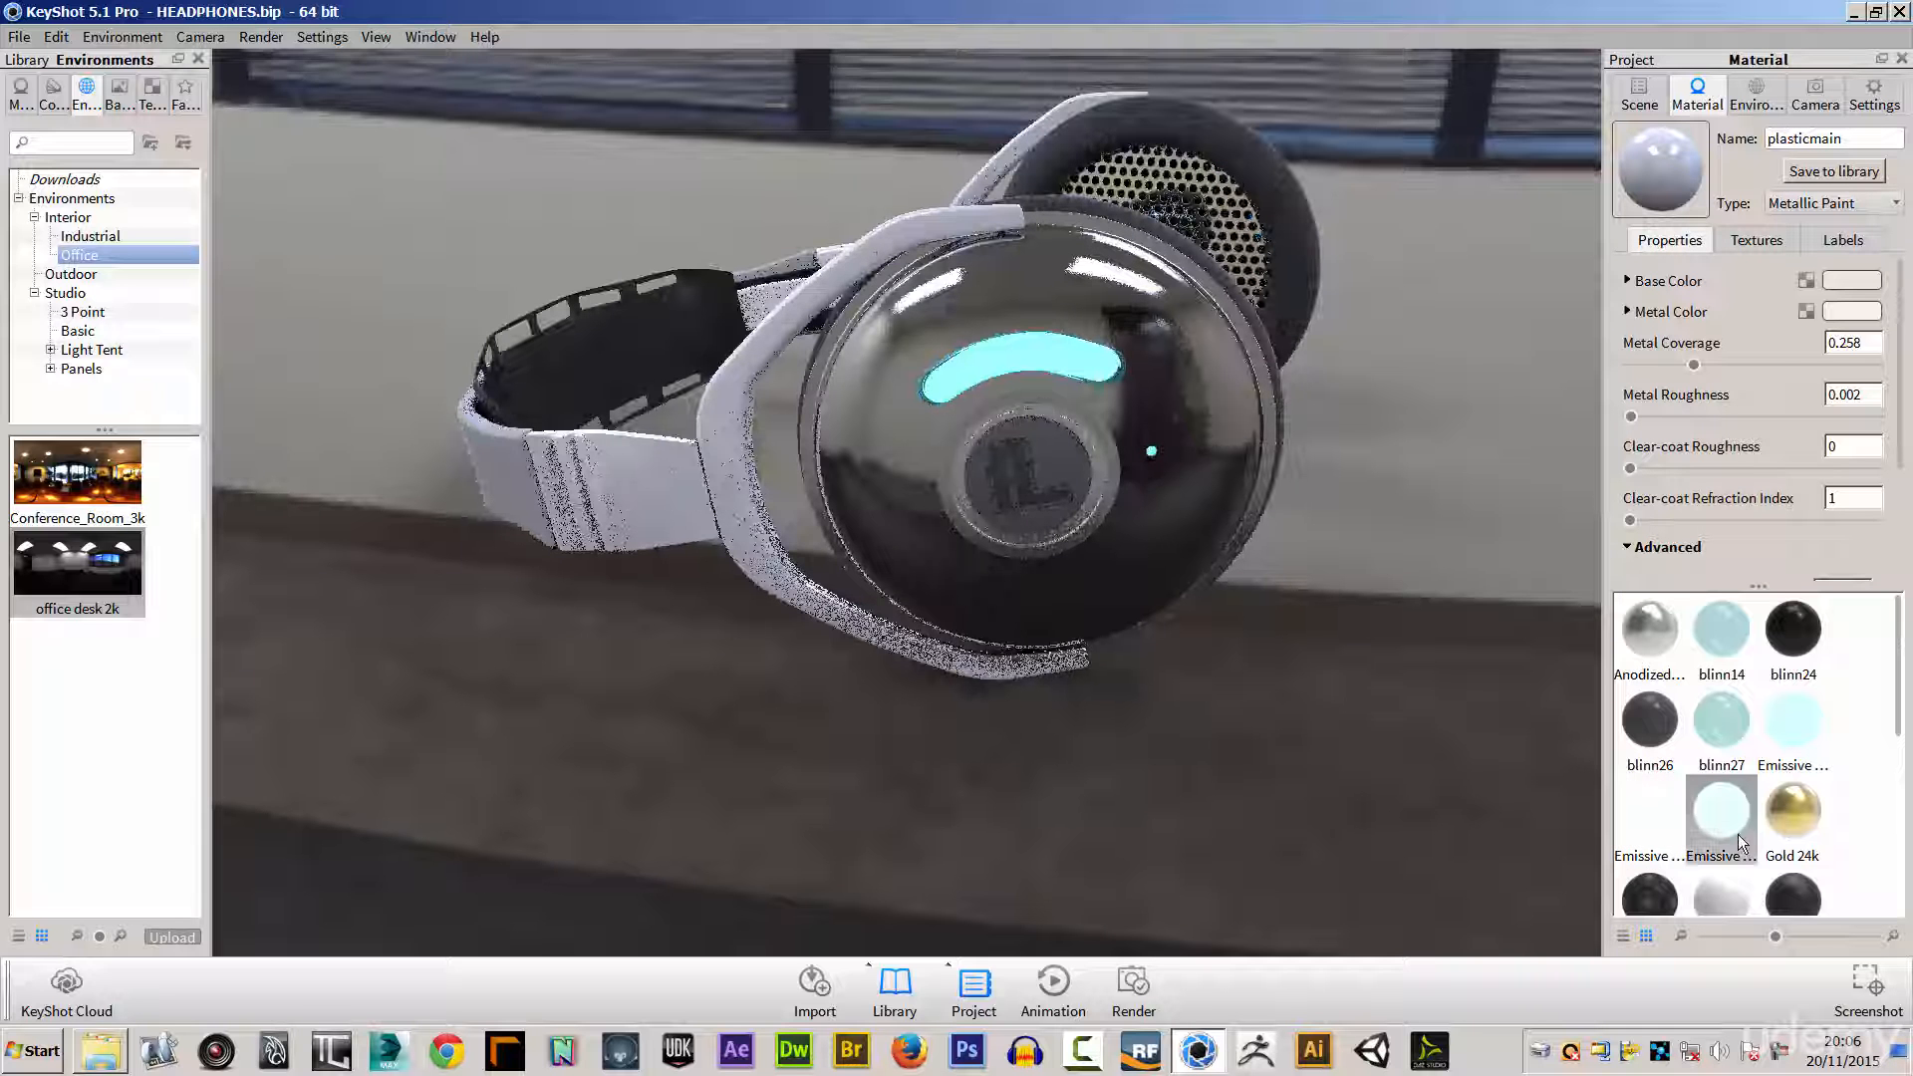
{"action": "scroll", "coordinate": [1898, 715], "scroll_direction": "down", "scroll_amount": 5}
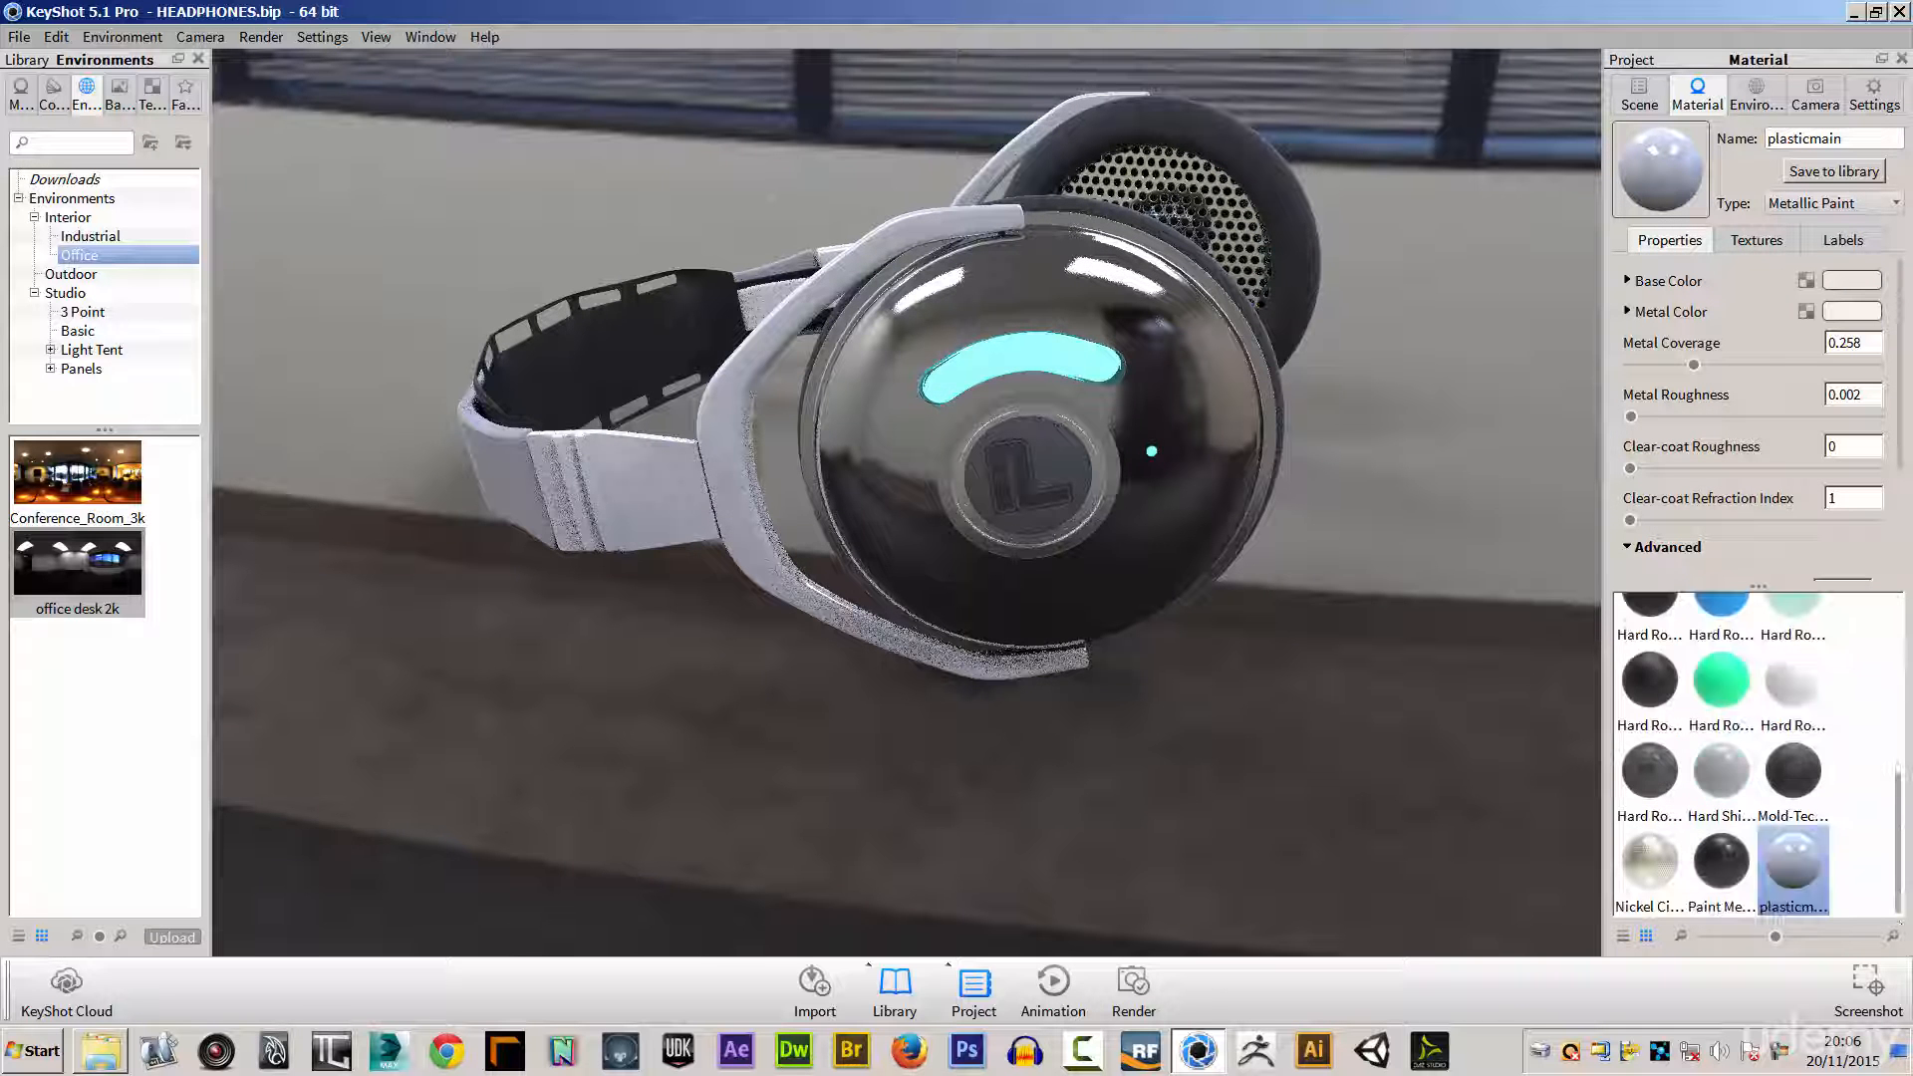
{"action": "left_click_drag", "start_coordinate": [1792, 863], "coordinate": [483, 370]}
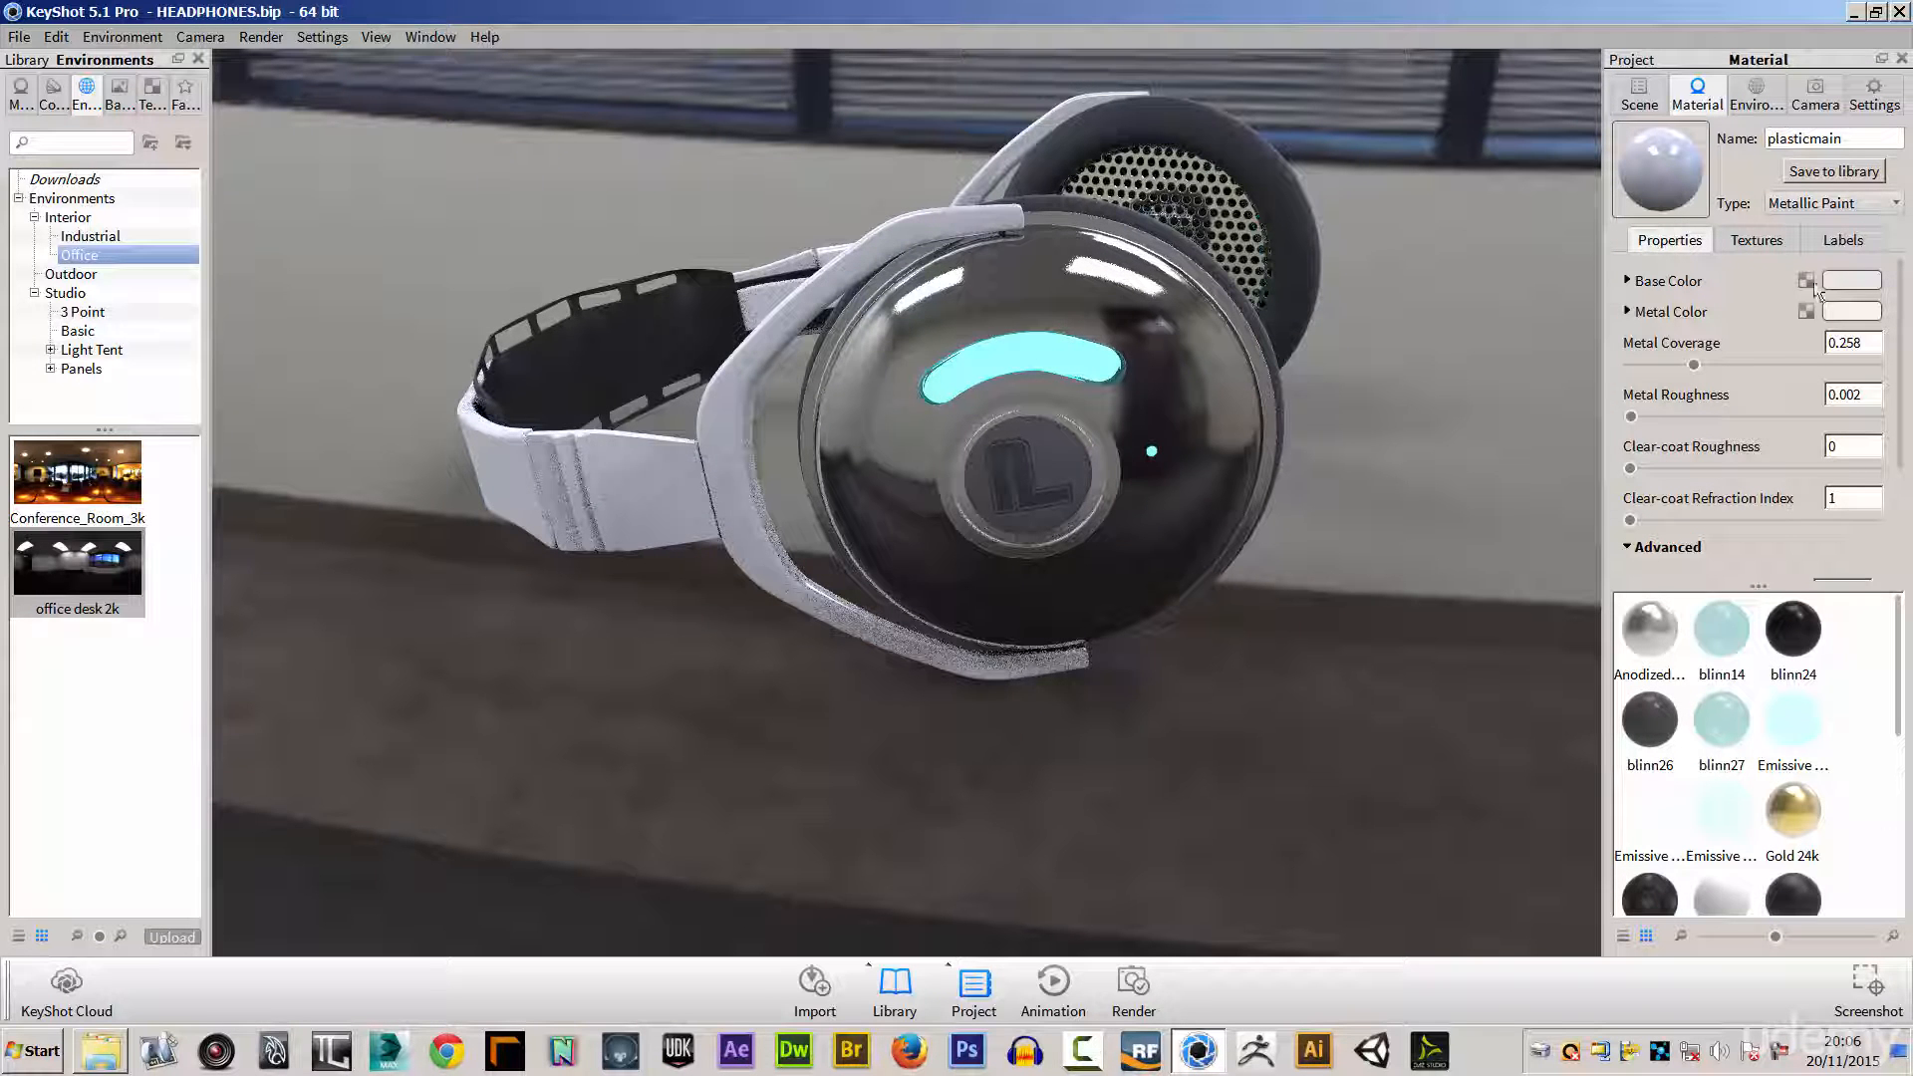
Step: Try a red base color on plasticmain, then set the base color to white, RGB 255, 255, 255
{"action": "left_click", "coordinate": [1843, 281]}
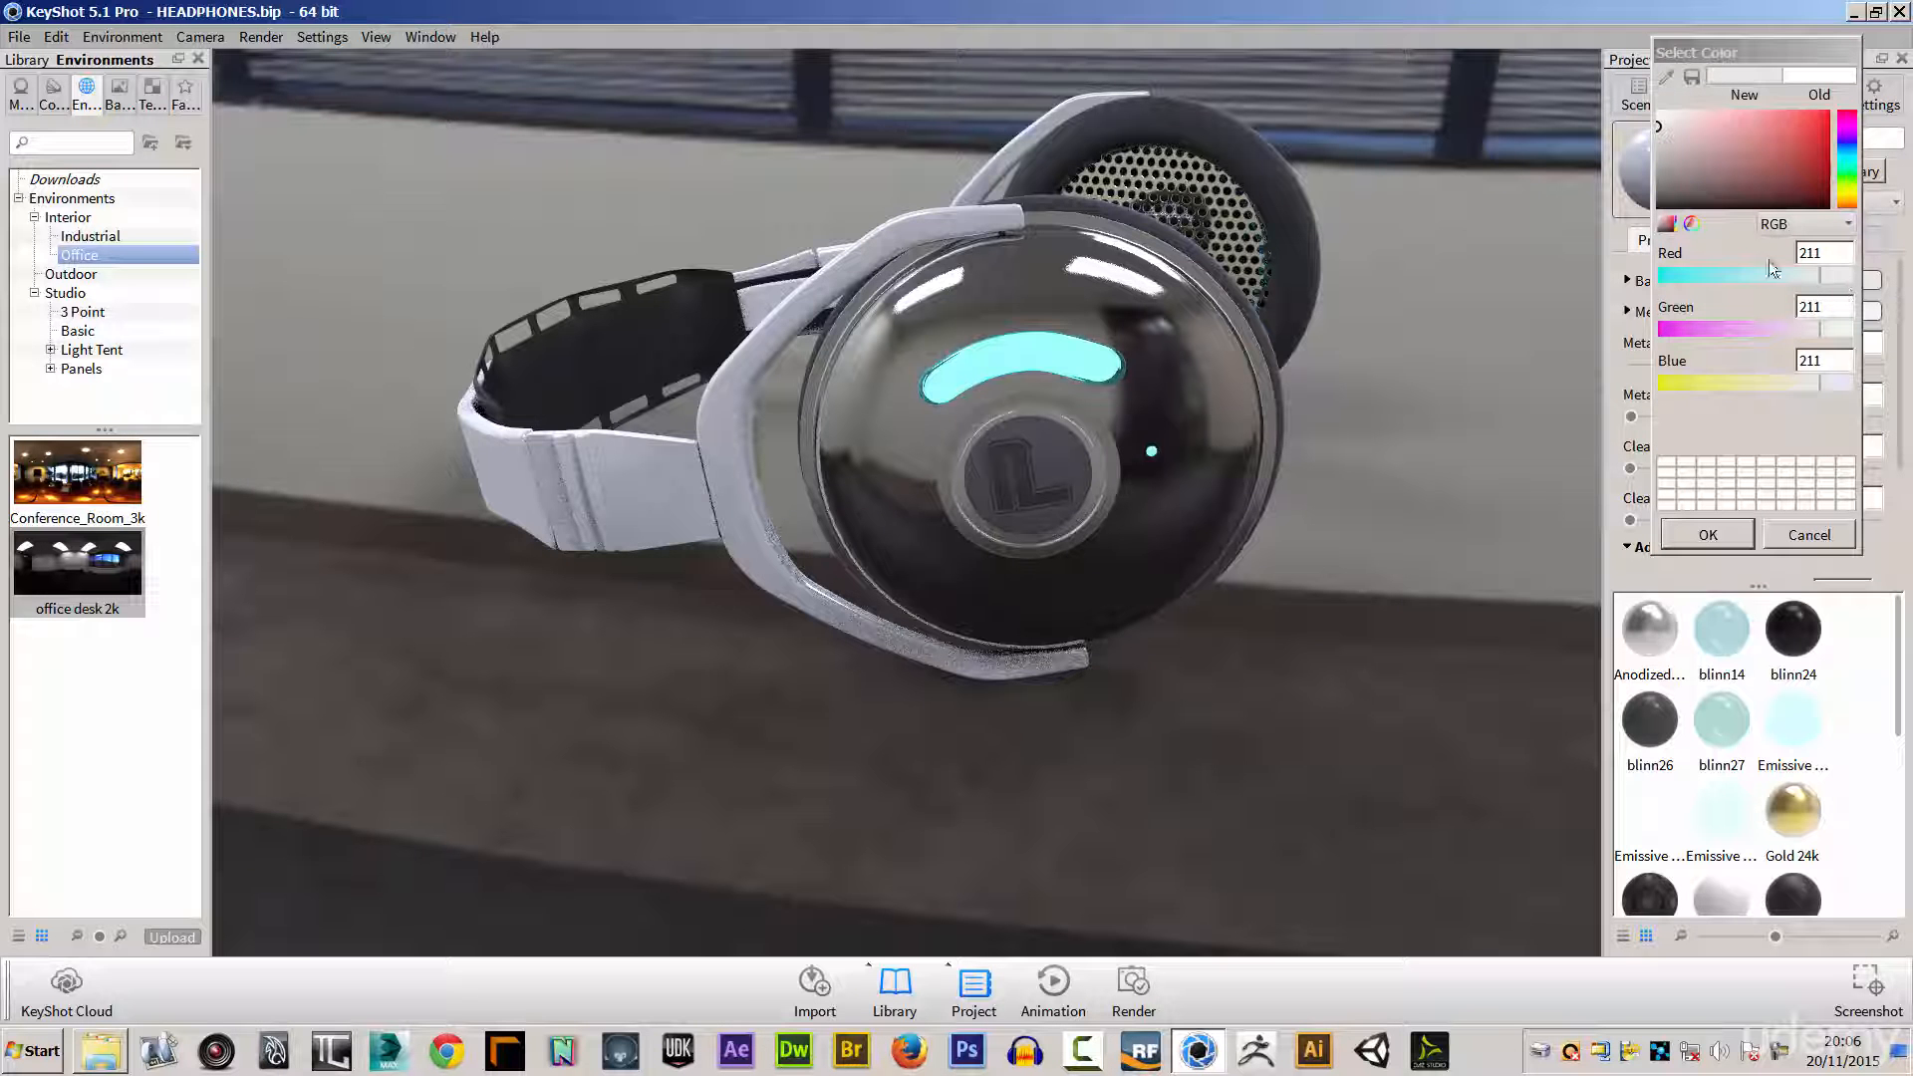
{"action": "left_click", "coordinate": [1776, 145]}
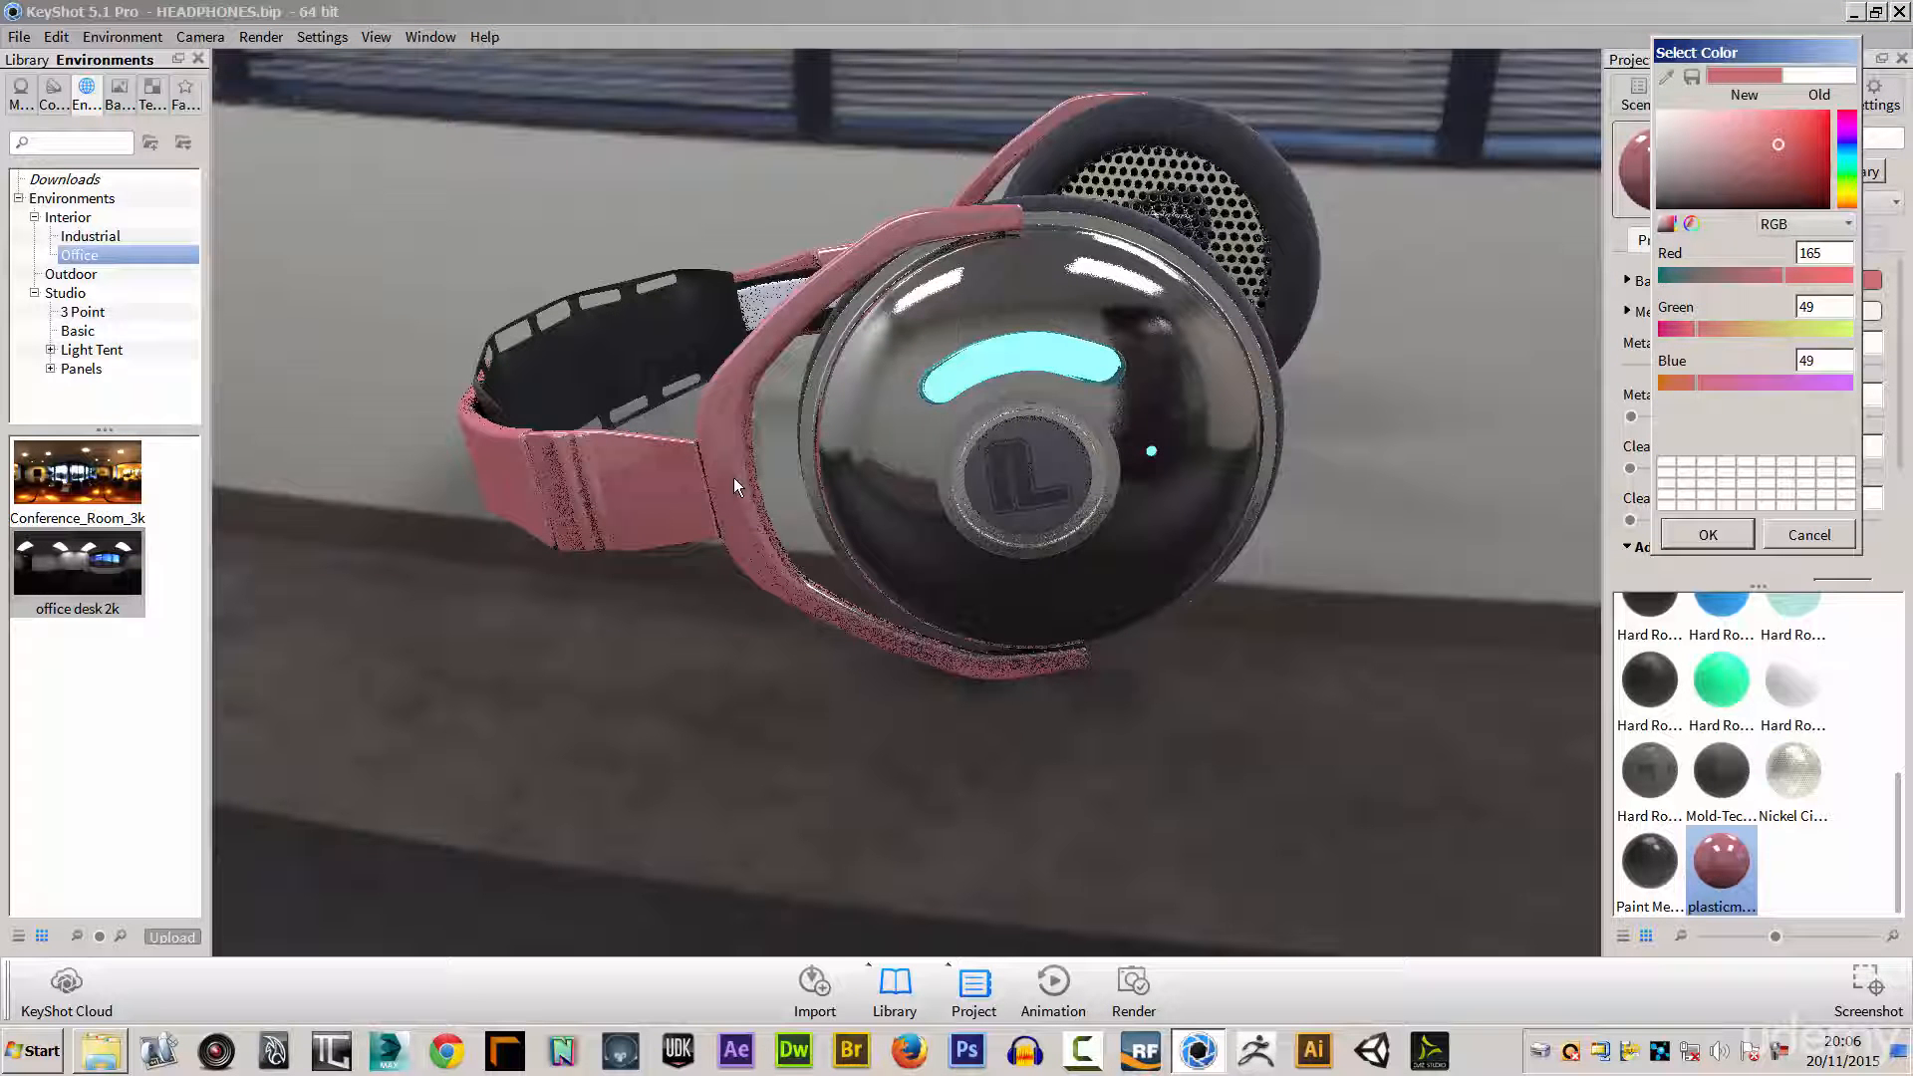
{"action": "left_click", "coordinate": [1665, 141]}
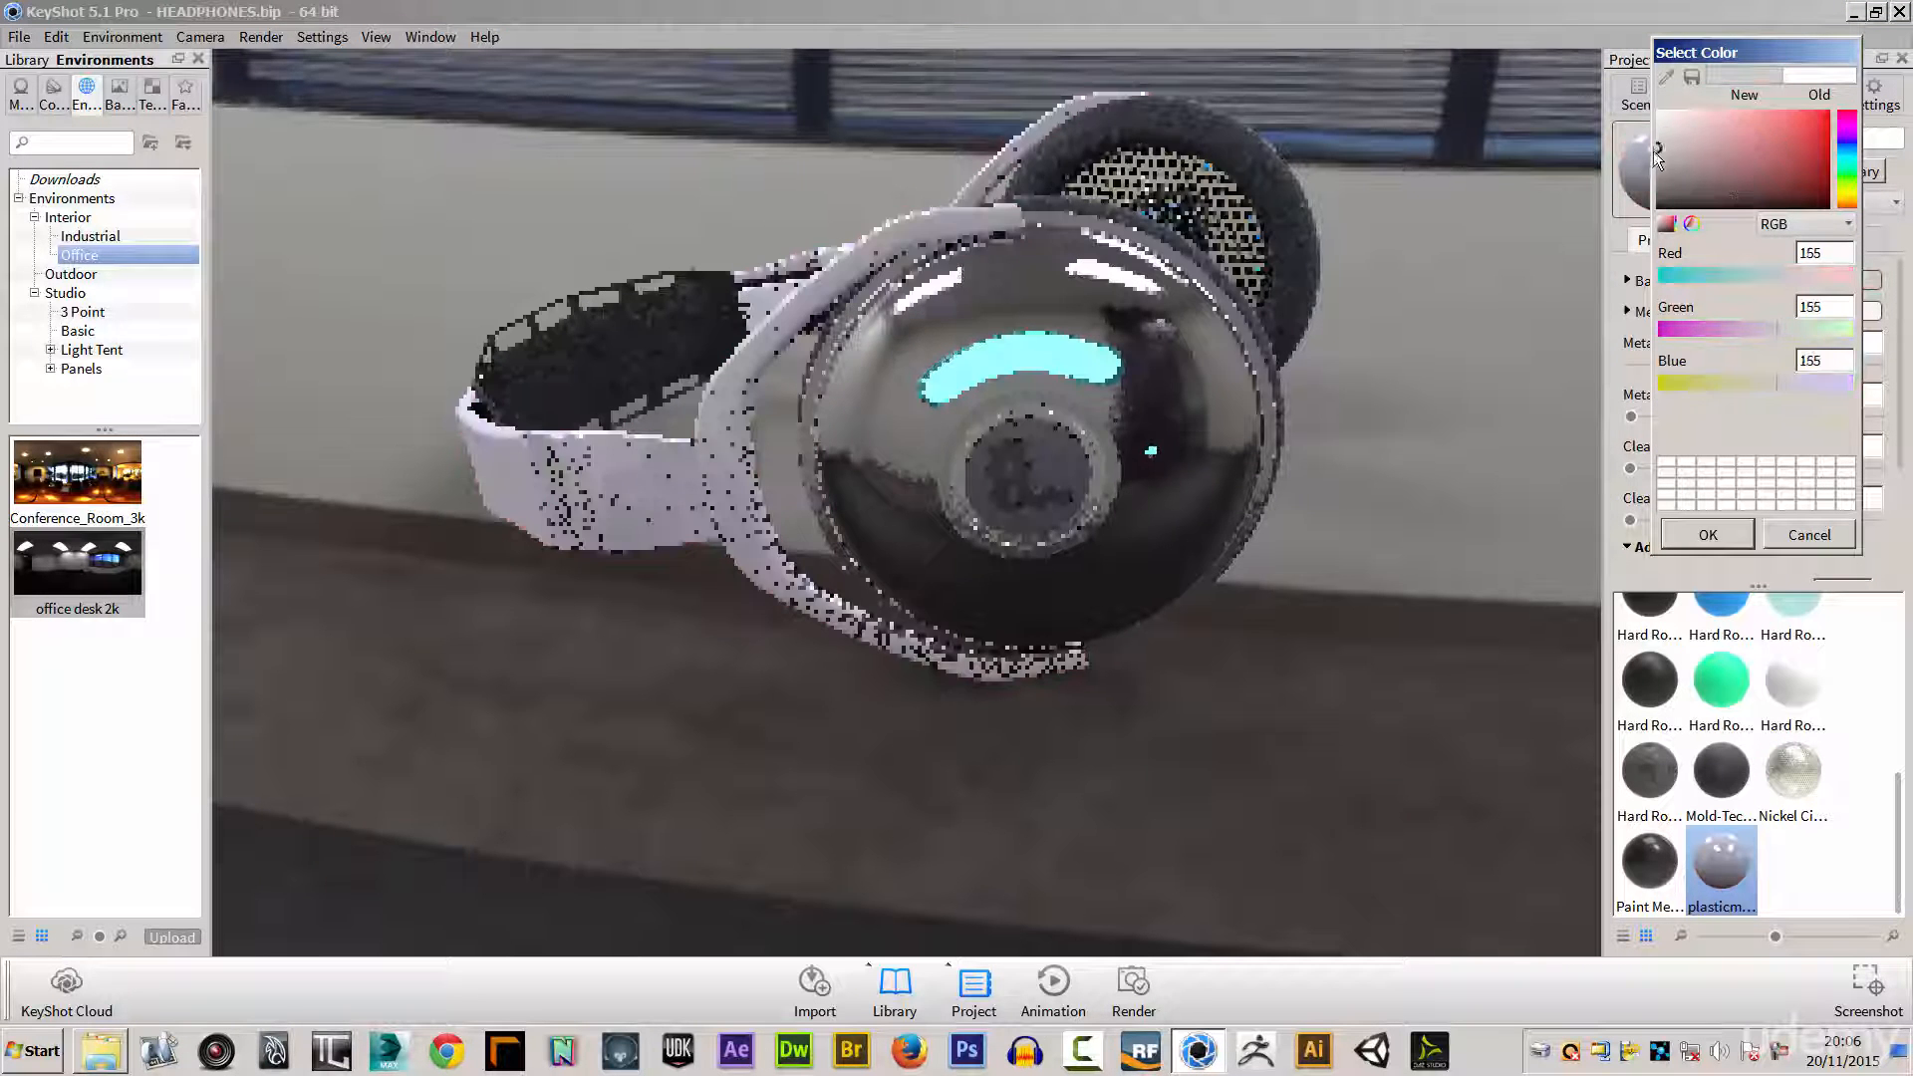
{"action": "mouse_move", "coordinate": [1656, 151]}
{"action": "left_mouse_down"}
{"action": "mouse_move", "coordinate": [1646, 123]}
{"action": "mouse_move", "coordinate": [1694, 127]}
{"action": "mouse_move", "coordinate": [1647, 109]}
{"action": "left_mouse_up"}
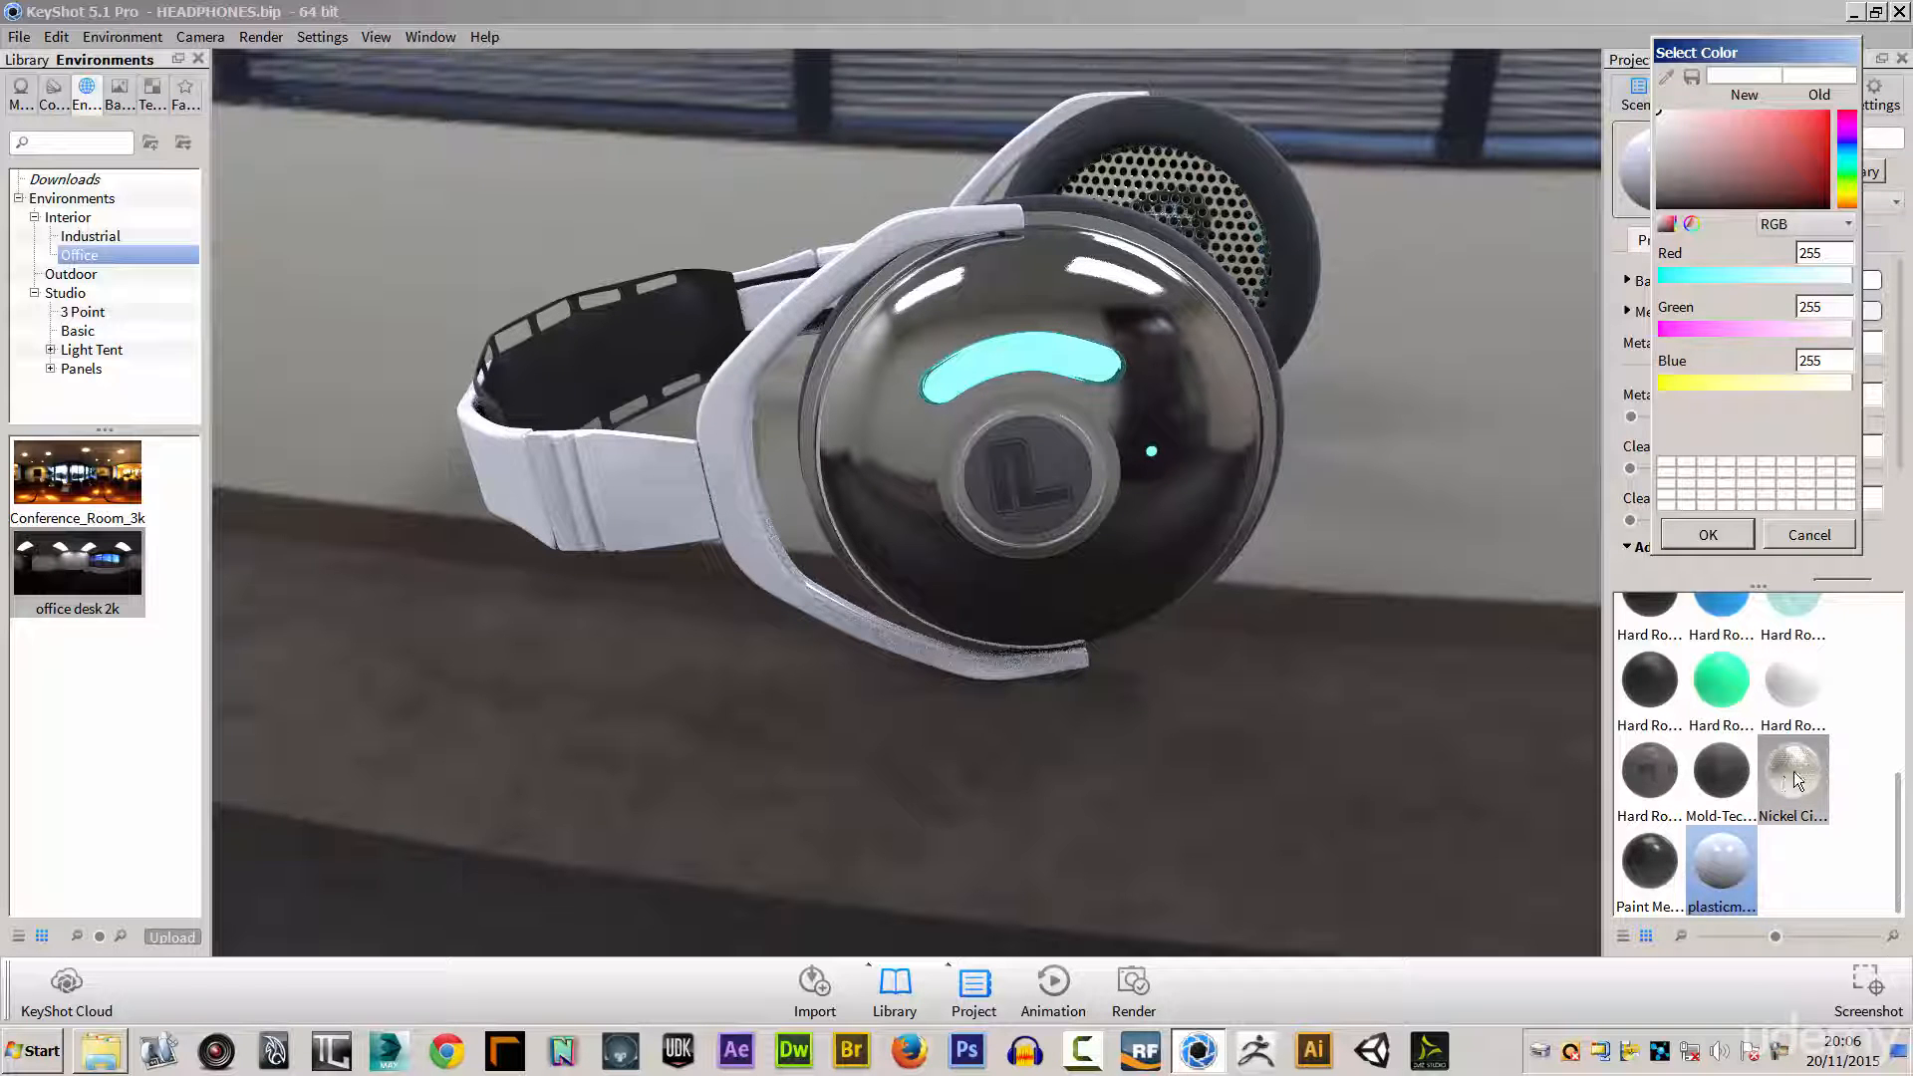
Step: Identify the ear cup shell's Anodized Grey material and unlink the material of the headband adjuster beside the cyan-lit ear cup
{"action": "left_click", "coordinate": [1180, 484]}
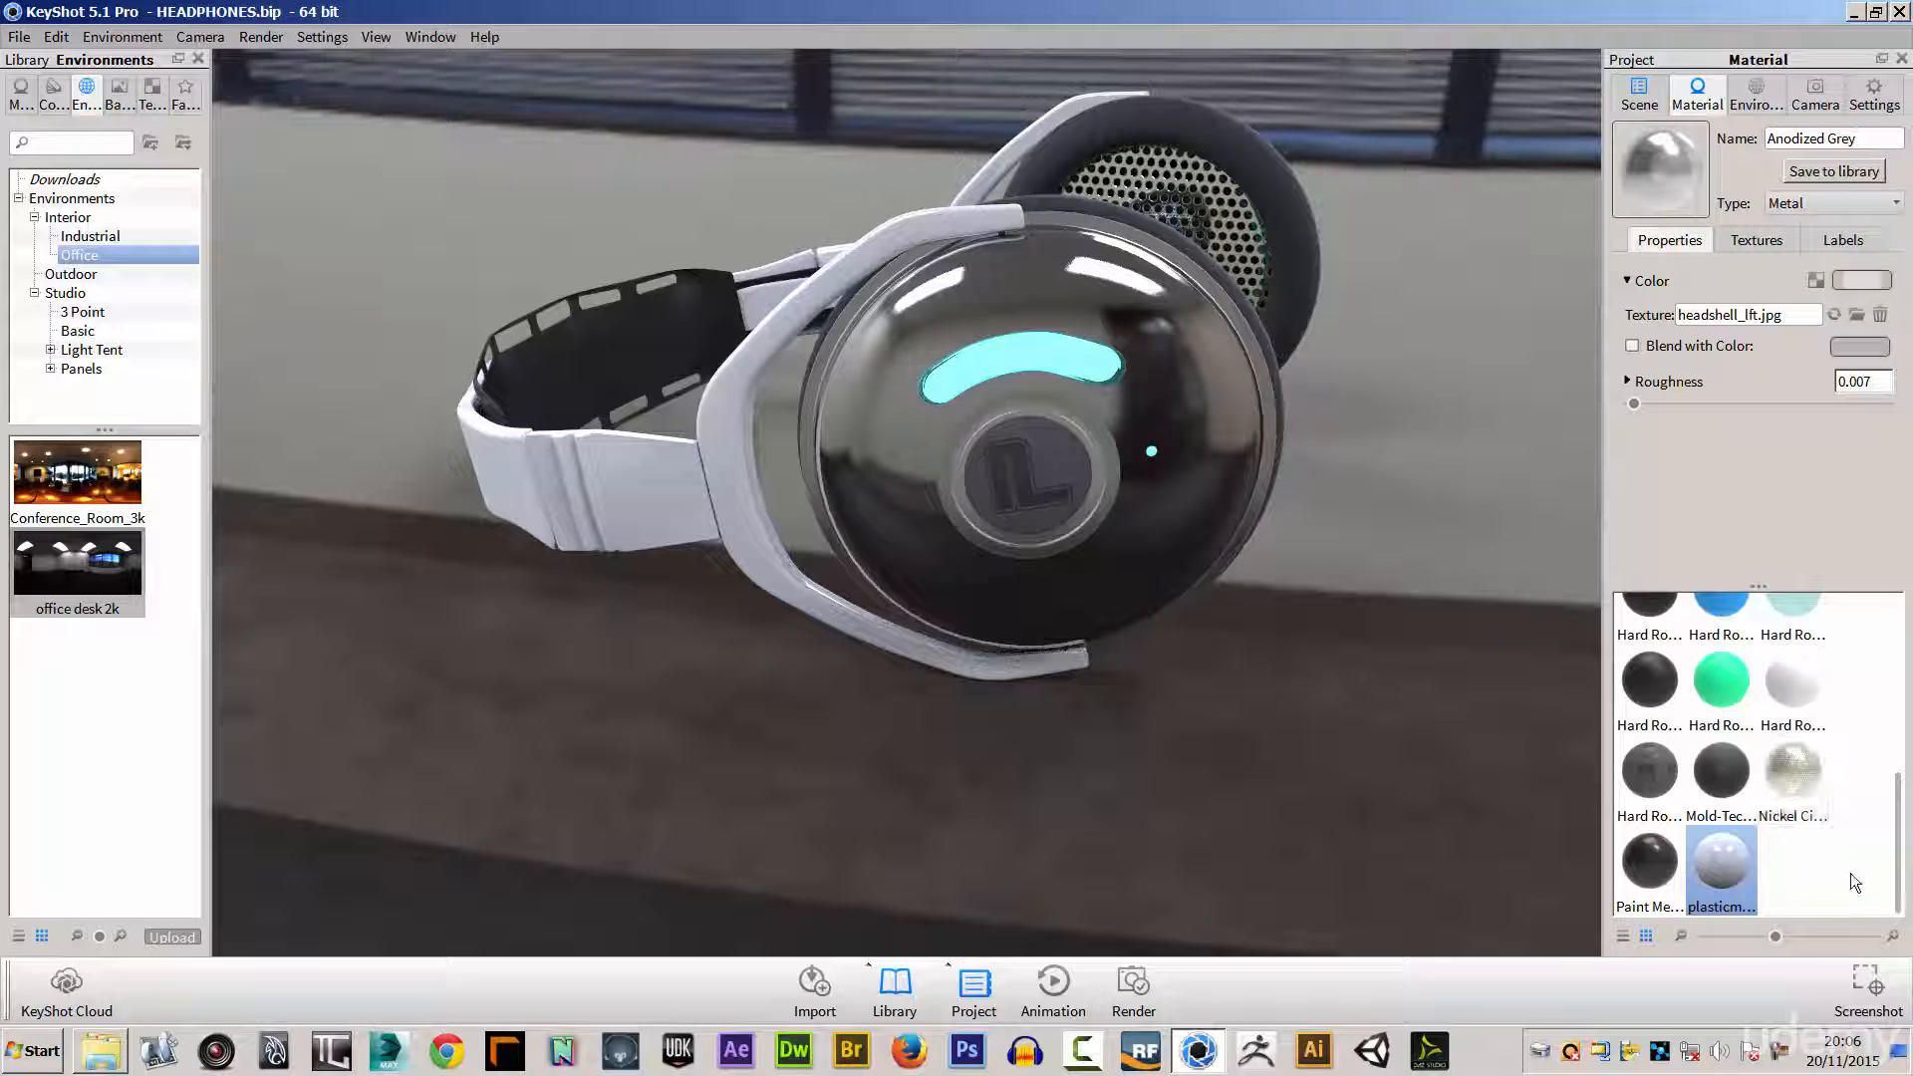
{"action": "left_click_drag", "start_coordinate": [1902, 847], "coordinate": [1902, 656]}
{"action": "right_click", "coordinate": [612, 482]}
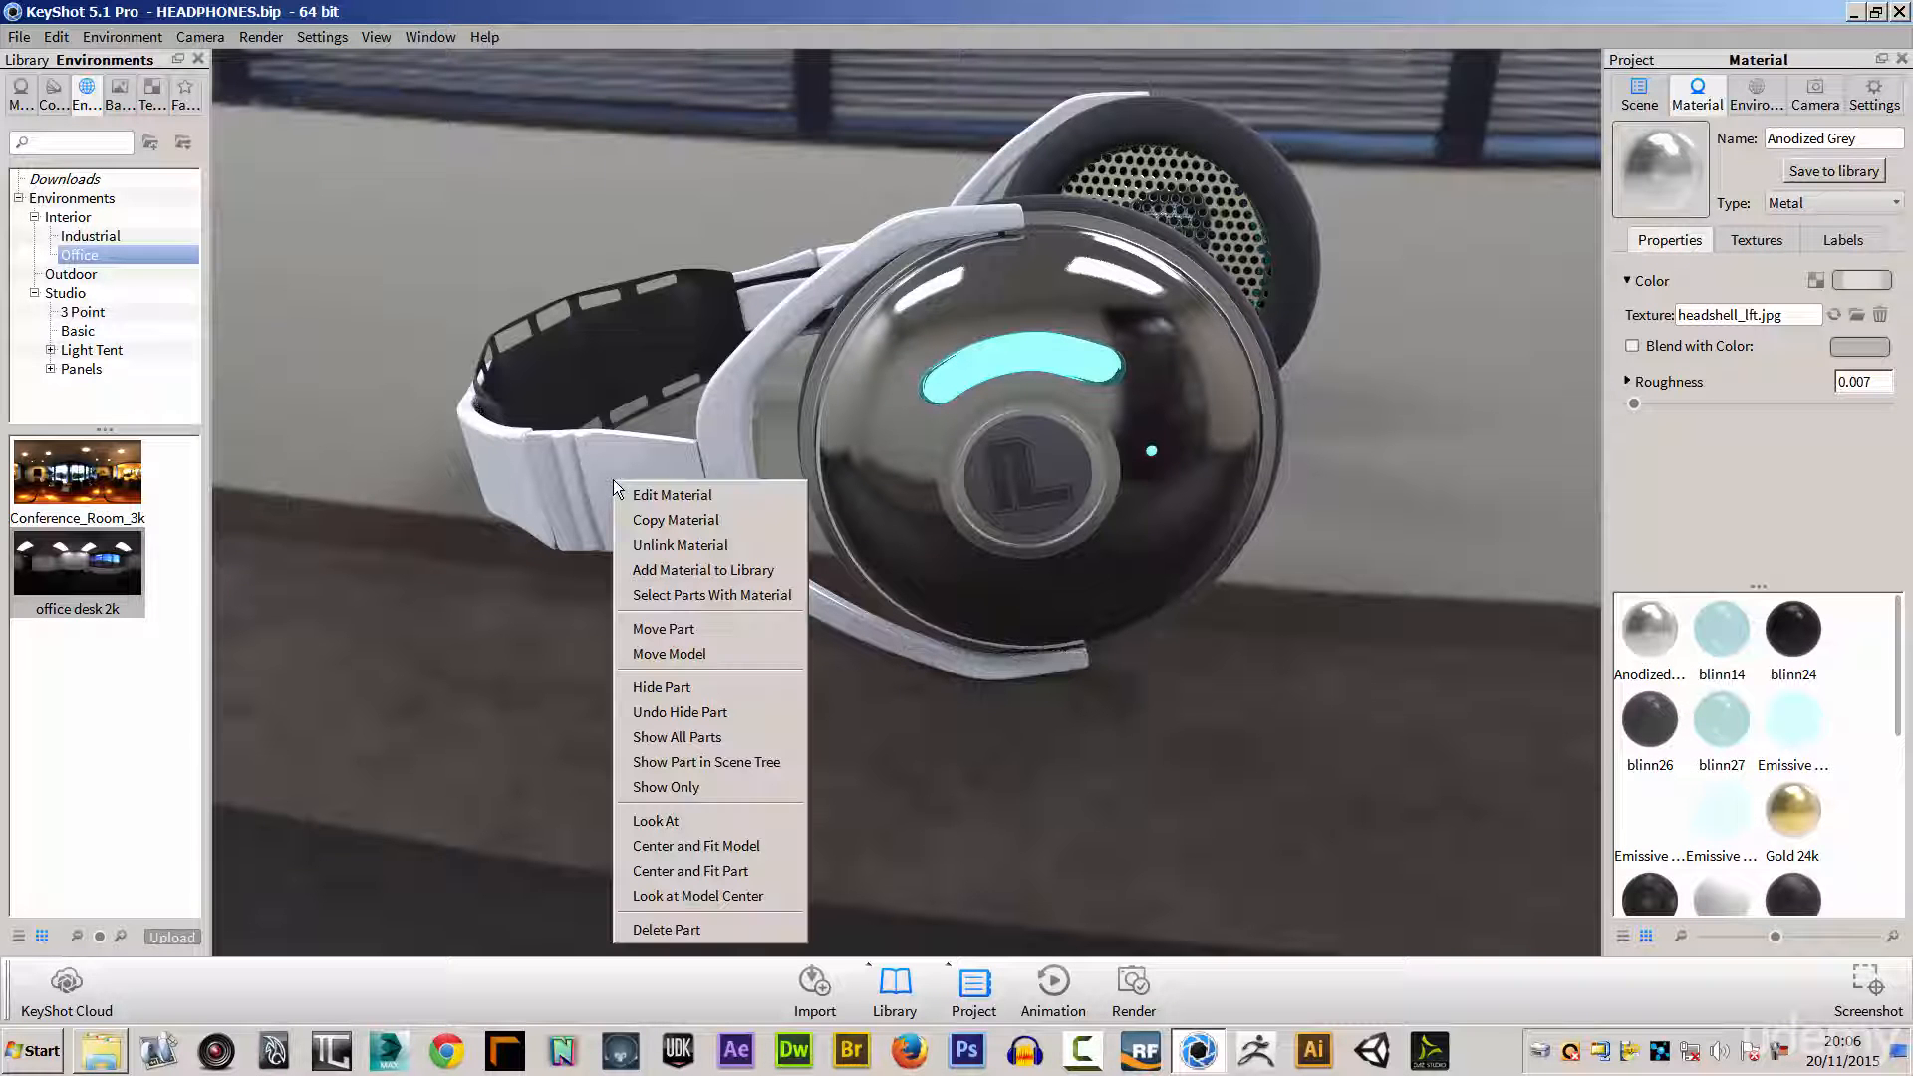
{"action": "left_click", "coordinate": [1651, 645]}
{"action": "mouse_move", "coordinate": [1646, 624]}
{"action": "left_mouse_down"}
{"action": "mouse_move", "coordinate": [598, 360]}
{"action": "mouse_move", "coordinate": [971, 534]}
{"action": "mouse_move", "coordinate": [1650, 631]}
{"action": "left_mouse_up"}
{"action": "right_click", "coordinate": [611, 493]}
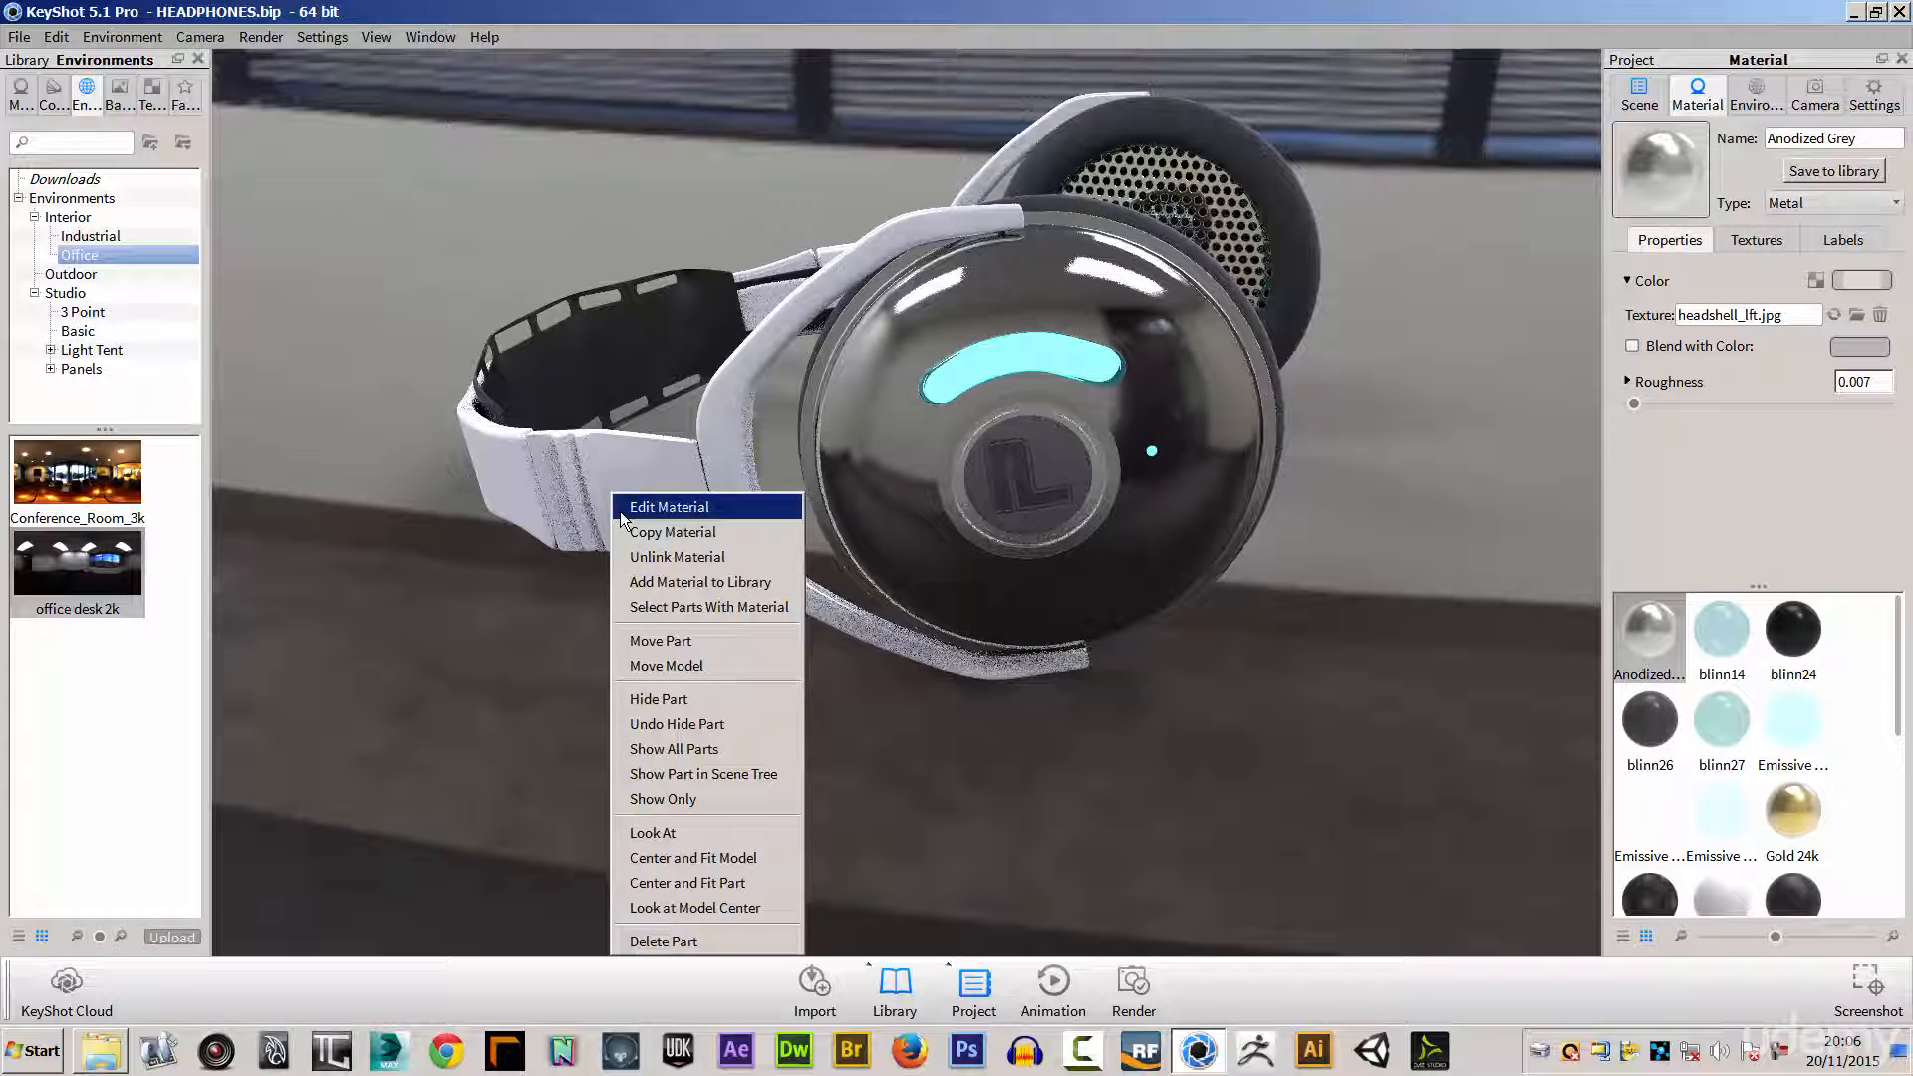
{"action": "left_click", "coordinate": [704, 557]}
Step: Unlink the material of the adjuster on the headphones' other side and apply Anodized Grey to both headband adjusters
{"action": "left_click_drag", "start_coordinate": [1071, 553], "coordinate": [1183, 625]}
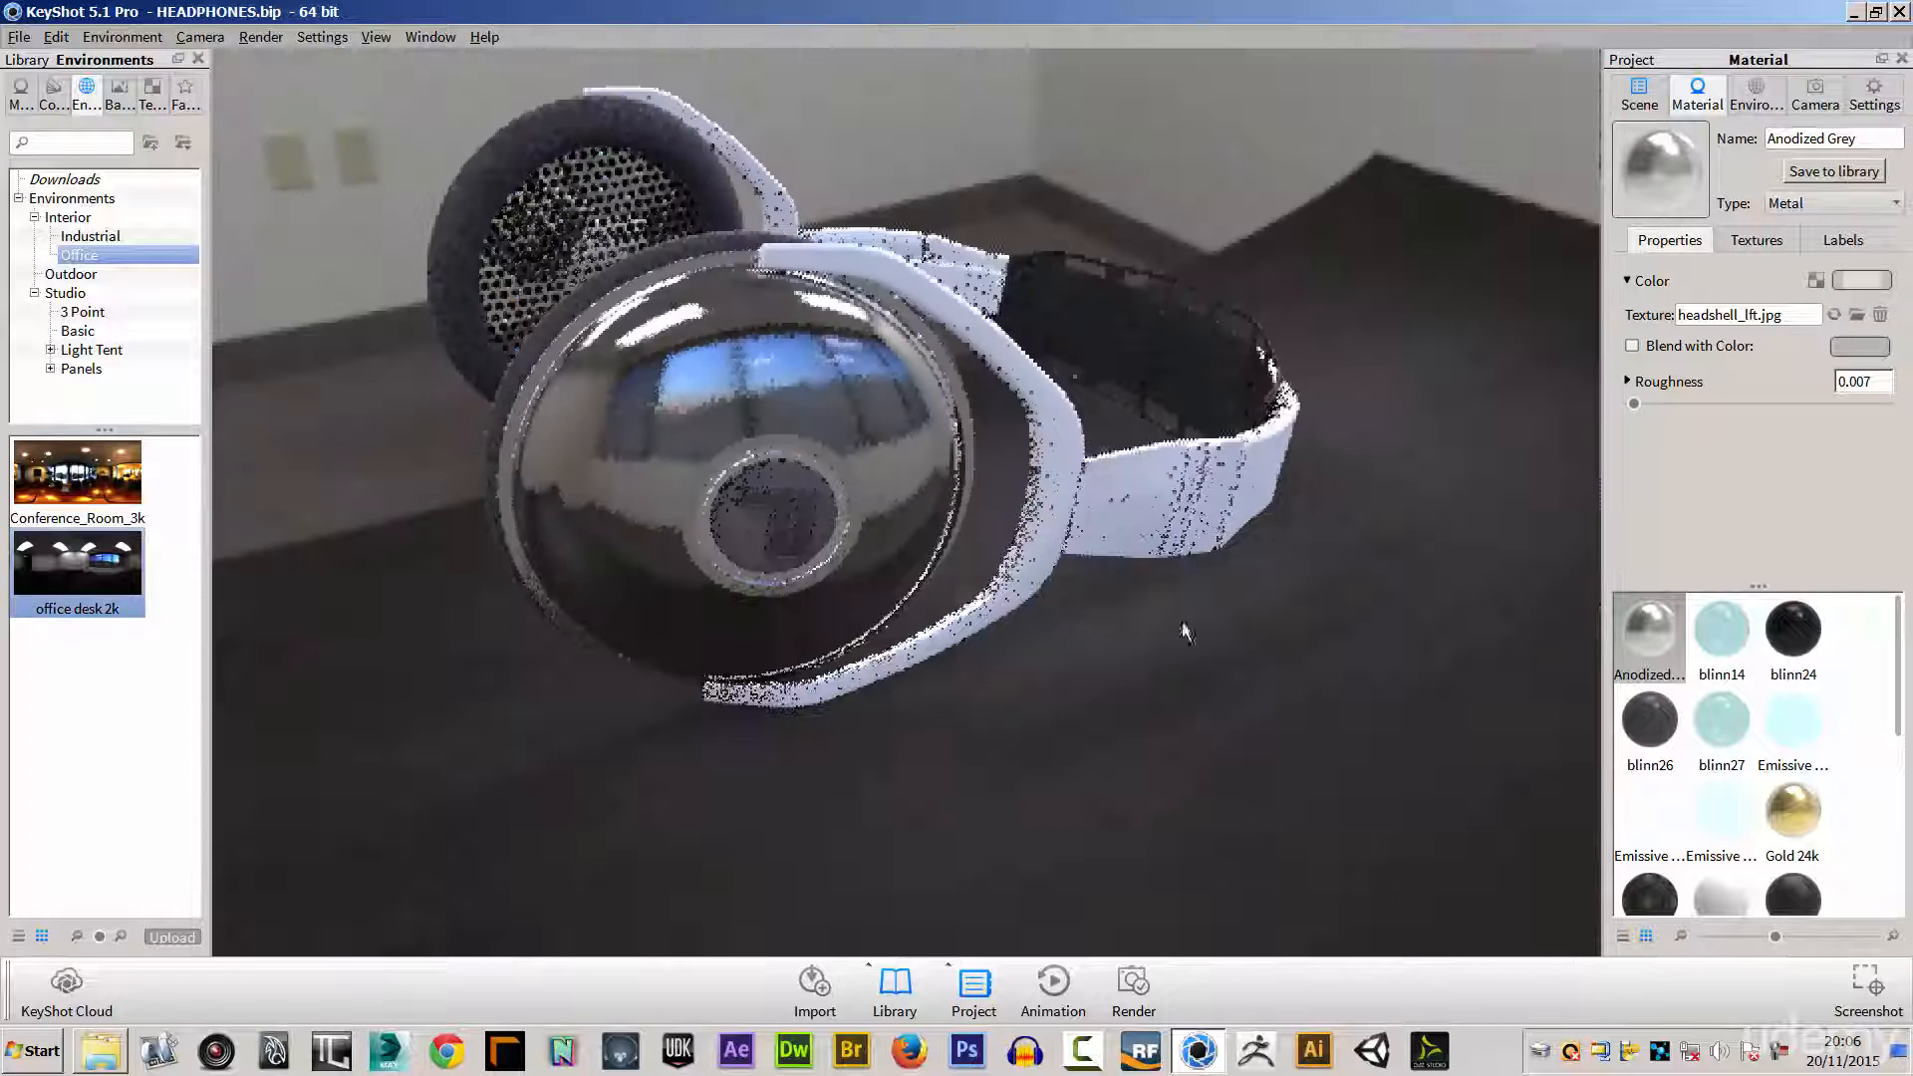
{"action": "right_click", "coordinate": [1115, 487]}
{"action": "left_click", "coordinate": [1134, 551]}
{"action": "left_click_drag", "start_coordinate": [1619, 647], "coordinate": [1190, 513]}
{"action": "left_click_drag", "start_coordinate": [1150, 588], "coordinate": [1783, 578]}
{"action": "left_click_drag", "start_coordinate": [1674, 647], "coordinate": [580, 526]}
{"action": "left_click_drag", "start_coordinate": [703, 753], "coordinate": [939, 749]}
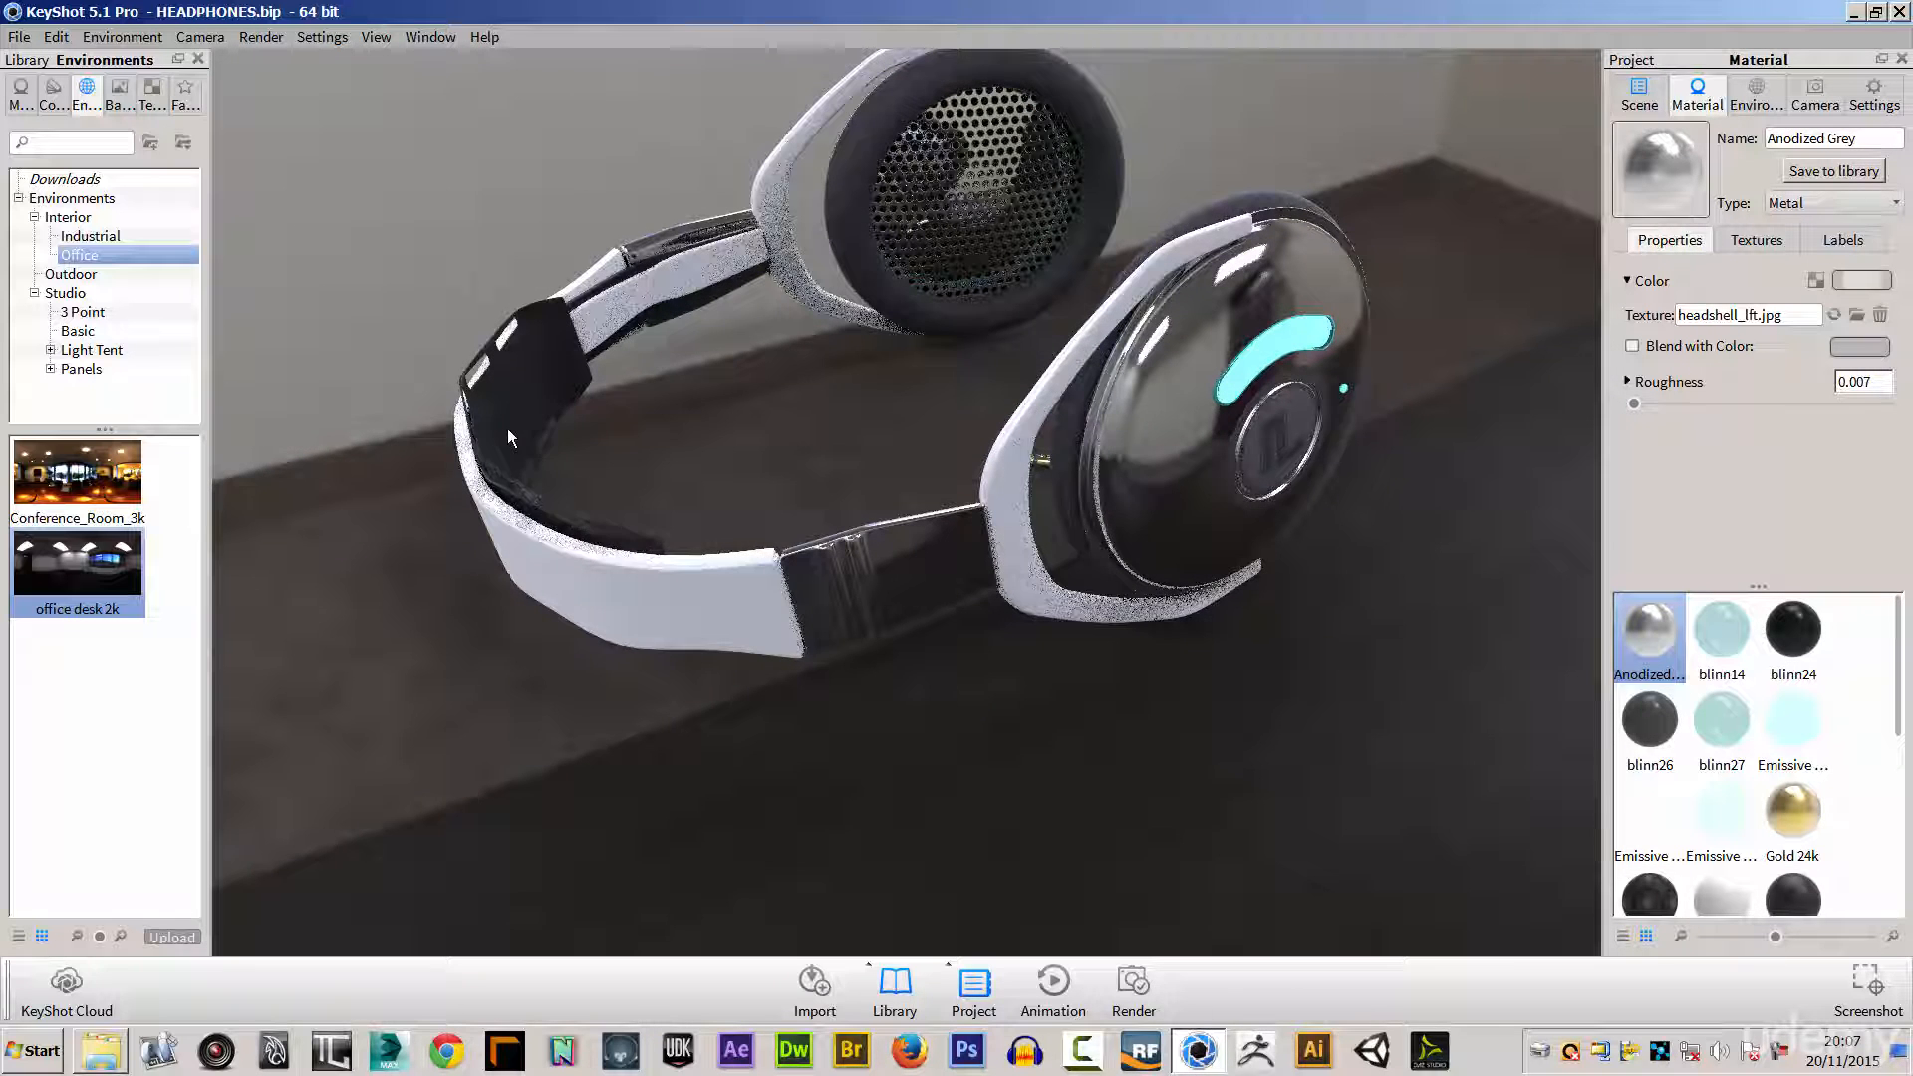
Step: Unlink the material of the black inner headband lining and apply Anodized Grey to it
{"action": "right_click", "coordinate": [514, 359]}
{"action": "left_click", "coordinate": [557, 426]}
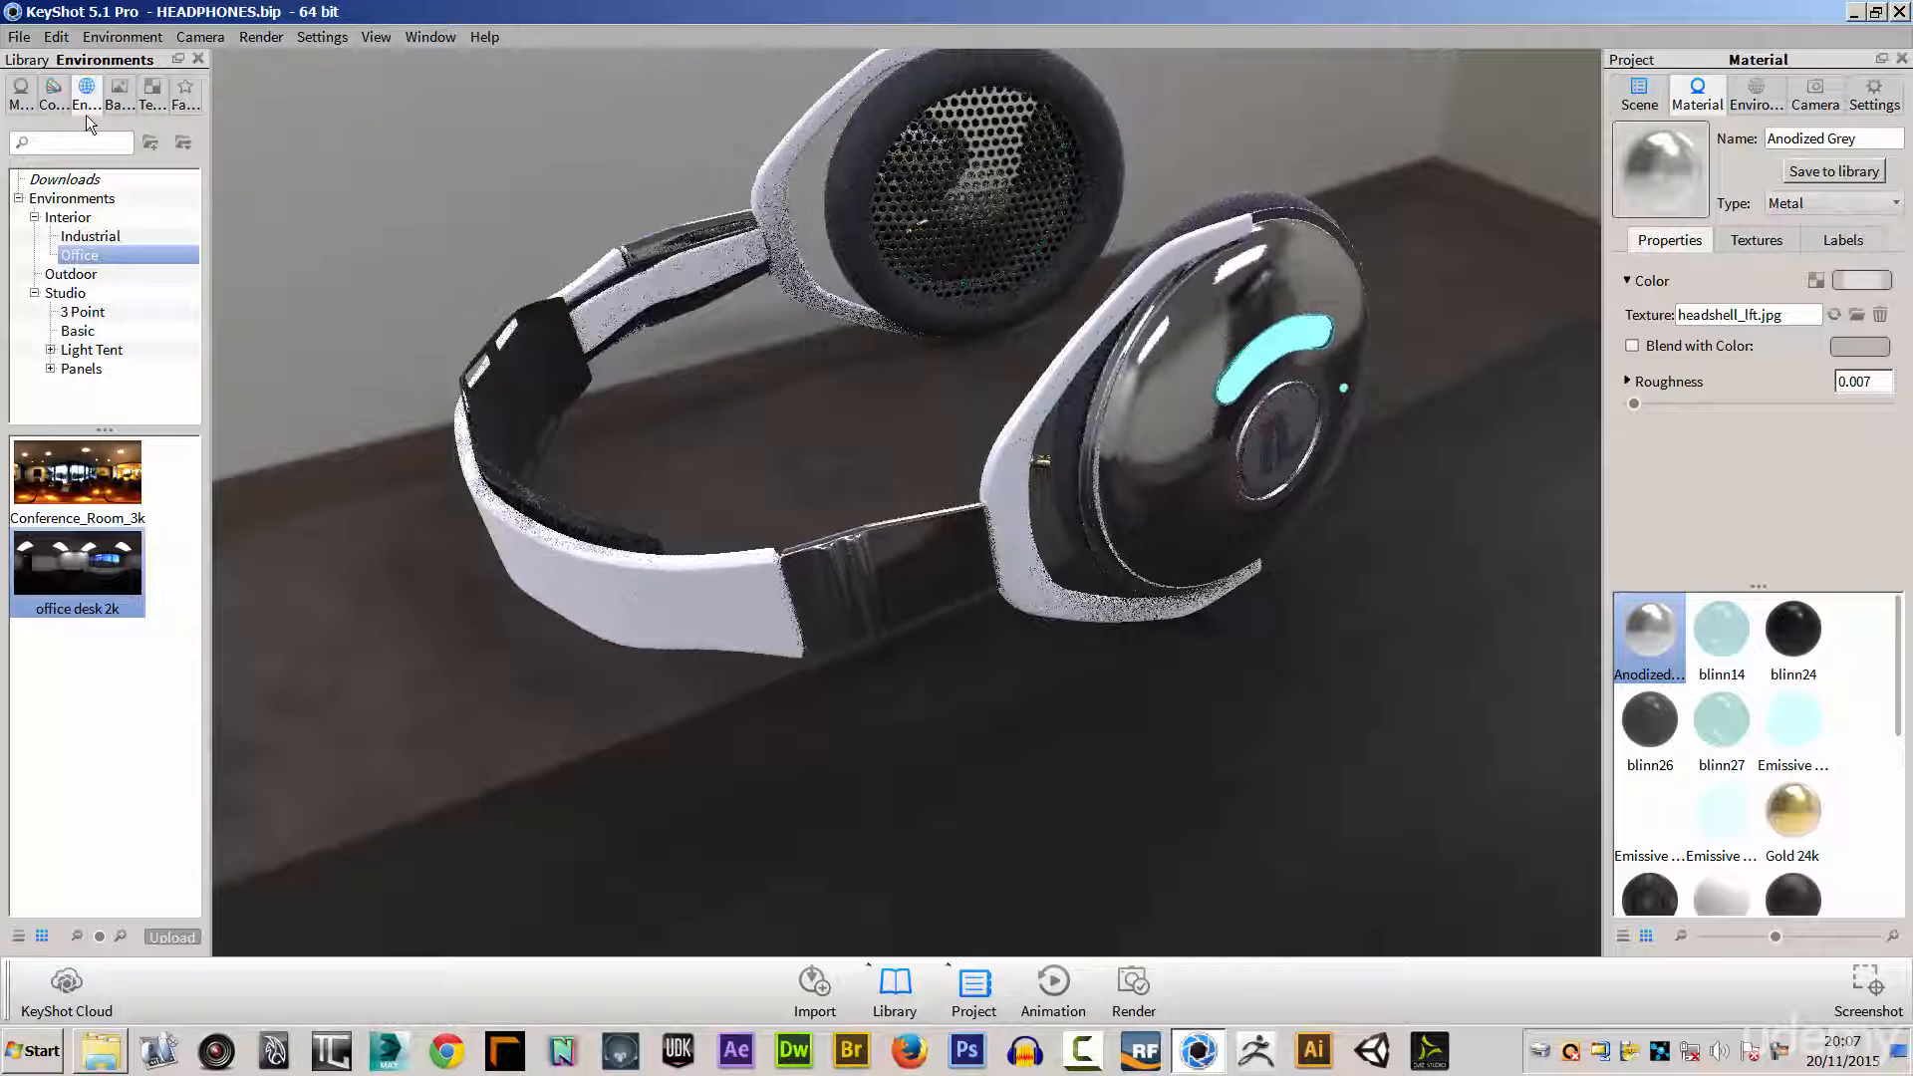
{"action": "left_click_drag", "start_coordinate": [1649, 637], "coordinate": [517, 412]}
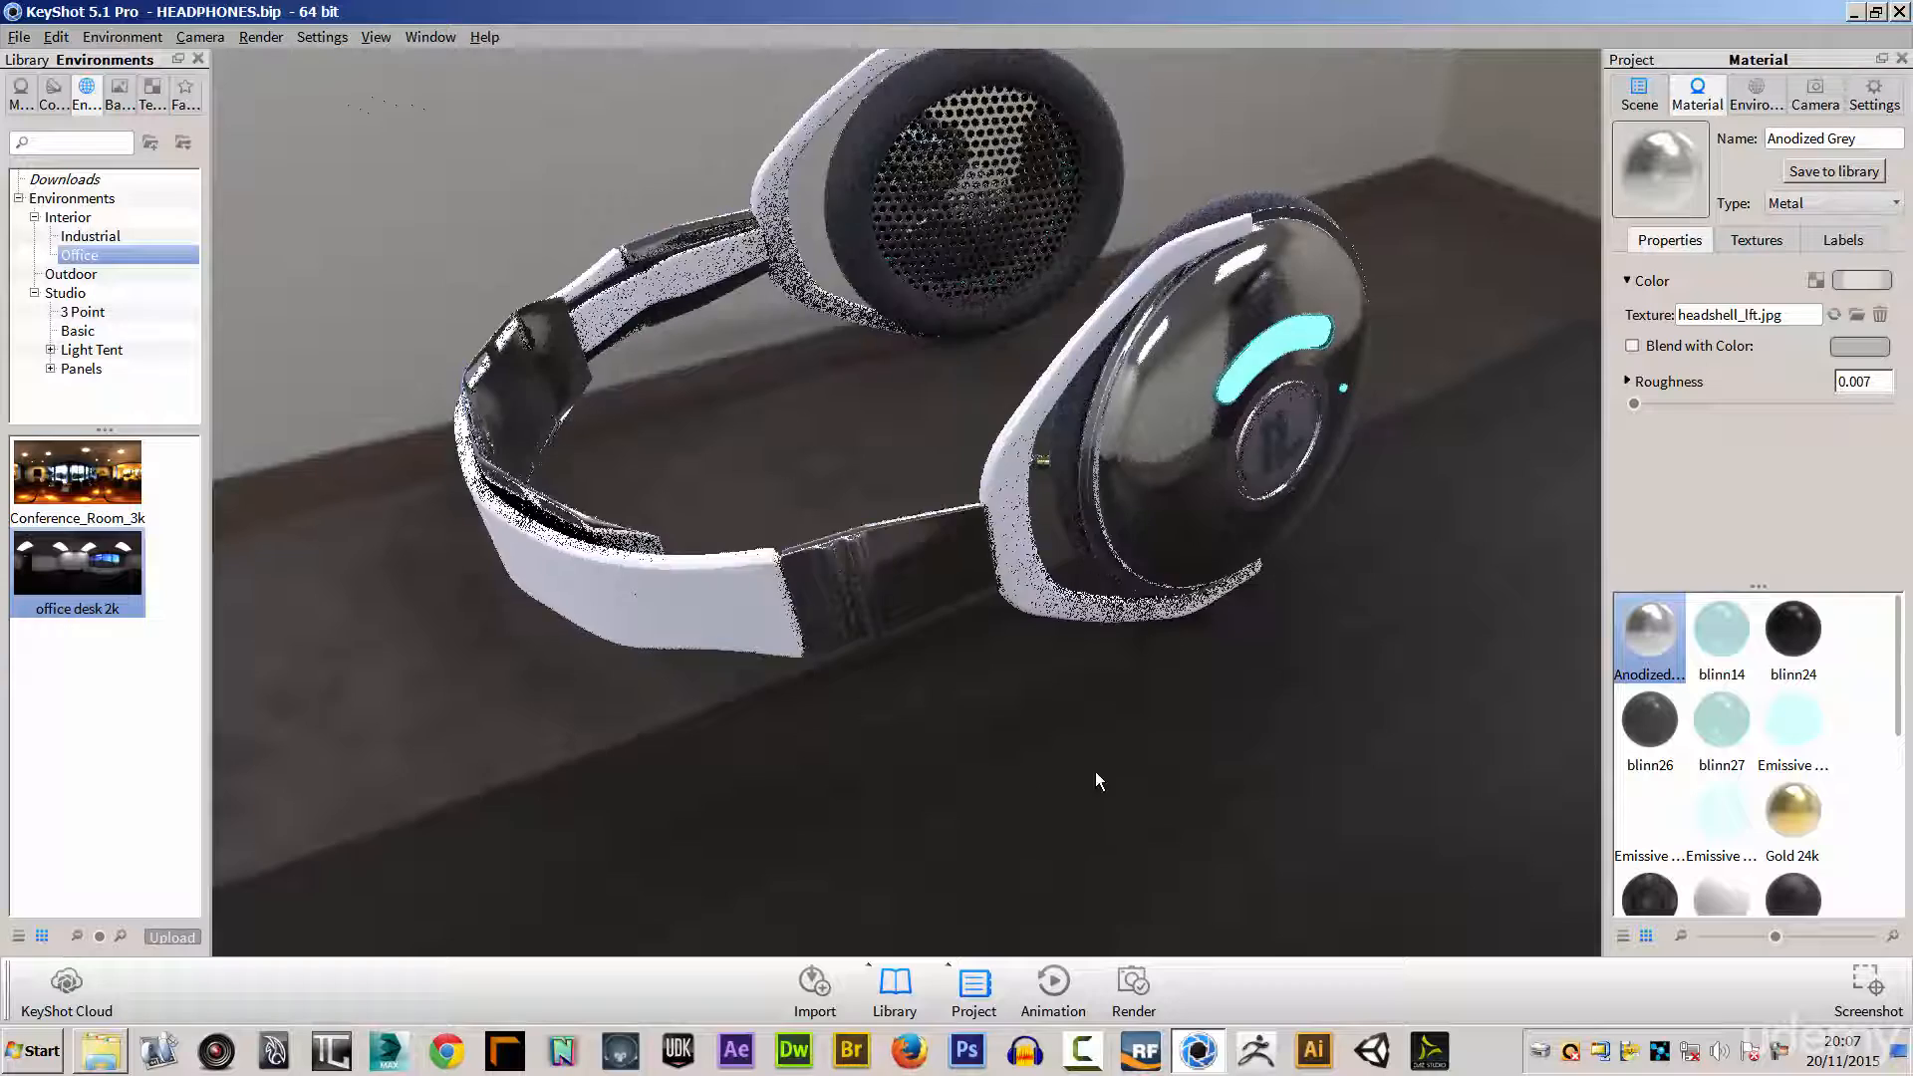
{"action": "left_click_drag", "start_coordinate": [1096, 771], "coordinate": [1388, 691]}
{"action": "left_click_drag", "start_coordinate": [979, 770], "coordinate": [661, 805]}
{"action": "left_click_drag", "start_coordinate": [1098, 684], "coordinate": [1172, 536]}
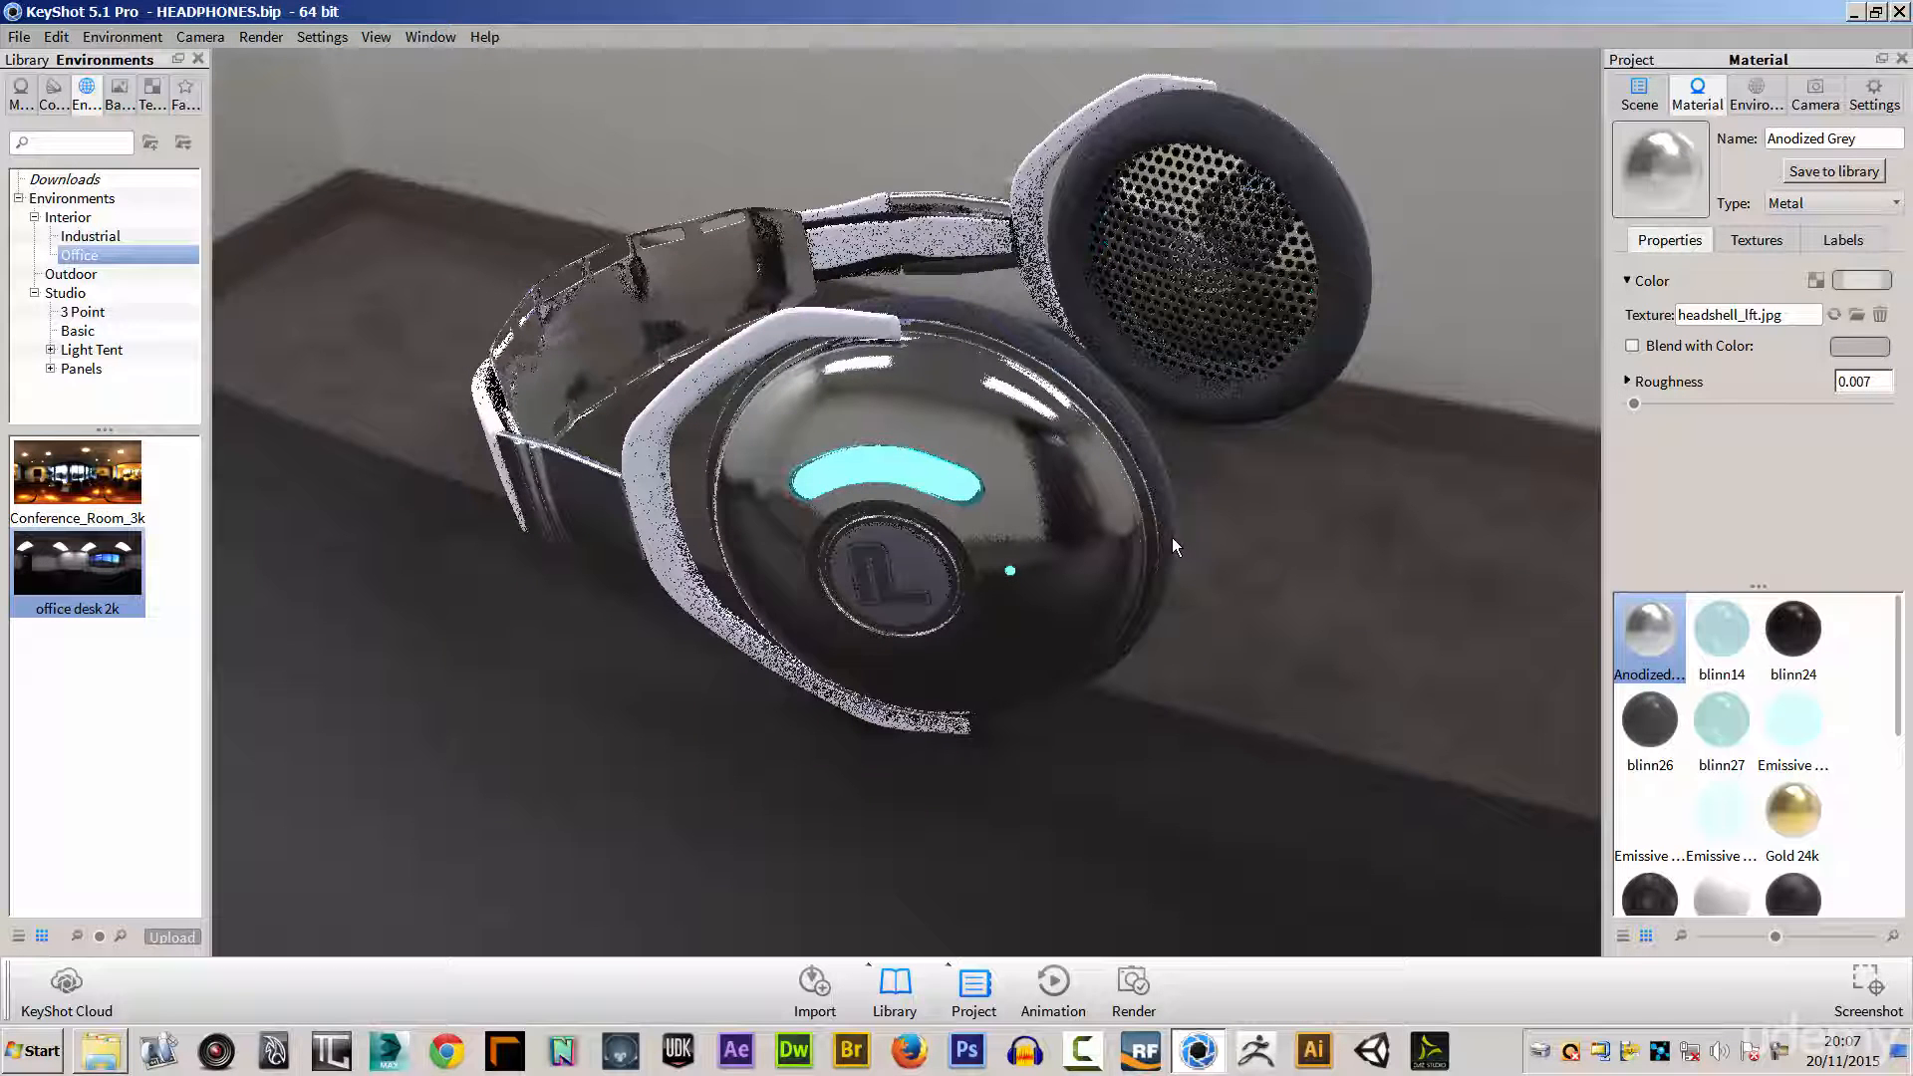
Step: Apply the Conference_Room_3k environment and check how the headphones look in it
{"action": "left_click", "coordinate": [1641, 97]}
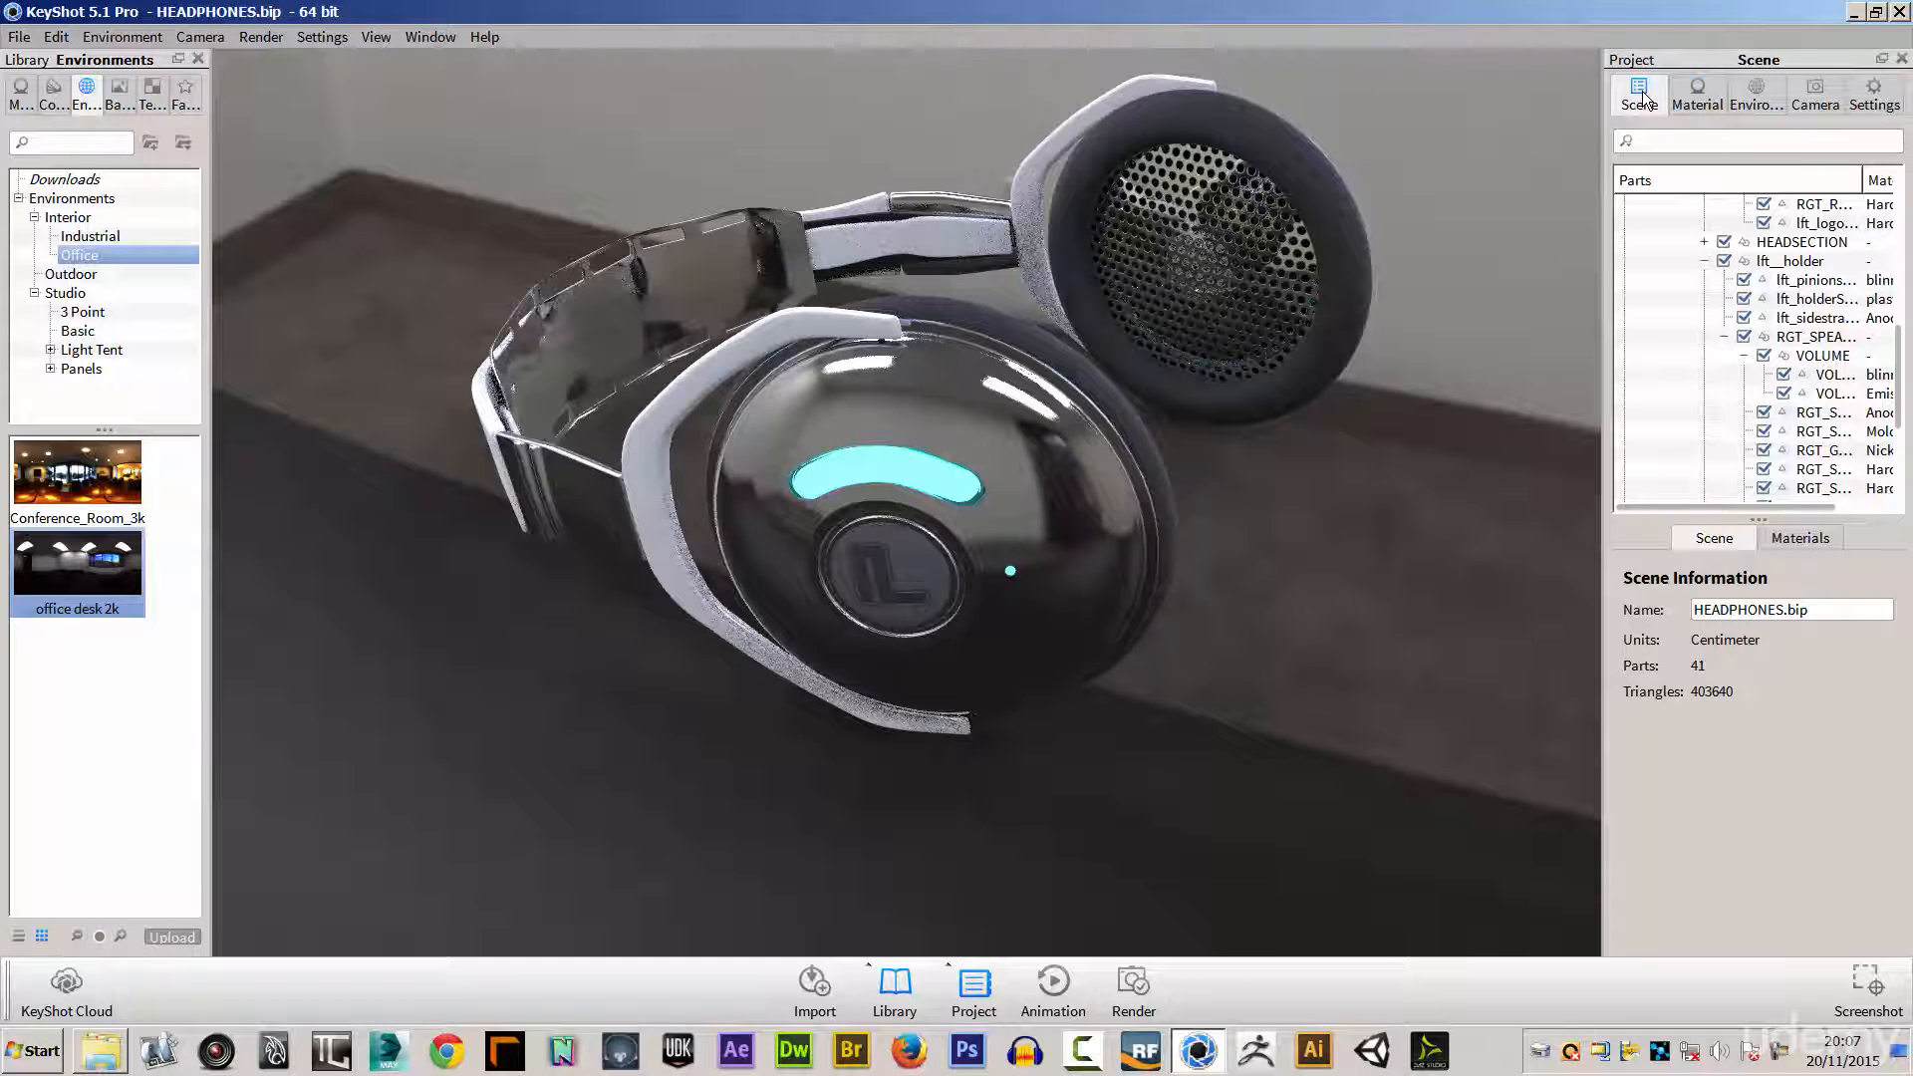
{"action": "left_click", "coordinate": [1756, 97]}
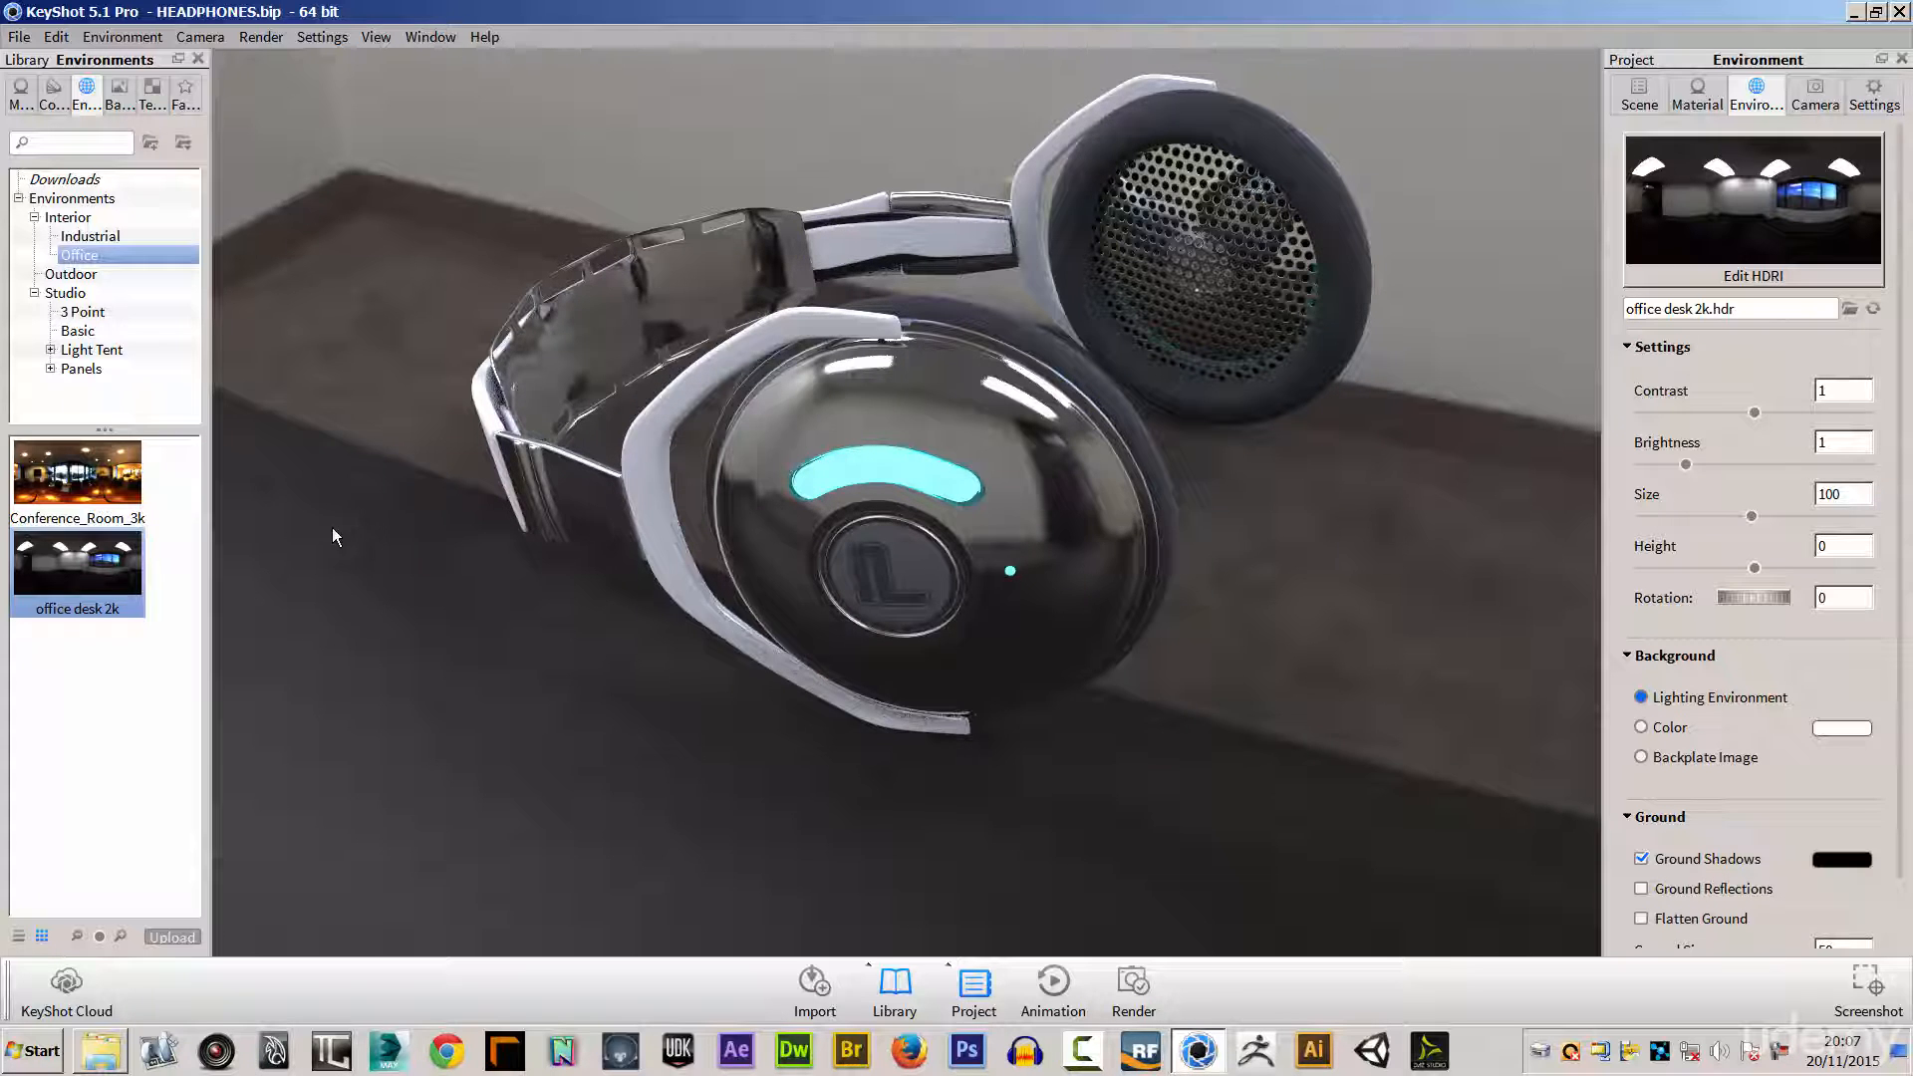
{"action": "left_click_drag", "start_coordinate": [1036, 610], "coordinate": [912, 536]}
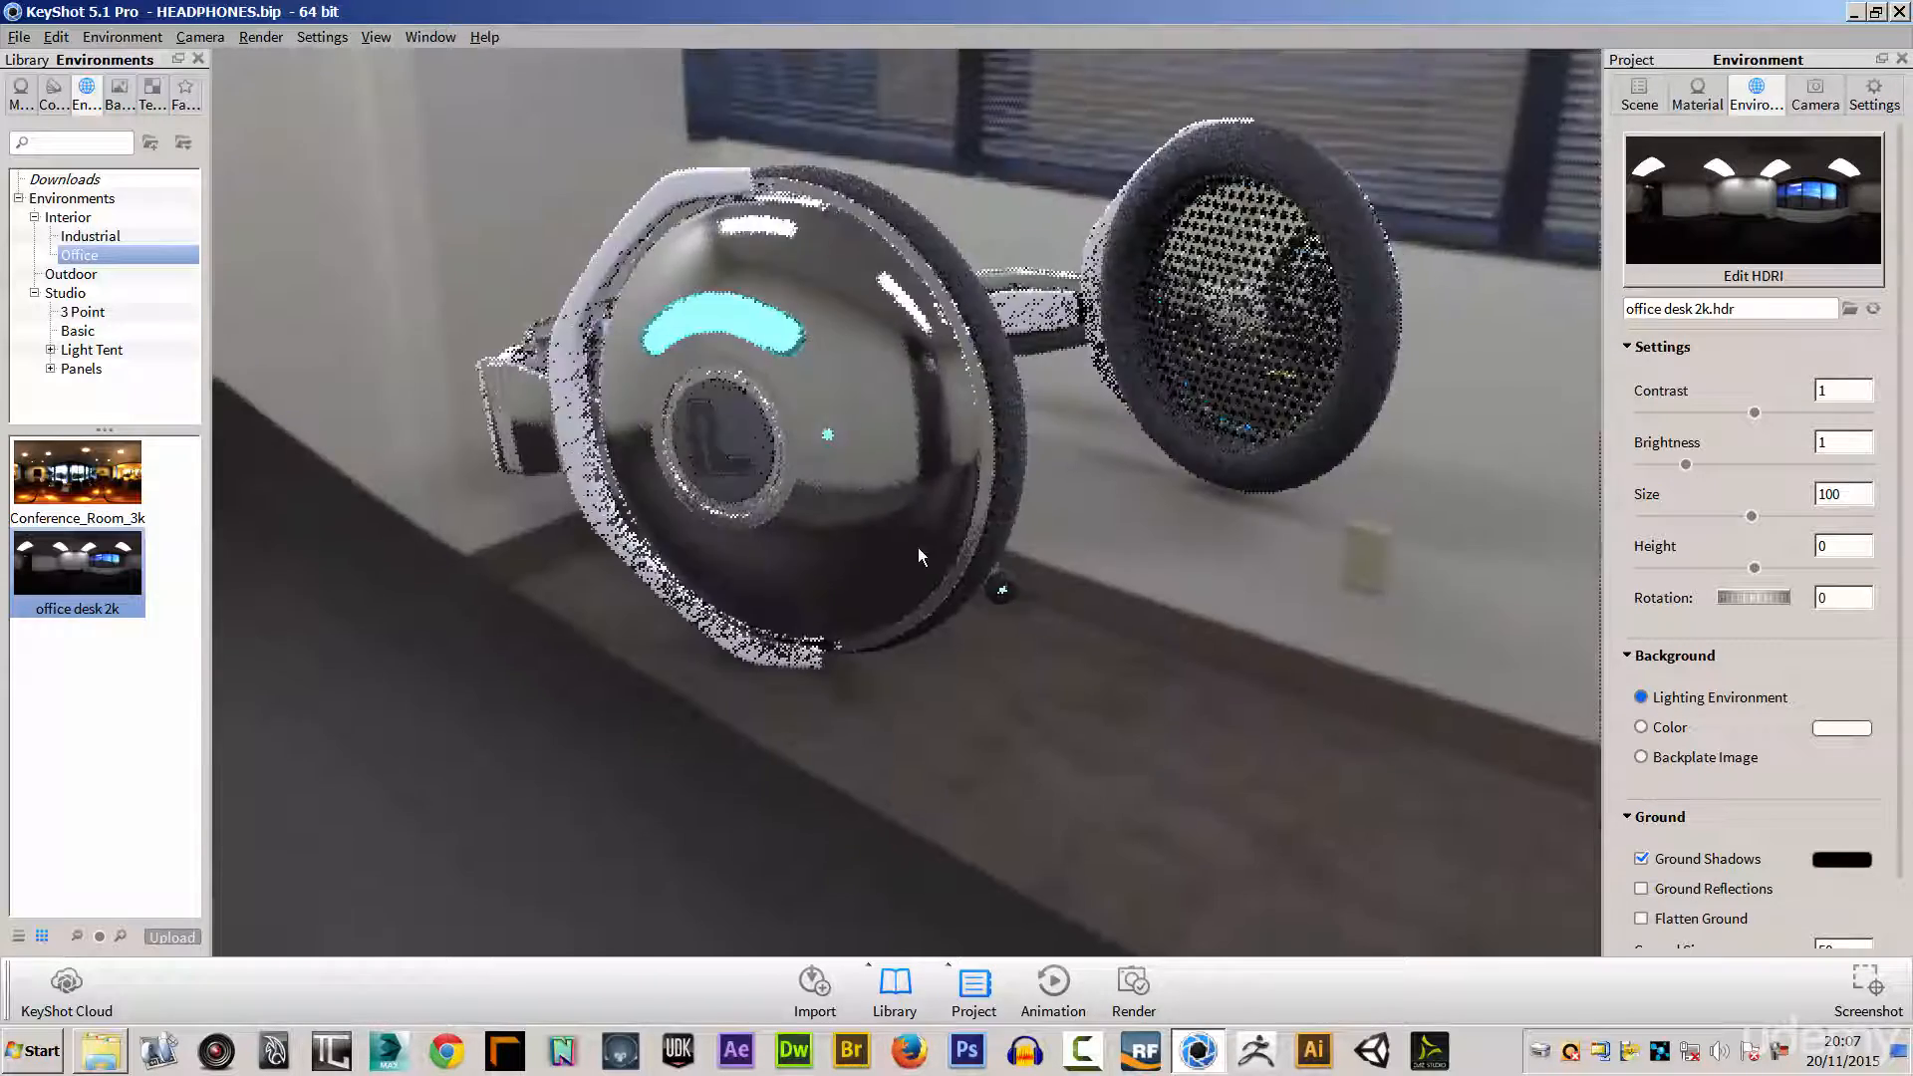
{"action": "left_click_drag", "start_coordinate": [1079, 668], "coordinate": [911, 627]}
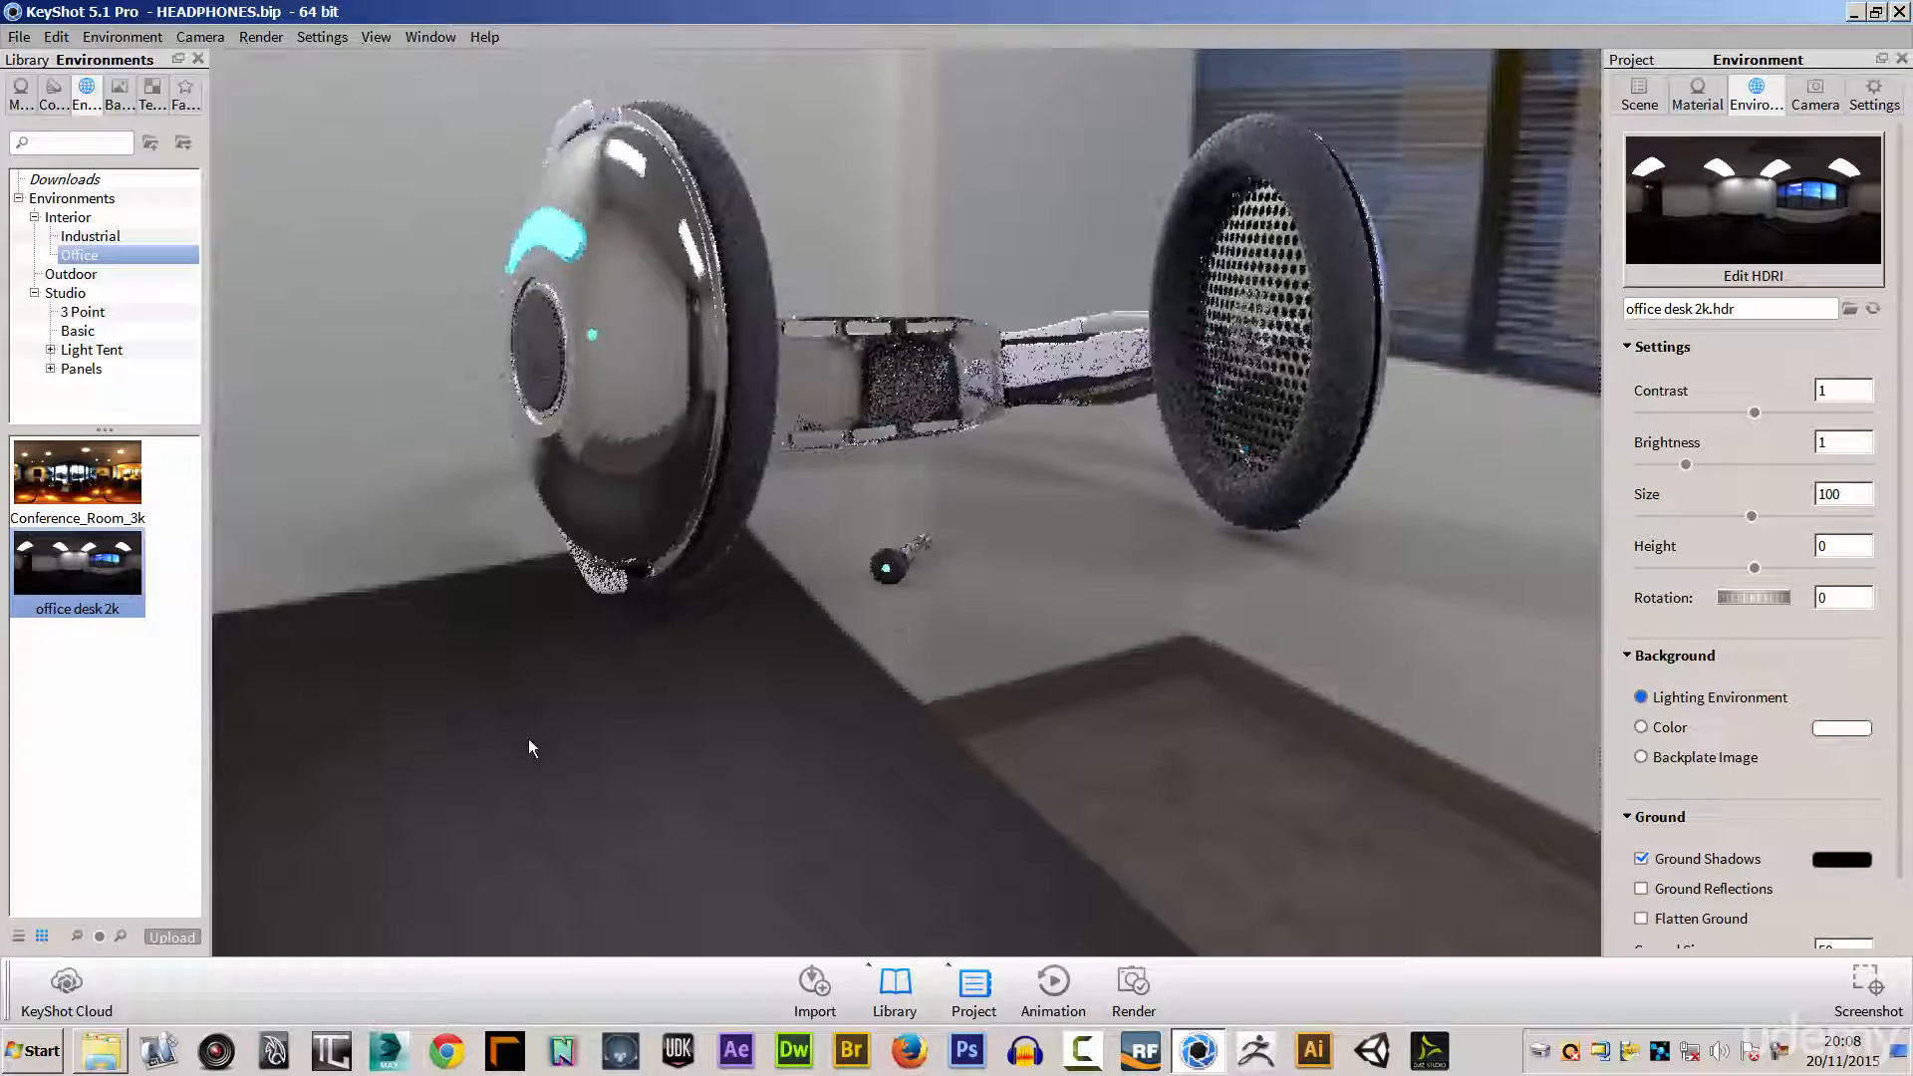
{"action": "left_click_drag", "start_coordinate": [588, 760], "coordinate": [749, 817]}
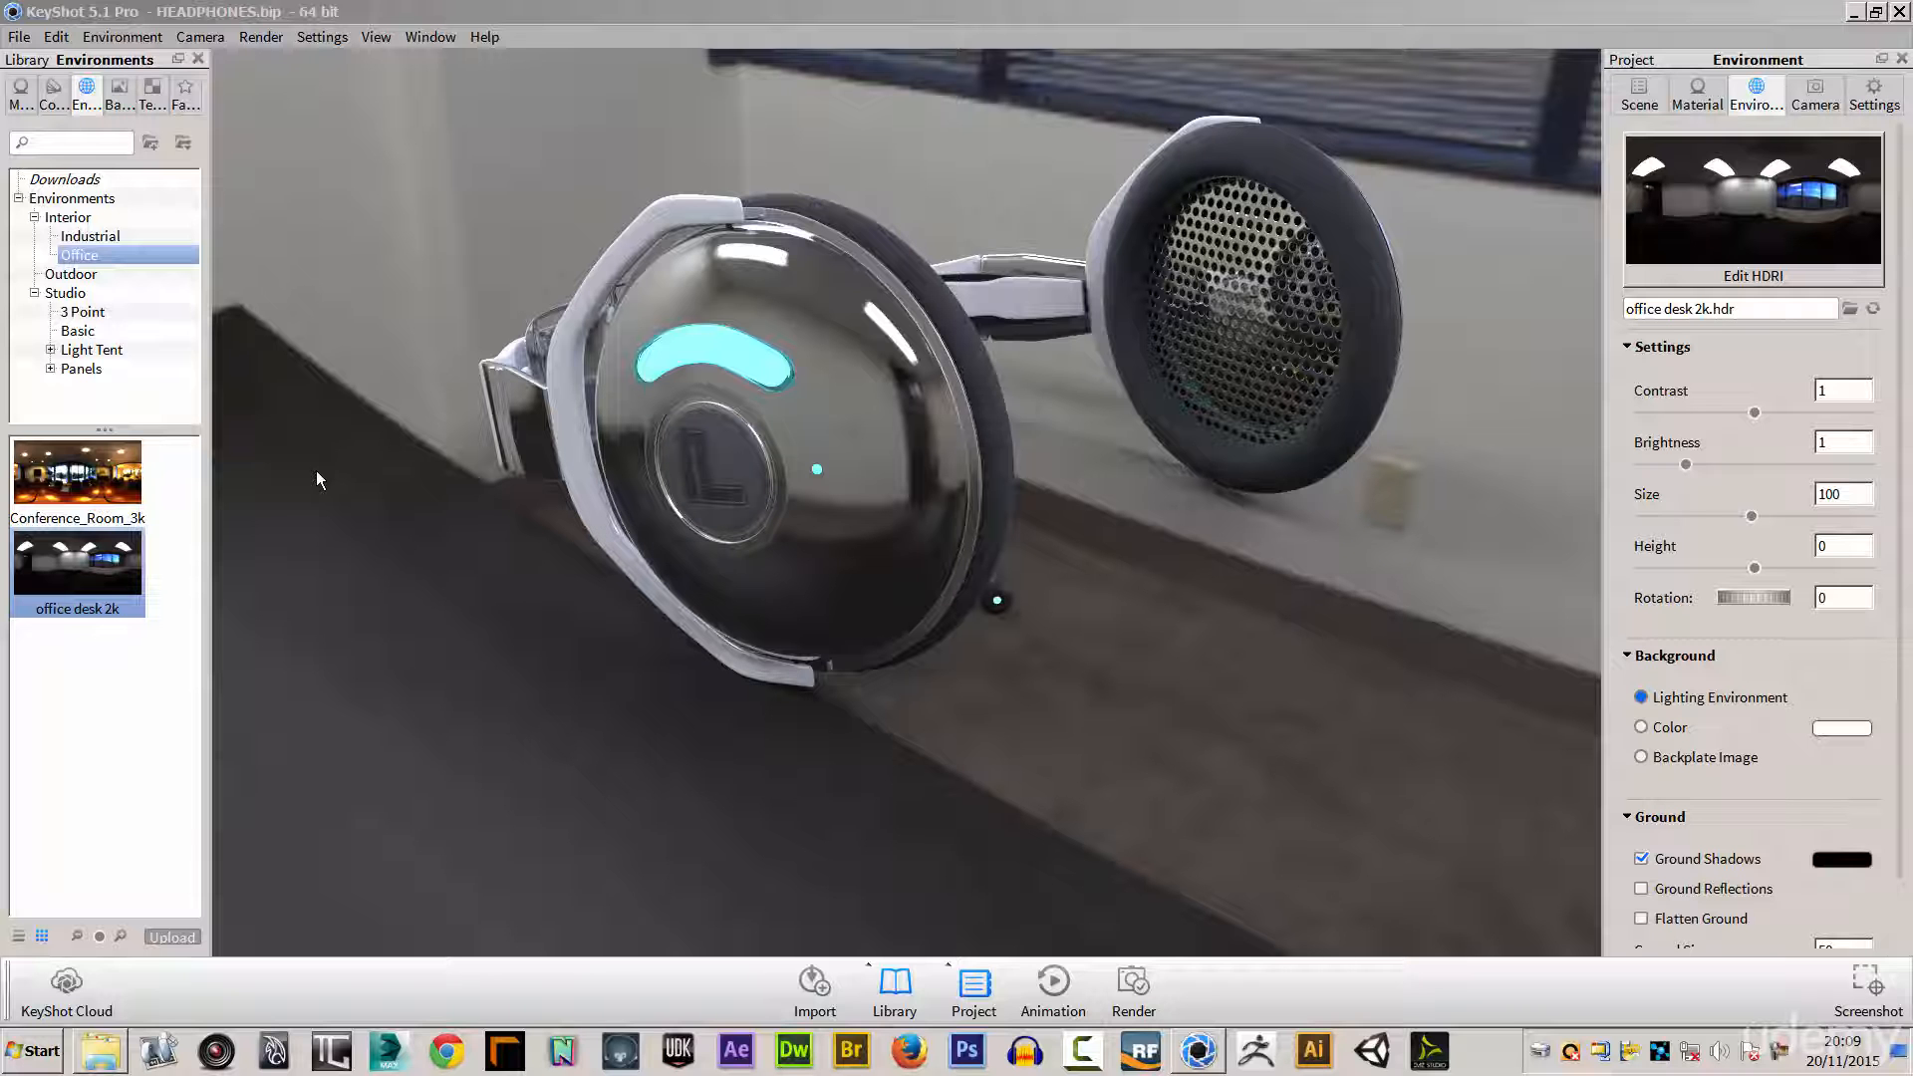
{"action": "left_click_drag", "start_coordinate": [75, 479], "coordinate": [290, 512]}
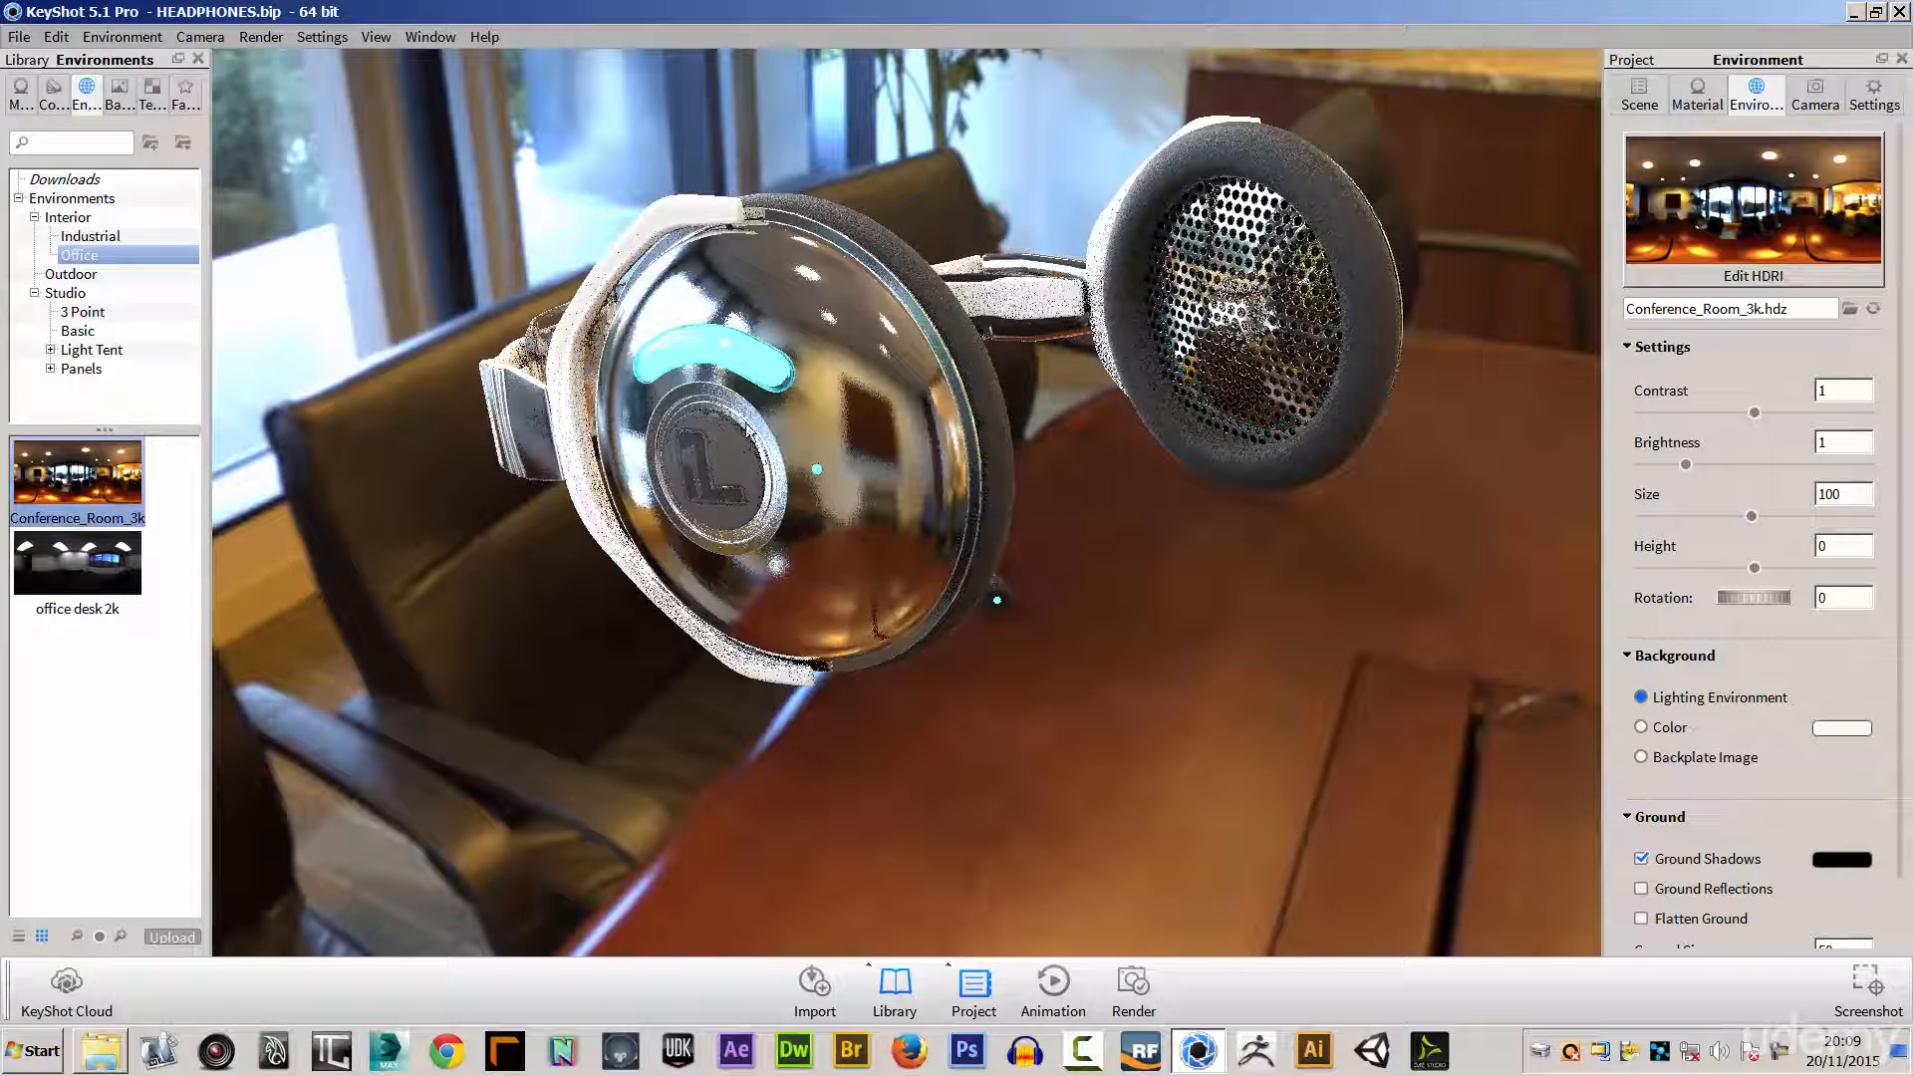
{"action": "mouse_move", "coordinate": [825, 761]}
{"action": "left_mouse_down"}
{"action": "mouse_move", "coordinate": [847, 757]}
{"action": "mouse_move", "coordinate": [817, 769]}
{"action": "left_mouse_up"}
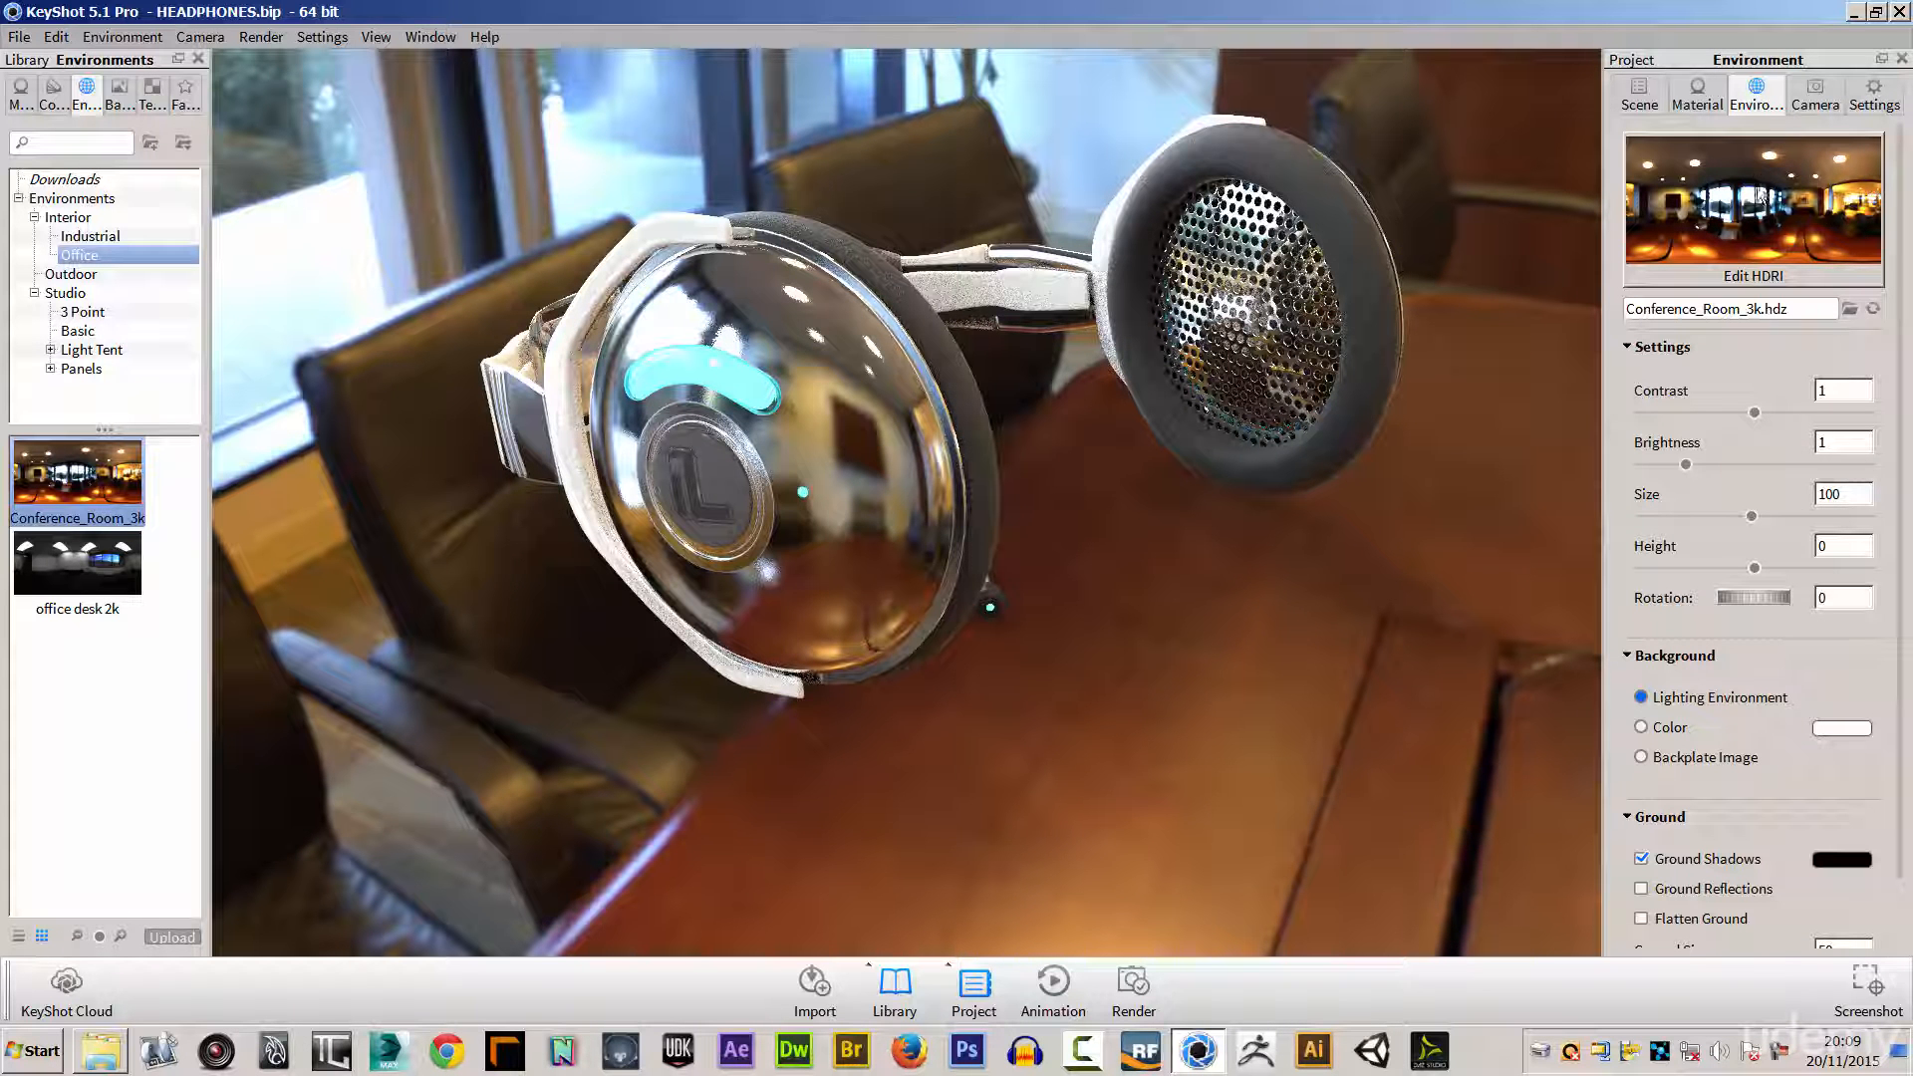
Step: Load Japan_subway2_FINAL.hdr from the 3D_HDRI folder as the lighting environment
{"action": "left_click", "coordinate": [432, 37]}
{"action": "mouse_move", "coordinate": [453, 215]}
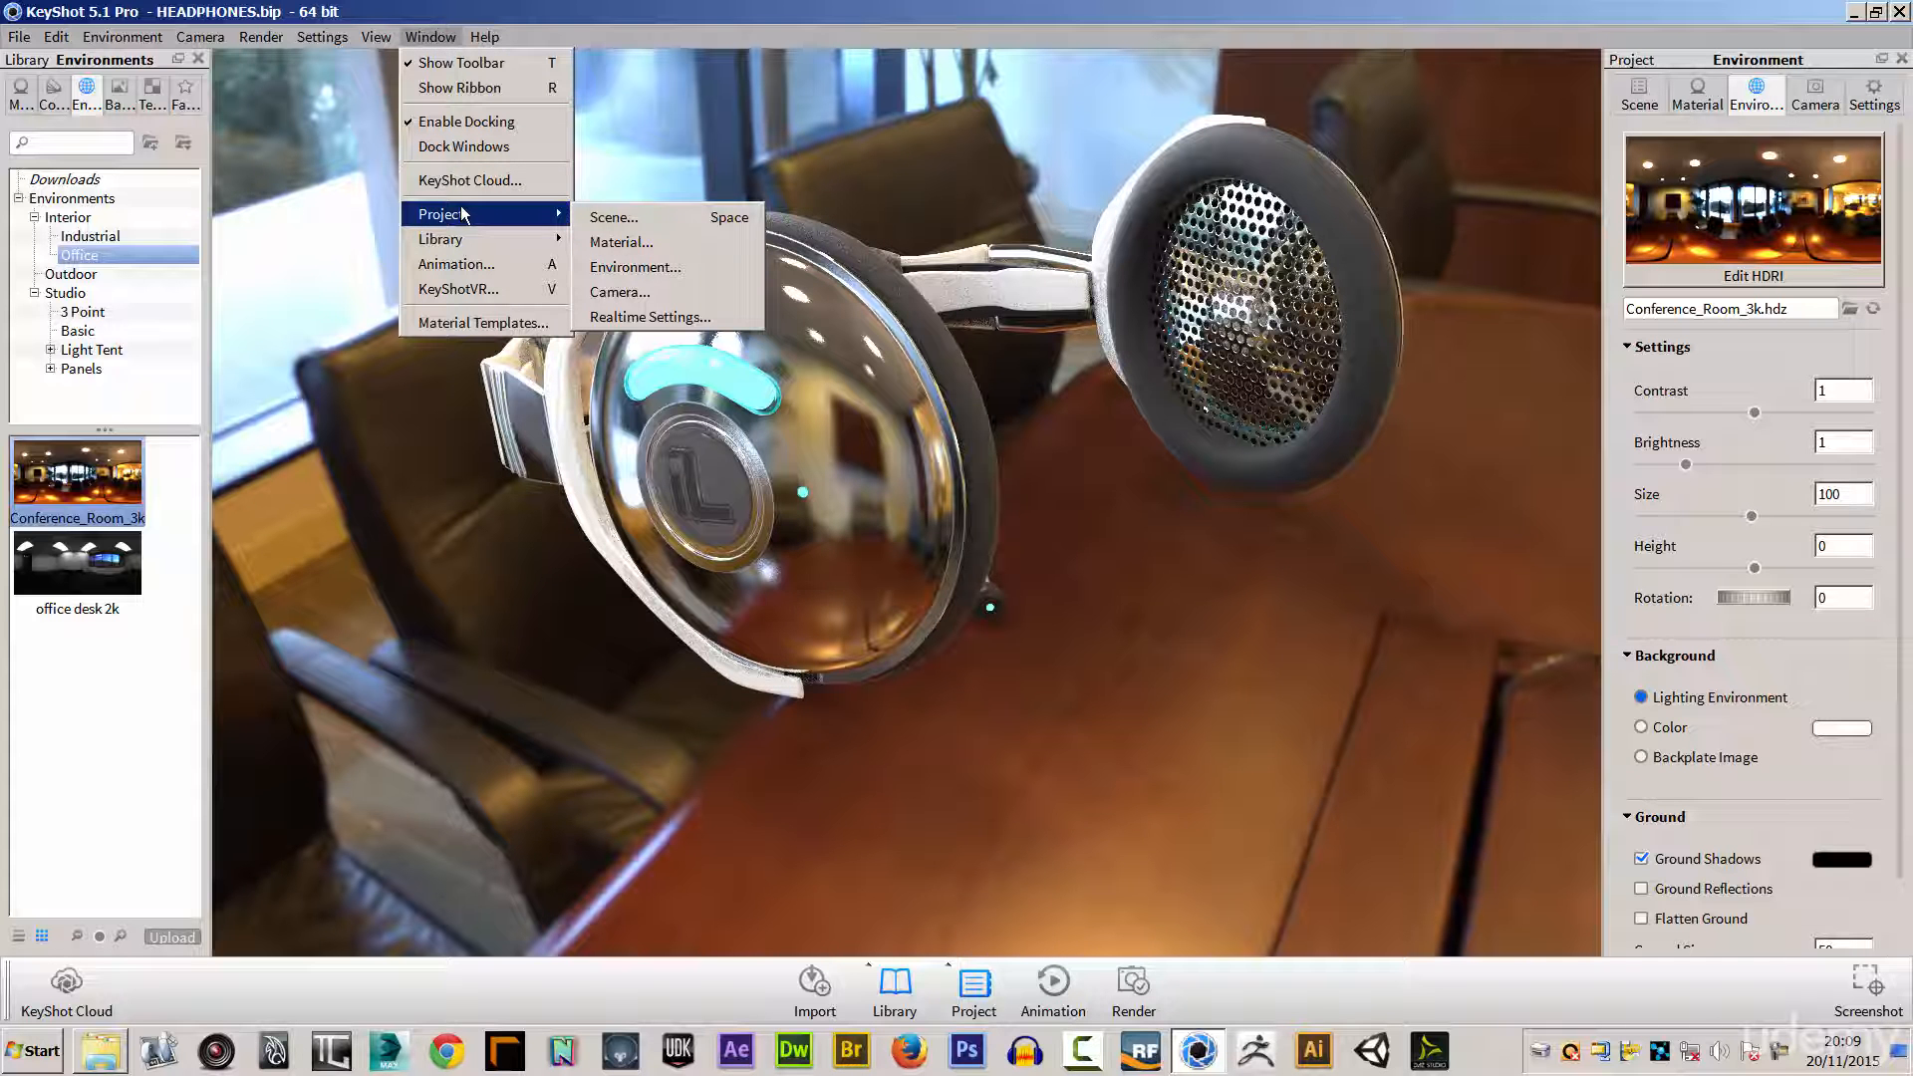
{"action": "left_click", "coordinate": [1803, 348]}
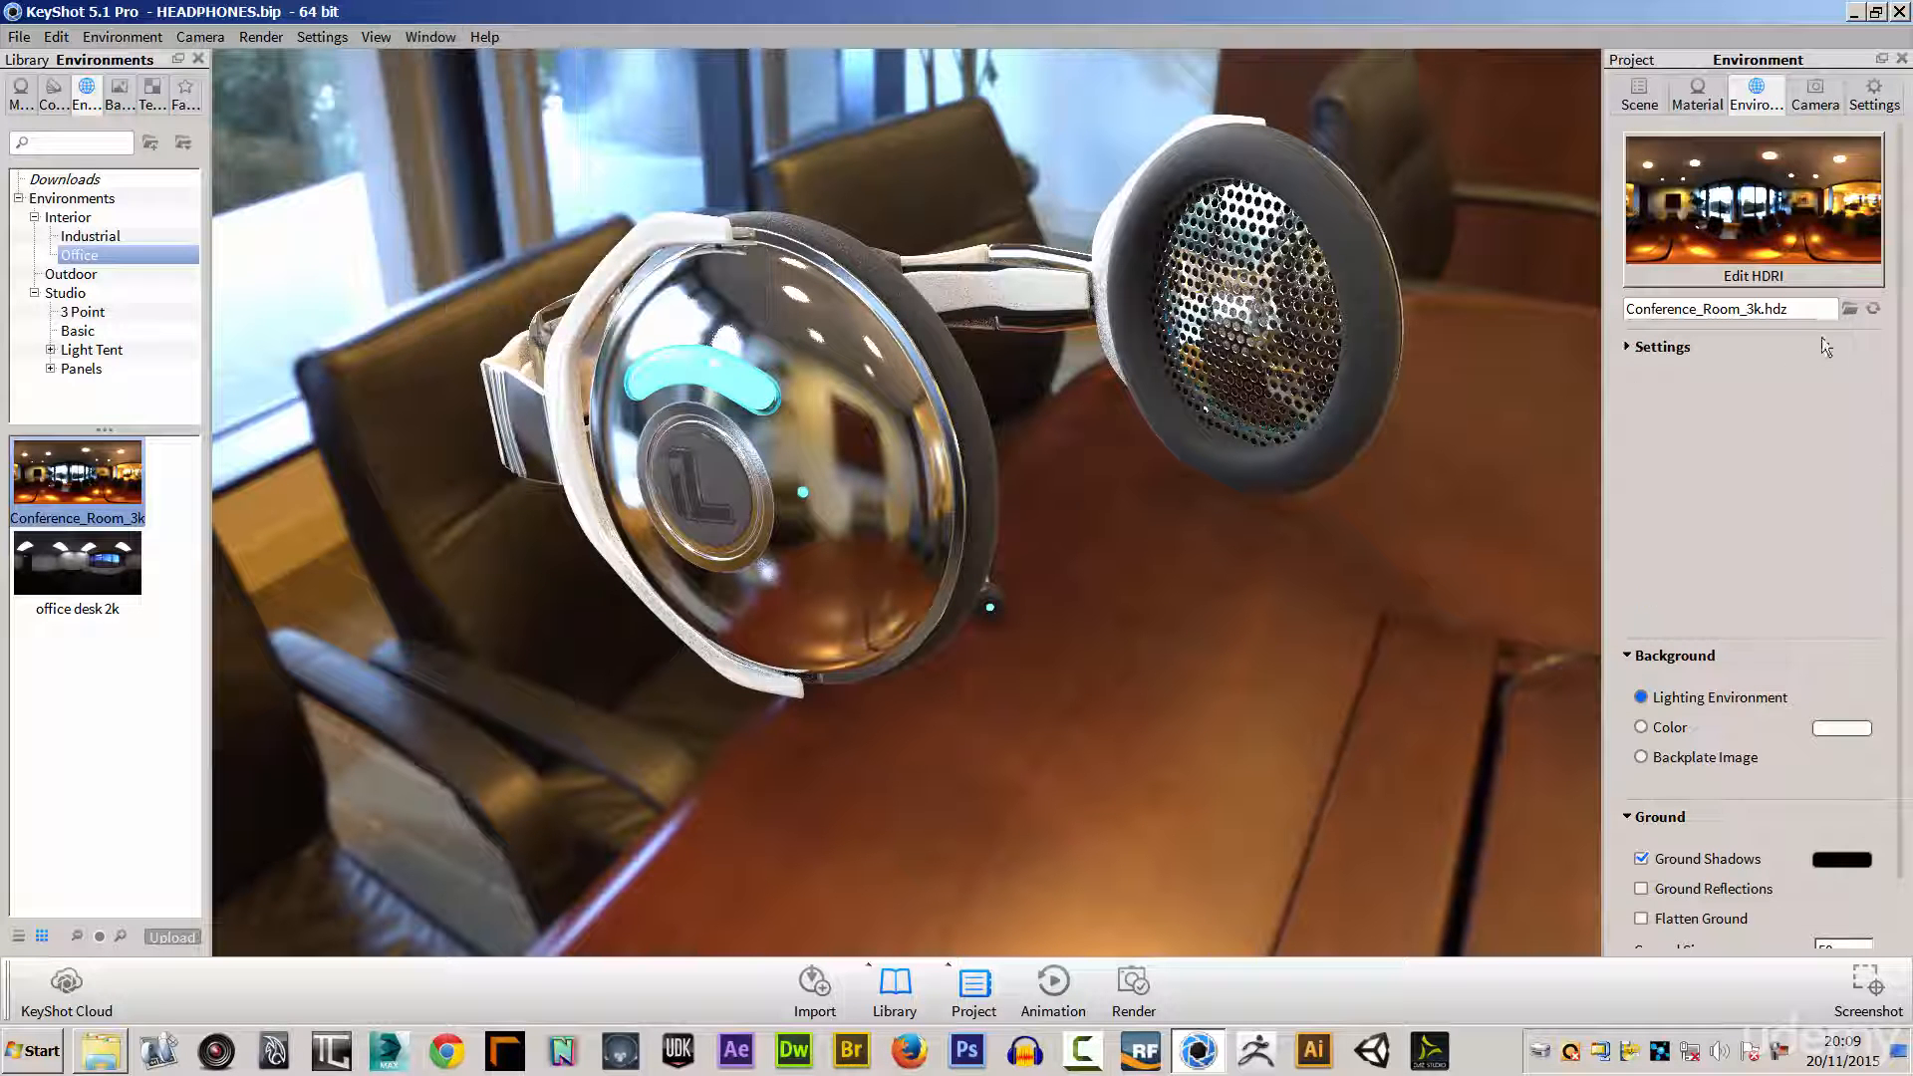
{"action": "left_click", "coordinate": [1864, 309]}
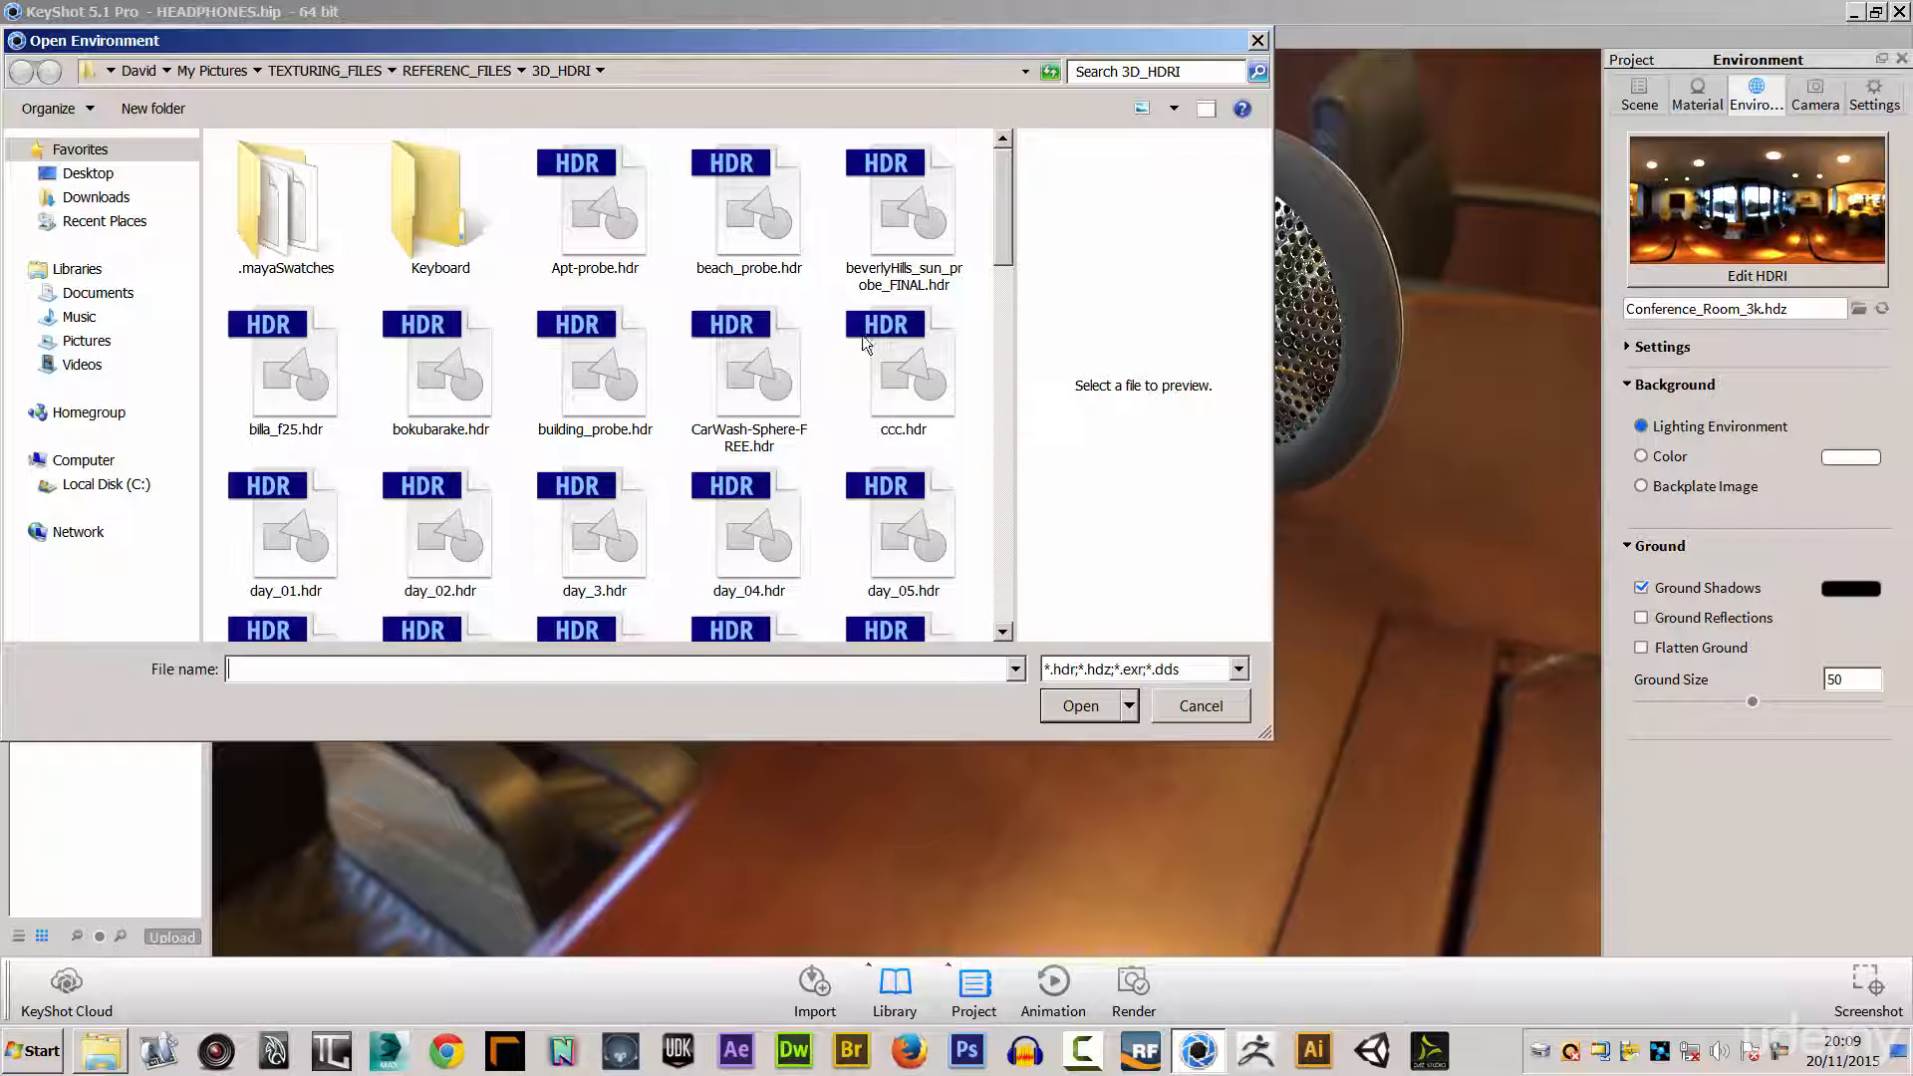
{"action": "scroll", "coordinate": [1007, 215], "scroll_direction": "down", "scroll_amount": 1}
{"action": "left_click", "coordinate": [767, 170]}
{"action": "left_click_drag", "start_coordinate": [1006, 237], "coordinate": [1012, 402]}
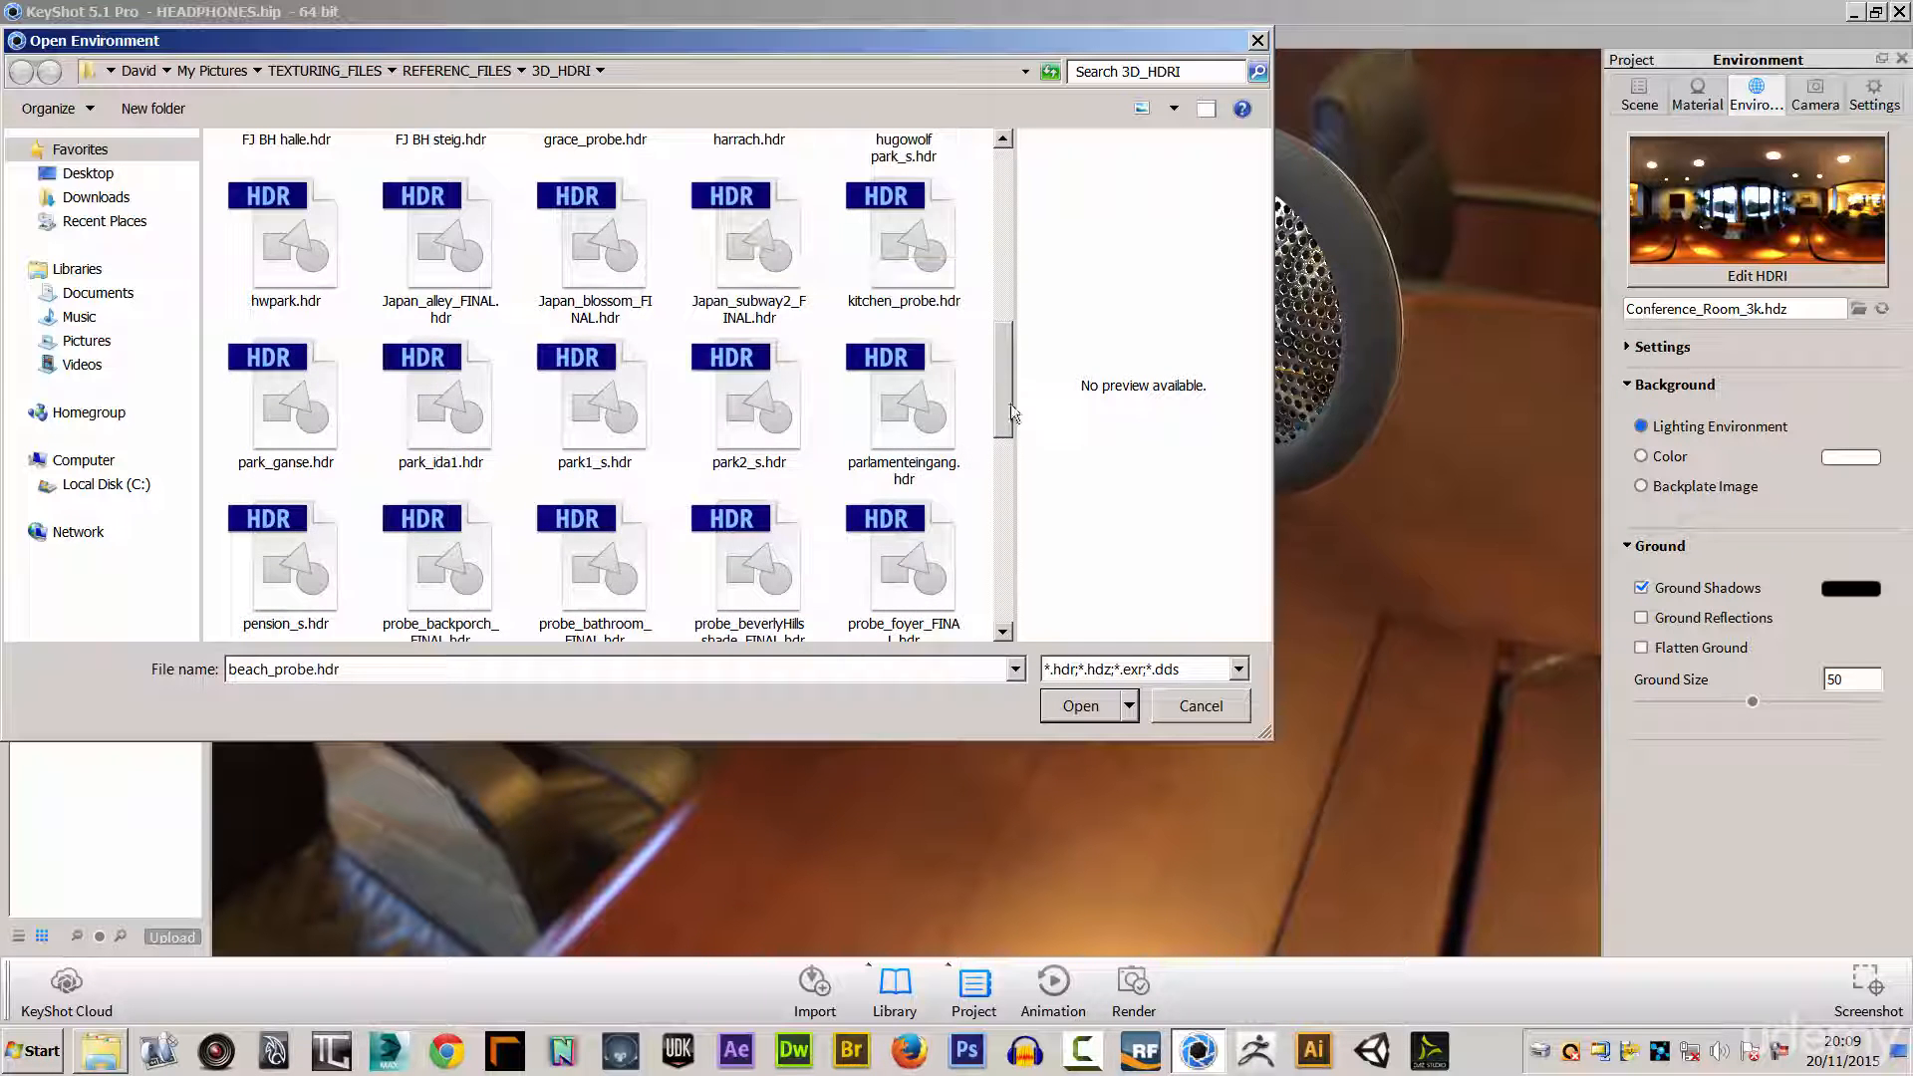
{"action": "left_click", "coordinate": [763, 311]}
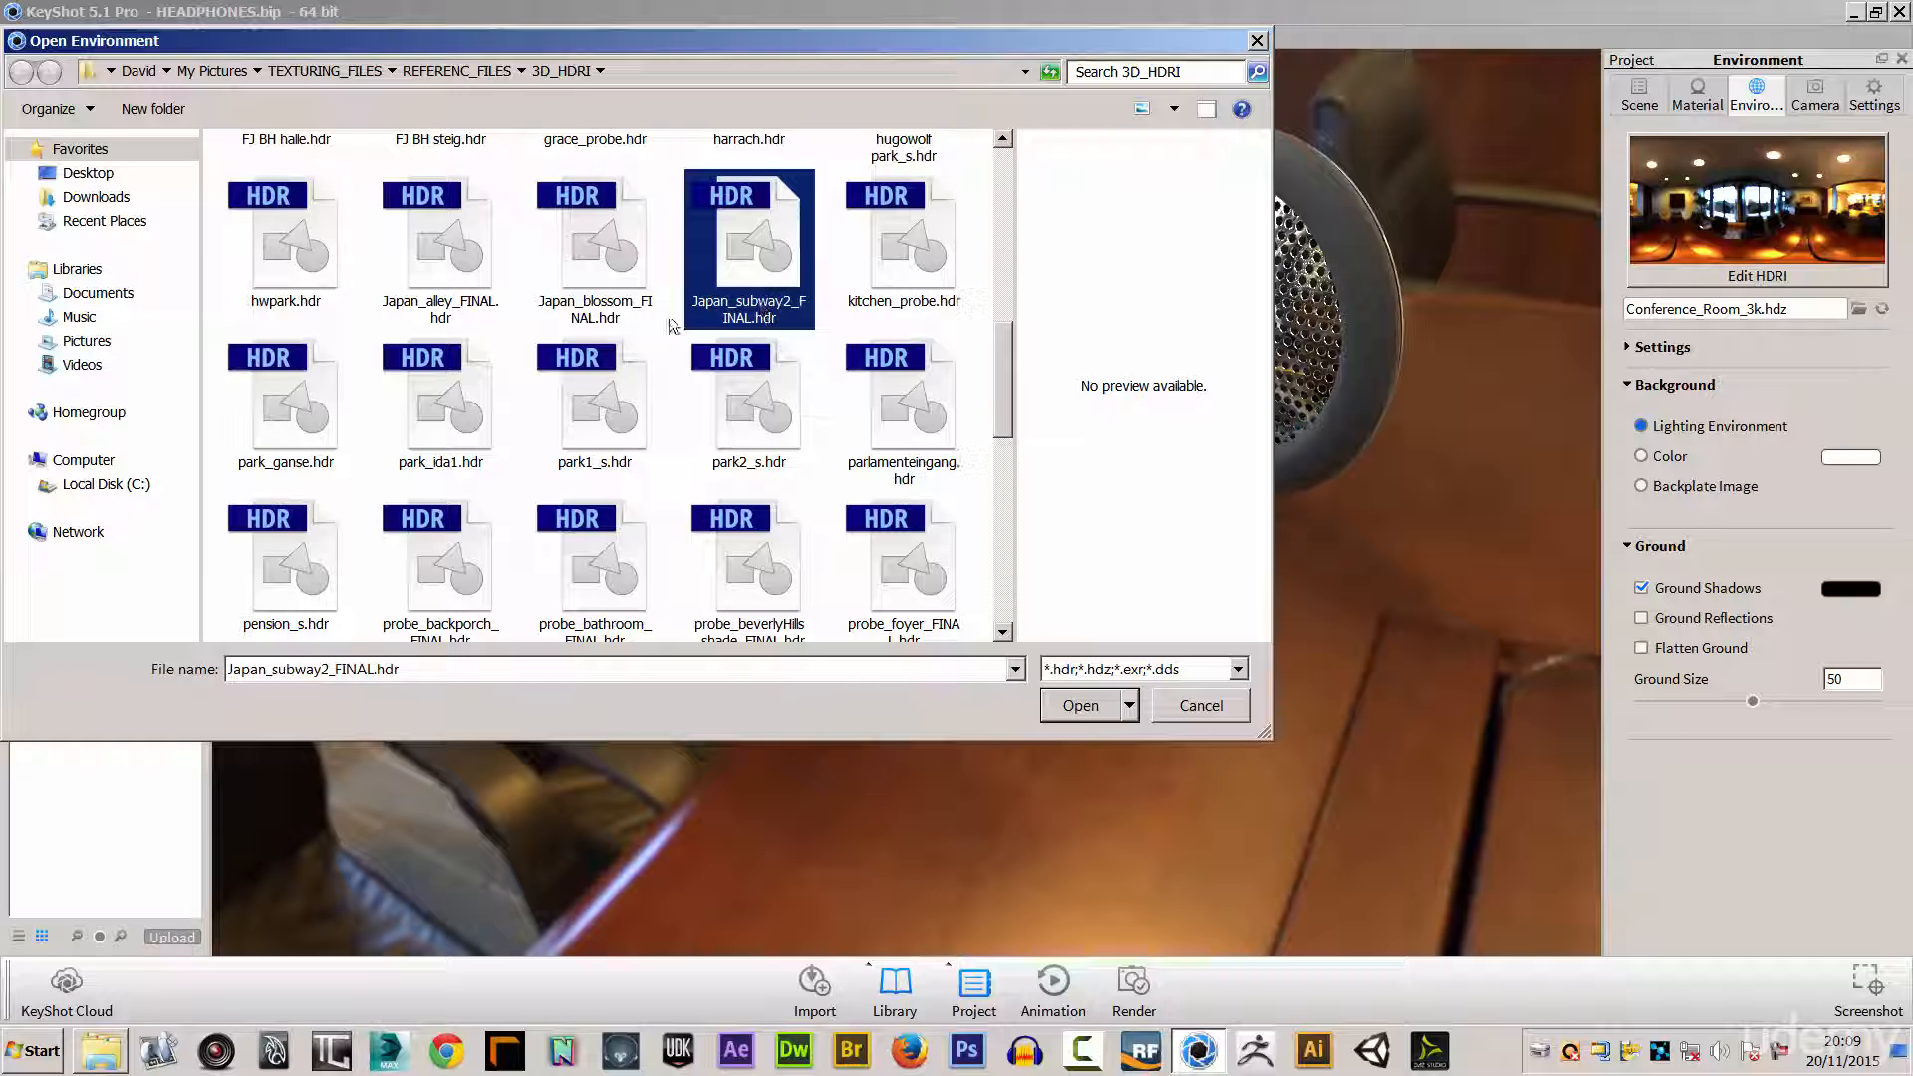
{"action": "left_click", "coordinate": [1079, 710]}
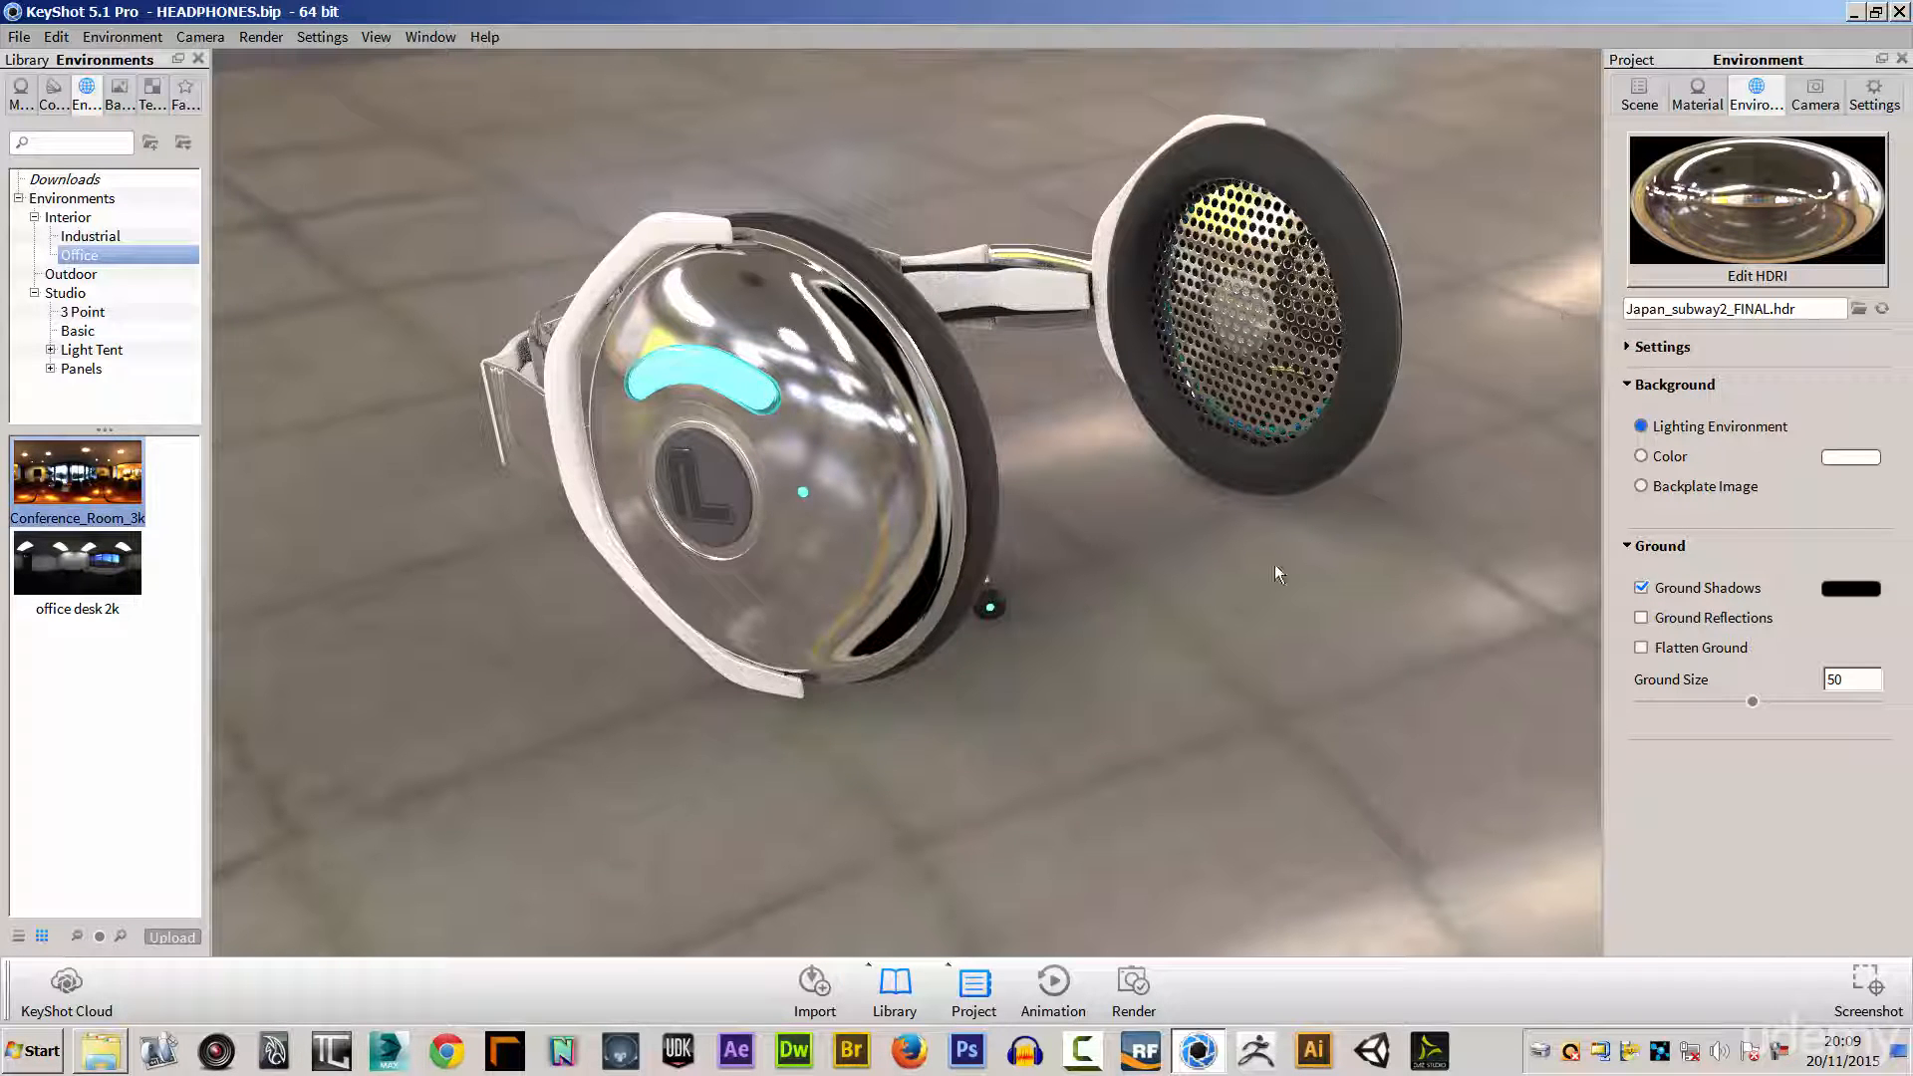
{"action": "left_click_drag", "start_coordinate": [1064, 575], "coordinate": [971, 279]}
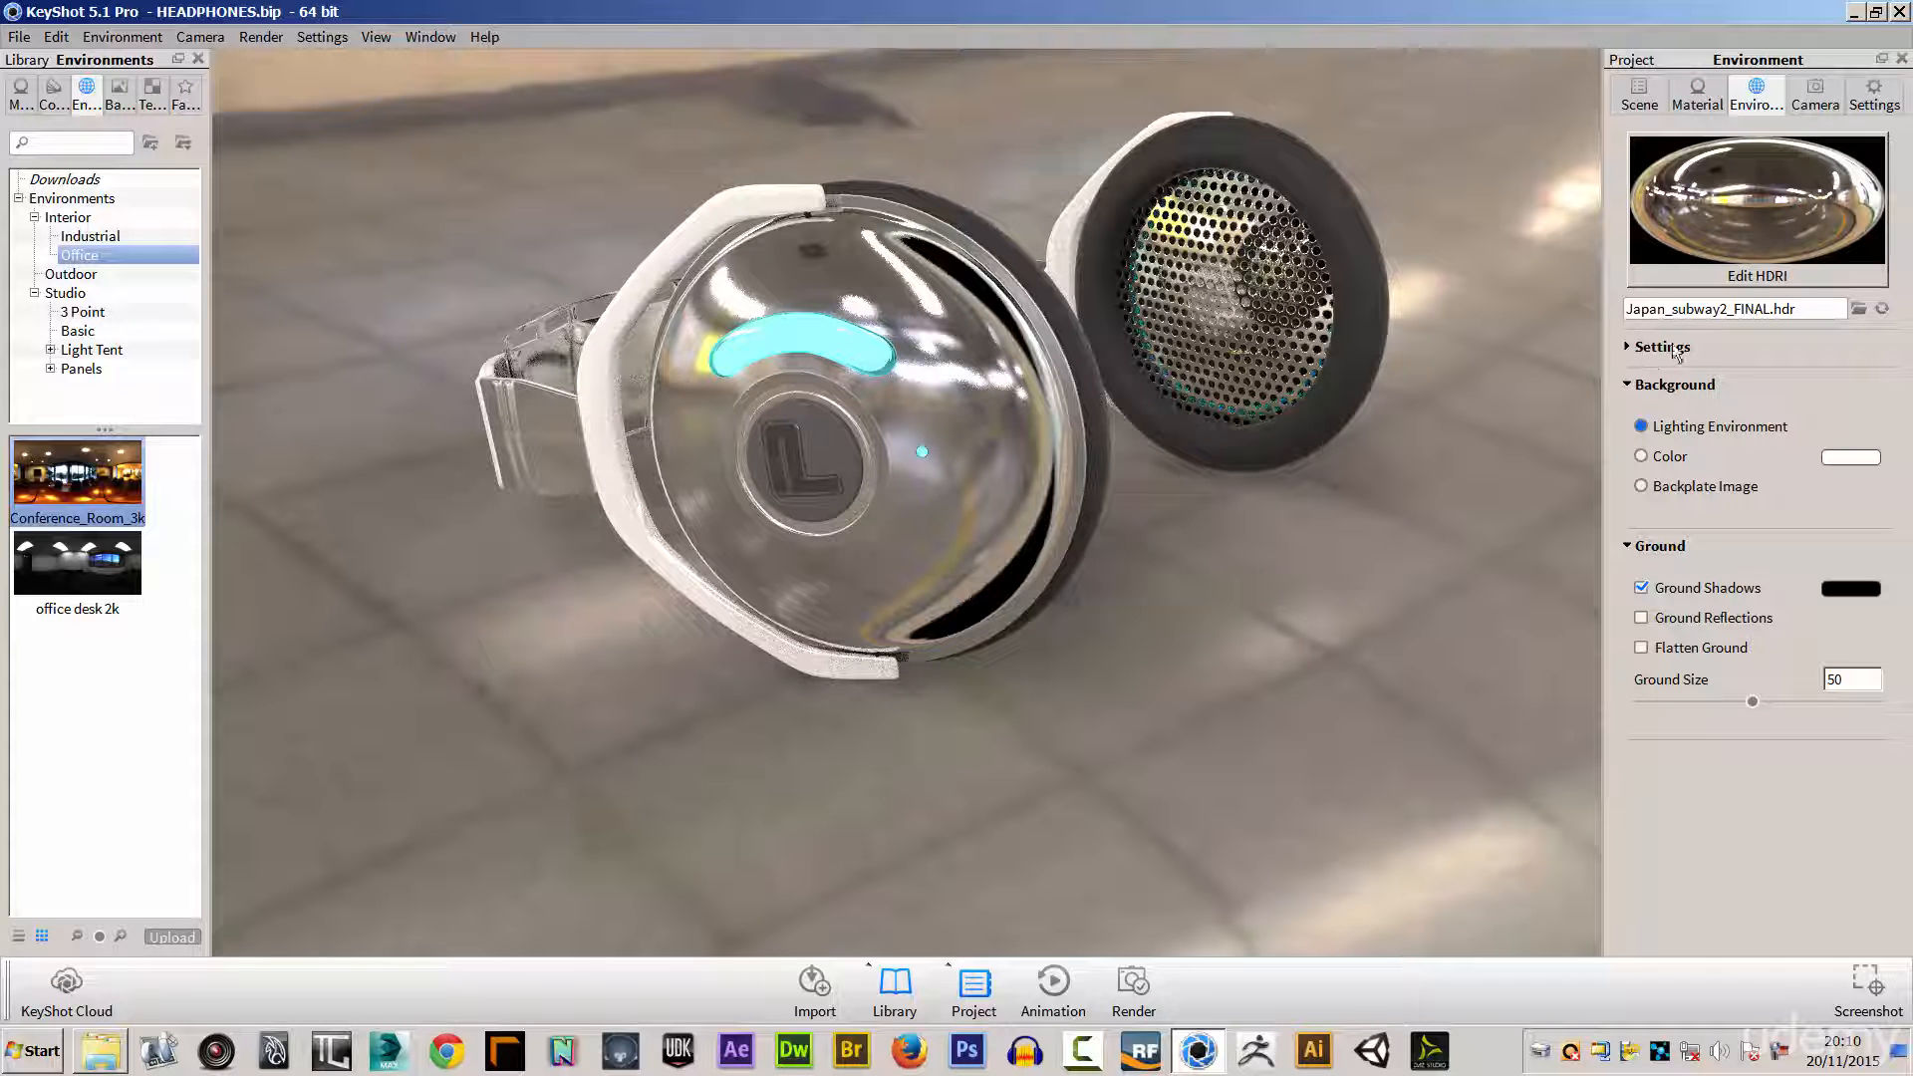
Step: Set the environment's size to 5, height to -0.227 and rotation to 140
{"action": "left_click", "coordinate": [1630, 349]}
{"action": "left_click_drag", "start_coordinate": [1731, 597], "coordinate": [1771, 591]}
{"action": "left_click_drag", "start_coordinate": [1750, 516], "coordinate": [1648, 518]}
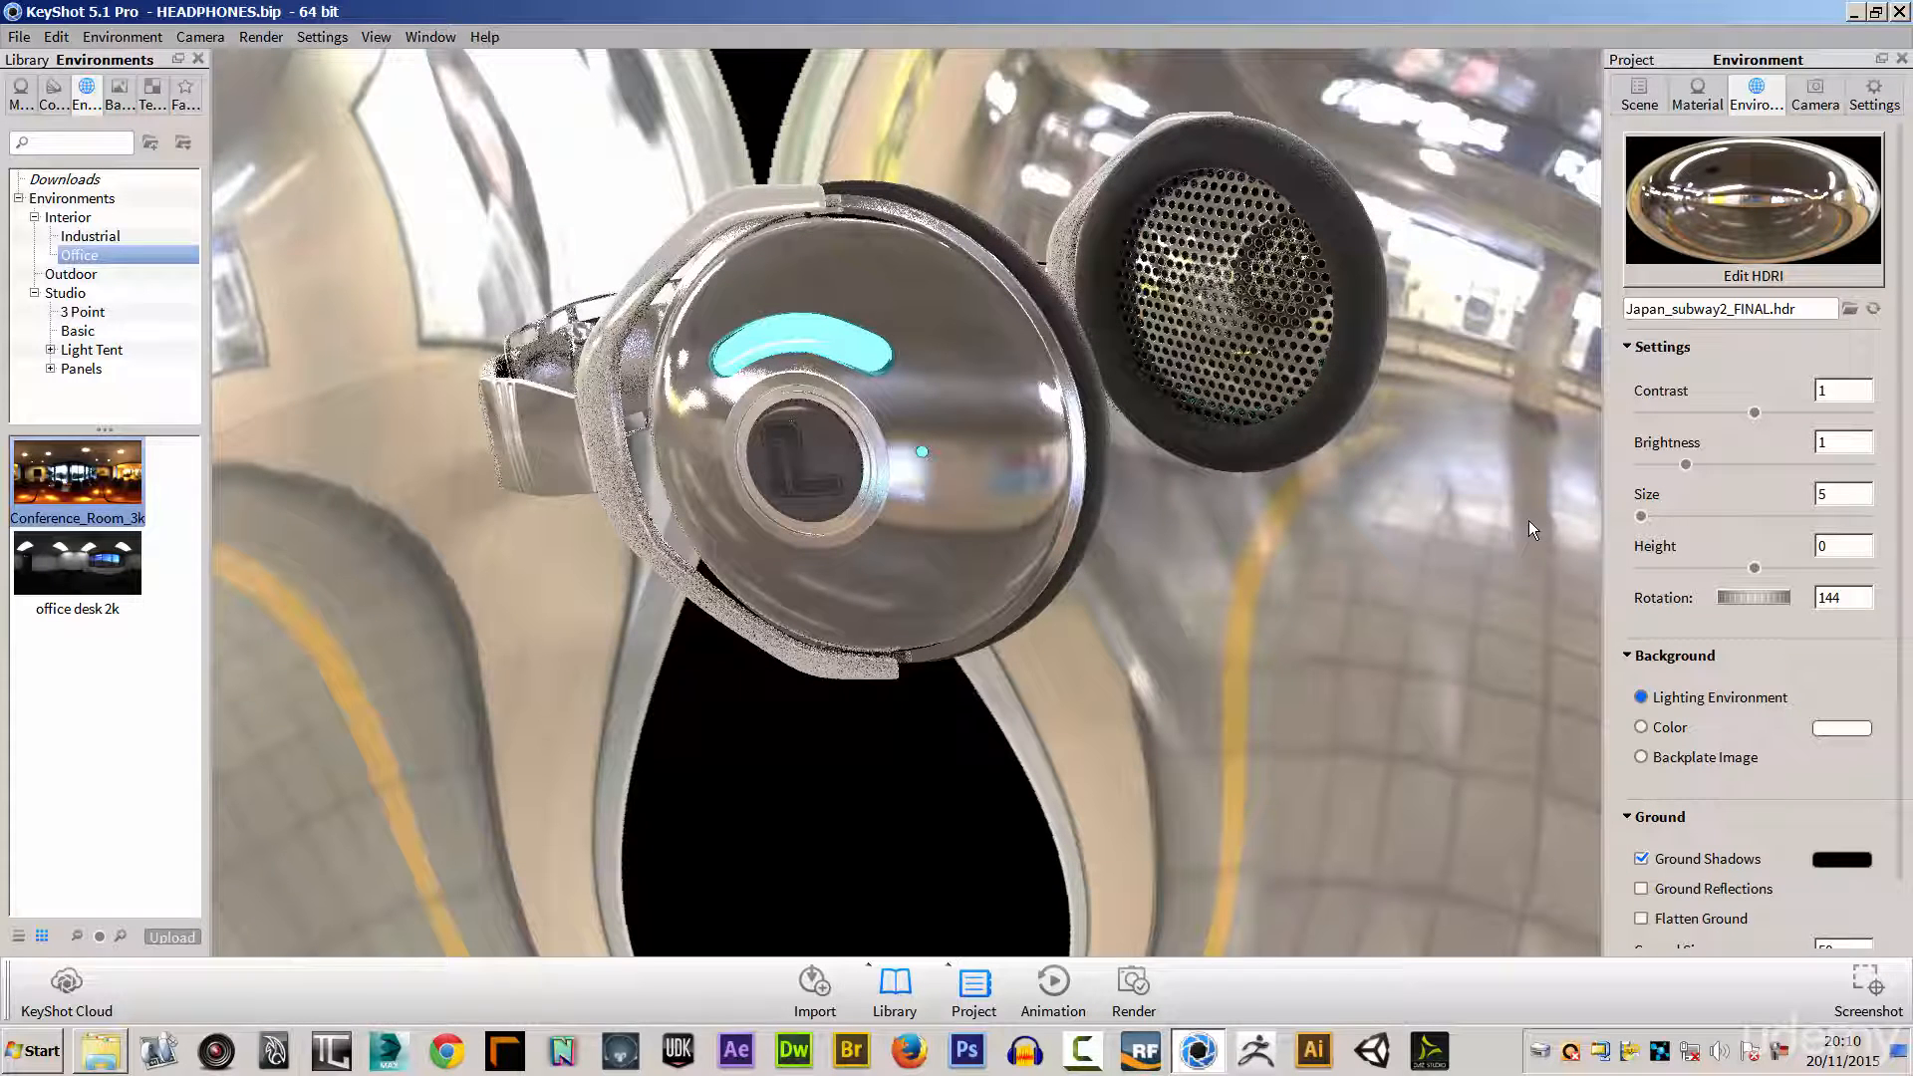
{"action": "left_click_drag", "start_coordinate": [1761, 604], "coordinate": [1706, 574]}
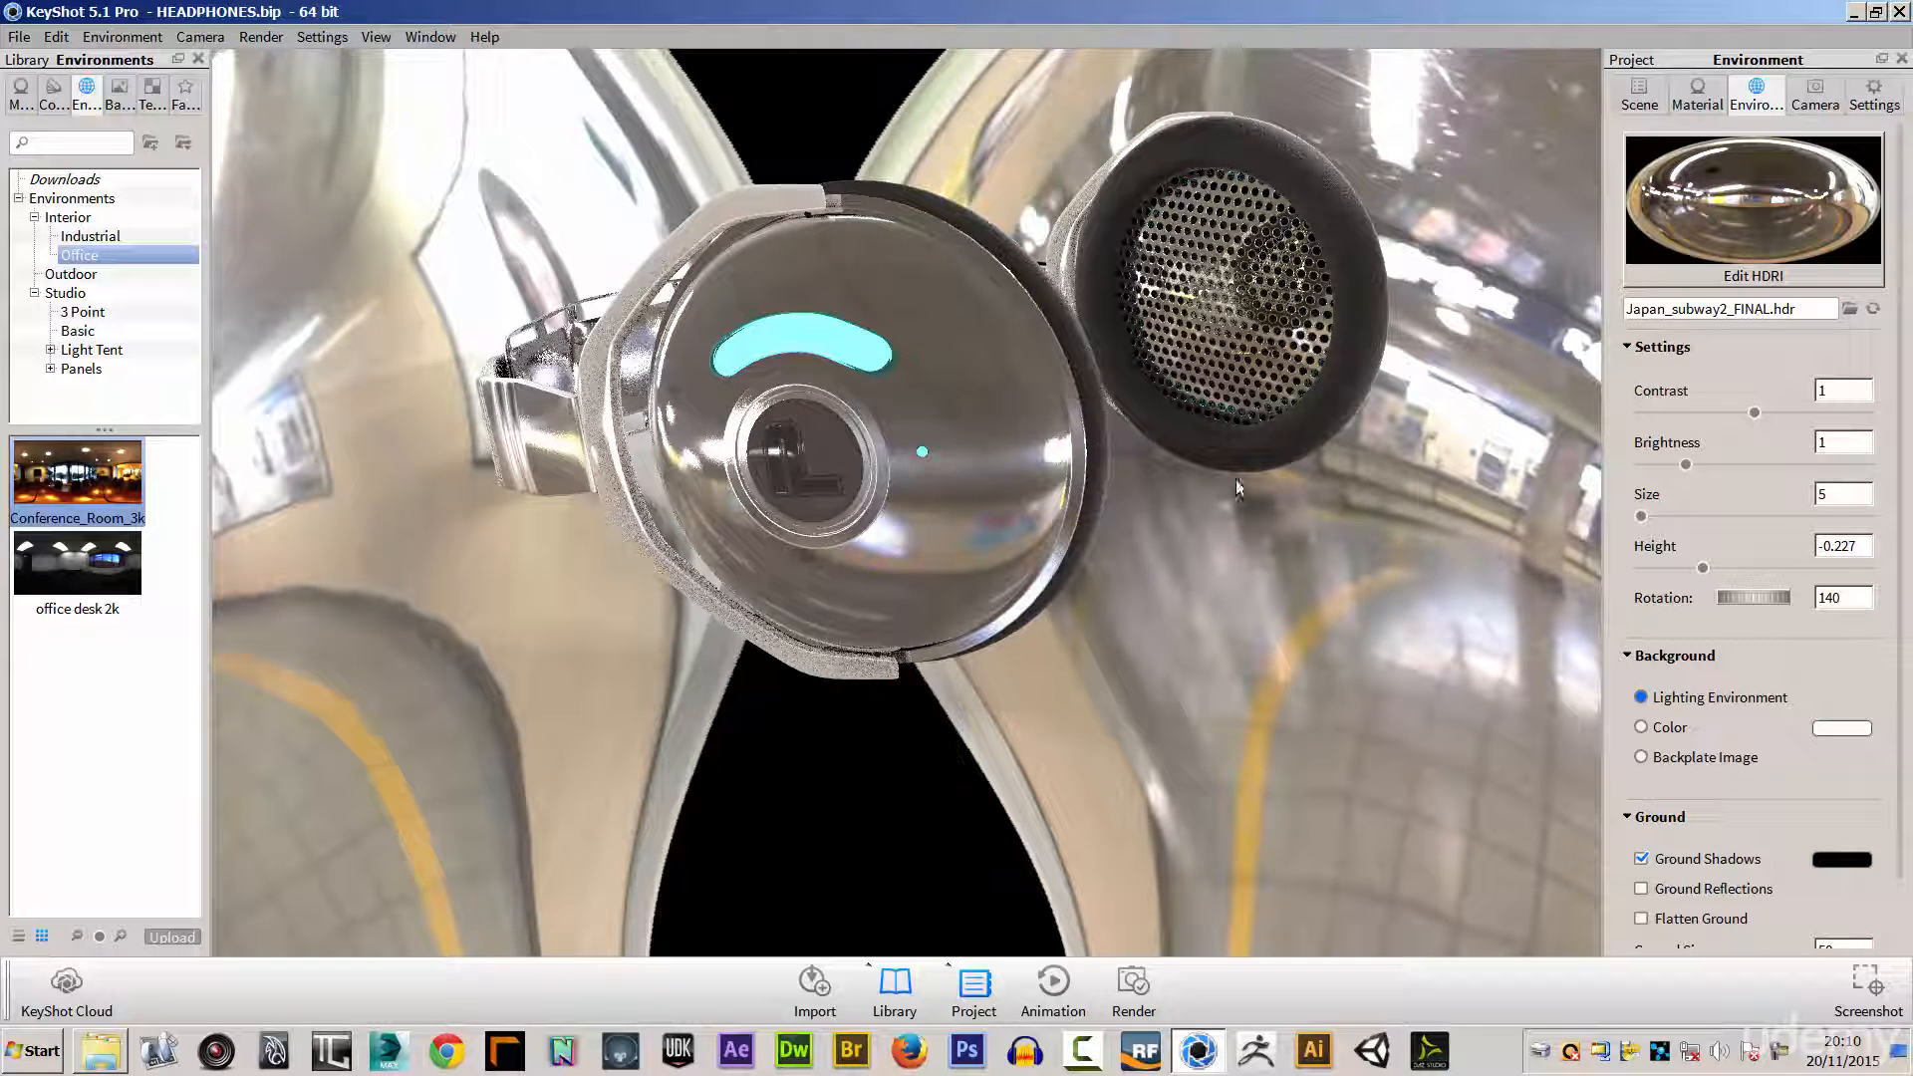
{"action": "left_click_drag", "start_coordinate": [1351, 515], "coordinate": [367, 397]}
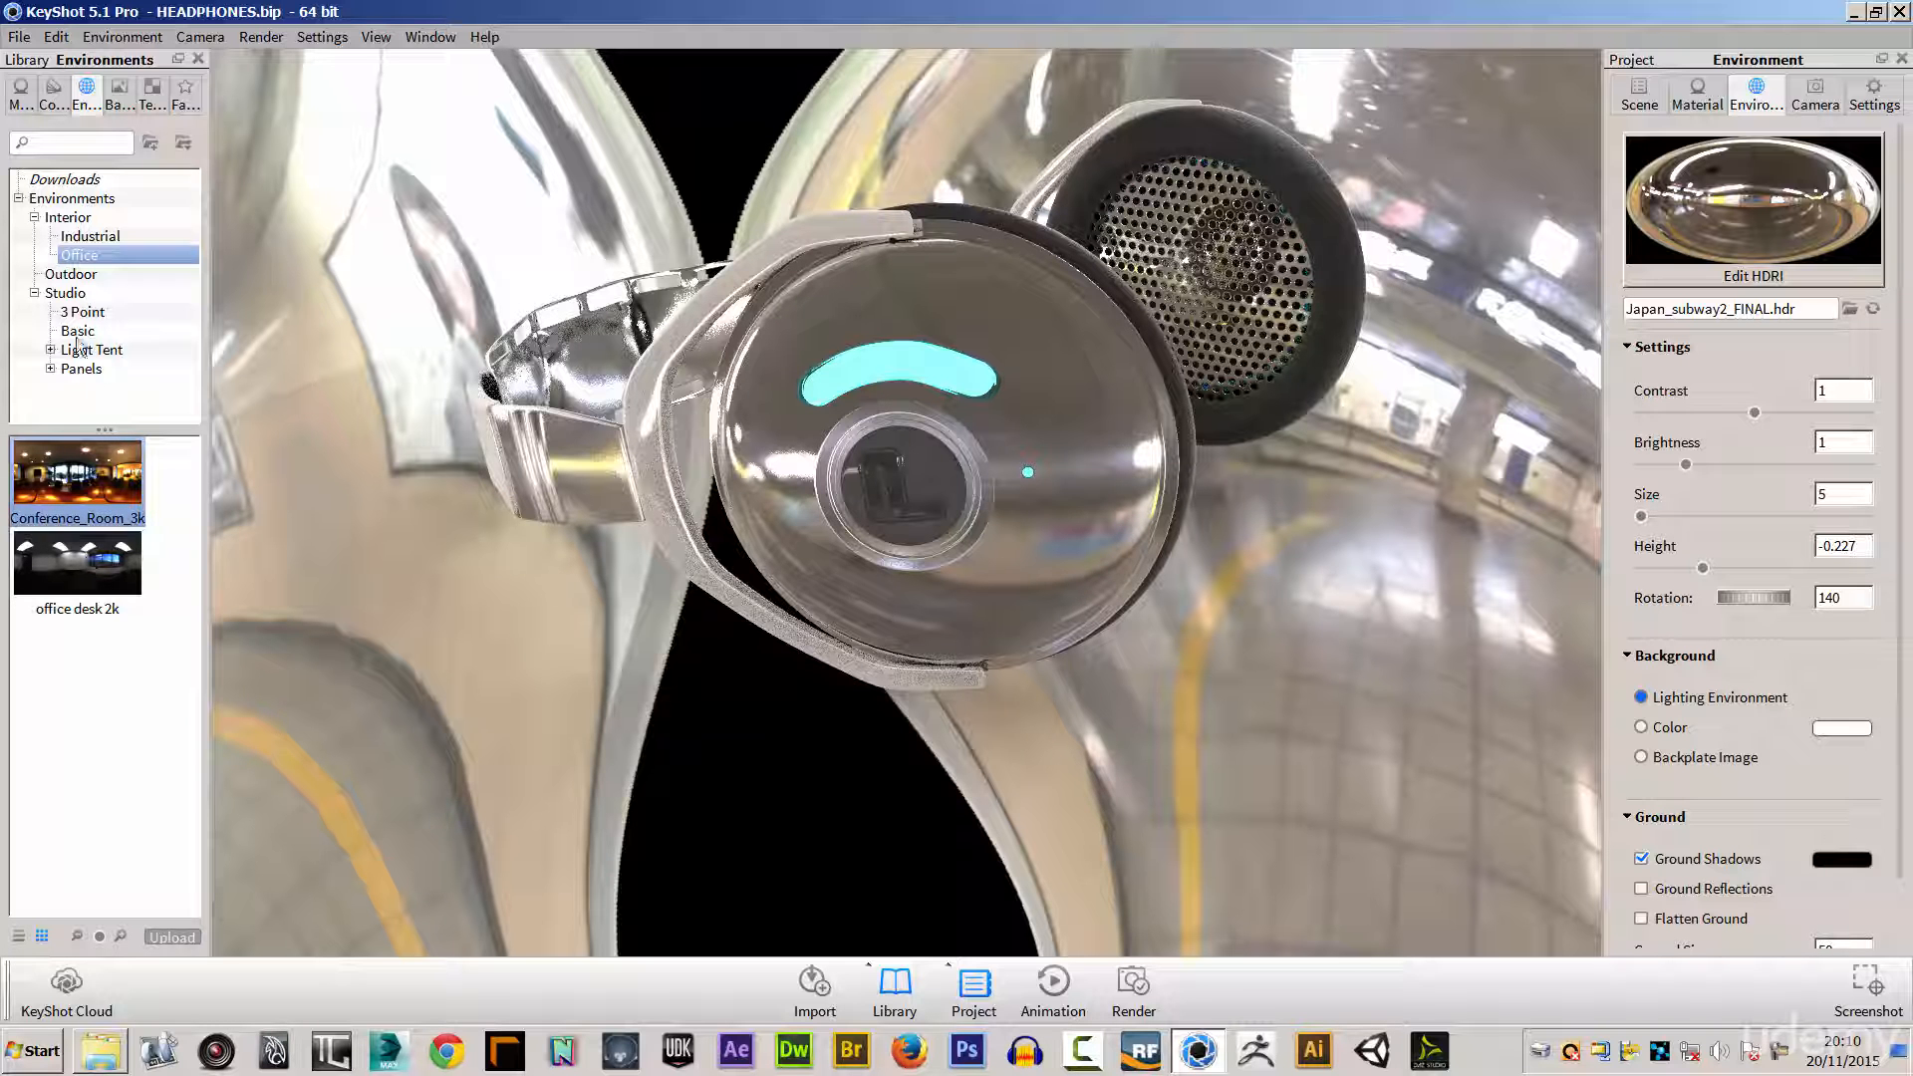
Step: Try the industrial hdri-locations_factory_4k environment on the headphones
{"action": "left_click", "coordinate": [79, 237]}
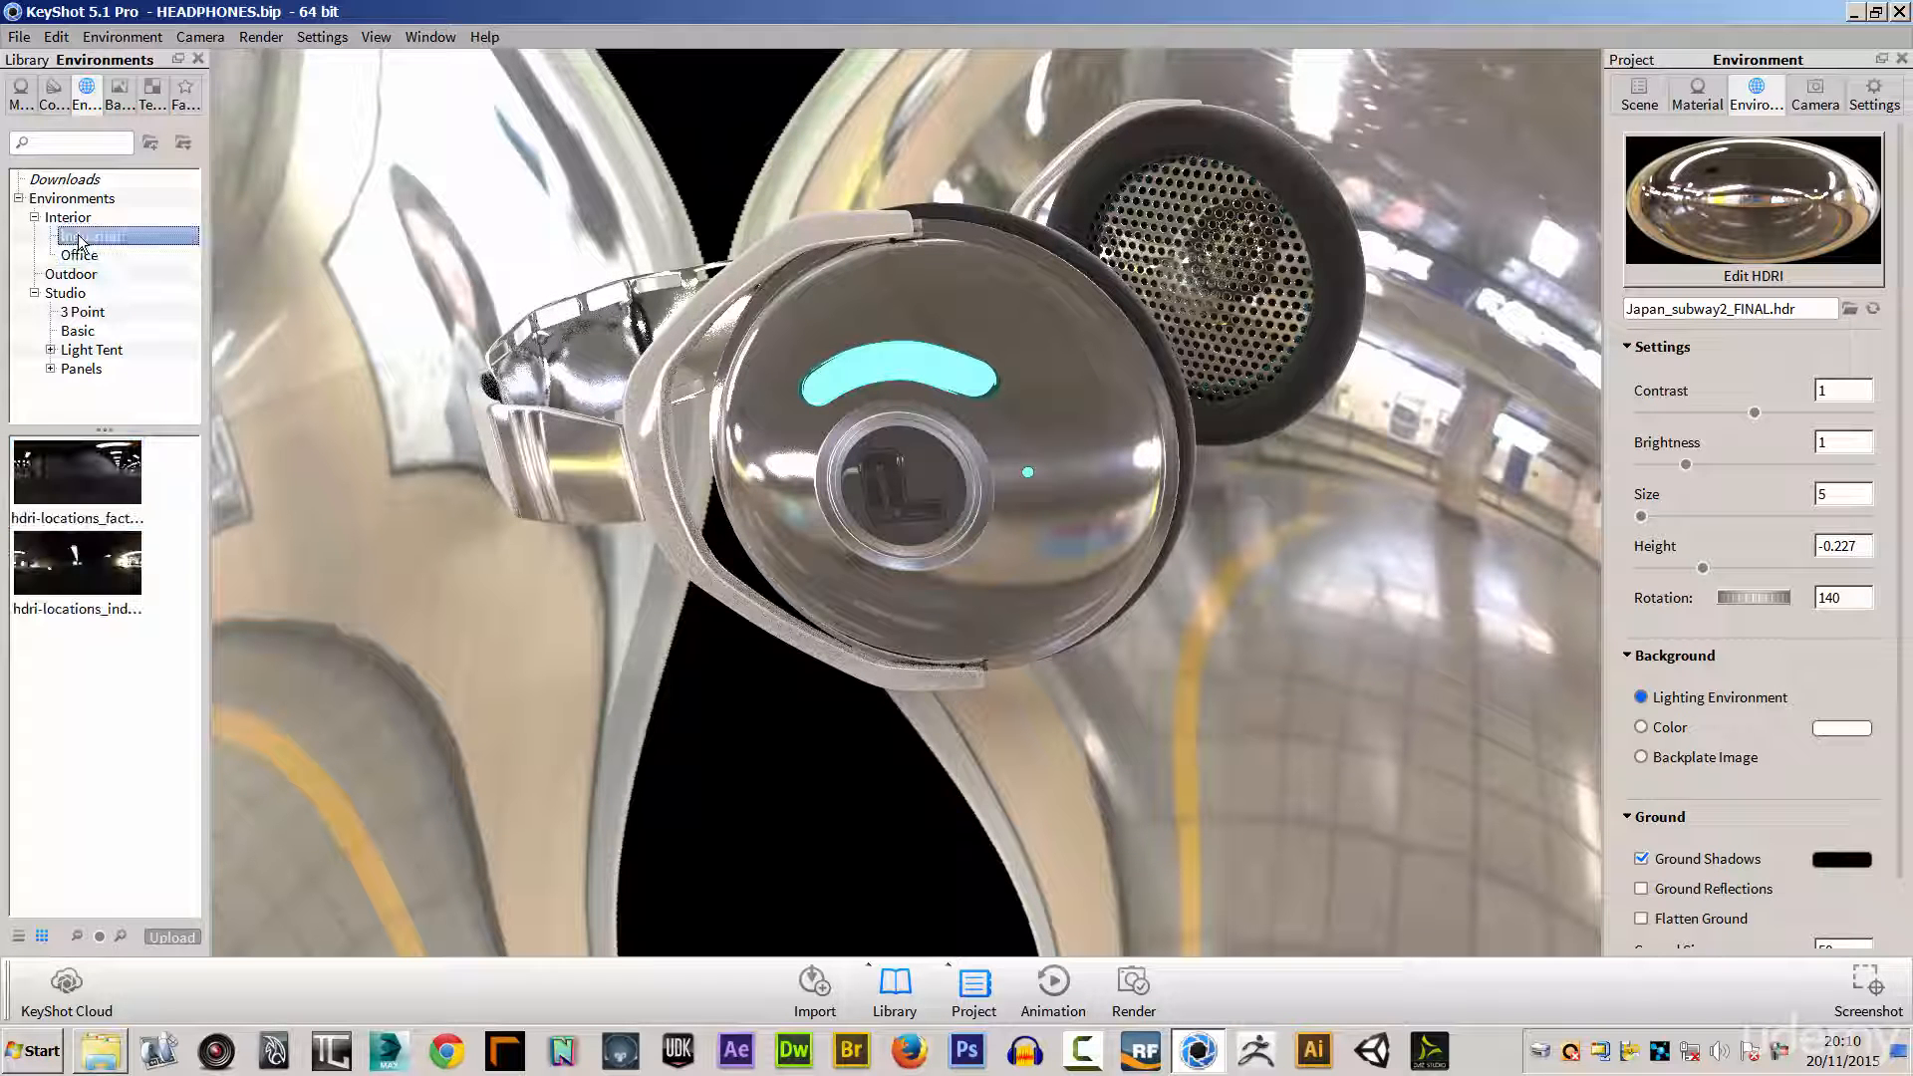
{"action": "left_click_drag", "start_coordinate": [70, 486], "coordinate": [434, 552]}
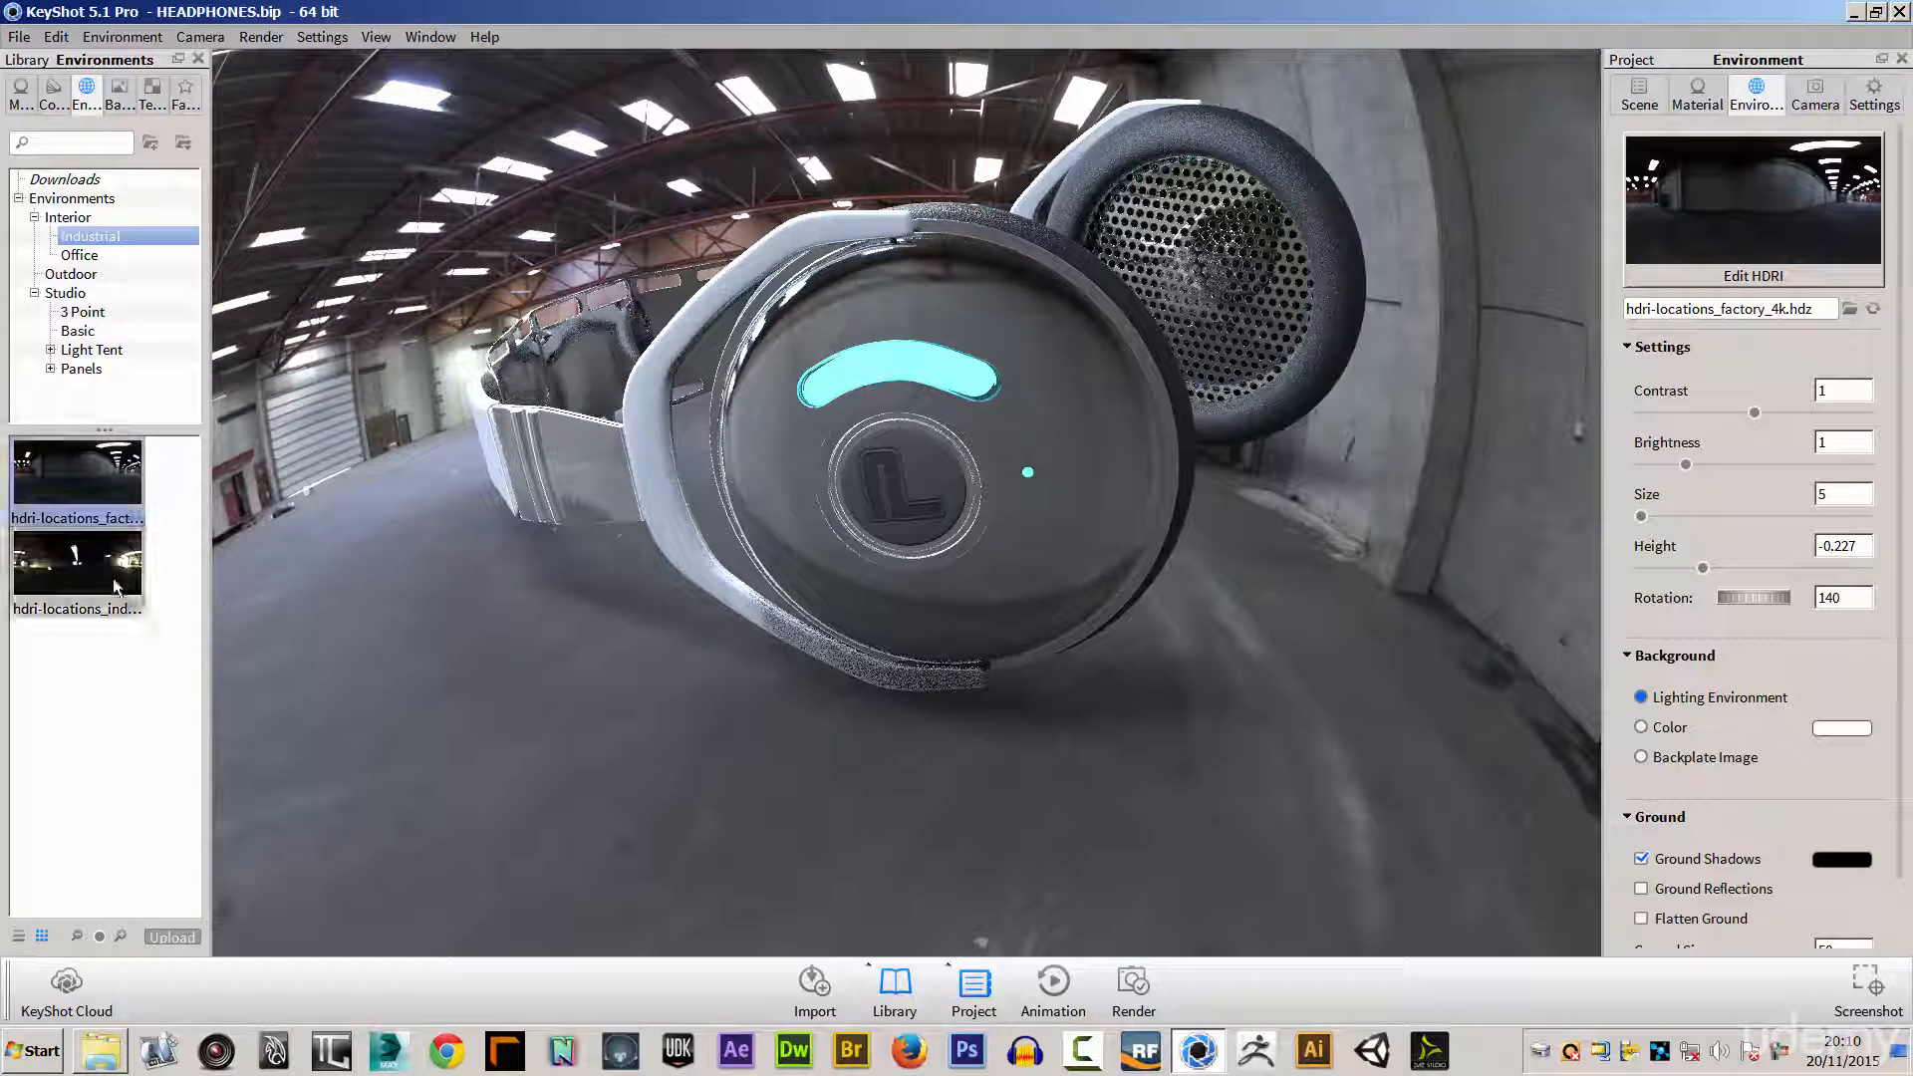
Step: Apply the office desk 2k environment and set its size to 6.015
{"action": "left_click", "coordinate": [85, 257]}
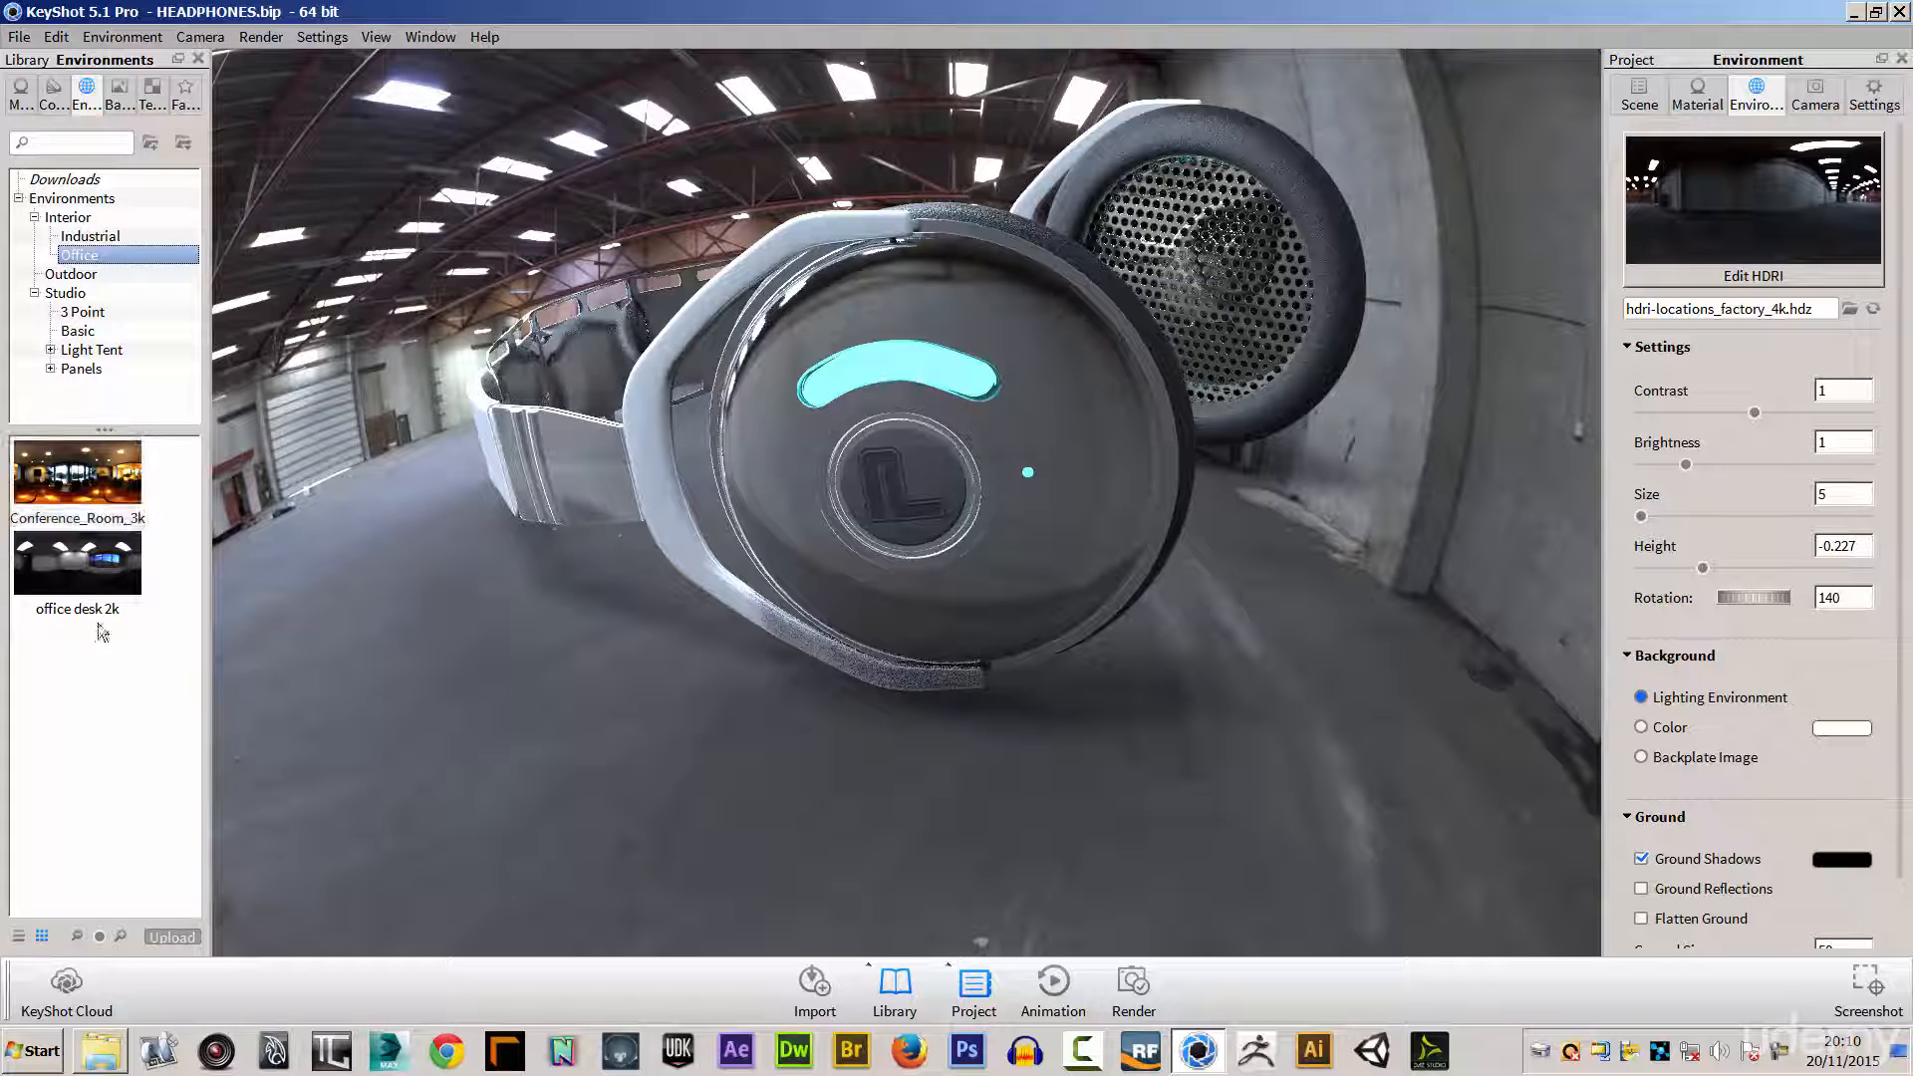
{"action": "left_click_drag", "start_coordinate": [68, 557], "coordinate": [575, 615]}
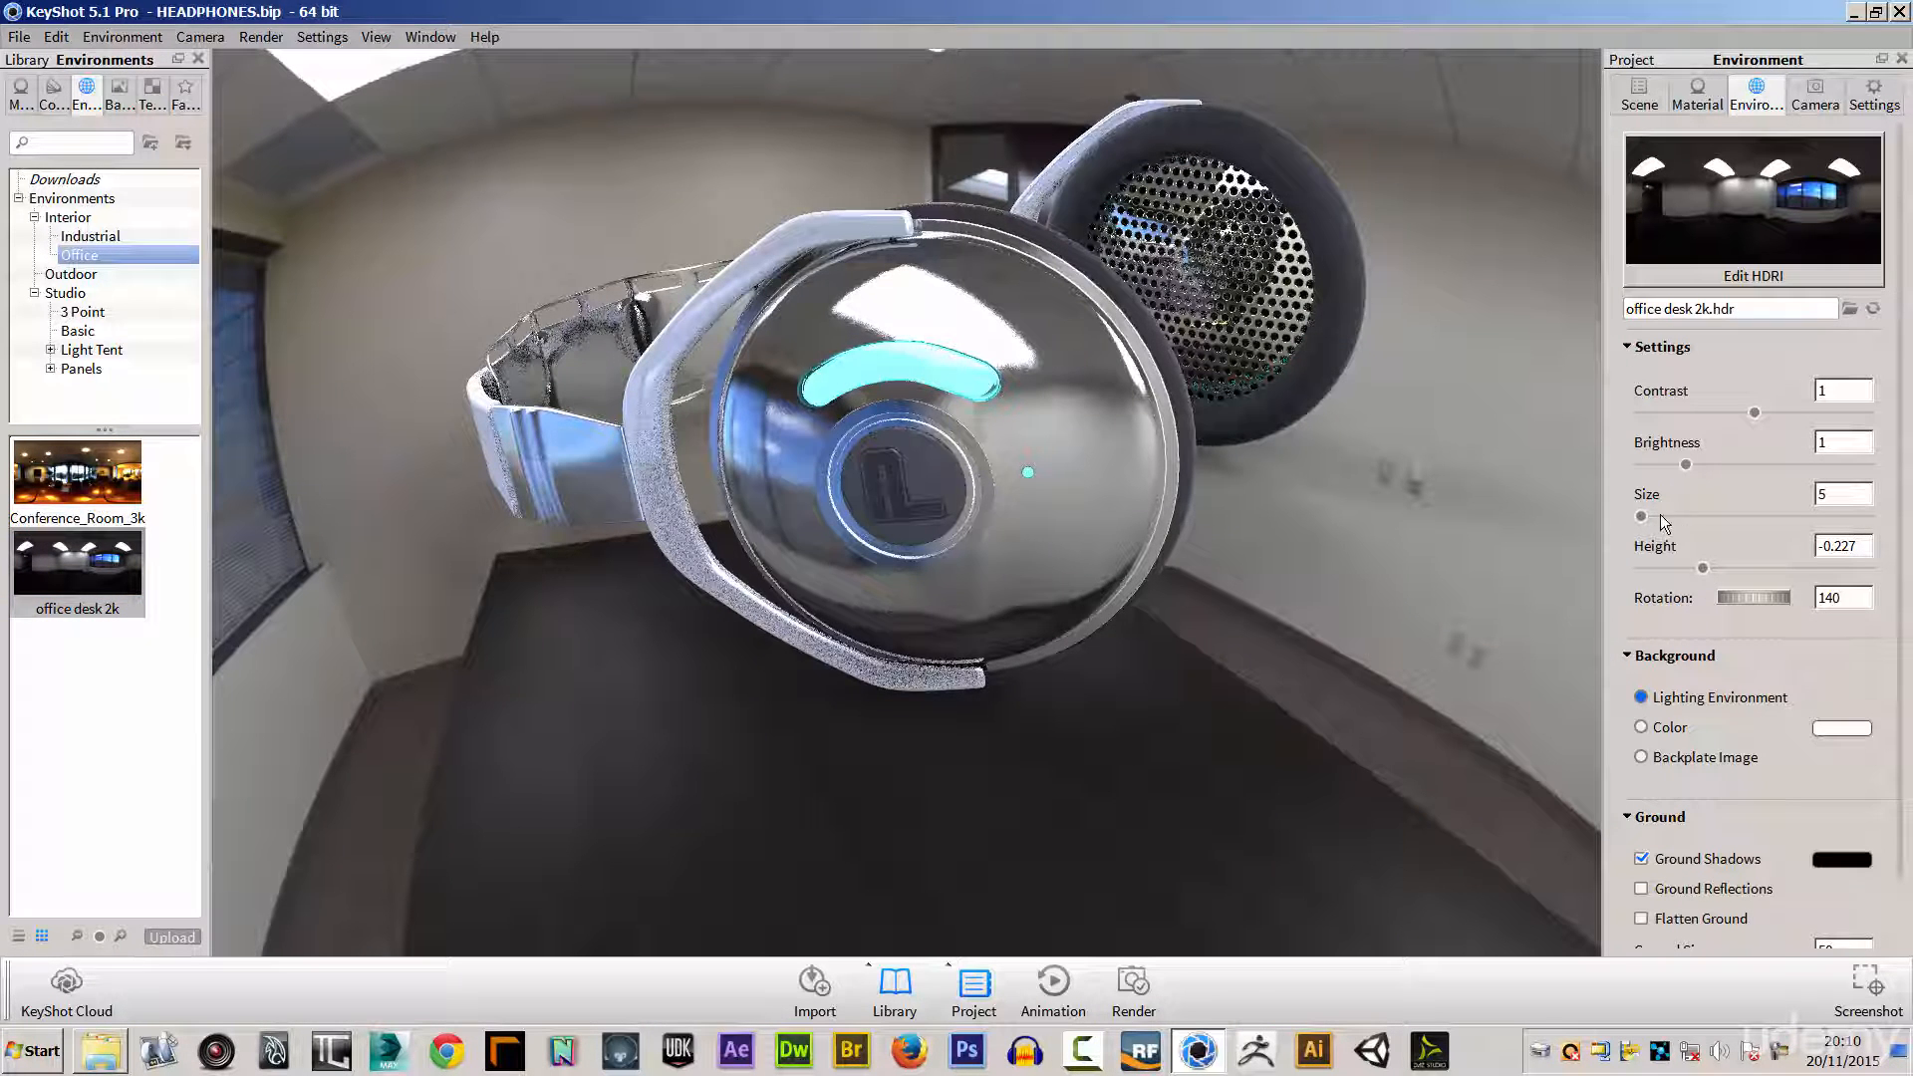
{"action": "left_click_drag", "start_coordinate": [1701, 516], "coordinate": [1685, 517]}
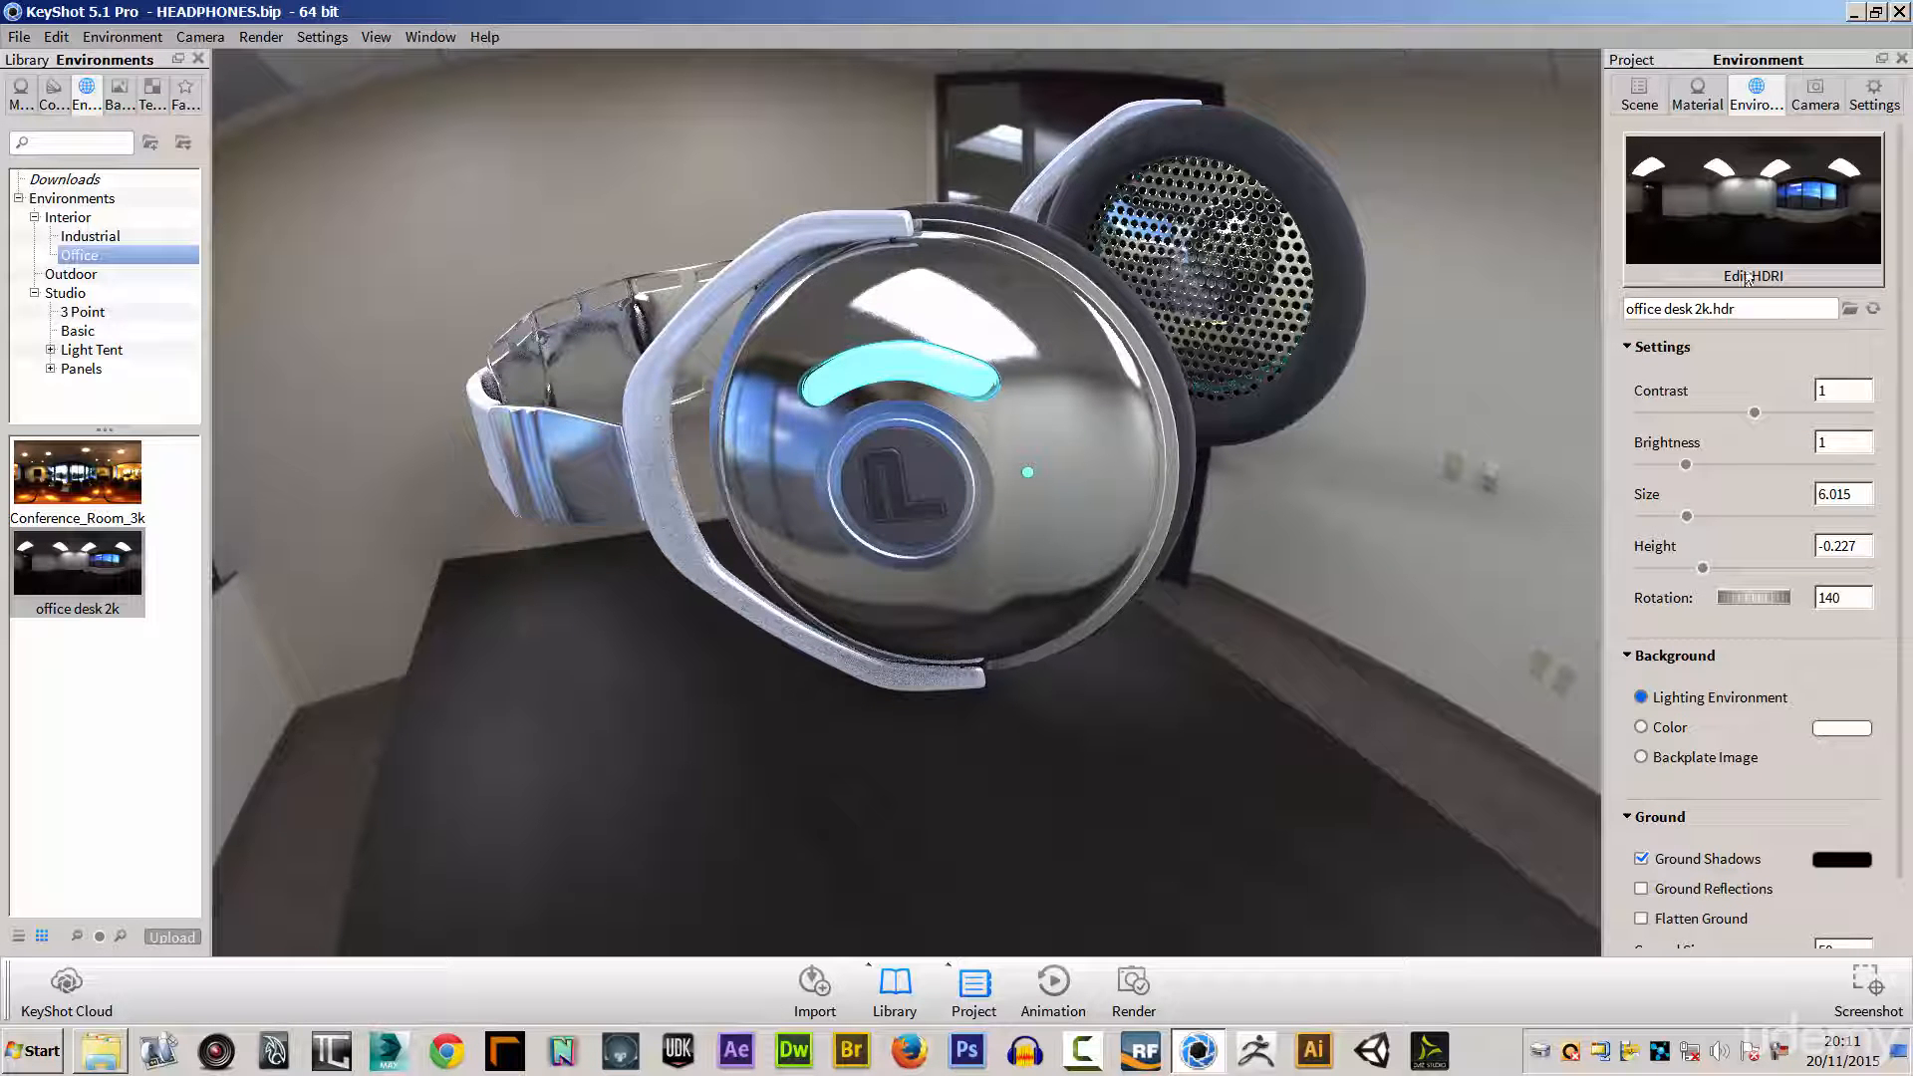
Step: Set the office HDRI's blur to 0.924 in the HDRI Editor and switch the background to plain white
{"action": "left_click", "coordinate": [1747, 275]}
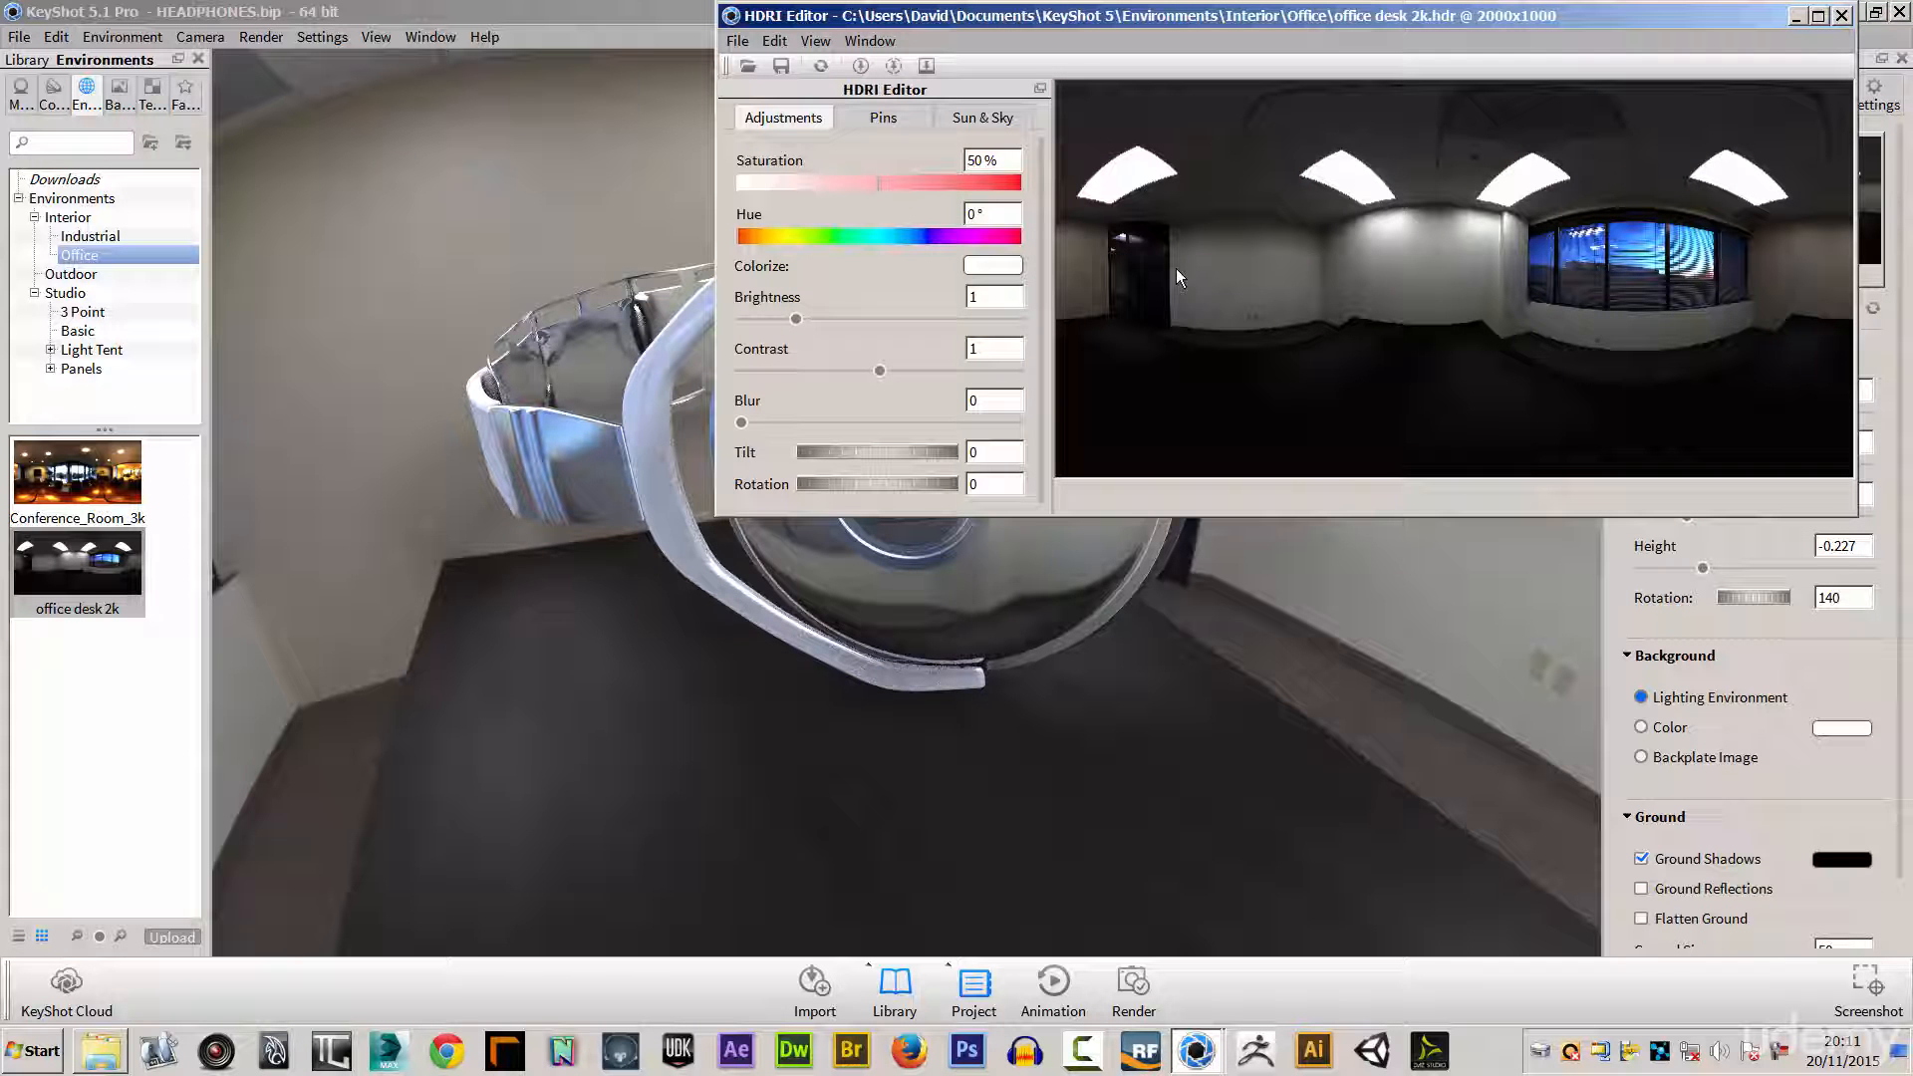
{"action": "left_click_drag", "start_coordinate": [742, 422], "coordinate": [996, 420]}
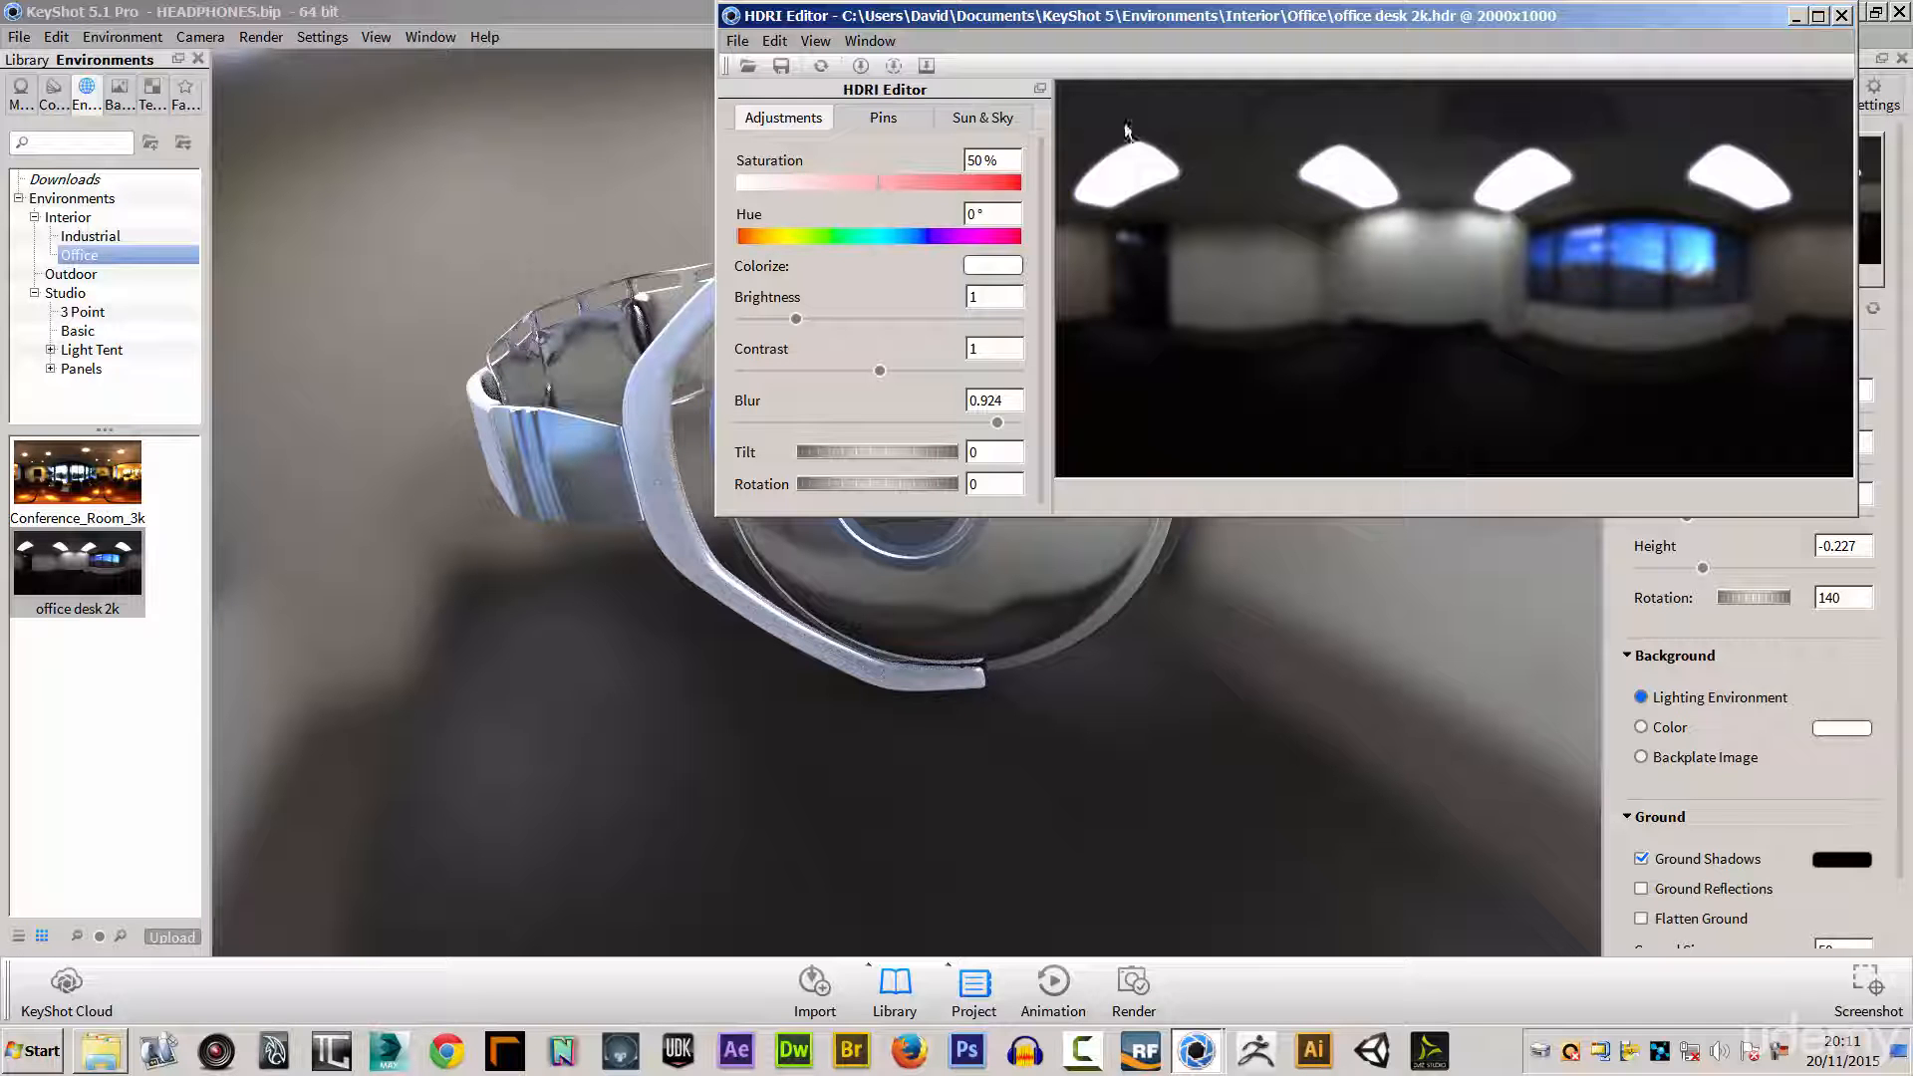
{"action": "left_click", "coordinate": [1841, 15]}
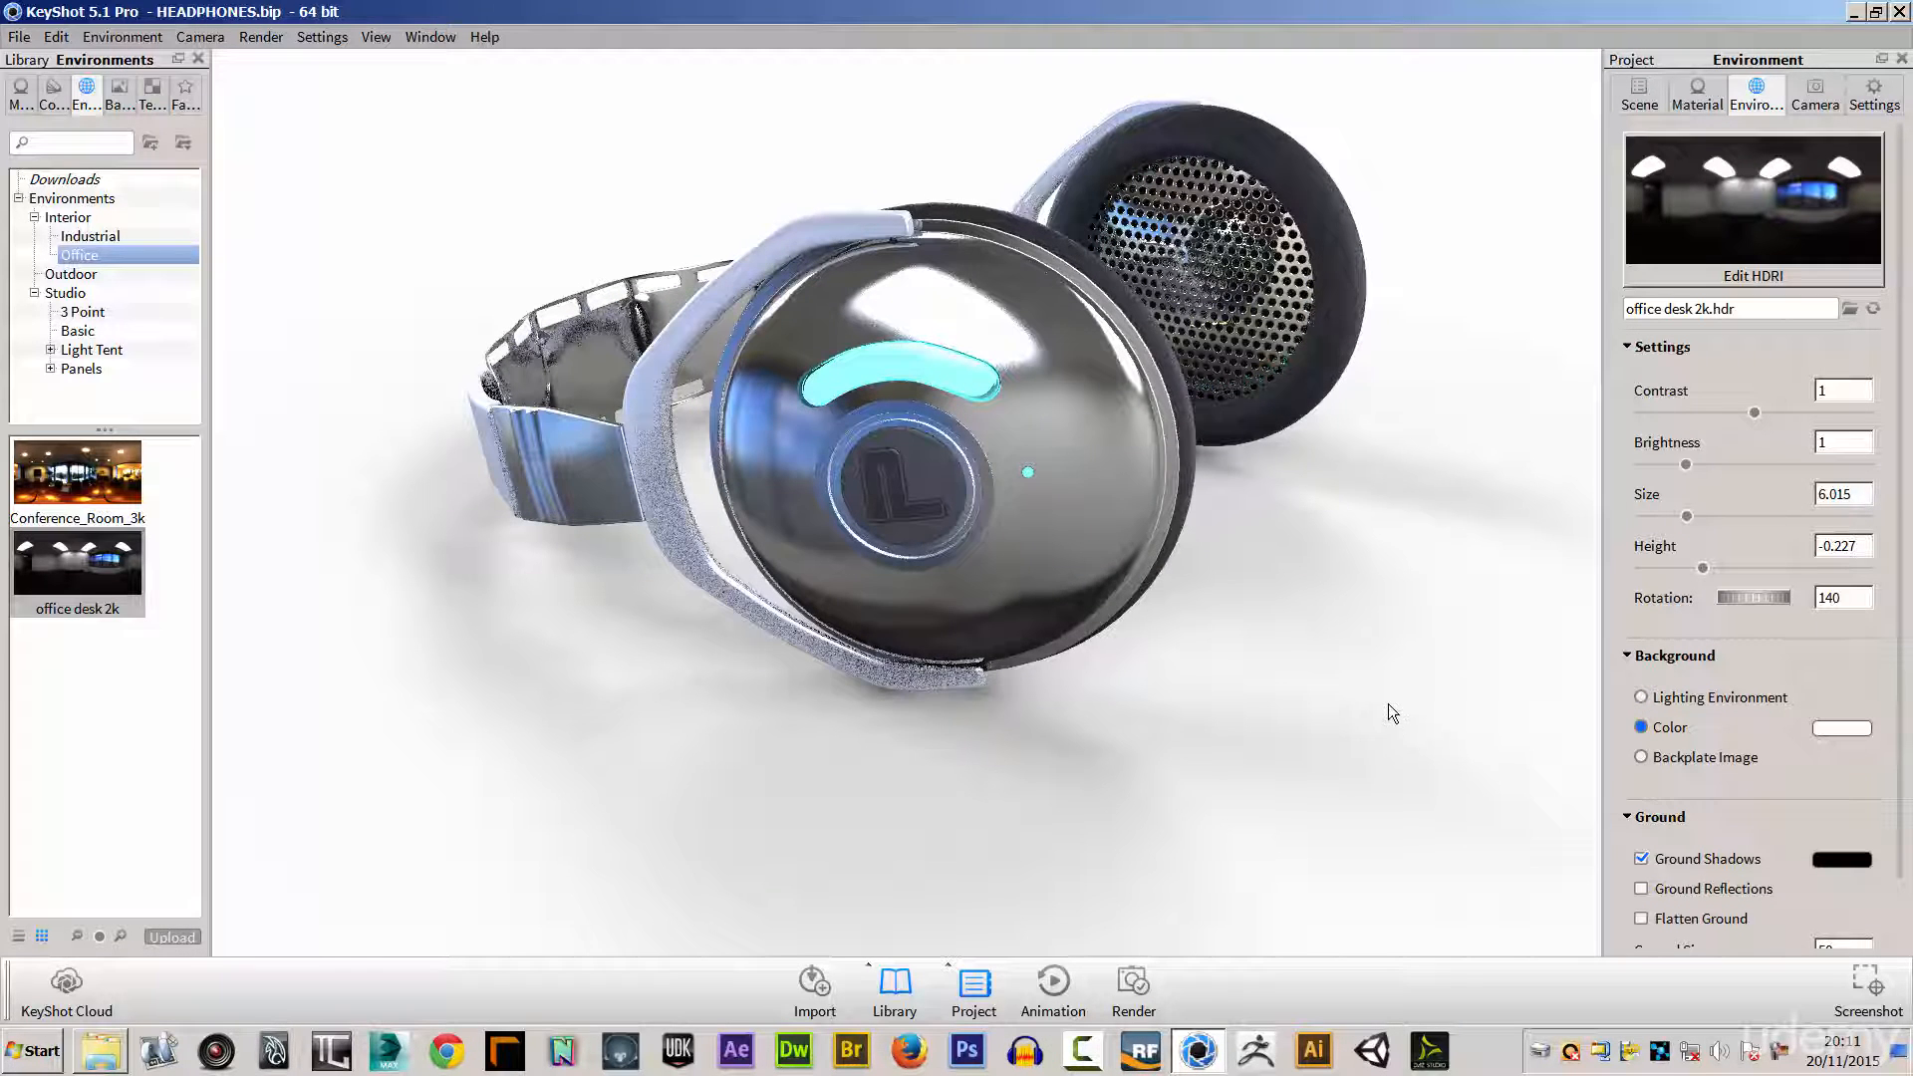
{"action": "left_click_drag", "start_coordinate": [1420, 620], "coordinate": [1168, 701]}
{"action": "left_click_drag", "start_coordinate": [1295, 725], "coordinate": [1010, 678]}
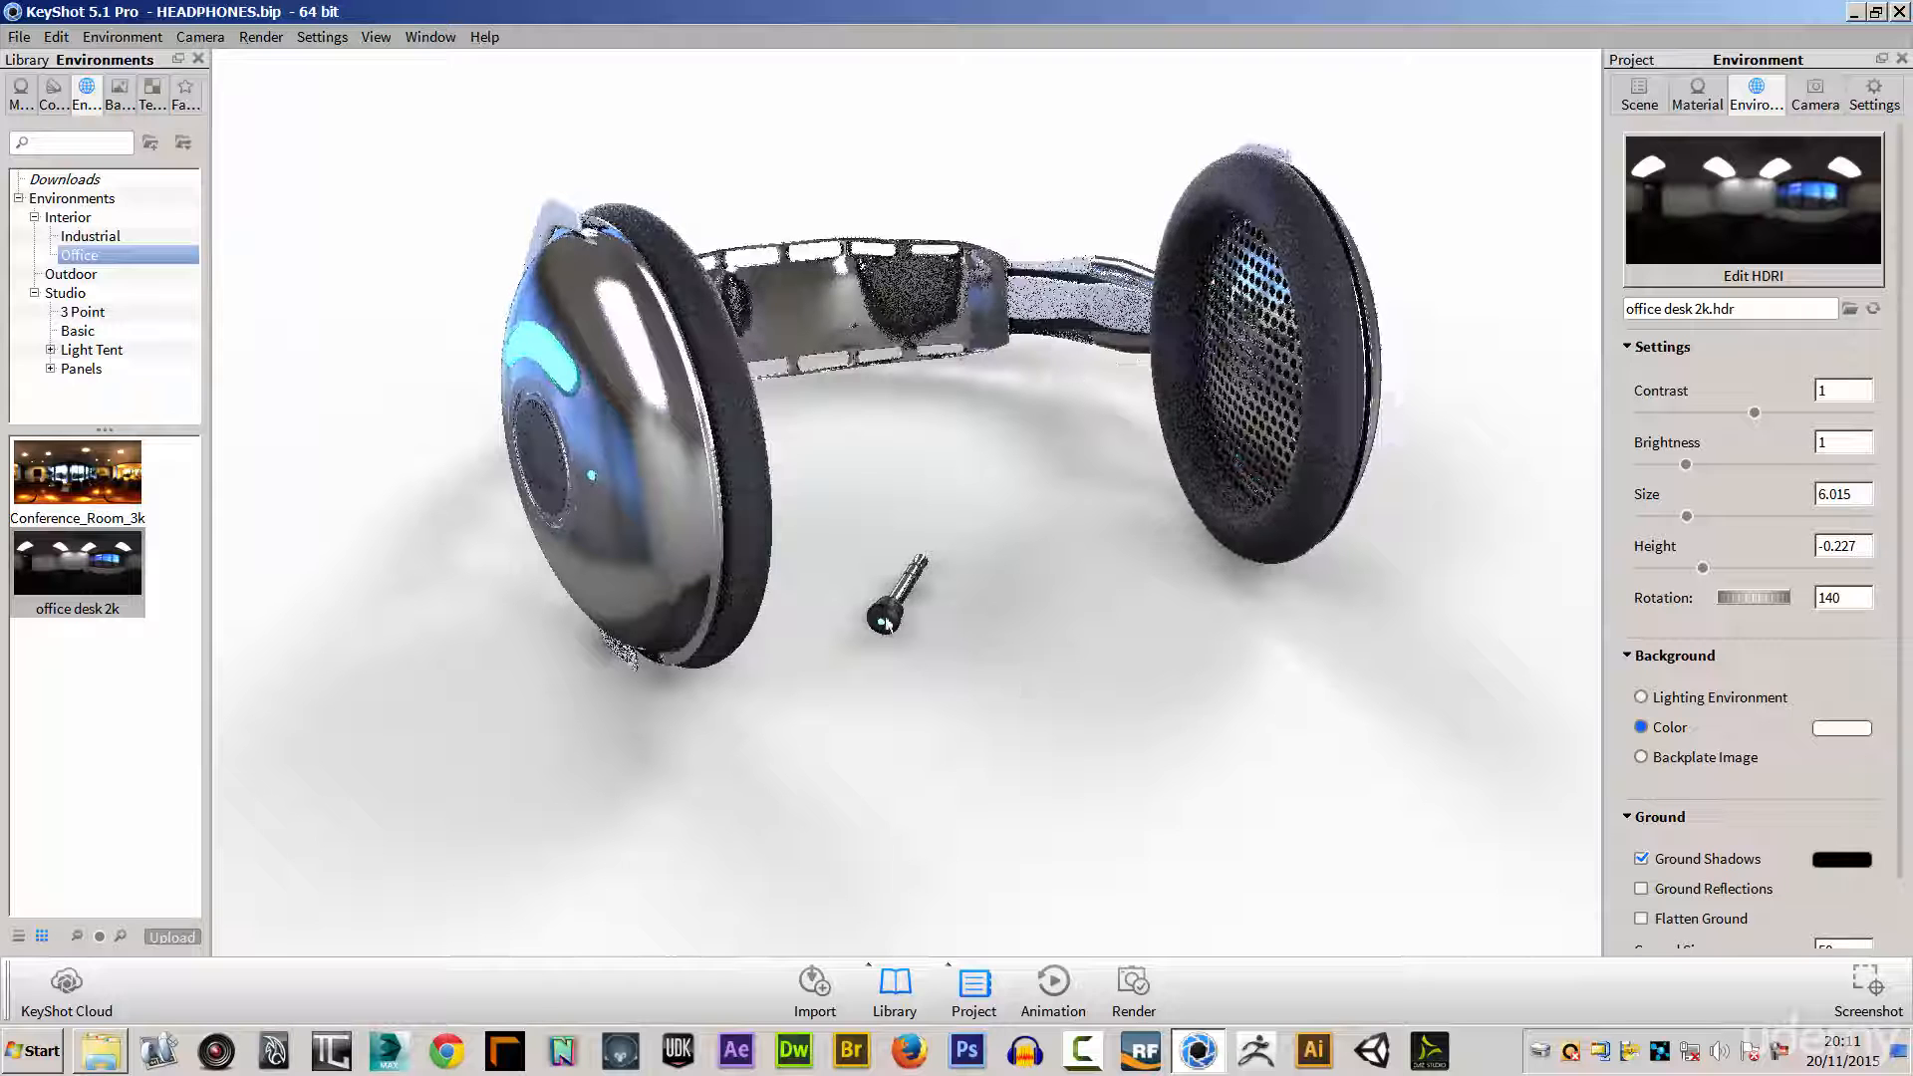
Step: Move the PLUG group out from between the ear cups to in front of the headphones, closer to the perforated ear cup
{"action": "left_click", "coordinate": [1643, 100]}
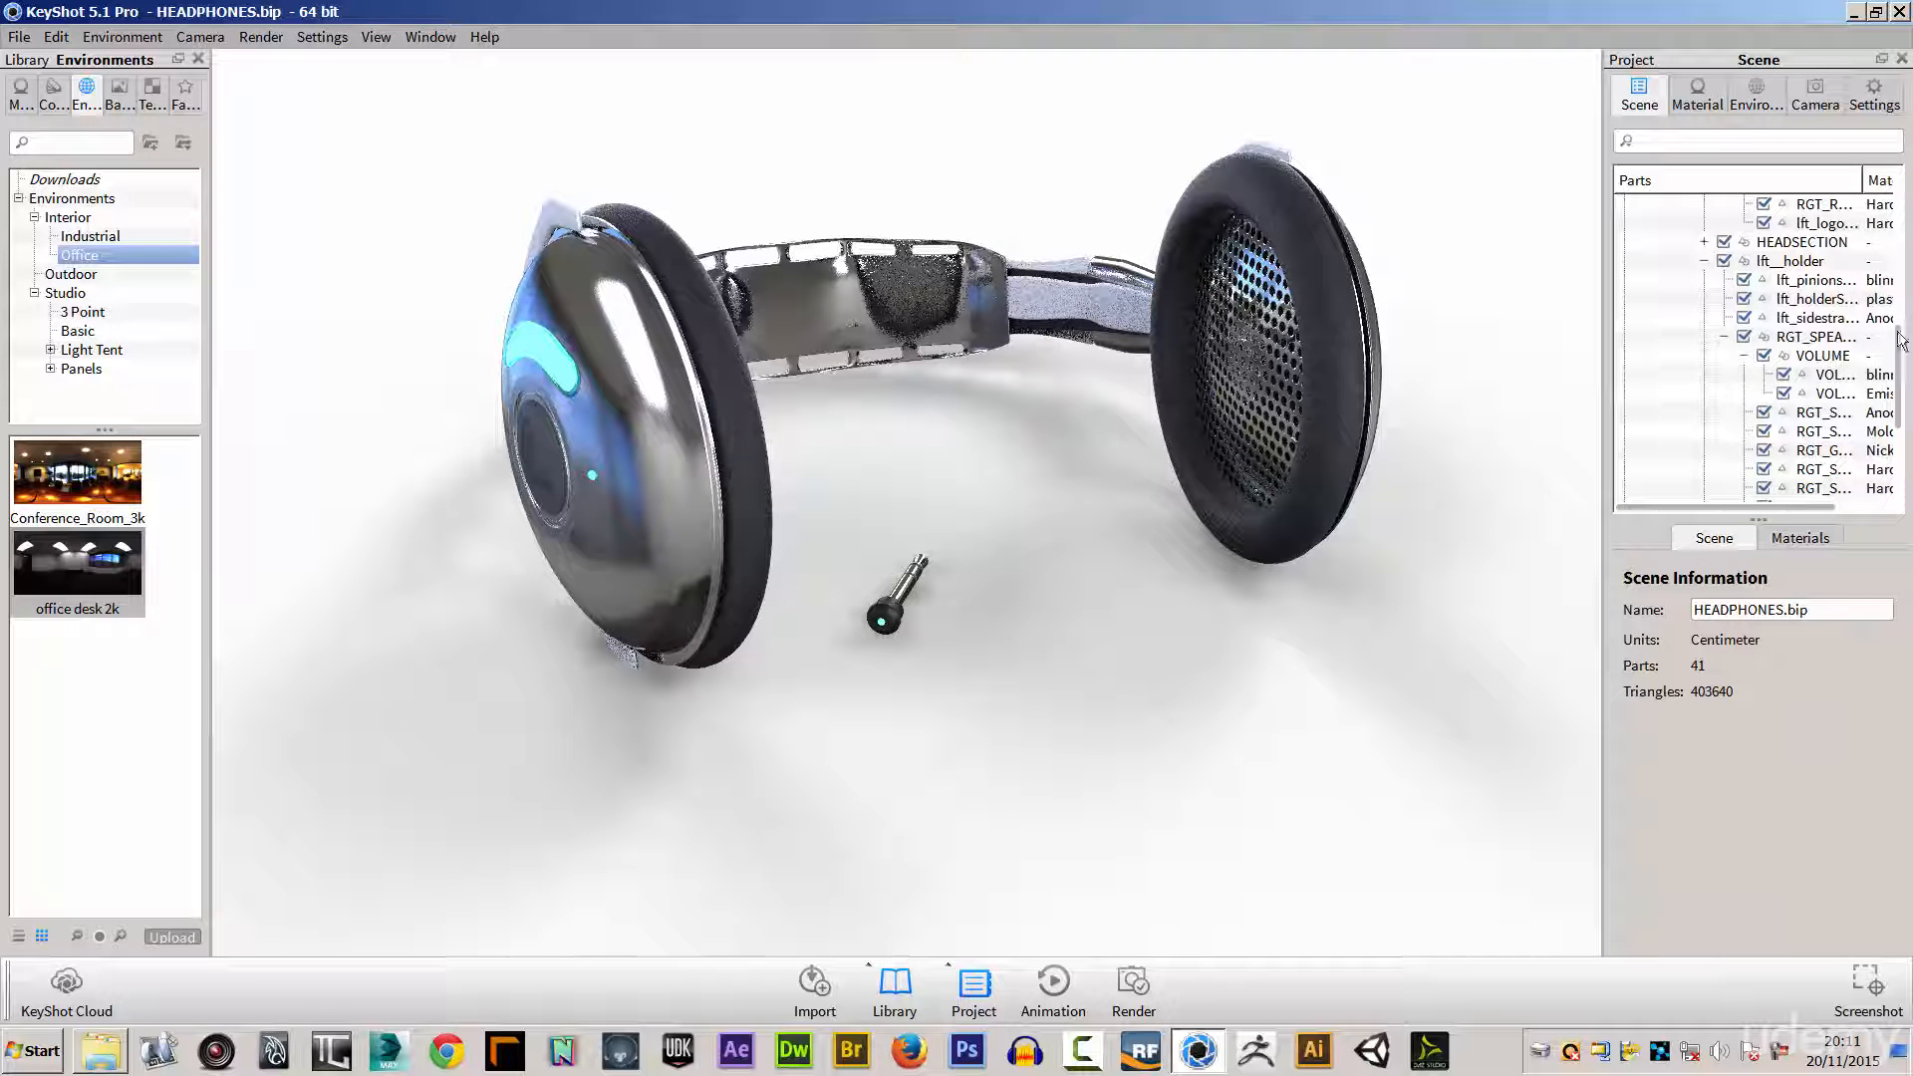
{"action": "left_click_drag", "start_coordinate": [1903, 350], "coordinate": [1899, 249]}
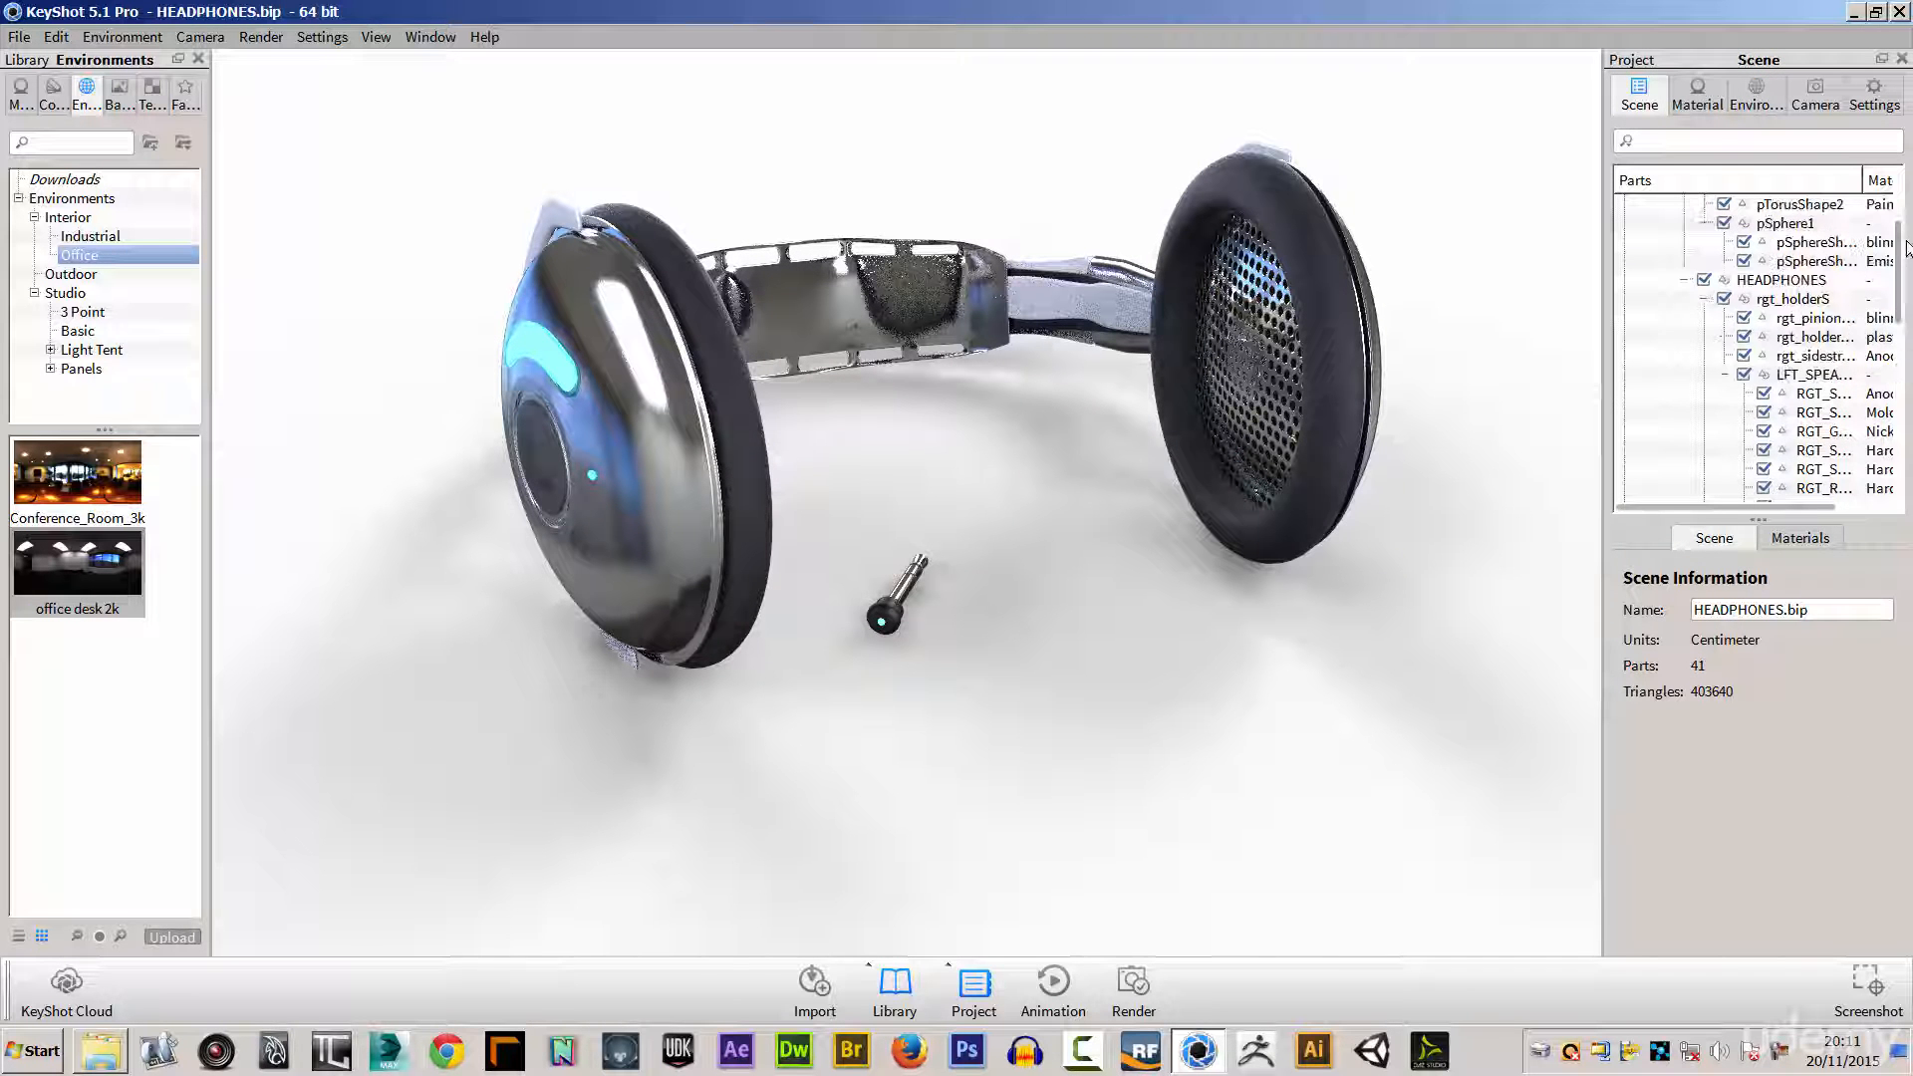
{"action": "left_click", "coordinate": [1685, 281]}
{"action": "left_click", "coordinate": [1750, 262]}
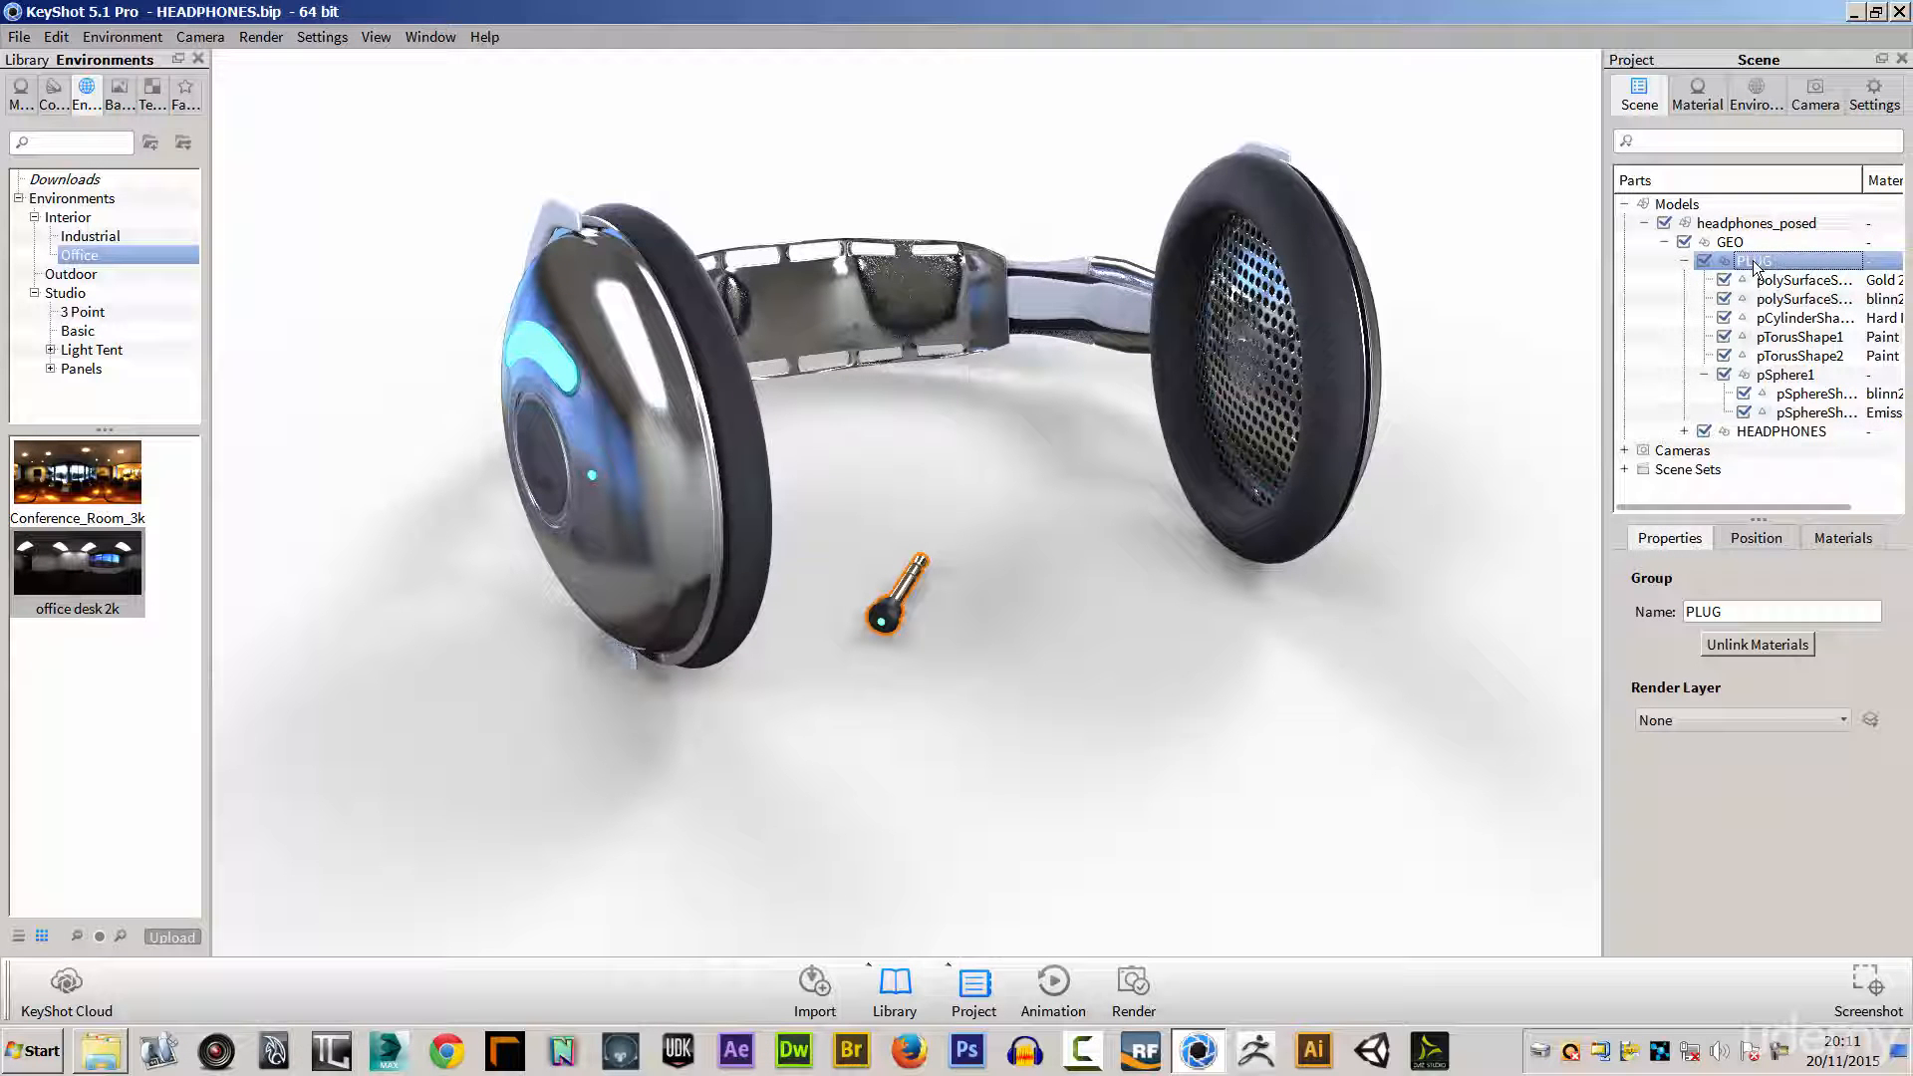
{"action": "left_click", "coordinate": [1685, 262]}
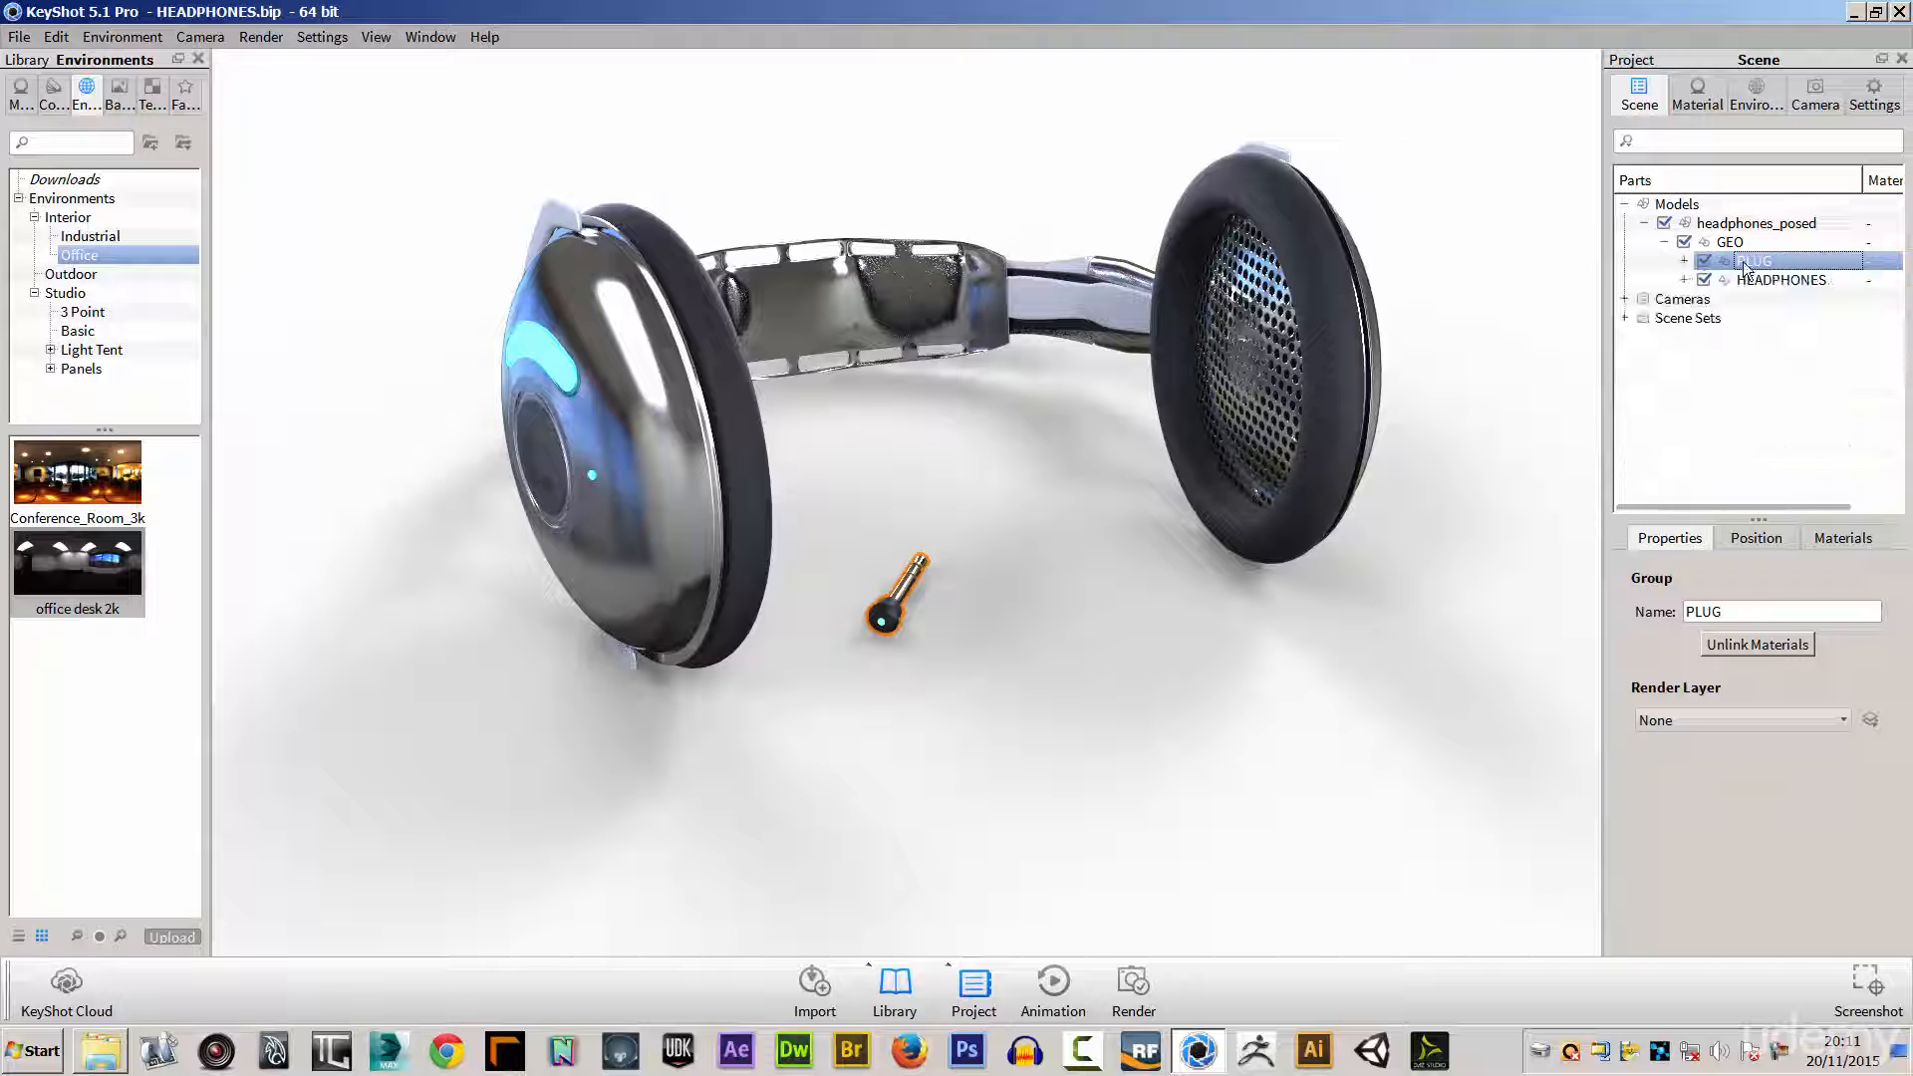
{"action": "left_click", "coordinate": [1763, 543]}
{"action": "left_click", "coordinate": [1757, 581]}
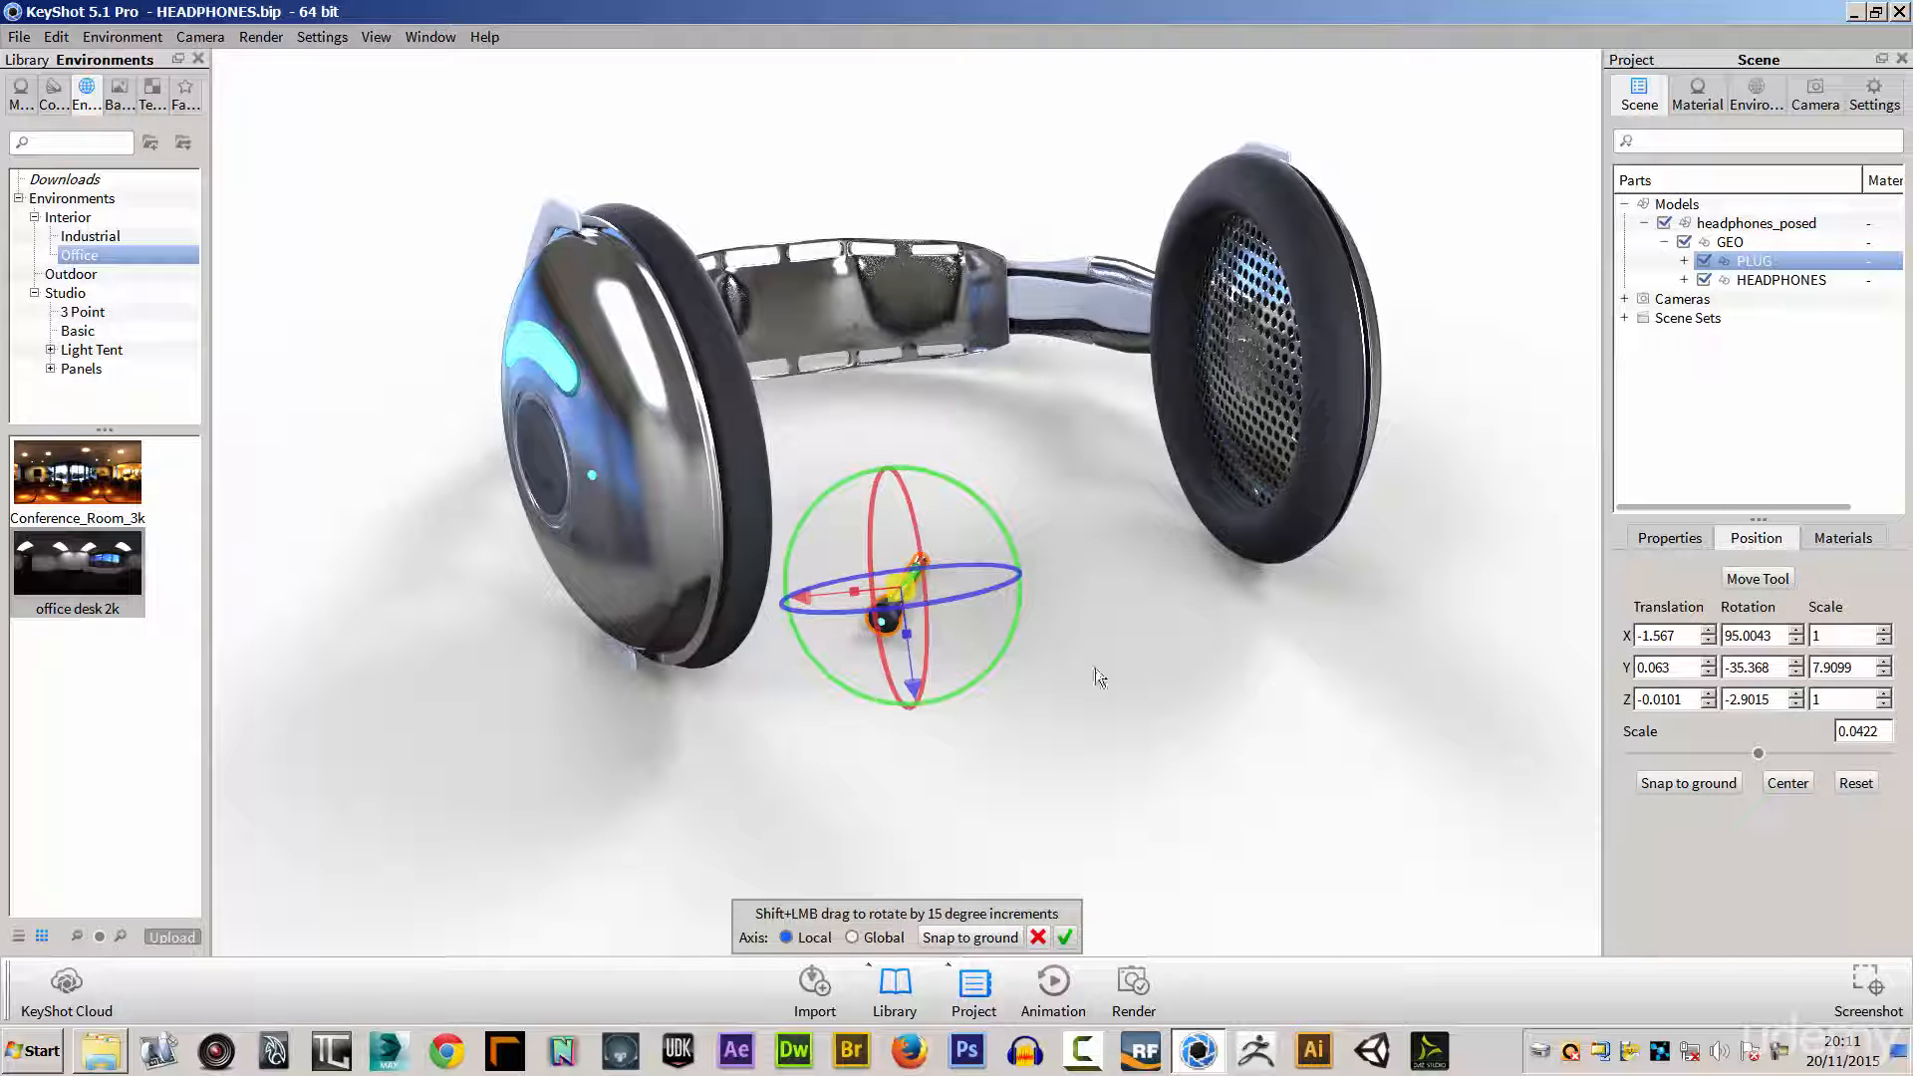
{"action": "left_click_drag", "start_coordinate": [1132, 648], "coordinate": [1034, 762]}
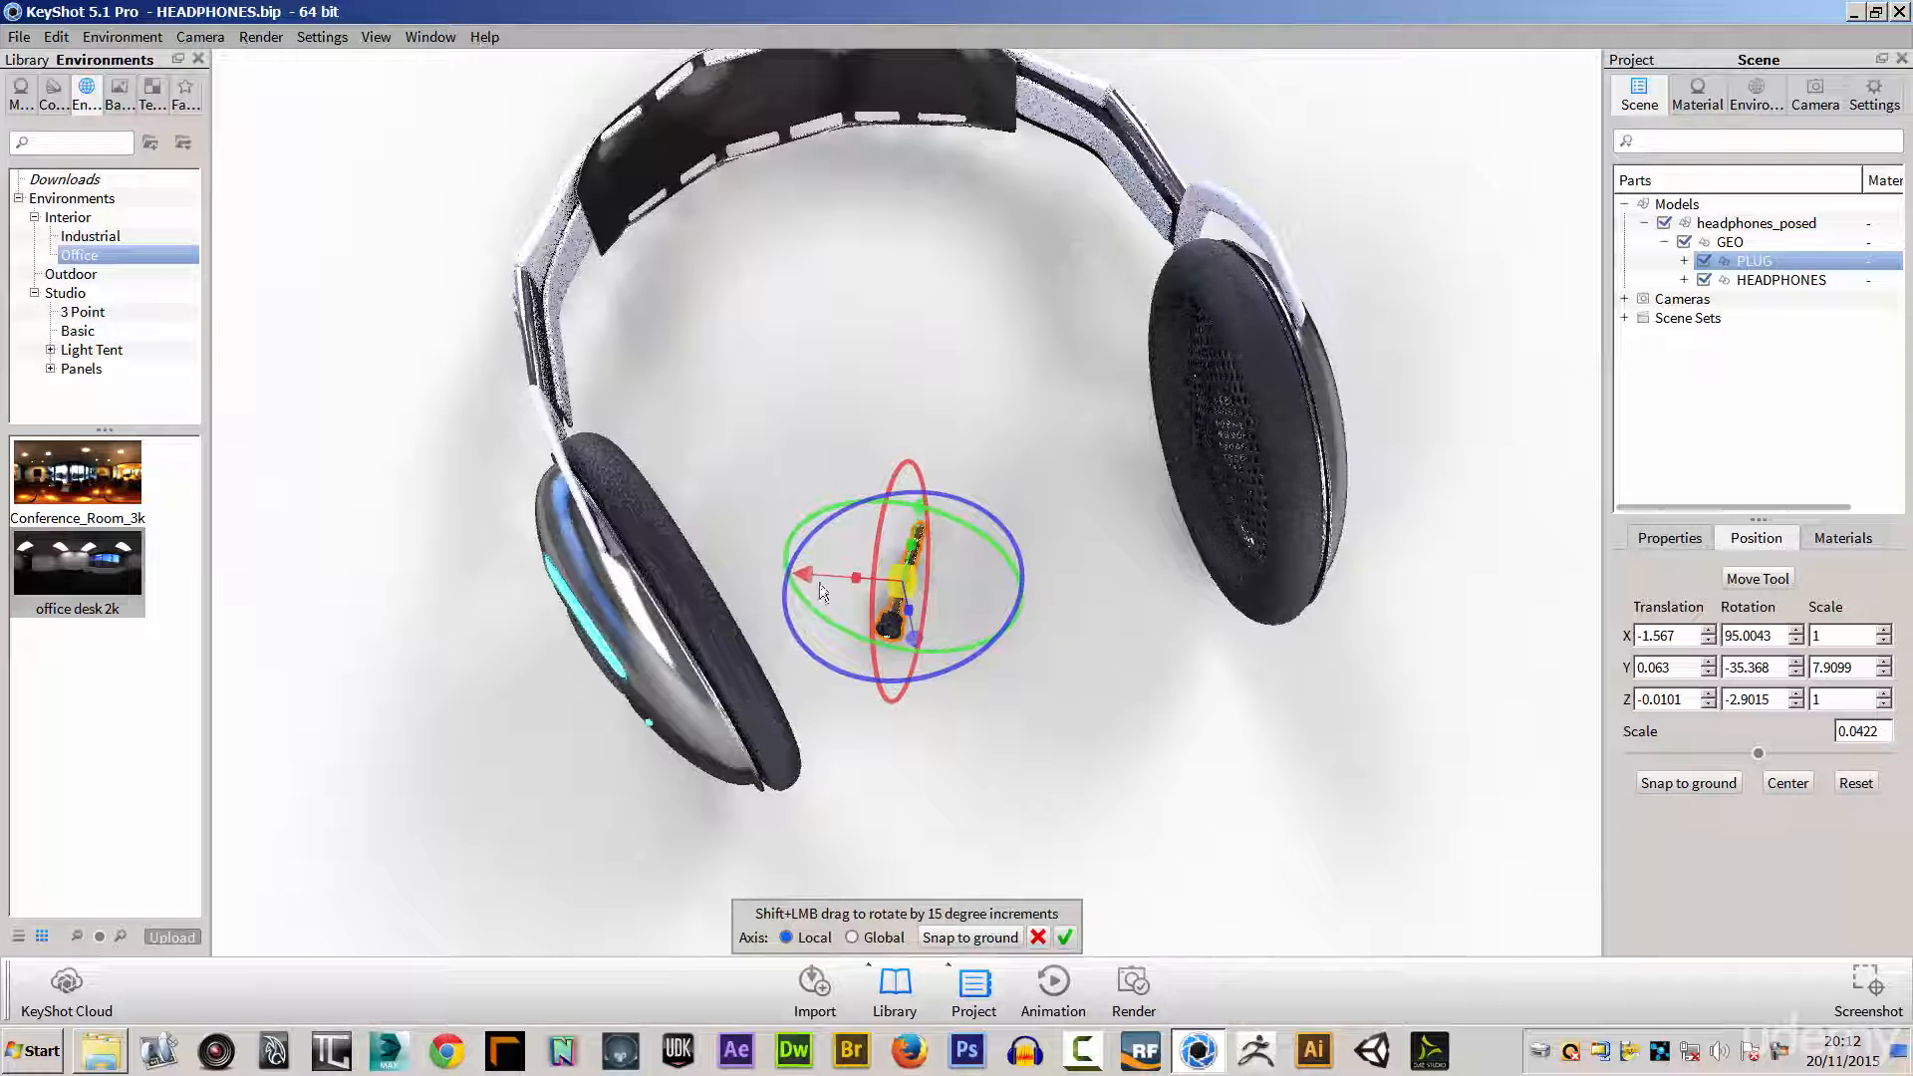
{"action": "left_click_drag", "start_coordinate": [803, 573], "coordinate": [859, 573]}
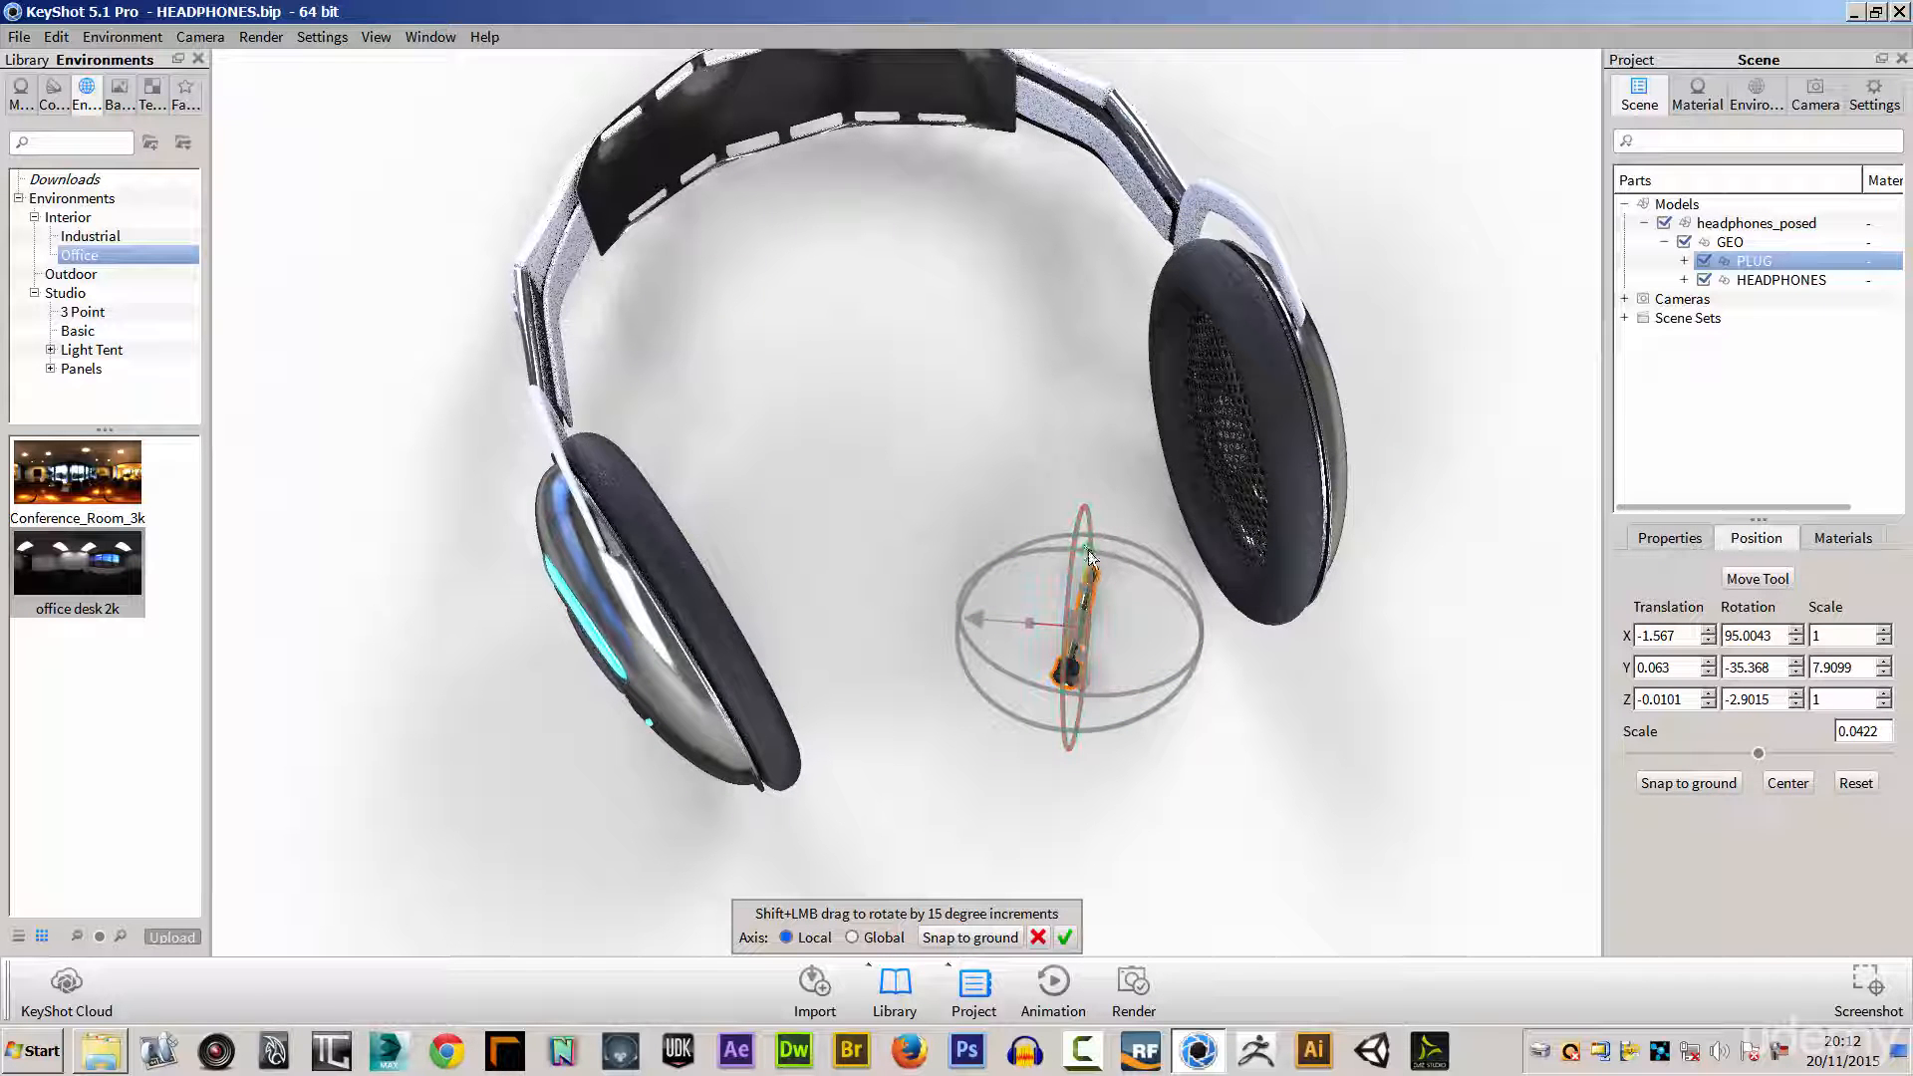
{"action": "left_click_drag", "start_coordinate": [1084, 546], "coordinate": [1084, 580]}
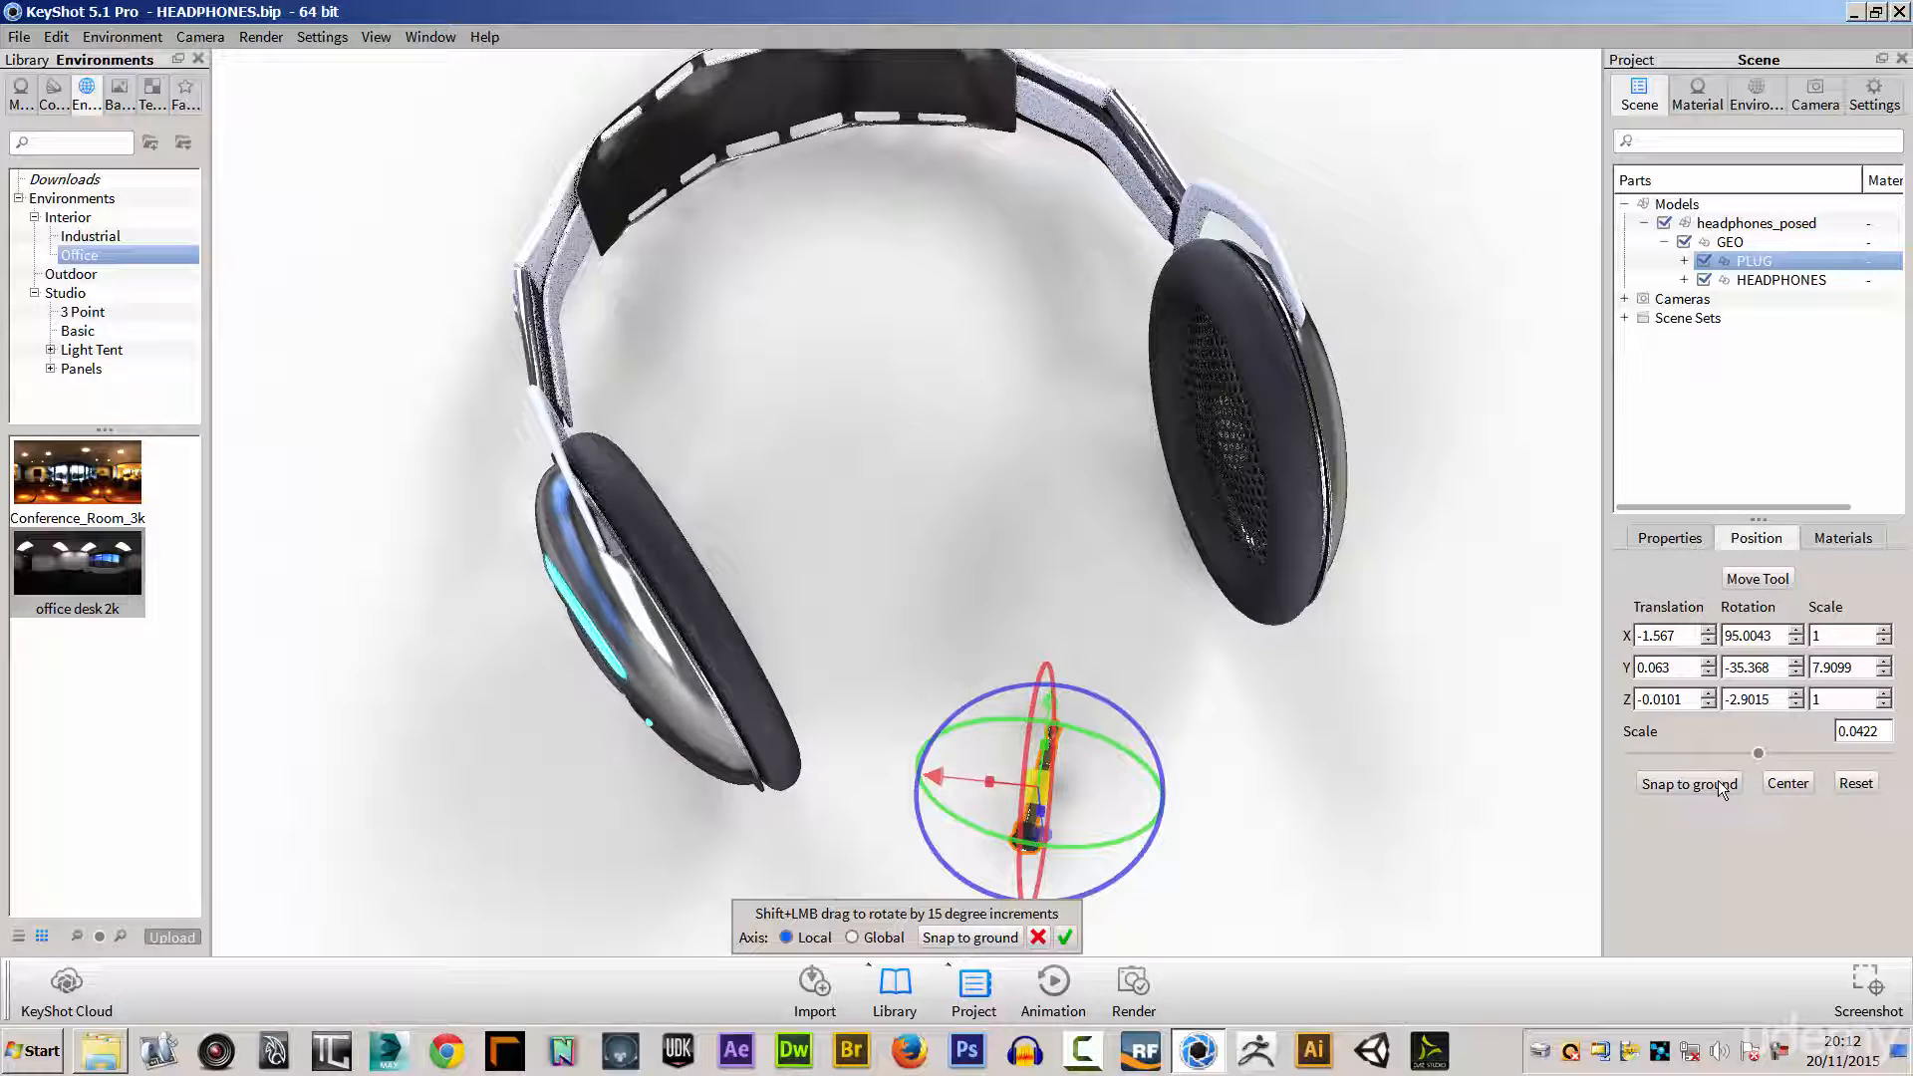
{"action": "left_click", "coordinate": [1062, 937]}
{"action": "left_click_drag", "start_coordinate": [1186, 897], "coordinate": [1293, 571]}
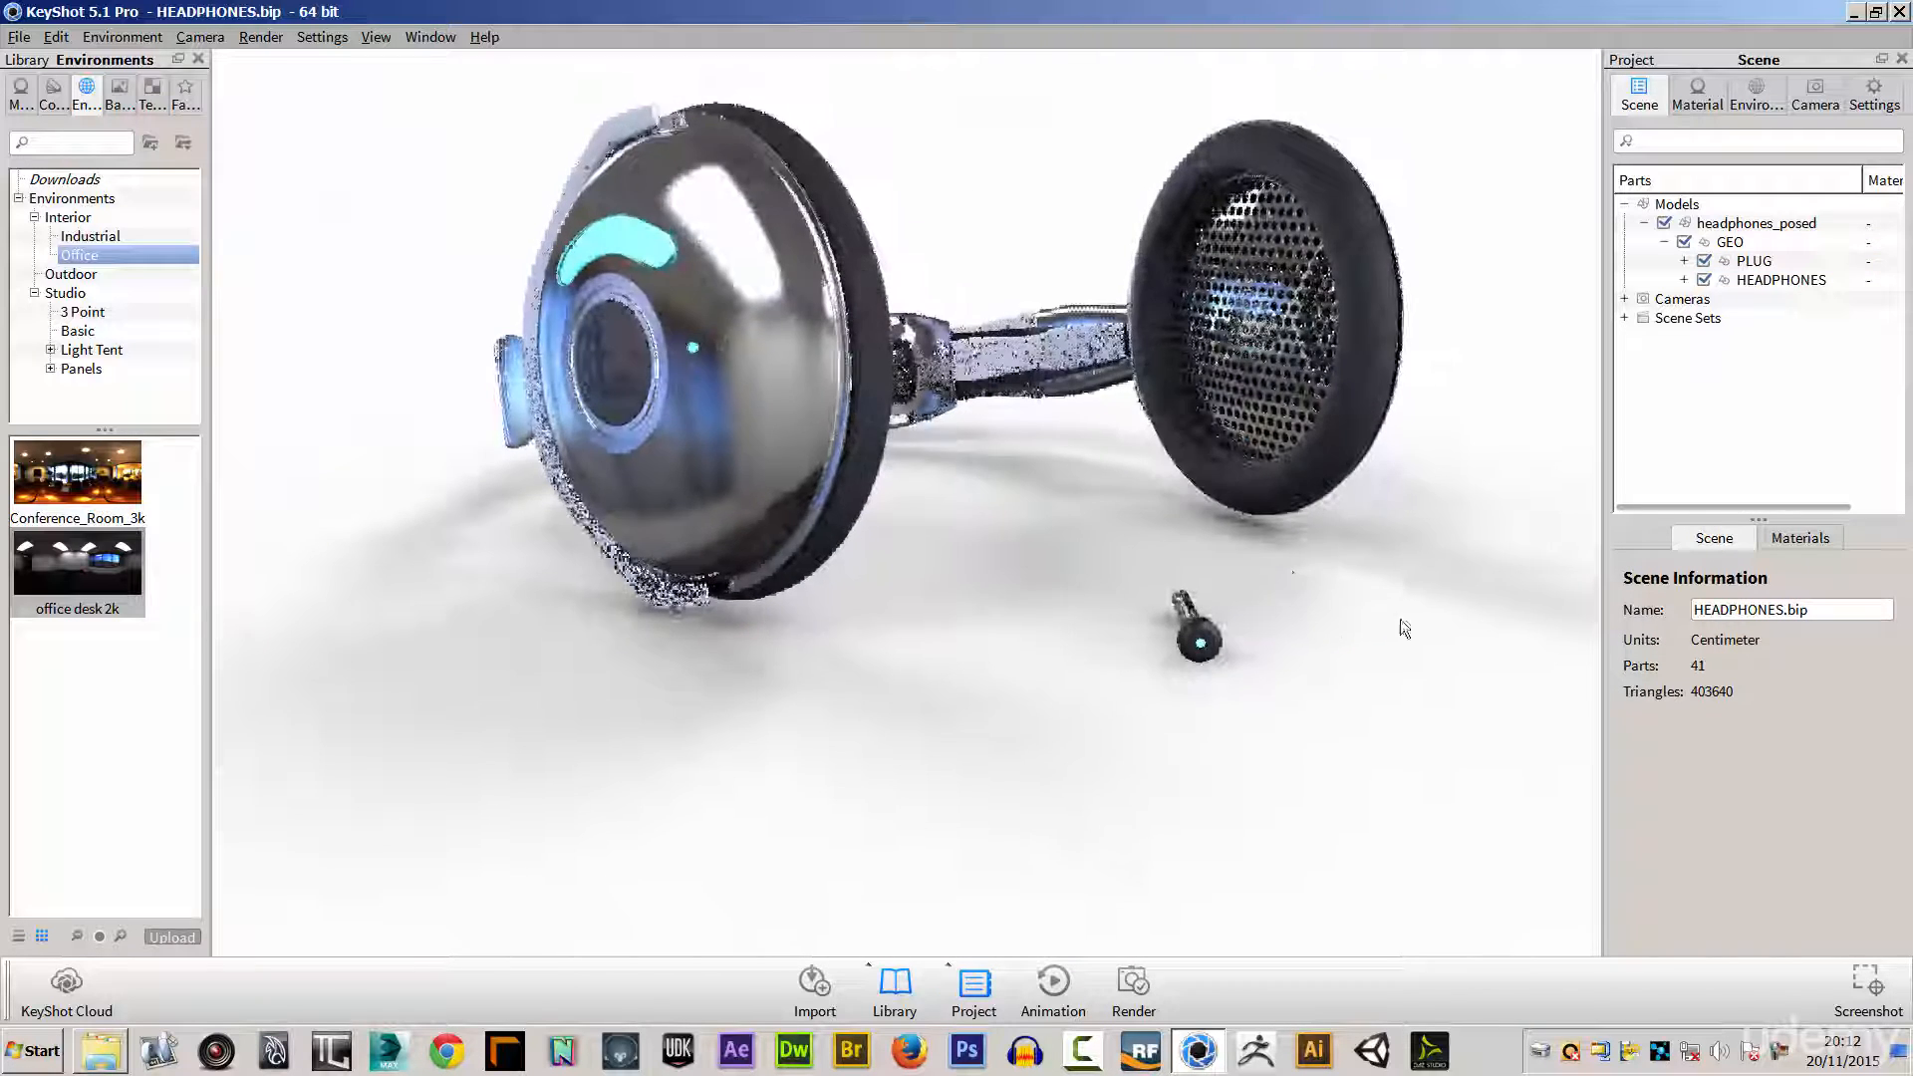
Step: Activate the Move Tool on the PLUG group and try a slight rotation about its local axis to lay it on the ground
{"action": "left_click", "coordinate": [1749, 262]}
{"action": "left_click", "coordinate": [1748, 542]}
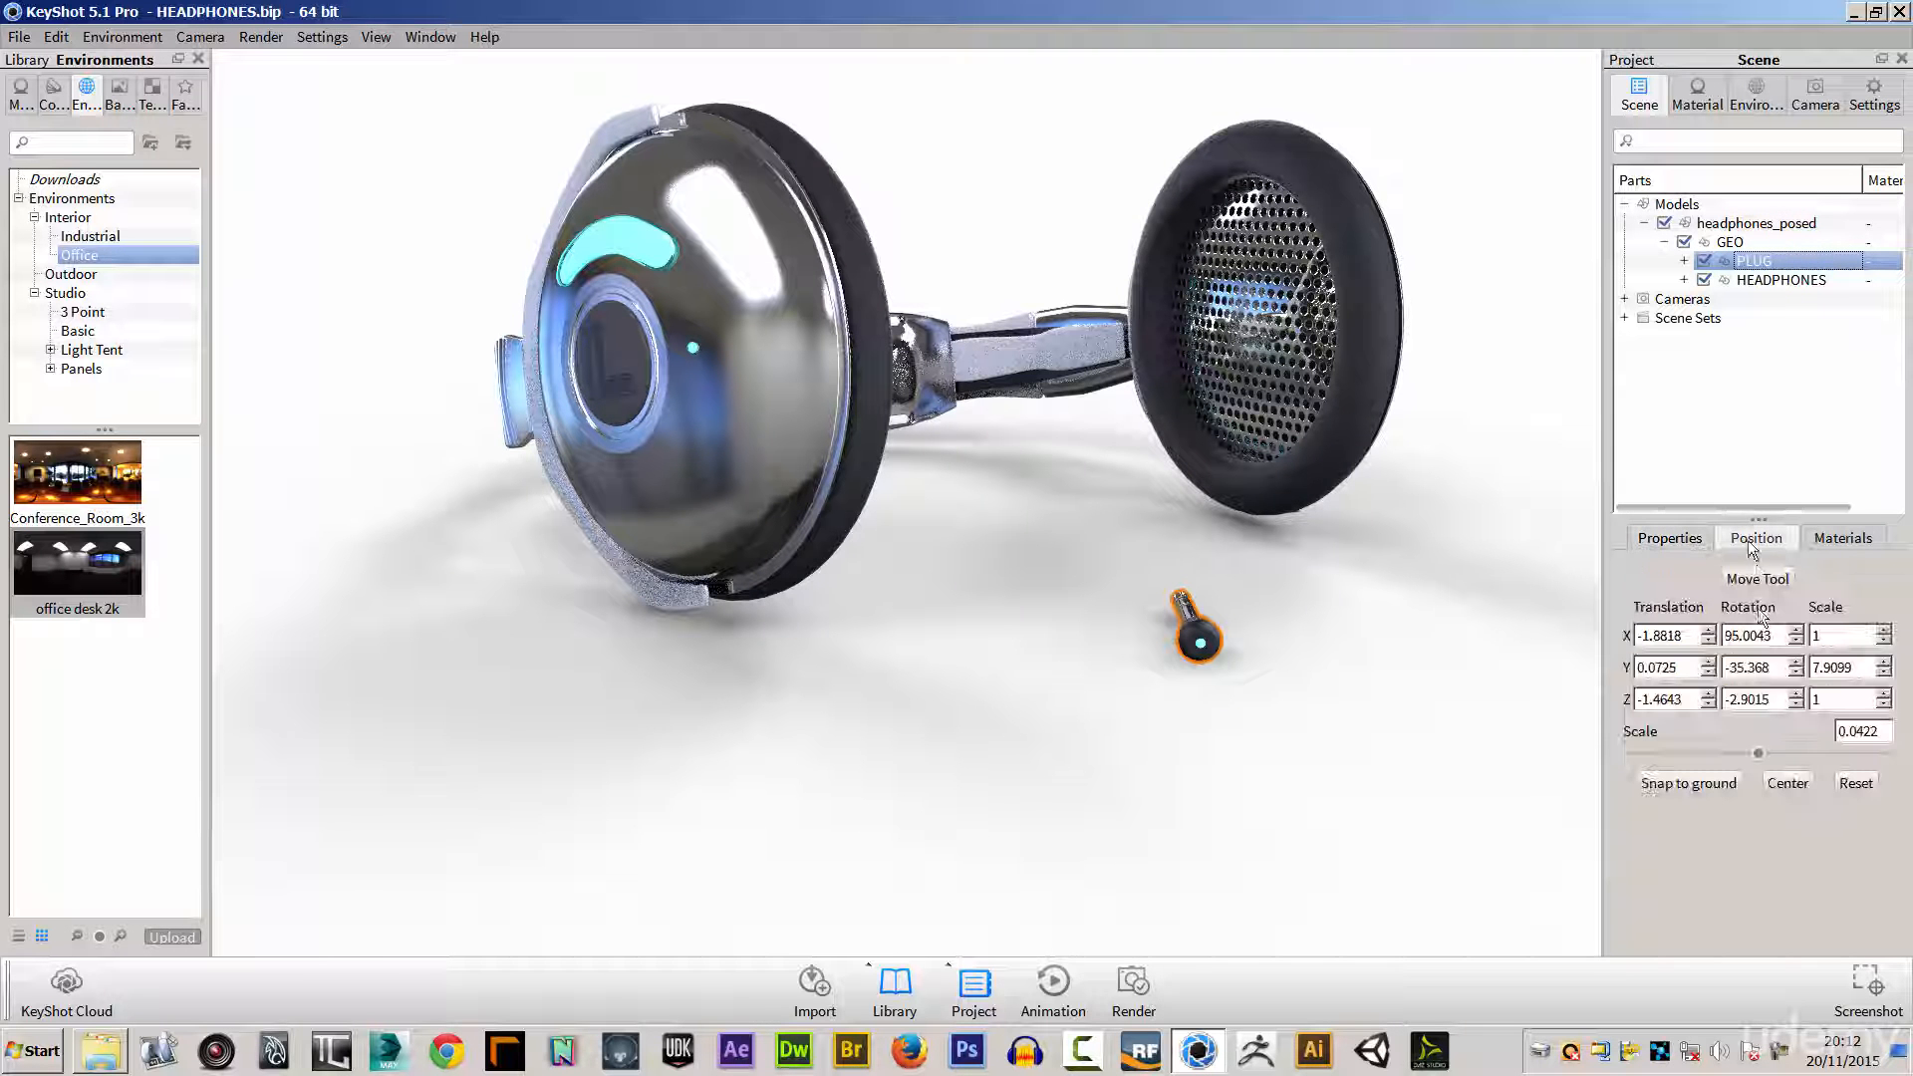
{"action": "left_click", "coordinate": [1758, 578]}
{"action": "left_click_drag", "start_coordinate": [1283, 596], "coordinate": [1245, 606]}
{"action": "left_click_drag", "start_coordinate": [1392, 609], "coordinate": [1273, 777]}
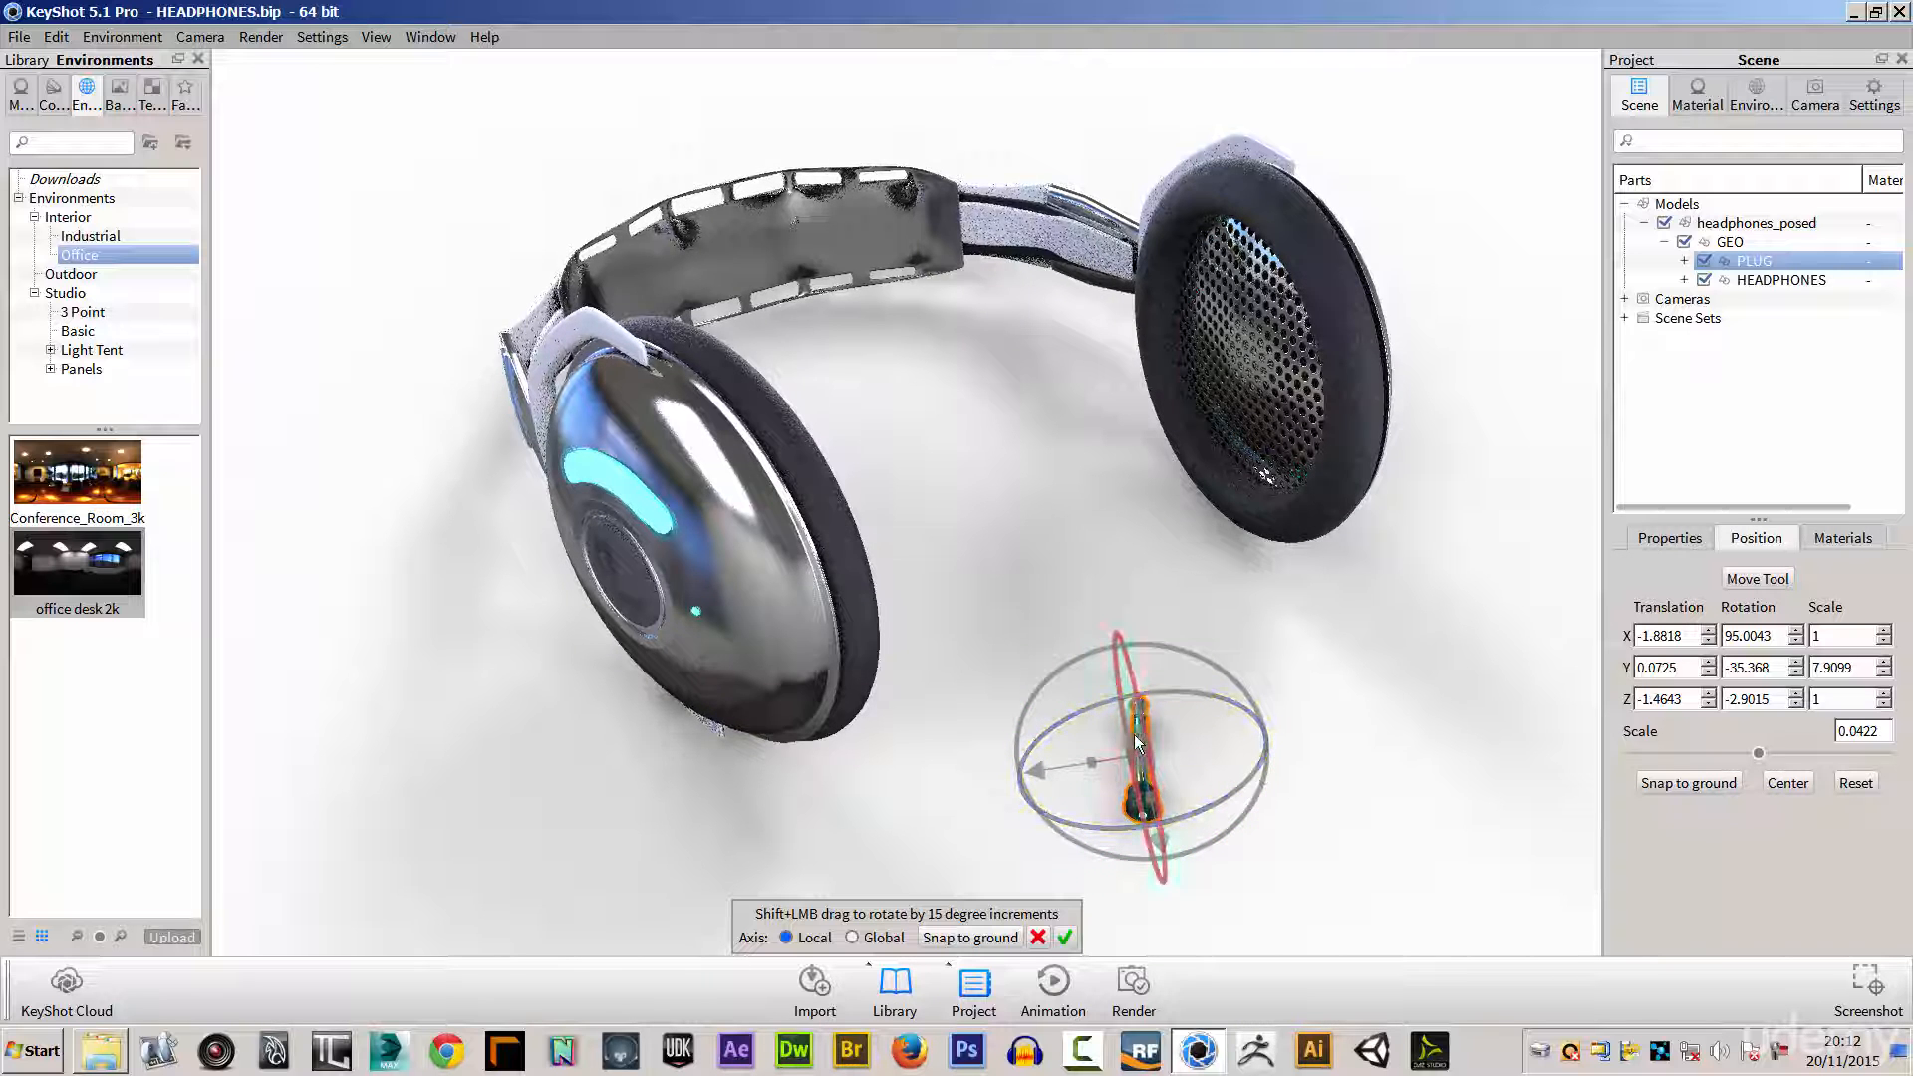
{"action": "left_click_drag", "start_coordinate": [1126, 743], "coordinate": [1139, 760]}
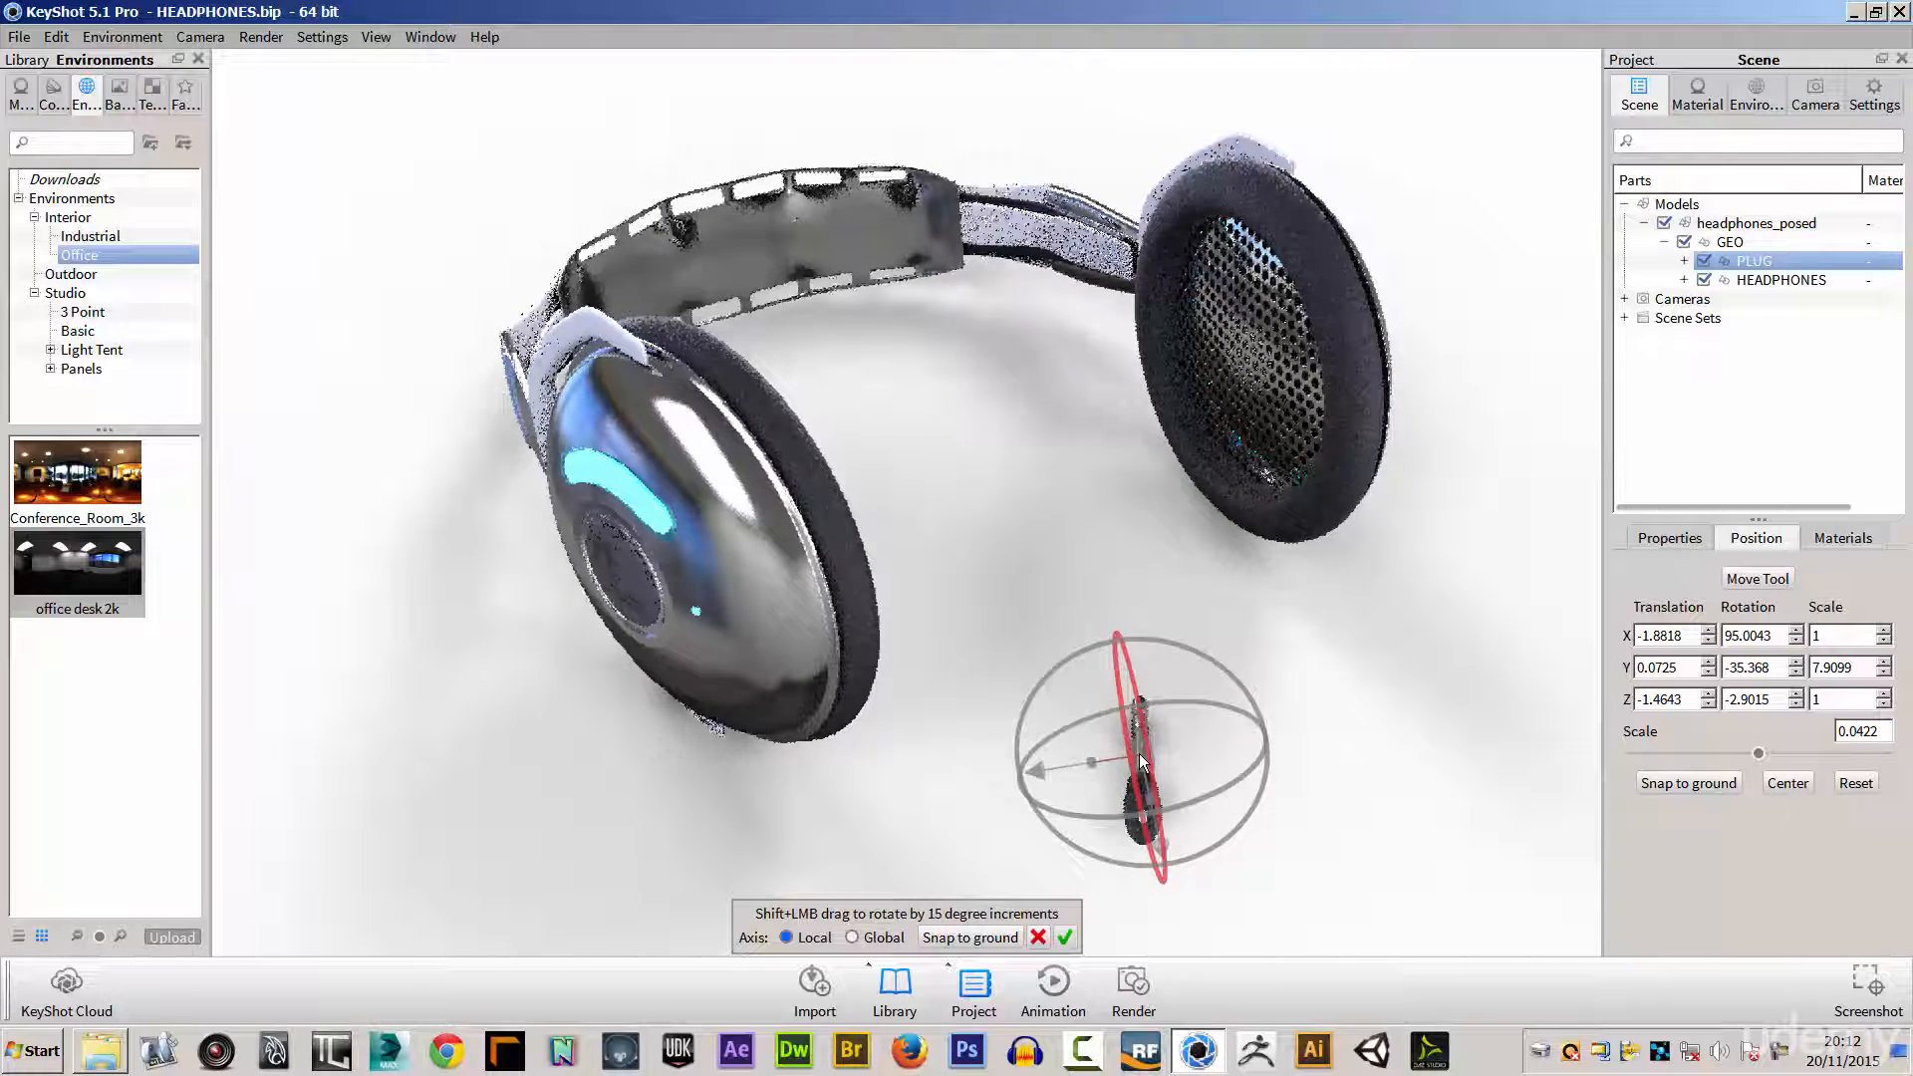
{"action": "mouse_move", "coordinate": [1100, 827]}
{"action": "left_mouse_down"}
{"action": "mouse_move", "coordinate": [1061, 815]}
{"action": "mouse_move", "coordinate": [1102, 810]}
{"action": "left_mouse_up"}
{"action": "left_click_drag", "start_coordinate": [1327, 793], "coordinate": [1013, 657]}
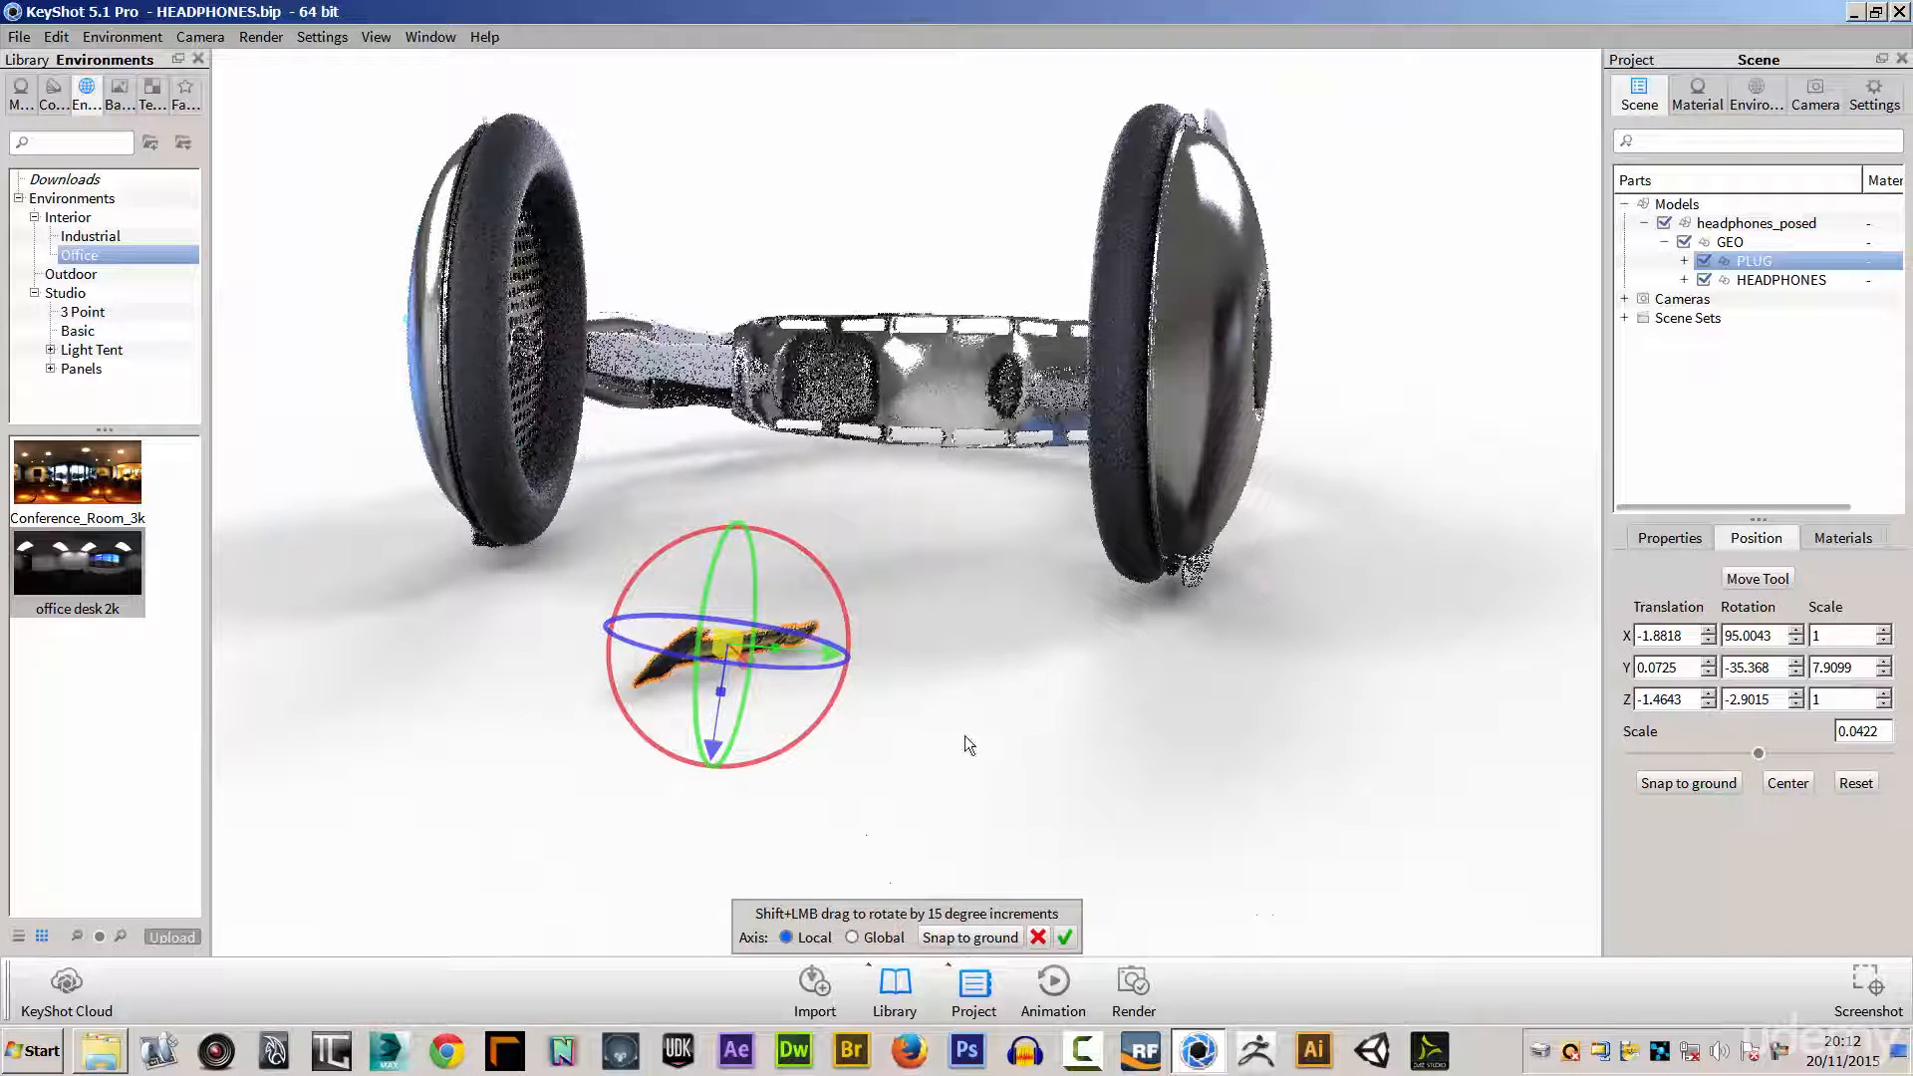
{"action": "left_click_drag", "start_coordinate": [966, 733], "coordinate": [1207, 738]}
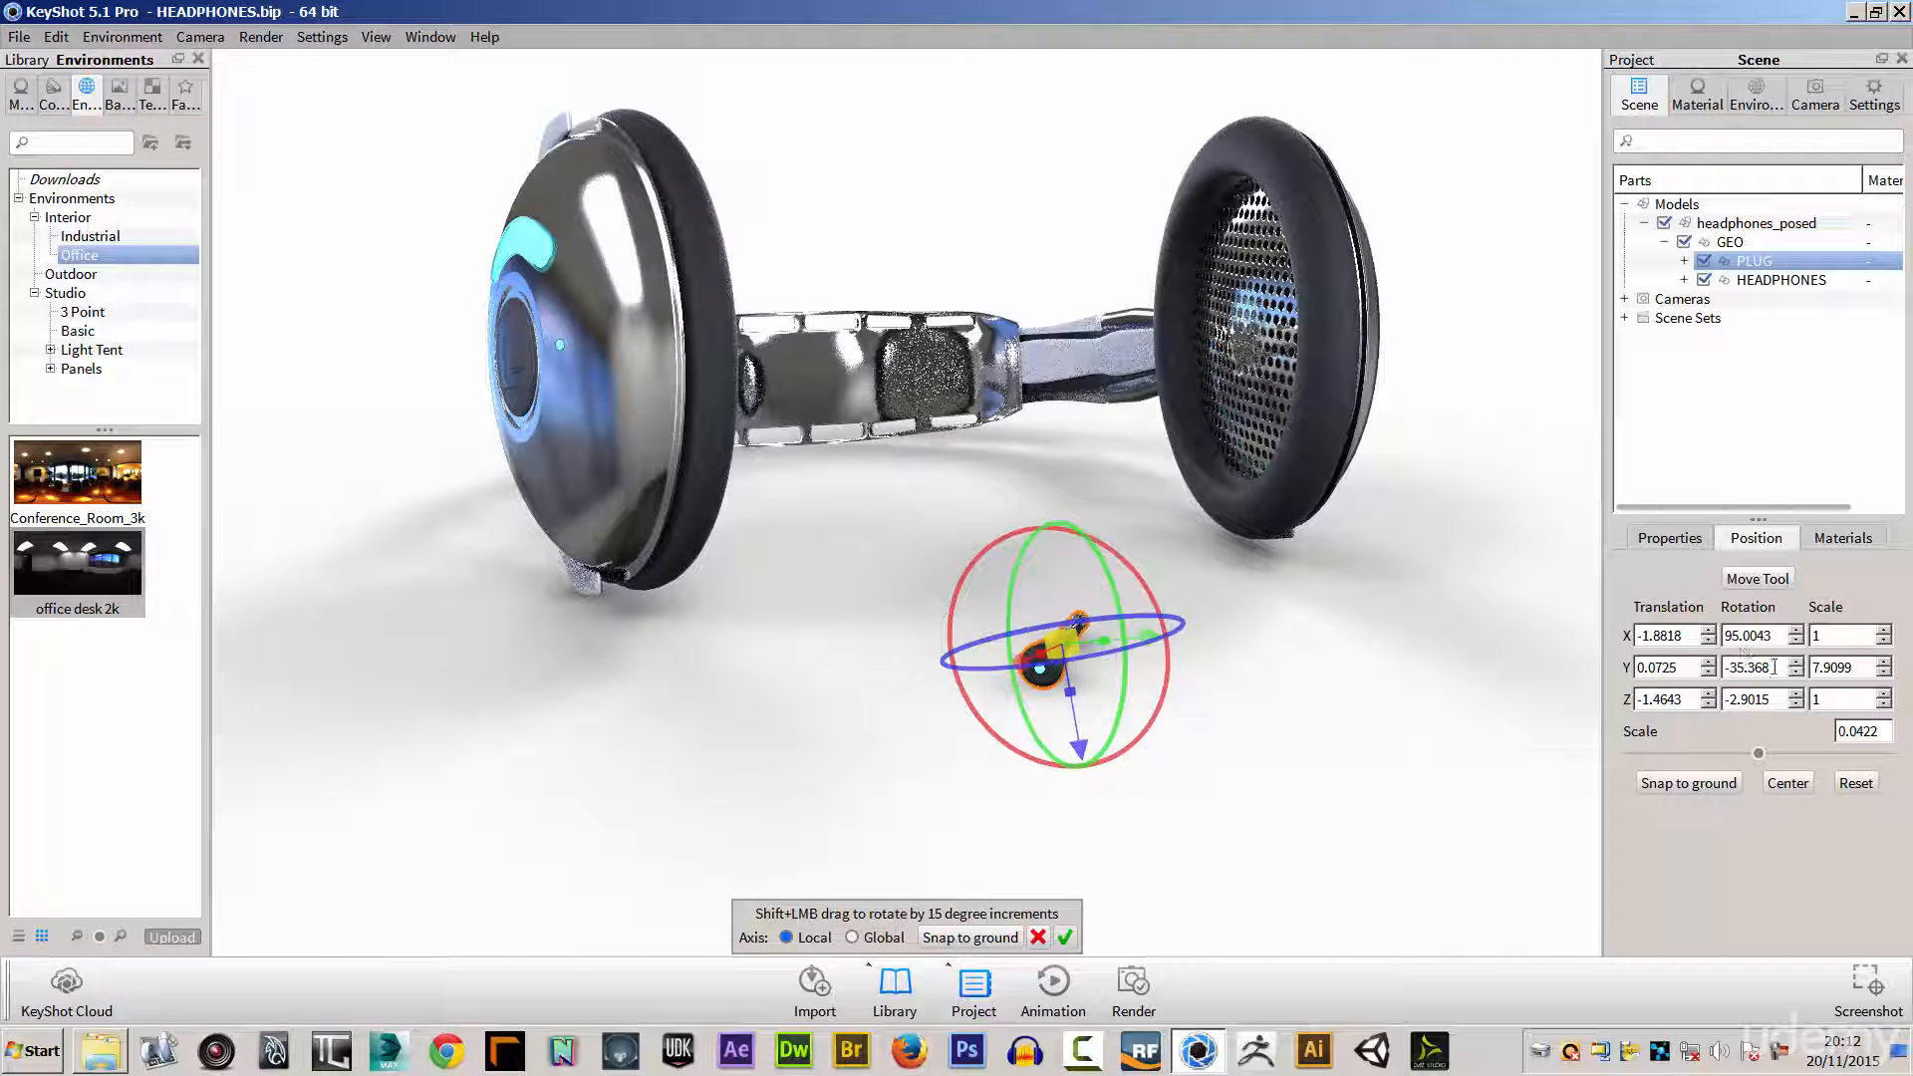
Step: Try a Y rotation of 90 for the PLUG group
{"action": "left_click_drag", "start_coordinate": [1780, 662], "coordinate": [1724, 667]}
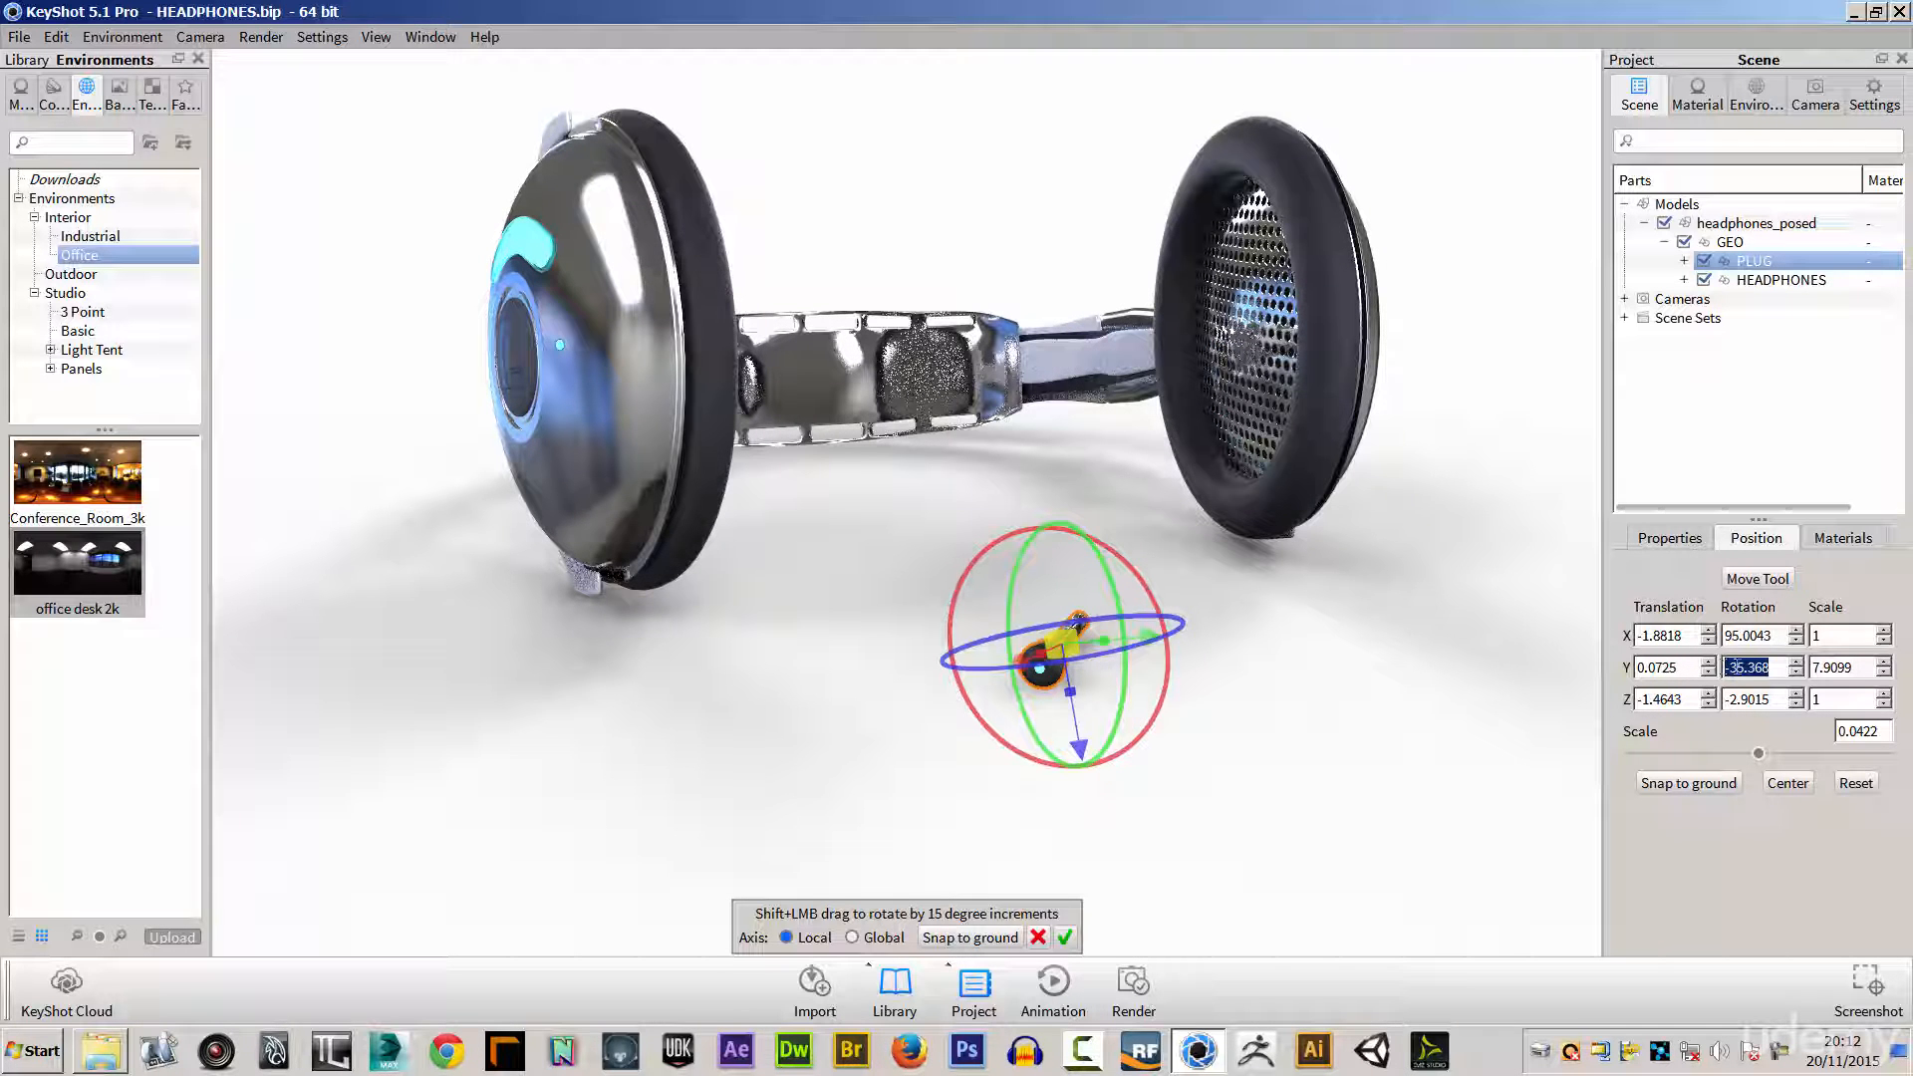
{"action": "type", "text": "90"}
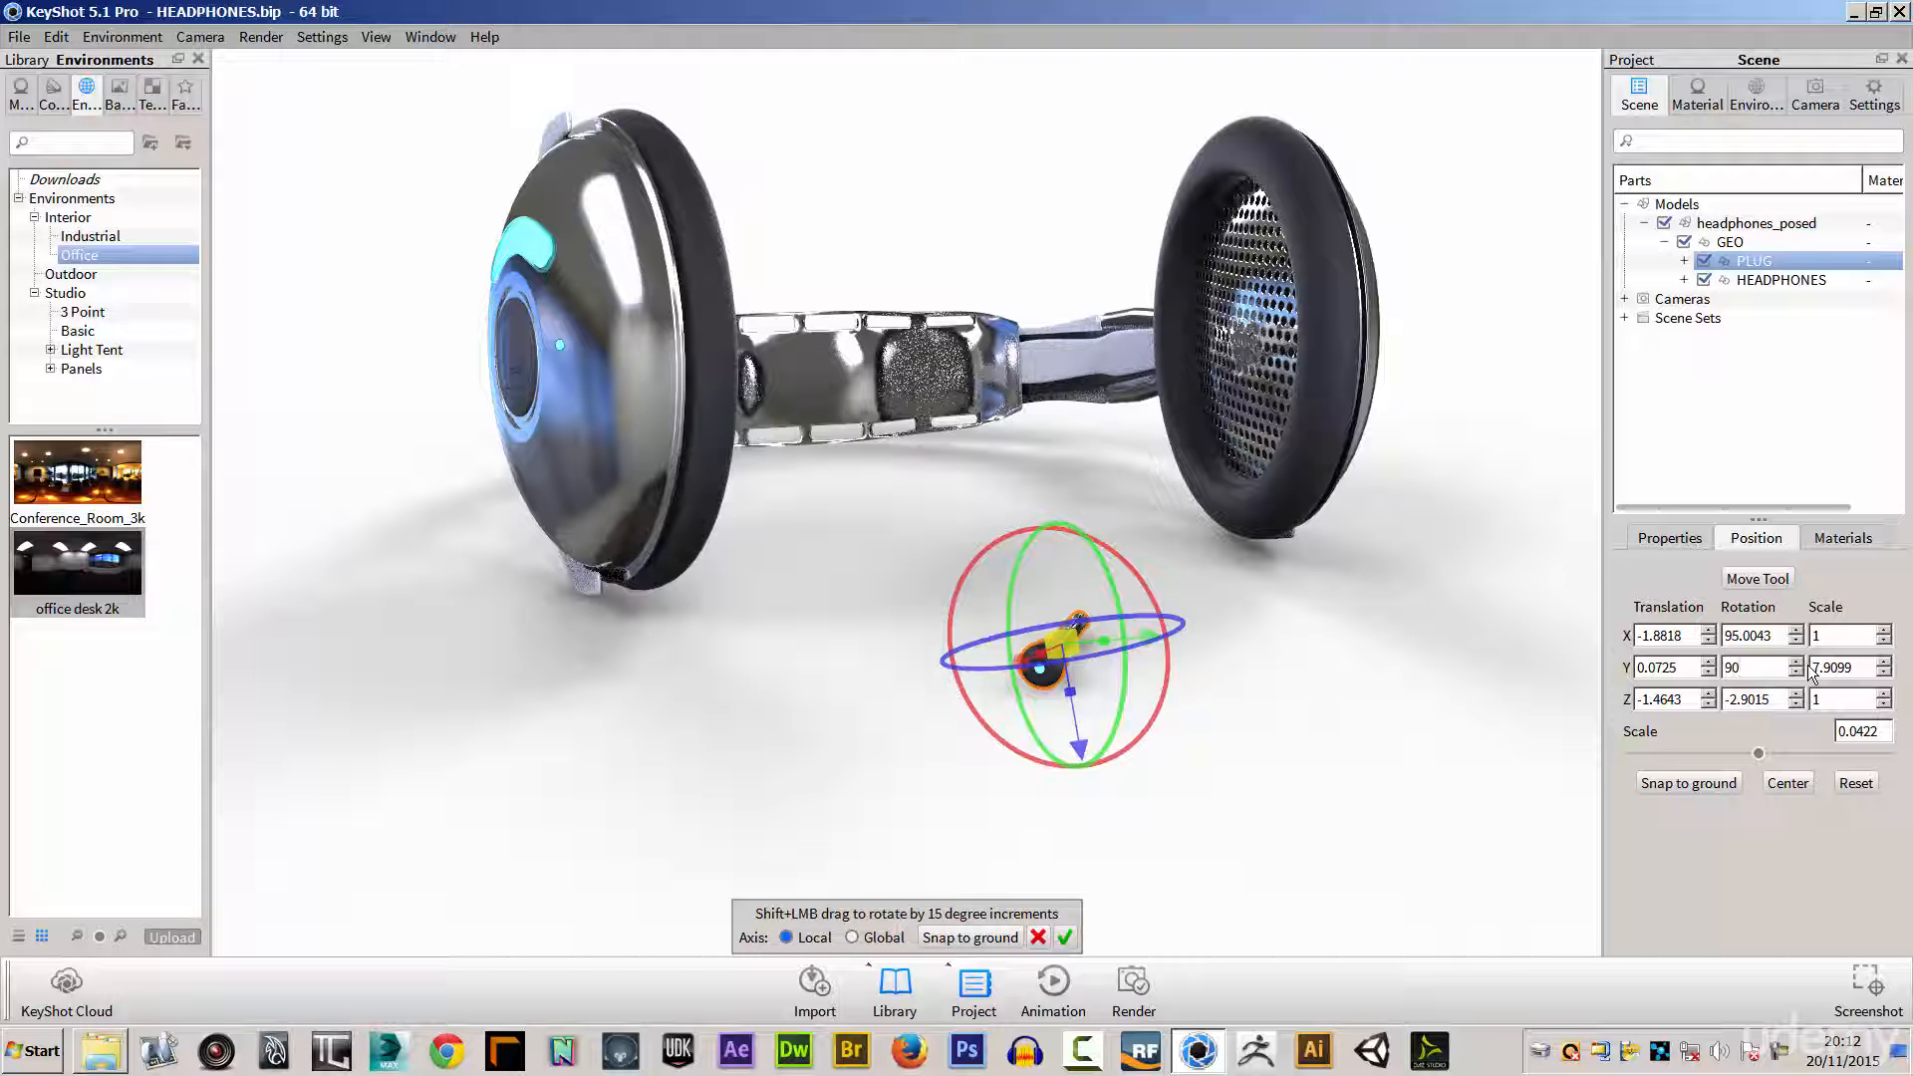
{"action": "key", "text": "Return"}
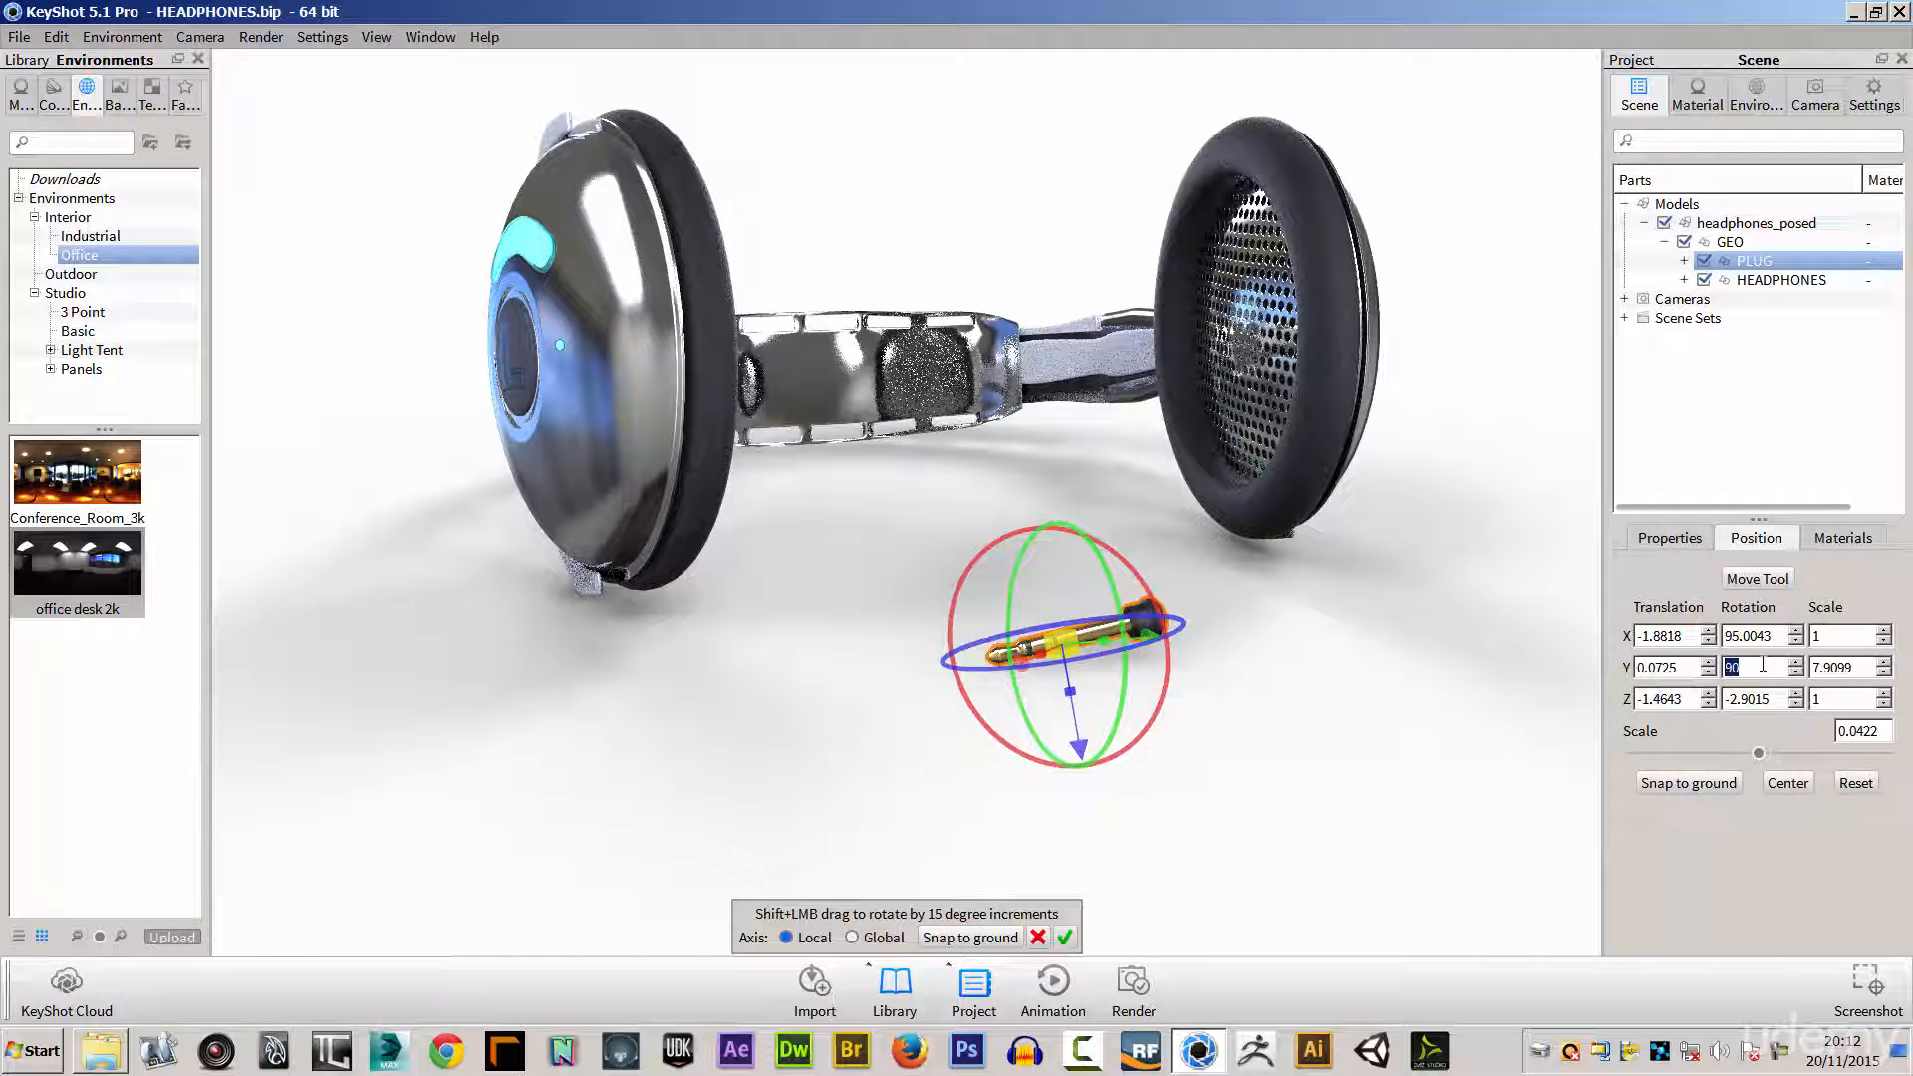
Step: Set the PLUG group's Y rotation to 0 and accept the transformation
{"action": "double_click", "coordinate": [1762, 665]}
{"action": "key", "text": "Return"}
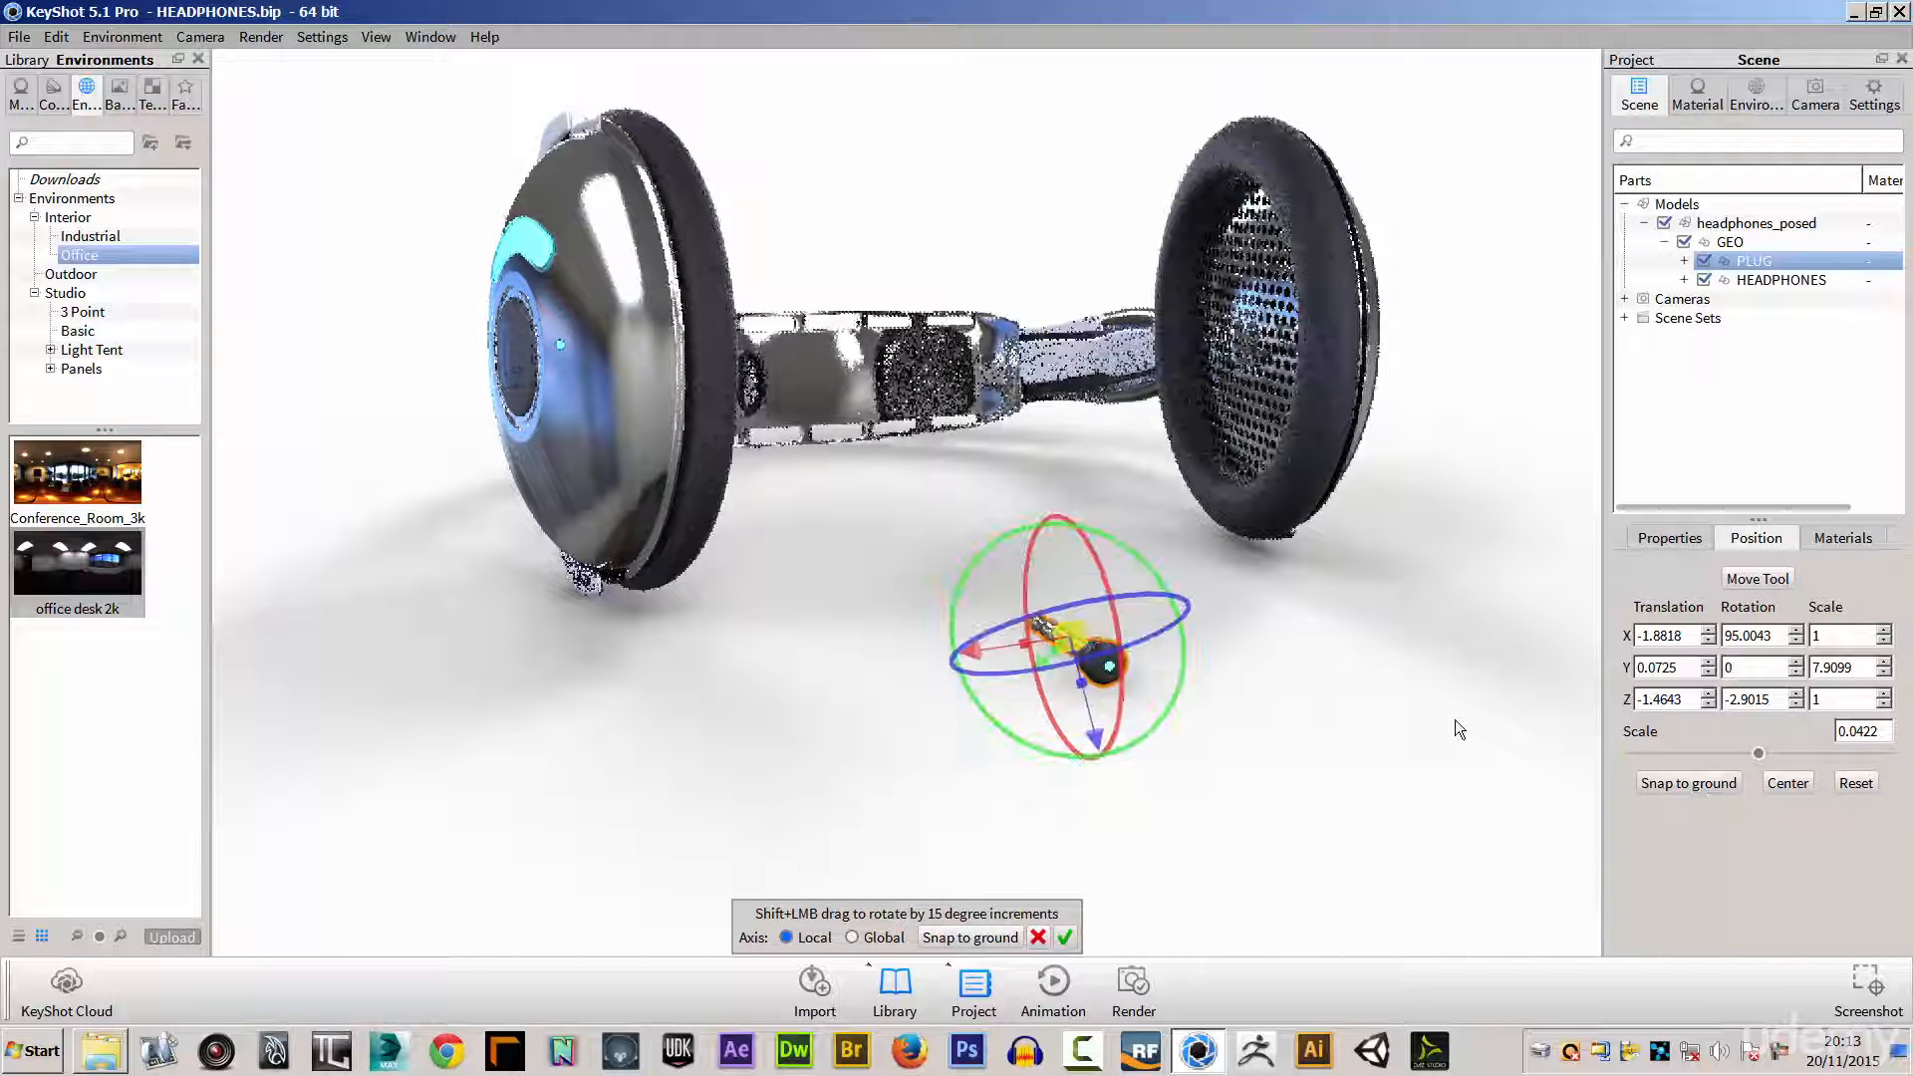
{"action": "left_click", "coordinate": [1065, 937]}
Step: Examine the headphones and plug from several angles, and review the office HDRI's settings and the Studio environments in the library
{"action": "left_click_drag", "start_coordinate": [1067, 928], "coordinate": [1229, 804]}
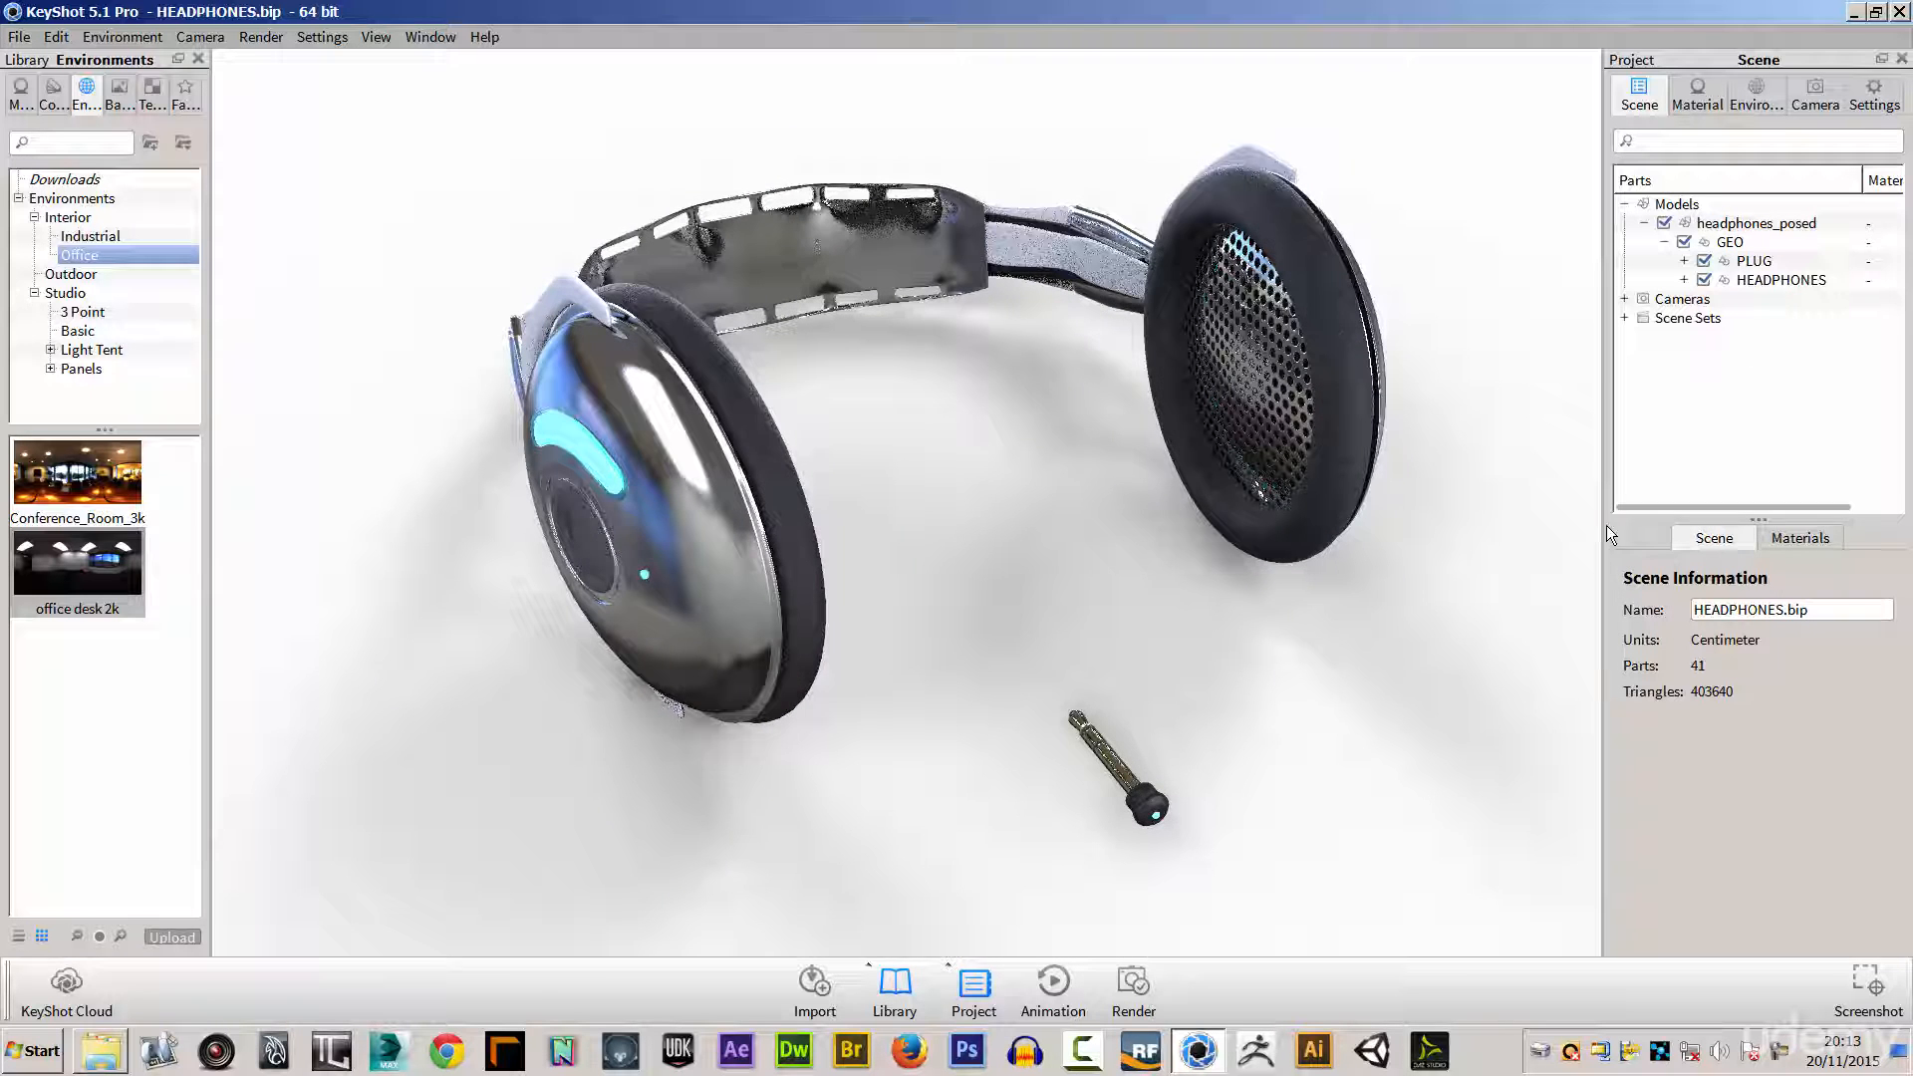
{"action": "left_click_drag", "start_coordinate": [988, 750], "coordinate": [835, 731]}
{"action": "left_click_drag", "start_coordinate": [1143, 660], "coordinate": [877, 642]}
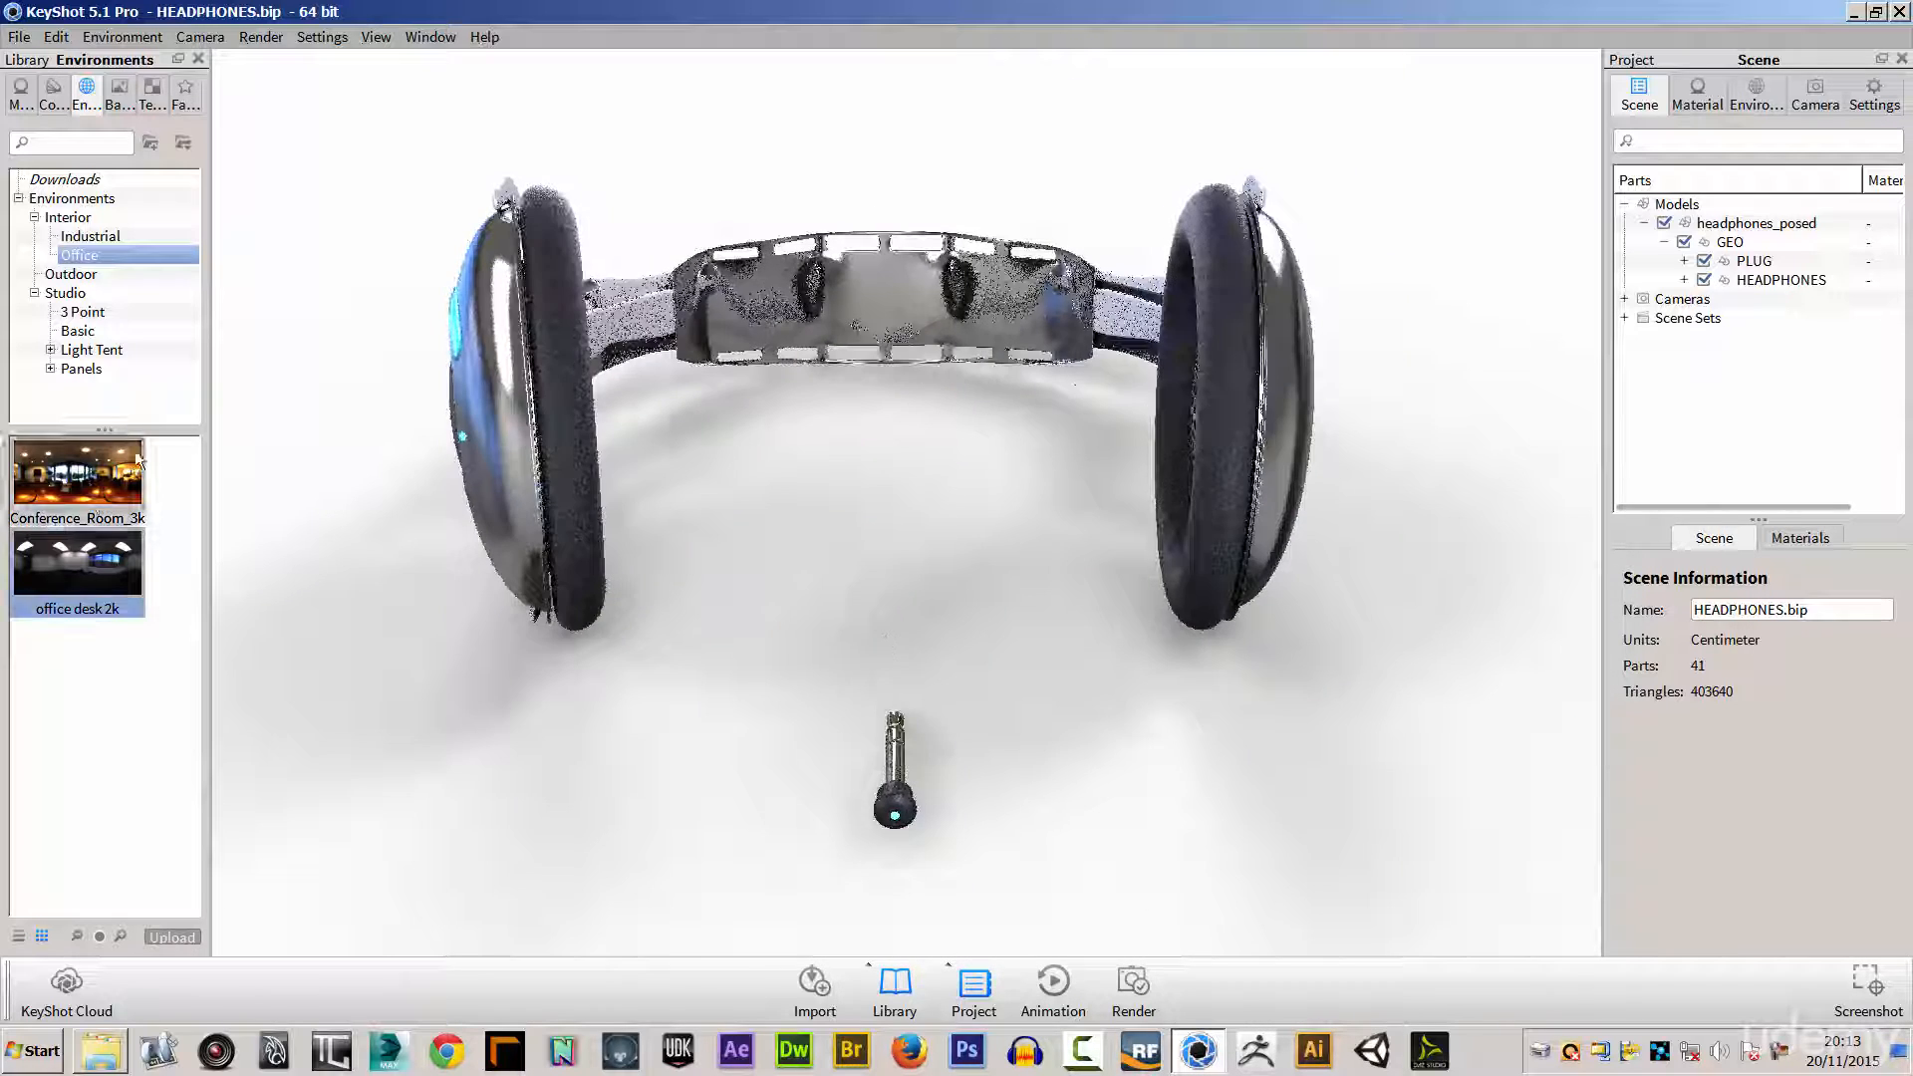
{"action": "left_click_drag", "start_coordinate": [928, 572], "coordinate": [1066, 538]}
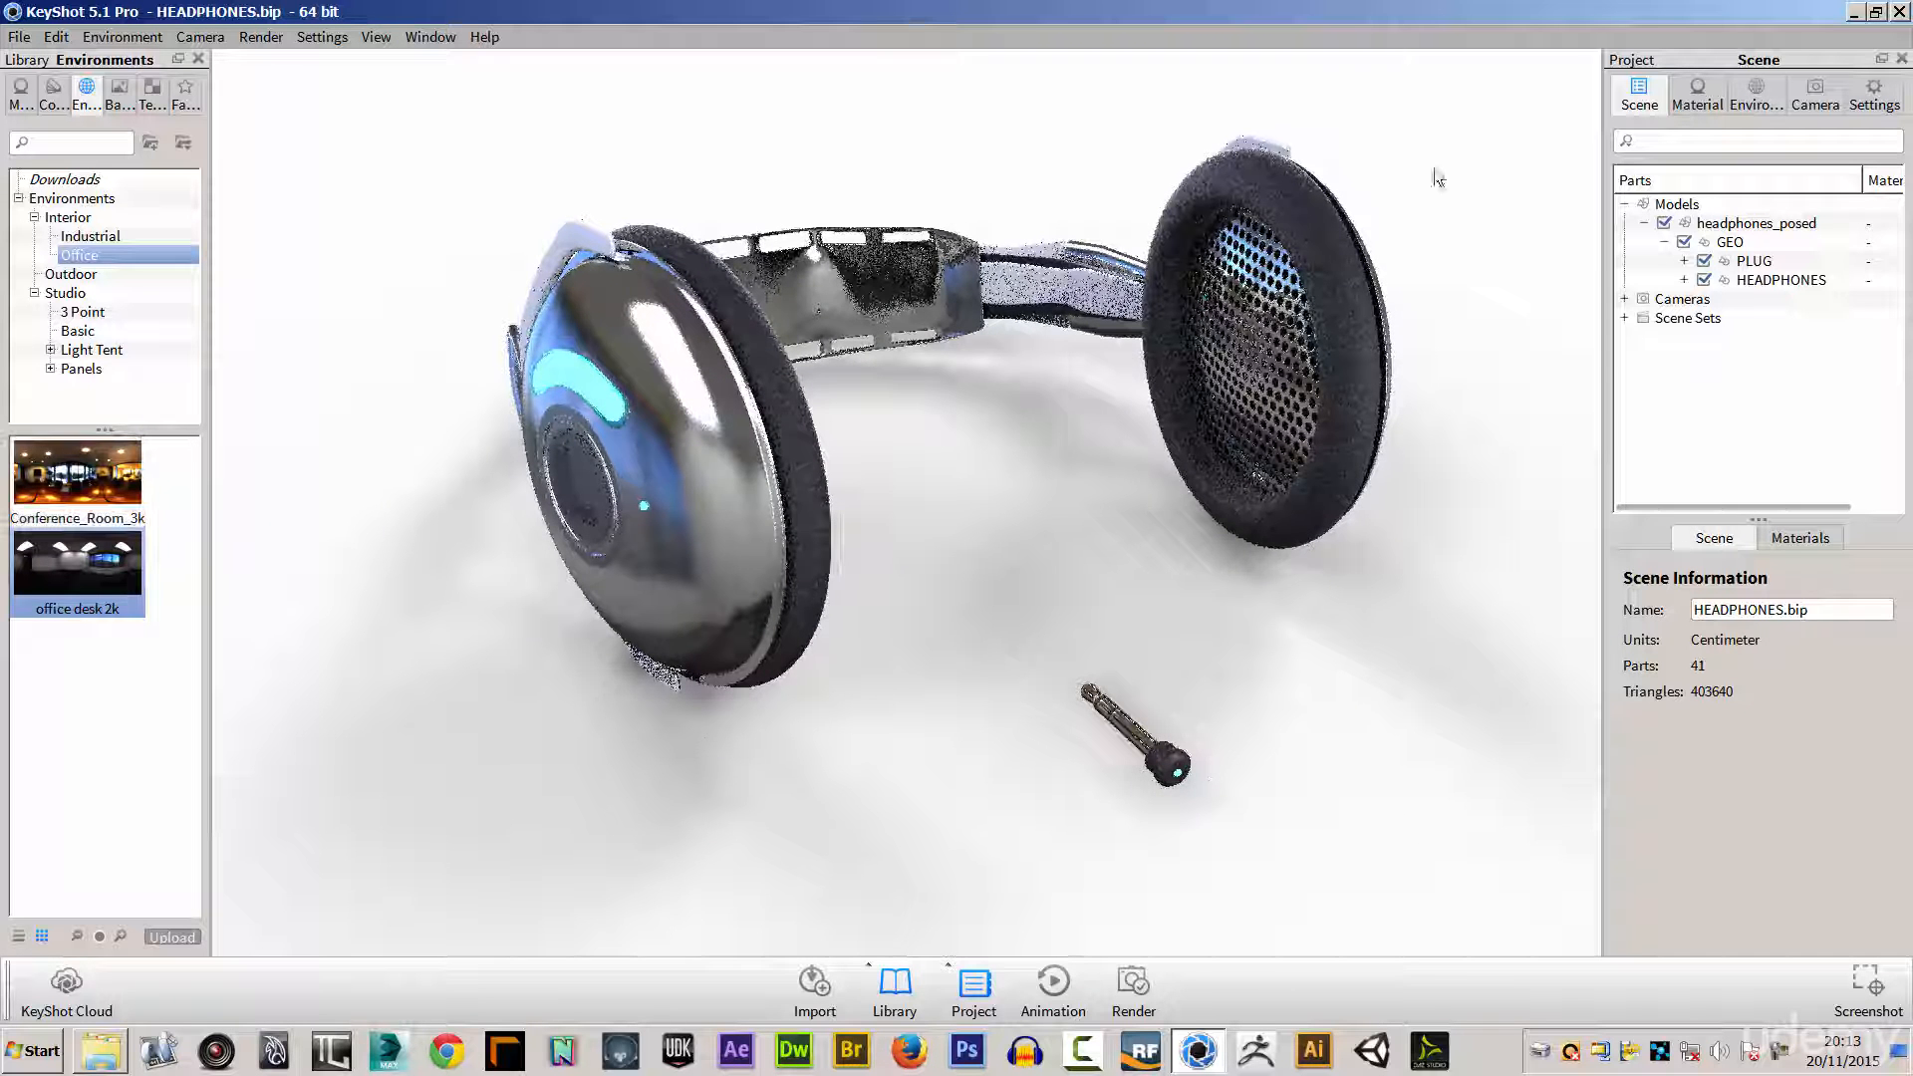
{"action": "left_click", "coordinate": [1744, 96]}
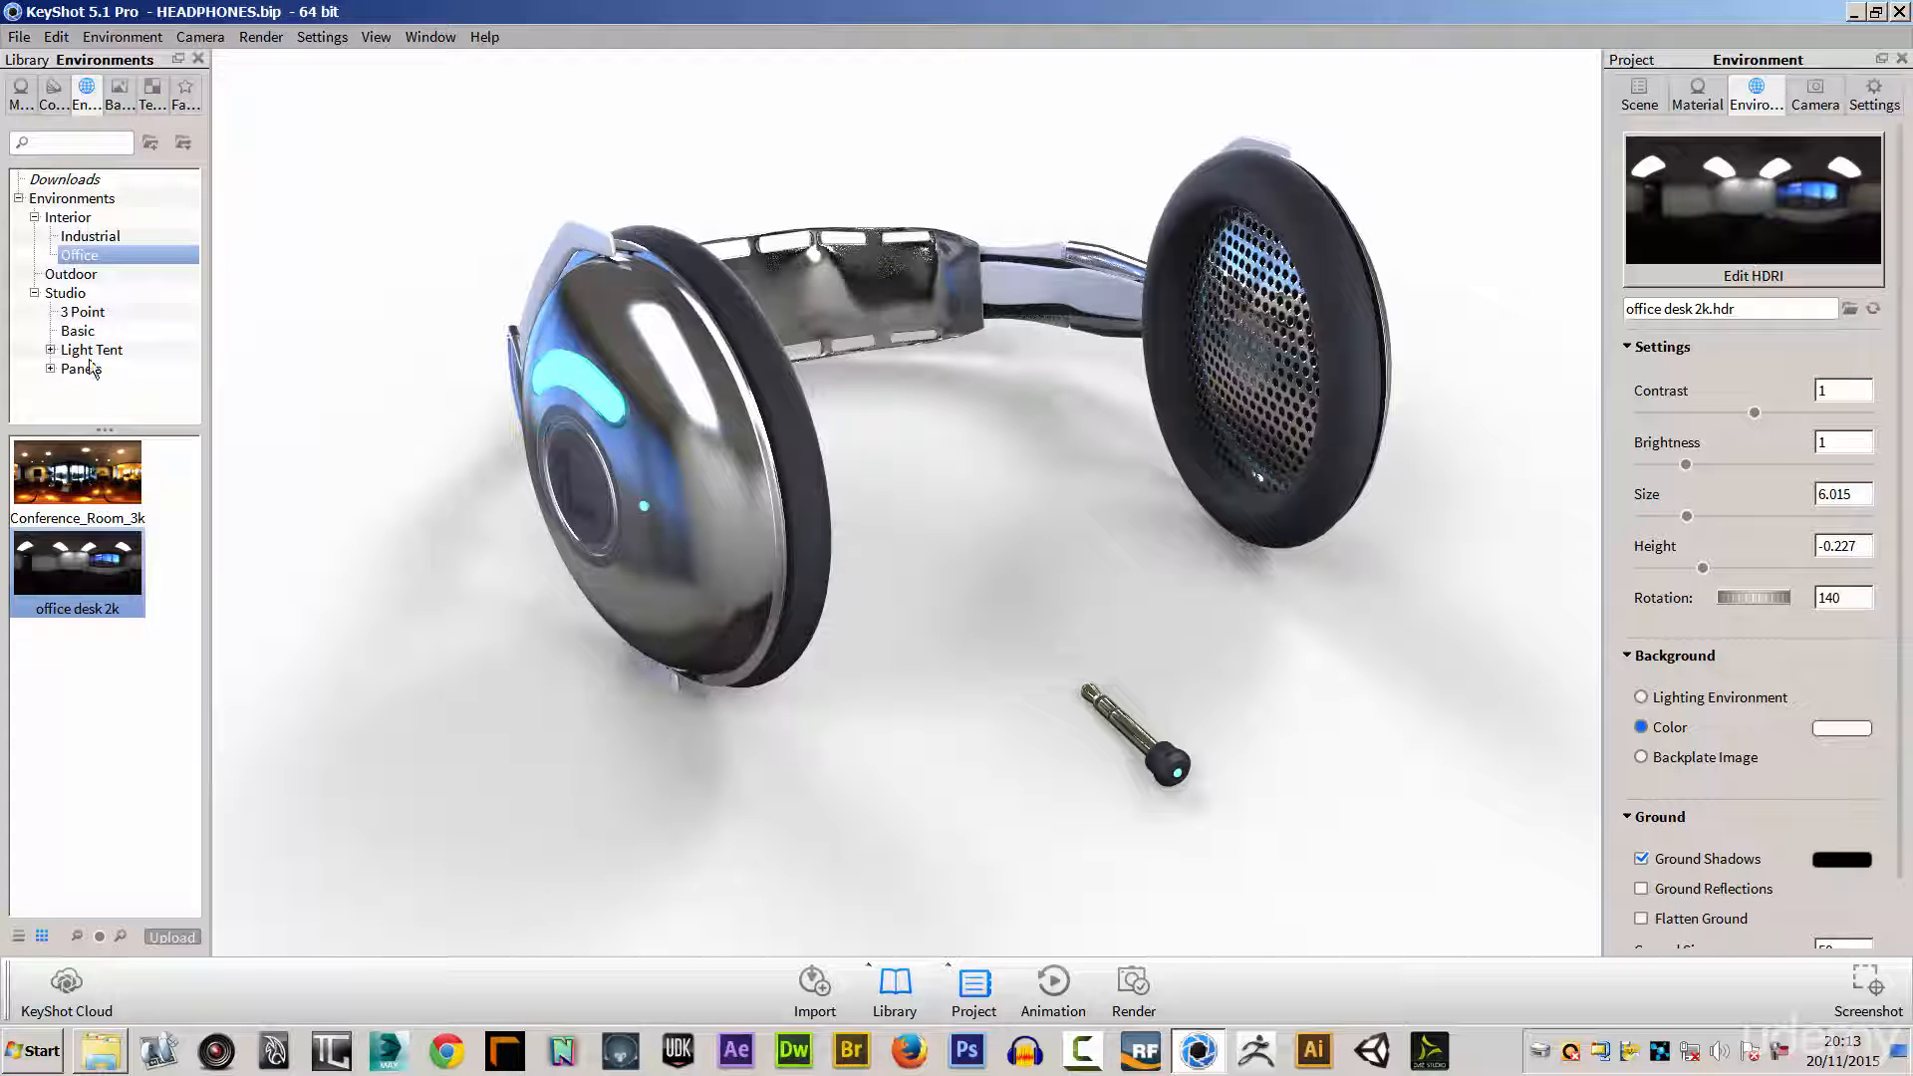
{"action": "left_click", "coordinate": [65, 294]}
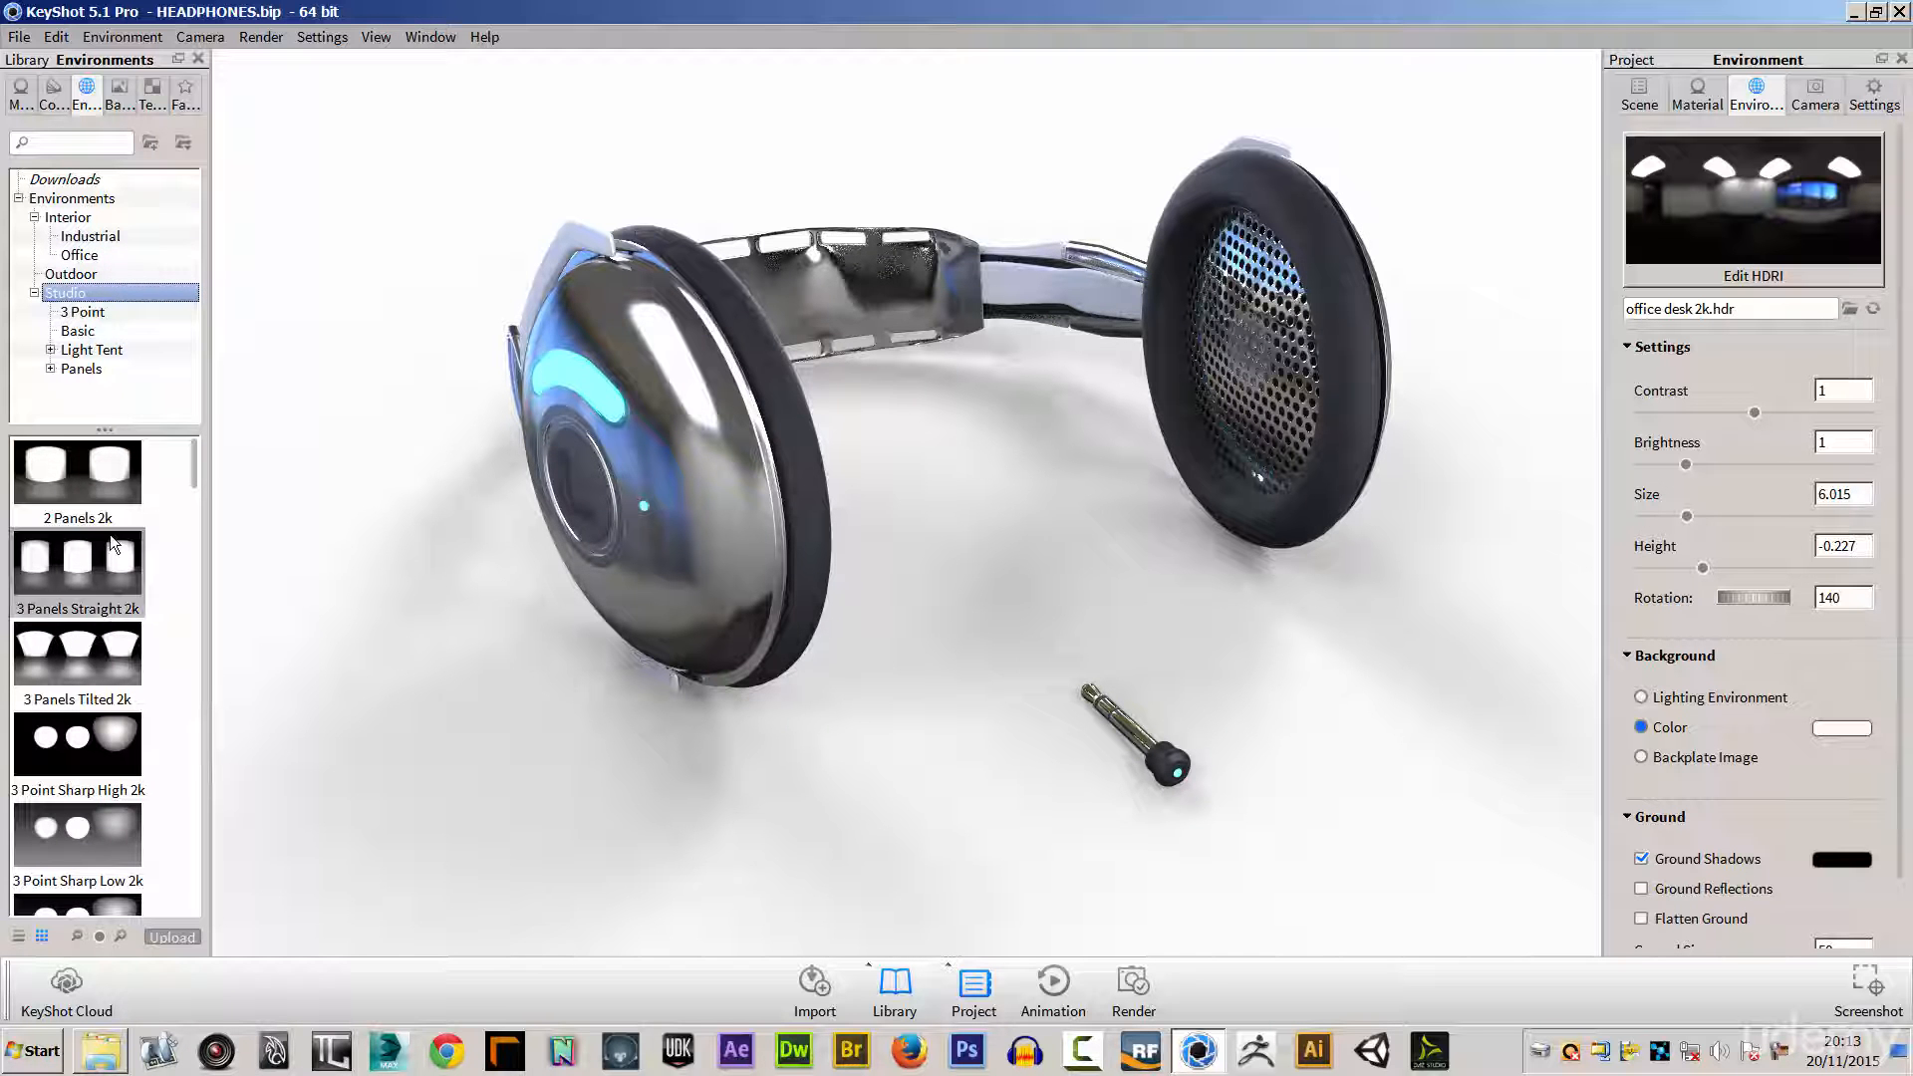
{"action": "mouse_move", "coordinate": [197, 479]}
{"action": "left_mouse_down"}
{"action": "mouse_move", "coordinate": [195, 807]}
{"action": "mouse_move", "coordinate": [189, 458]}
{"action": "left_mouse_up"}
{"action": "left_click_drag", "start_coordinate": [345, 609], "coordinate": [544, 749]}
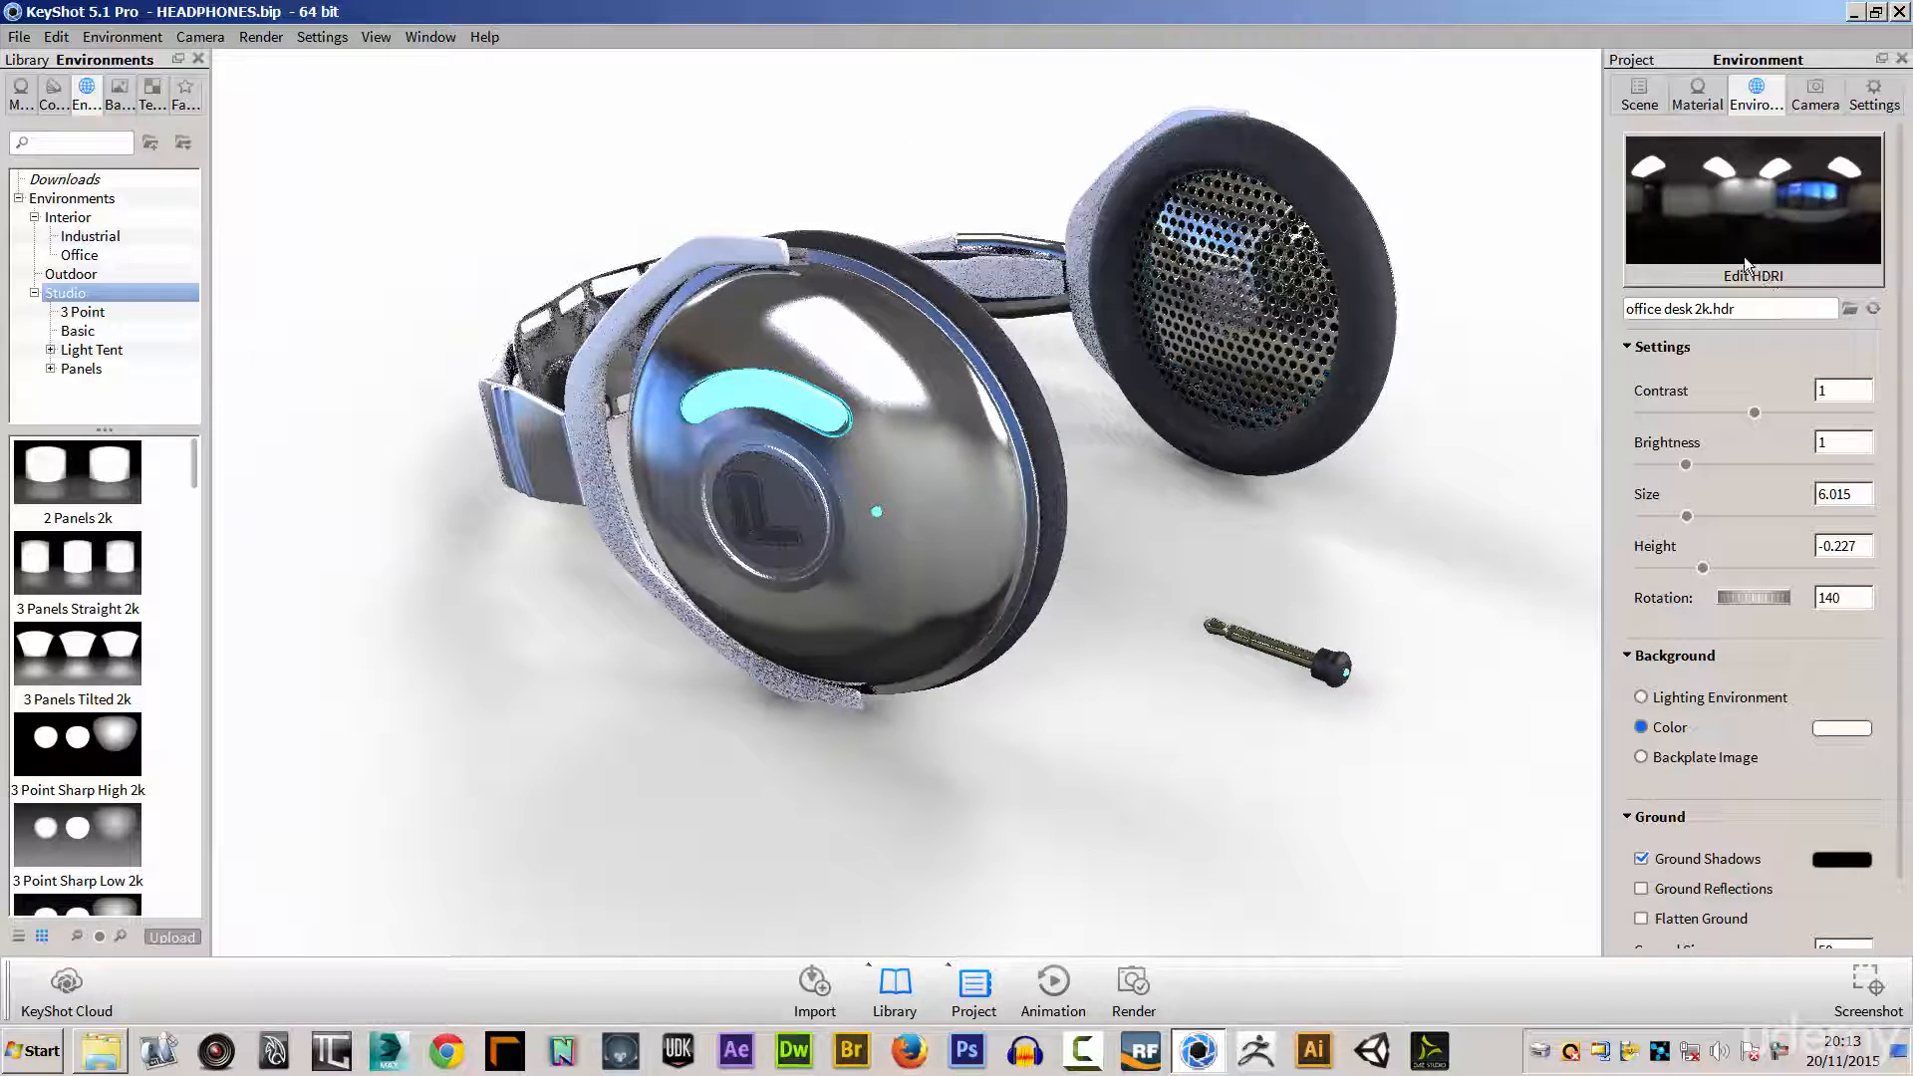
{"action": "left_click_drag", "start_coordinate": [1131, 643], "coordinate": [1099, 615]}
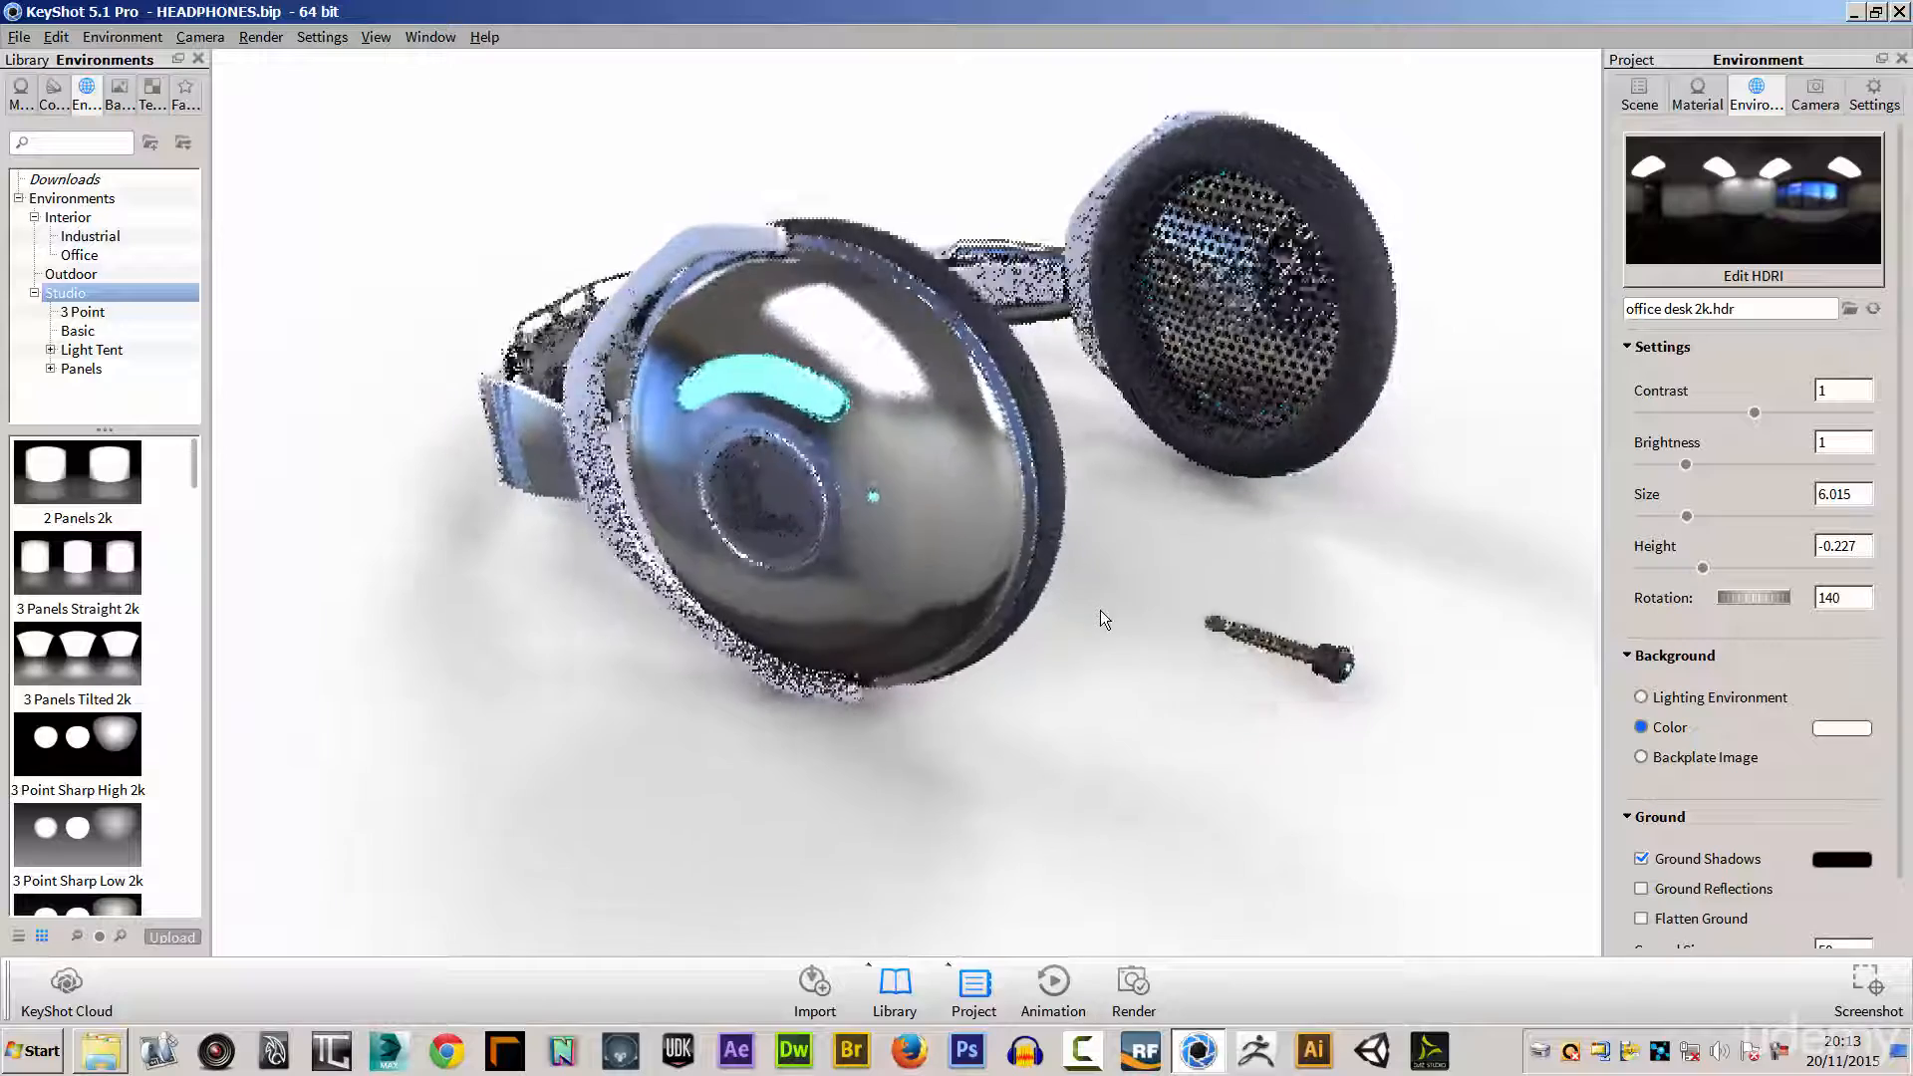
{"action": "left_click_drag", "start_coordinate": [618, 673], "coordinate": [792, 762]}
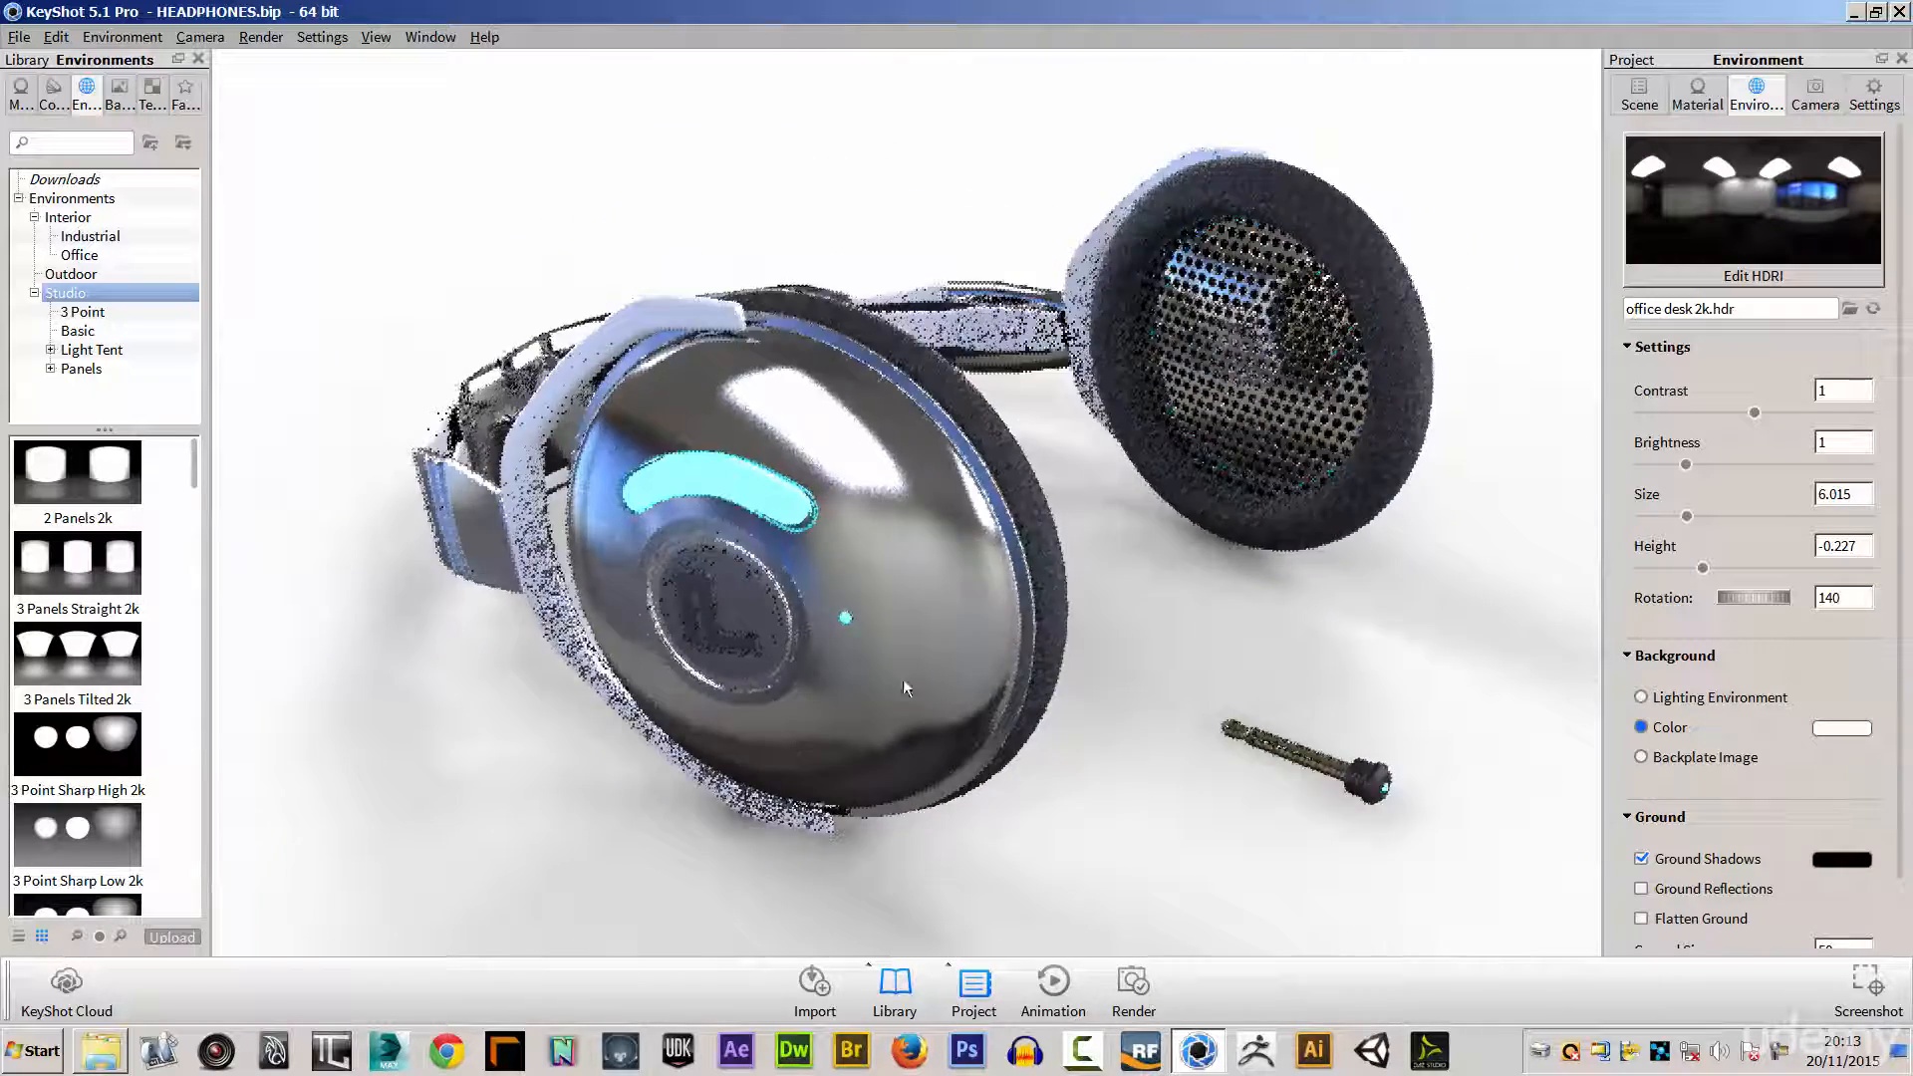